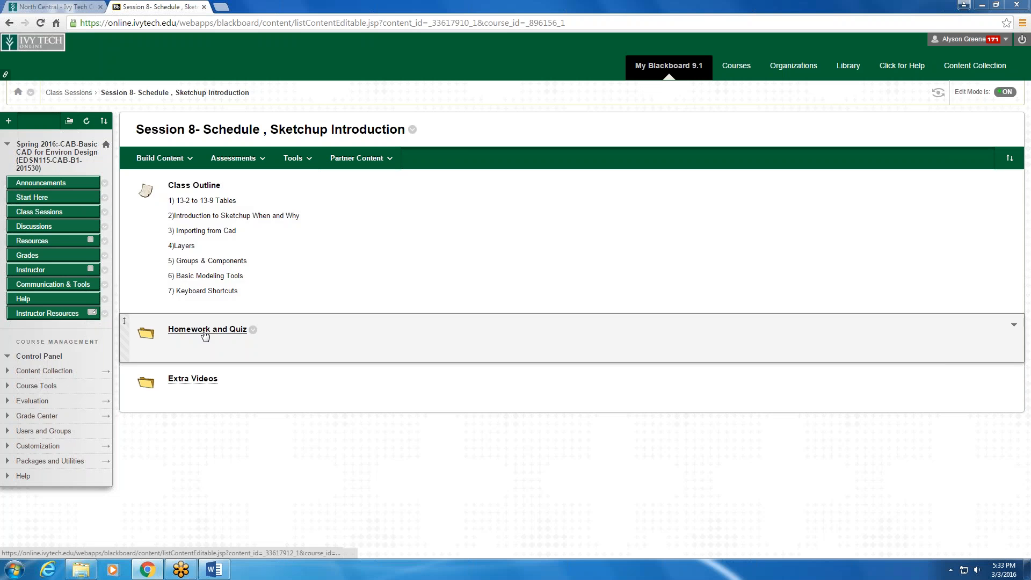
- Open the Homework and Quiz folder of Session 8 and view the attached Corner Room With Dimensions.pdf floor plan
{"action": "left_click", "coordinate": [160, 158]}
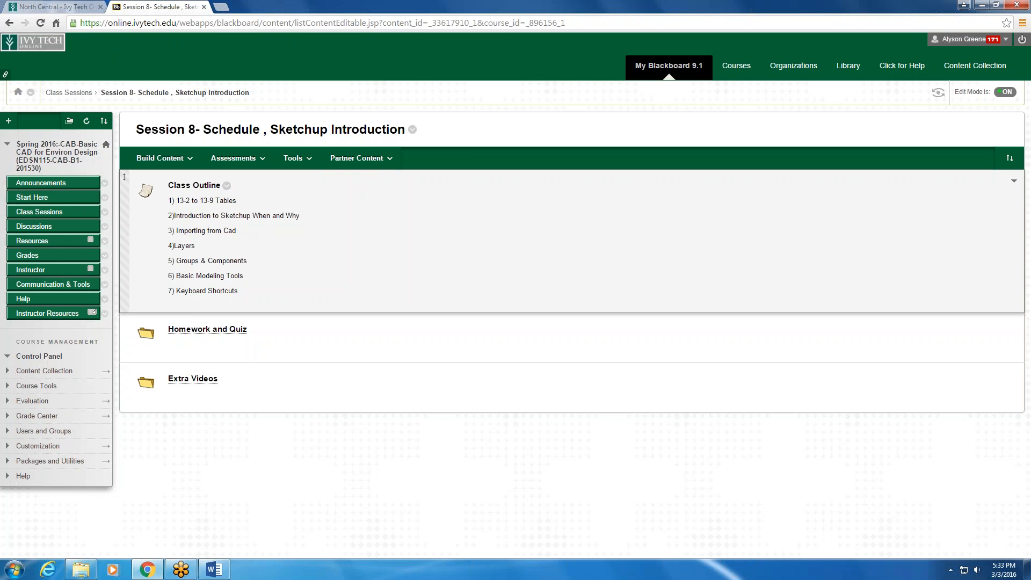
{"action": "left_click_drag", "start_coordinate": [237, 231], "coordinate": [170, 236]}
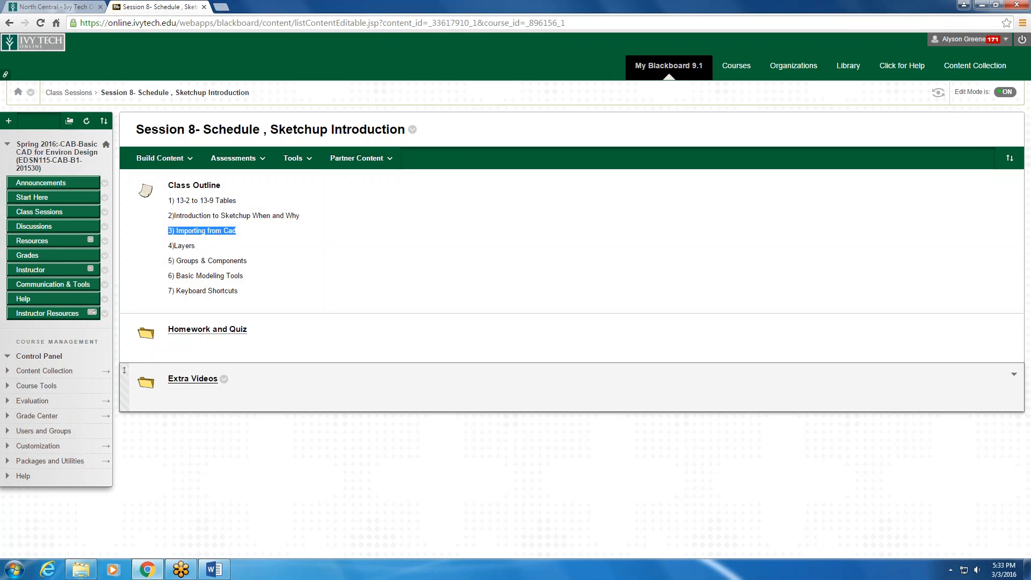
{"action": "left_click", "coordinate": [215, 330]}
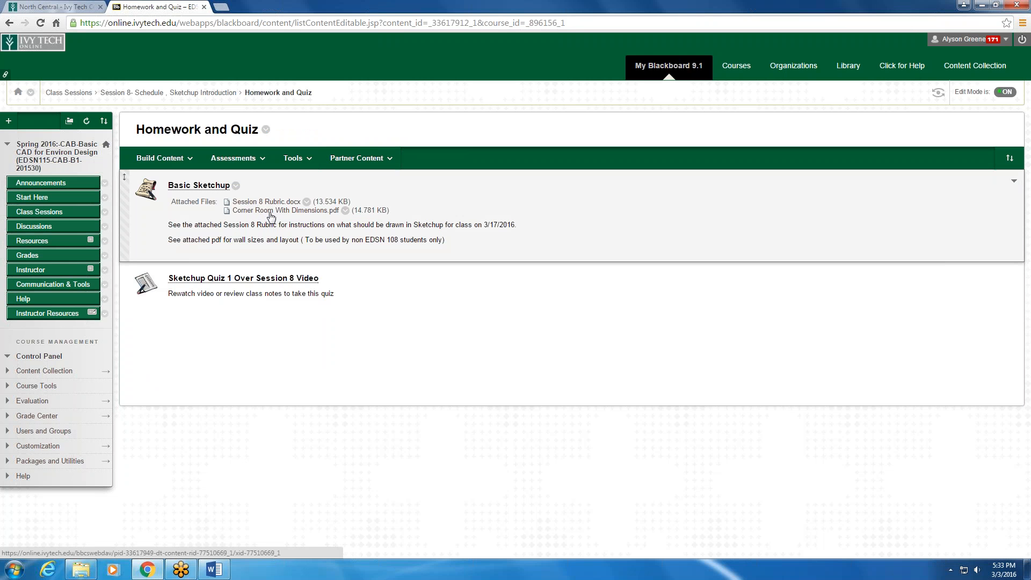
{"action": "left_click", "coordinate": [338, 215]}
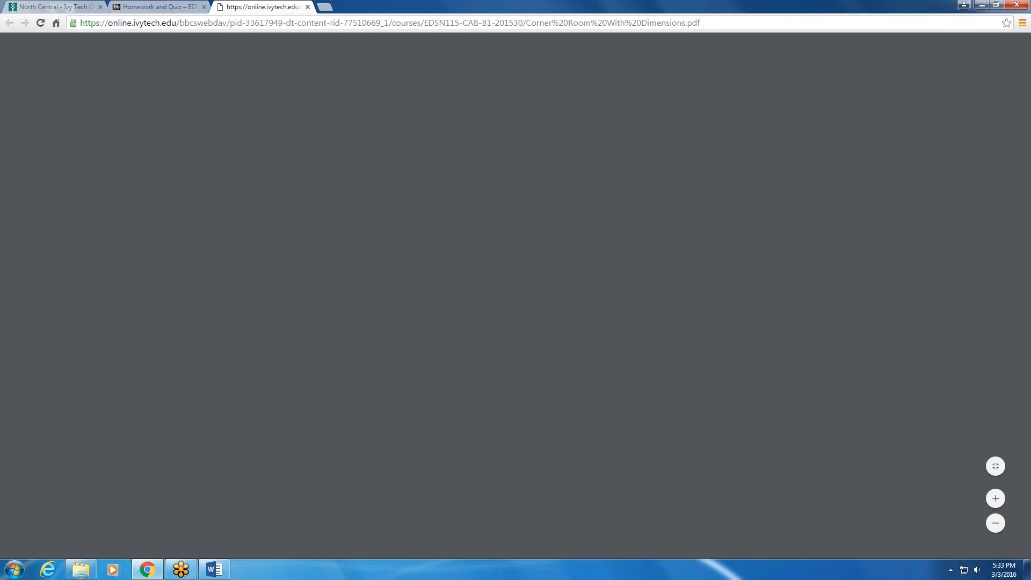
{"action": "scroll", "coordinate": [531, 318], "scroll_direction": "down", "scroll_amount": 3}
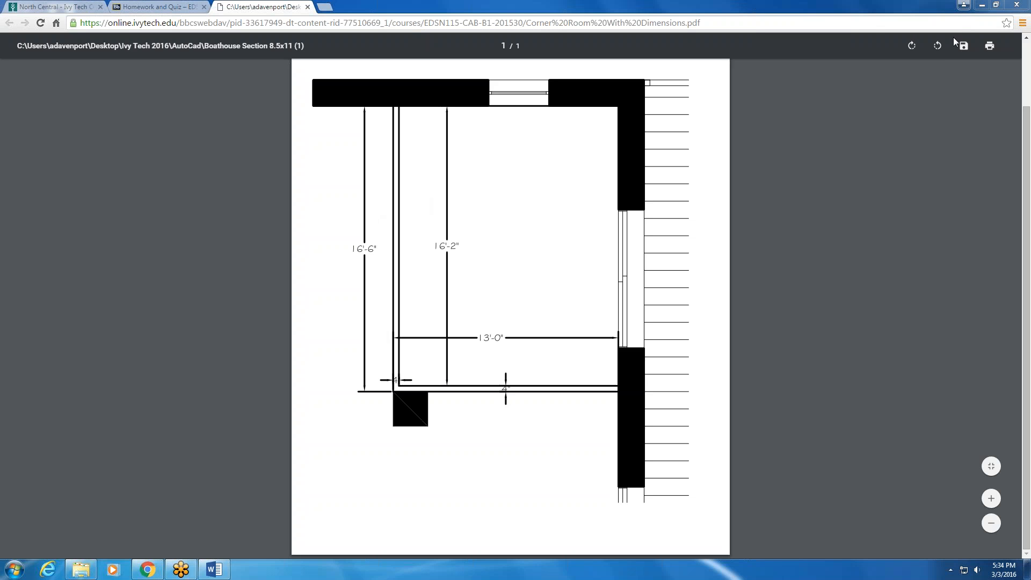
- Open the Session 8 Rubric.docx attachment from Homework and Quiz, read through its basic and advanced requirements, and close it
{"action": "left_click", "coordinate": [983, 7]}
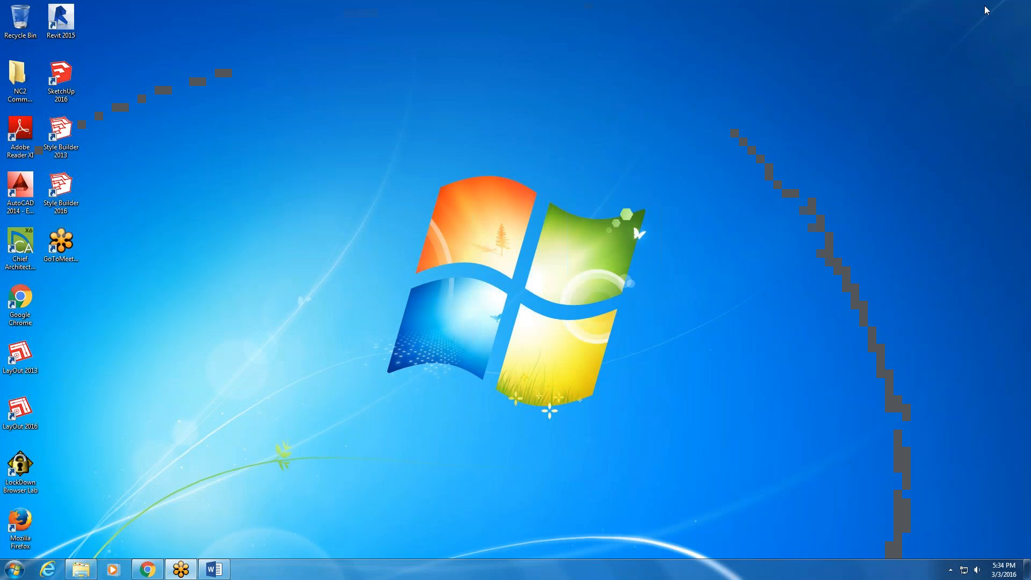
{"action": "left_click", "coordinate": [156, 574]}
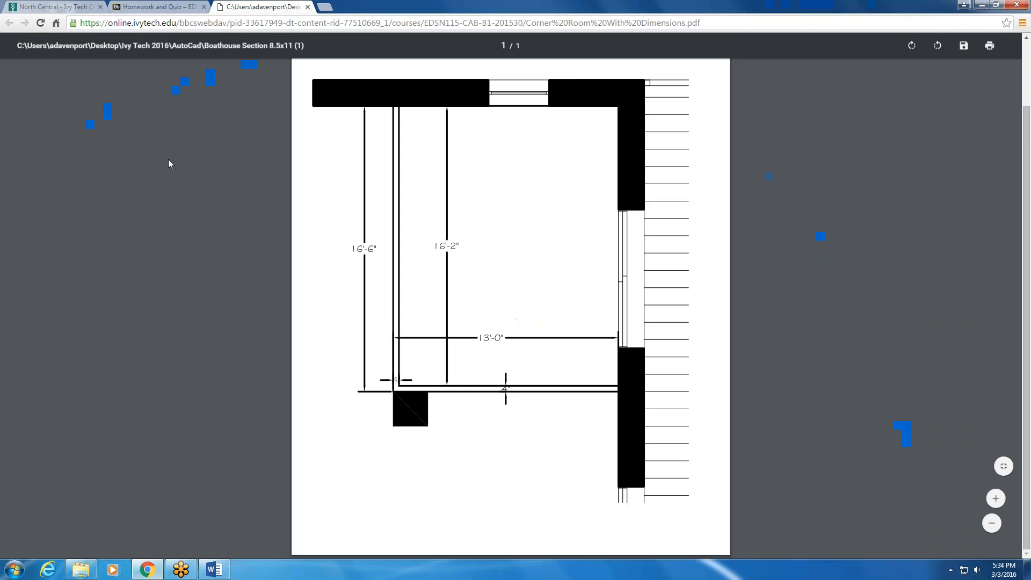
{"action": "left_click", "coordinate": [177, 7]}
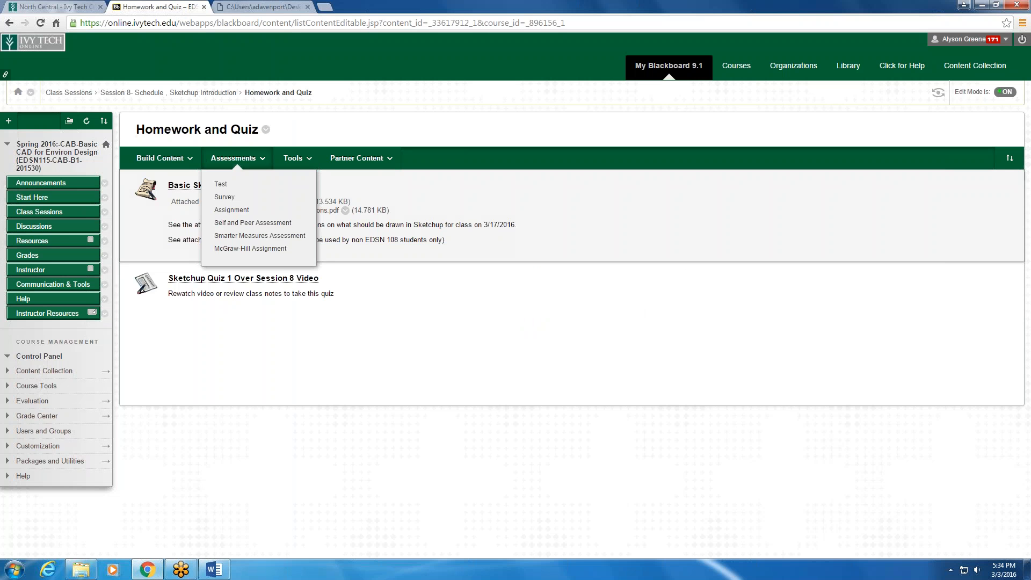
{"action": "left_click", "coordinate": [307, 202]}
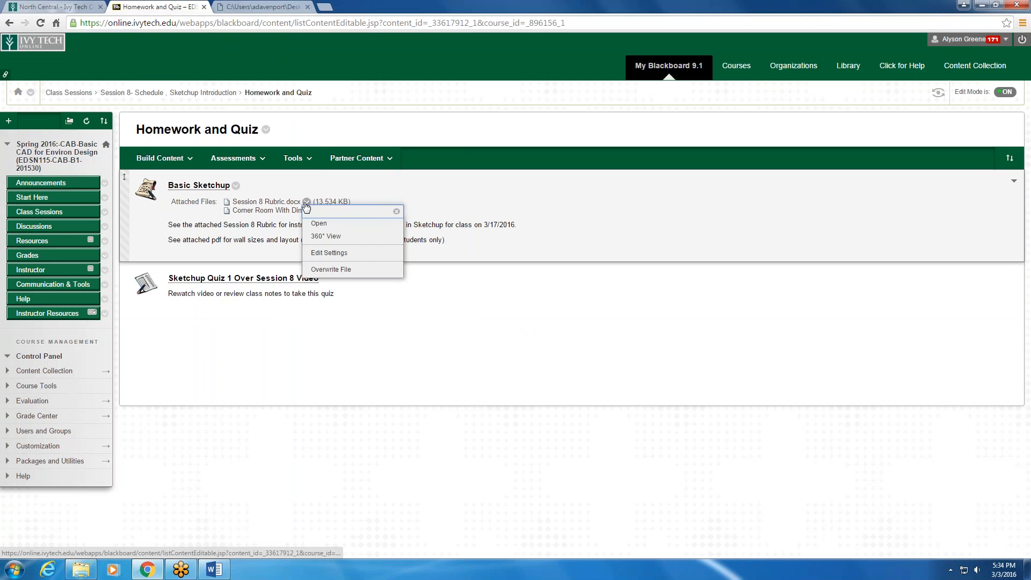
{"action": "left_click", "coordinate": [315, 220]}
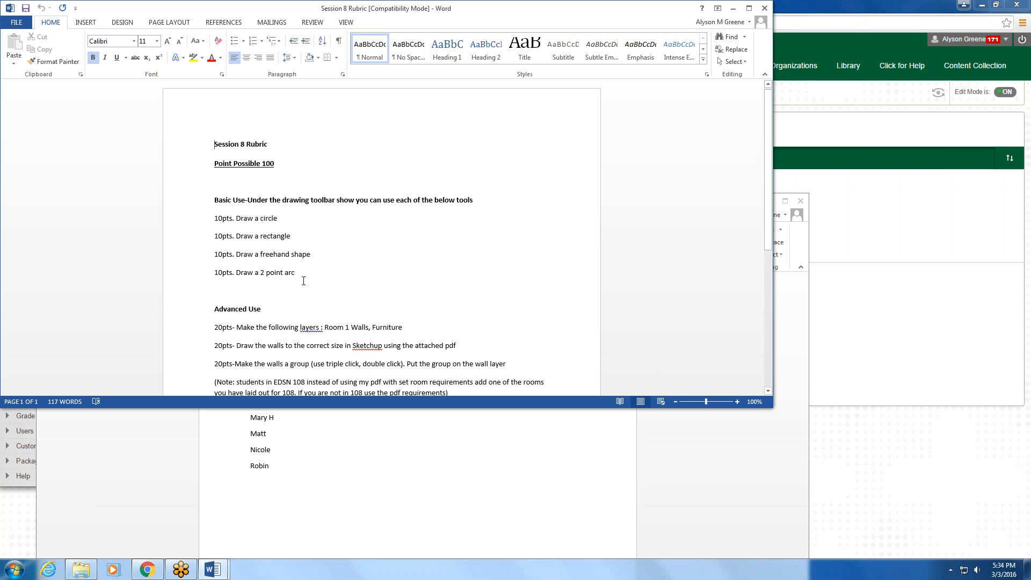
{"action": "scroll", "coordinate": [301, 278], "scroll_direction": "down", "scroll_amount": 4}
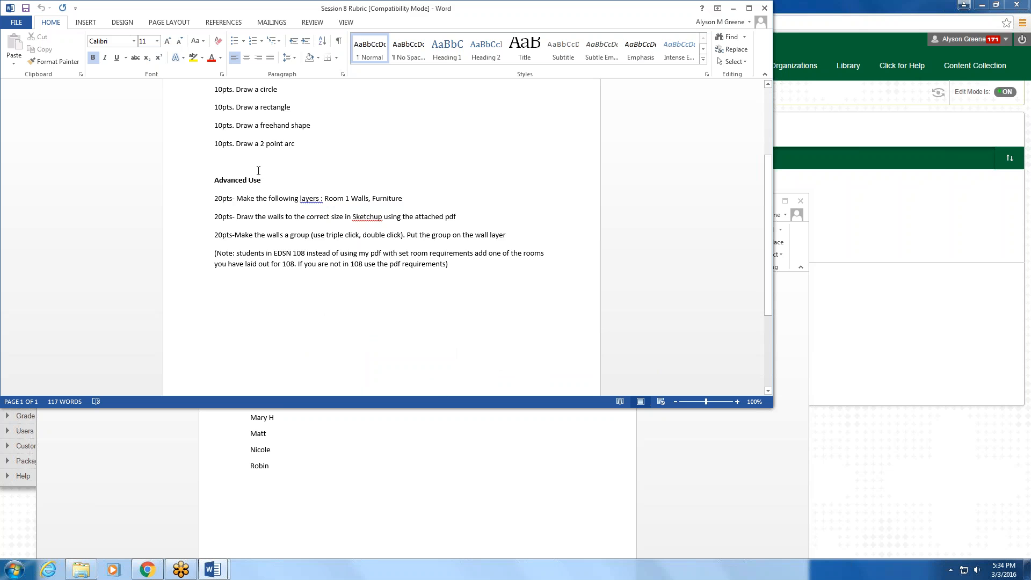
{"action": "scroll", "coordinate": [258, 172], "scroll_direction": "up", "scroll_amount": 3}
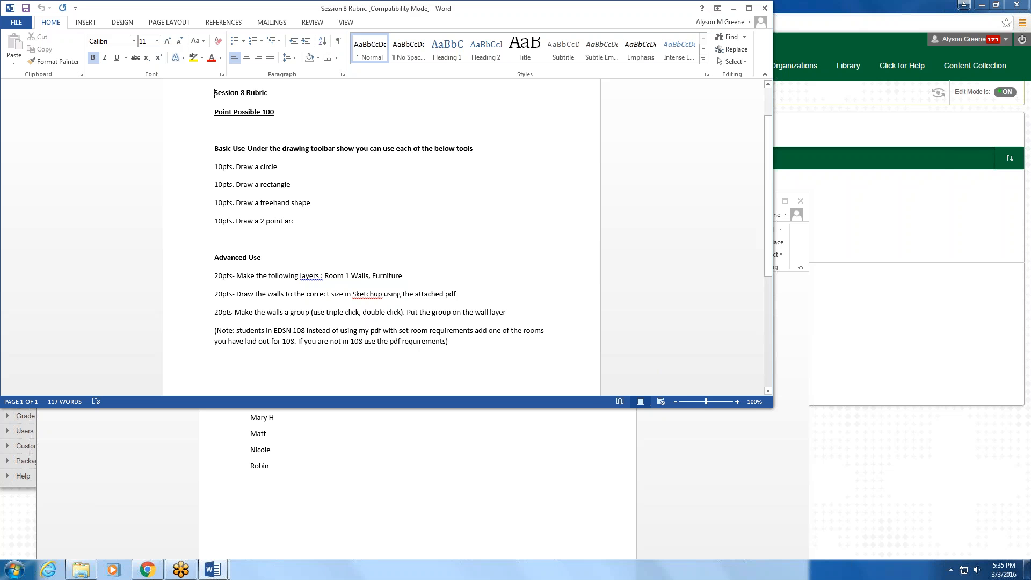
{"action": "left_click", "coordinate": [764, 9]}
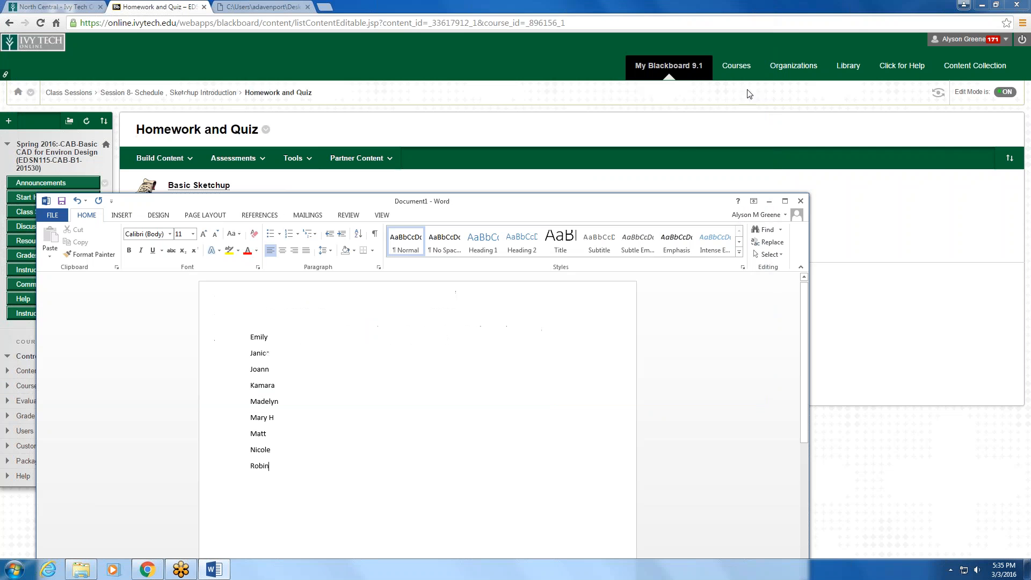
{"action": "left_click", "coordinate": [767, 203]}
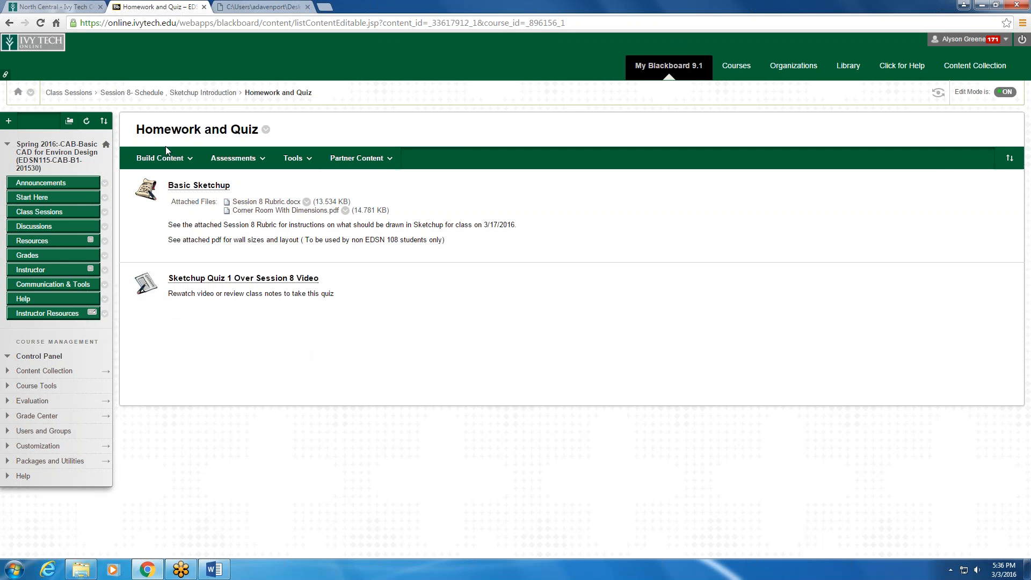
- Go back to the Session 8 page, open the Extra Videos folder and view the Getting Started Videos resource
{"action": "left_click", "coordinate": [148, 93]}
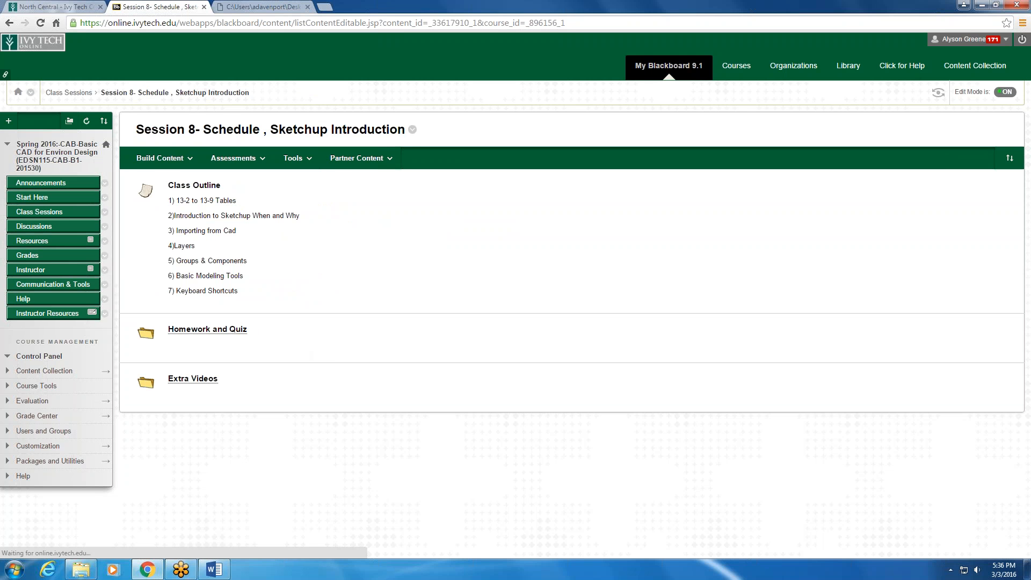
{"action": "left_click", "coordinate": [193, 379]}
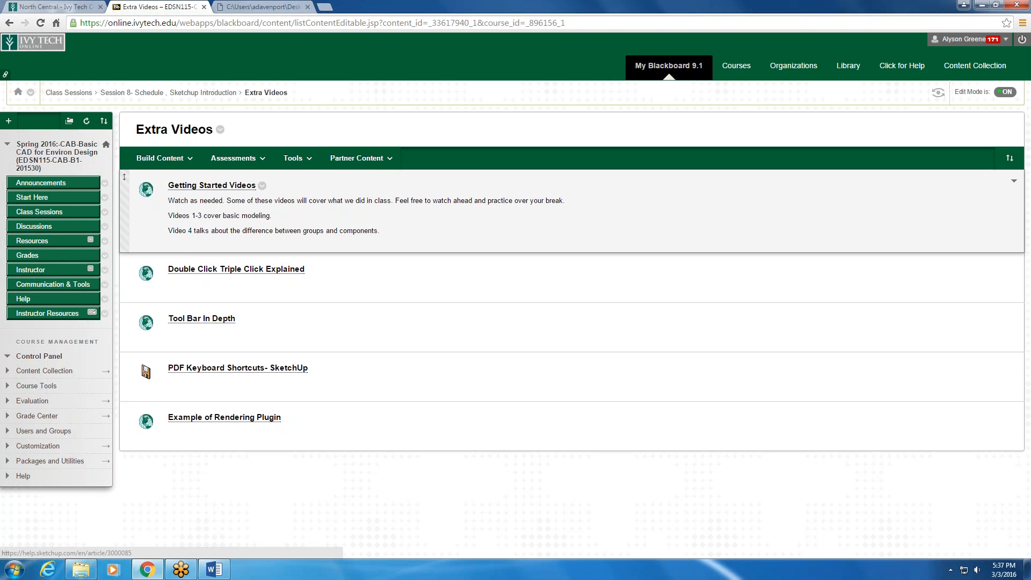
{"action": "left_click", "coordinate": [239, 189]}
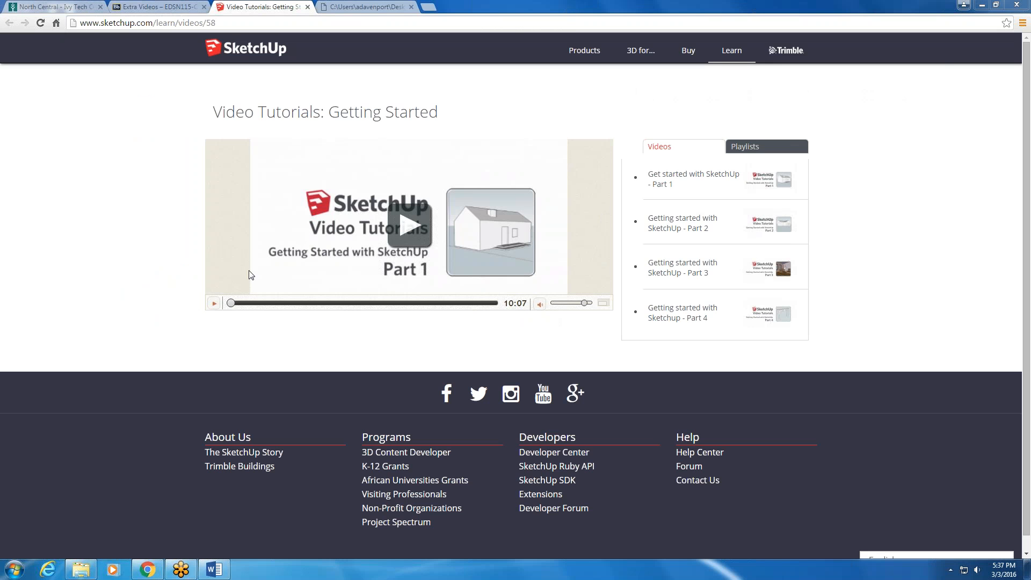
- Open Double Click Triple Click Explained from Extra Videos and read how to select single and multiple entities in SketchUp
{"action": "left_click", "coordinate": [182, 8]}
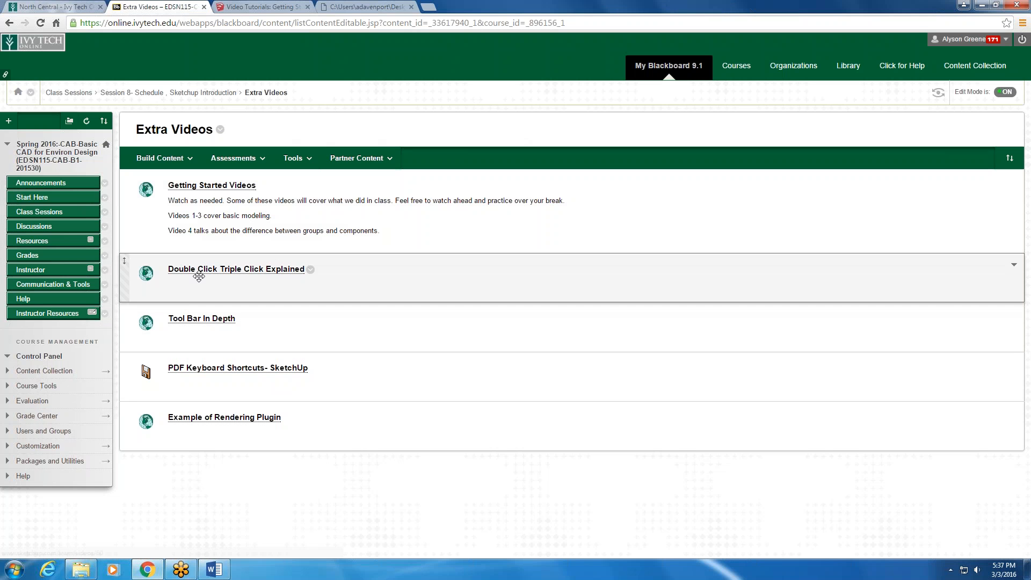
{"action": "left_click", "coordinate": [278, 274]}
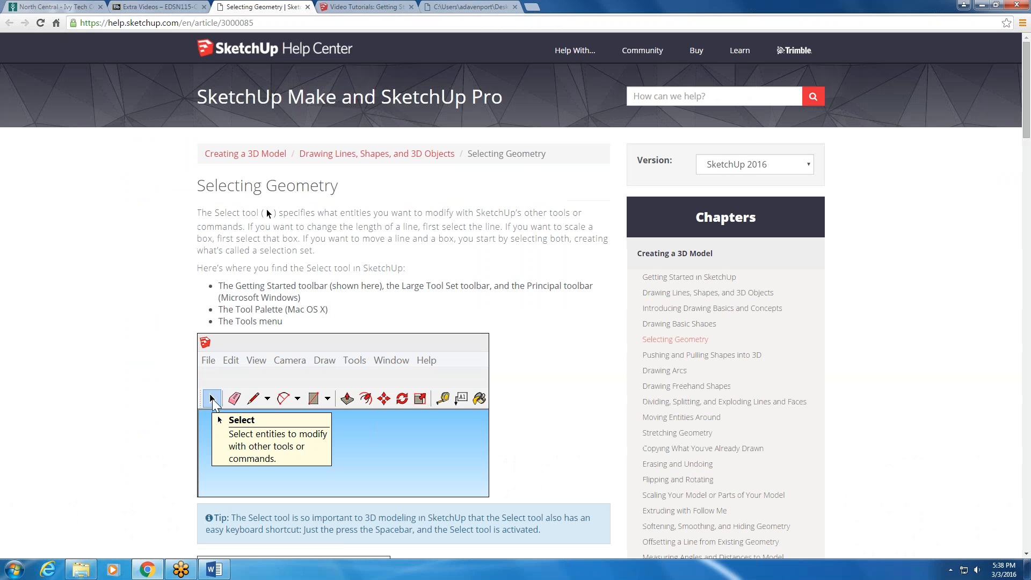
{"action": "scroll", "coordinate": [480, 280], "scroll_direction": "down", "scroll_amount": 7}
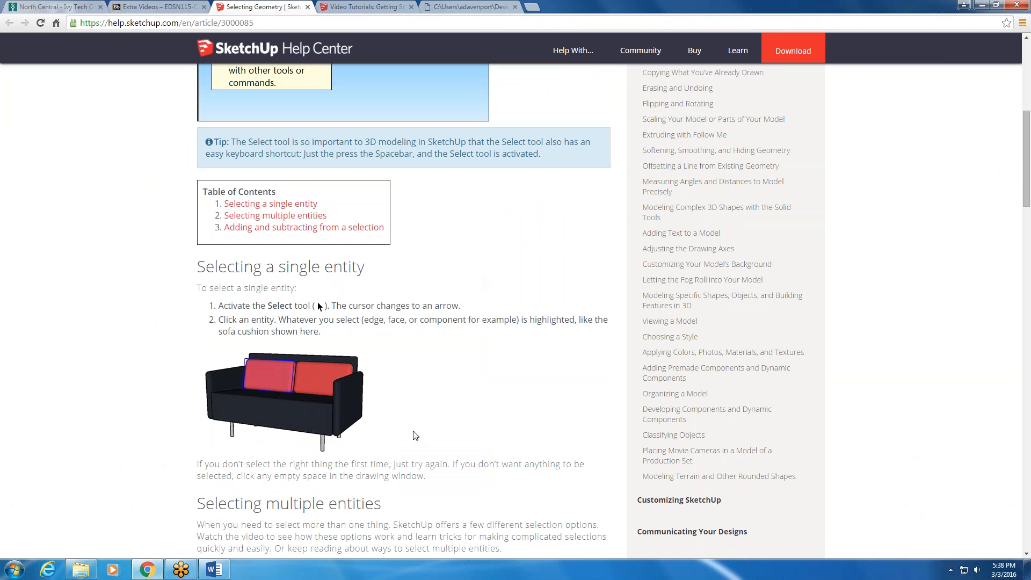
{"action": "scroll", "coordinate": [416, 433], "scroll_direction": "down", "scroll_amount": 5}
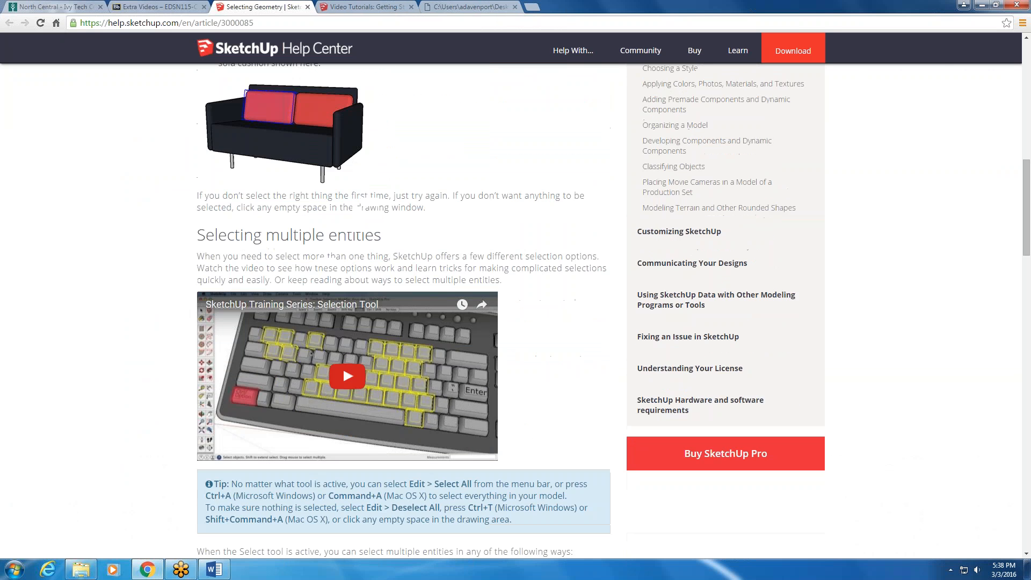
{"action": "scroll", "coordinate": [381, 332], "scroll_direction": "down", "scroll_amount": 3}
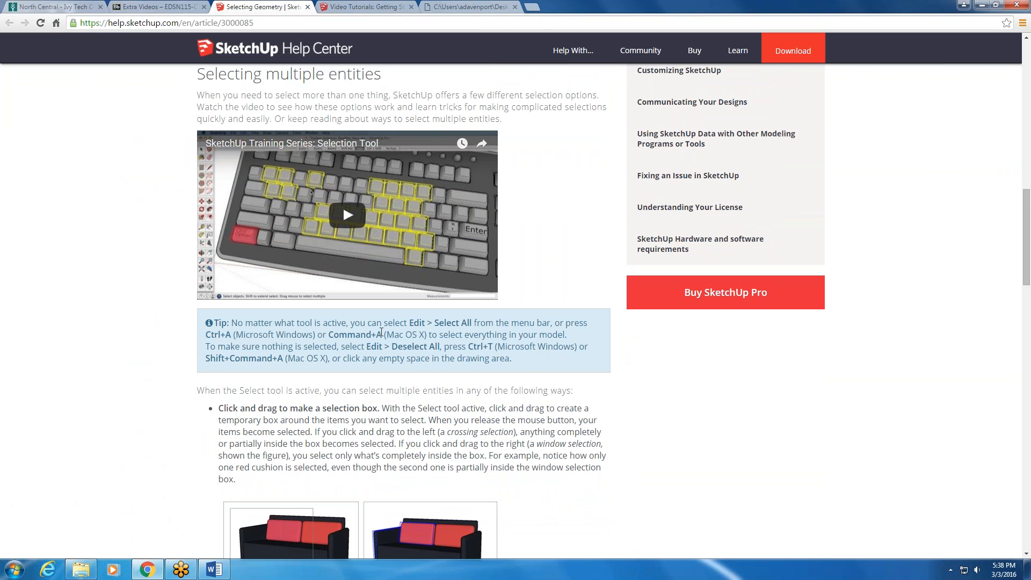
{"action": "scroll", "coordinate": [416, 408], "scroll_direction": "down", "scroll_amount": 2}
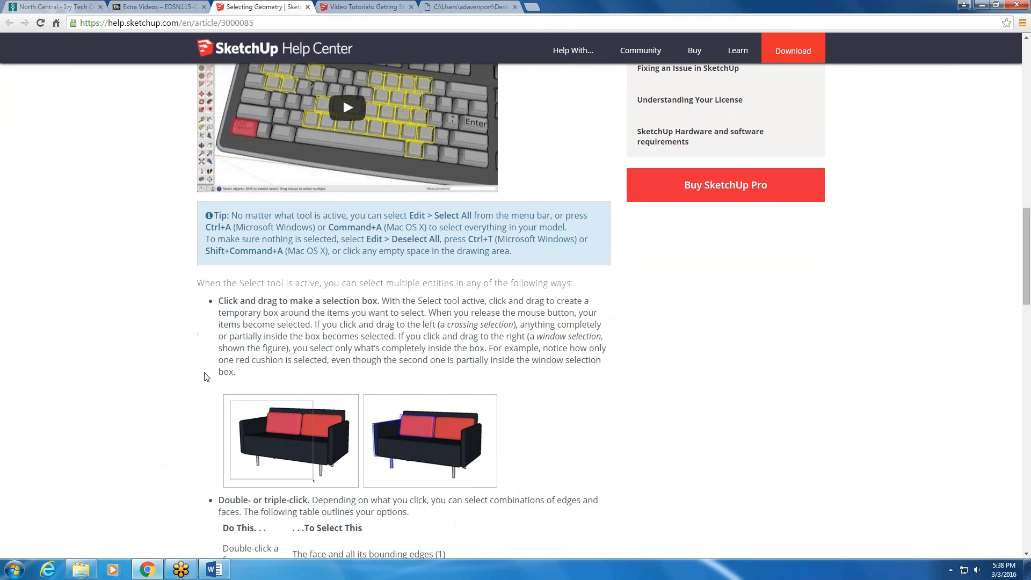
{"action": "scroll", "coordinate": [315, 380], "scroll_direction": "down", "scroll_amount": 7}
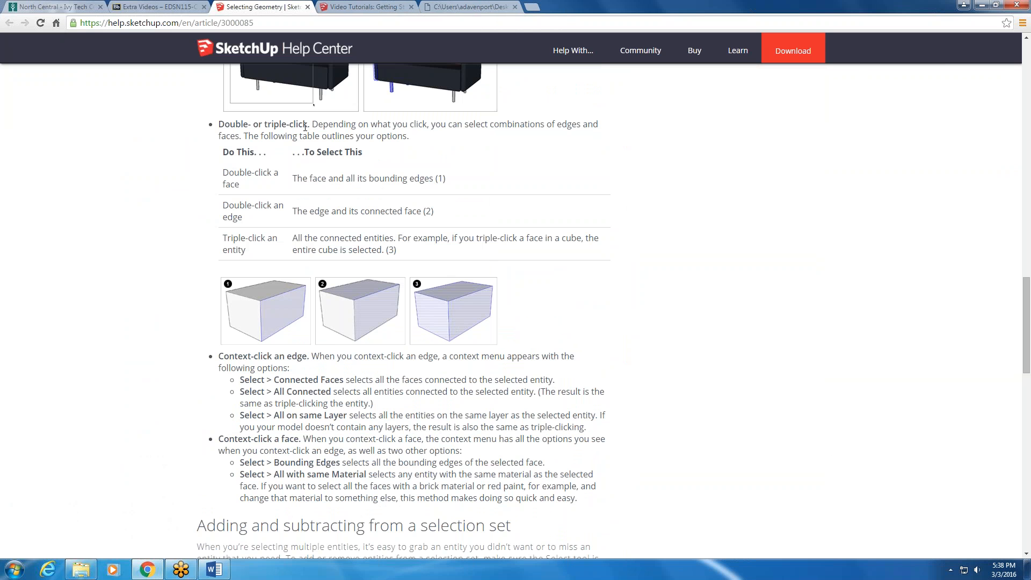
{"action": "scroll", "coordinate": [305, 127], "scroll_direction": "up", "scroll_amount": 15}
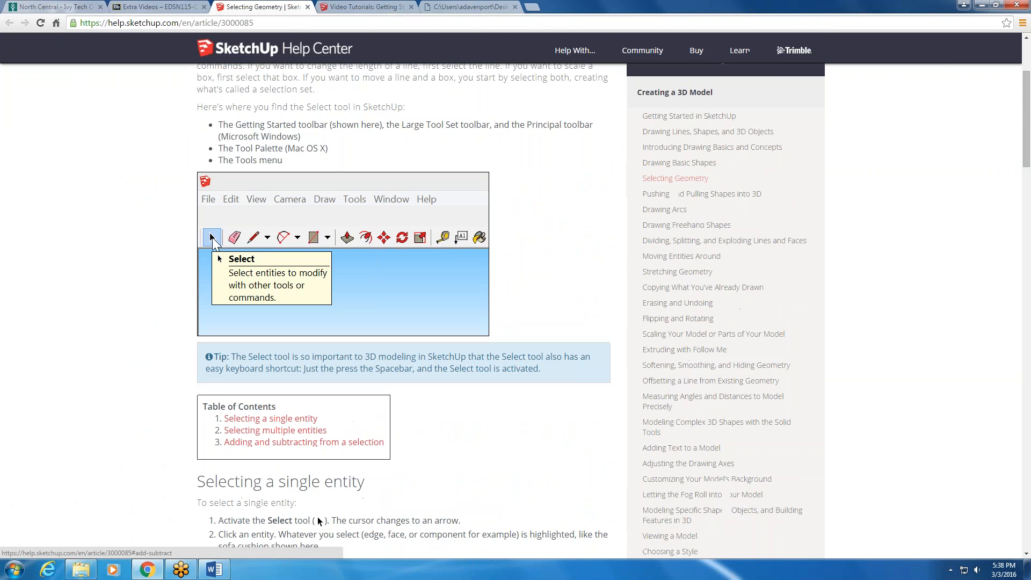
- Open PDF Keyboard Shortcuts- SketchUp from Extra Videos and review the listed tools and their shortcuts
{"action": "left_click", "coordinate": [161, 7]}
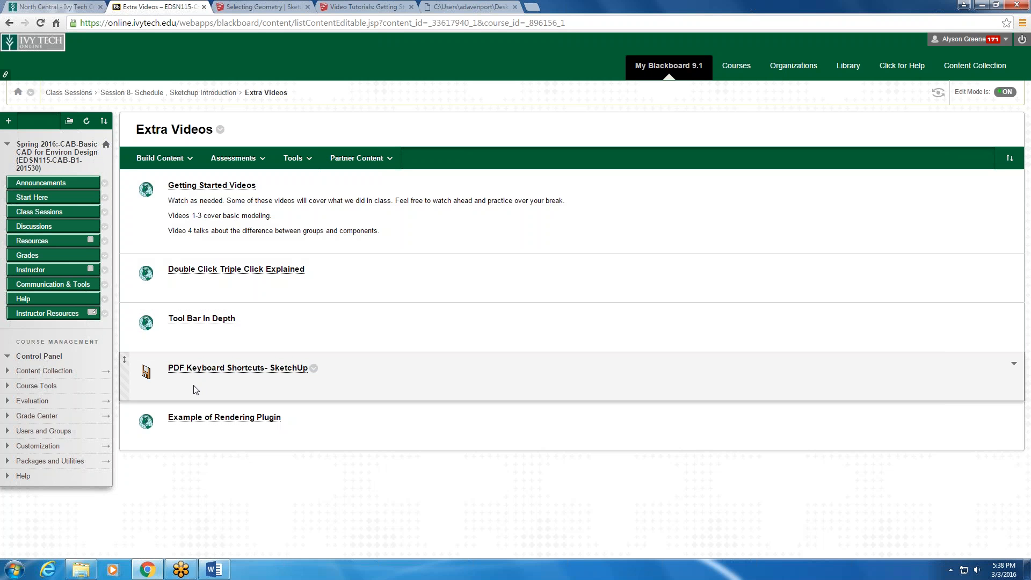
{"action": "left_click", "coordinate": [189, 370]}
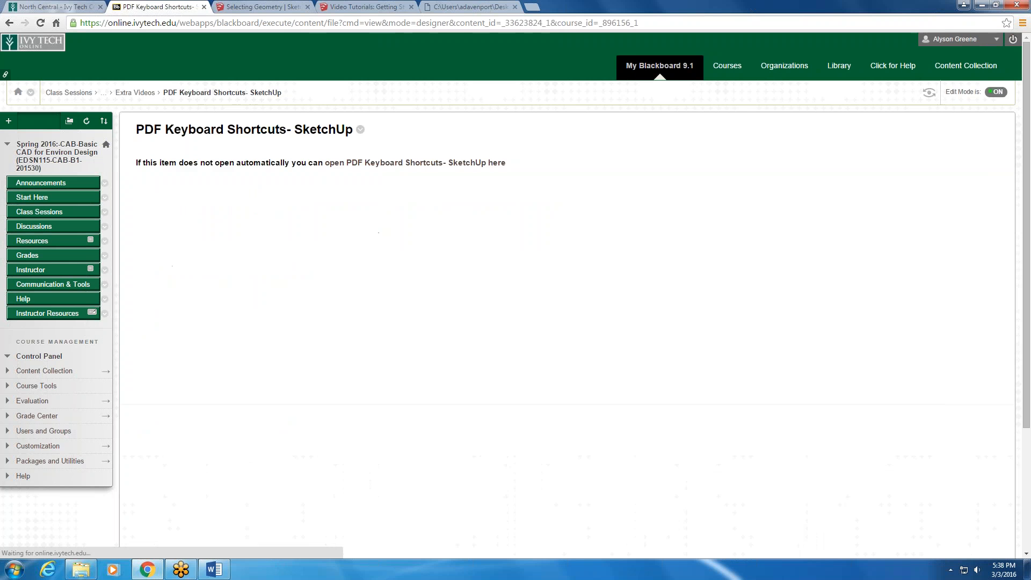
{"action": "scroll", "coordinate": [507, 353], "scroll_direction": "down", "scroll_amount": 1}
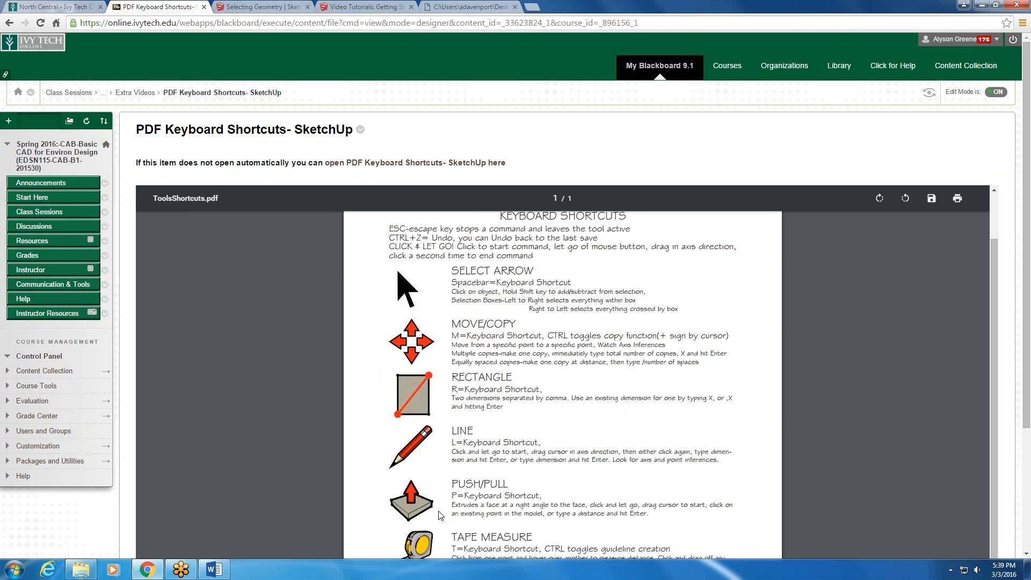
{"action": "scroll", "coordinate": [470, 260], "scroll_direction": "down", "scroll_amount": 5}
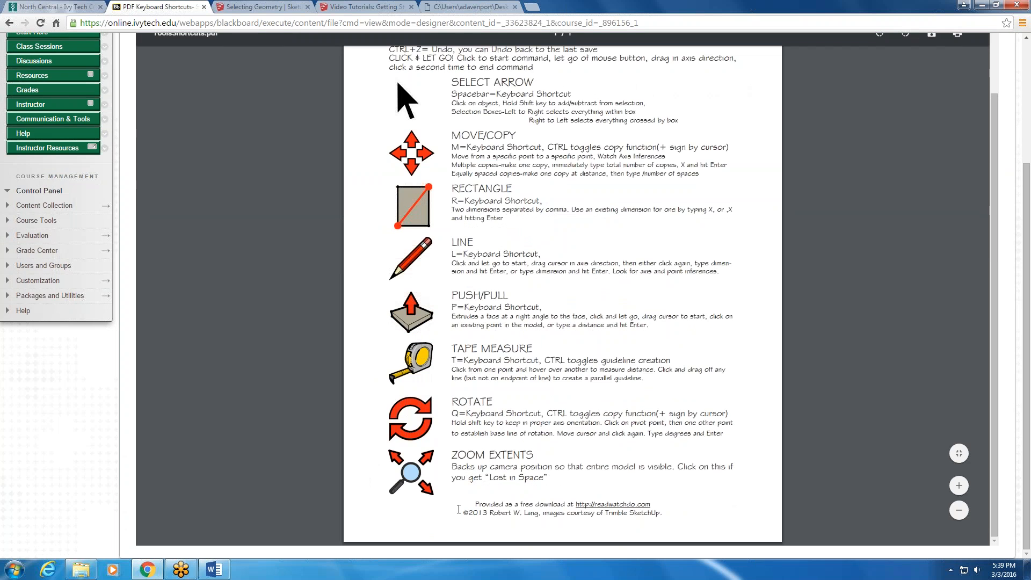
{"action": "scroll", "coordinate": [459, 508], "scroll_direction": "up", "scroll_amount": 4}
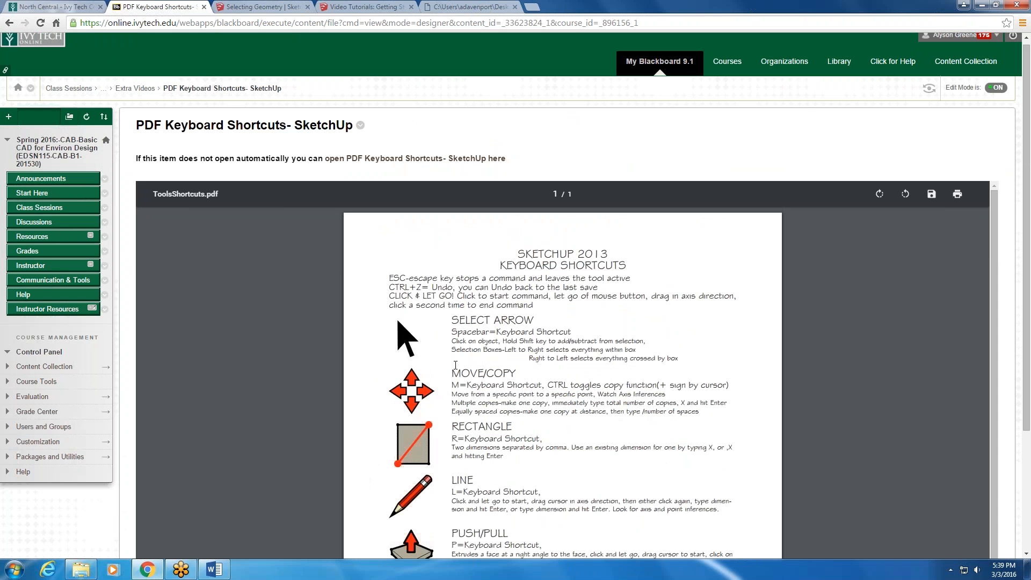
{"action": "scroll", "coordinate": [503, 296], "scroll_direction": "down", "scroll_amount": 1}
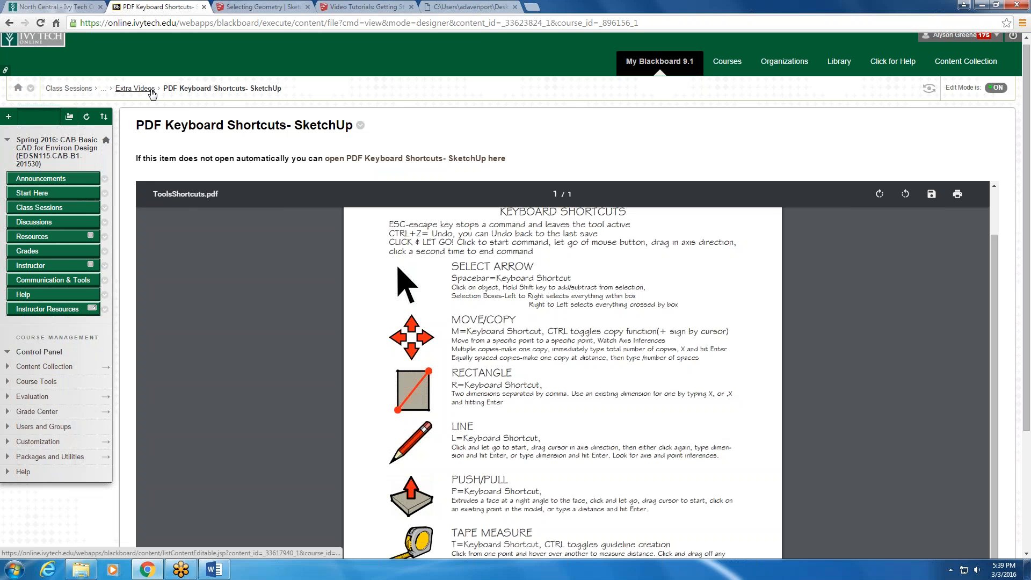
- Return to Extra Videos, open Example of Rendering Plugin and watch a further part of the rendering demonstration
{"action": "left_click", "coordinate": [135, 89]}
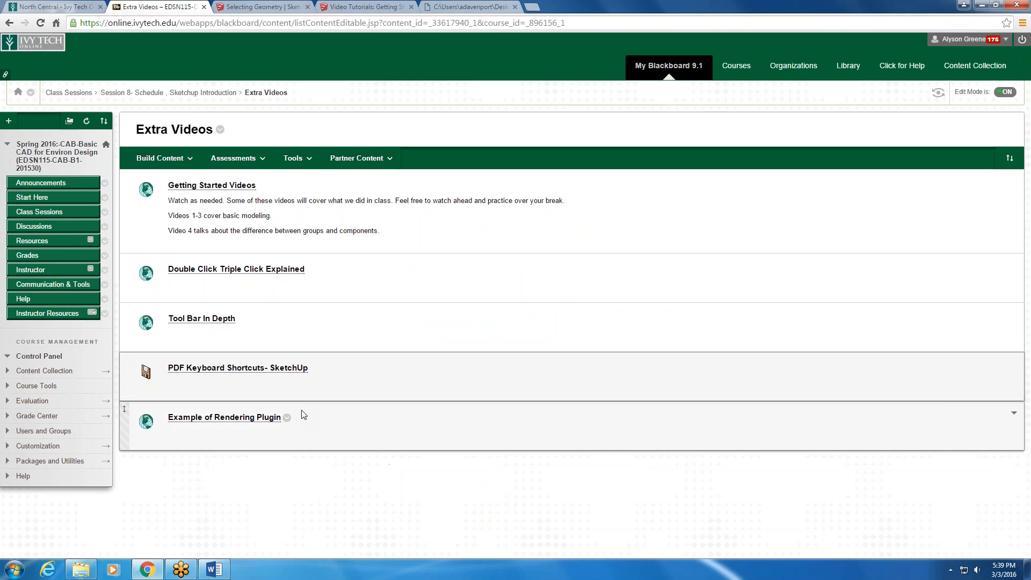
{"action": "left_click", "coordinate": [230, 420]}
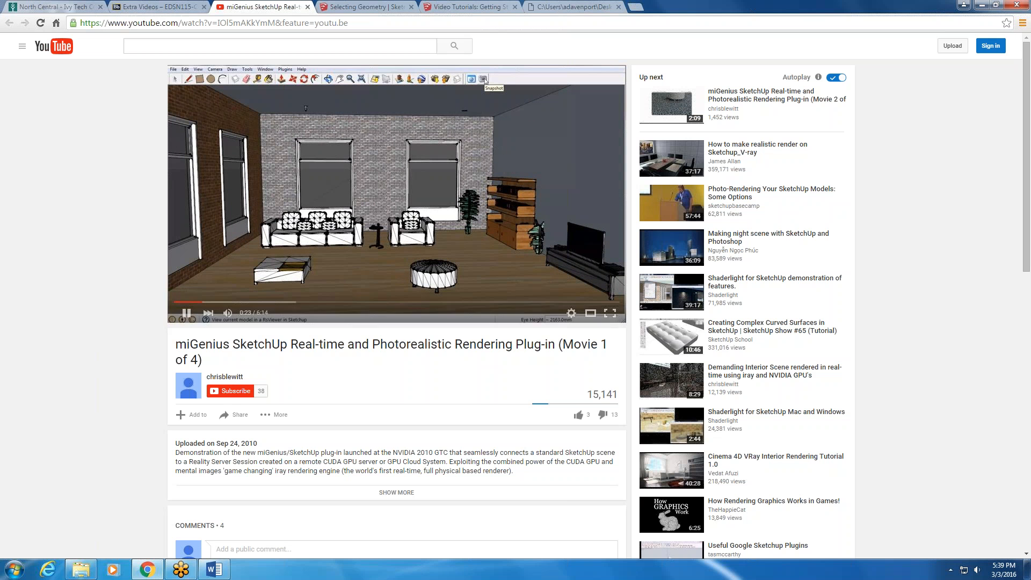
{"action": "left_click", "coordinate": [278, 301]}
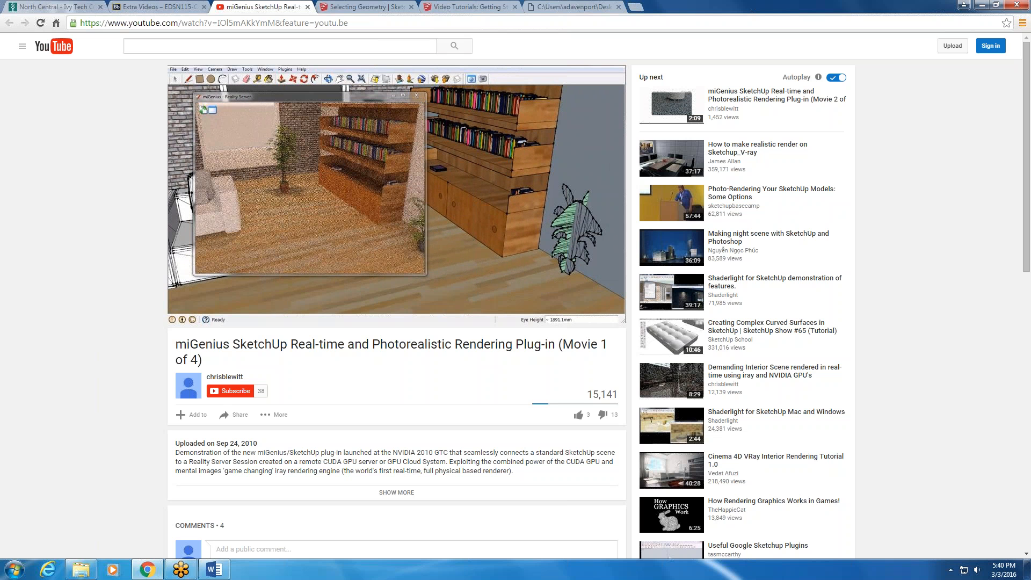
{"action": "left_click", "coordinate": [417, 95]}
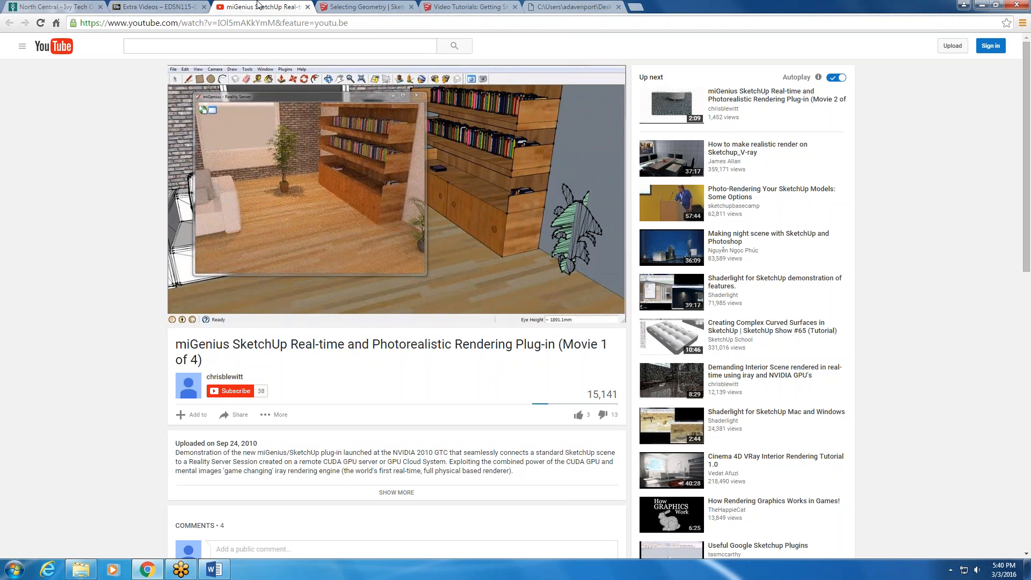
- Return to the Extra Videos page, minimize the browser, launch SketchUp 2016 from the desktop and accept its license agreement
{"action": "left_click", "coordinate": [183, 7]}
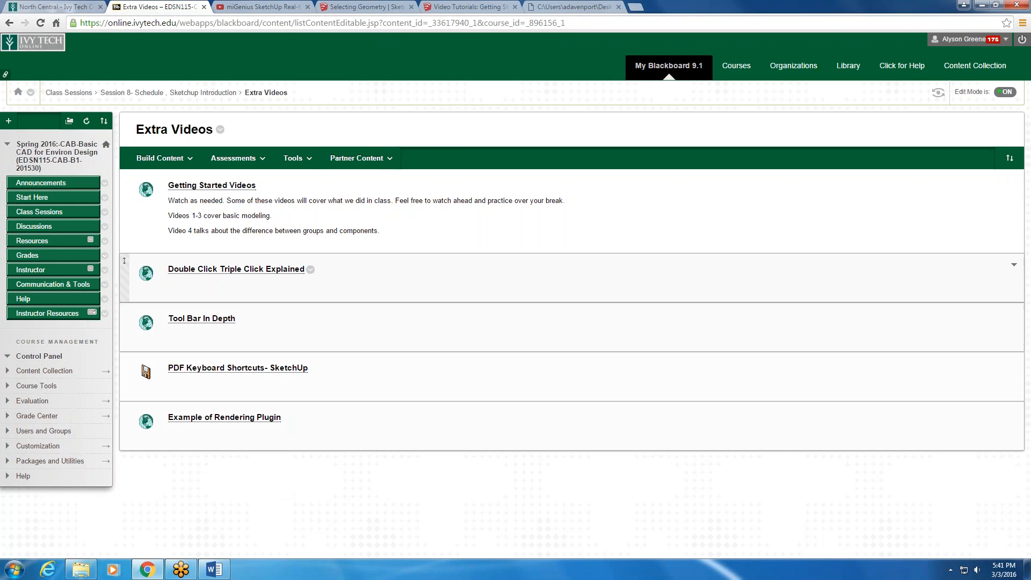
{"action": "left_click", "coordinate": [980, 8]}
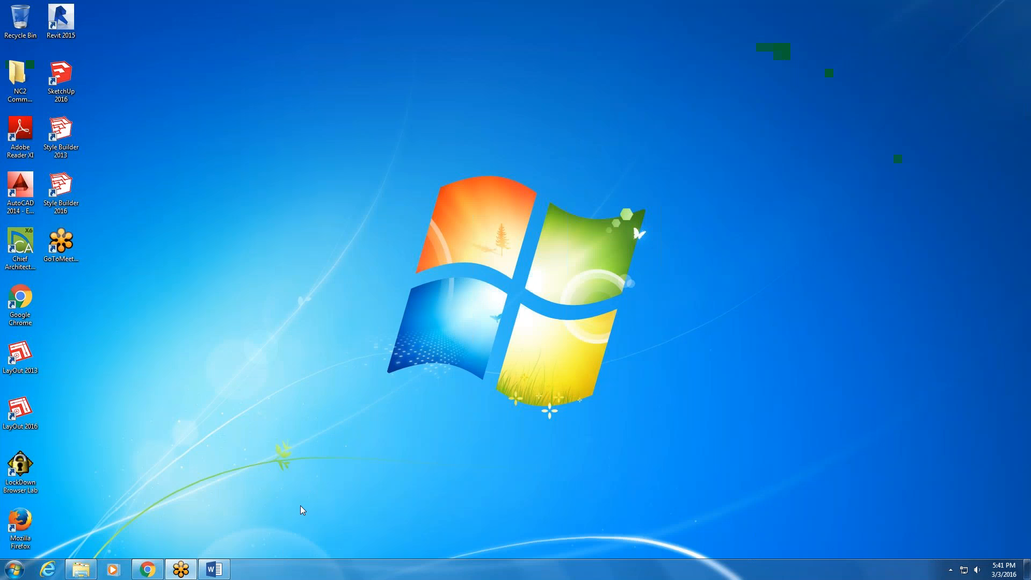
{"action": "left_click", "coordinate": [10, 575]}
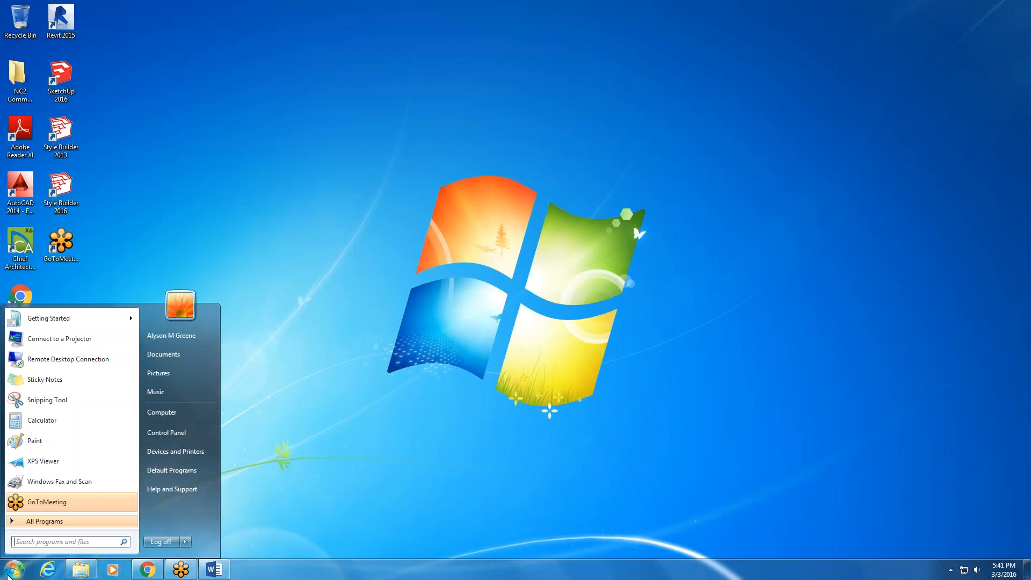
{"action": "left_click", "coordinate": [300, 425]}
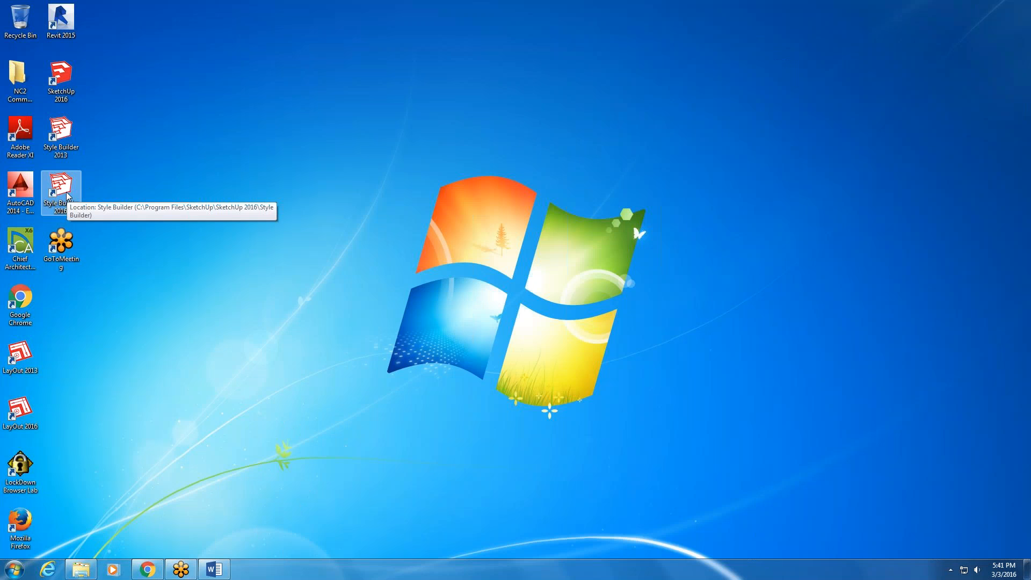
{"action": "left_click", "coordinate": [59, 83]}
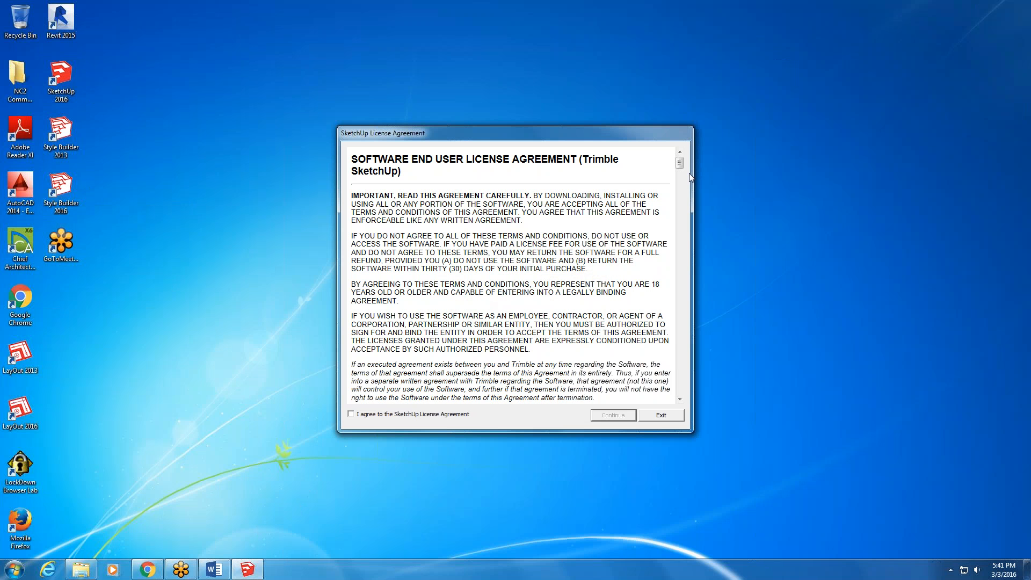
{"action": "left_click", "coordinate": [351, 414]}
{"action": "left_click", "coordinate": [612, 415]}
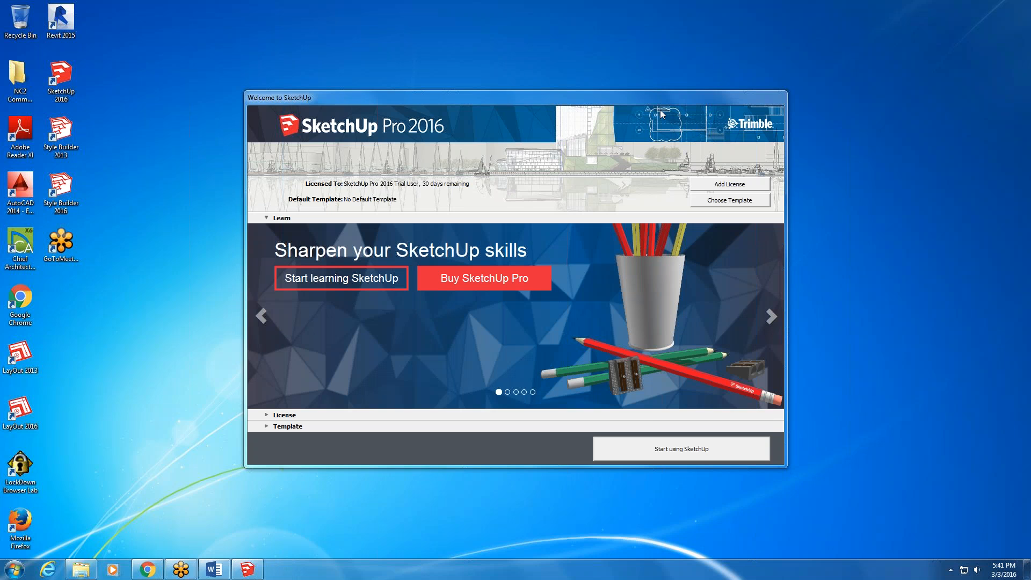
- Review the available templates, set Simple Template - Feet and Inches as the default and start using SketchUp
{"action": "left_click_drag", "start_coordinate": [664, 101], "coordinate": [622, 72]}
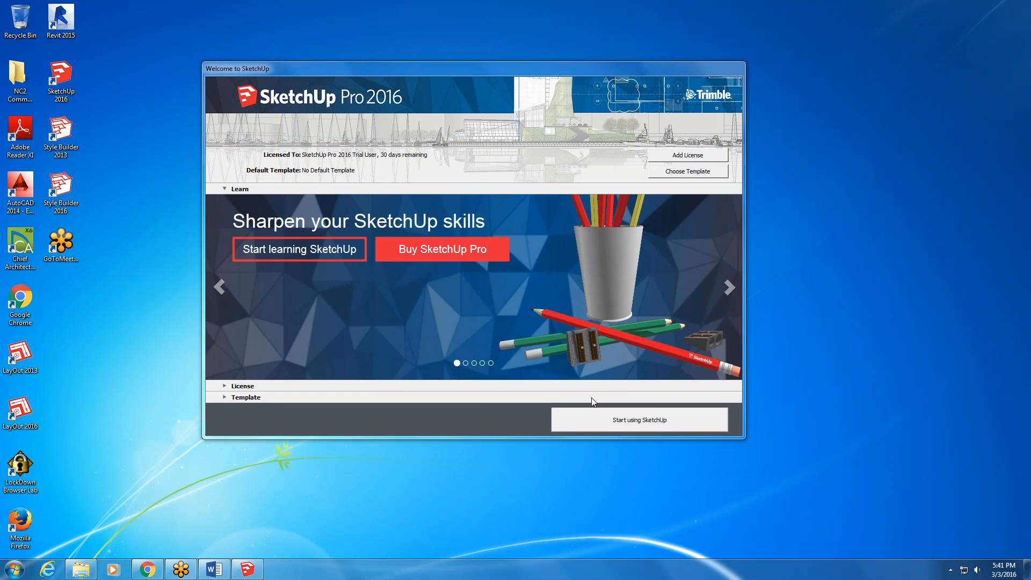
{"action": "left_click", "coordinate": [602, 427]}
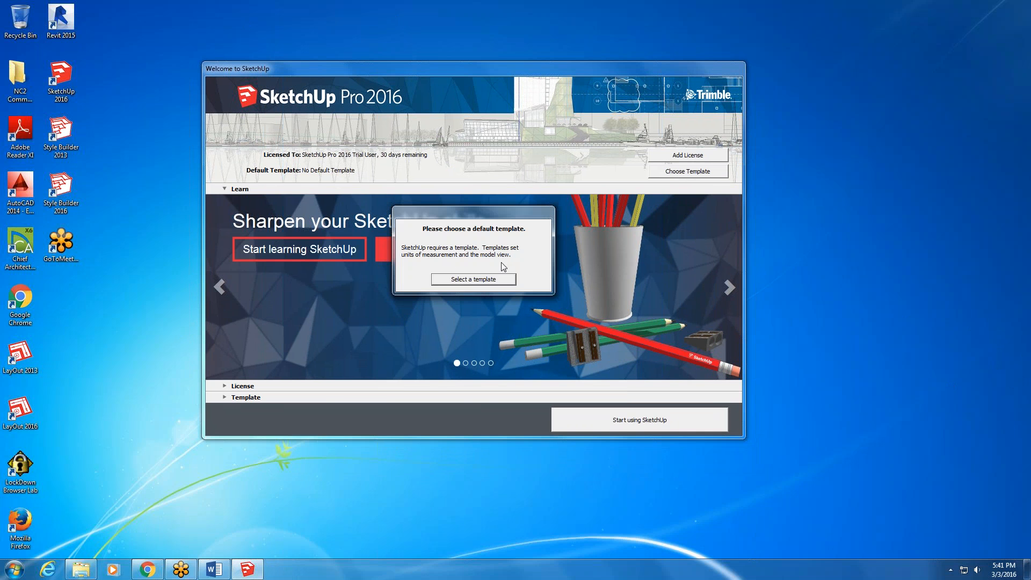
{"action": "left_click", "coordinate": [494, 282]}
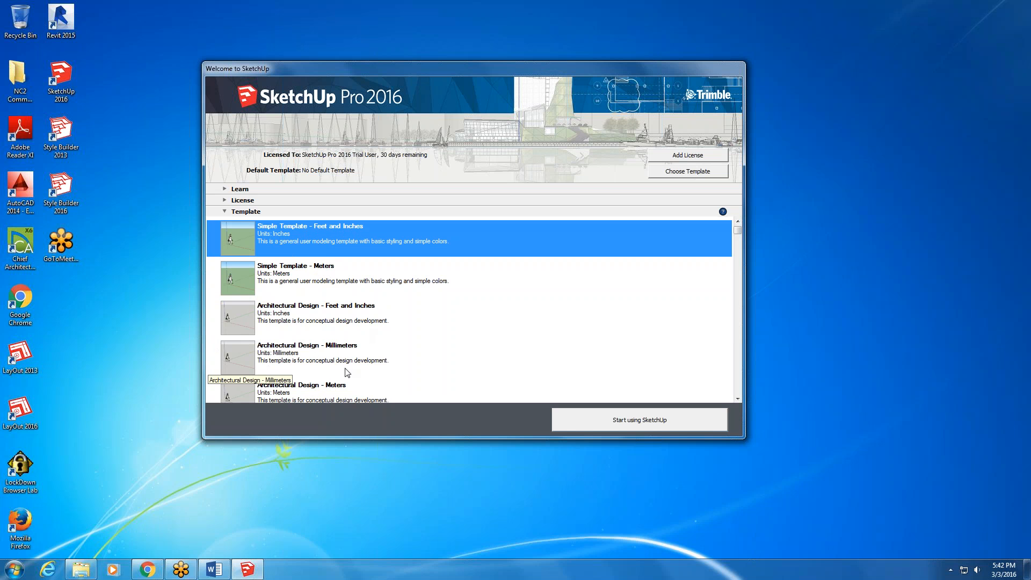
{"action": "scroll", "coordinate": [351, 373], "scroll_direction": "down", "scroll_amount": 1}
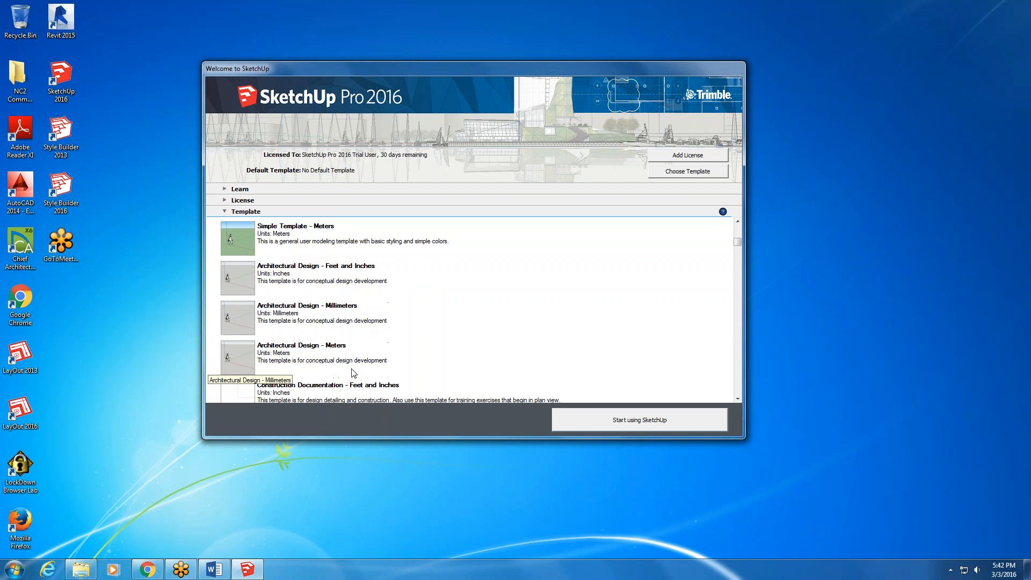
{"action": "scroll", "coordinate": [354, 373], "scroll_direction": "down", "scroll_amount": 1}
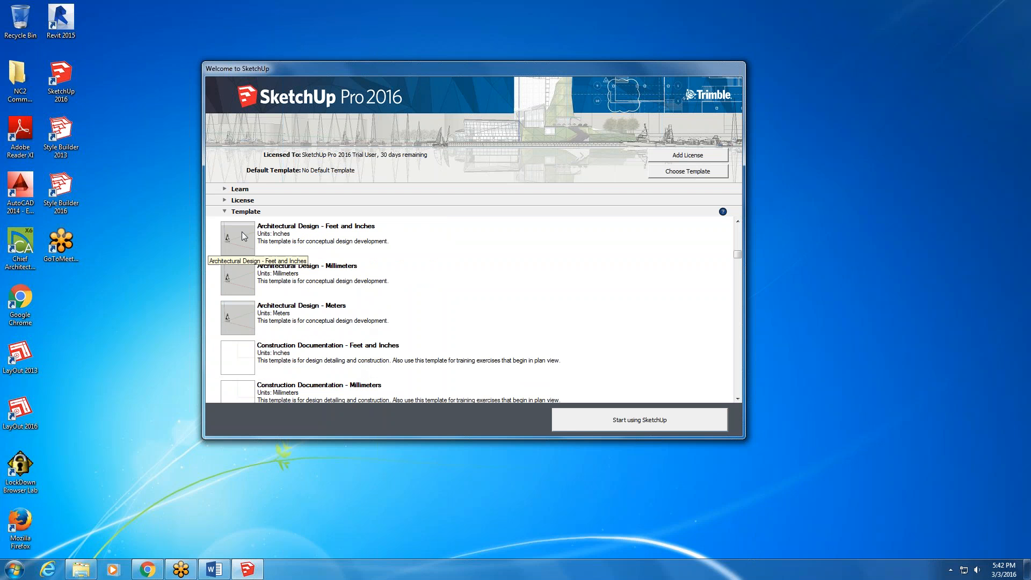
{"action": "scroll", "coordinate": [299, 382], "scroll_direction": "down", "scroll_amount": 1}
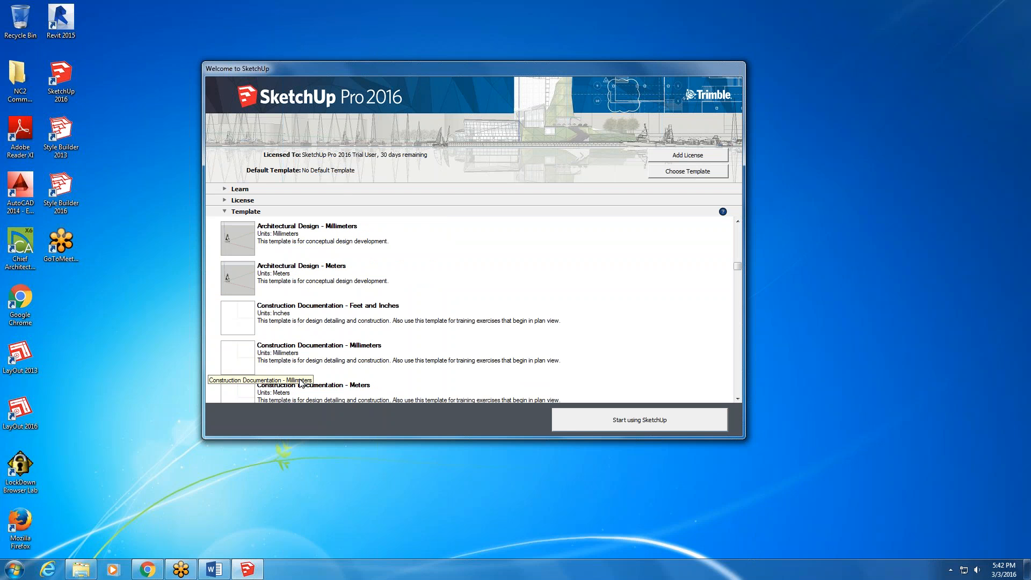
{"action": "scroll", "coordinate": [322, 382], "scroll_direction": "down", "scroll_amount": 2}
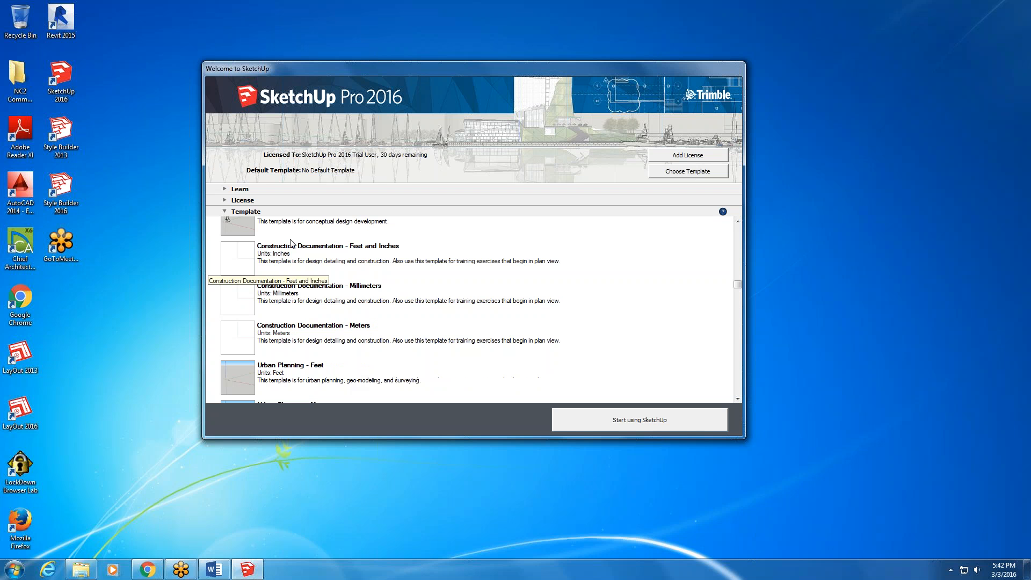
{"action": "scroll", "coordinate": [290, 394], "scroll_direction": "down", "scroll_amount": 3}
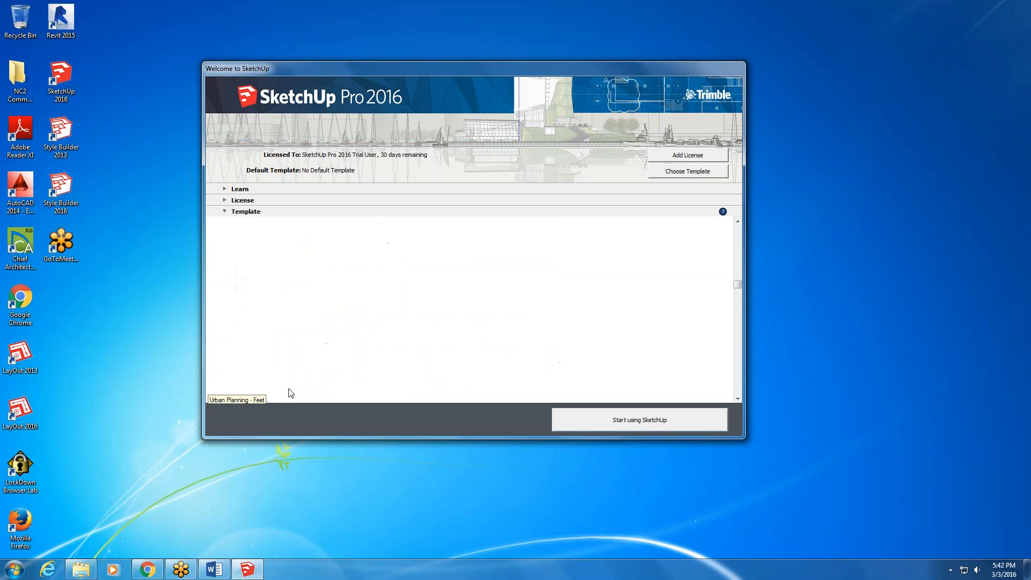
{"action": "scroll", "coordinate": [296, 379], "scroll_direction": "down", "scroll_amount": 3}
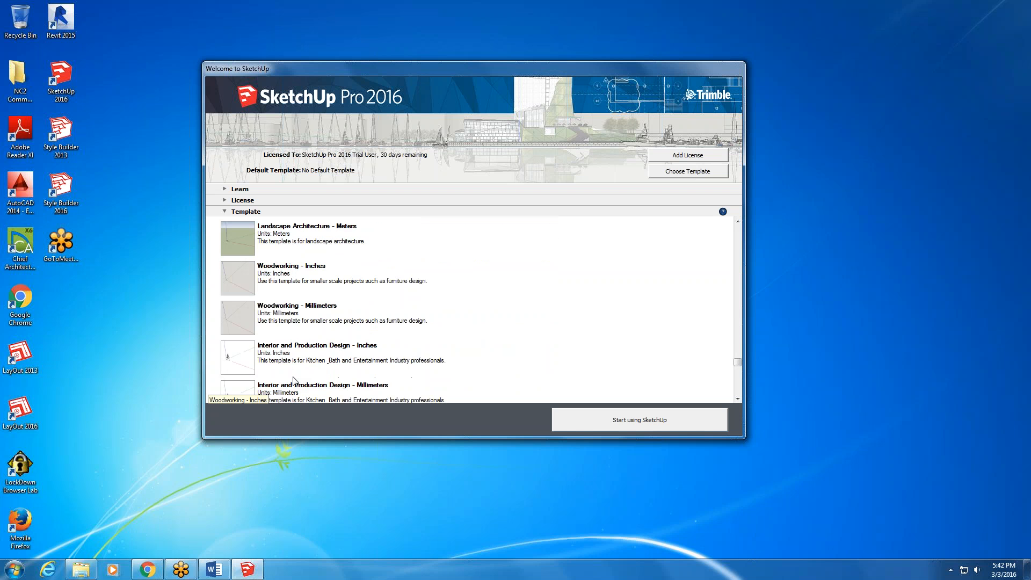
{"action": "scroll", "coordinate": [295, 373], "scroll_direction": "up", "scroll_amount": 7}
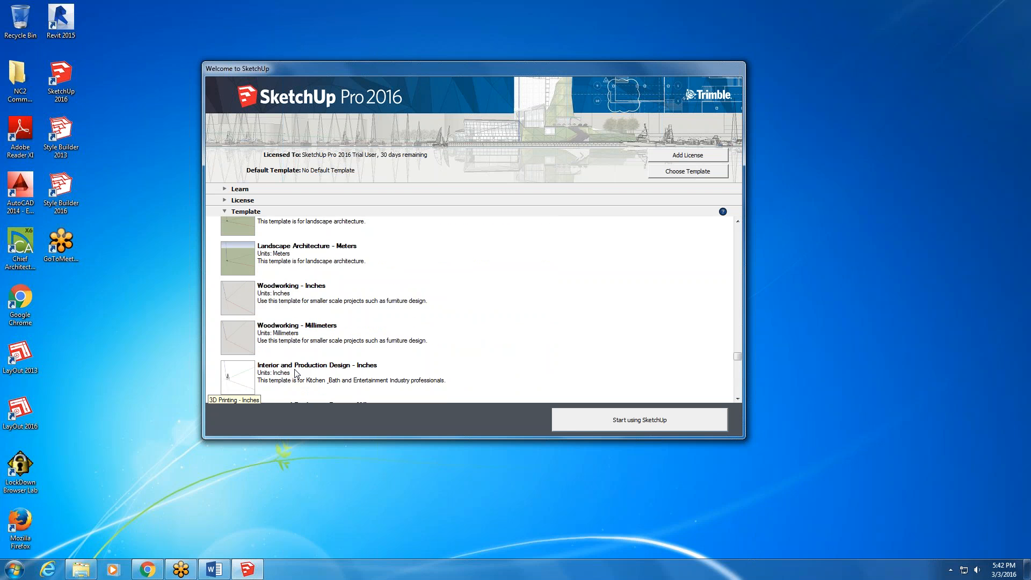
{"action": "scroll", "coordinate": [299, 375], "scroll_direction": "up", "scroll_amount": 3}
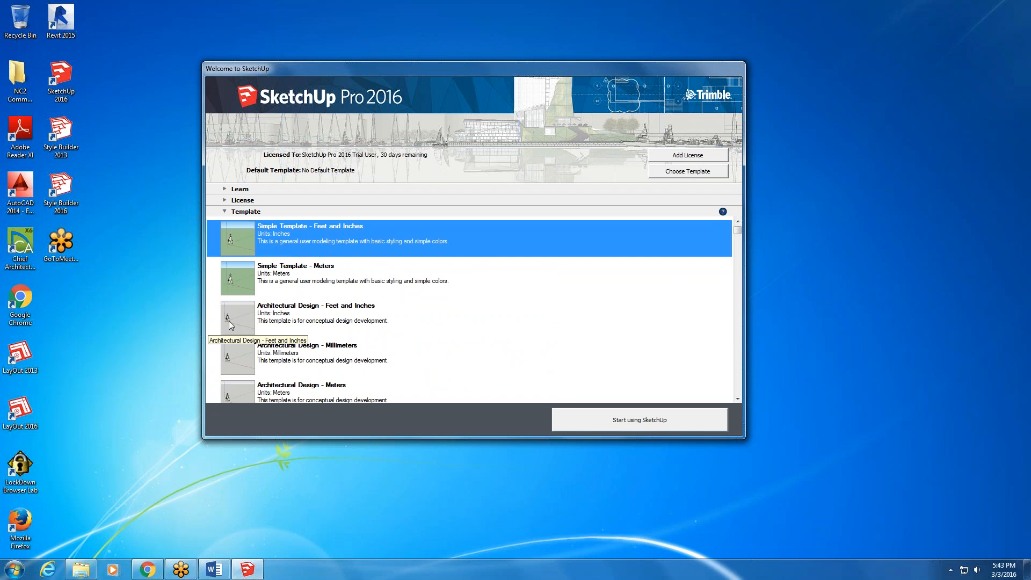
{"action": "left_click", "coordinate": [248, 245]}
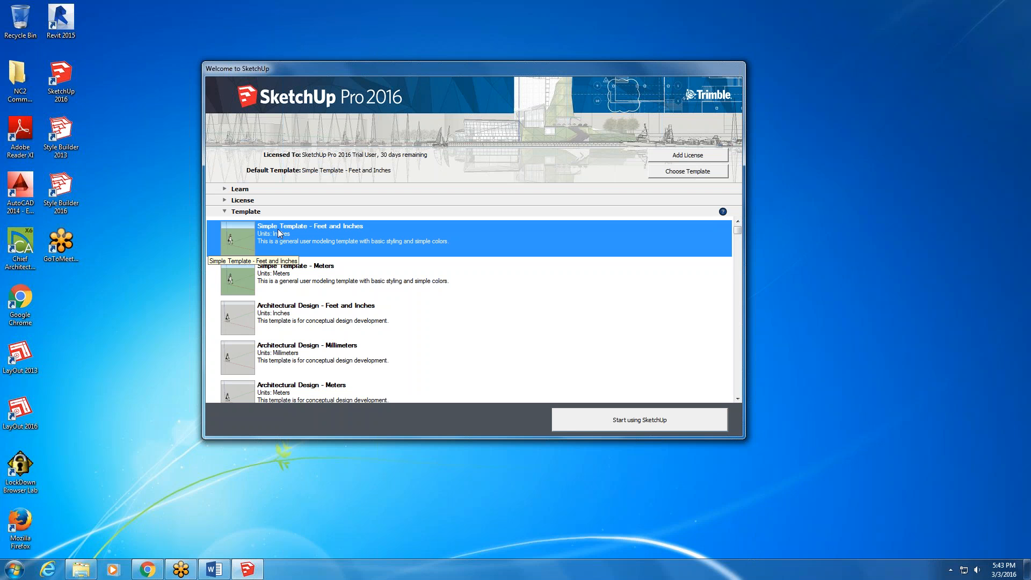
{"action": "left_click", "coordinate": [651, 427]}
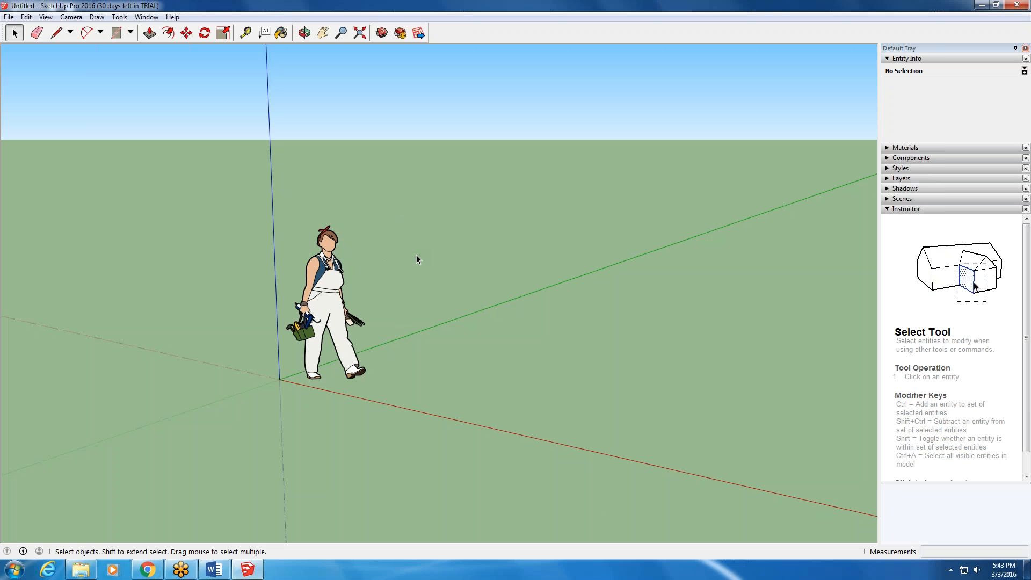
- Orbit and zoom around the human scale figure near the origin to view it from different angles
{"action": "middle_click_drag", "start_coordinate": [389, 285], "coordinate": [470, 244]}
{"action": "middle_click_drag", "start_coordinate": [389, 282], "coordinate": [425, 385]}
{"action": "scroll", "coordinate": [365, 292], "scroll_direction": "up", "scroll_amount": 5}
{"action": "right_click", "coordinate": [425, 384]}
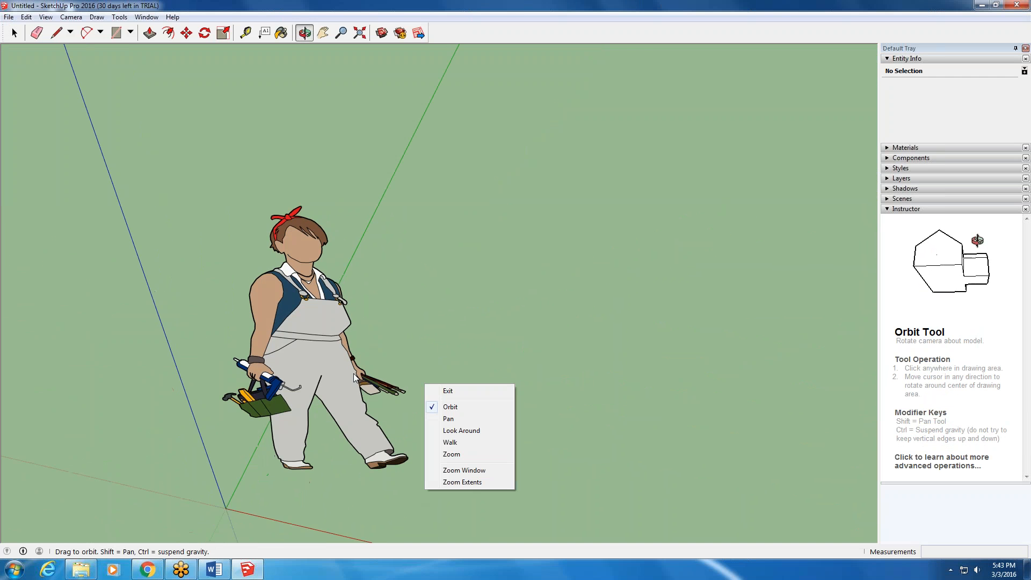
{"action": "left_click", "coordinate": [354, 377]}
{"action": "middle_click_drag", "start_coordinate": [362, 329], "coordinate": [385, 284]}
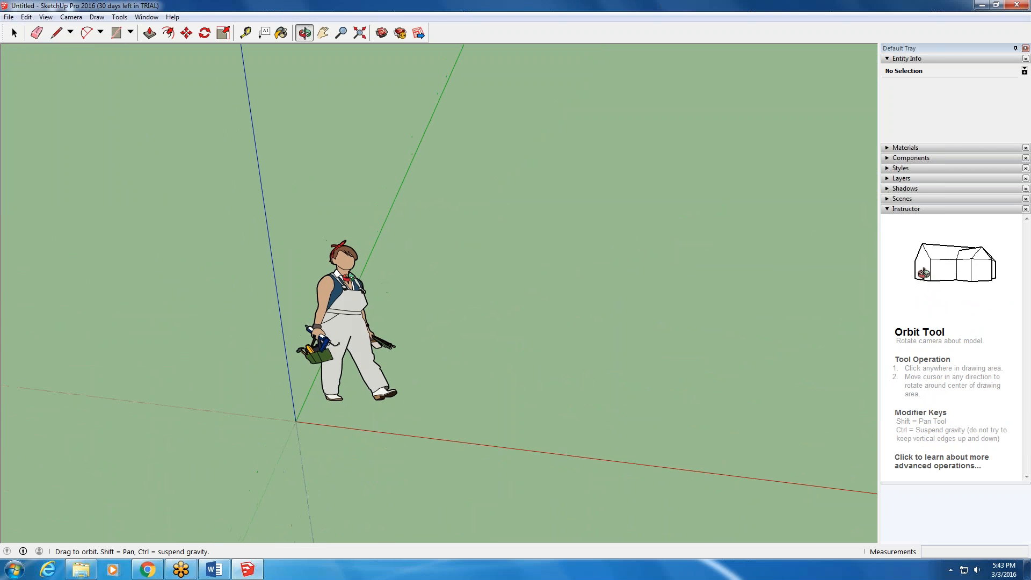
{"action": "left_click_drag", "start_coordinate": [349, 278], "coordinate": [355, 216]}
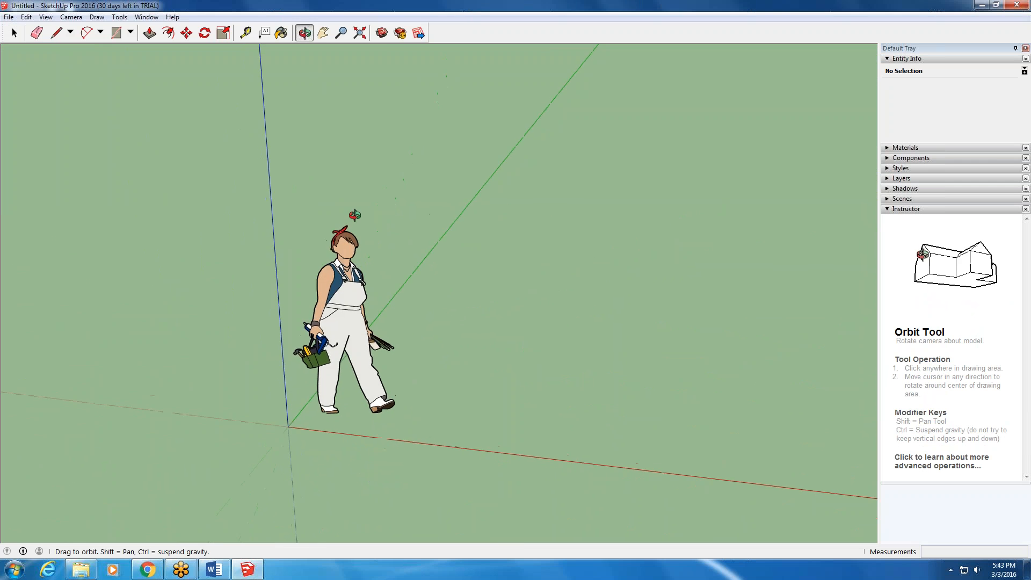
- Switch to Windows Explorer and browse to the IvyTech 2016 folder on the FreeAgent GoFlex Drive (E:)
{"action": "left_click", "coordinate": [81, 571]}
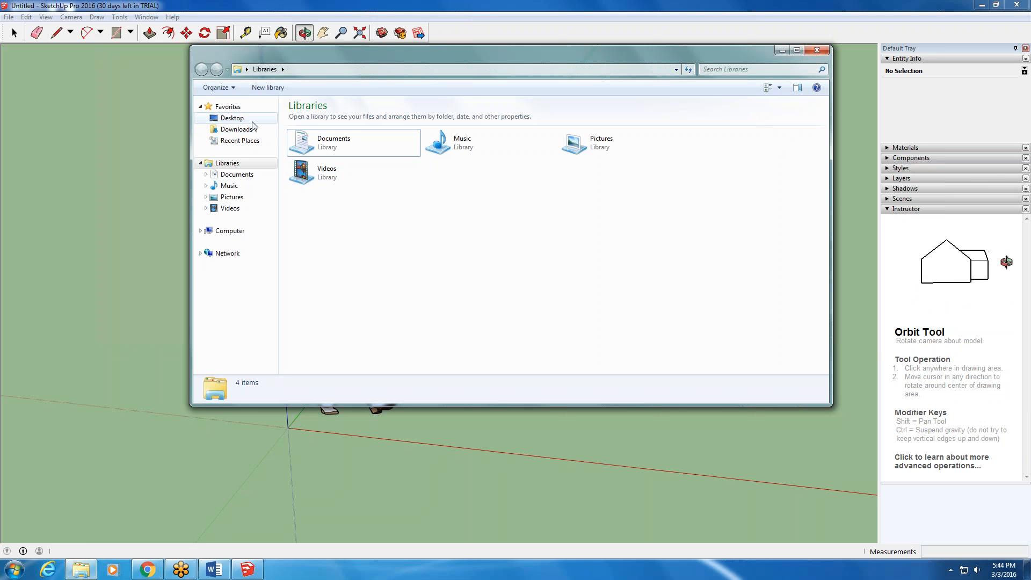
{"action": "left_click", "coordinate": [227, 231]}
{"action": "left_click", "coordinate": [506, 141]}
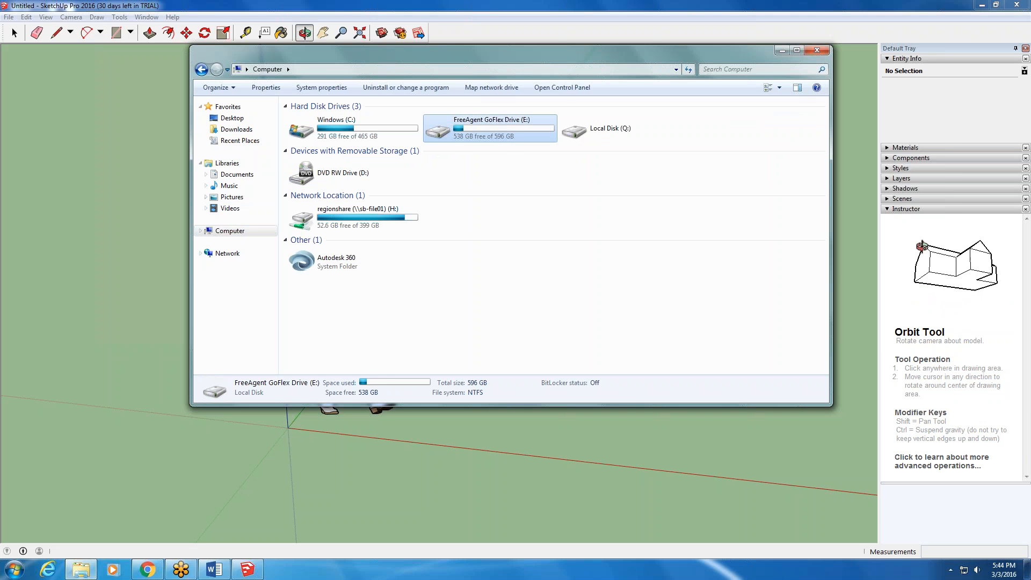
{"action": "double_click", "coordinate": [506, 134]}
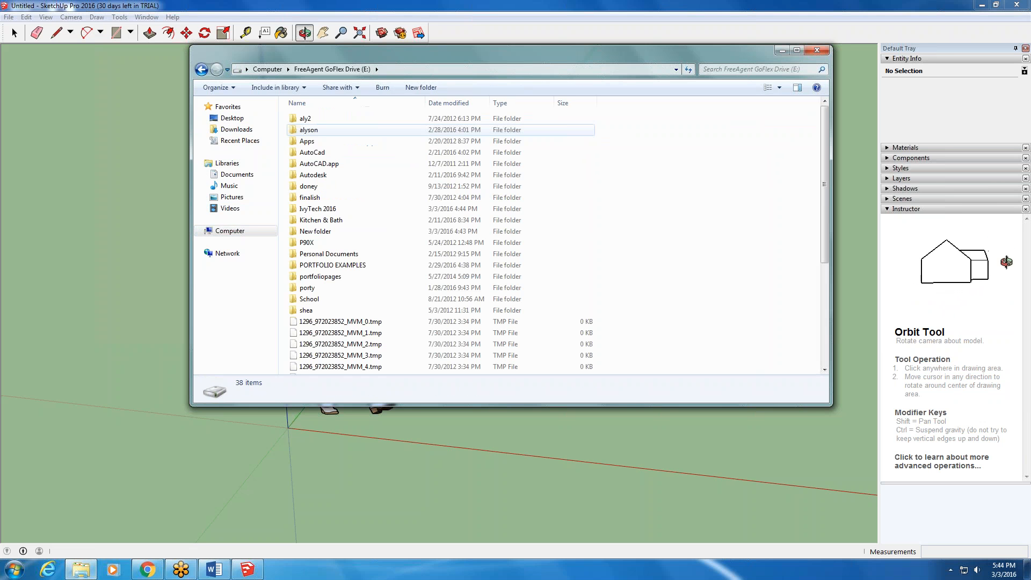
{"action": "double_click", "coordinate": [316, 209]}
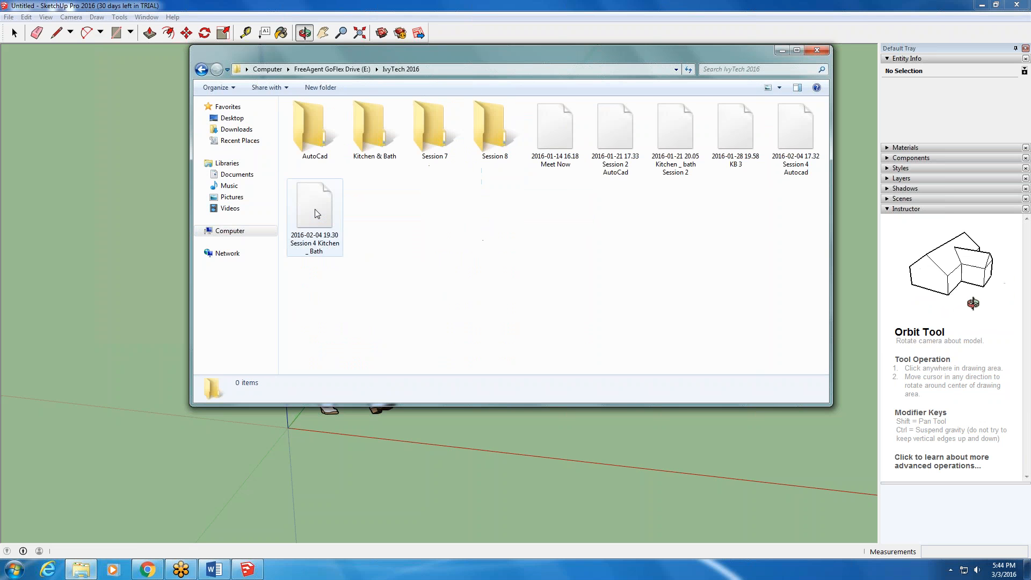
{"action": "double_click", "coordinate": [313, 131]}
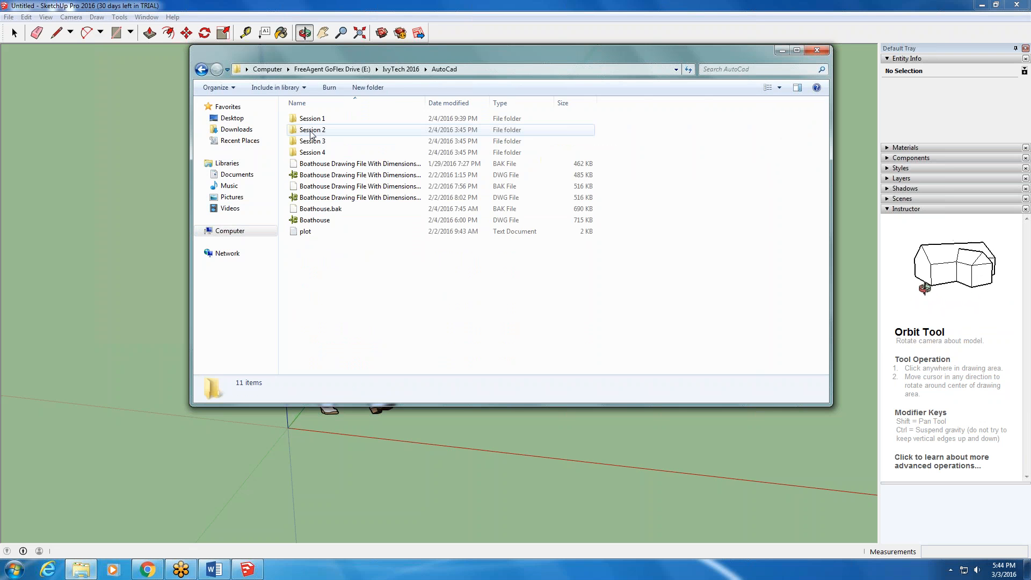
{"action": "left_click", "coordinate": [201, 69]}
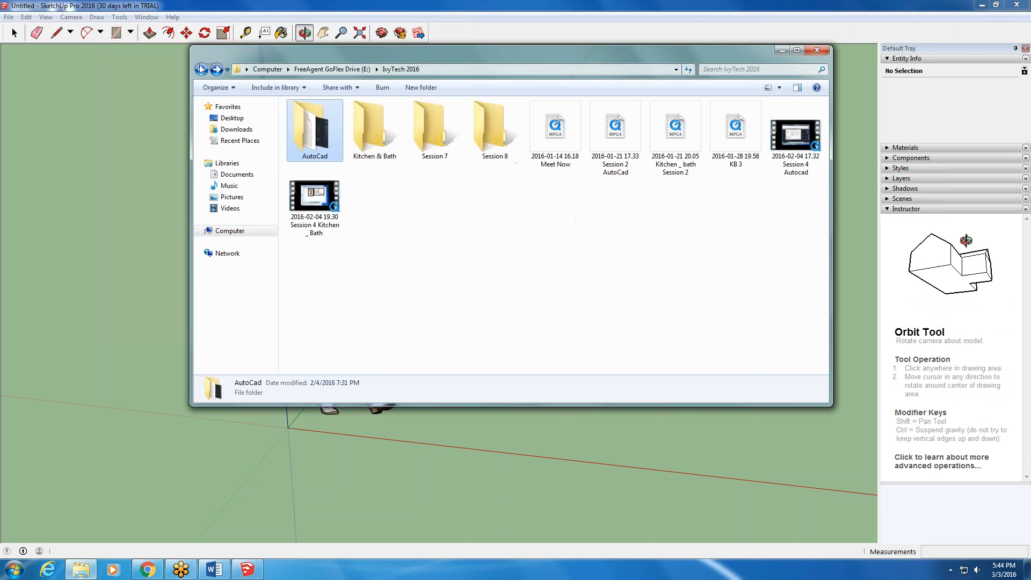
- Open BOATHOUSE SketchUp Model.030316 from the Session 8 folder in SketchUp and dismiss the file version notice
{"action": "left_click", "coordinate": [503, 138]}
{"action": "double_click", "coordinate": [503, 138]}
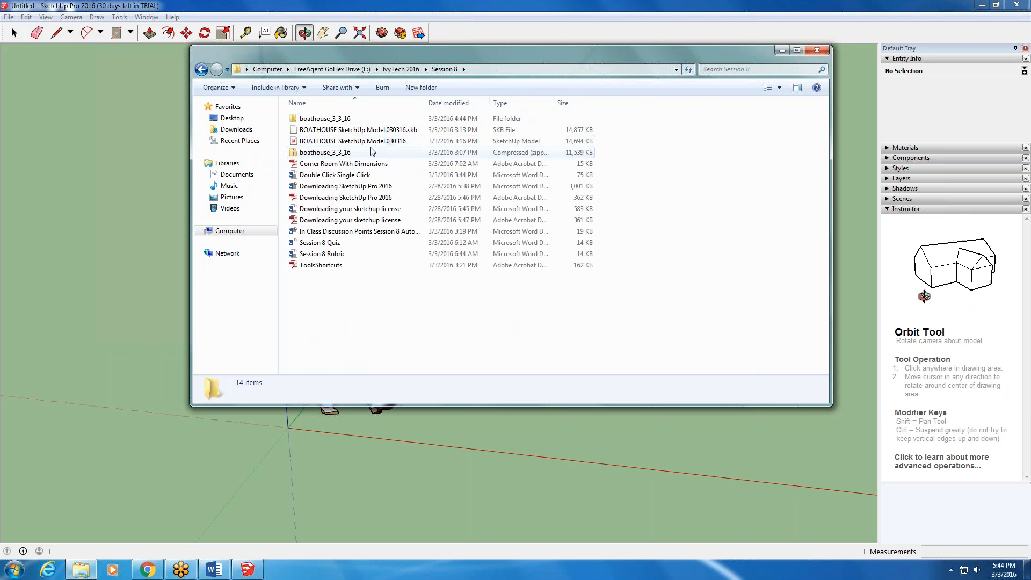
{"action": "double_click", "coordinate": [367, 143]}
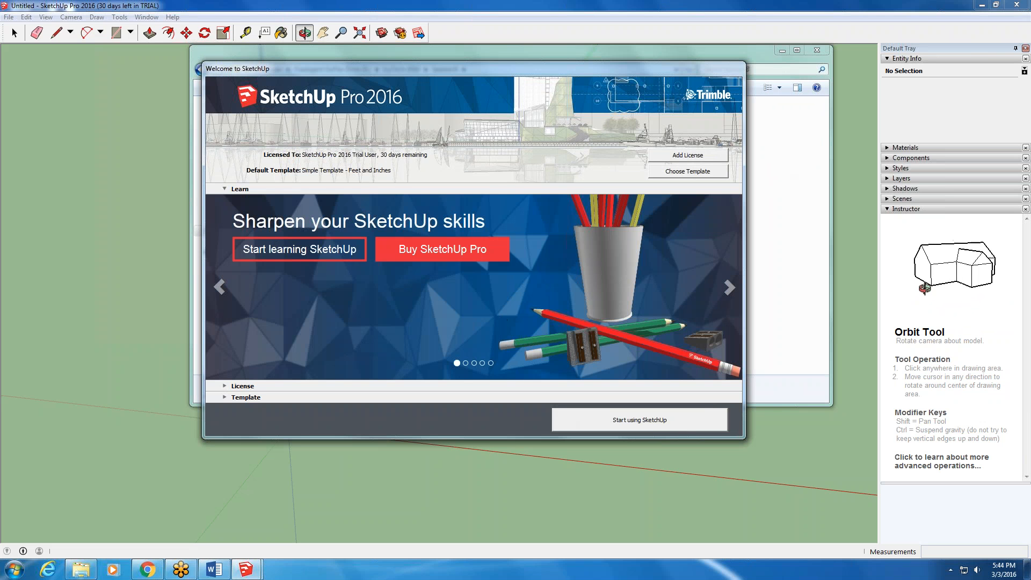
{"action": "left_click", "coordinate": [685, 421]}
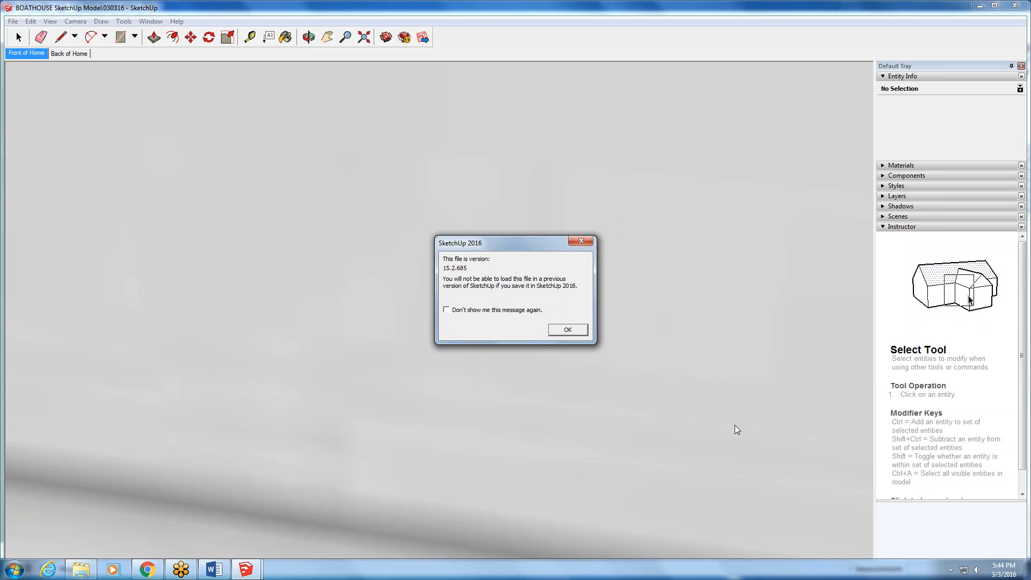
{"action": "left_click", "coordinate": [592, 240]}
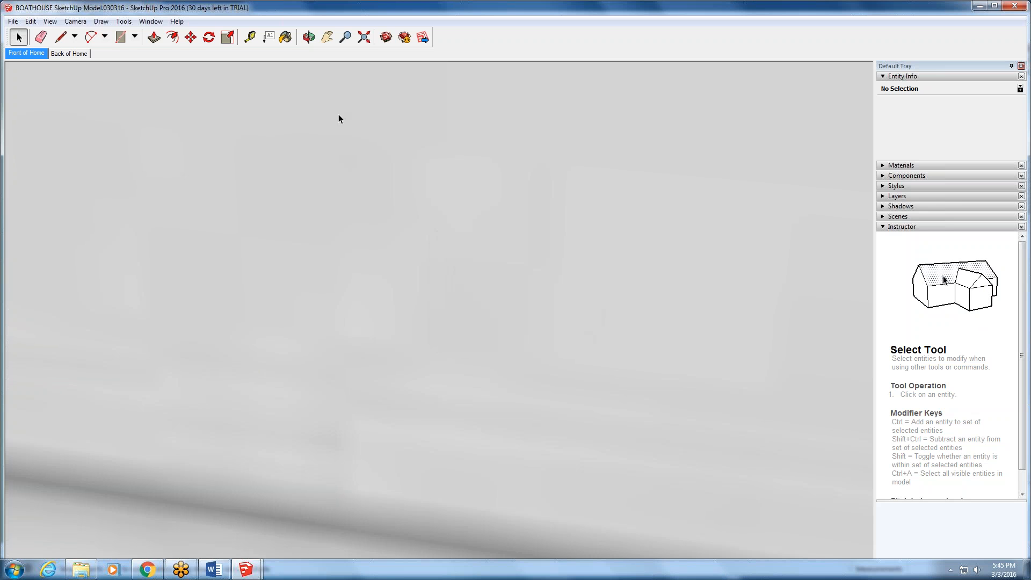
- Fit the whole boathouse model in view and examine the front of the house more closely
{"action": "left_click", "coordinate": [364, 37]}
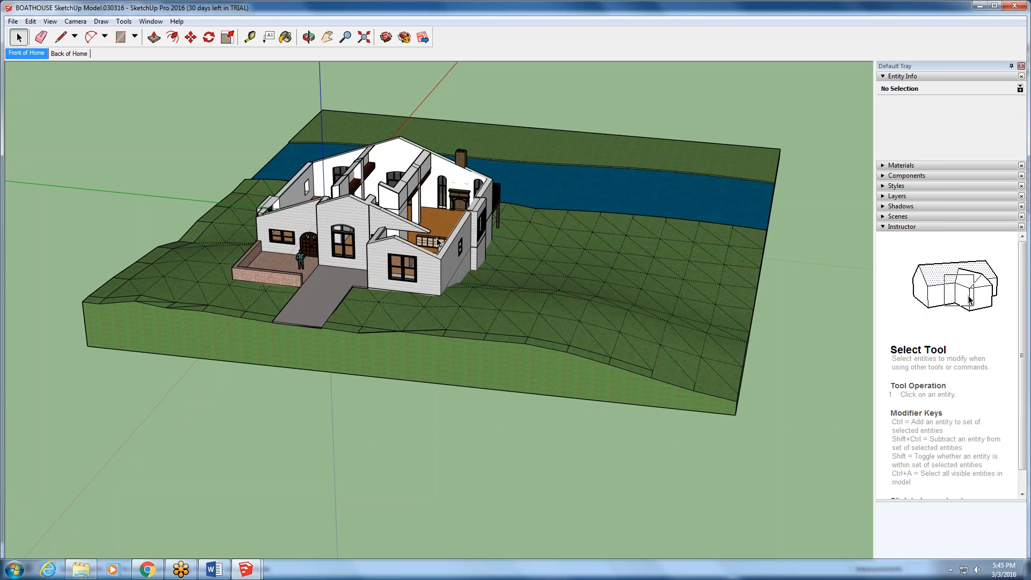
{"action": "scroll", "coordinate": [438, 243], "scroll_direction": "up", "scroll_amount": 2}
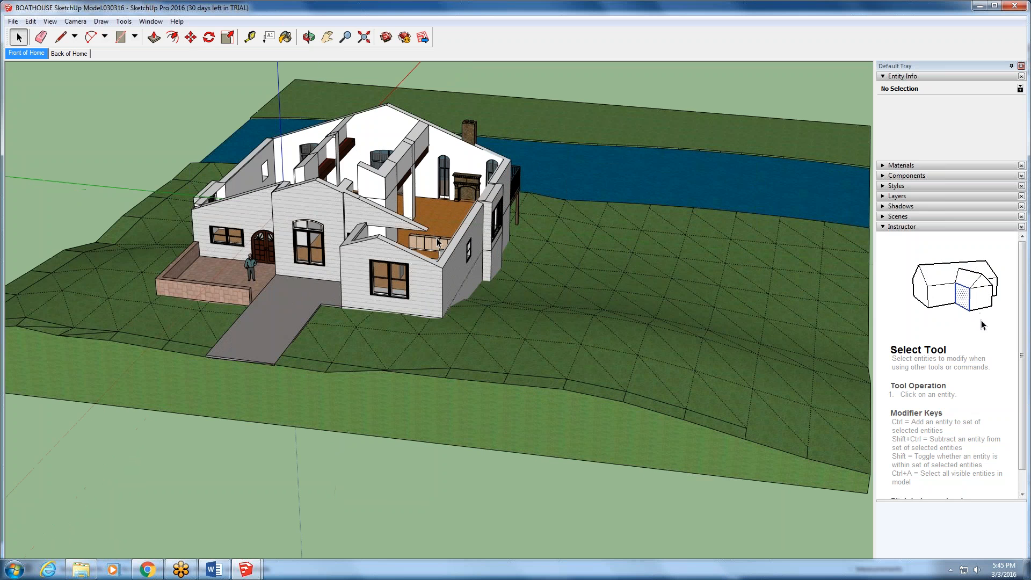
{"action": "scroll", "coordinate": [437, 243], "scroll_direction": "up", "scroll_amount": 2}
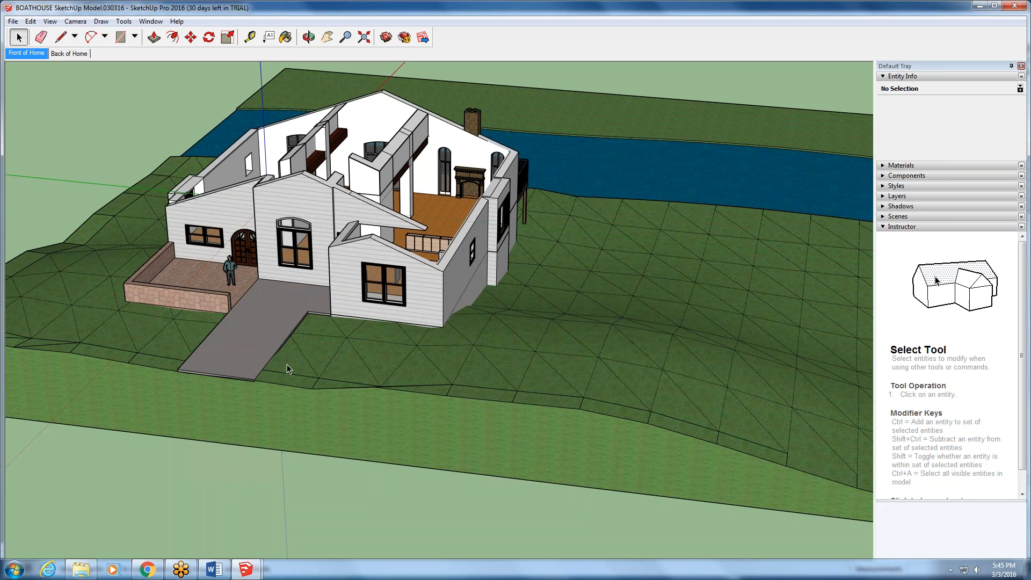
- Orbit around the boathouse to examine the rear deck, the boat slip and the side with the brick patio
{"action": "key", "text": "o"}
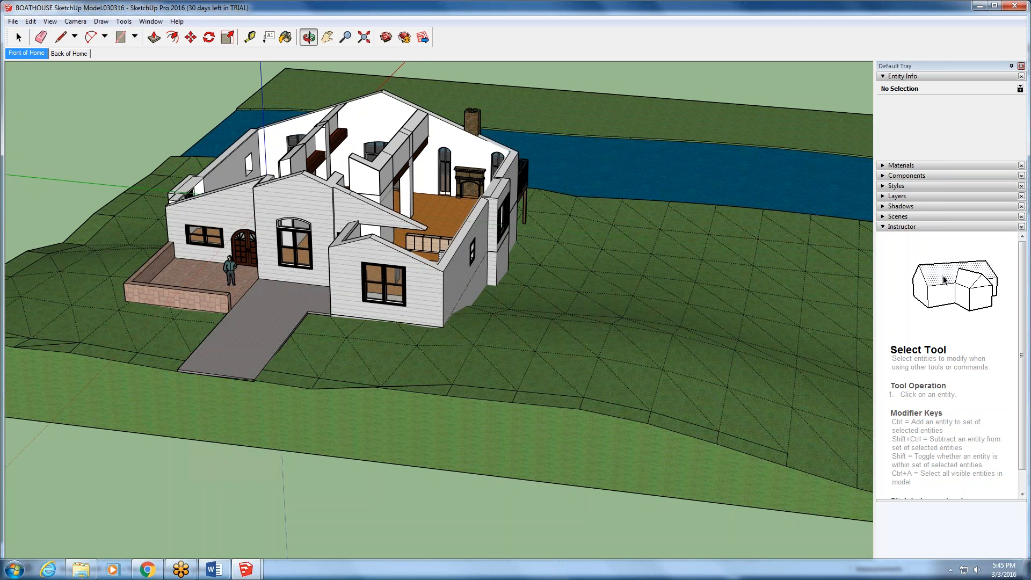
{"action": "left_click_drag", "start_coordinate": [287, 364], "coordinate": [327, 444]}
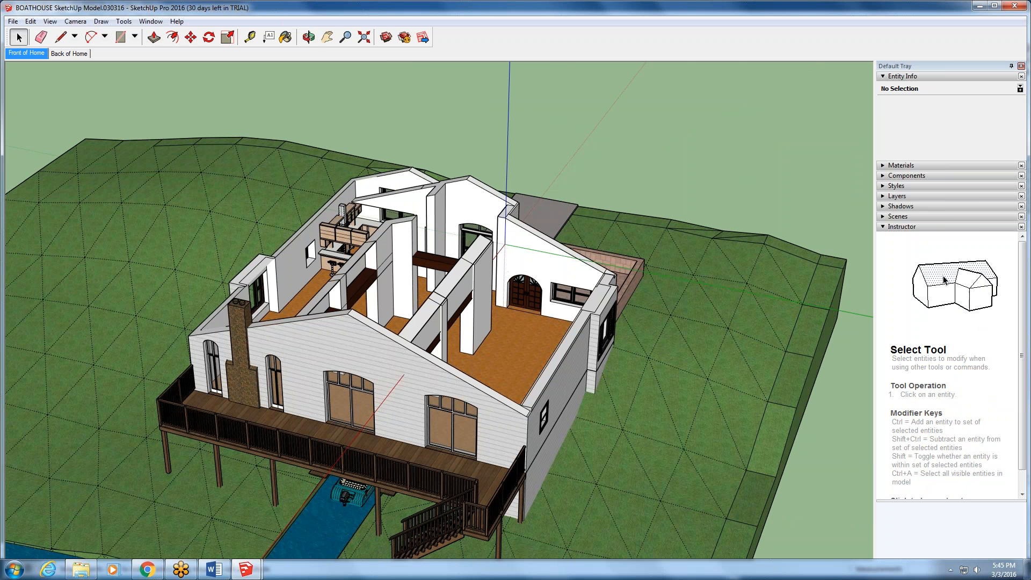
{"action": "mouse_move", "coordinate": [440, 312]}
{"action": "middle_mouse_down"}
{"action": "mouse_move", "coordinate": [440, 253]}
{"action": "mouse_move", "coordinate": [301, 436]}
{"action": "middle_mouse_up"}
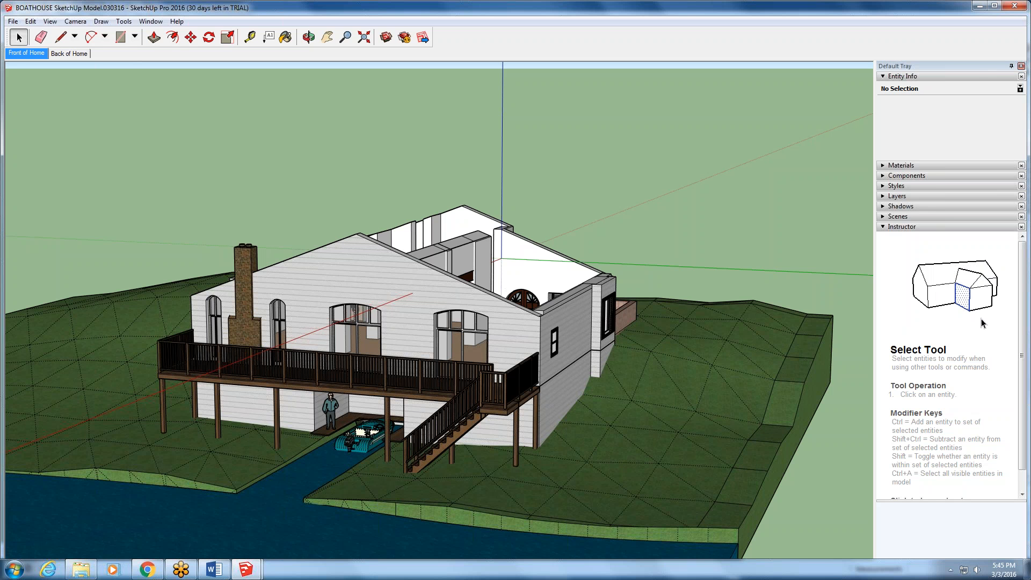
{"action": "key", "text": "o"}
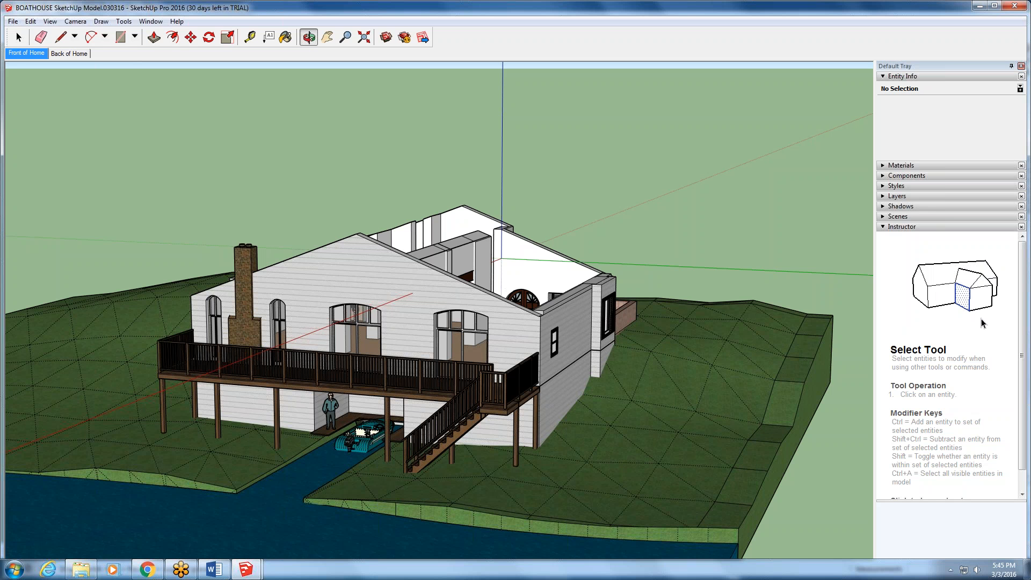
{"action": "middle_click_drag", "start_coordinate": [484, 279], "coordinate": [279, 336]}
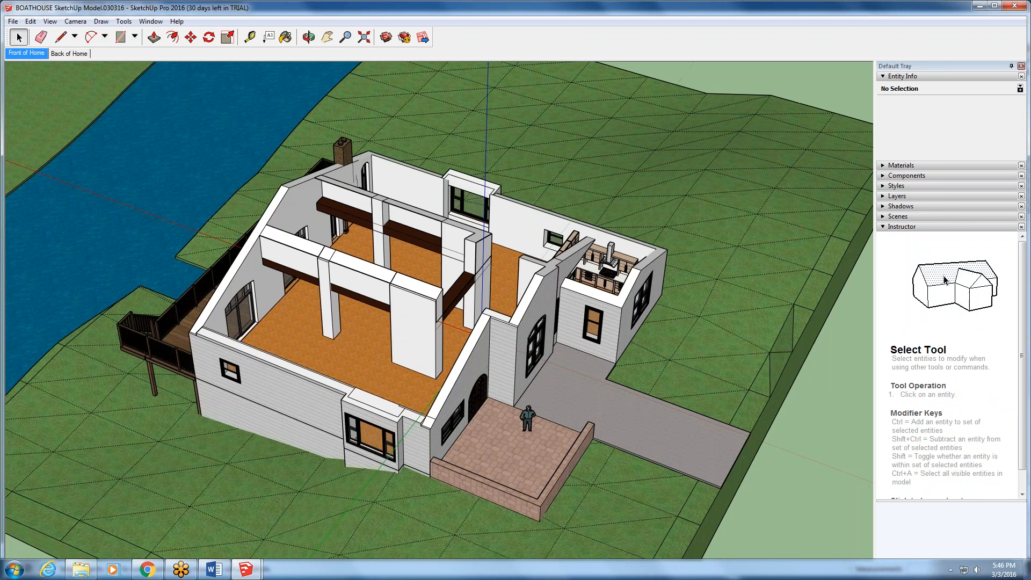
- Examine the open interior of the house from above and look closely at the kitchen with its bar stools
{"action": "scroll", "coordinate": [631, 230], "scroll_direction": "up", "scroll_amount": 3}
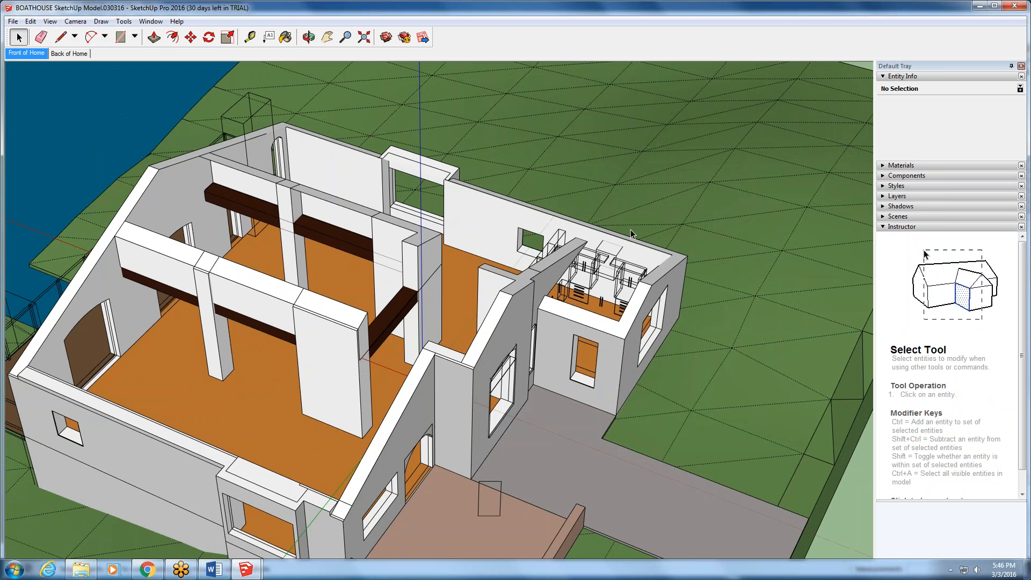
{"action": "scroll", "coordinate": [631, 230], "scroll_direction": "up", "scroll_amount": 1}
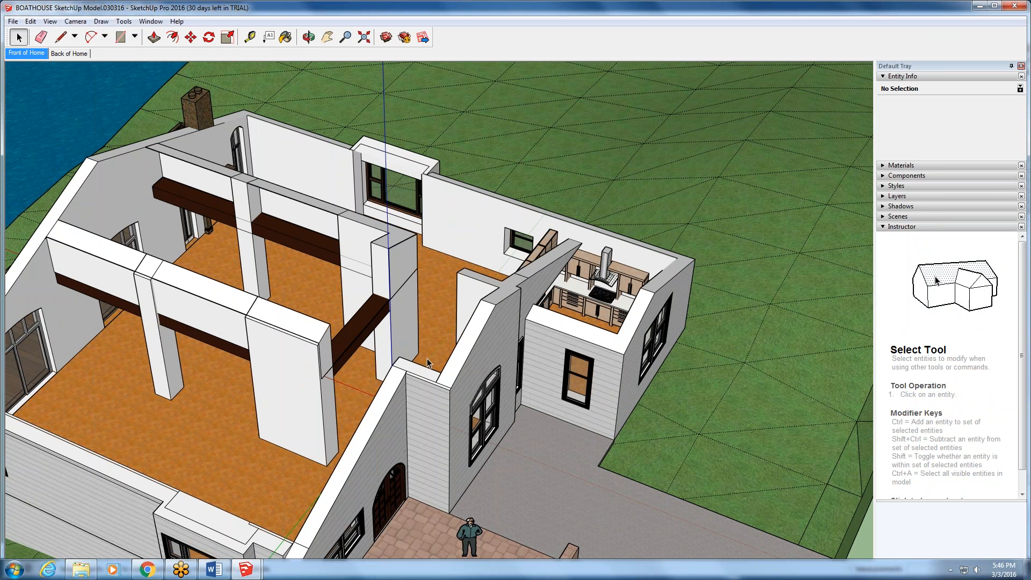
{"action": "key", "text": "o"}
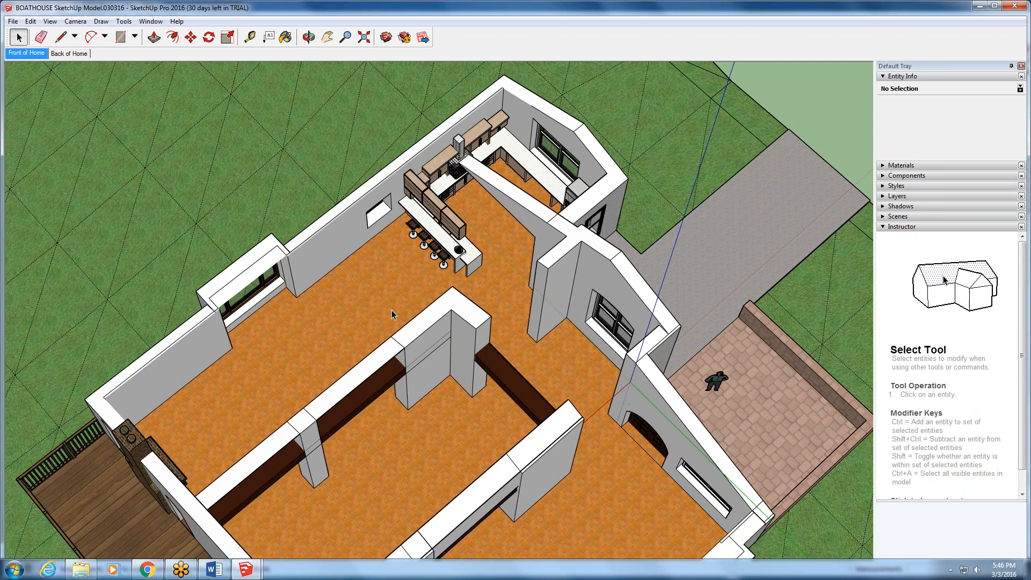
{"action": "key", "text": "o"}
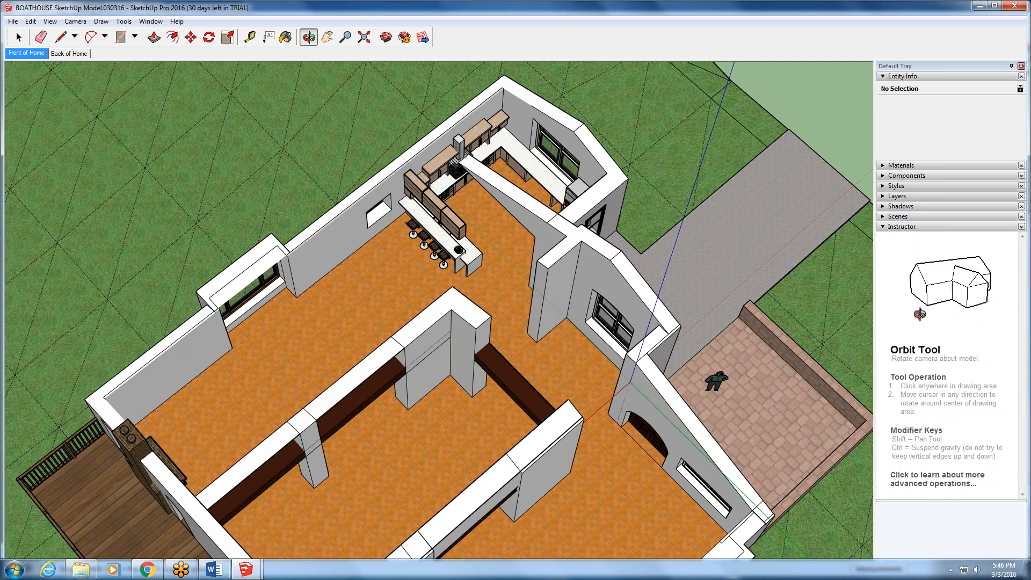
{"action": "middle_click_drag", "start_coordinate": [372, 287], "coordinate": [413, 221]}
{"action": "scroll", "coordinate": [413, 221], "scroll_direction": "up", "scroll_amount": 1}
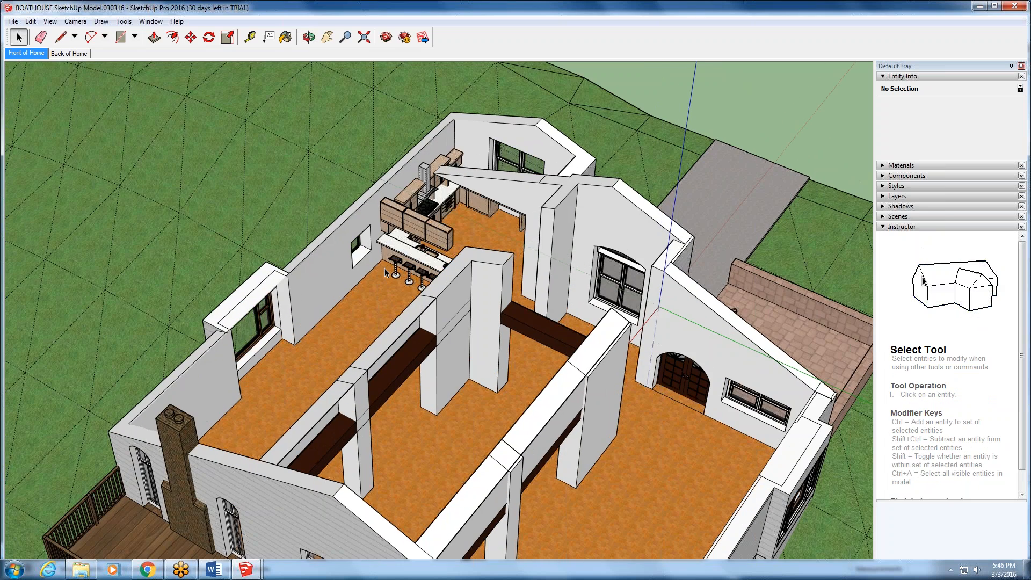
{"action": "scroll", "coordinate": [422, 226], "scroll_direction": "up", "scroll_amount": 1}
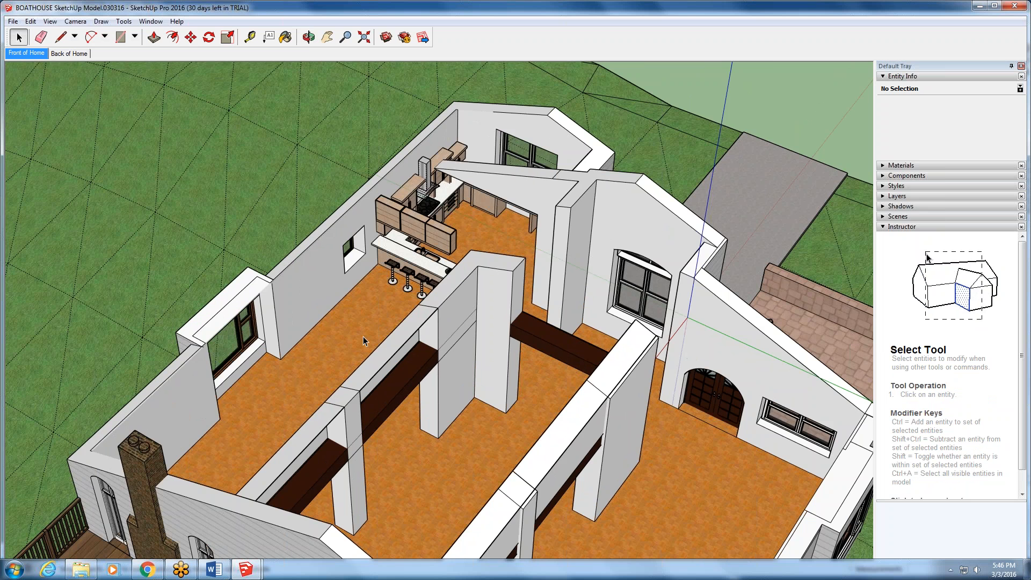
{"action": "scroll", "coordinate": [363, 336], "scroll_direction": "up", "scroll_amount": 2}
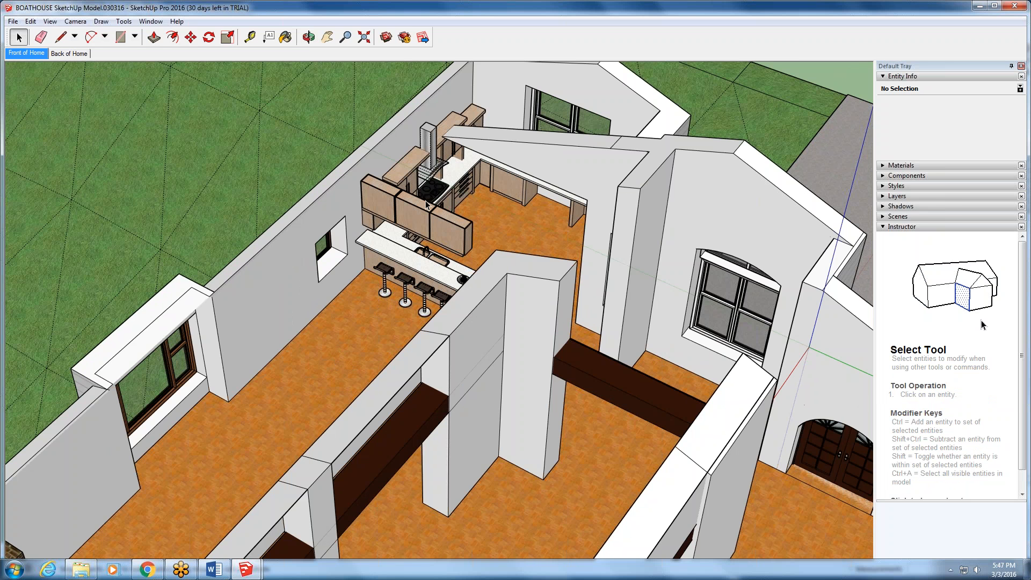
{"action": "scroll", "coordinate": [426, 204], "scroll_direction": "up", "scroll_amount": 4}
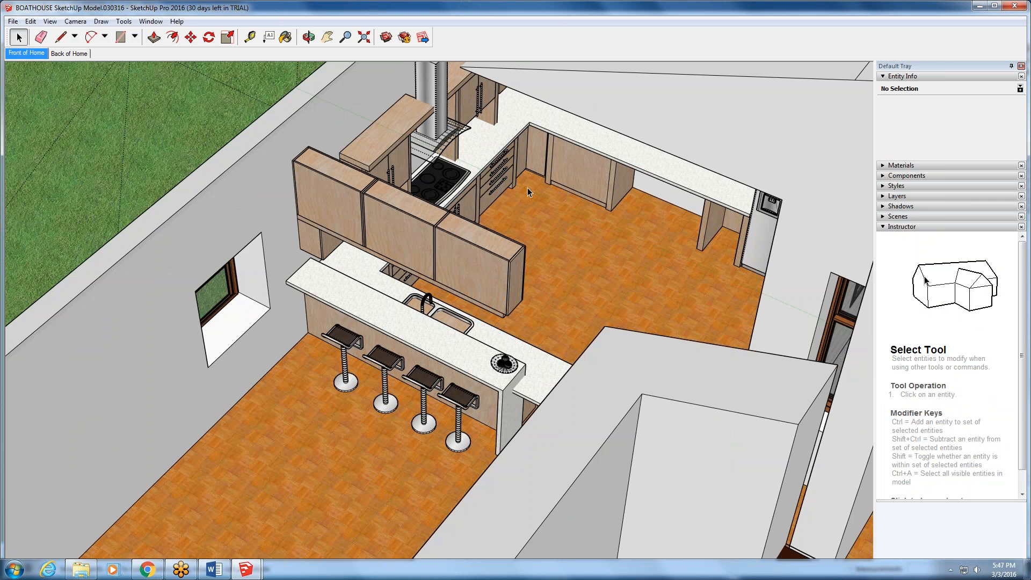
- Open the ECO KITCHEN #2 component, select individual wall cabinets to inspect their entity info, and close the component
{"action": "left_click", "coordinate": [479, 267]}
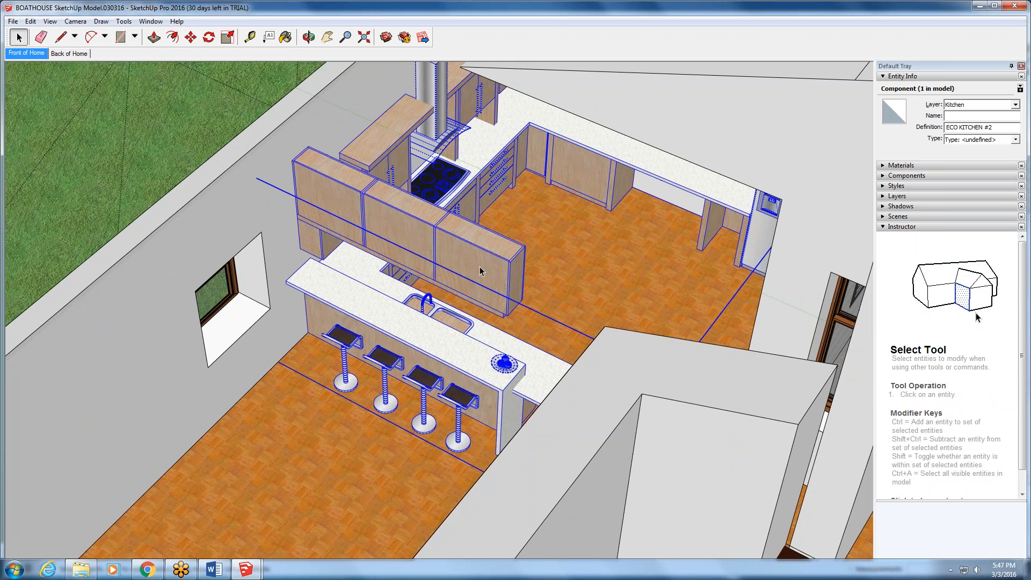
{"action": "double_click", "coordinate": [479, 266]}
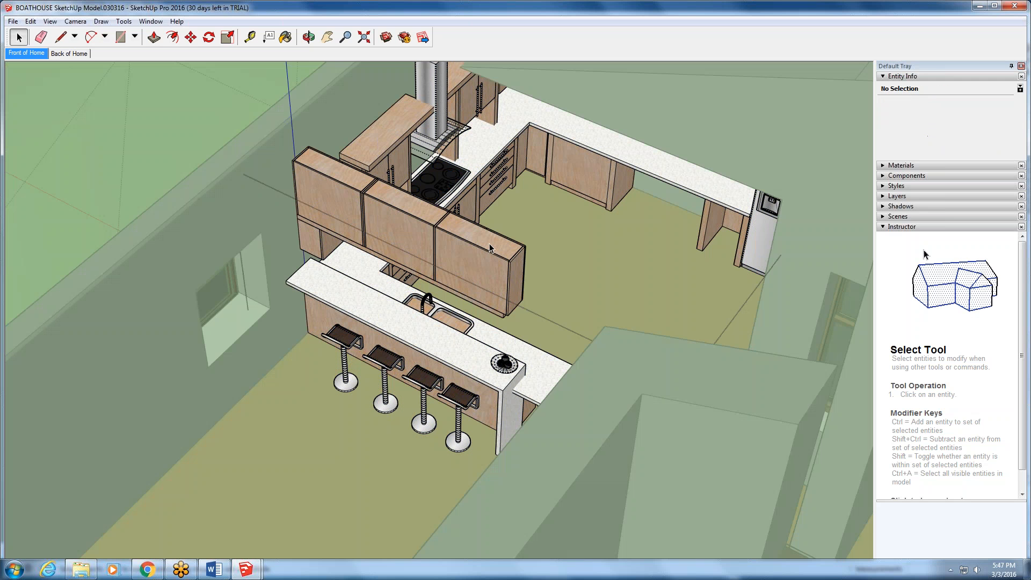
{"action": "left_click", "coordinate": [436, 247]}
{"action": "left_click", "coordinate": [428, 230]}
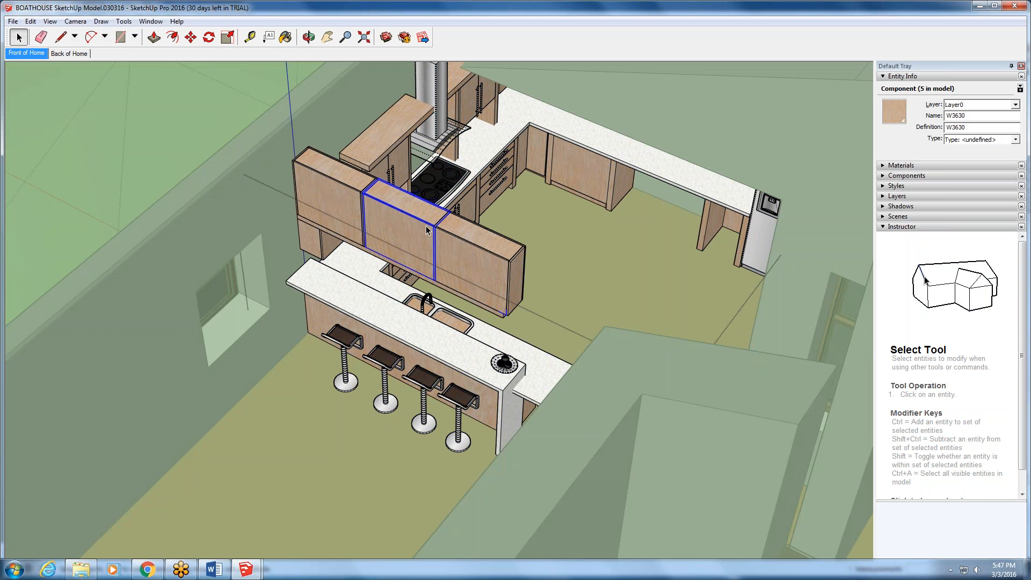
{"action": "left_click", "coordinate": [349, 199]}
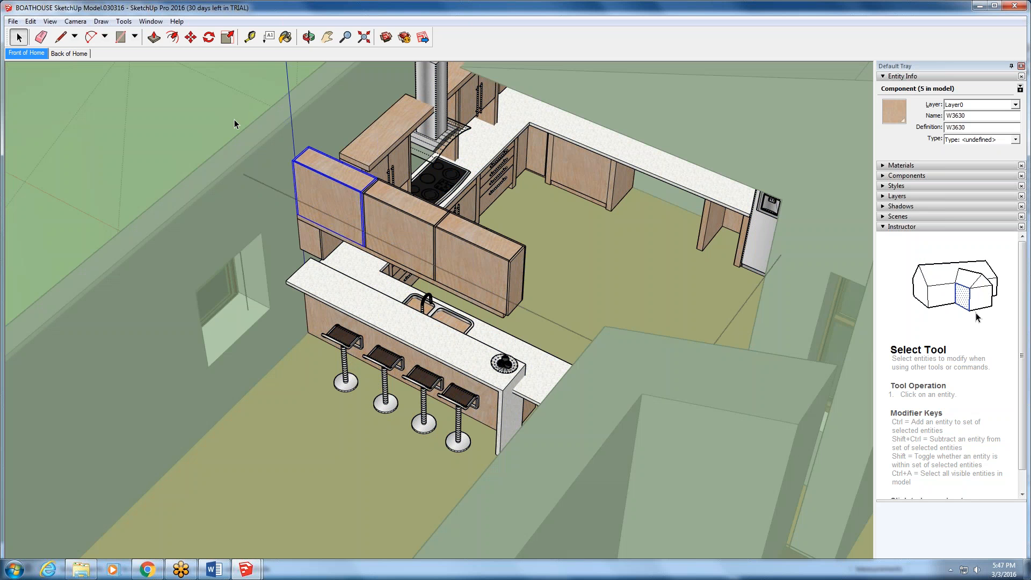
{"action": "double_click", "coordinate": [232, 106]}
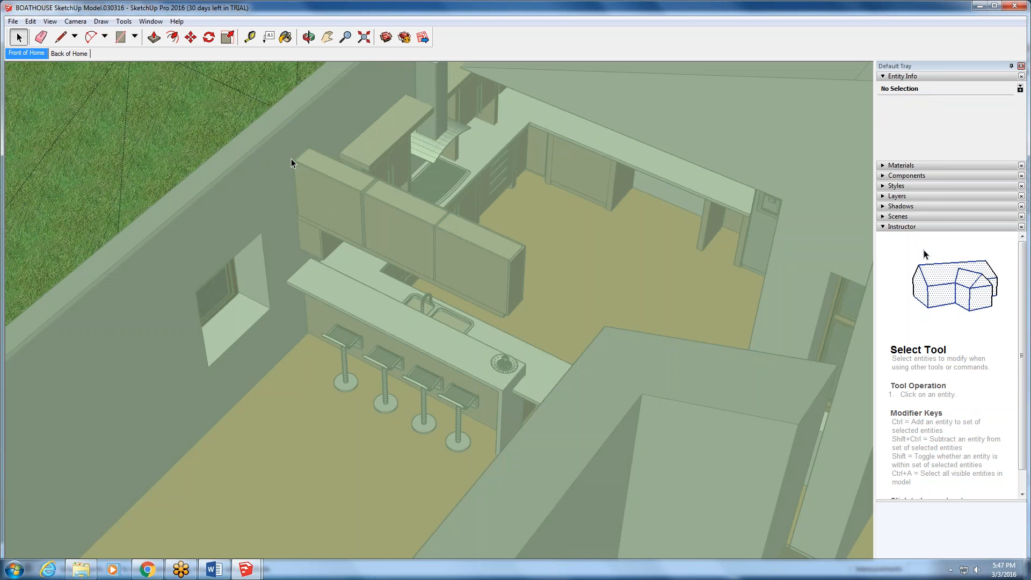
{"action": "left_click", "coordinate": [316, 164]}
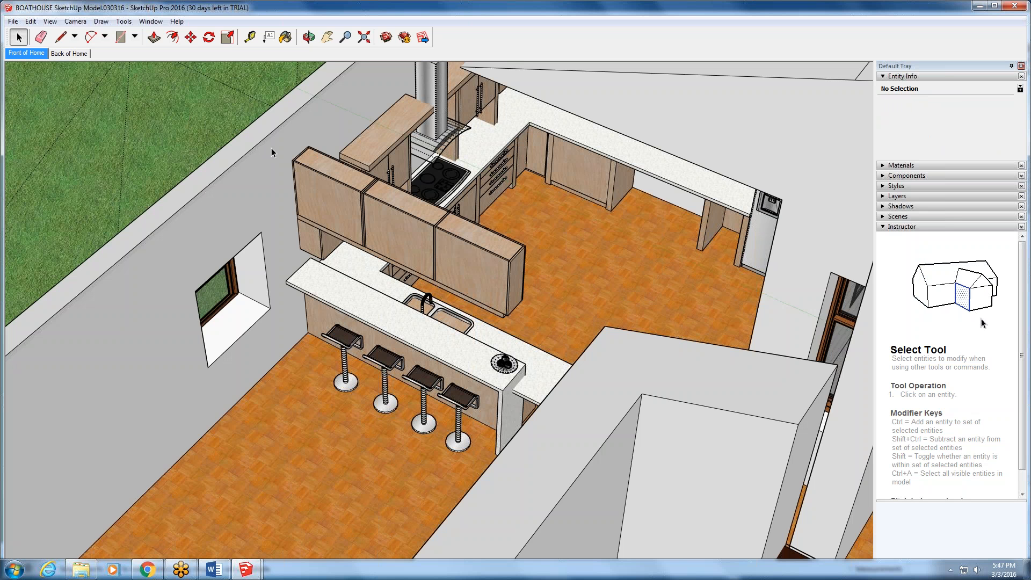
- Examine the full interior layout from the deck side around to the bay window side
{"action": "scroll", "coordinate": [272, 147], "scroll_direction": "down", "scroll_amount": 2}
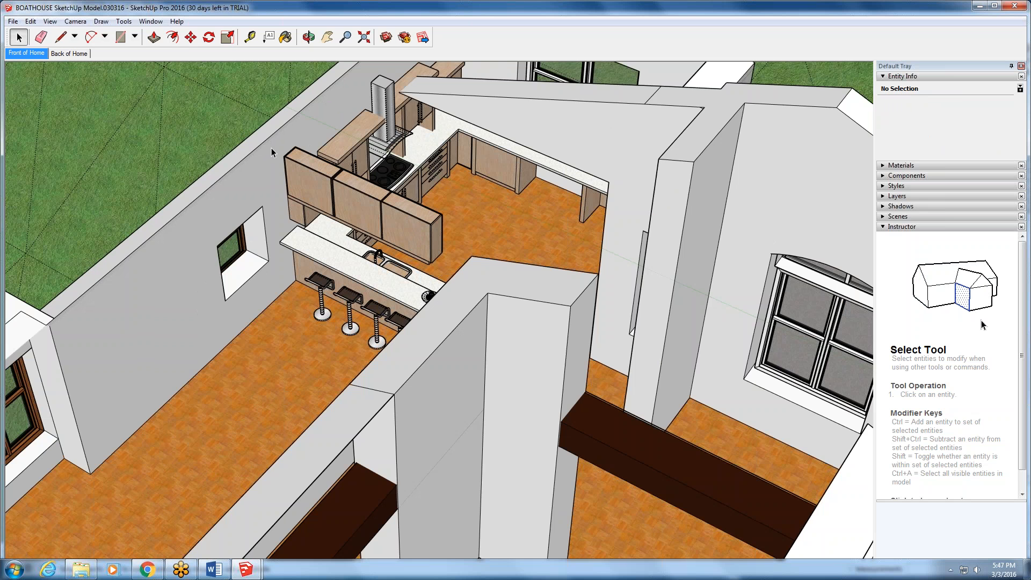
{"action": "scroll", "coordinate": [271, 147], "scroll_direction": "down", "scroll_amount": 6}
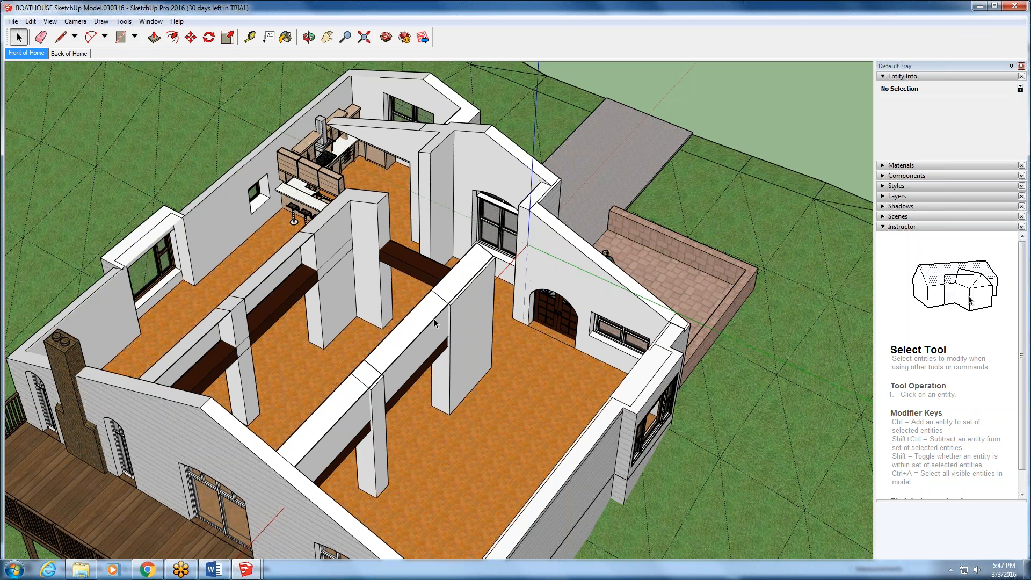
{"action": "key", "text": "o"}
{"action": "left_click_drag", "start_coordinate": [199, 257], "coordinate": [226, 252]}
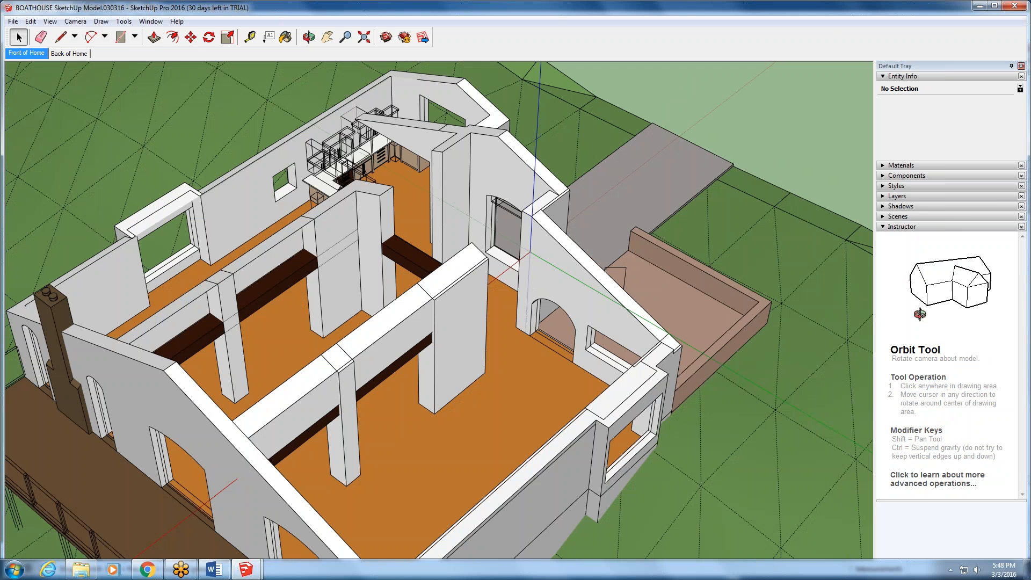
{"action": "middle_click_drag", "start_coordinate": [483, 311], "coordinate": [398, 287]}
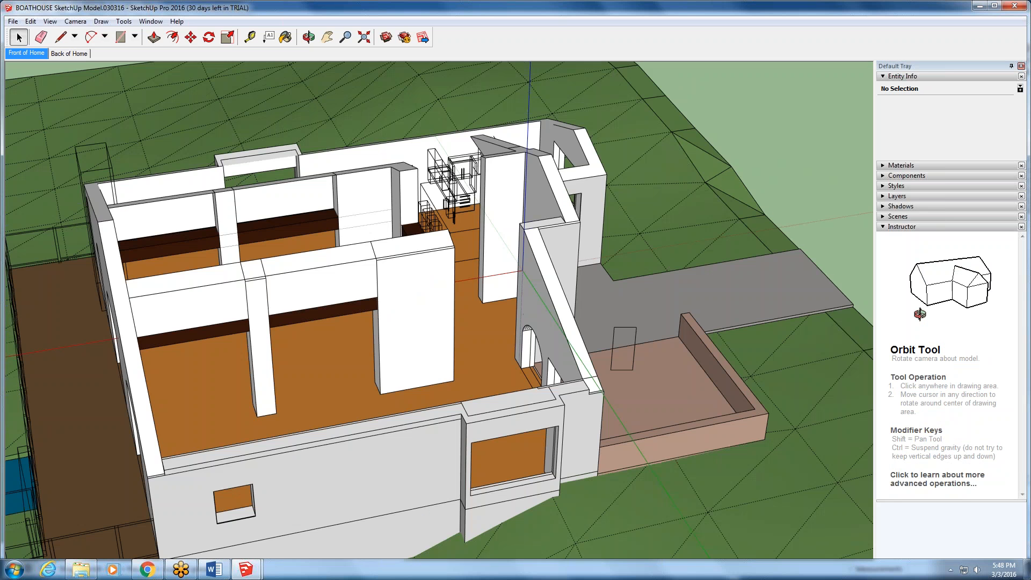
- Restore the Front of Home scene and switch the camera to the standard Top view
{"action": "left_click", "coordinate": [25, 53]}
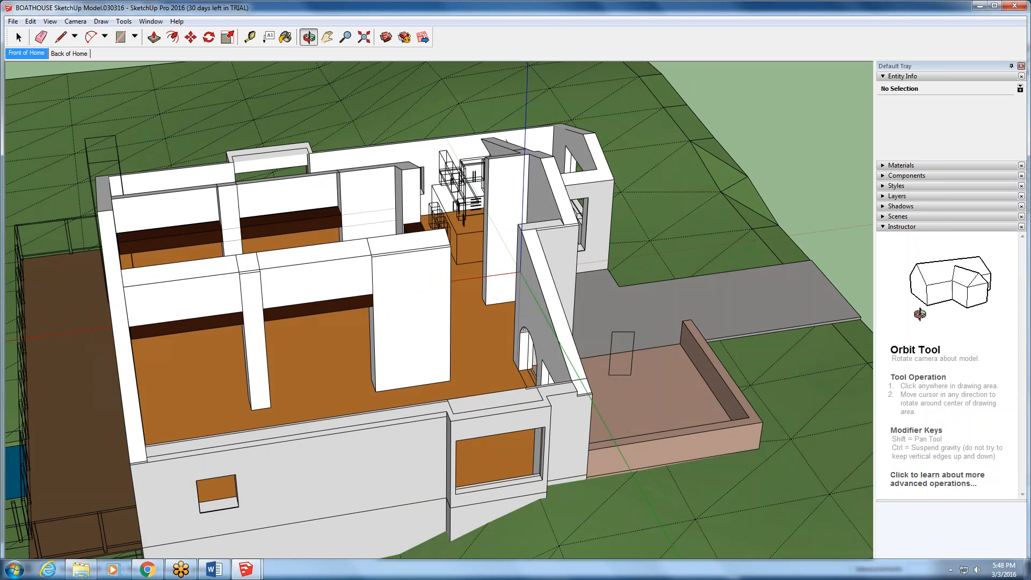
{"action": "left_click", "coordinate": [75, 22]}
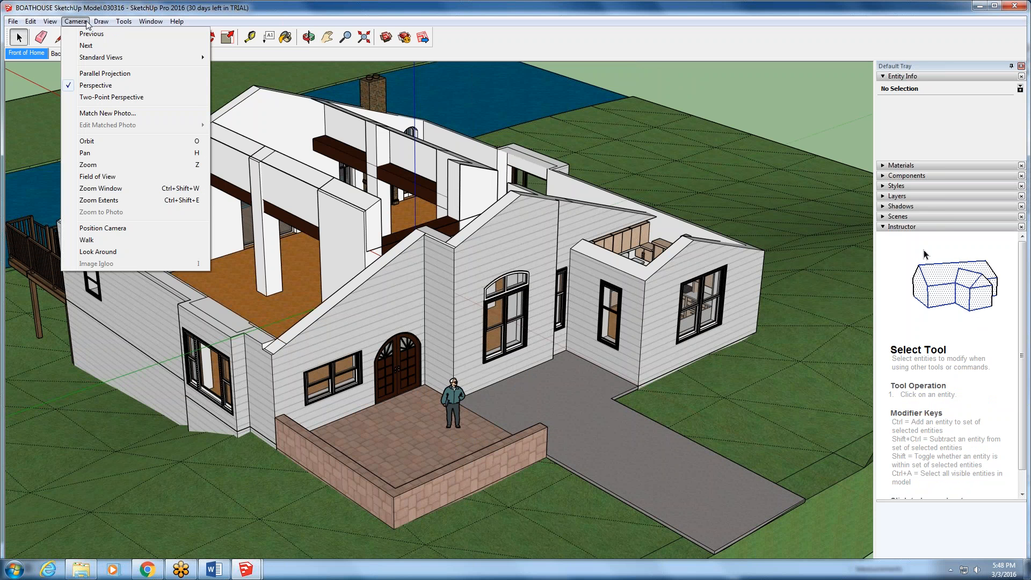
{"action": "mouse_move", "coordinate": [103, 60]}
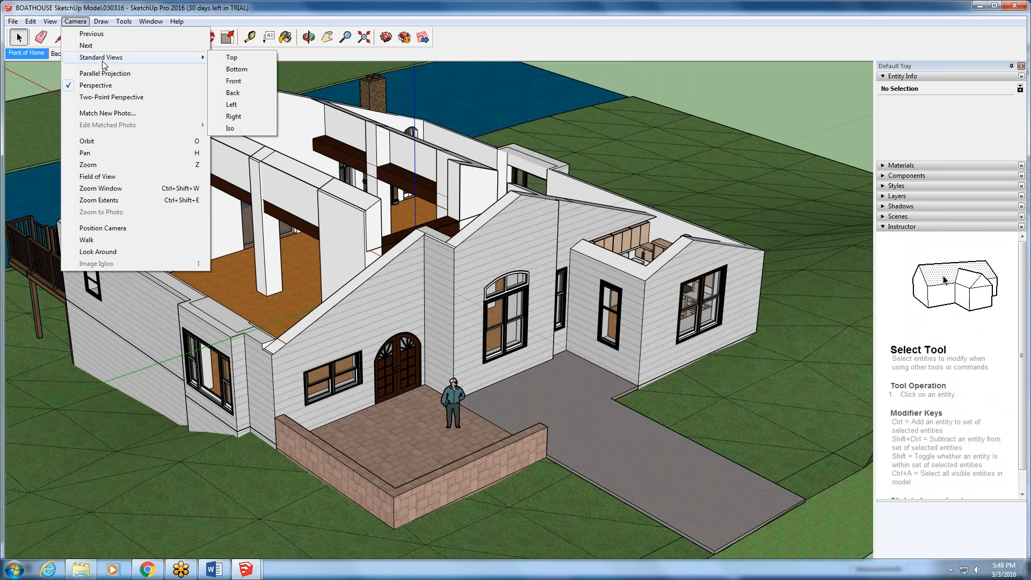
{"action": "left_click", "coordinate": [231, 57]}
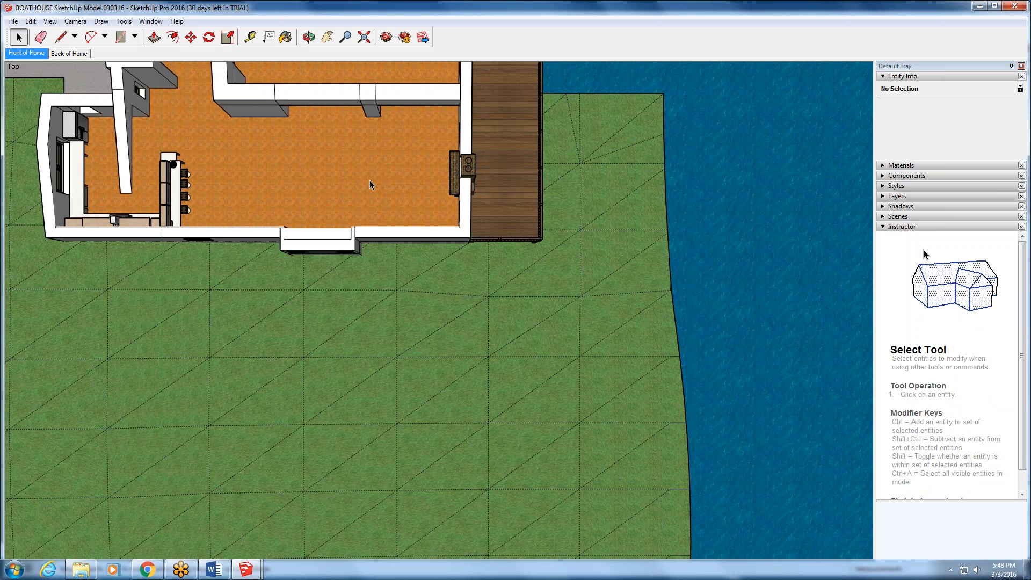
- Tilt the view off plan, fit the whole site in view and return to a top view of the house
{"action": "key", "text": "o"}
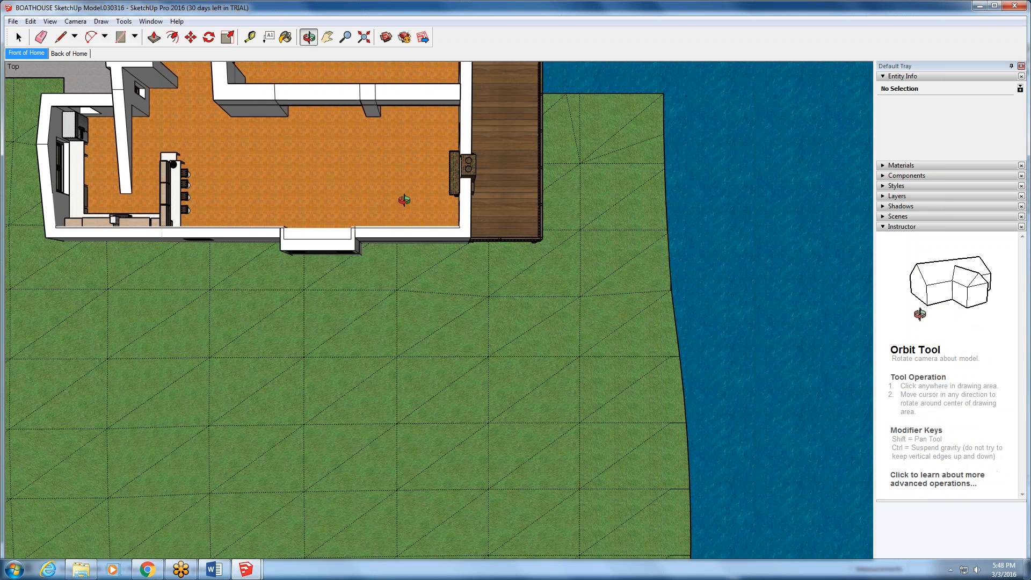
{"action": "mouse_move", "coordinate": [404, 200]}
{"action": "left_mouse_down"}
{"action": "mouse_move", "coordinate": [414, 164]}
{"action": "mouse_move", "coordinate": [415, 175]}
{"action": "left_mouse_up"}
{"action": "left_click", "coordinate": [17, 34]}
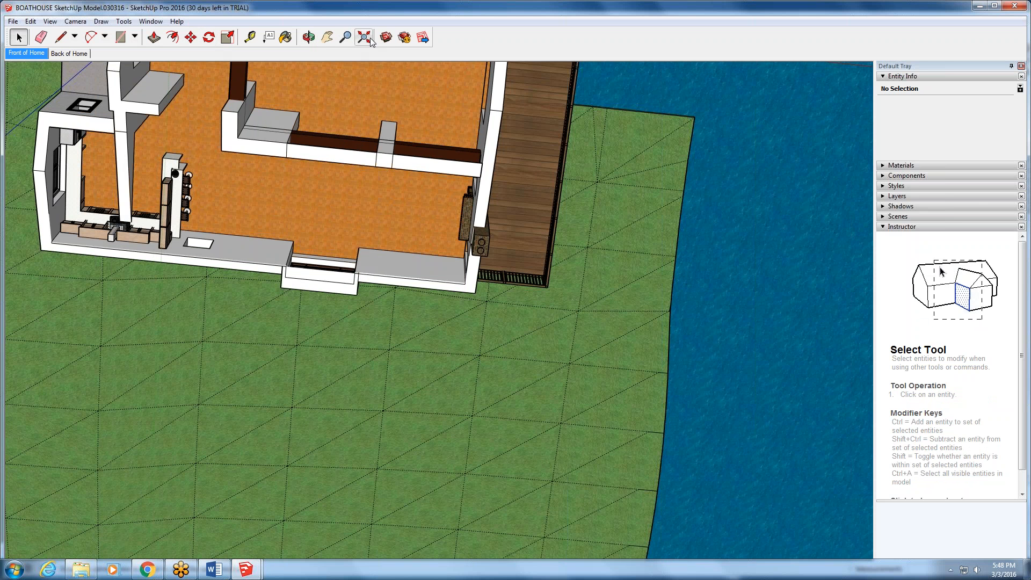
{"action": "left_click", "coordinate": [370, 38]}
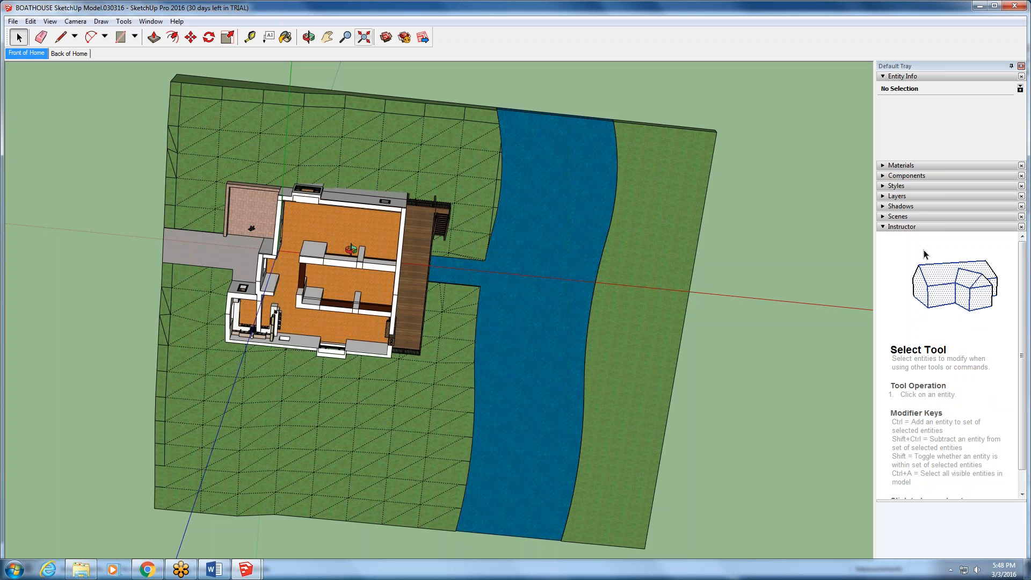
{"action": "middle_click_drag", "start_coordinate": [352, 249], "coordinate": [481, 445]}
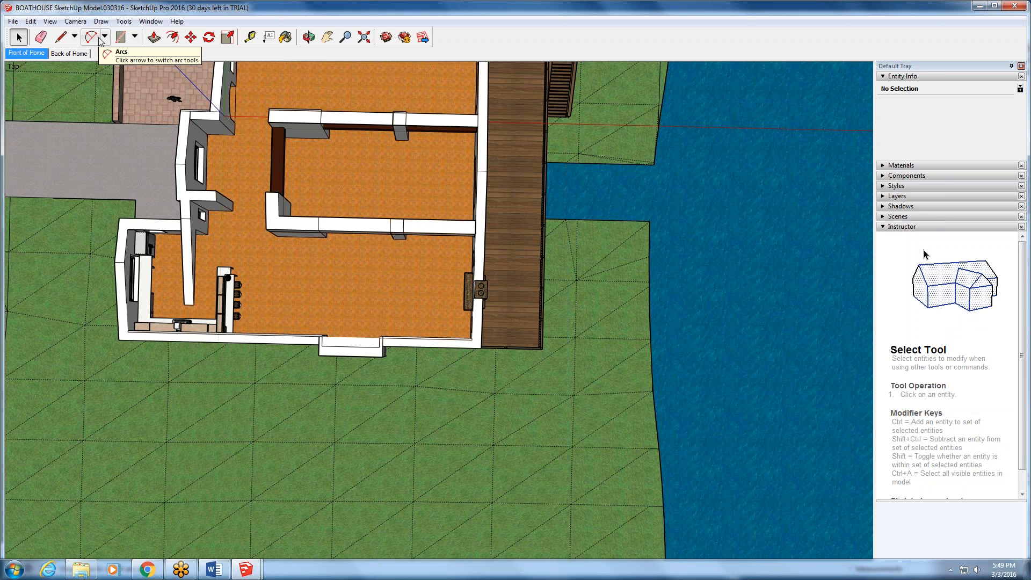
- Review the available shape and line drawing tools, including Rectangle, Rotated Rectangle, Circle, Polygon, Line and Freehand
{"action": "left_click", "coordinate": [136, 37]}
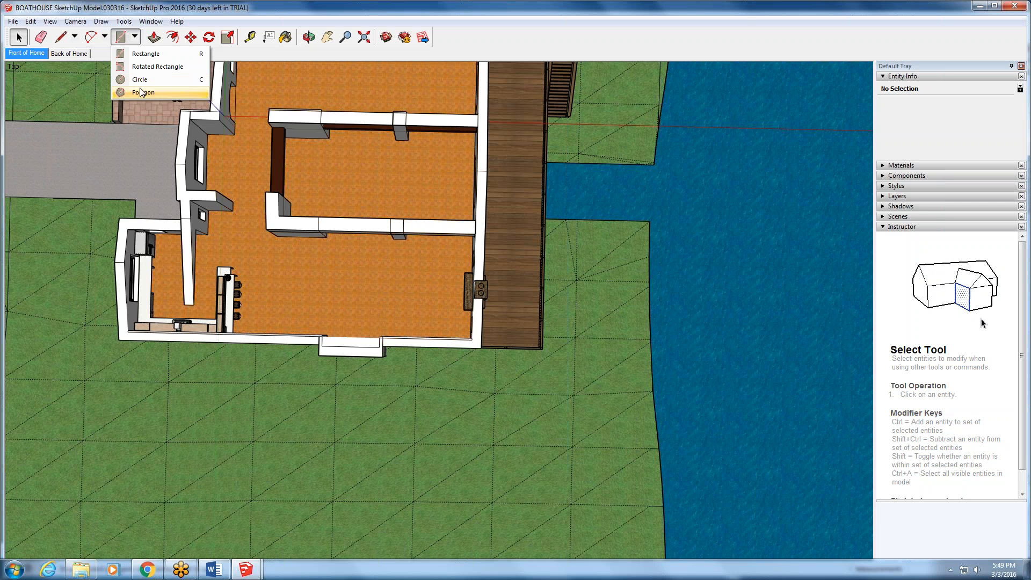
{"action": "mouse_move", "coordinate": [89, 37]}
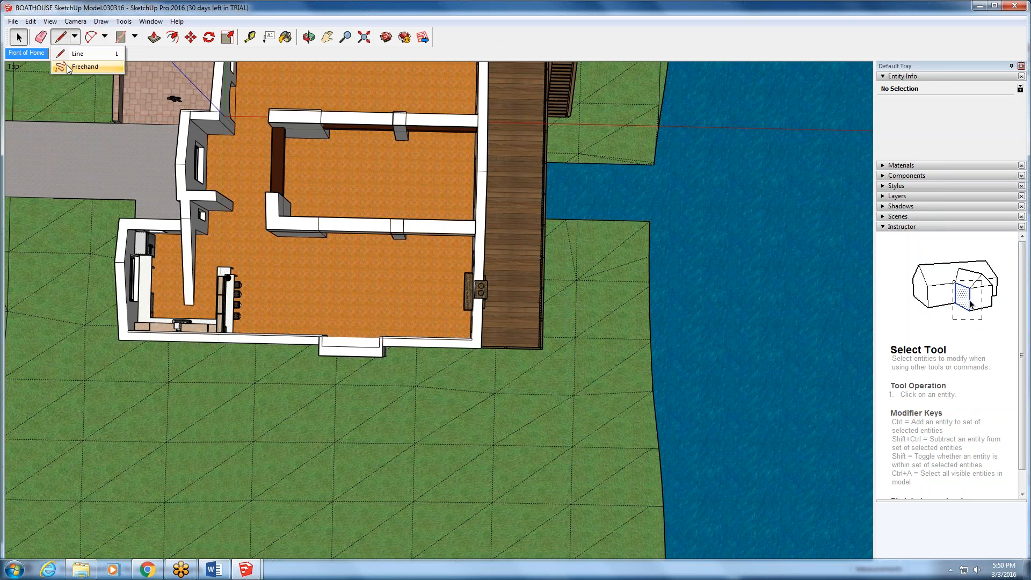
{"action": "left_click", "coordinate": [46, 36]}
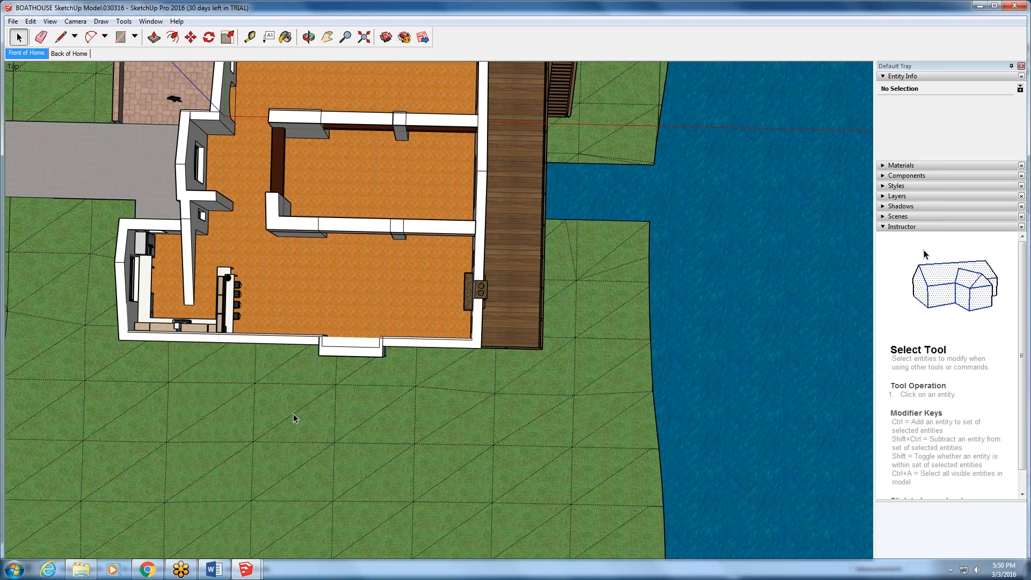
{"action": "left_click_drag", "start_coordinate": [293, 414], "coordinate": [239, 301]}
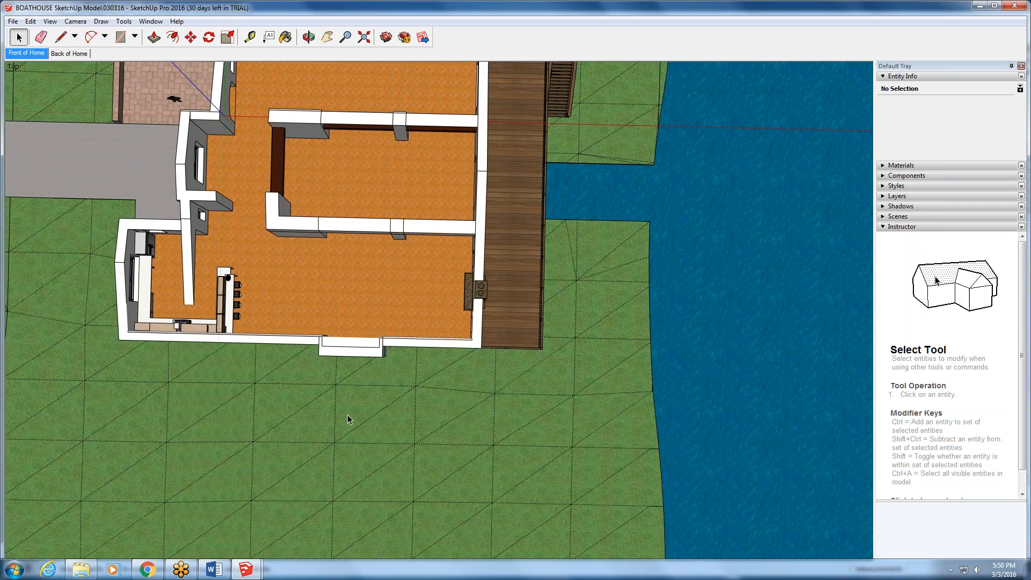
- Try the Move tool on a crossing selection of the house, deck and terrain, and clear the selection
{"action": "left_click_drag", "start_coordinate": [572, 198], "coordinate": [313, 384]}
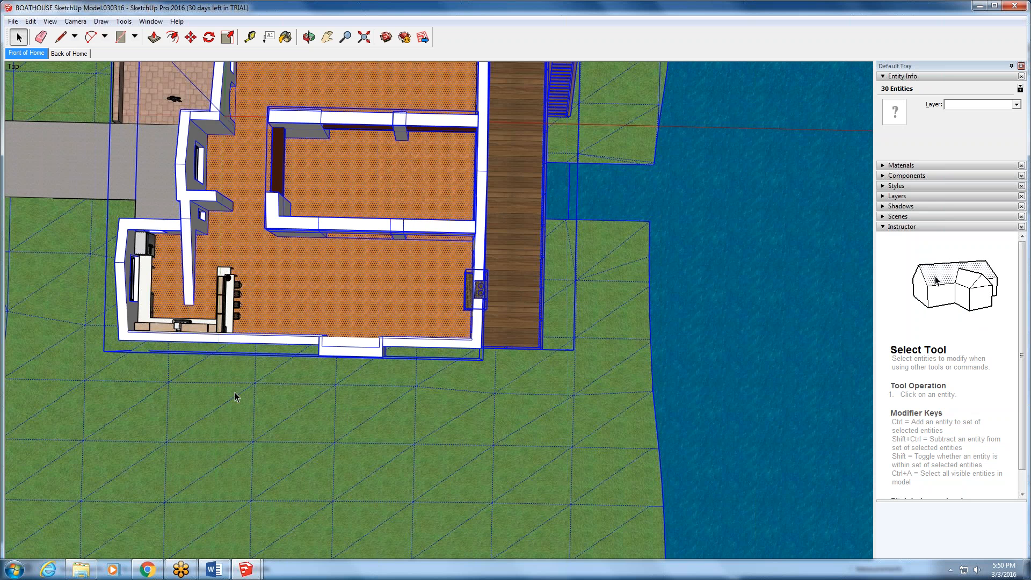
{"action": "left_click", "coordinate": [190, 37]}
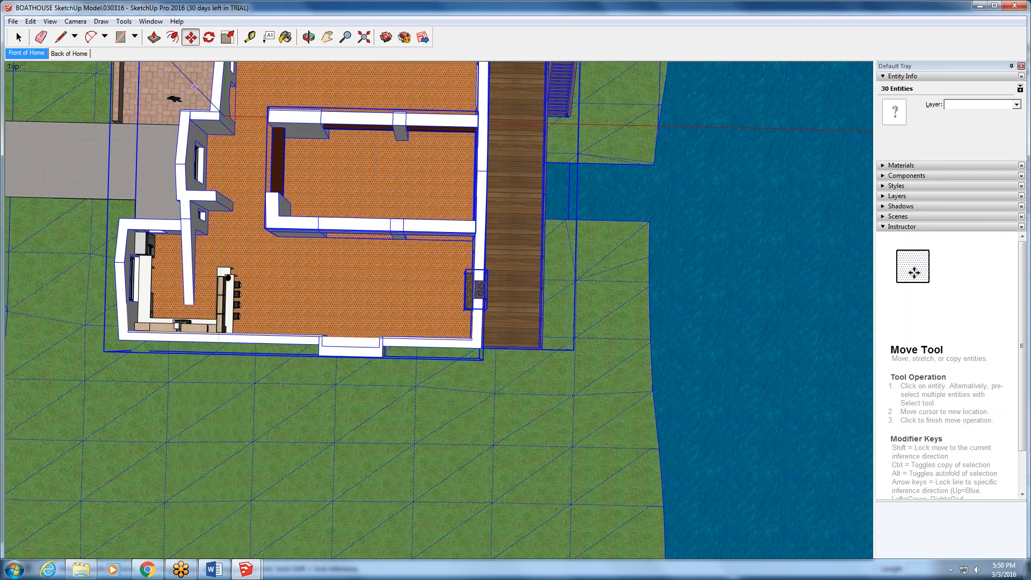
{"action": "left_click", "coordinate": [276, 326]}
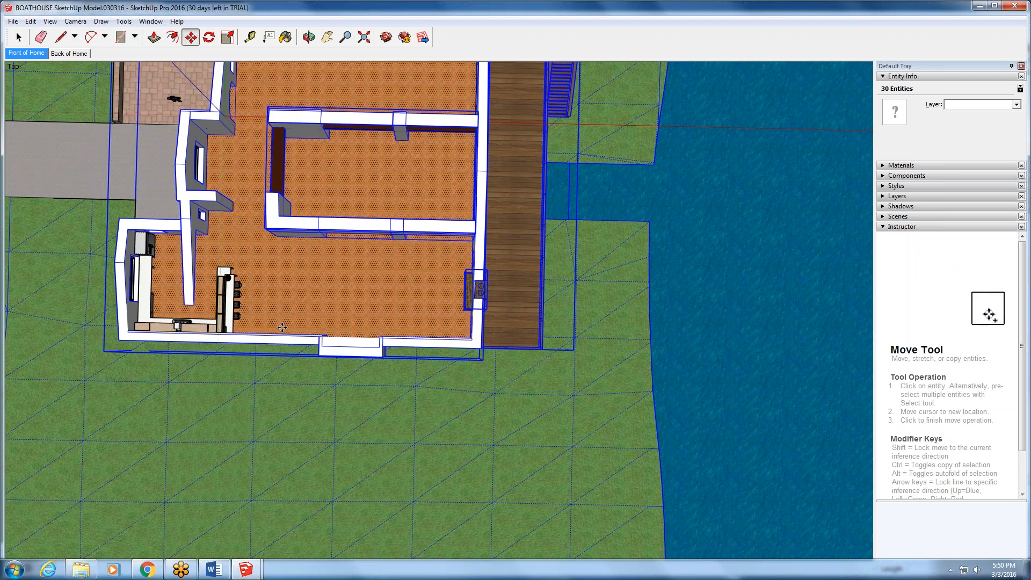
{"action": "left_click", "coordinate": [19, 37]}
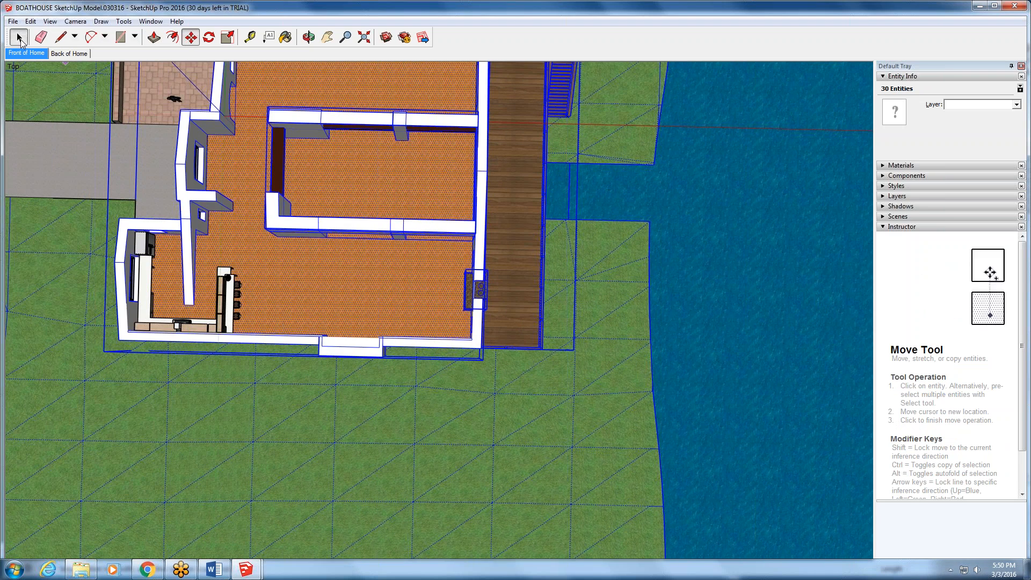
{"action": "left_click", "coordinate": [500, 379]}
- With the ECO KITCHEN #2 component selected, open the 3D Warehouse in an enlarged window and browse its featured models
{"action": "left_click", "coordinate": [228, 289]}
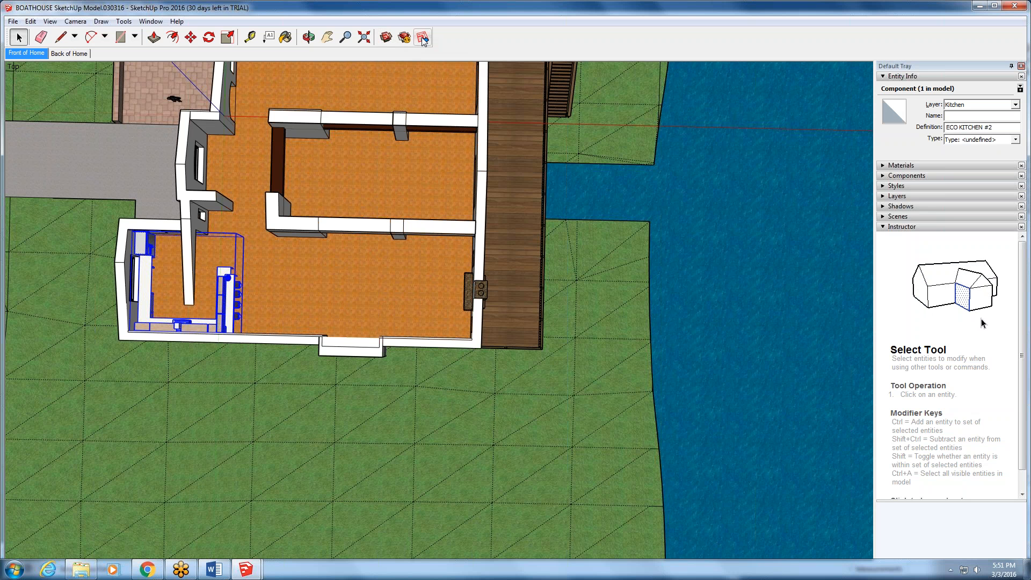
{"action": "left_click", "coordinate": [387, 37]}
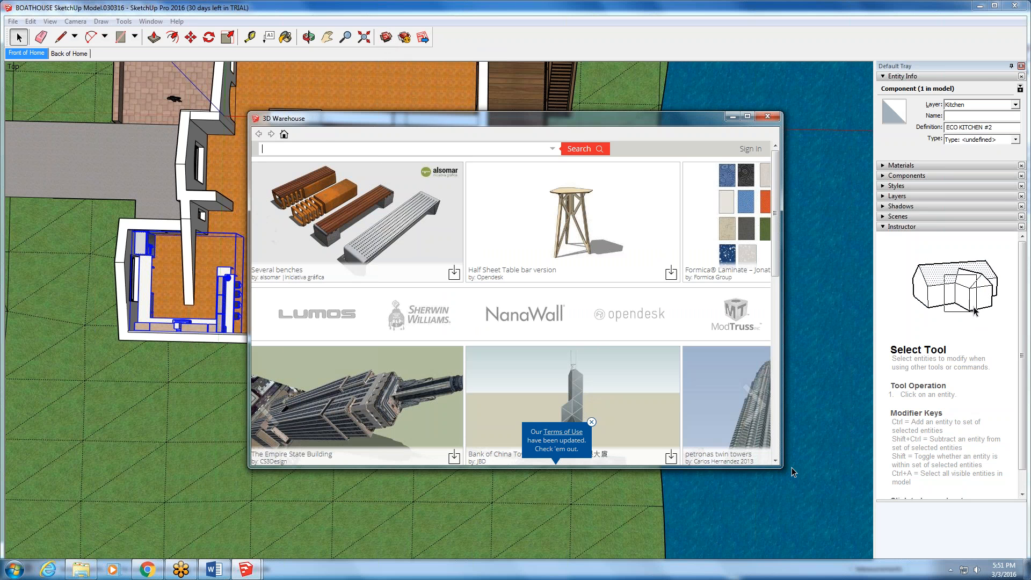
{"action": "left_click_drag", "start_coordinate": [782, 469], "coordinate": [978, 557]}
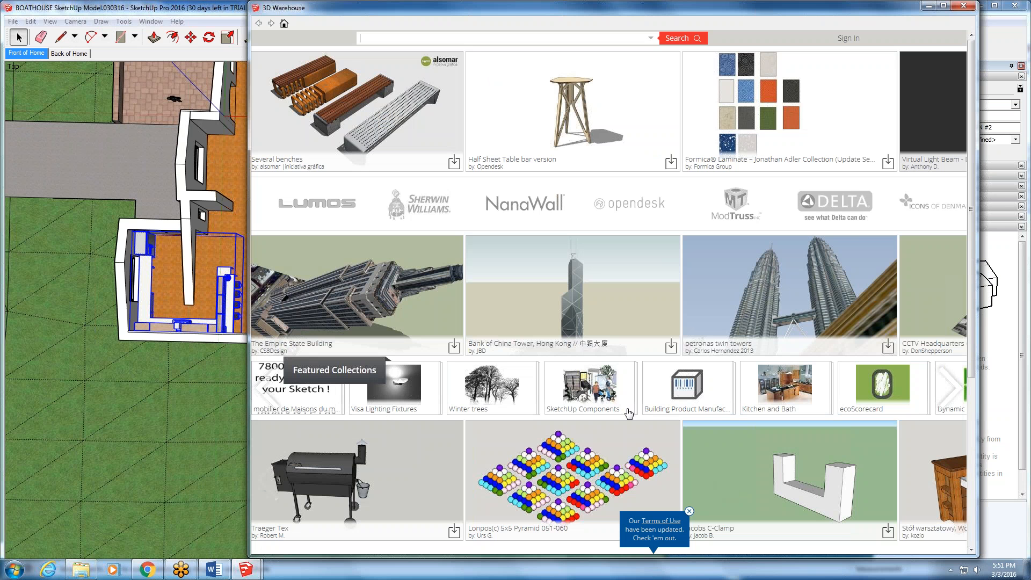
{"action": "scroll", "coordinate": [553, 477], "scroll_direction": "down", "scroll_amount": 1}
{"action": "scroll", "coordinate": [558, 450], "scroll_direction": "down", "scroll_amount": 2}
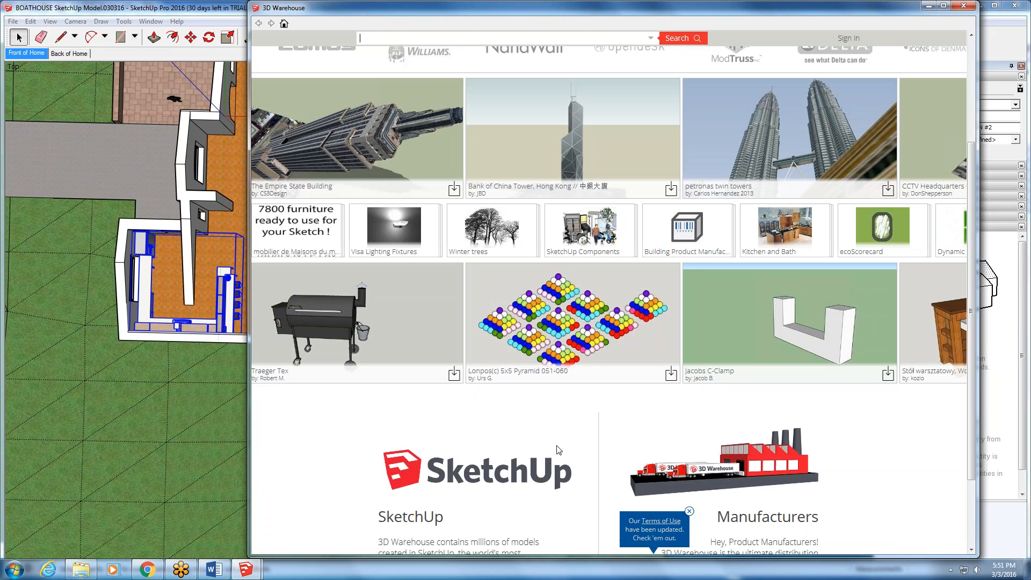
{"action": "scroll", "coordinate": [445, 454], "scroll_direction": "up", "scroll_amount": 3}
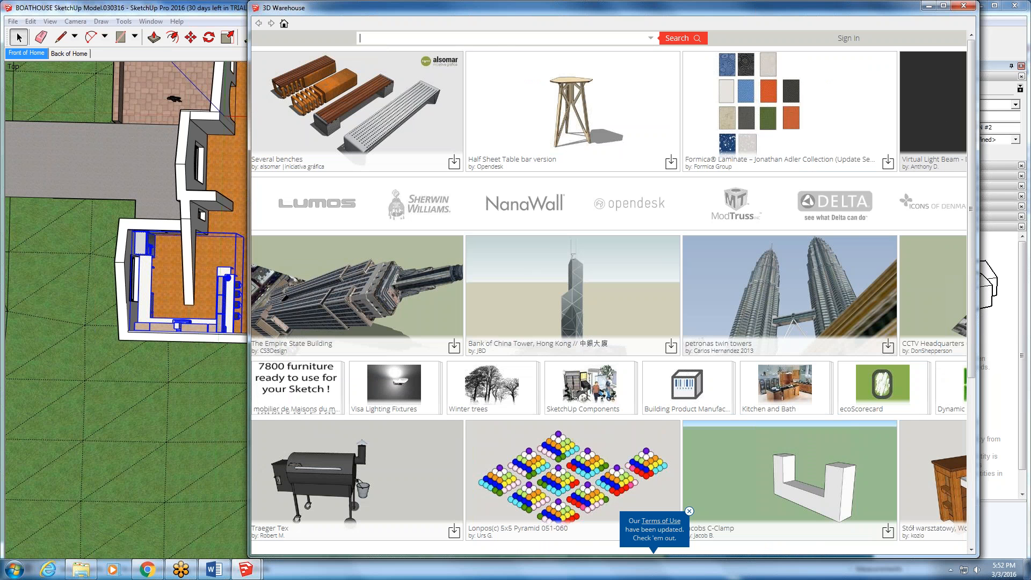
- Search the 3D Warehouse for "window" models and minimize the warehouse window after viewing them
{"action": "type", "text": "window"}
{"action": "key", "text": "Return"}
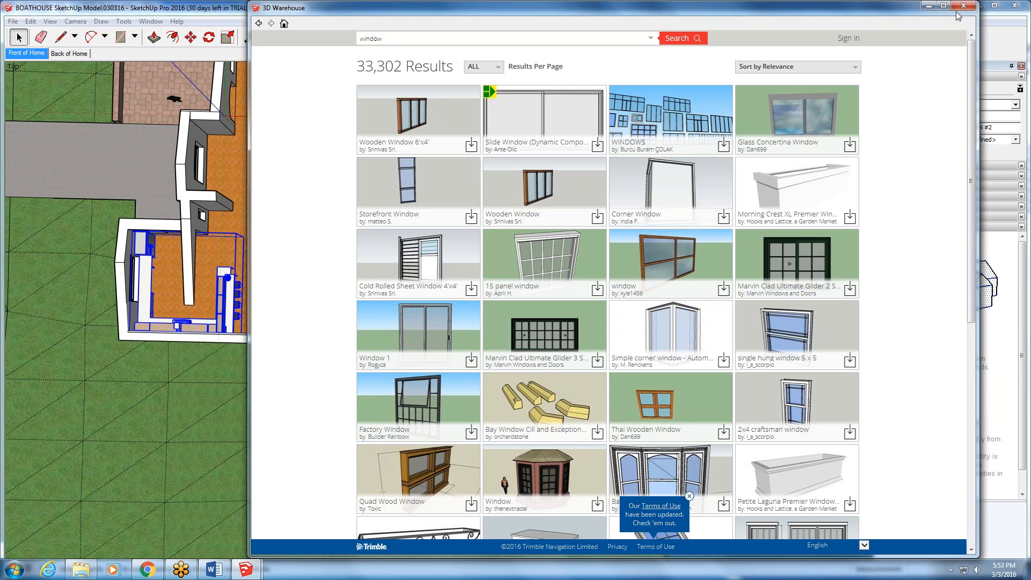
{"action": "left_click", "coordinate": [929, 7]}
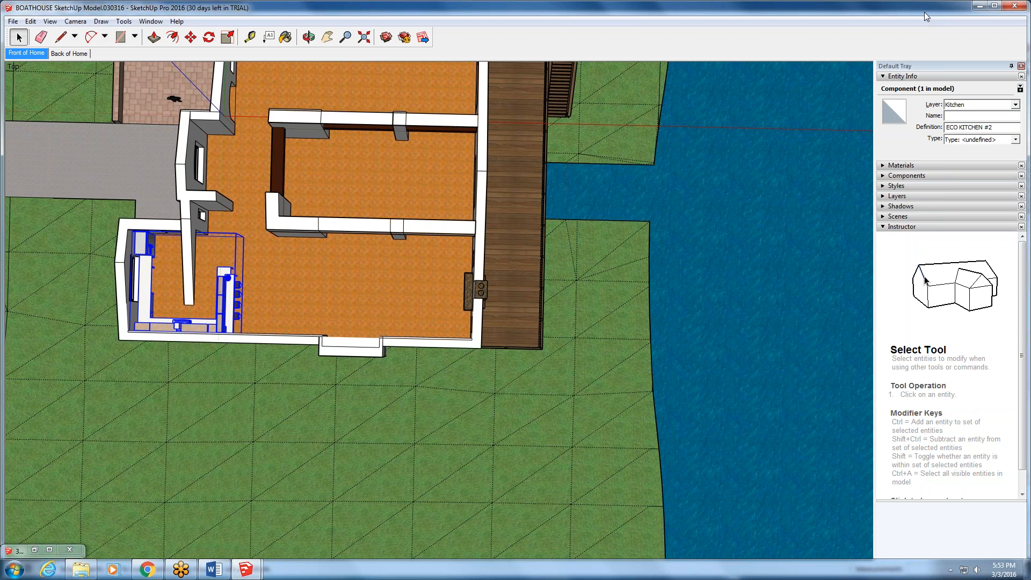
{"action": "right_click", "coordinate": [157, 570]}
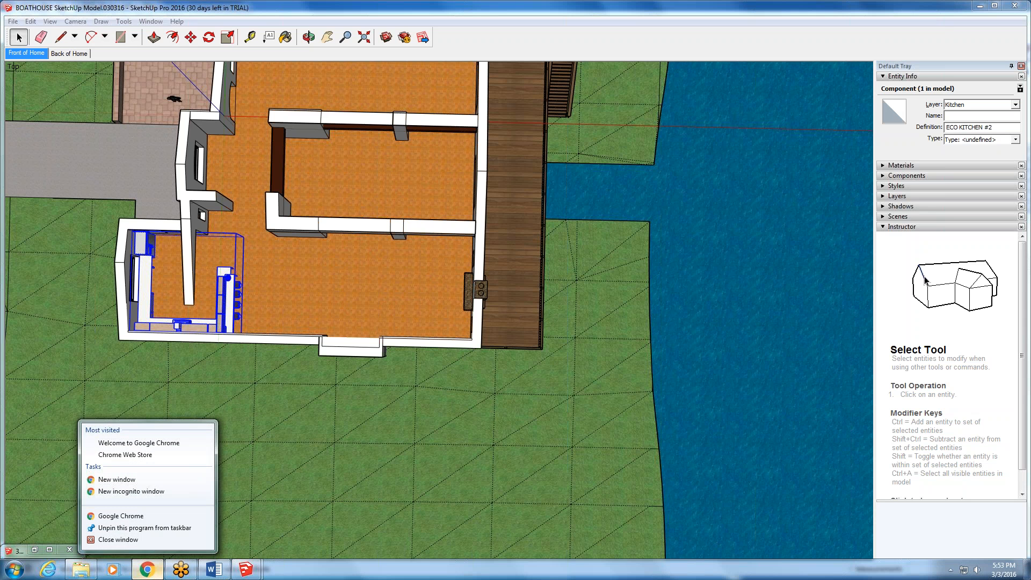
{"action": "left_click", "coordinate": [156, 545]}
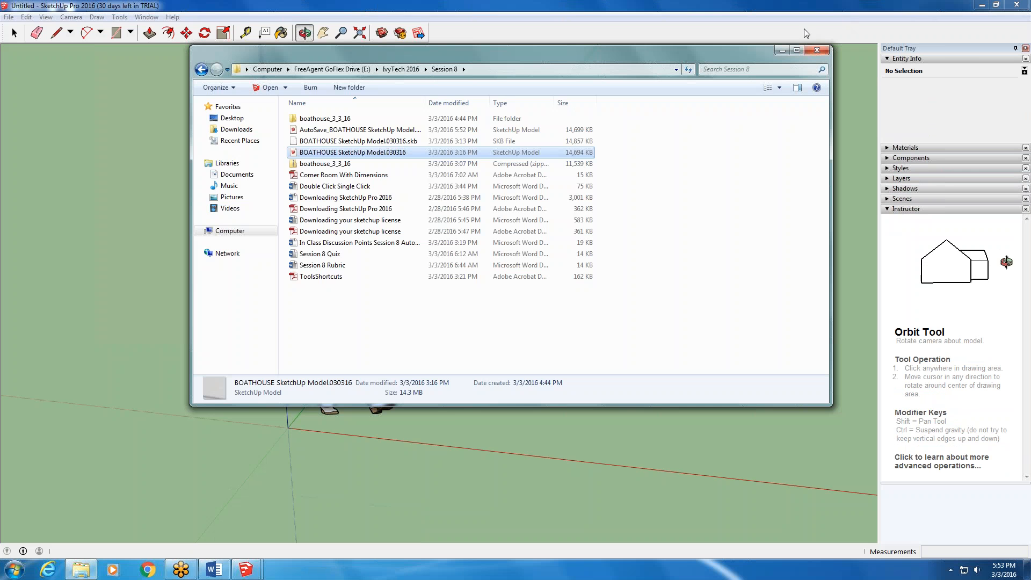
{"action": "left_click", "coordinate": [964, 5]}
{"action": "left_click", "coordinate": [981, 5]}
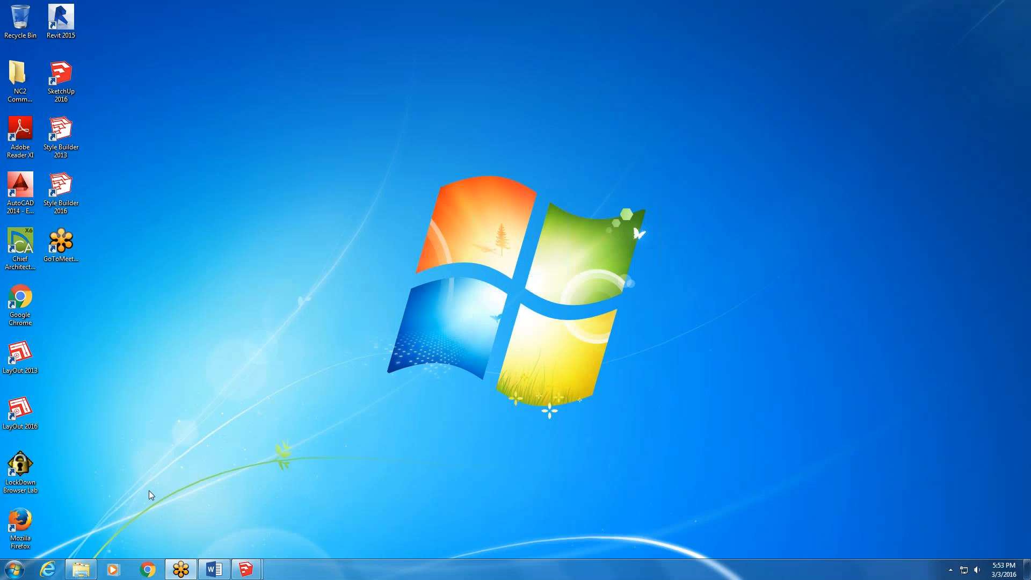
{"action": "mouse_move", "coordinate": [240, 565]}
{"action": "left_click", "coordinate": [257, 540]}
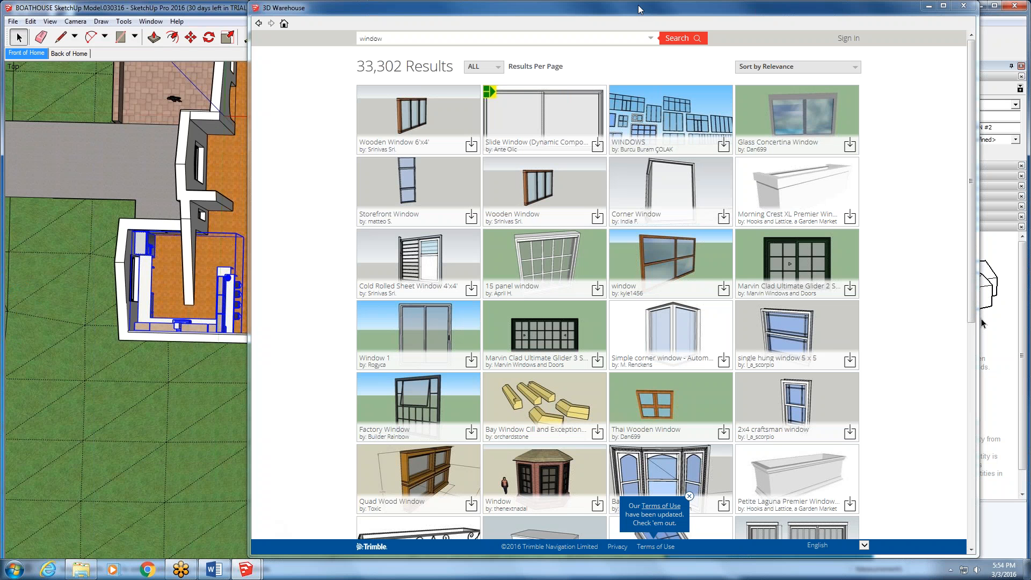
{"action": "left_click", "coordinate": [928, 5]}
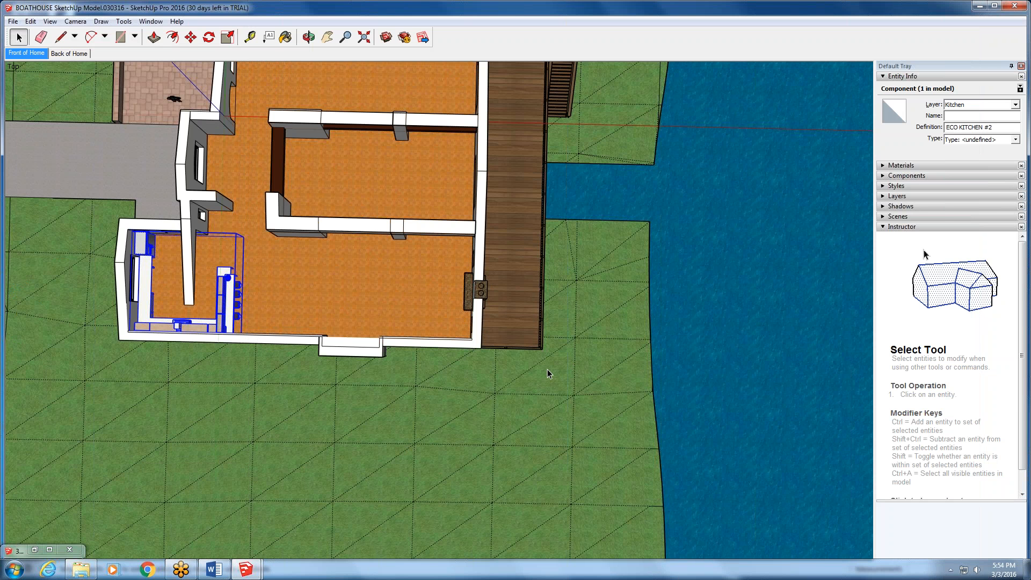
- Try deleting the siding face around the small kitchen window within the house walls, and undo the deletion
{"action": "middle_click_drag", "start_coordinate": [350, 307], "coordinate": [228, 228]}
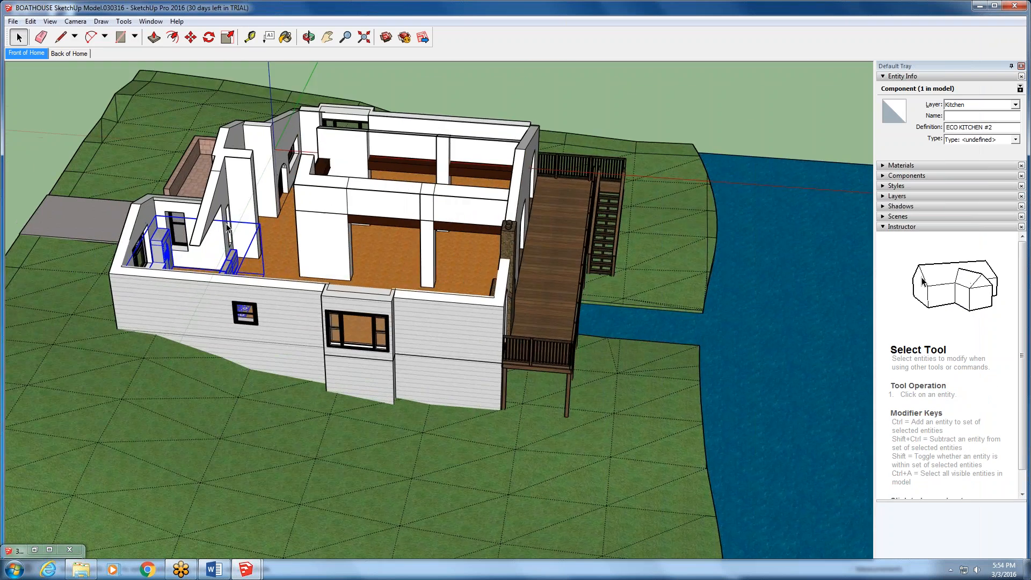
{"action": "scroll", "coordinate": [227, 226], "scroll_direction": "up", "scroll_amount": 2}
{"action": "middle_click_drag", "start_coordinate": [136, 326], "coordinate": [132, 266]}
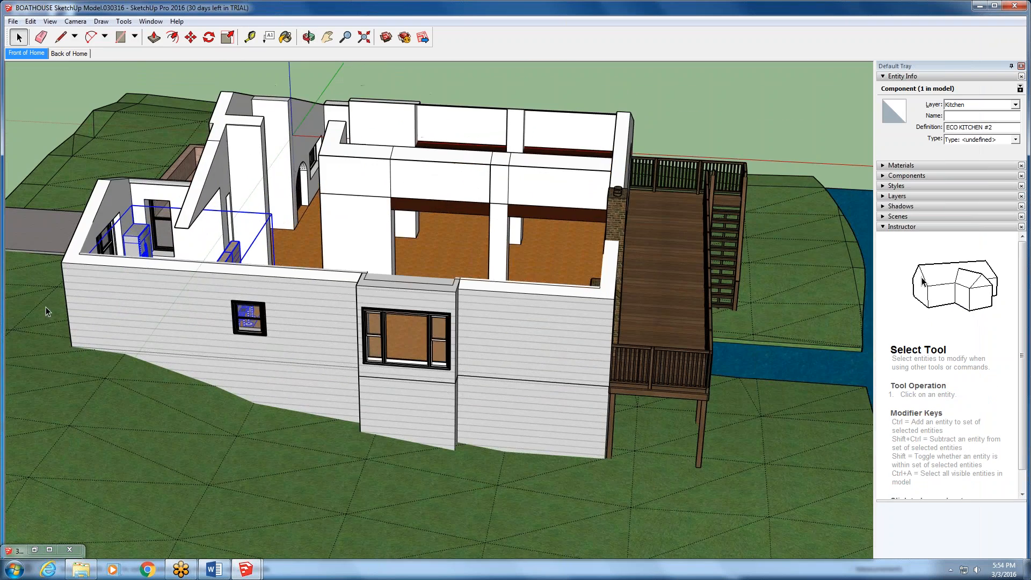
{"action": "scroll", "coordinate": [70, 292], "scroll_direction": "up", "scroll_amount": 2}
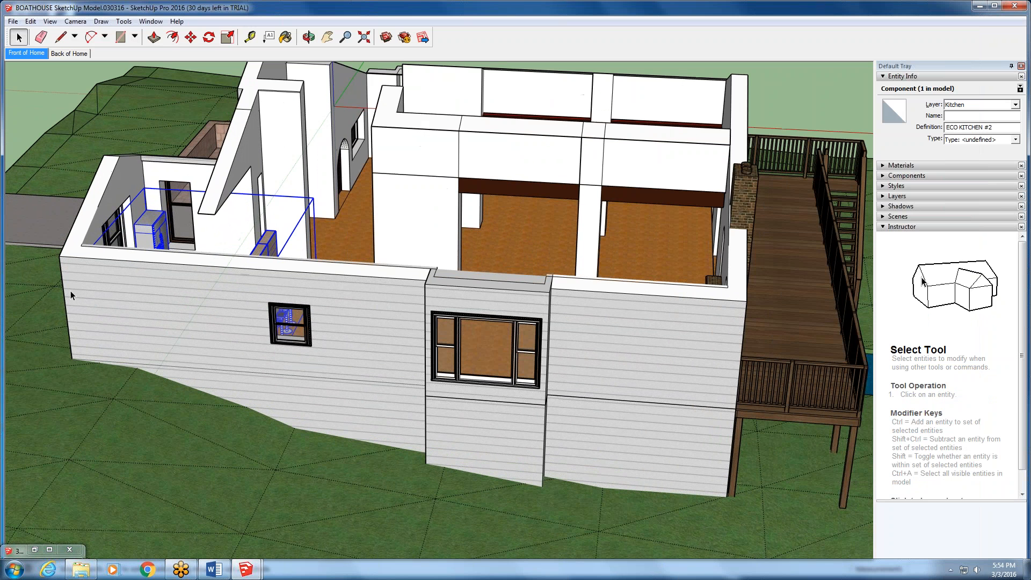
{"action": "left_click", "coordinate": [173, 300]}
{"action": "double_click", "coordinate": [172, 299]}
{"action": "left_click", "coordinate": [172, 301]}
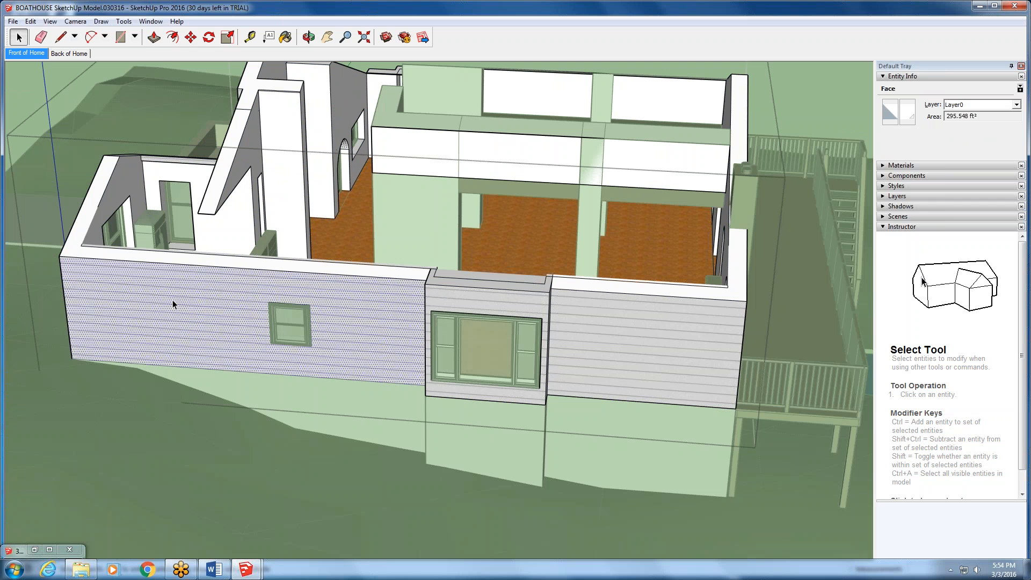
{"action": "key", "text": "Delete"}
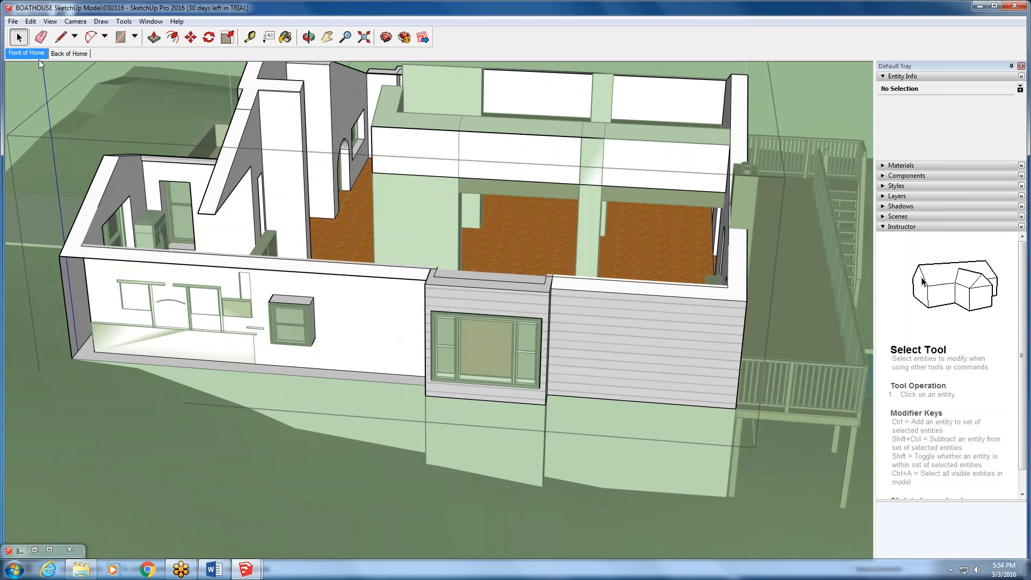
{"action": "left_click", "coordinate": [30, 21]}
{"action": "left_click", "coordinate": [59, 37]}
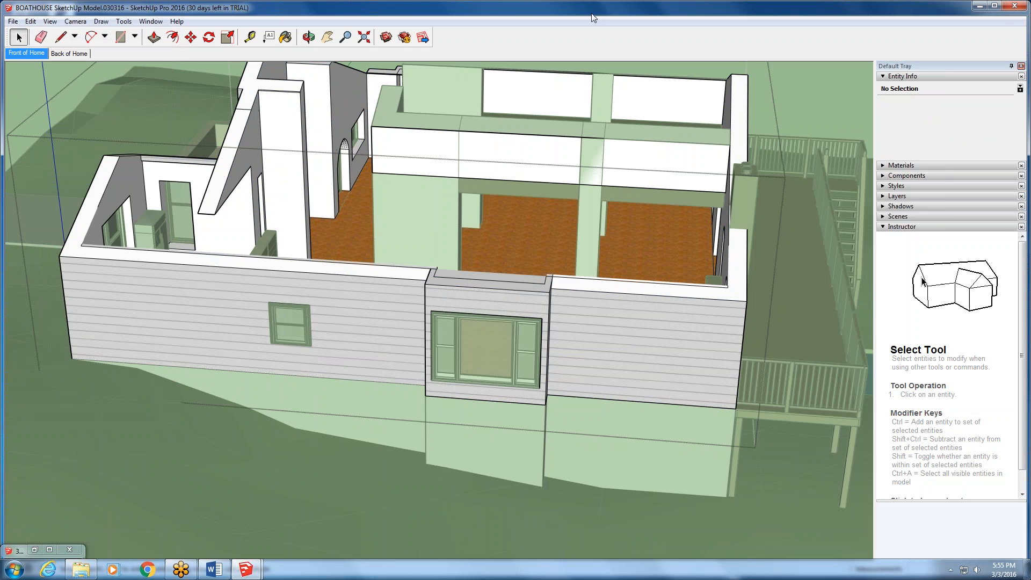
- Switch to the untitled SketchUp model and draw a rectangle of about 139 in² on the ground beside the figure
{"action": "left_click", "coordinate": [247, 571]}
{"action": "left_click", "coordinate": [205, 525]}
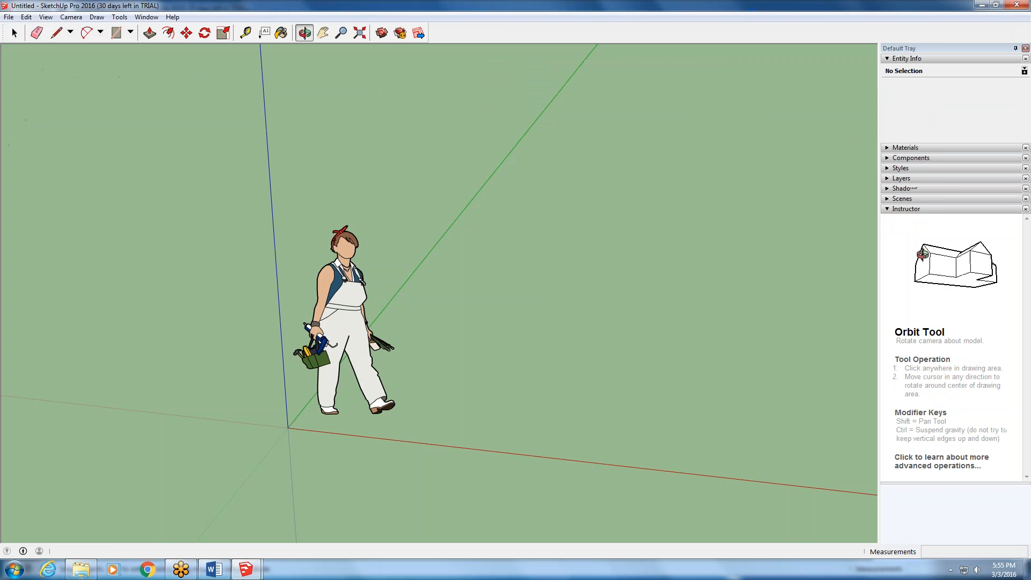
{"action": "left_click", "coordinate": [116, 33]}
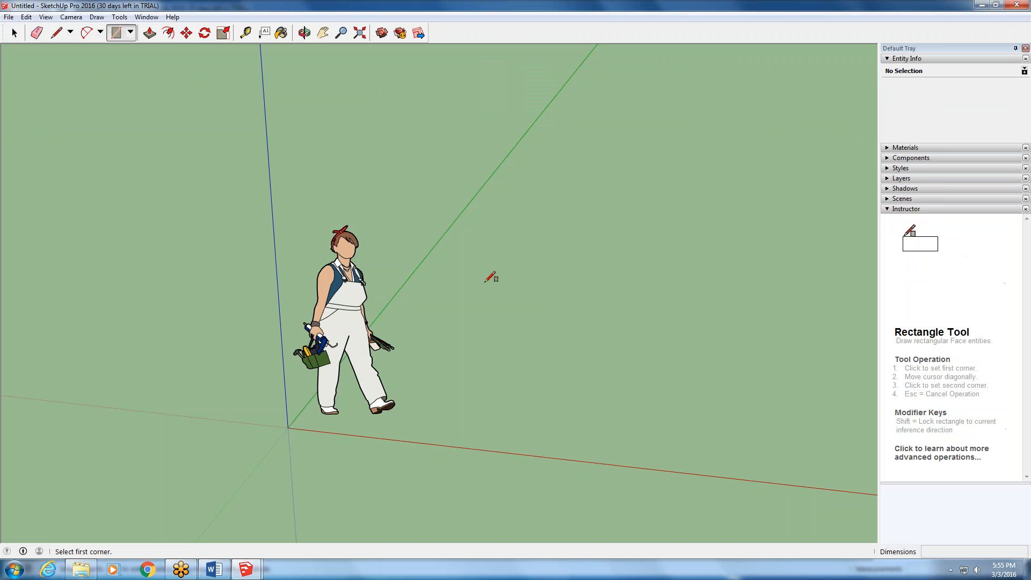
{"action": "left_click", "coordinate": [453, 287]}
{"action": "left_click", "coordinate": [478, 295]}
{"action": "scroll", "coordinate": [463, 258], "scroll_direction": "up", "scroll_amount": 3}
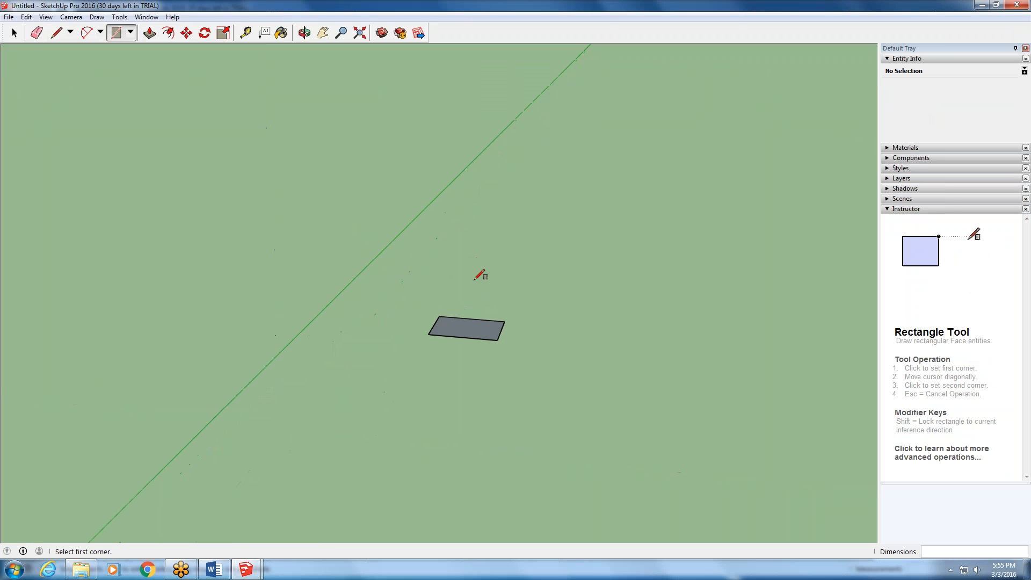
{"action": "scroll", "coordinate": [480, 275], "scroll_direction": "up", "scroll_amount": 2}
- Push/Pull the rectangle upward into a box about 1' 6 3/8" tall
{"action": "left_click", "coordinate": [150, 33]}
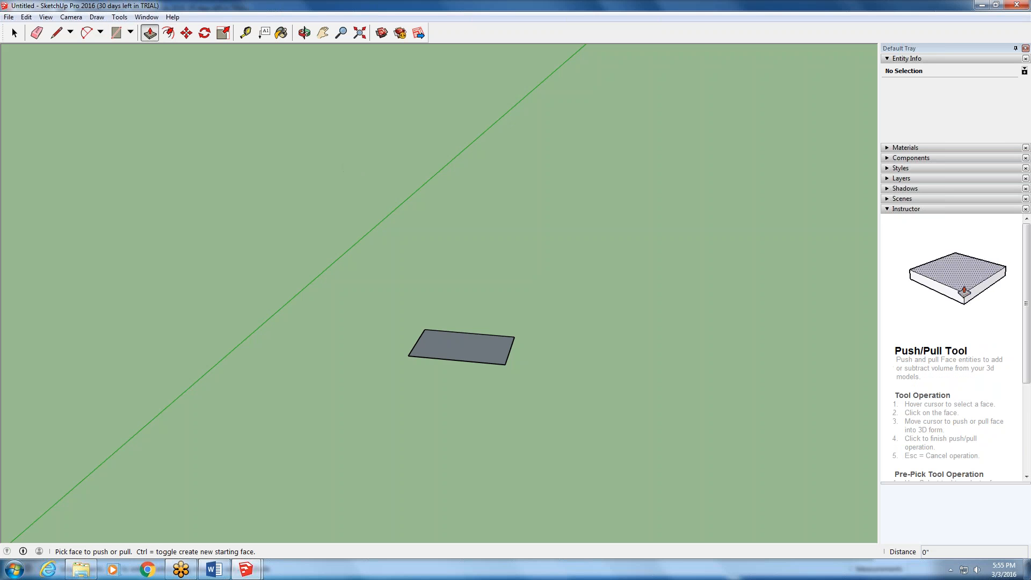
{"action": "left_click", "coordinate": [444, 355]}
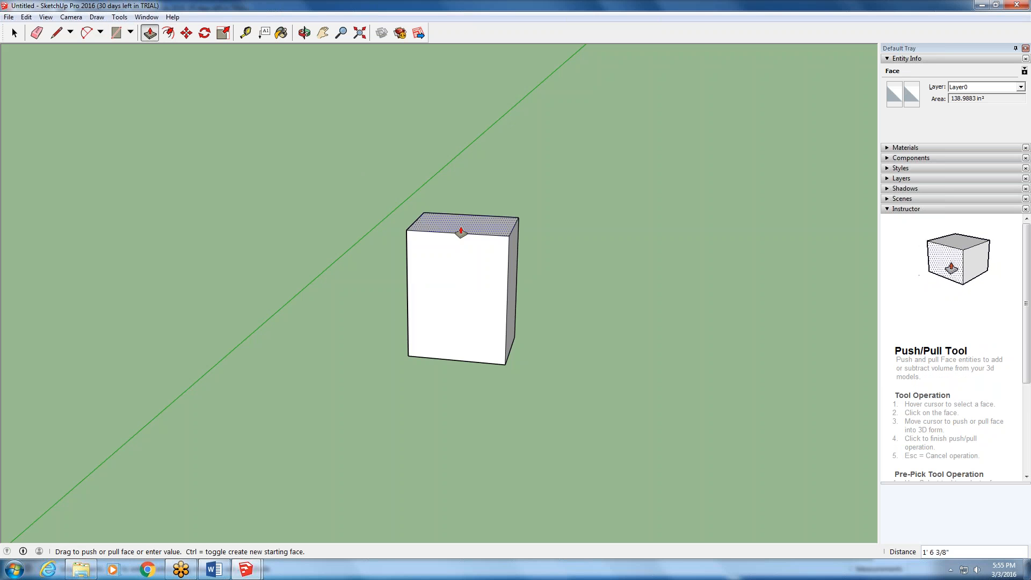
{"action": "left_click", "coordinate": [461, 232]}
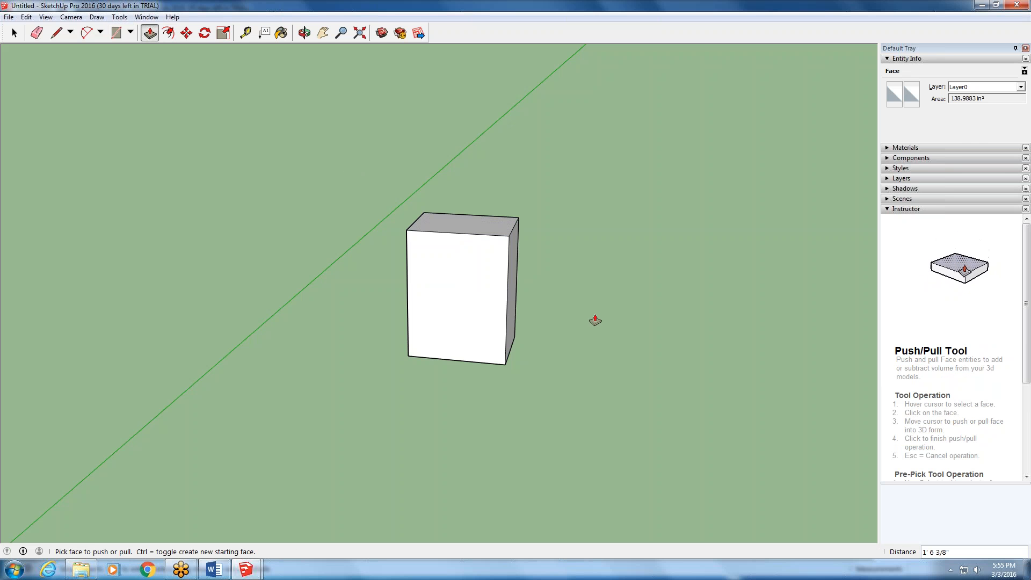
- Delete one of the box's large side faces to expose its hollow interior
{"action": "middle_click_drag", "start_coordinate": [595, 321], "coordinate": [179, 147]}
{"action": "left_click", "coordinate": [13, 34]}
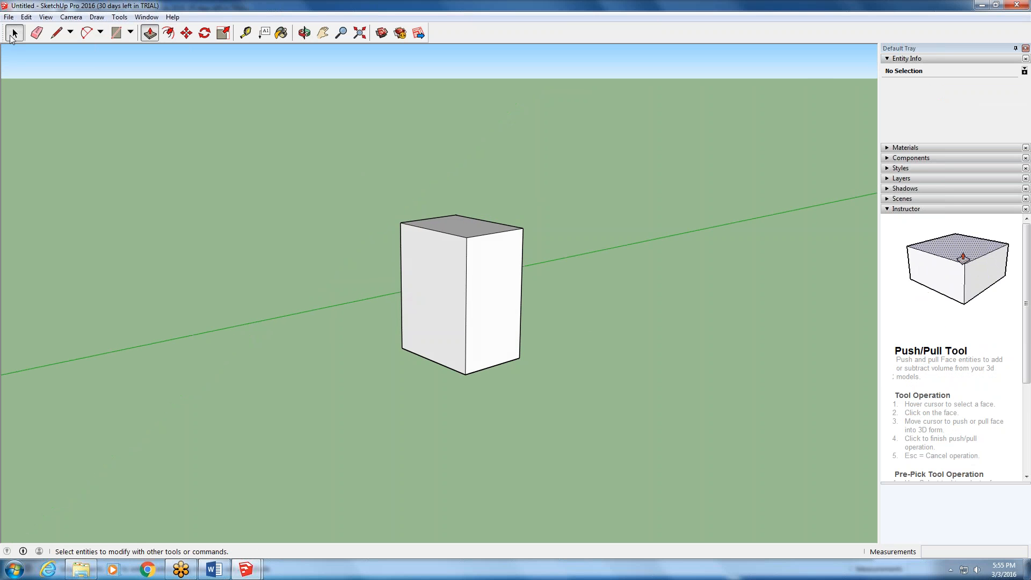
{"action": "left_click", "coordinate": [461, 291]}
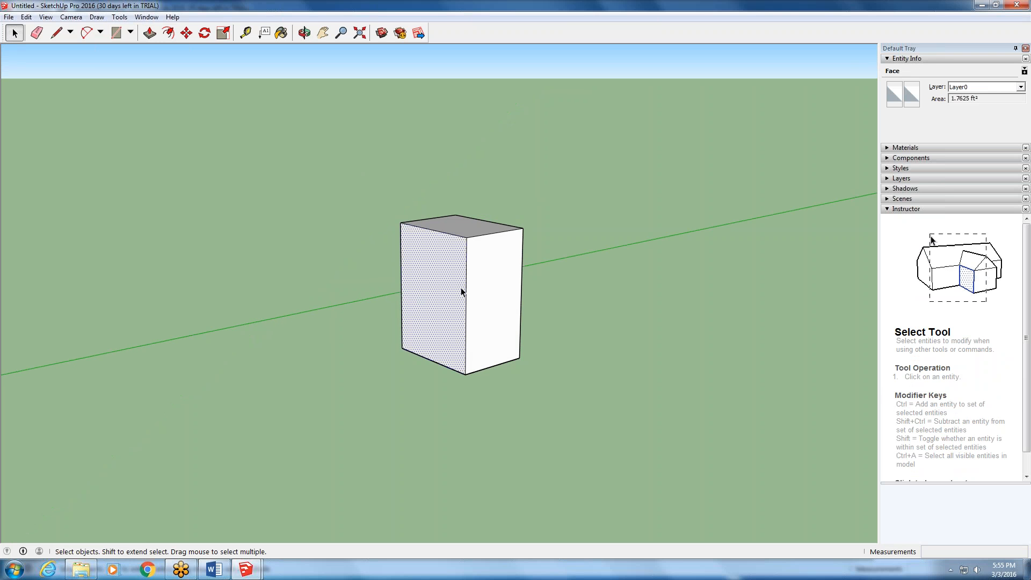
{"action": "key", "text": "Delete"}
- Examine the hollow interior of the open box from several angles around its missing side
{"action": "key", "text": "o"}
{"action": "right_click", "coordinate": [479, 326]}
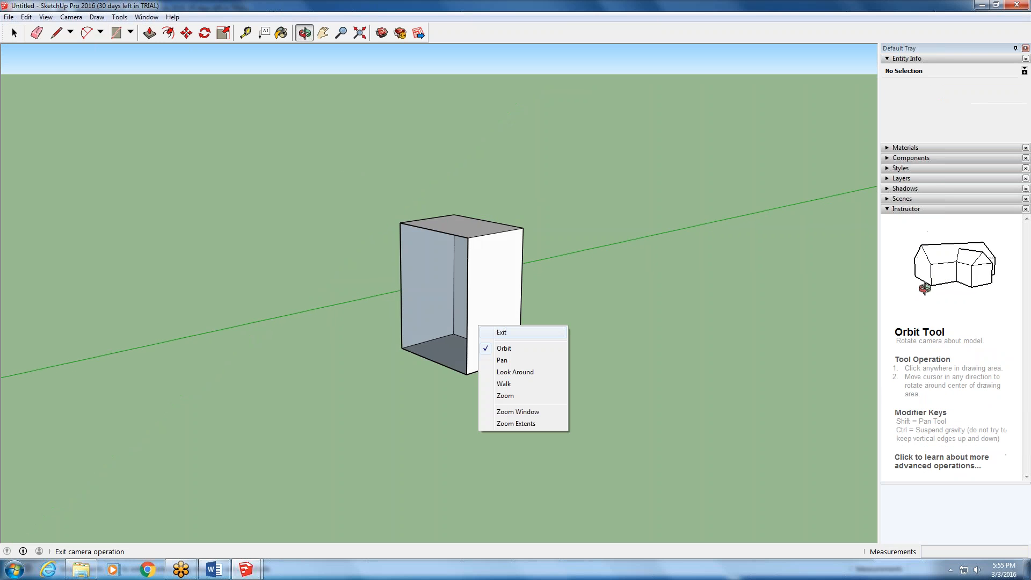
{"action": "left_click", "coordinate": [674, 320]}
{"action": "left_click_drag", "start_coordinate": [486, 320], "coordinate": [553, 357]}
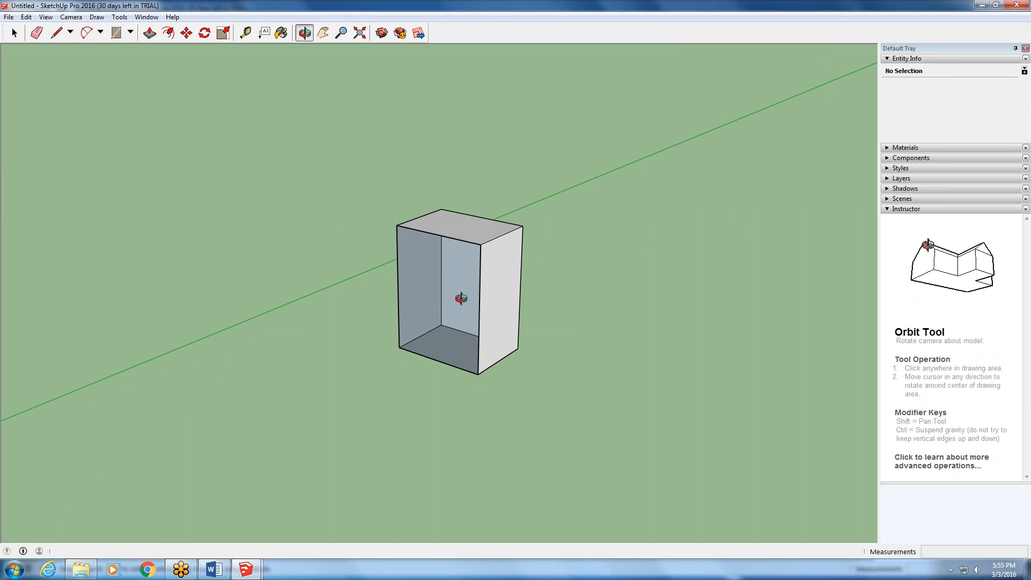
{"action": "left_click_drag", "start_coordinate": [461, 298], "coordinate": [718, 341]}
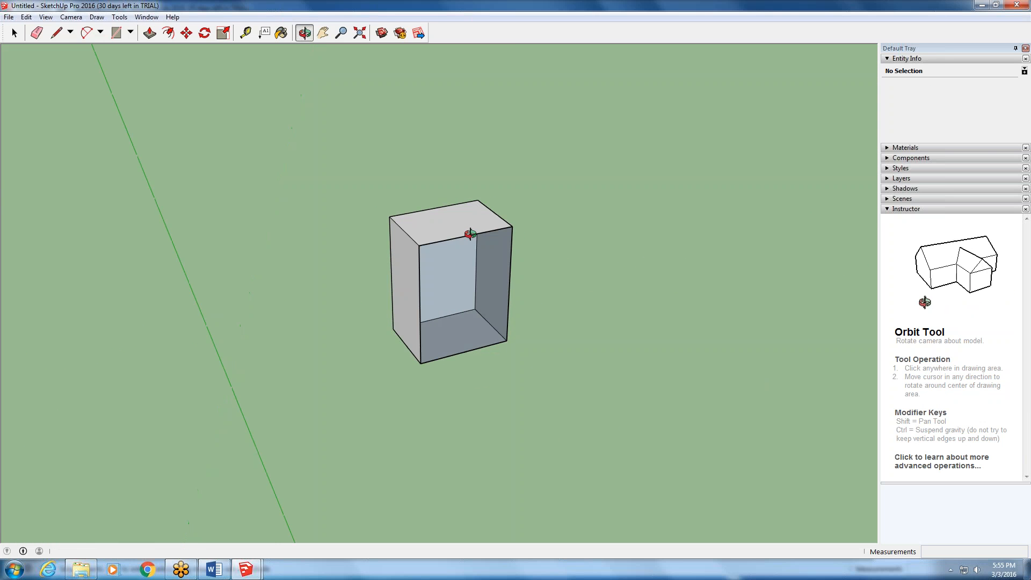
{"action": "left_click_drag", "start_coordinate": [469, 232], "coordinate": [478, 247]}
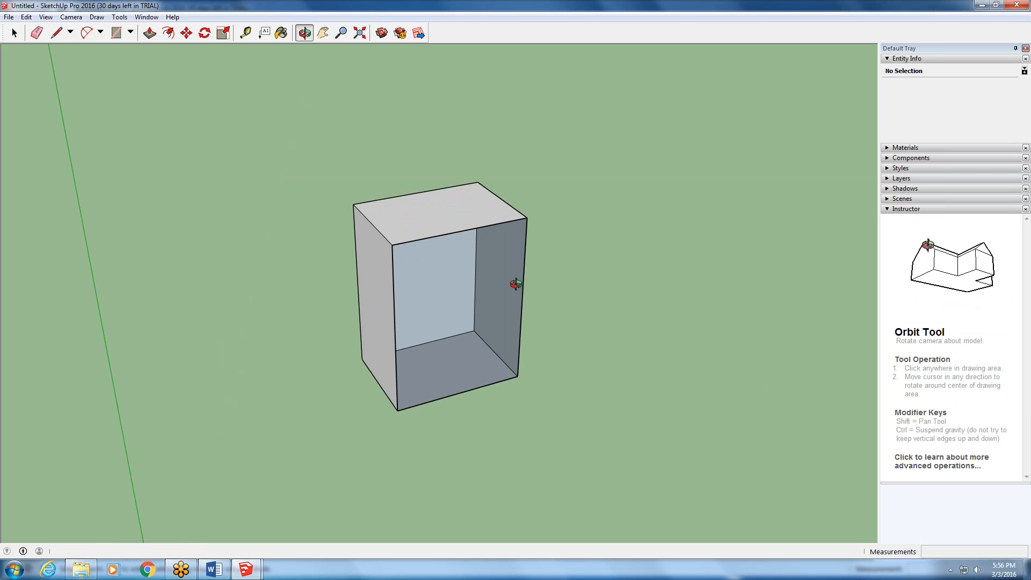
{"action": "left_click_drag", "start_coordinate": [470, 304], "coordinate": [299, 249]}
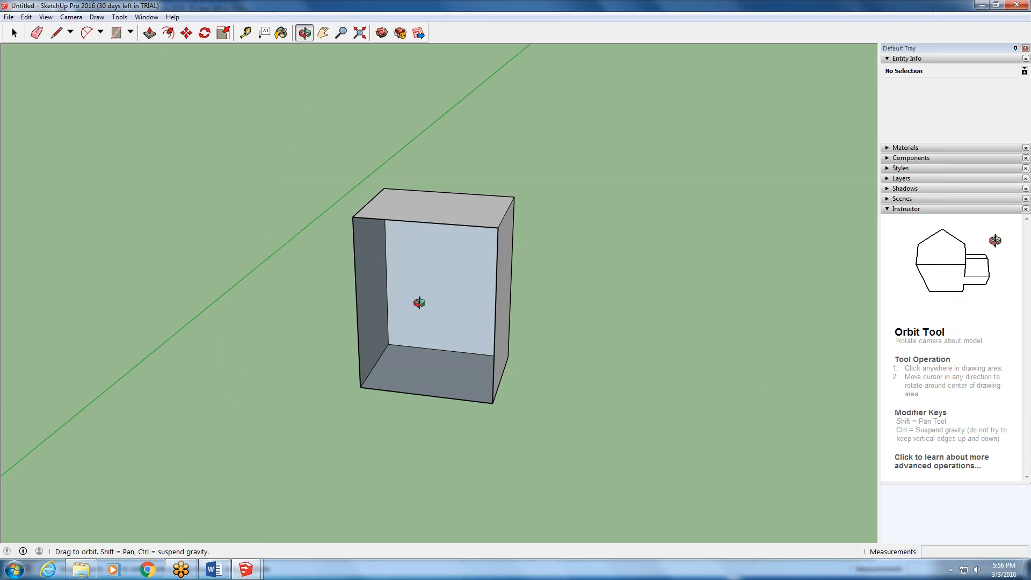
{"action": "left_click_drag", "start_coordinate": [416, 302], "coordinate": [403, 293]}
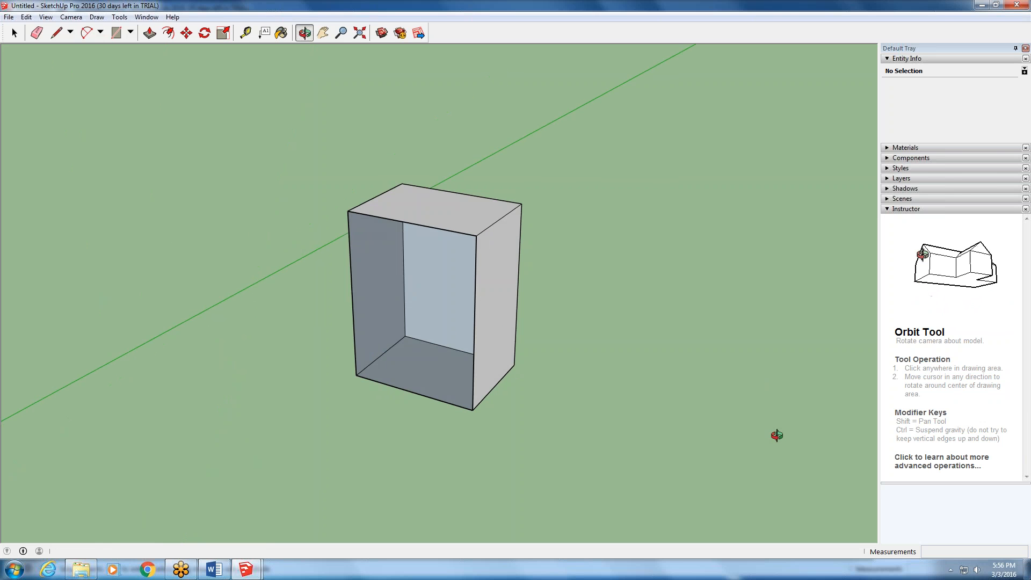
{"action": "mouse_move", "coordinate": [414, 357]}
{"action": "left_mouse_down"}
{"action": "mouse_move", "coordinate": [346, 311]}
{"action": "mouse_move", "coordinate": [325, 277]}
{"action": "mouse_move", "coordinate": [454, 267]}
{"action": "mouse_move", "coordinate": [444, 348]}
{"action": "mouse_move", "coordinate": [426, 359]}
{"action": "left_mouse_up"}
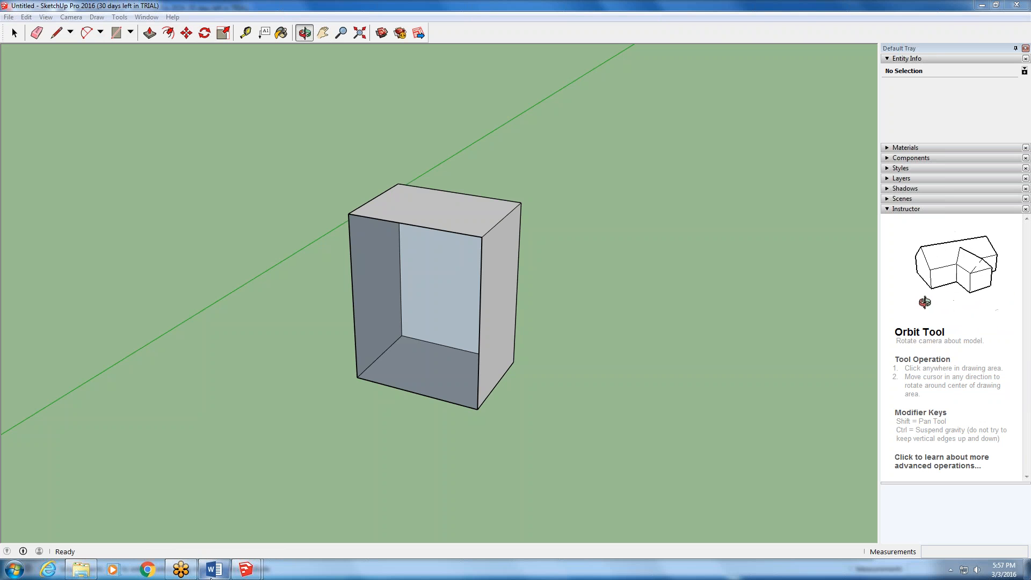
{"action": "mouse_move", "coordinate": [213, 576]}
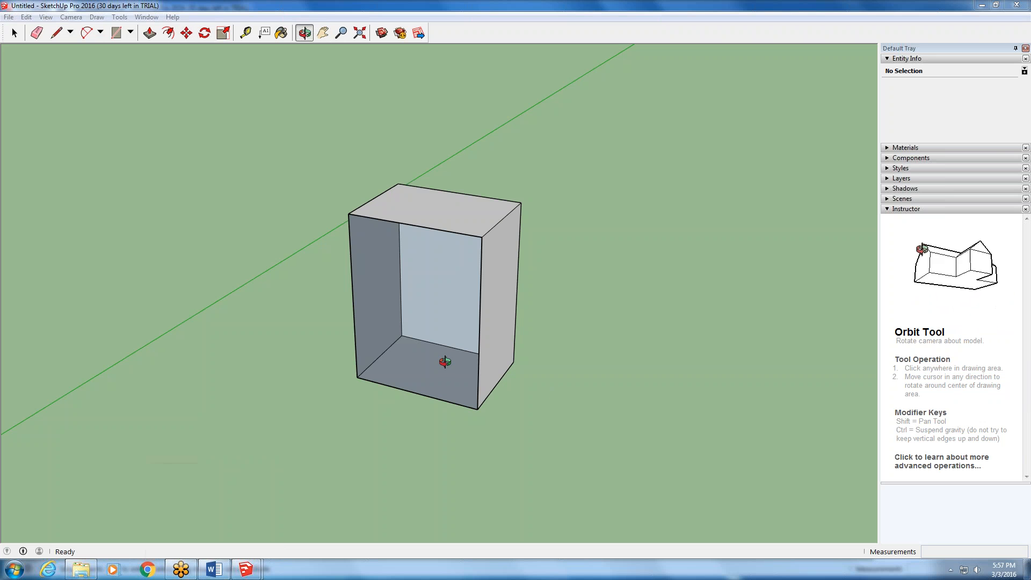
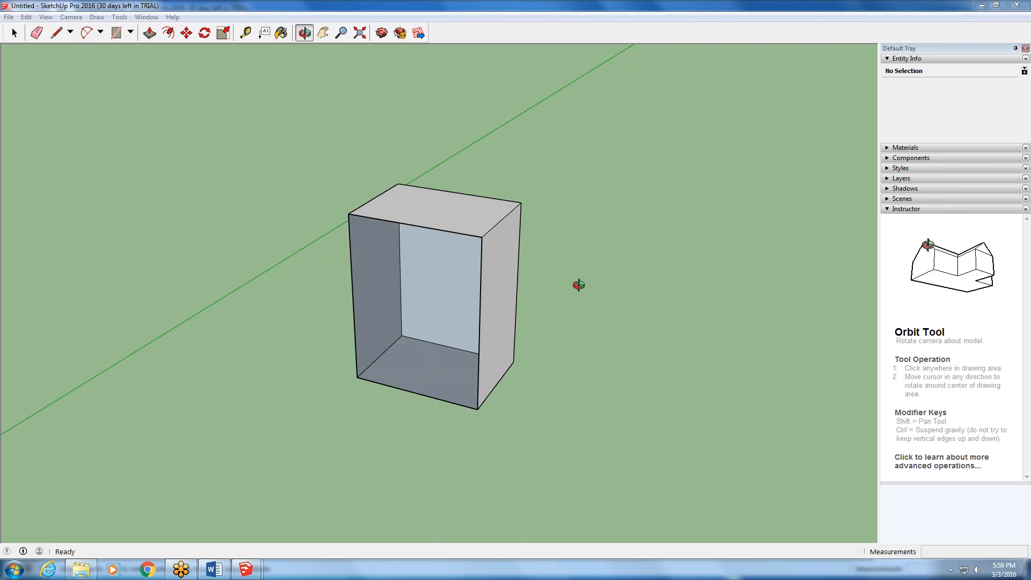
- Inspect the intact large side of the box by selecting its face and the edge it shares with the top
{"action": "left_click_drag", "start_coordinate": [542, 298], "coordinate": [423, 211]}
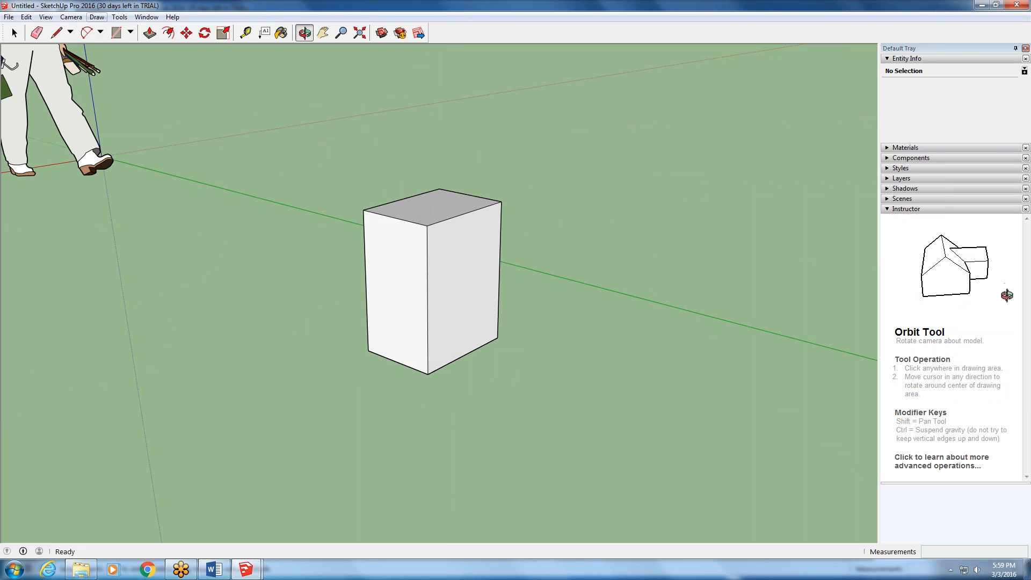
{"action": "left_click", "coordinate": [14, 33]}
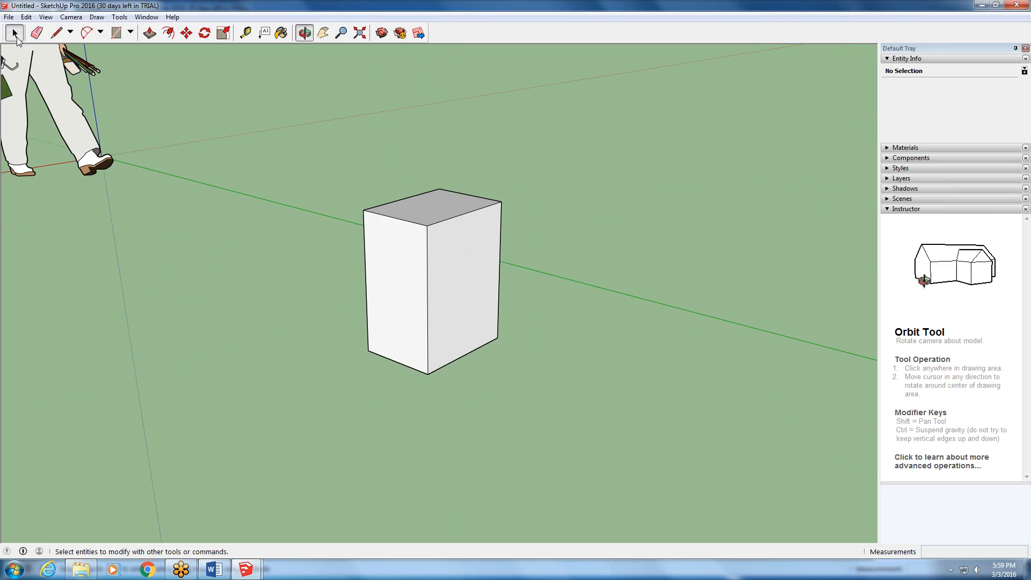
{"action": "middle_click_drag", "start_coordinate": [456, 281], "coordinate": [457, 267]}
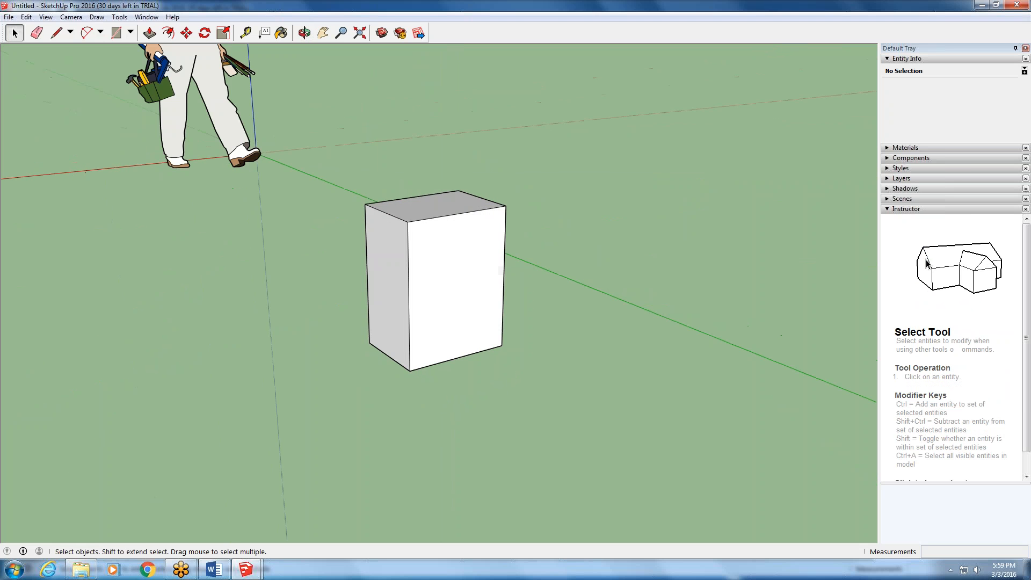
{"action": "left_click", "coordinate": [457, 267]}
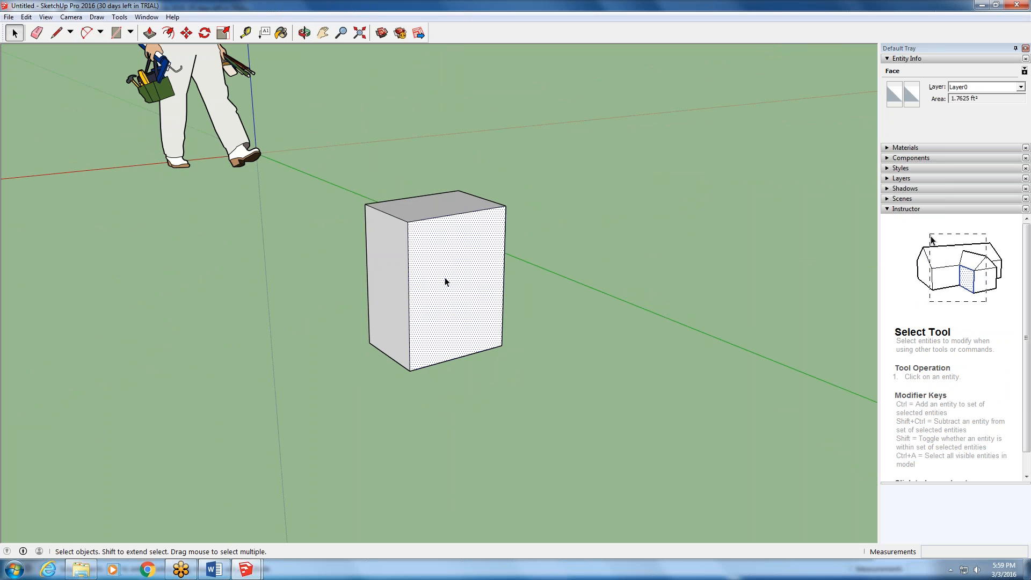
{"action": "middle_click_drag", "start_coordinate": [289, 283], "coordinate": [459, 232]}
{"action": "scroll", "coordinate": [458, 227], "scroll_direction": "up", "scroll_amount": 3}
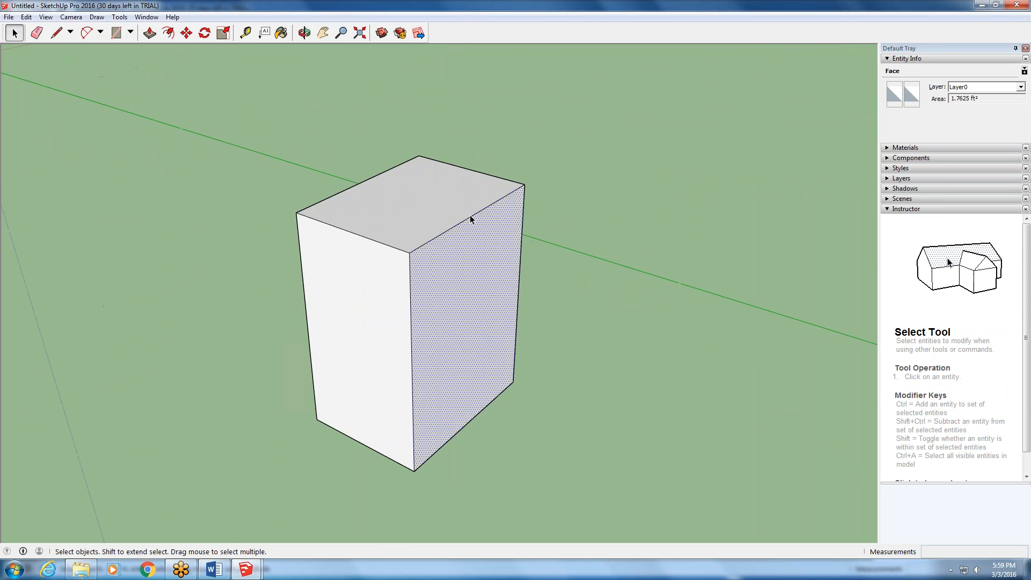
{"action": "scroll", "coordinate": [514, 308], "scroll_direction": "up", "scroll_amount": 2}
{"action": "middle_click_drag", "start_coordinate": [514, 308], "coordinate": [380, 229]}
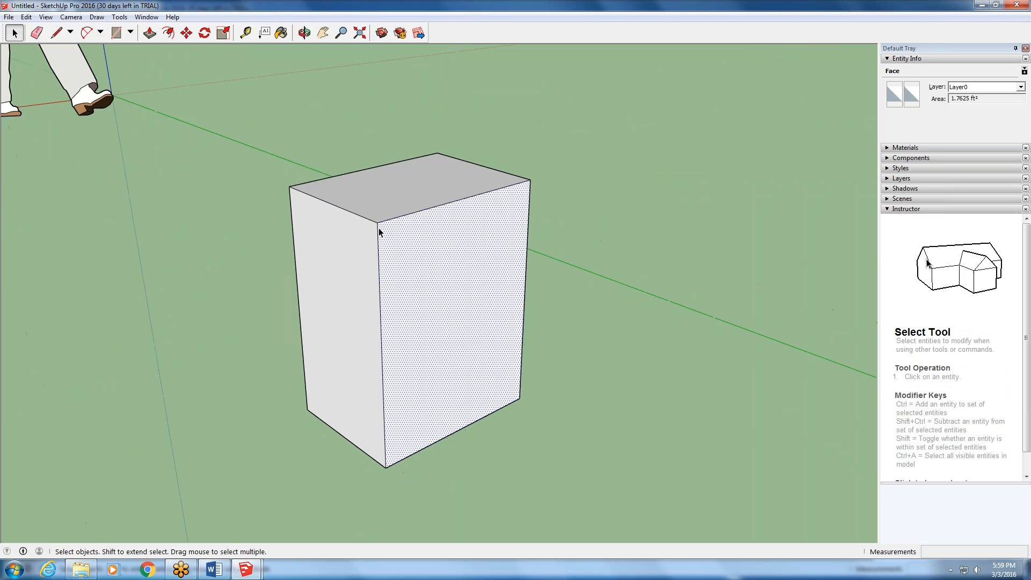
{"action": "scroll", "coordinate": [384, 228], "scroll_direction": "up", "scroll_amount": 3}
{"action": "left_click", "coordinate": [381, 233]}
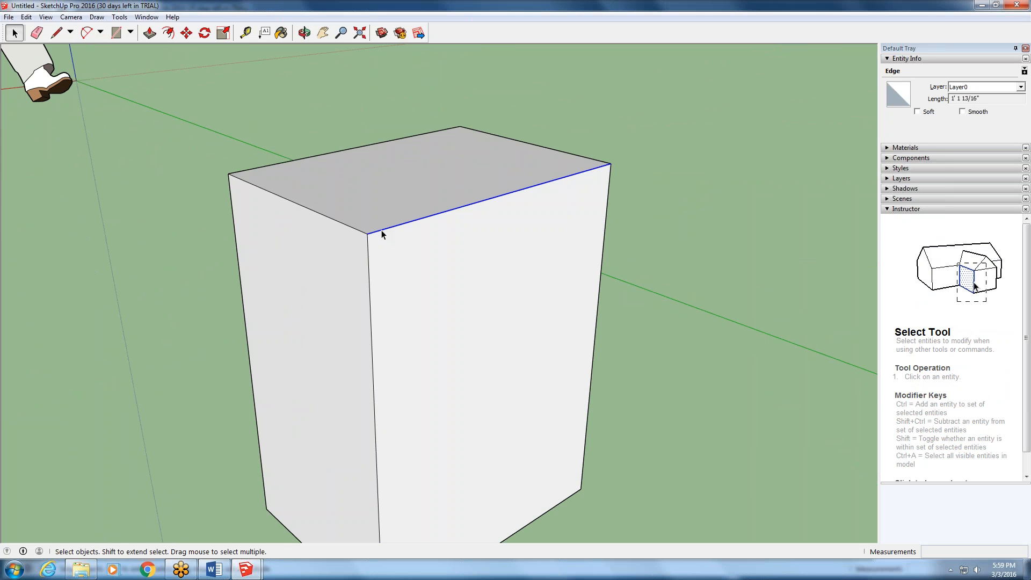
- Draw a line about 1' 1 13/16" long across the middle of the box's intact large face, dividing it into upper and lower halves
{"action": "left_click", "coordinate": [57, 35]}
{"action": "left_click", "coordinate": [69, 36]}
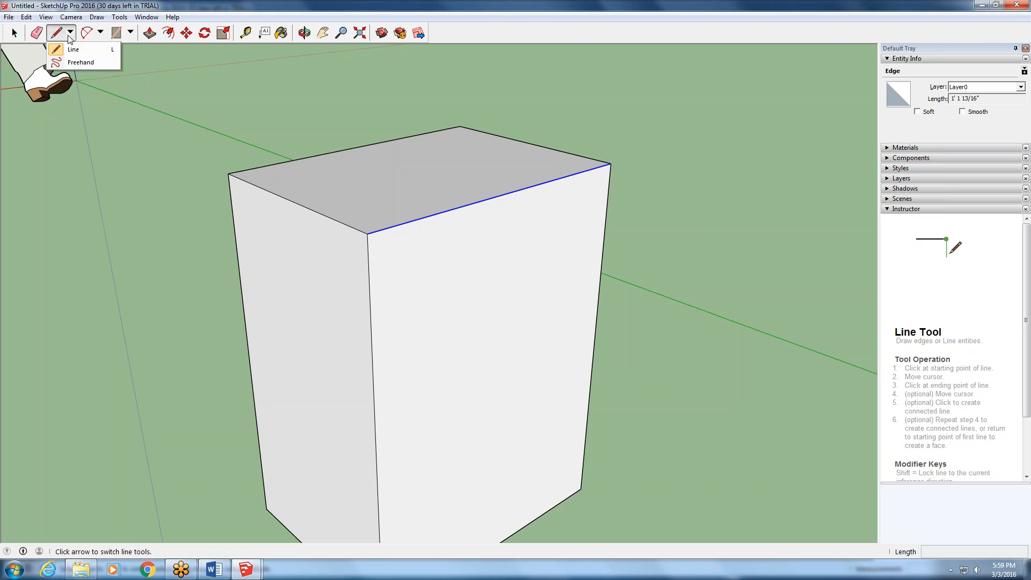
{"action": "left_click", "coordinate": [79, 44]}
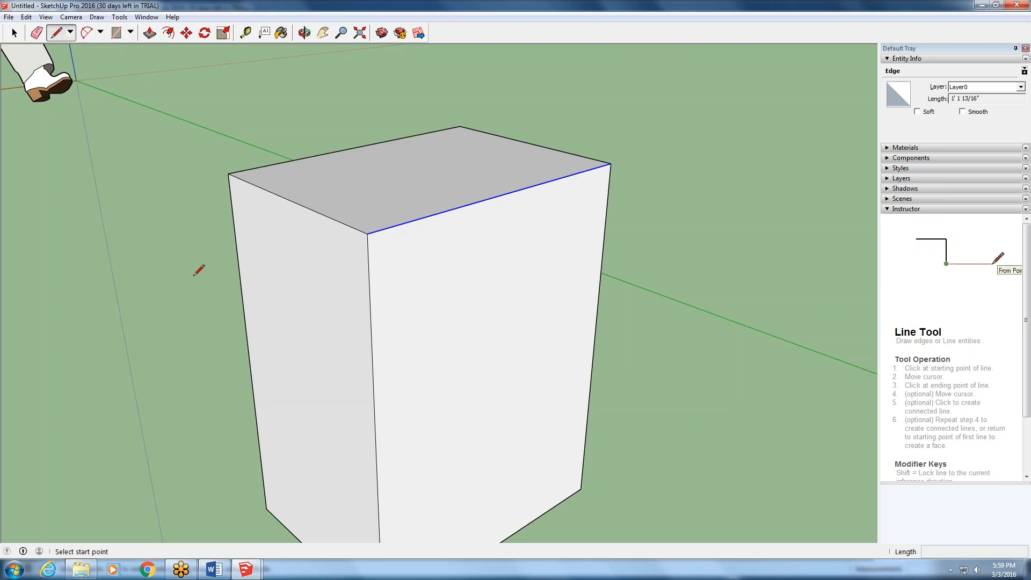
{"action": "scroll", "coordinate": [194, 300], "scroll_direction": "down", "scroll_amount": 5}
{"action": "scroll", "coordinate": [252, 333], "scroll_direction": "up", "scroll_amount": 1}
{"action": "left_click", "coordinate": [245, 347]}
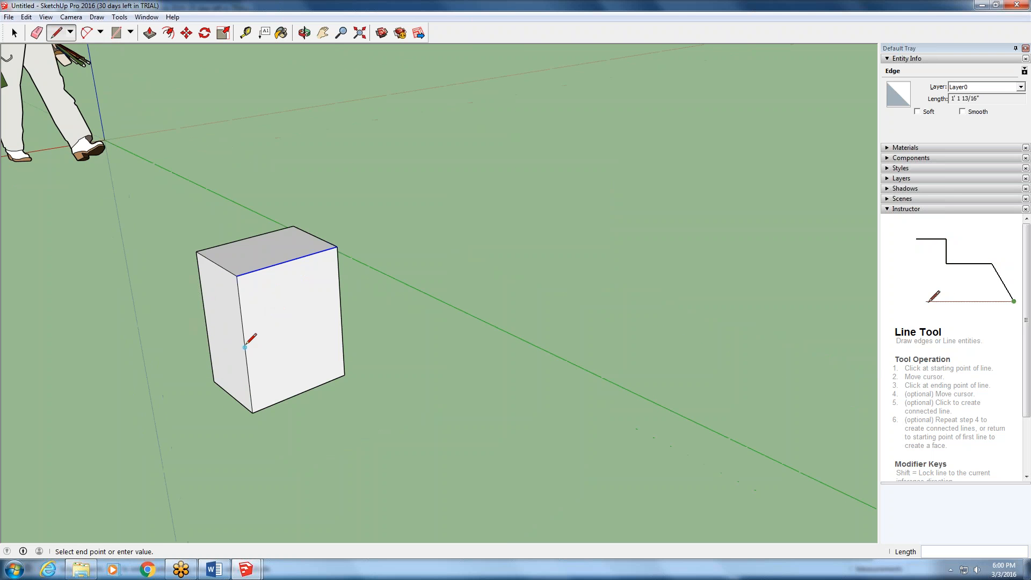
{"action": "left_click", "coordinate": [340, 305]}
{"action": "scroll", "coordinate": [264, 367], "scroll_direction": "up", "scroll_amount": 2}
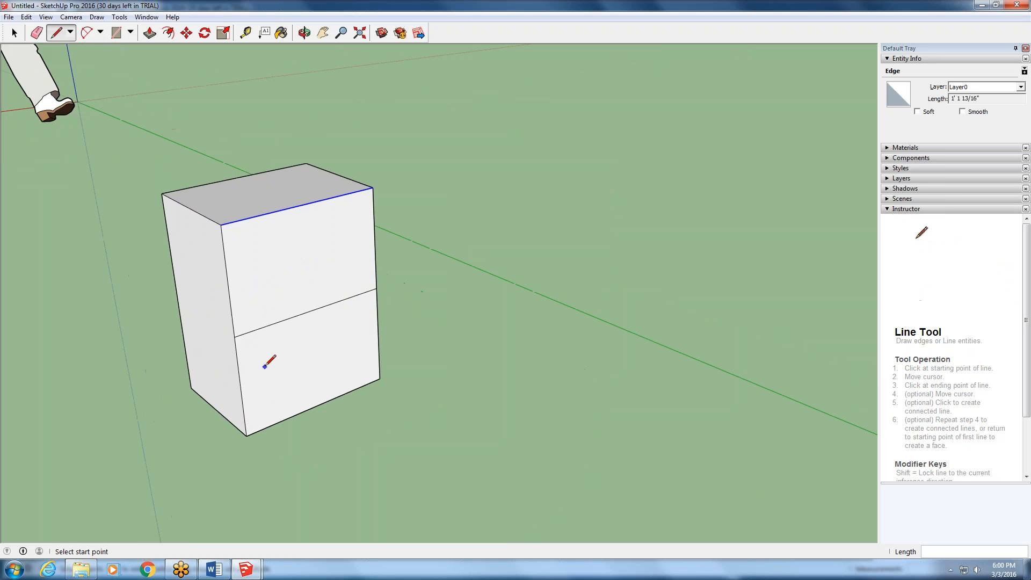
{"action": "scroll", "coordinate": [265, 365], "scroll_direction": "up", "scroll_amount": 2}
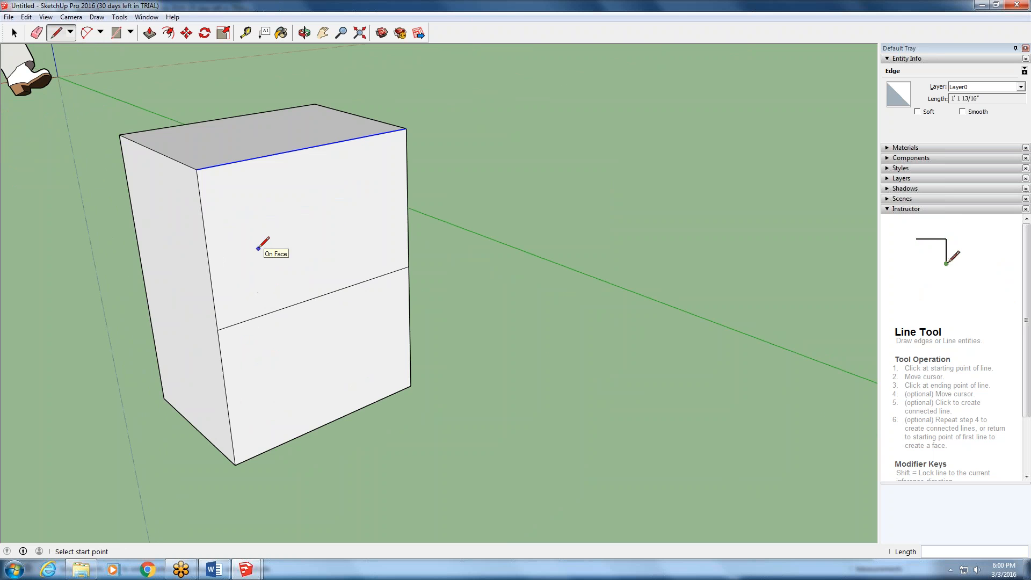
- Check how the large face is divided by selecting the new line and alternating between the upper and lower halves
{"action": "key", "text": "space"}
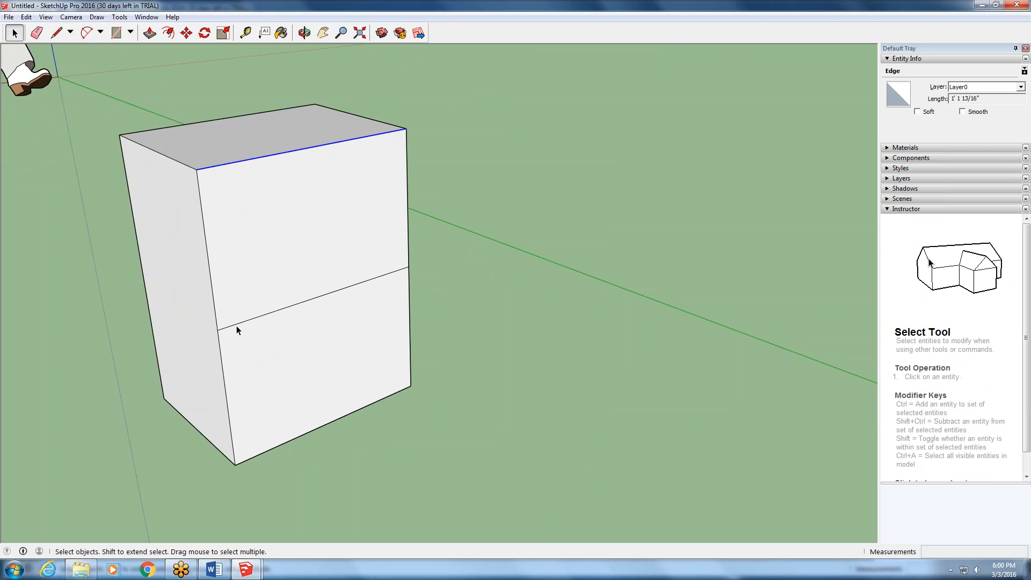
{"action": "left_click", "coordinate": [234, 325]}
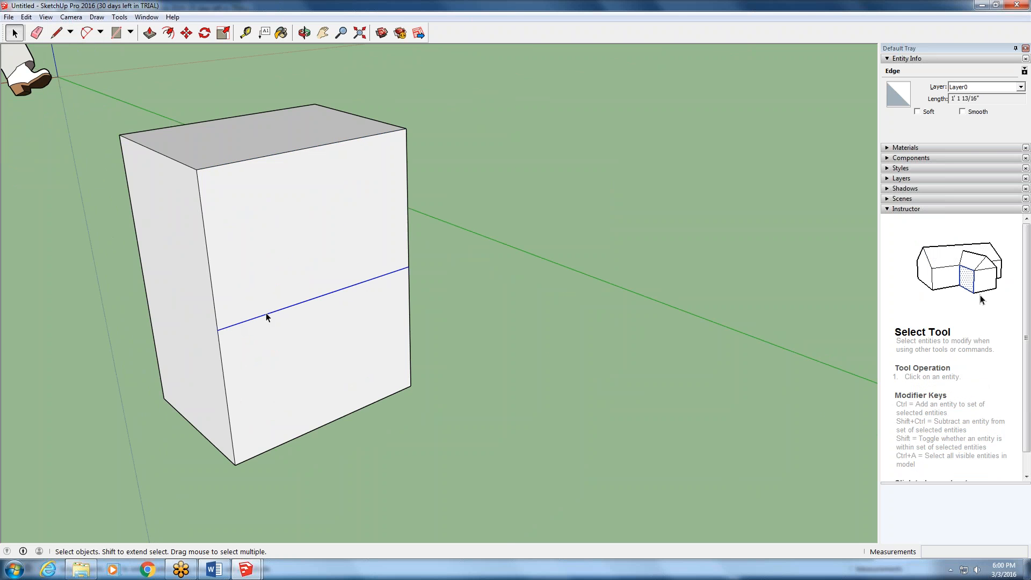
{"action": "scroll", "coordinate": [353, 357], "scroll_direction": "down", "scroll_amount": 1}
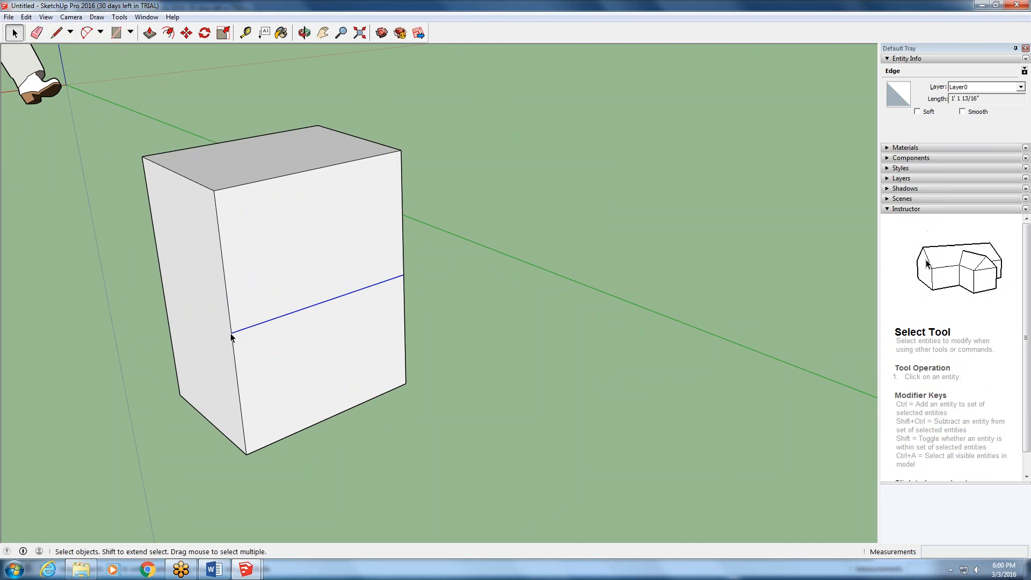
{"action": "left_click", "coordinate": [347, 338]}
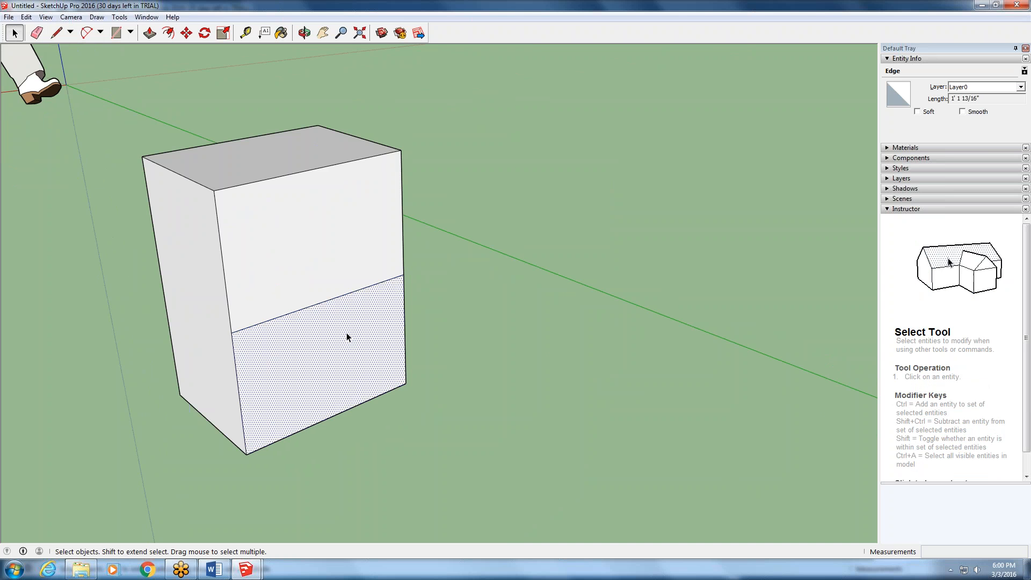
{"action": "left_click", "coordinate": [349, 212]}
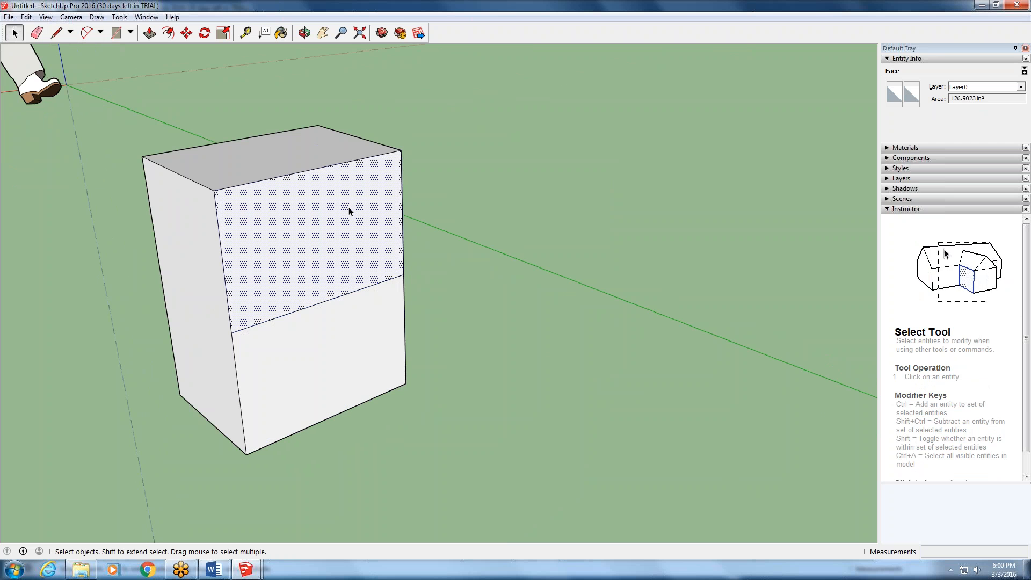
{"action": "left_click", "coordinate": [352, 334]}
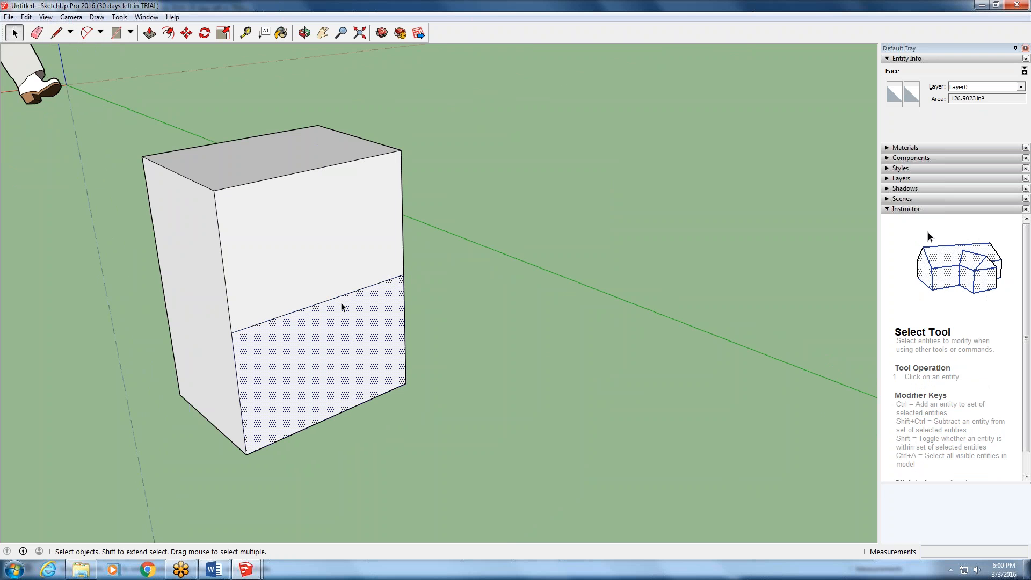
{"action": "left_click", "coordinate": [334, 264]}
{"action": "left_click", "coordinate": [337, 332]}
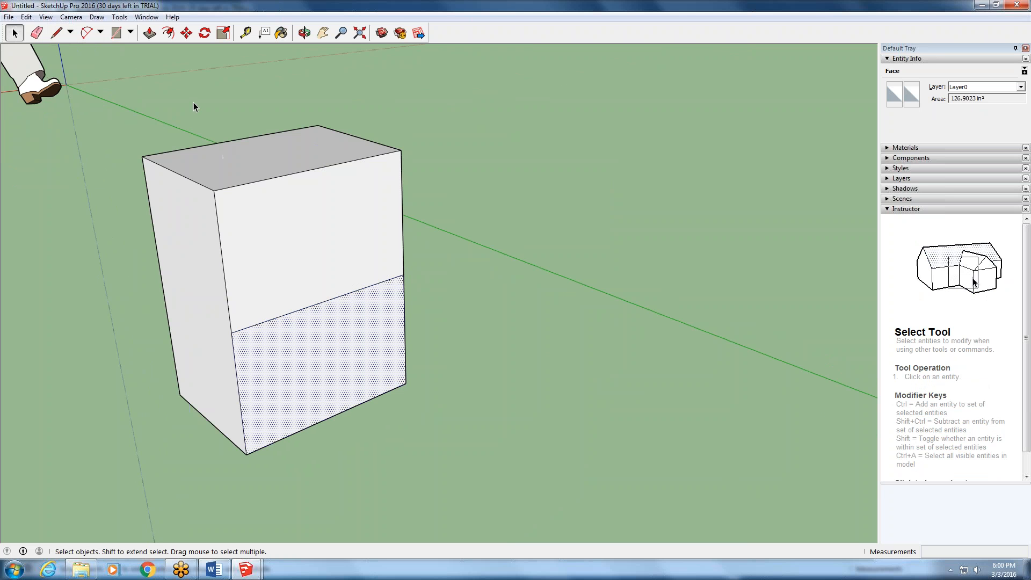
- Try pulling the lower half of the divided face outward about 6 5/8" with Push/Pull, and cancel it
{"action": "left_click", "coordinate": [150, 33]}
{"action": "left_click", "coordinate": [297, 385]}
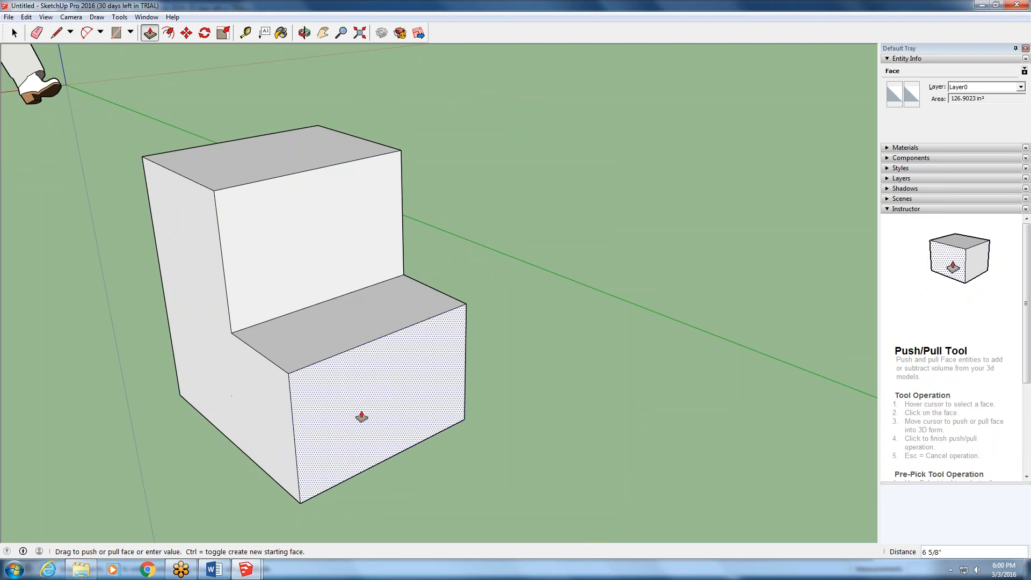
{"action": "key", "text": "Escape"}
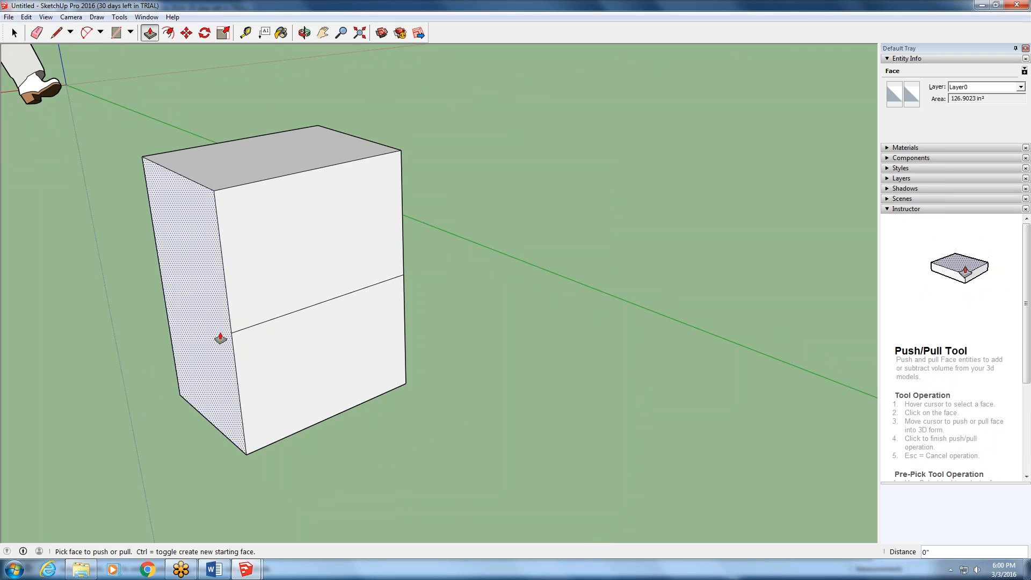
- Examine the box's separate faces, the dividing line and the edges around the upper half by selecting them one at a time
{"action": "middle_click_drag", "start_coordinate": [221, 338], "coordinate": [225, 287]}
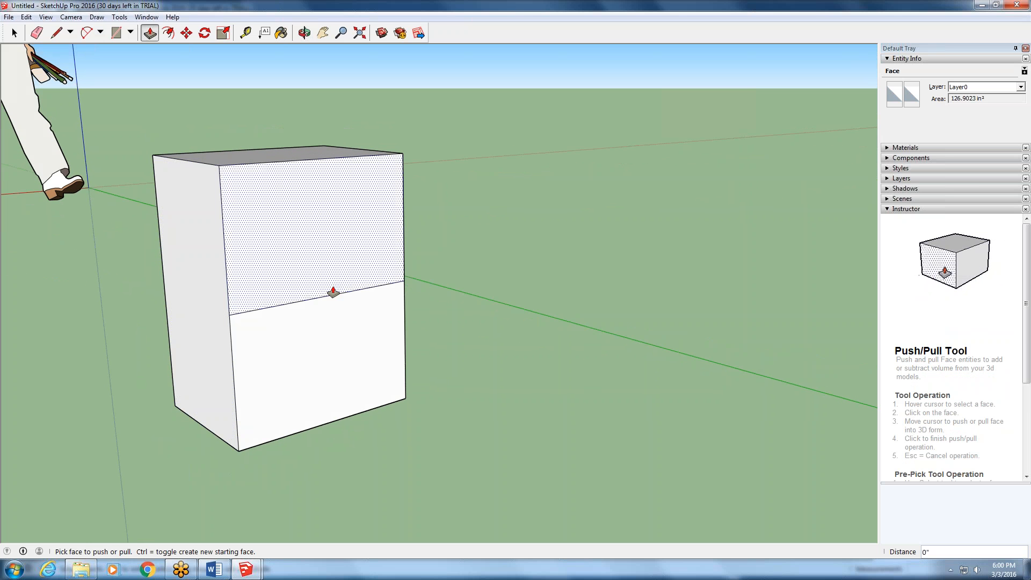
{"action": "middle_click_drag", "start_coordinate": [237, 329], "coordinate": [294, 323]}
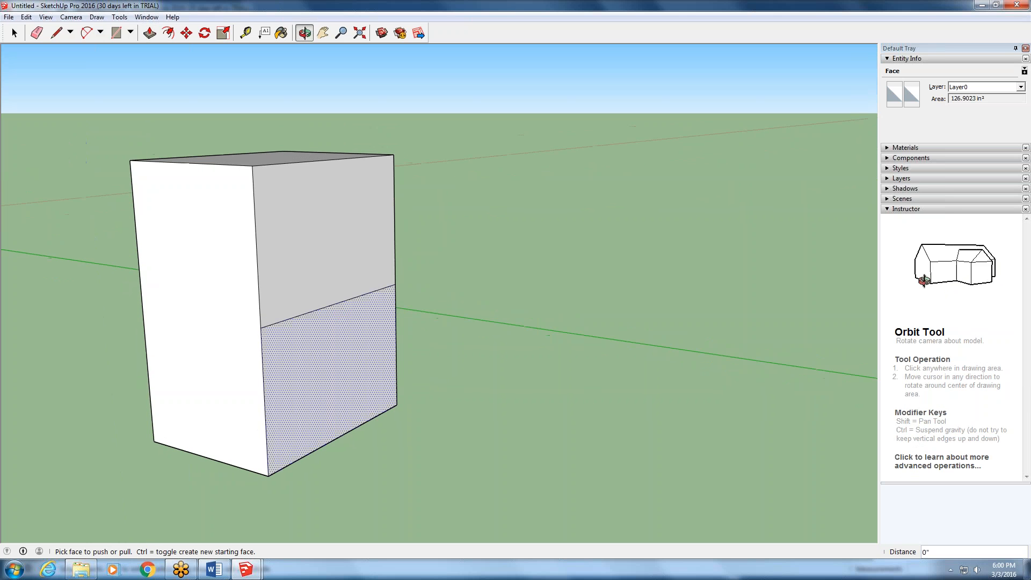
{"action": "key", "text": "space"}
{"action": "left_click", "coordinate": [318, 246]}
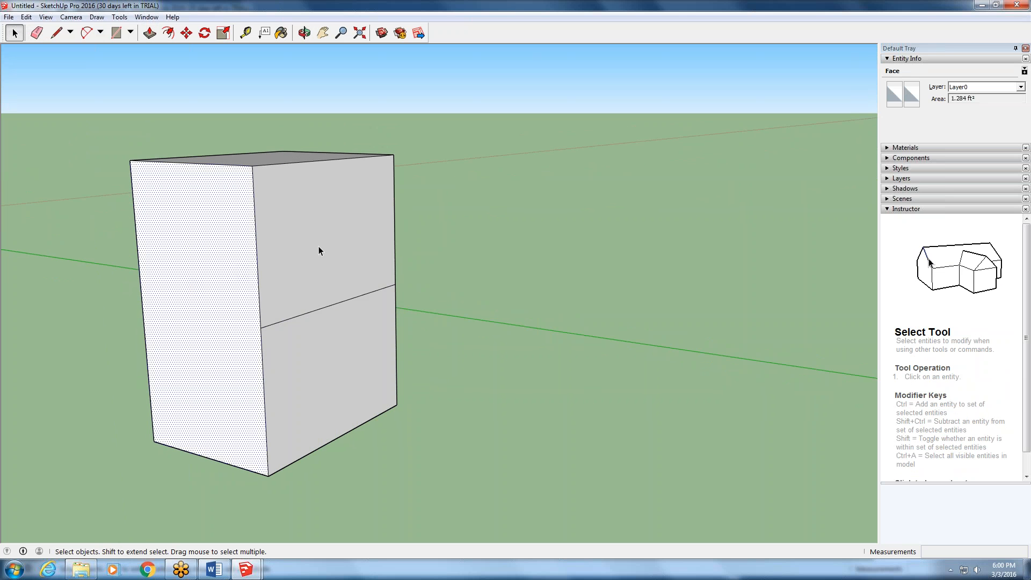
{"action": "left_click", "coordinate": [303, 350]}
{"action": "left_click", "coordinate": [284, 321]}
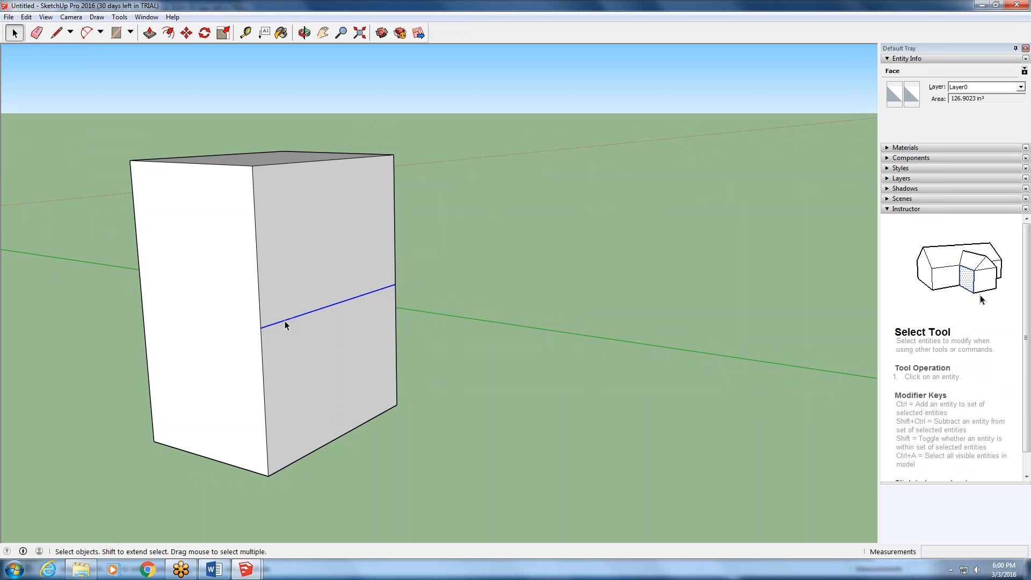
{"action": "left_click", "coordinate": [260, 297]}
{"action": "middle_click_drag", "start_coordinate": [386, 300], "coordinate": [379, 267]}
{"action": "left_click", "coordinate": [427, 217]}
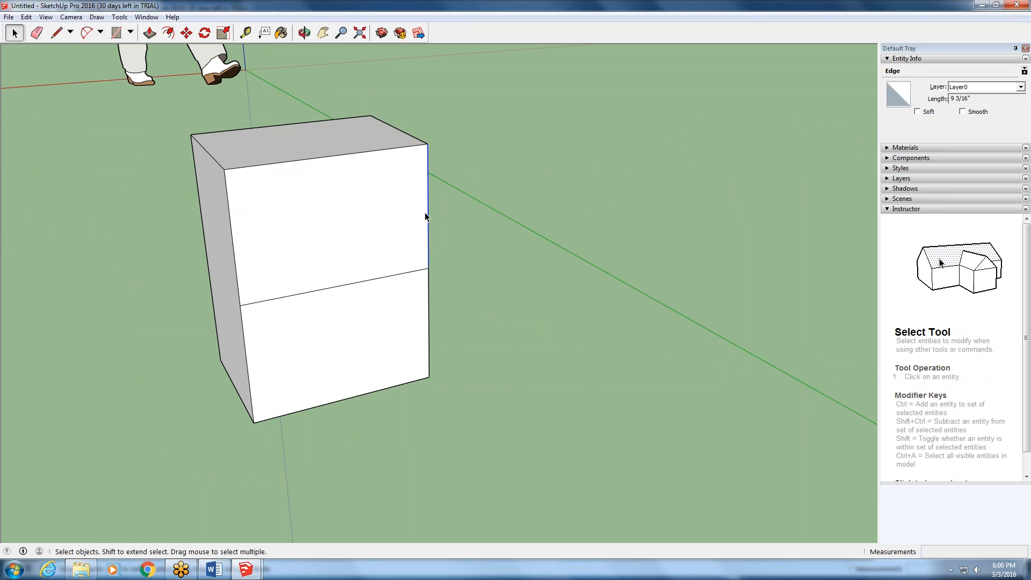
{"action": "left_click", "coordinate": [387, 150]}
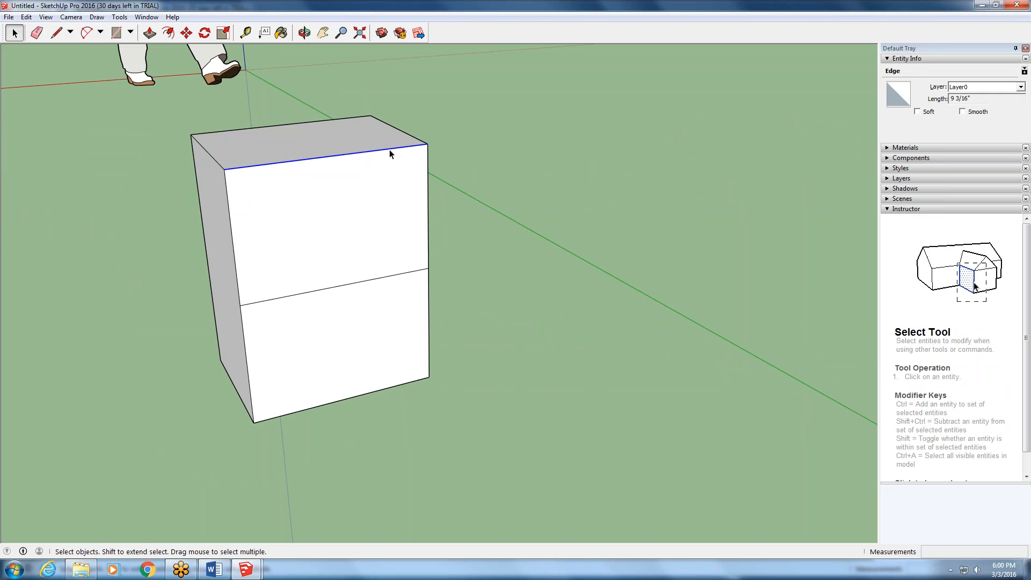
- Close the open side of the box by redrawing its 1' 6 3/8" vertical edge with the Line tool from upper to lower corner
{"action": "scroll", "coordinate": [459, 304], "scroll_direction": "down", "scroll_amount": 4}
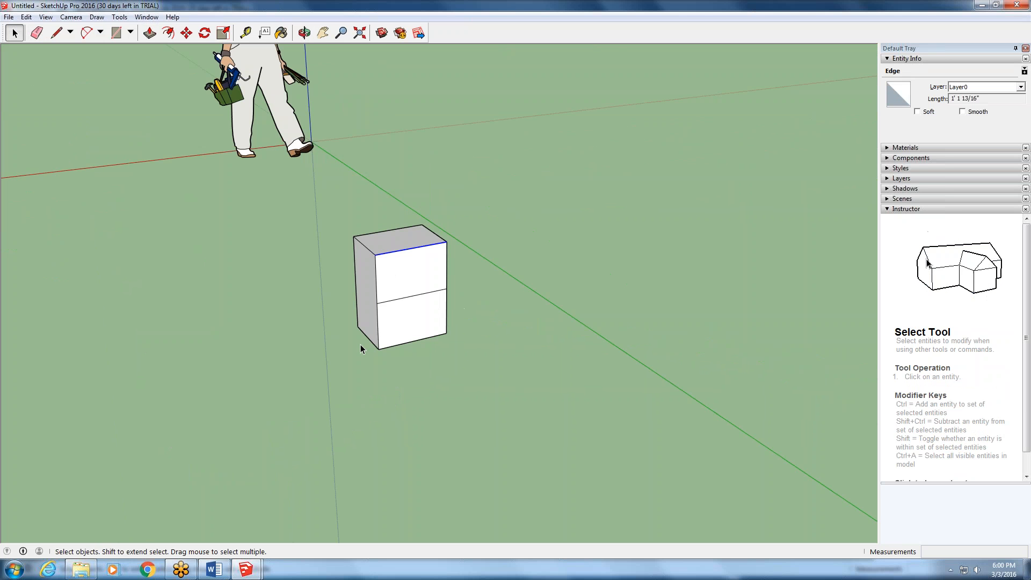
{"action": "middle_click_drag", "start_coordinate": [359, 343], "coordinate": [720, 336]}
{"action": "middle_click_drag", "start_coordinate": [408, 326], "coordinate": [957, 349]}
{"action": "scroll", "coordinate": [444, 308], "scroll_direction": "up", "scroll_amount": 3}
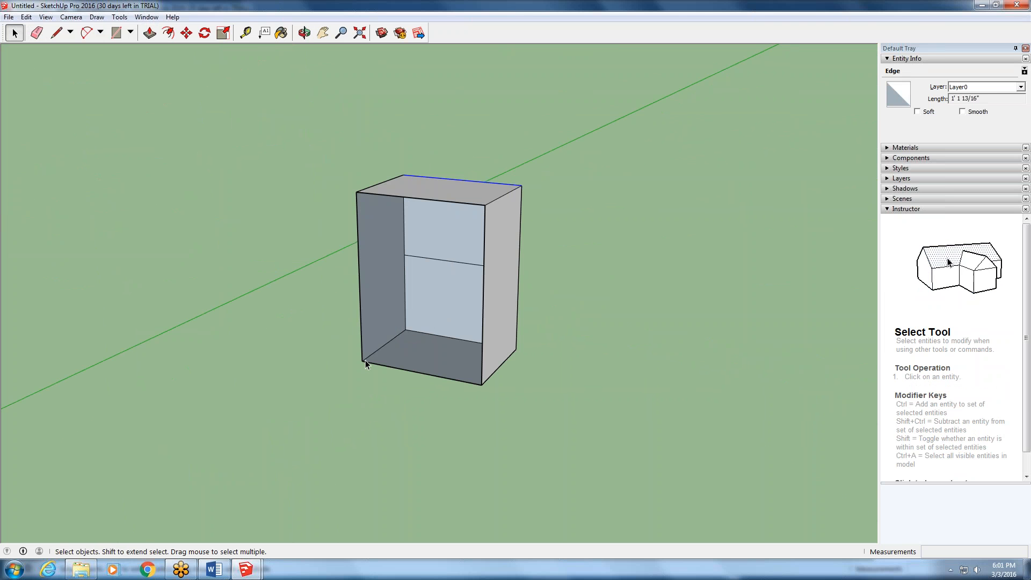
{"action": "left_click", "coordinate": [56, 33]}
{"action": "left_click", "coordinate": [357, 192]}
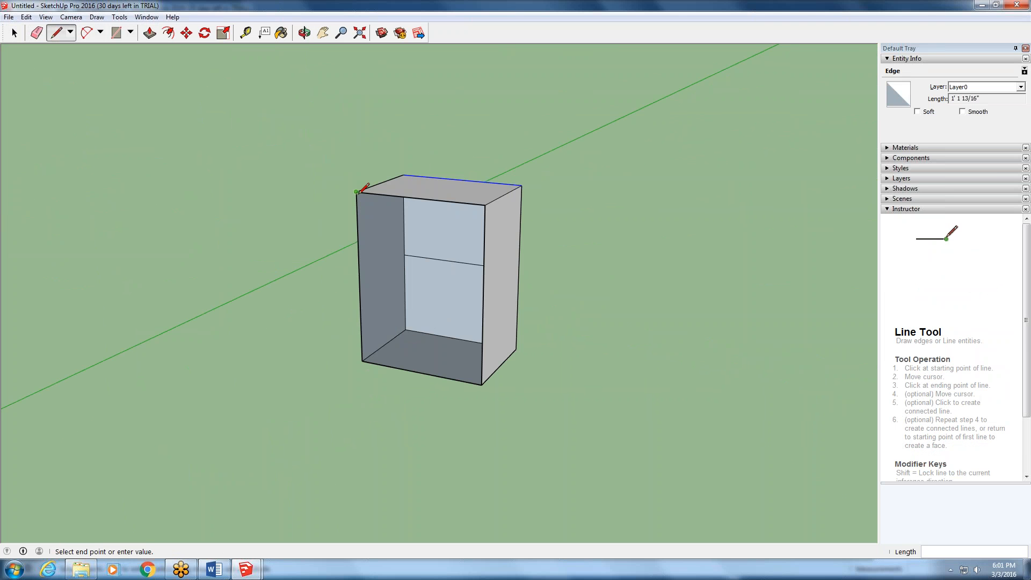
{"action": "left_click", "coordinate": [362, 360]}
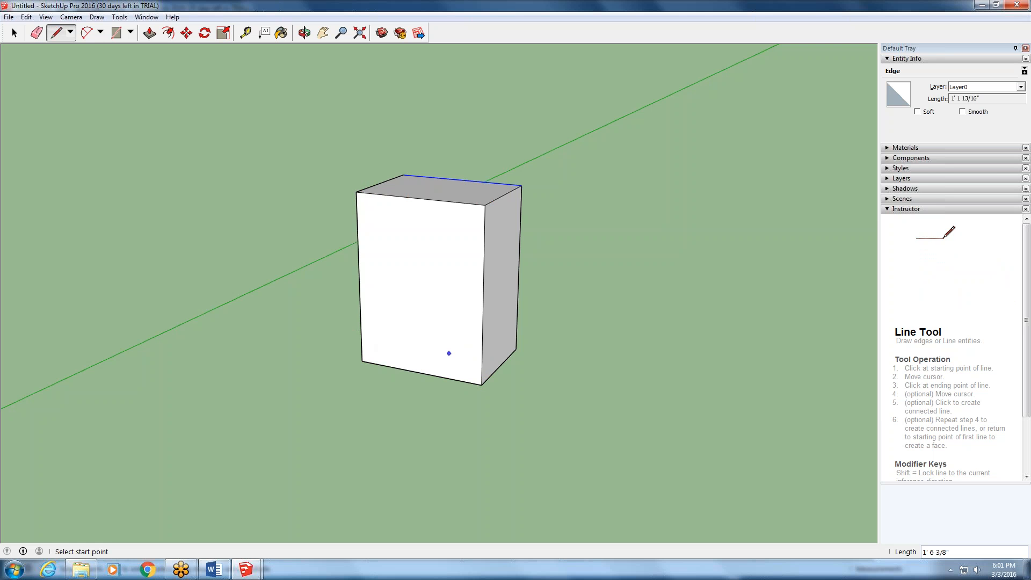
- Draw a closed triangle on the ground beside the box with the Line tool, sides about 10 1/2", 10 1/8" and 1' 2 5/8"
{"action": "middle_click_drag", "start_coordinate": [449, 354], "coordinate": [480, 386]}
{"action": "scroll", "coordinate": [404, 352], "scroll_direction": "down", "scroll_amount": 5}
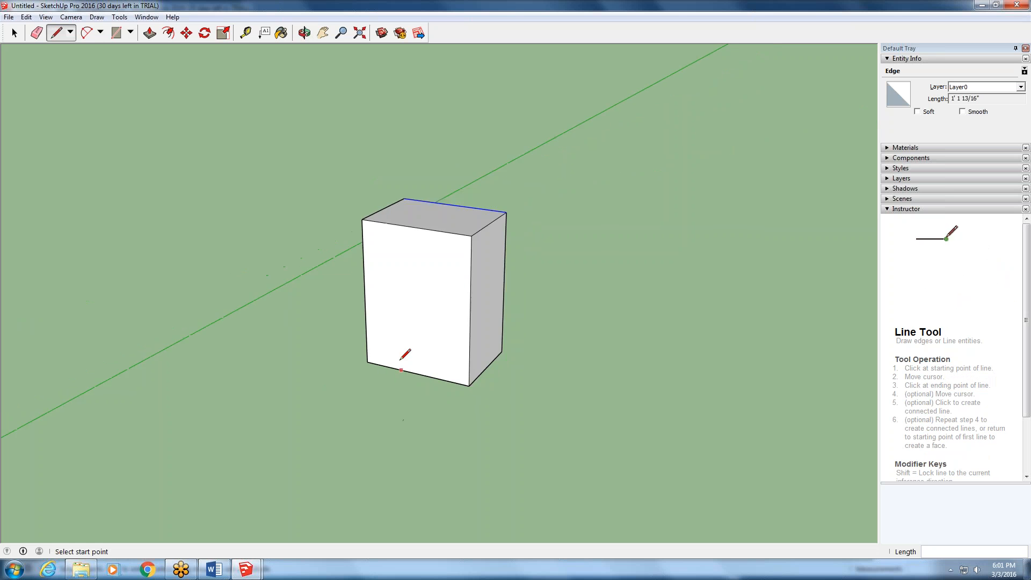
{"action": "scroll", "coordinate": [388, 389], "scroll_direction": "up", "scroll_amount": 2}
{"action": "scroll", "coordinate": [387, 394], "scroll_direction": "up", "scroll_amount": 2}
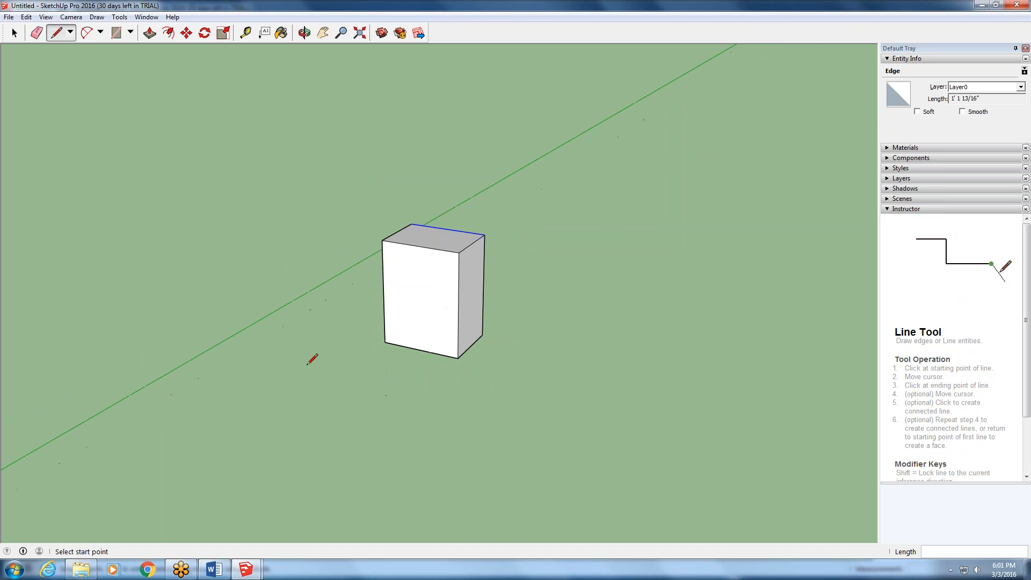
{"action": "left_click", "coordinate": [340, 362]}
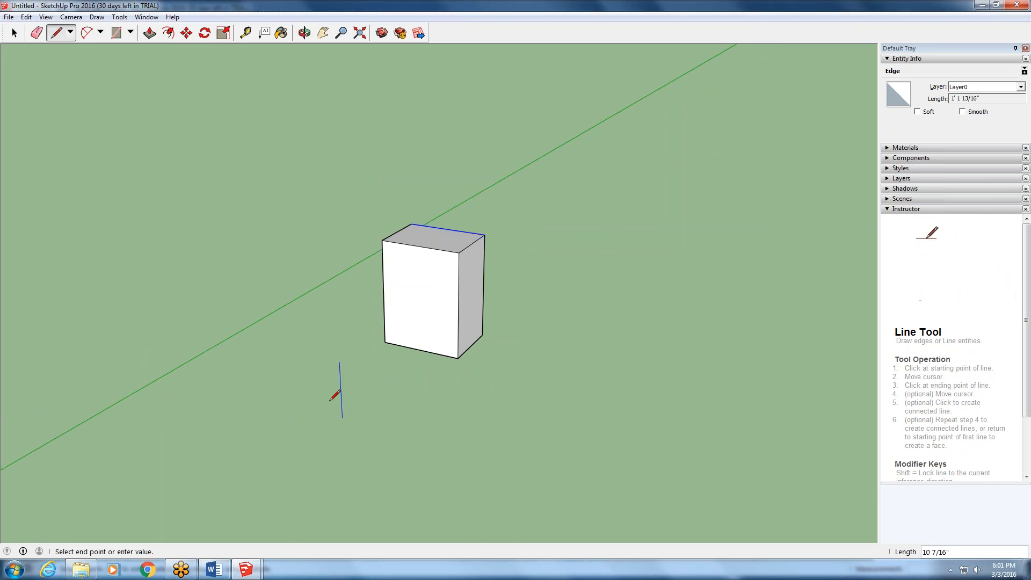
{"action": "left_click", "coordinate": [302, 390]}
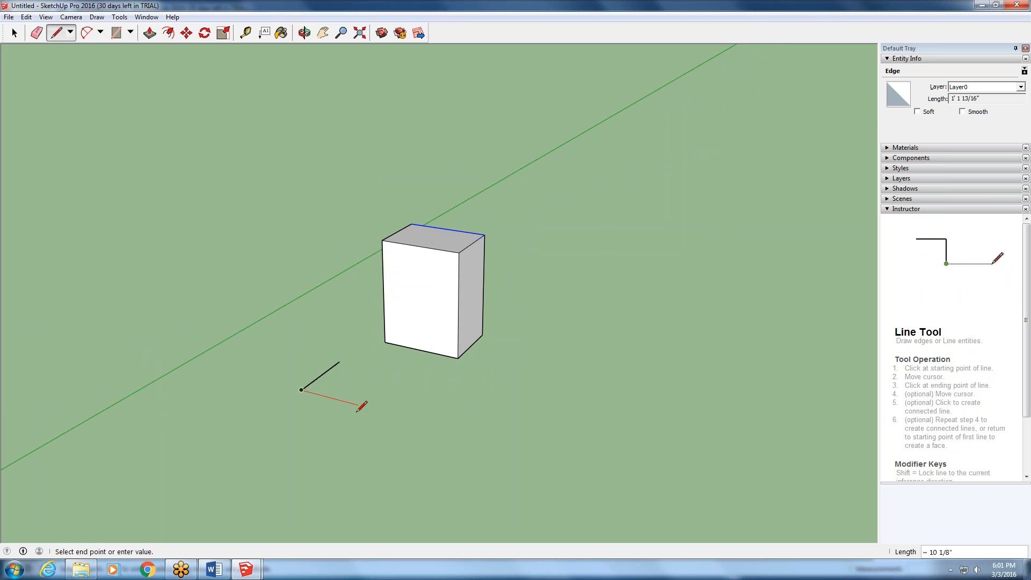
{"action": "left_click", "coordinate": [358, 405]}
{"action": "left_click", "coordinate": [339, 363]}
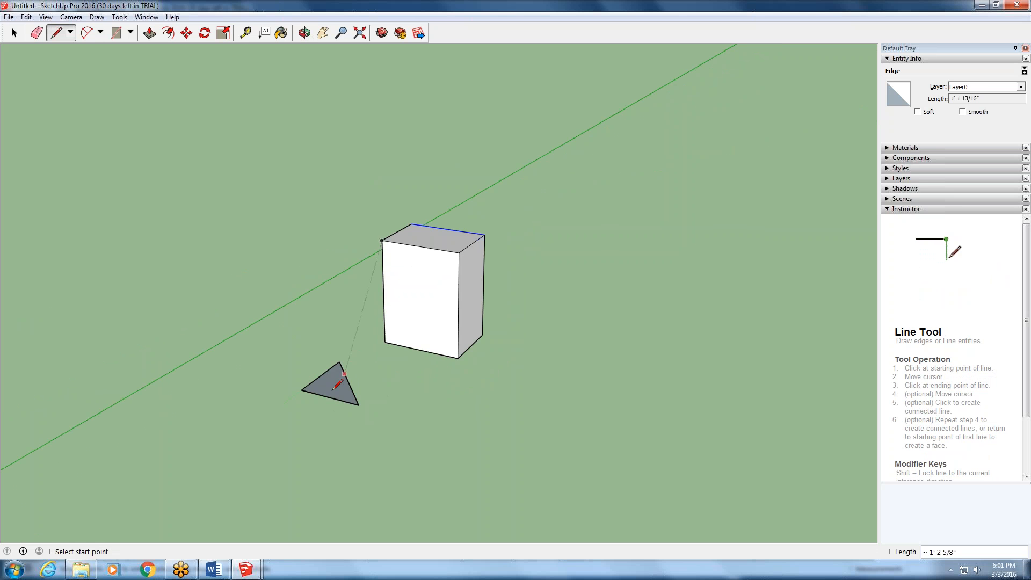
- Delete the triangle's face, keeping its three edges
{"action": "scroll", "coordinate": [337, 391], "scroll_direction": "up", "scroll_amount": 2}
{"action": "scroll", "coordinate": [336, 391], "scroll_direction": "up", "scroll_amount": 2}
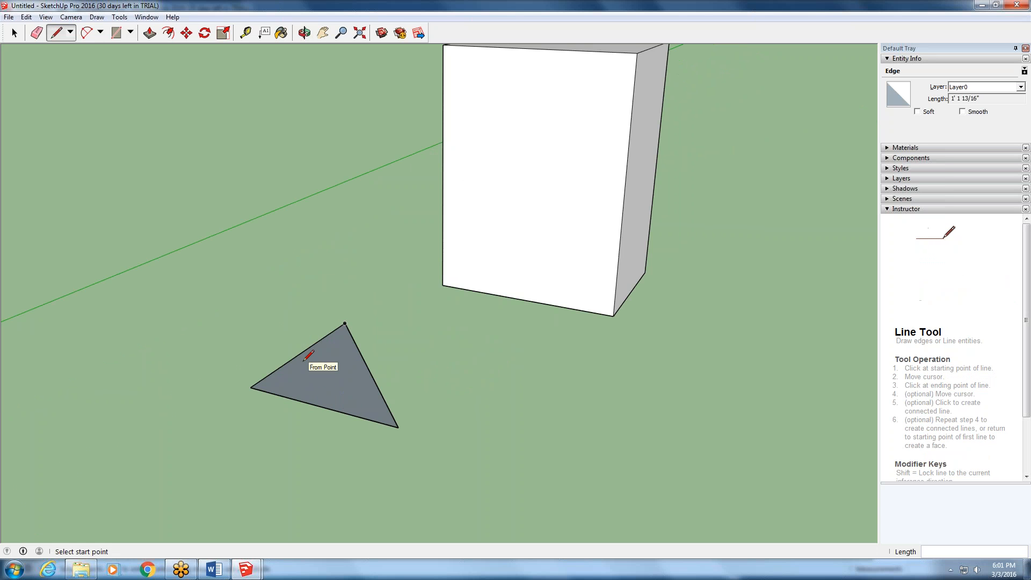
{"action": "left_click", "coordinate": [14, 33]}
{"action": "left_click", "coordinate": [307, 383]}
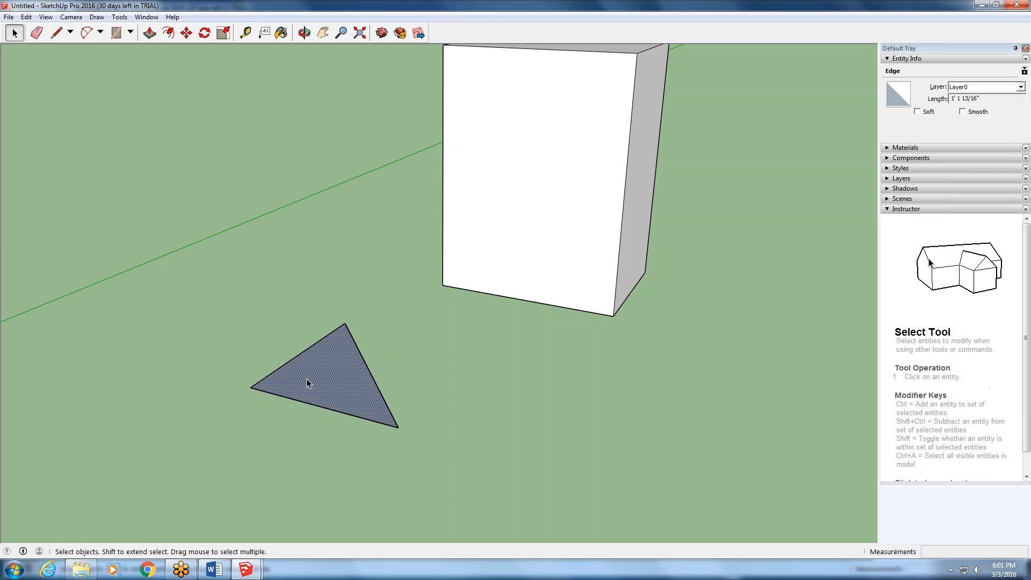
{"action": "key", "text": "Delete"}
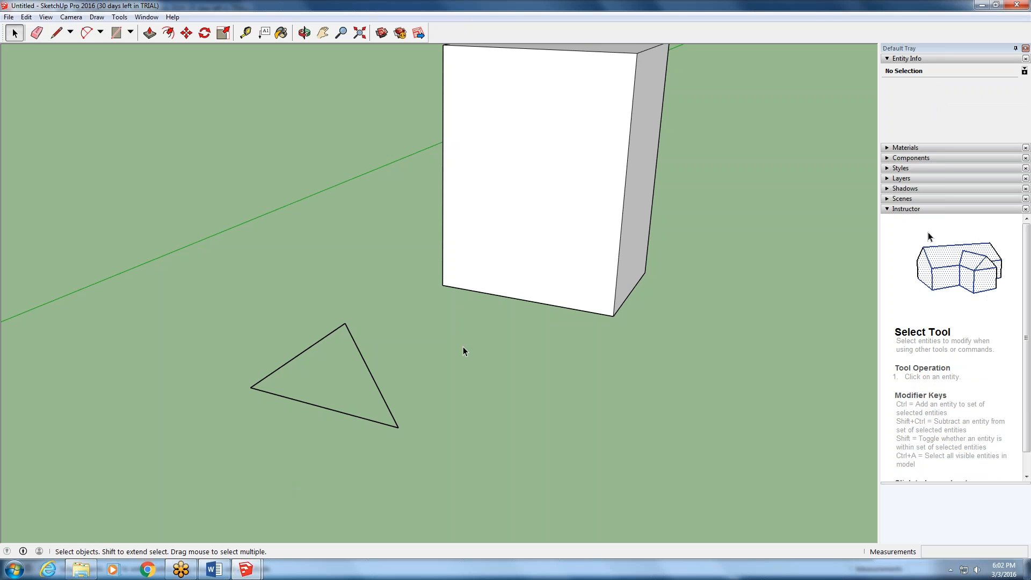
- Recreate the triangle's face by retracing its 10 1/2" edge with the Line tool
{"action": "left_click", "coordinate": [55, 33]}
{"action": "left_click", "coordinate": [250, 387]}
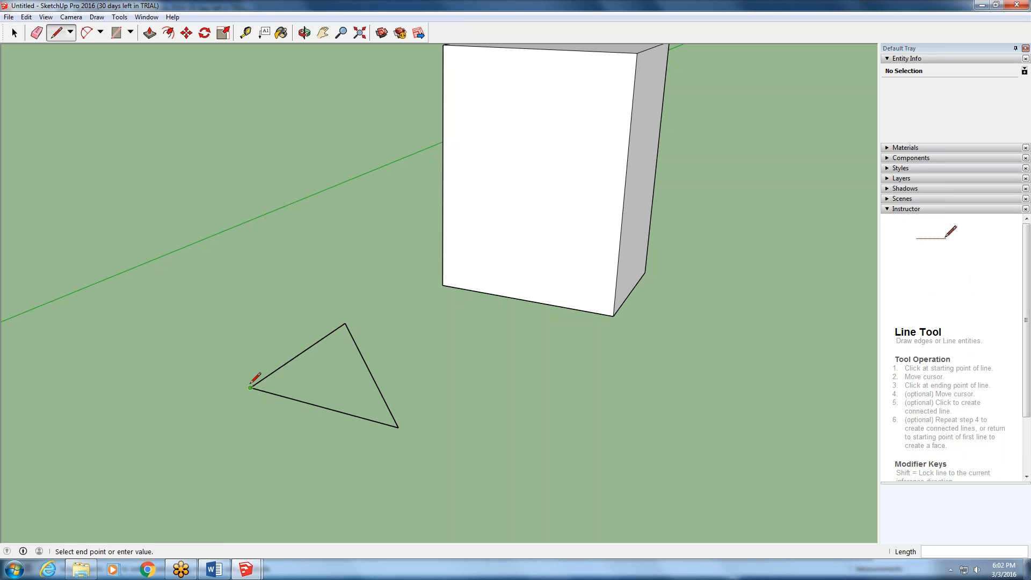
{"action": "left_click", "coordinate": [345, 323]}
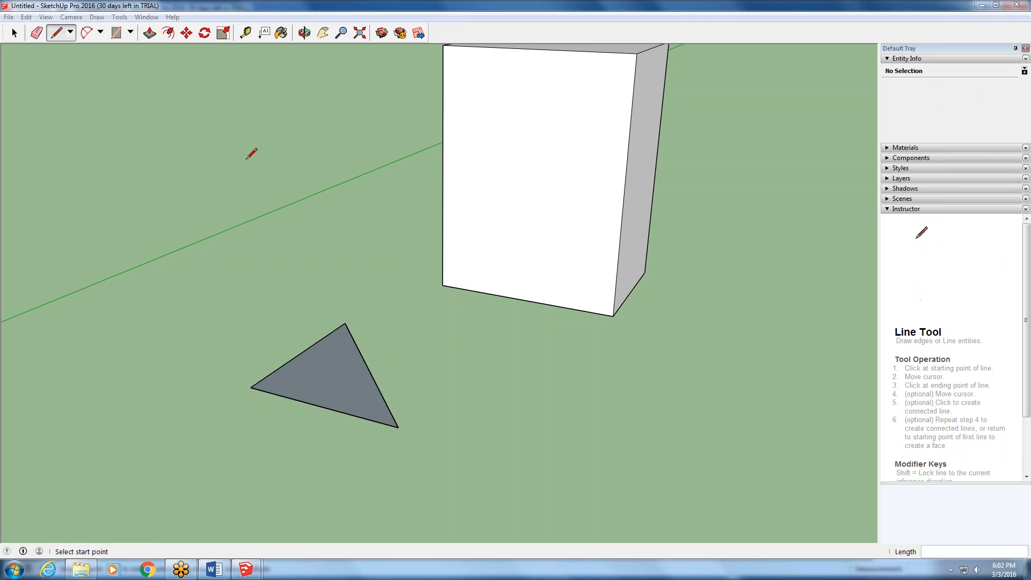
- Review the list of toolbars that can be shown, and close it without changing any
{"action": "middle_click_drag", "start_coordinate": [586, 184], "coordinate": [411, 230]}
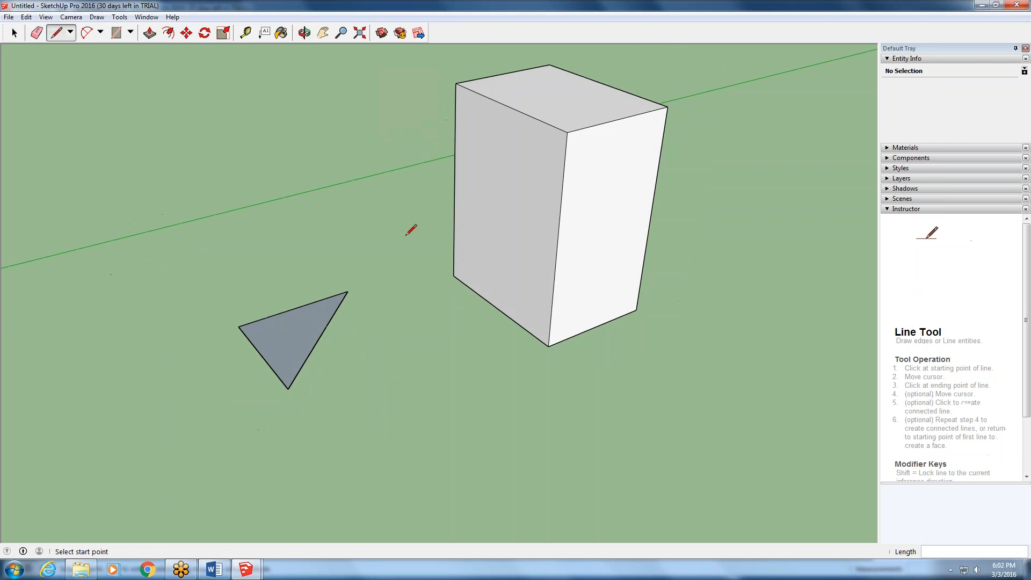
{"action": "scroll", "coordinate": [411, 229], "scroll_direction": "down", "scroll_amount": 2}
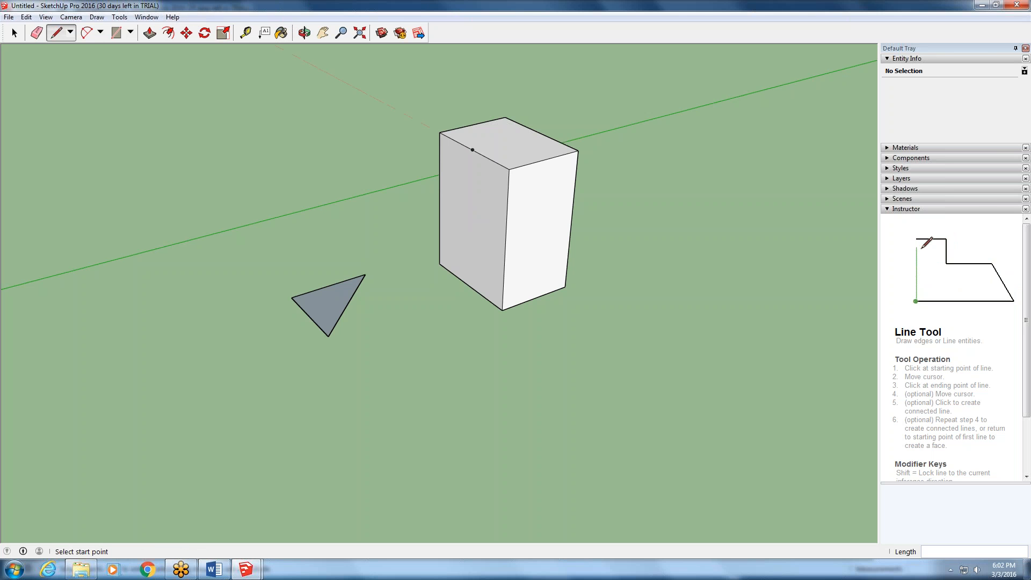
{"action": "right_click", "coordinate": [492, 34]}
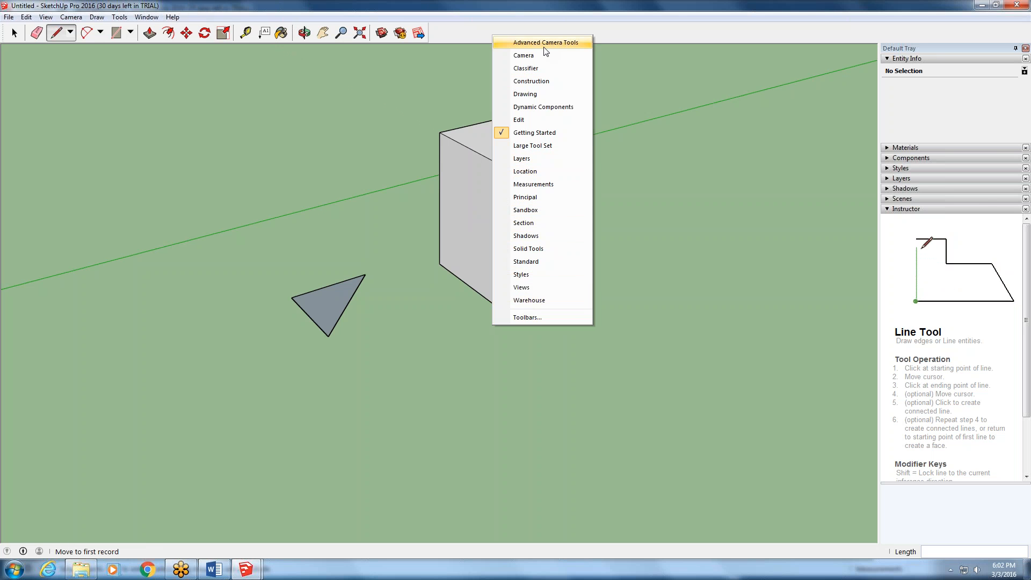
{"action": "left_click", "coordinate": [475, 31]}
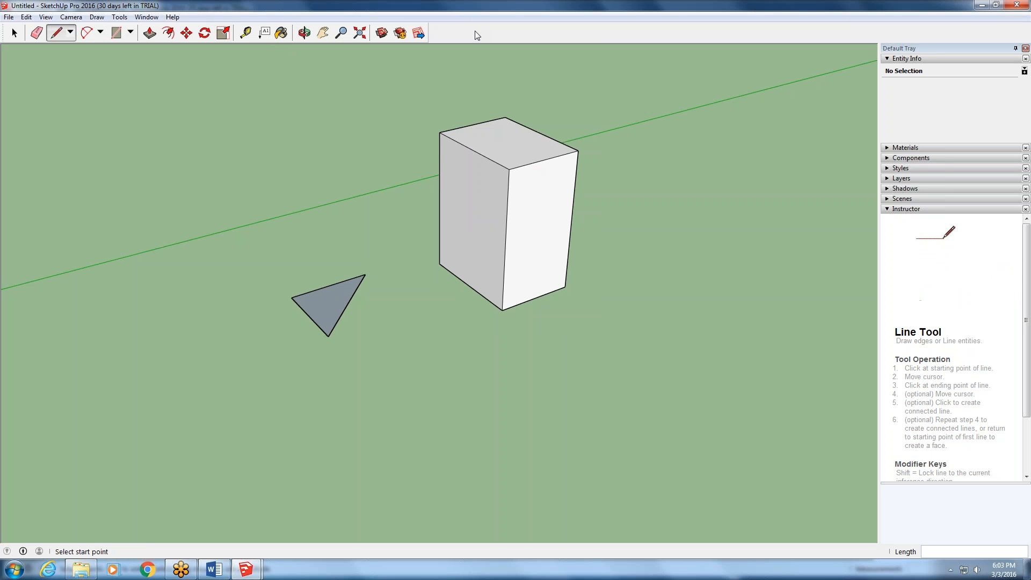
- Draw a nearly closed arc on the ground beside the triangle with the 2-Point Arc tool, with a bulge of about 1' 5 1/8"
{"action": "middle_click_drag", "start_coordinate": [753, 204], "coordinate": [638, 194]}
{"action": "scroll", "coordinate": [526, 148], "scroll_direction": "up", "scroll_amount": 2}
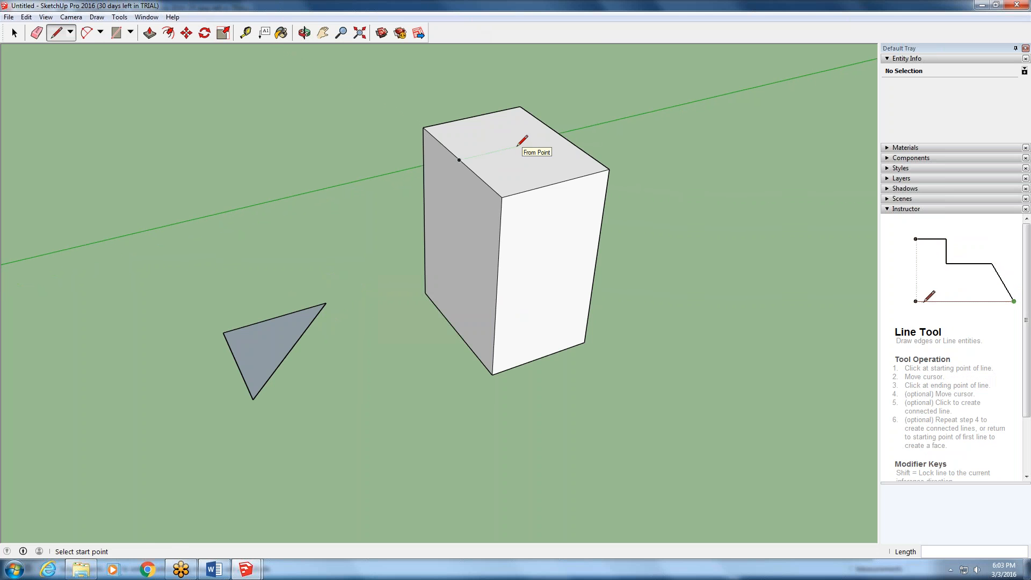
{"action": "left_click", "coordinate": [86, 33]}
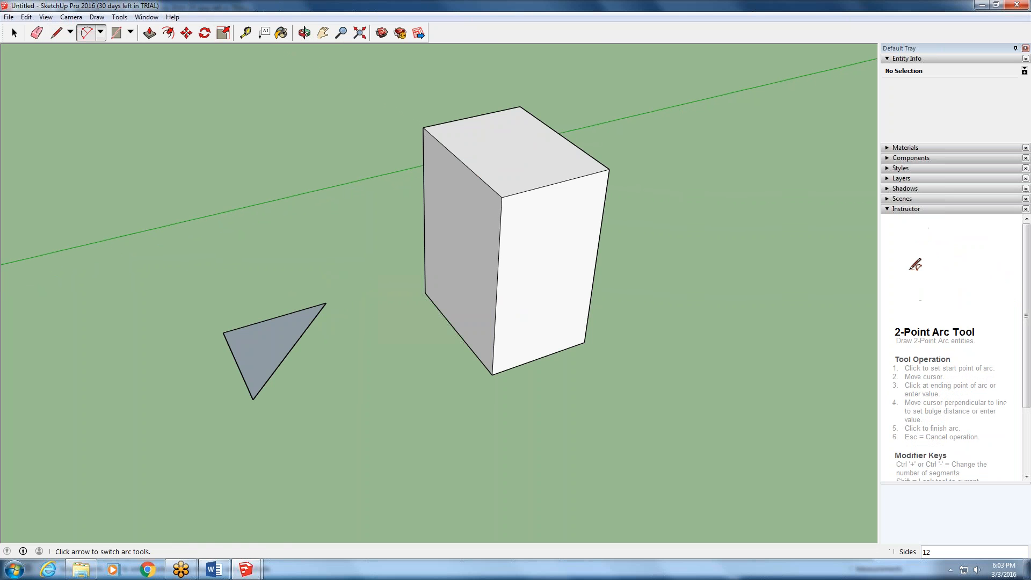
{"action": "scroll", "coordinate": [272, 277], "scroll_direction": "down", "scroll_amount": 8}
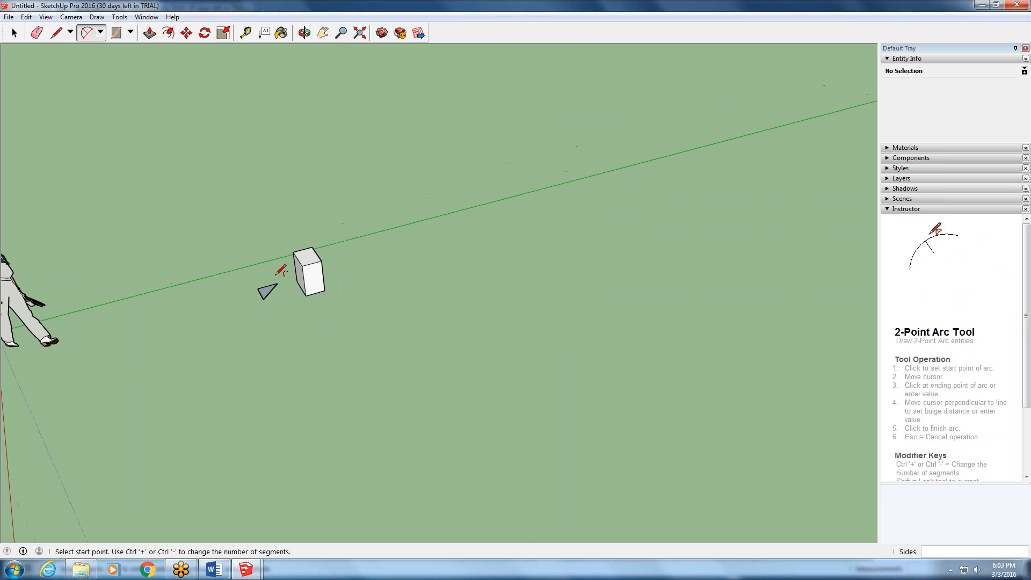
{"action": "middle_click_drag", "start_coordinate": [280, 271], "coordinate": [260, 322]}
{"action": "scroll", "coordinate": [263, 352], "scroll_direction": "up", "scroll_amount": 5}
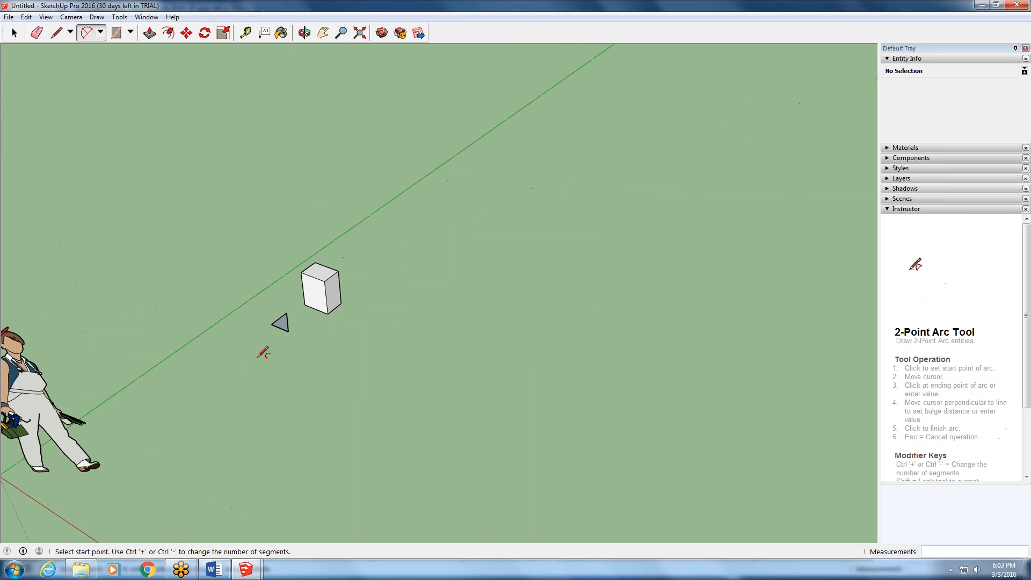
{"action": "scroll", "coordinate": [263, 356], "scroll_direction": "up", "scroll_amount": 1}
{"action": "left_click", "coordinate": [167, 342]}
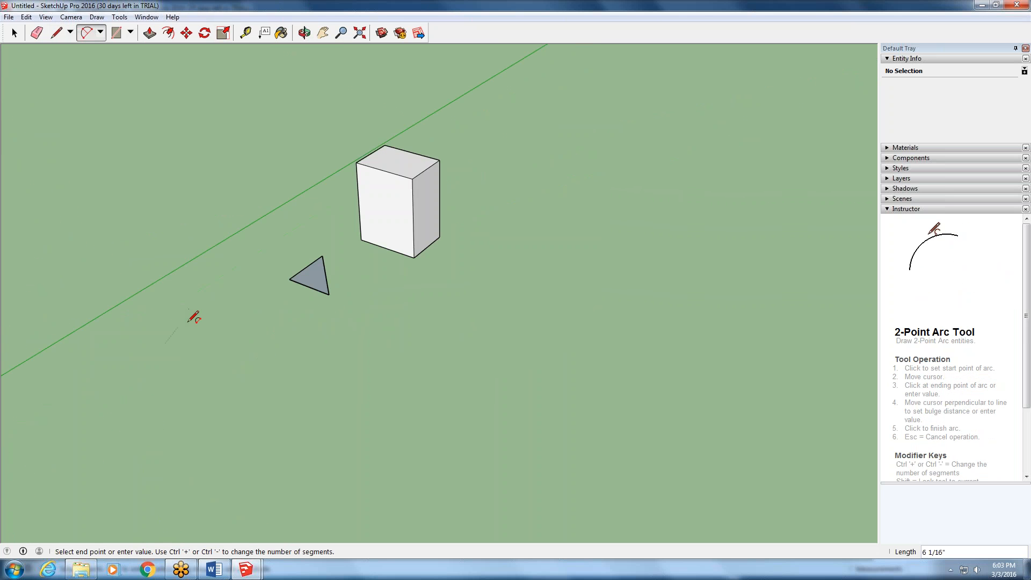
{"action": "left_click", "coordinate": [190, 319]}
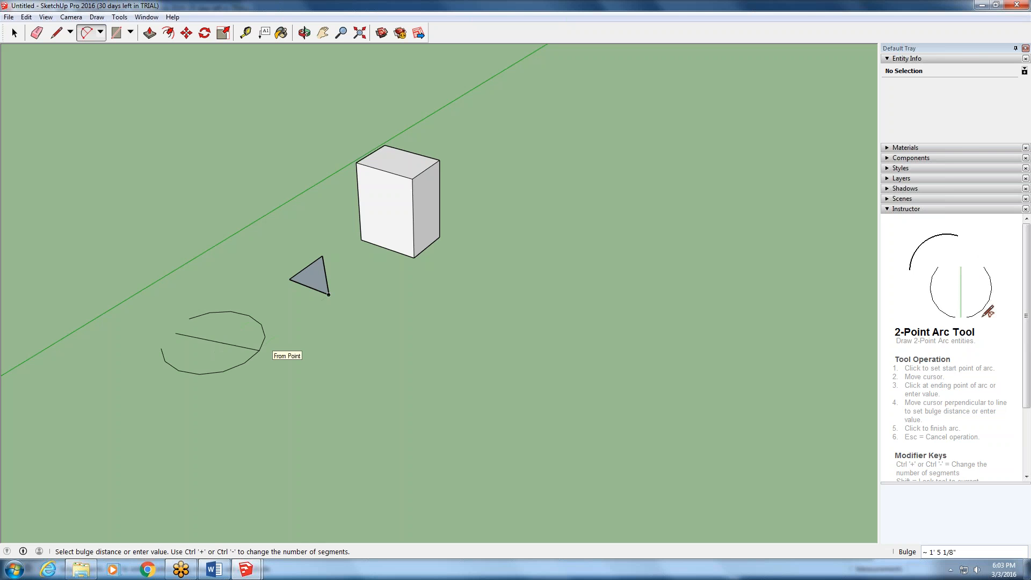
{"action": "left_click", "coordinate": [260, 360]}
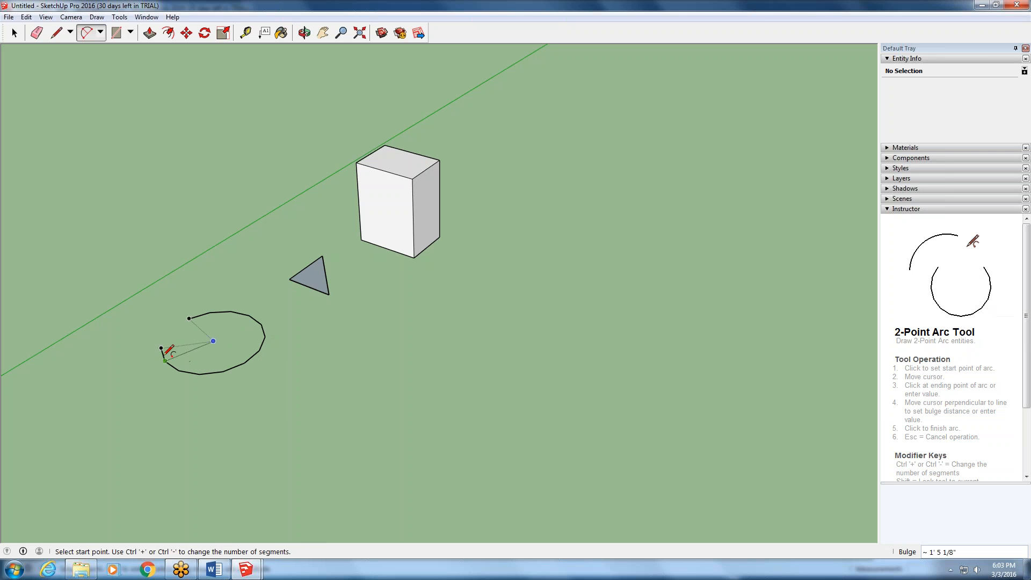
- Examine the arc's straight segments and open ends up close, and review its properties and available commands with the arc selected
{"action": "scroll", "coordinate": [265, 349], "scroll_direction": "down", "scroll_amount": 1}
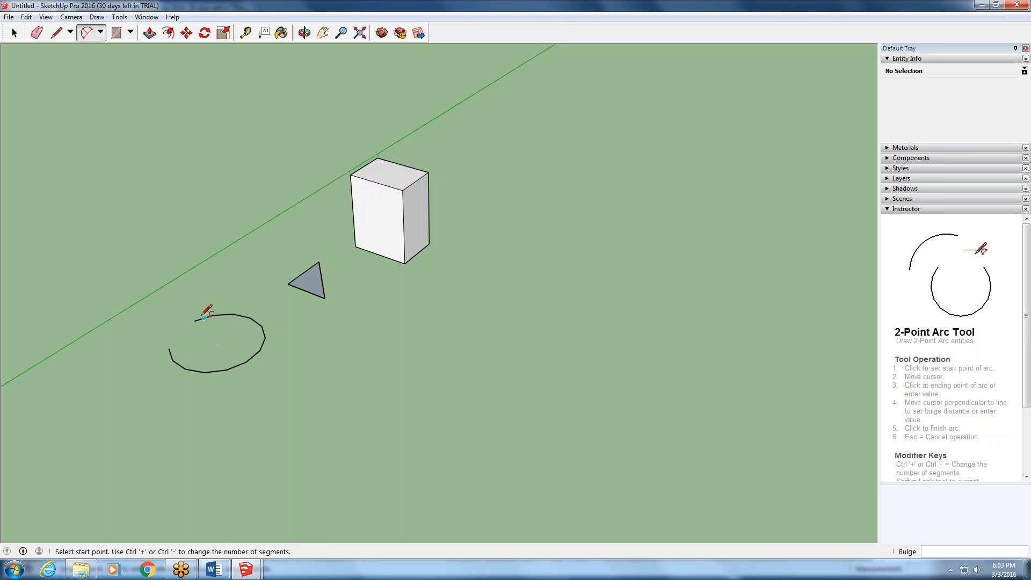
{"action": "scroll", "coordinate": [182, 370], "scroll_direction": "up", "scroll_amount": 2}
{"action": "scroll", "coordinate": [186, 369], "scroll_direction": "up", "scroll_amount": 4}
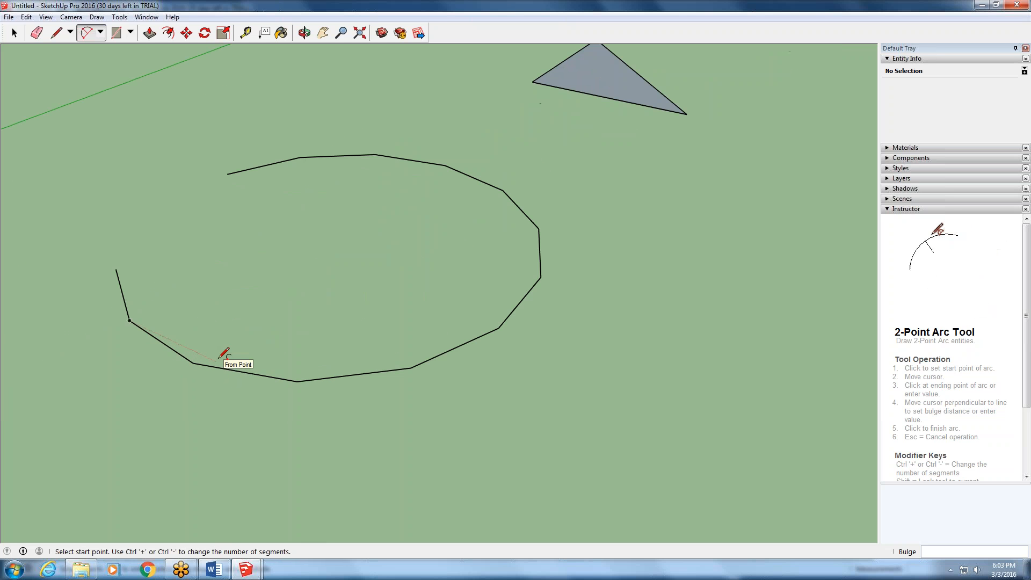
{"action": "scroll", "coordinate": [220, 358], "scroll_direction": "up", "scroll_amount": 2}
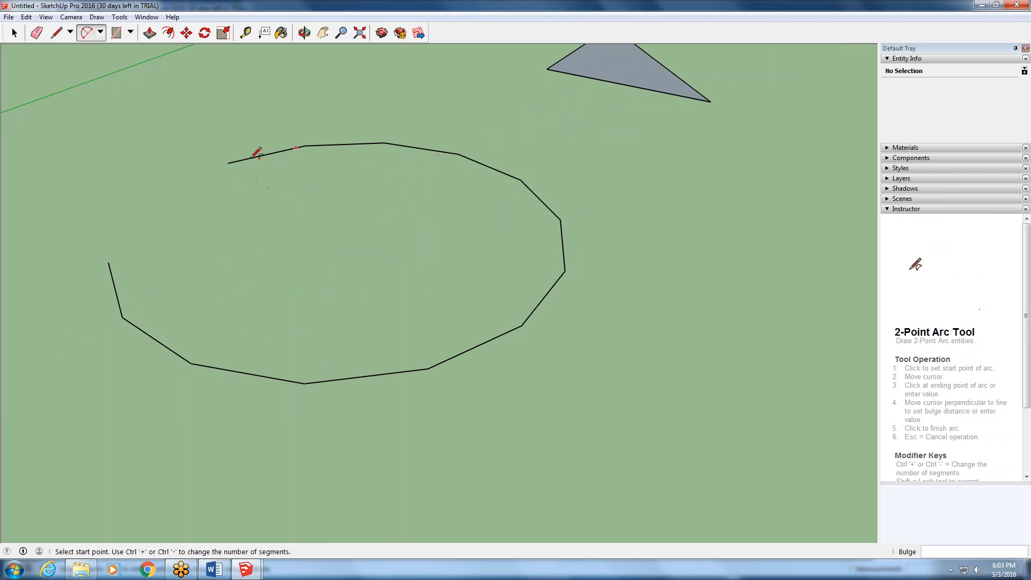
{"action": "scroll", "coordinate": [336, 270], "scroll_direction": "down", "scroll_amount": 2}
{"action": "scroll", "coordinate": [335, 273], "scroll_direction": "down", "scroll_amount": 5}
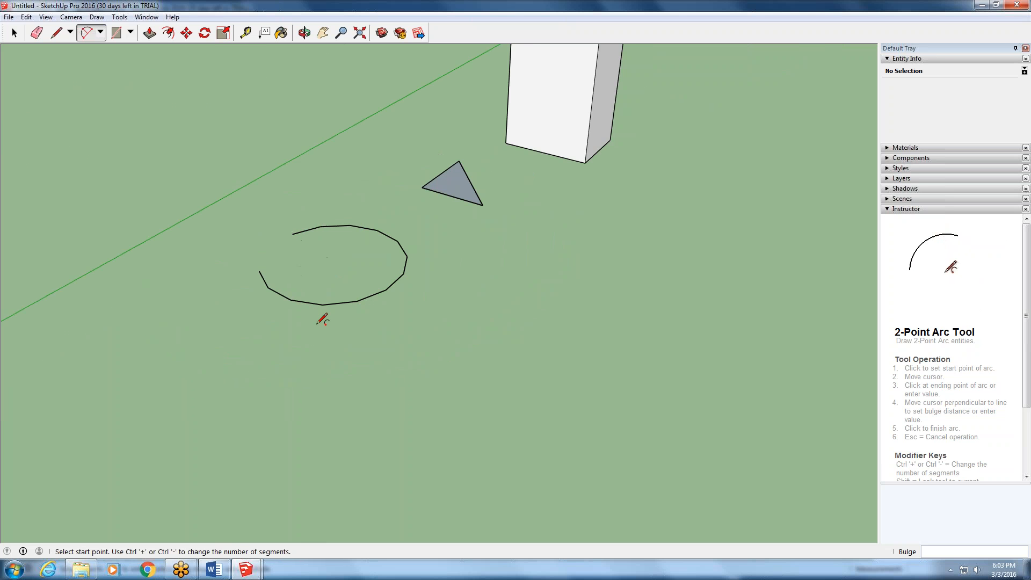
{"action": "left_click", "coordinate": [14, 34]}
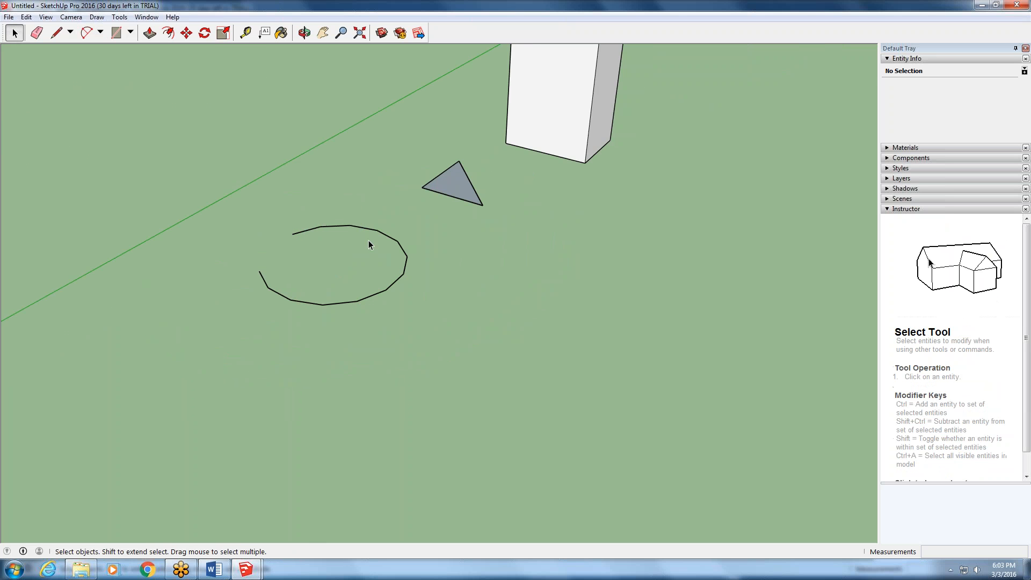
{"action": "left_click", "coordinate": [378, 236]}
{"action": "right_click", "coordinate": [378, 234]}
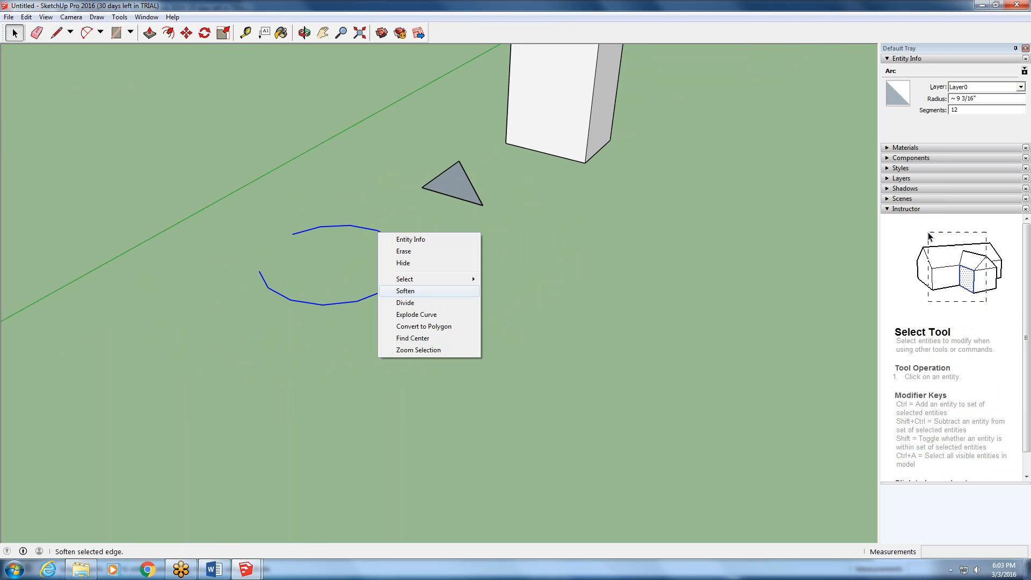
{"action": "left_click", "coordinate": [374, 314]}
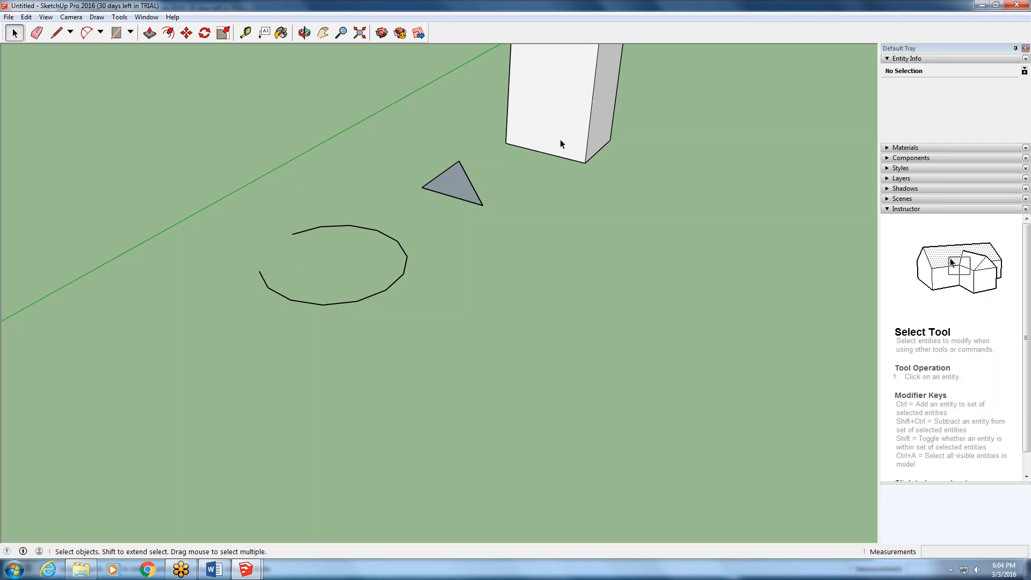
- Draw a 24-sided circle on the ground next to the open arc with the Circle tool
{"action": "middle_click_drag", "start_coordinate": [546, 148], "coordinate": [632, 148]}
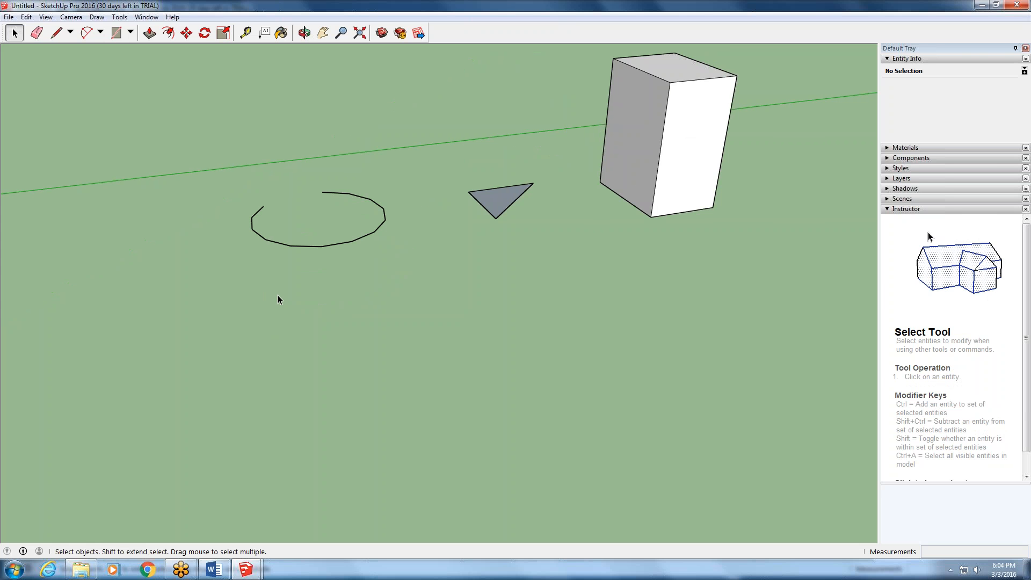
{"action": "middle_click_drag", "start_coordinate": [166, 304], "coordinate": [343, 359]}
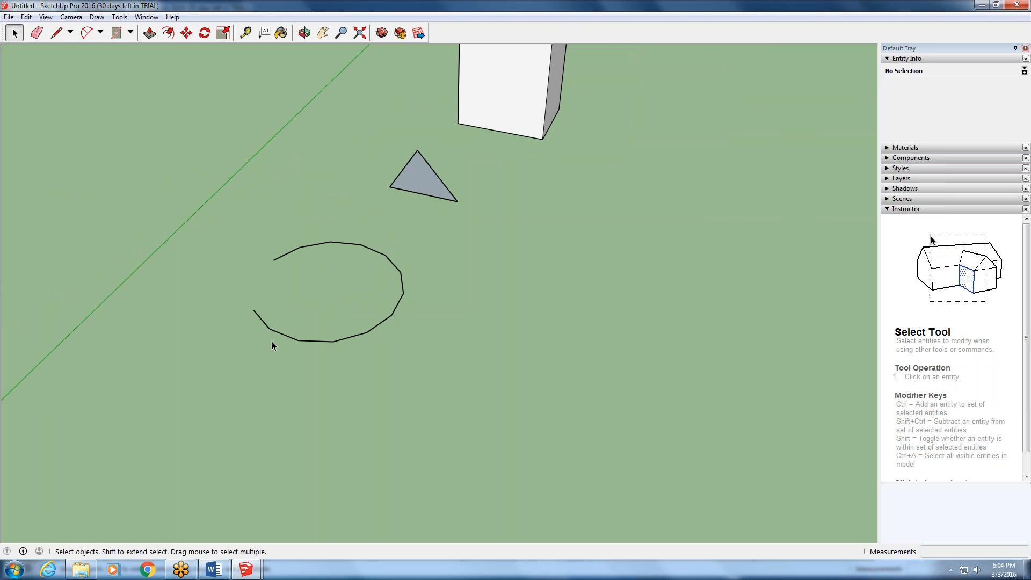
{"action": "scroll", "coordinate": [291, 331], "scroll_direction": "up", "scroll_amount": 2}
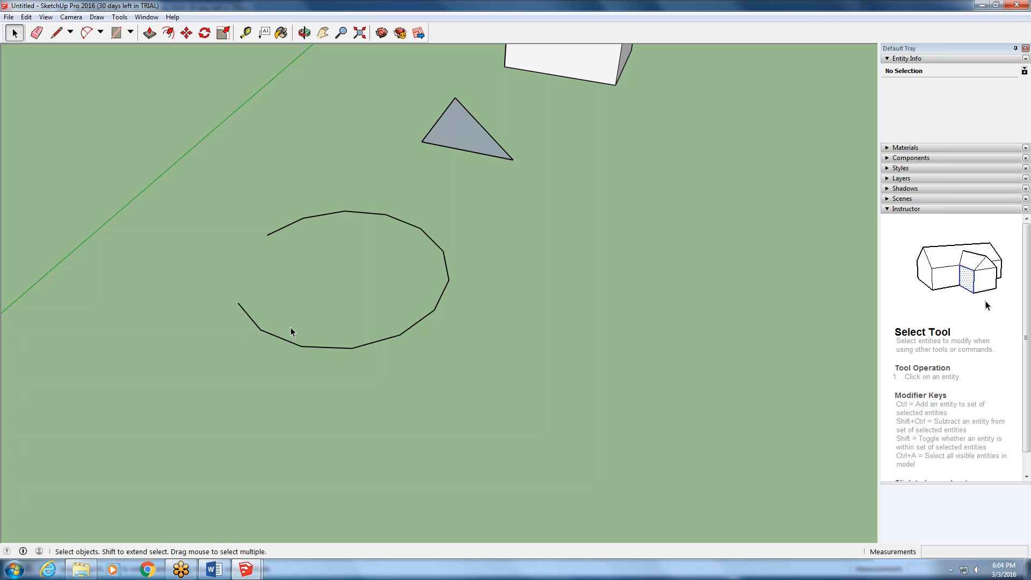
{"action": "scroll", "coordinate": [291, 331], "scroll_direction": "down", "scroll_amount": 1}
{"action": "scroll", "coordinate": [290, 328], "scroll_direction": "down", "scroll_amount": 1}
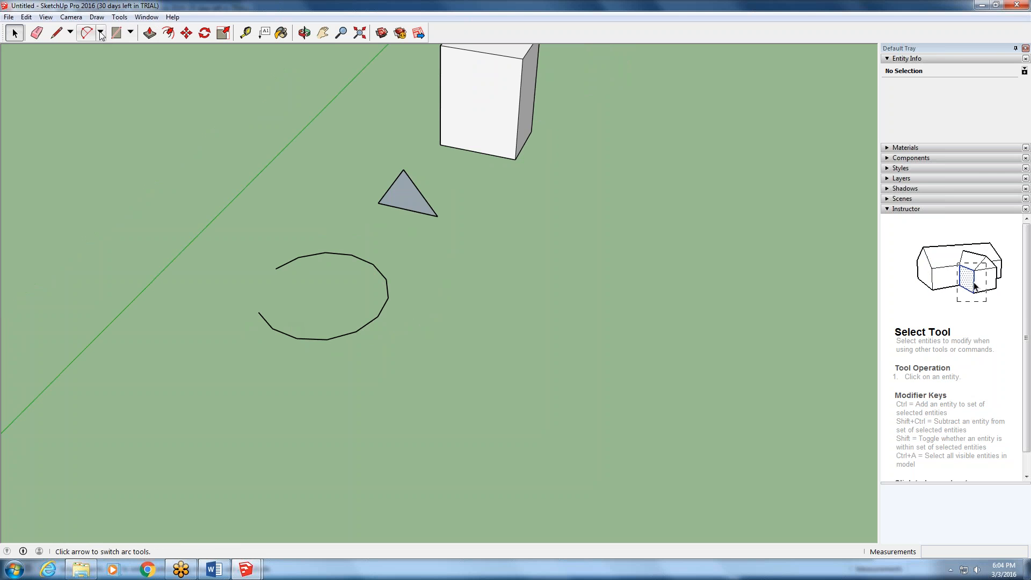
{"action": "left_click", "coordinate": [131, 33]}
{"action": "left_click", "coordinate": [134, 73]}
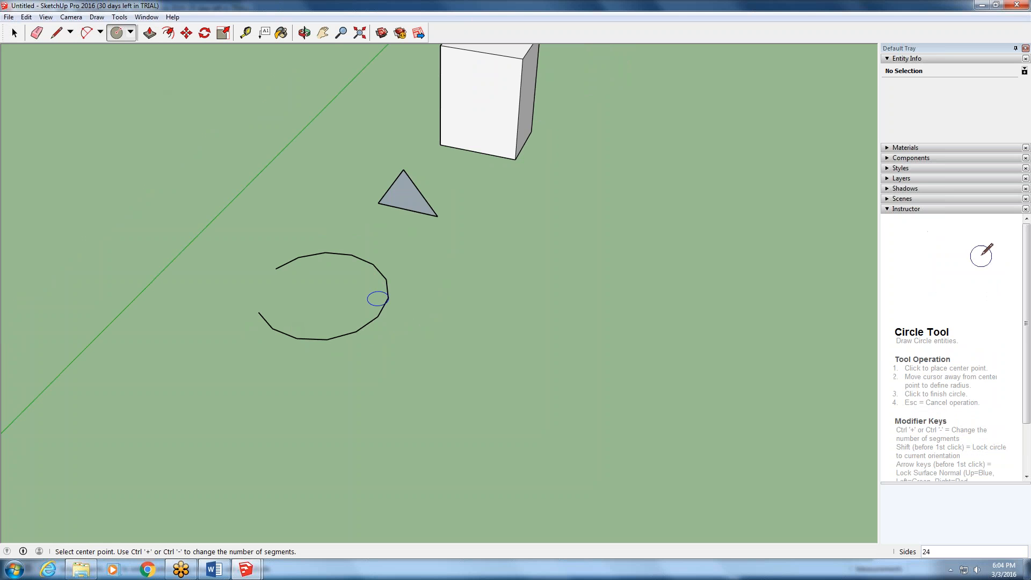
{"action": "left_click", "coordinate": [483, 367]}
{"action": "left_click", "coordinate": [525, 312]}
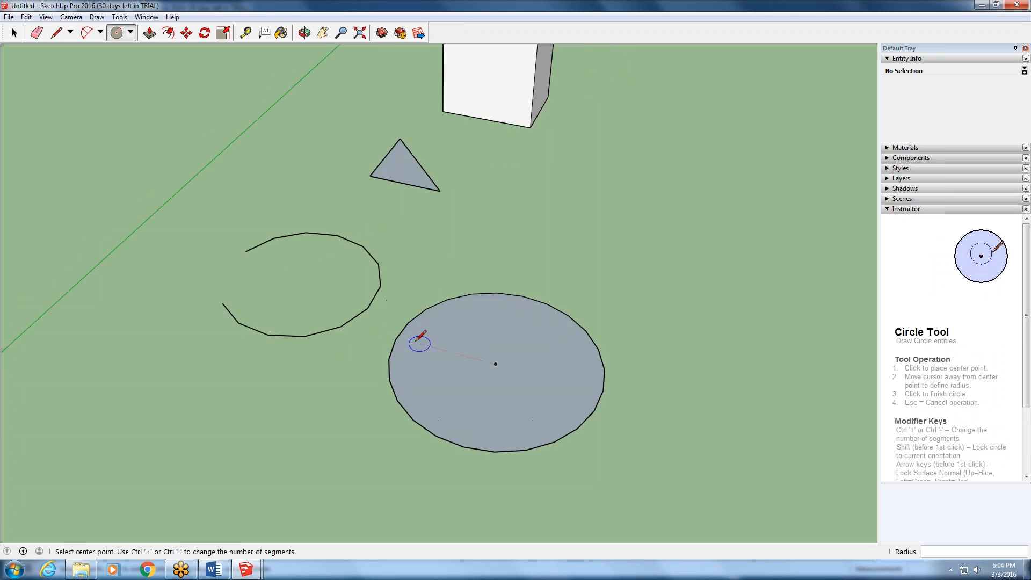
{"action": "scroll", "coordinate": [416, 339], "scroll_direction": "up", "scroll_amount": 3}
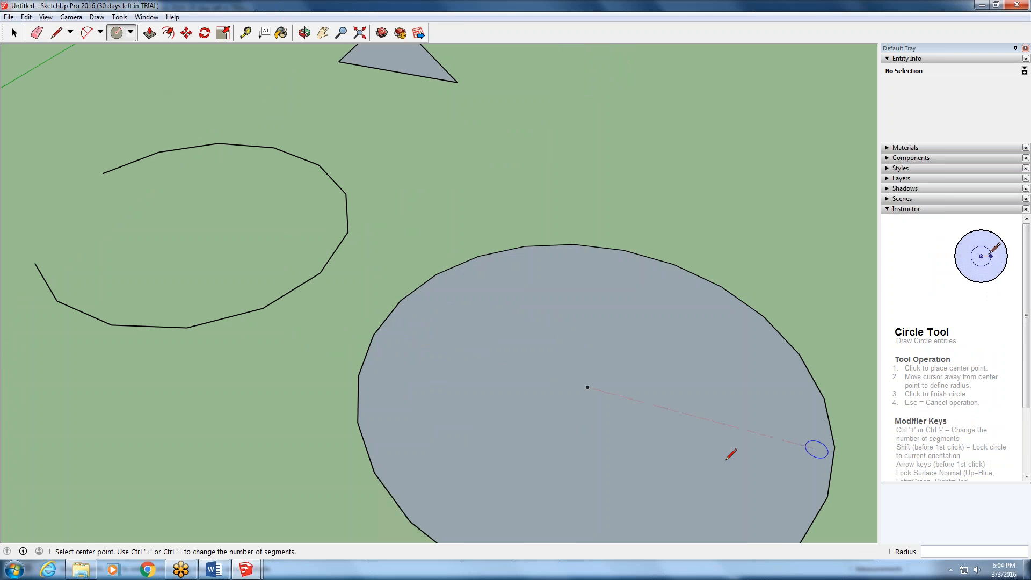
- Look over the box, triangle, open arc and circle from several angles and browse the available menu commands
{"action": "scroll", "coordinate": [717, 452], "scroll_direction": "down", "scroll_amount": 5}
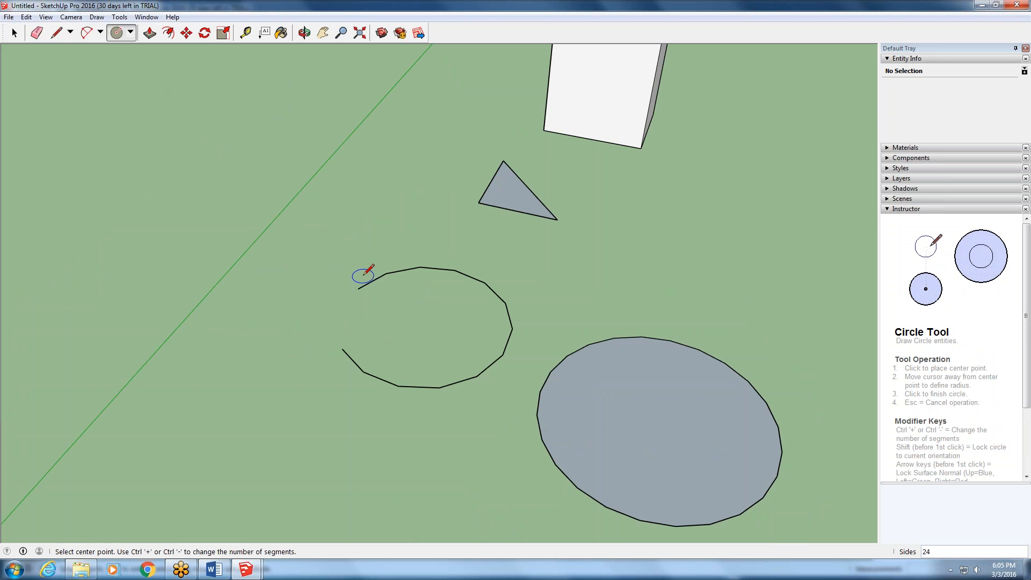
{"action": "scroll", "coordinate": [408, 265], "scroll_direction": "down", "scroll_amount": 3}
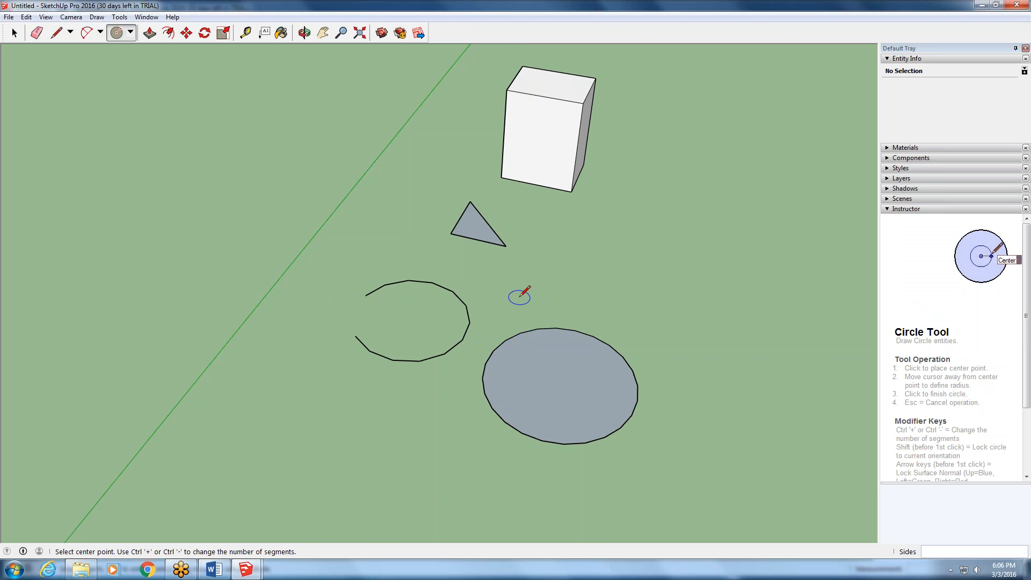
{"action": "middle_click_drag", "start_coordinate": [530, 357], "coordinate": [522, 364]}
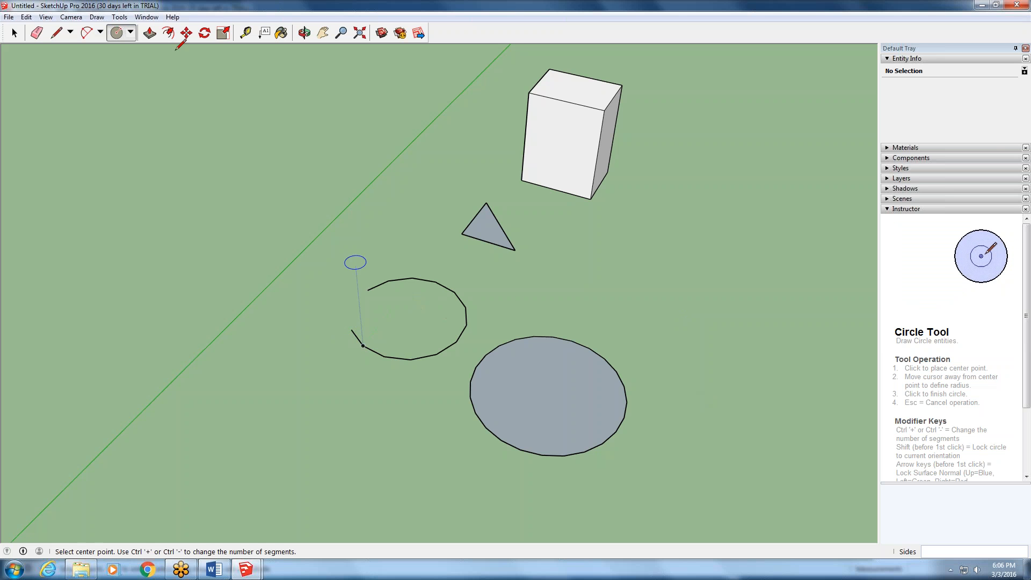
{"action": "left_click", "coordinate": [102, 18]}
{"action": "mouse_move", "coordinate": [143, 20]}
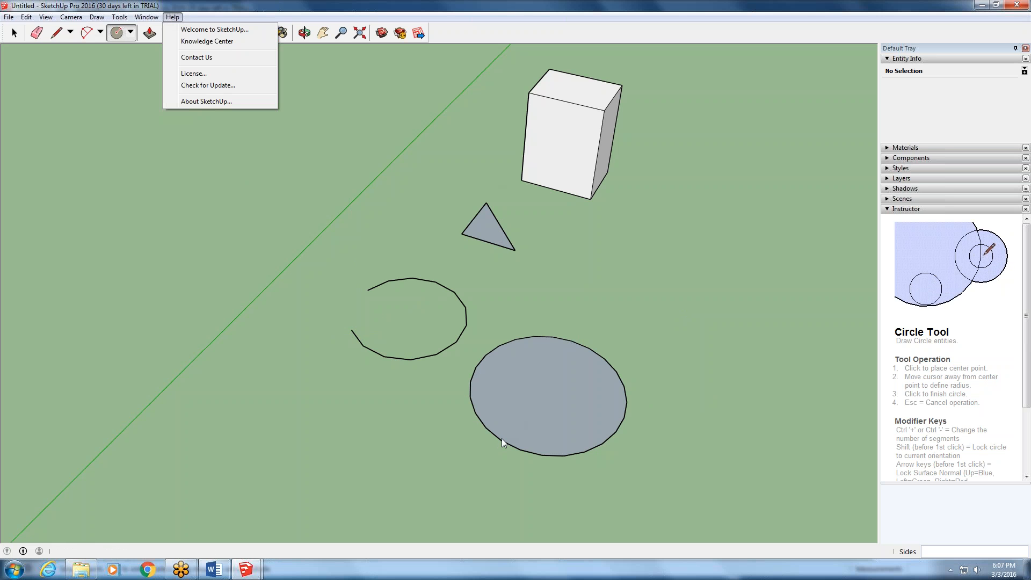
{"action": "left_click", "coordinate": [487, 316]}
{"action": "middle_click_drag", "start_coordinate": [491, 309], "coordinate": [398, 172]}
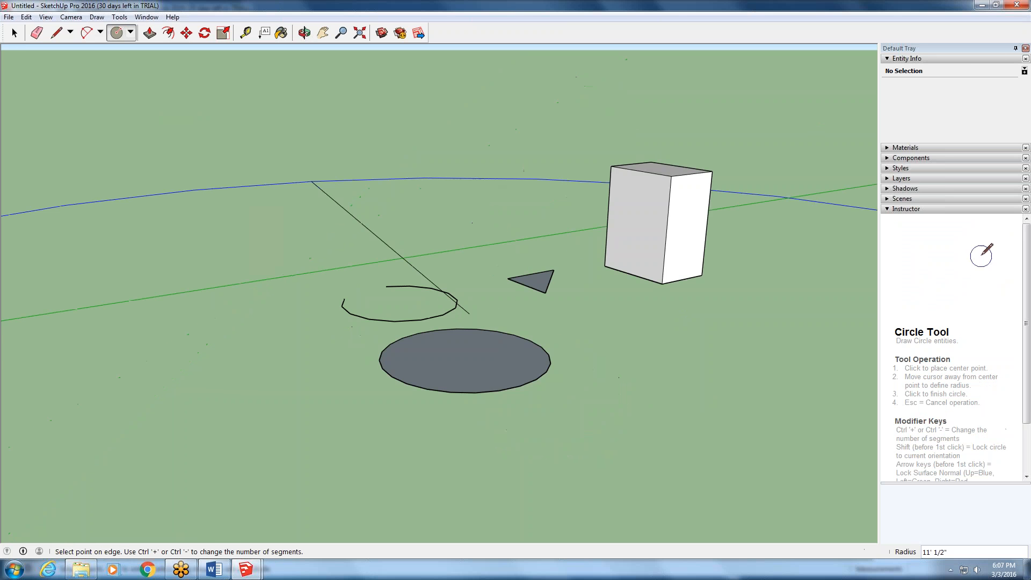
{"action": "key", "text": "Escape"}
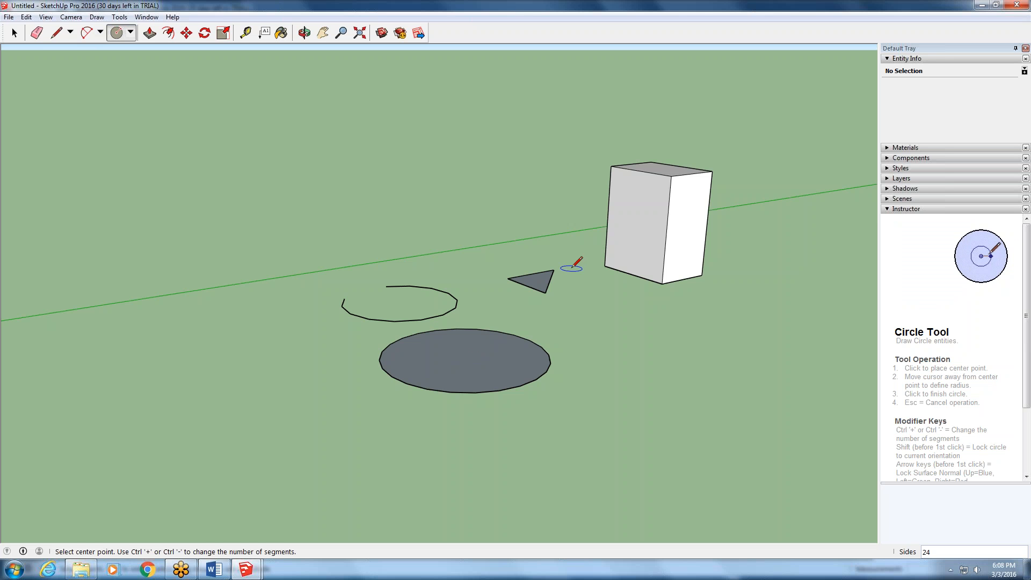
{"action": "middle_click_drag", "start_coordinate": [571, 267], "coordinate": [197, 308]}
{"action": "scroll", "coordinate": [197, 309], "scroll_direction": "down", "scroll_amount": 2}
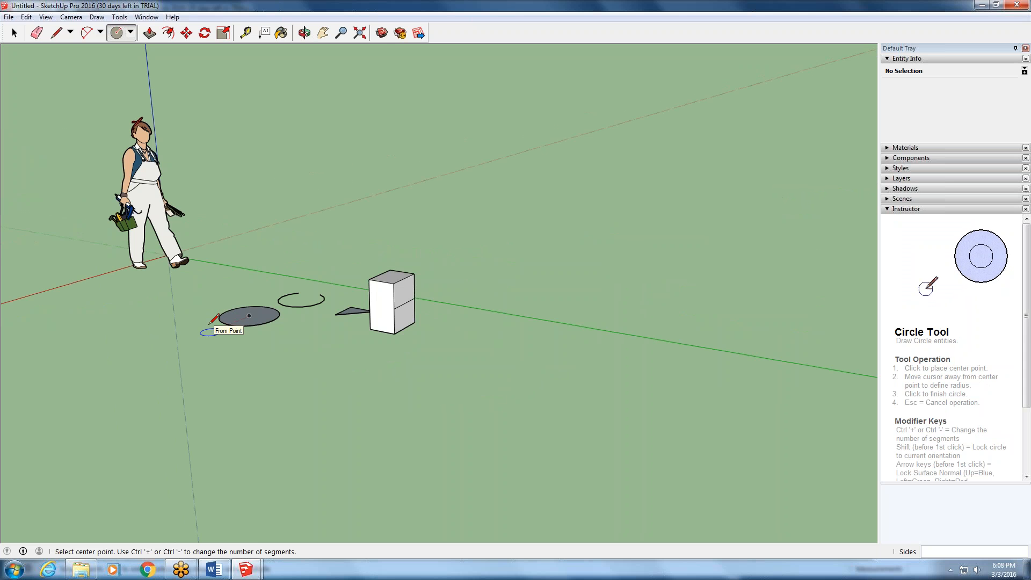
{"action": "middle_click_drag", "start_coordinate": [210, 322], "coordinate": [512, 358]}
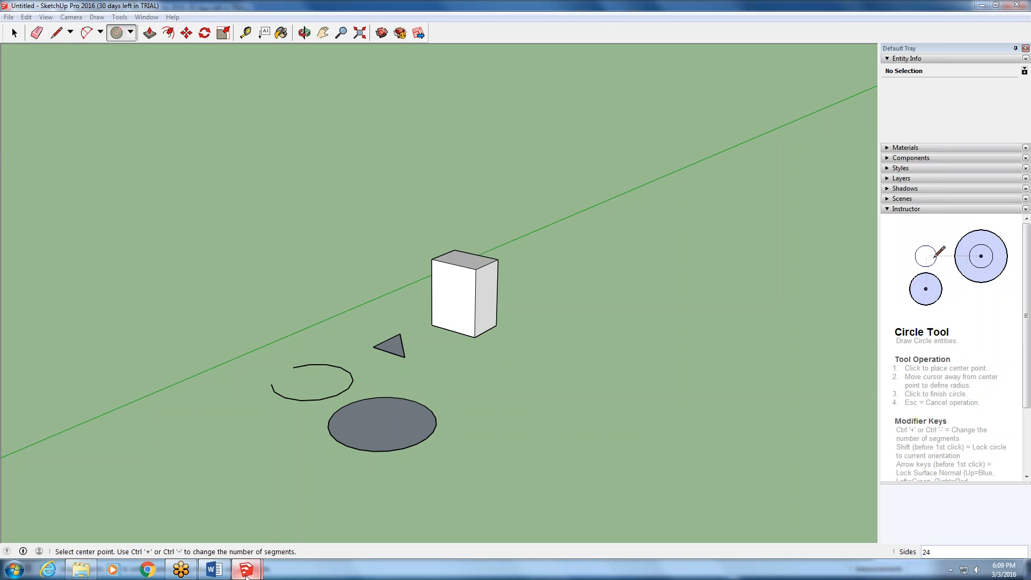
- Switch to the BOATHOUSE SketchUp Model file and examine the house interior down to the kitchen base cabinets
{"action": "mouse_move", "coordinate": [244, 570]}
{"action": "left_click", "coordinate": [308, 507]}
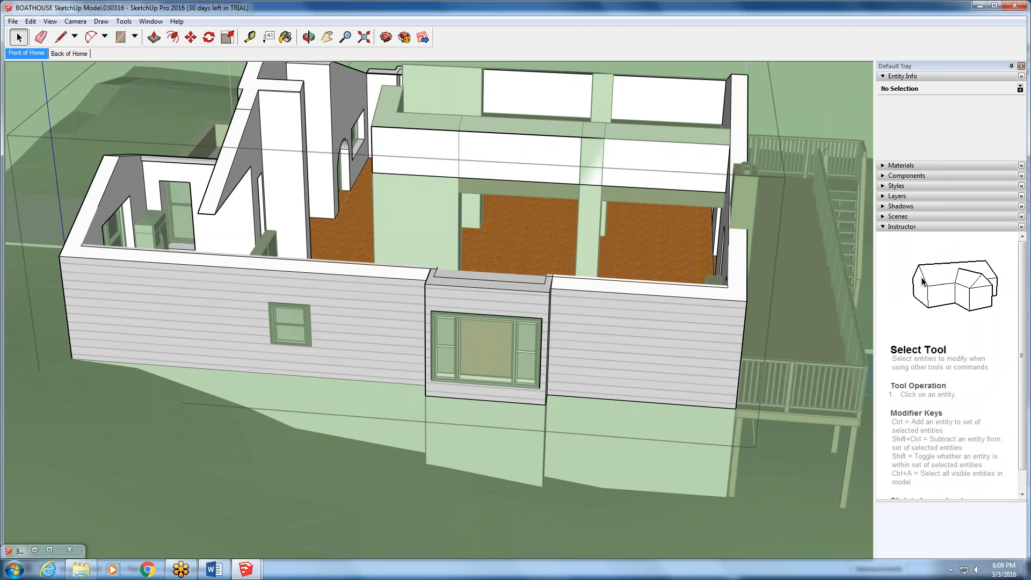
{"action": "middle_click_drag", "start_coordinate": [529, 236], "coordinate": [888, 299]}
{"action": "scroll", "coordinate": [505, 470], "scroll_direction": "up", "scroll_amount": 6}
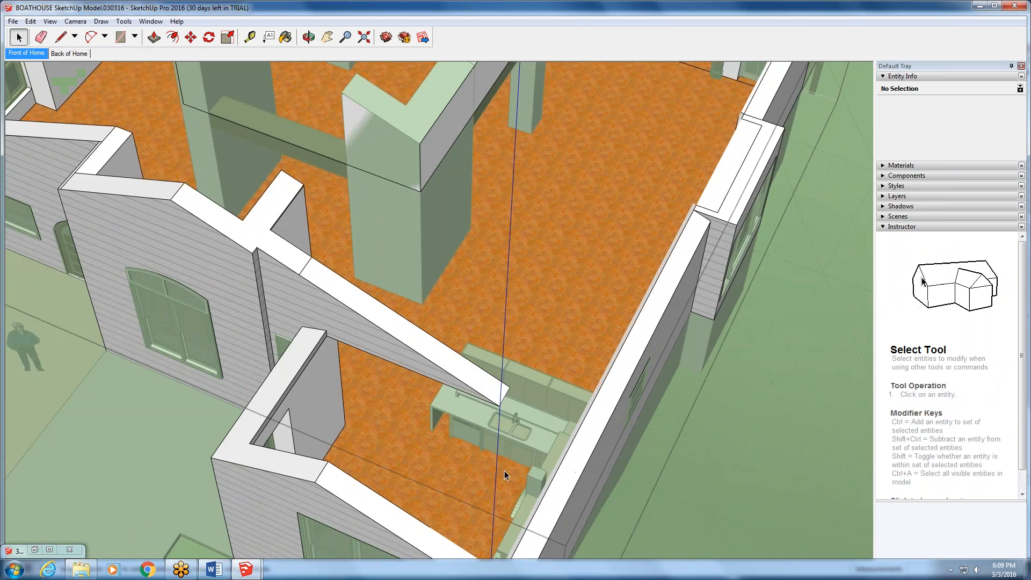
{"action": "scroll", "coordinate": [506, 476], "scroll_direction": "up", "scroll_amount": 3}
{"action": "scroll", "coordinate": [505, 475], "scroll_direction": "up", "scroll_amount": 2}
{"action": "middle_click_drag", "start_coordinate": [506, 475], "coordinate": [759, 360]}
{"action": "scroll", "coordinate": [430, 379], "scroll_direction": "down", "scroll_amount": 4}
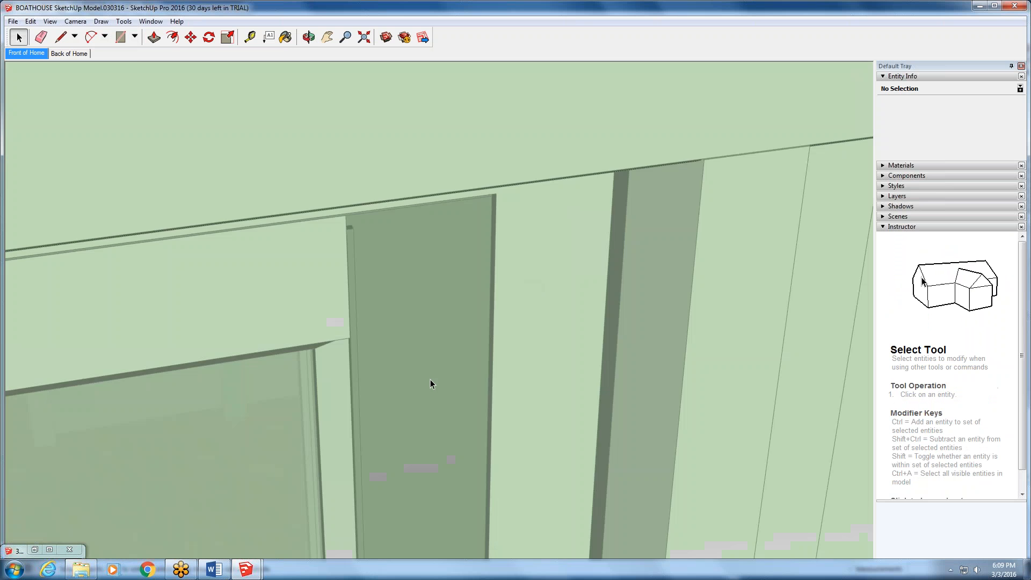
{"action": "scroll", "coordinate": [388, 426], "scroll_direction": "down", "scroll_amount": 5}
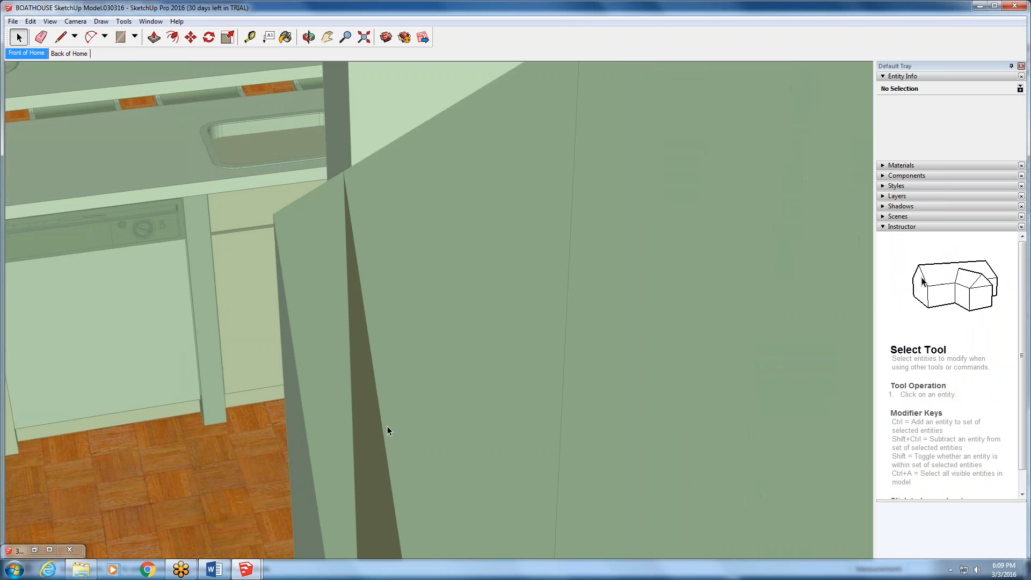
{"action": "scroll", "coordinate": [387, 426], "scroll_direction": "down", "scroll_amount": 6}
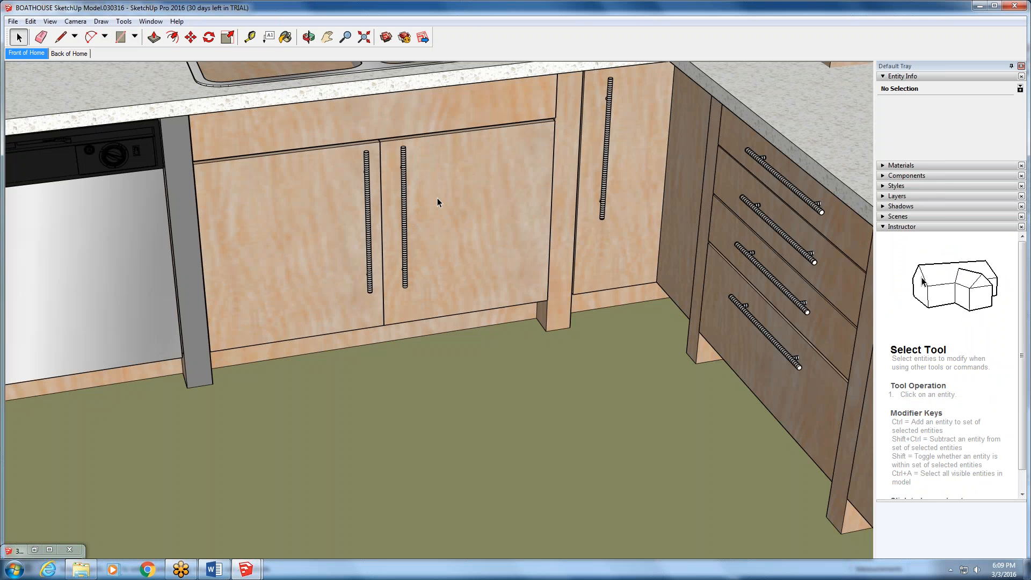
- Open the kitchen cabinet group, review one sink cabinet door's properties and available commands, and select the neighbouring door
{"action": "double_click", "coordinate": [437, 197]}
{"action": "left_click", "coordinate": [437, 198]}
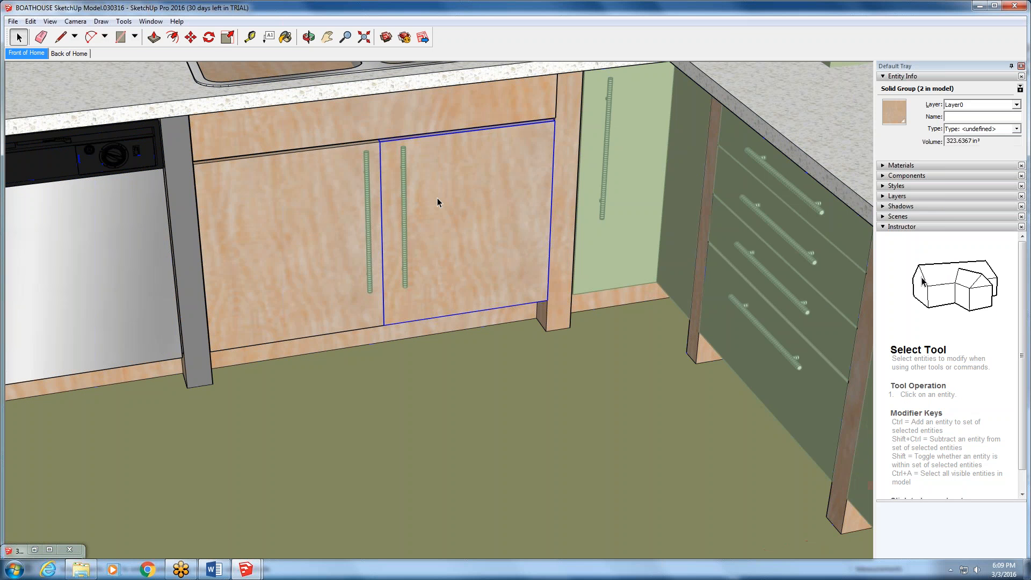
{"action": "right_click", "coordinate": [437, 198]}
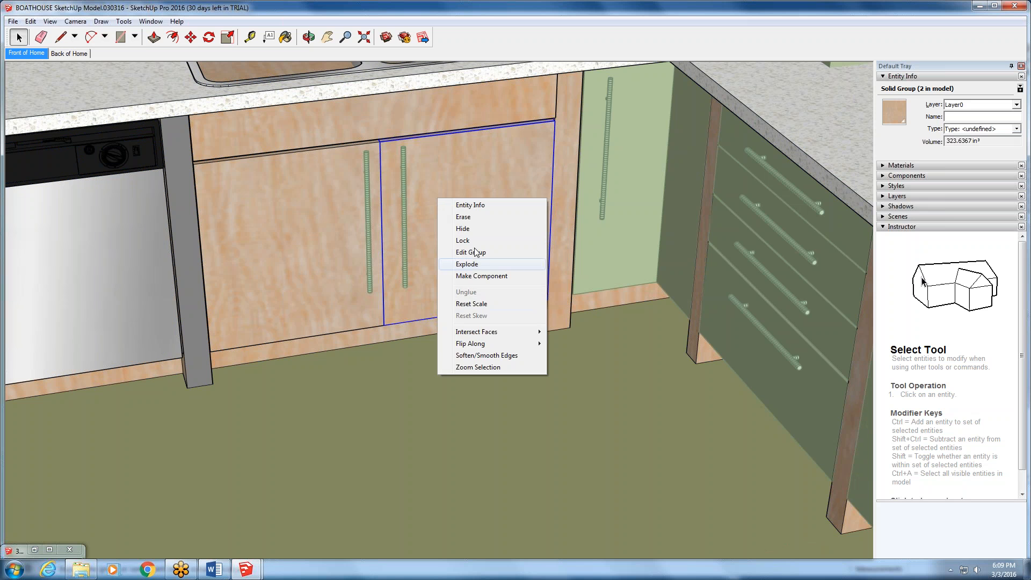
{"action": "left_click", "coordinate": [322, 274]}
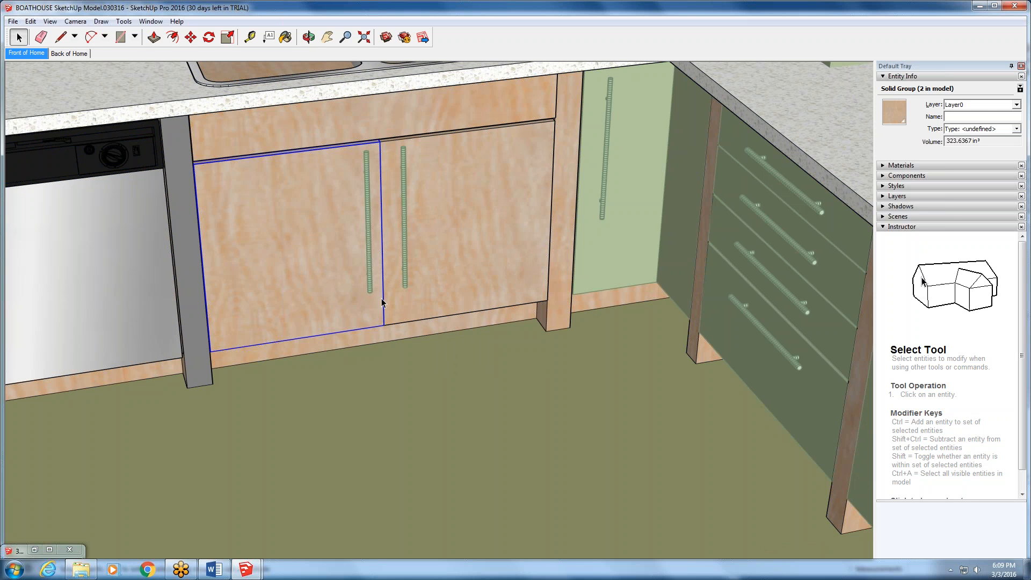
- Leave the cabinet group, view the house from outside, and return to the Untitled drawing
{"action": "scroll", "coordinate": [382, 298], "scroll_direction": "down", "scroll_amount": 3}
{"action": "scroll", "coordinate": [378, 289], "scroll_direction": "down", "scroll_amount": 5}
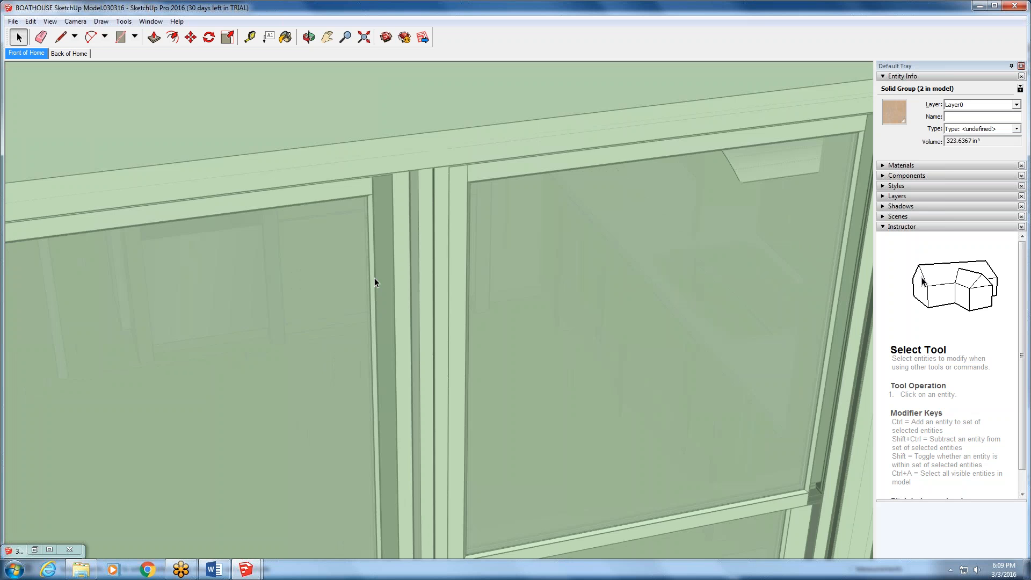
{"action": "scroll", "coordinate": [374, 279], "scroll_direction": "down", "scroll_amount": 8}
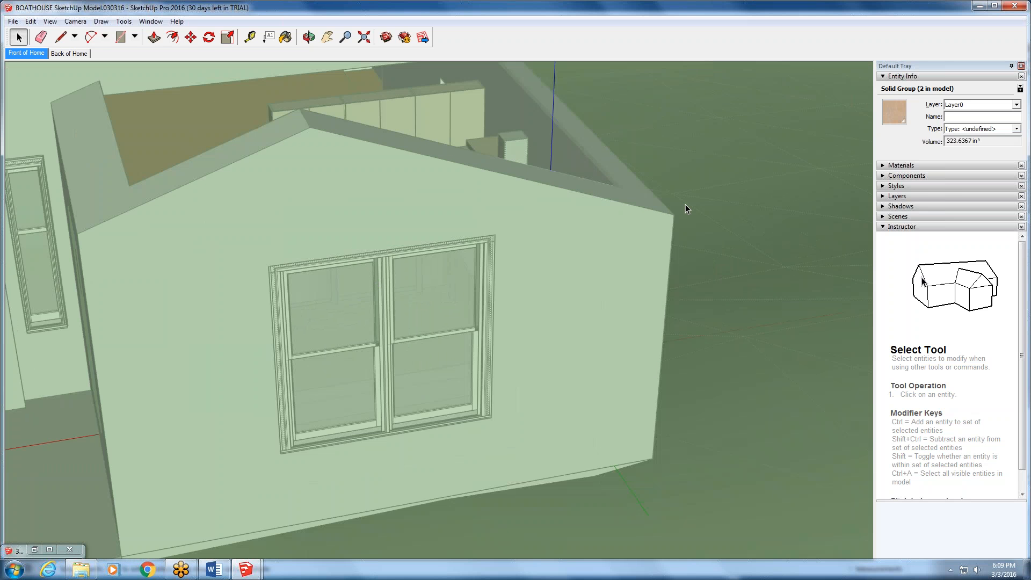
{"action": "left_click", "coordinate": [686, 205]}
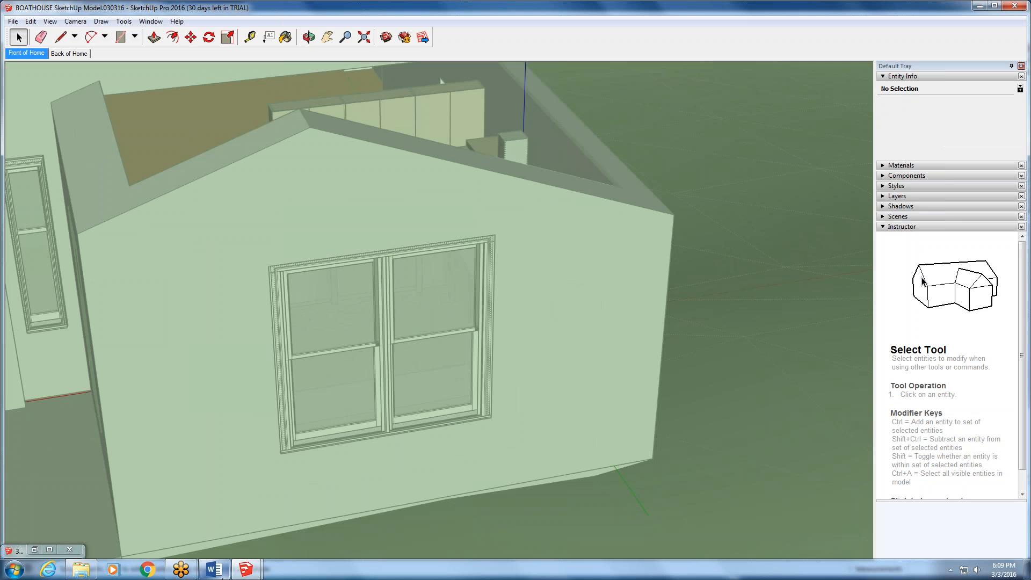
{"action": "mouse_move", "coordinate": [220, 574]}
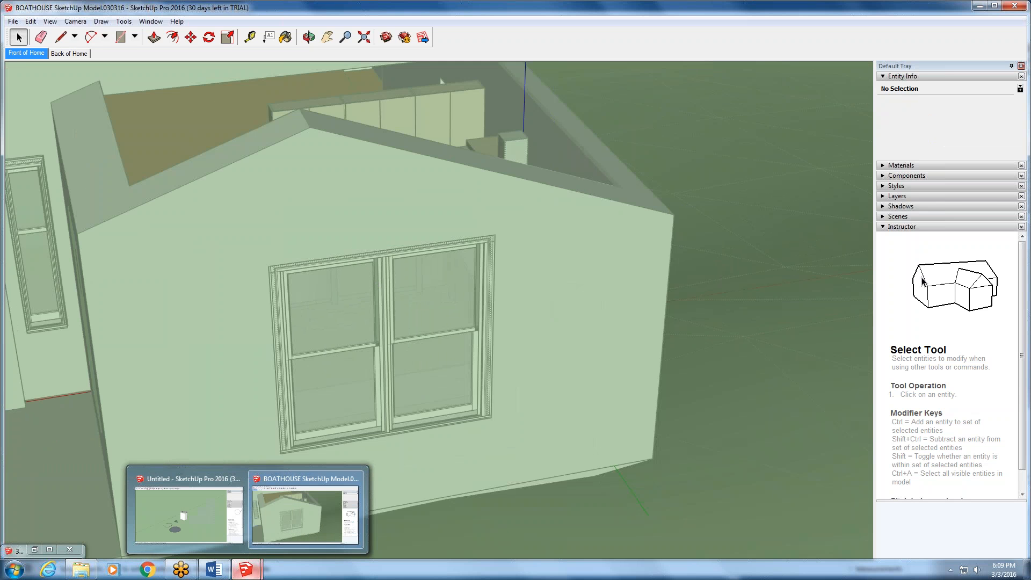
{"action": "left_click", "coordinate": [184, 522]}
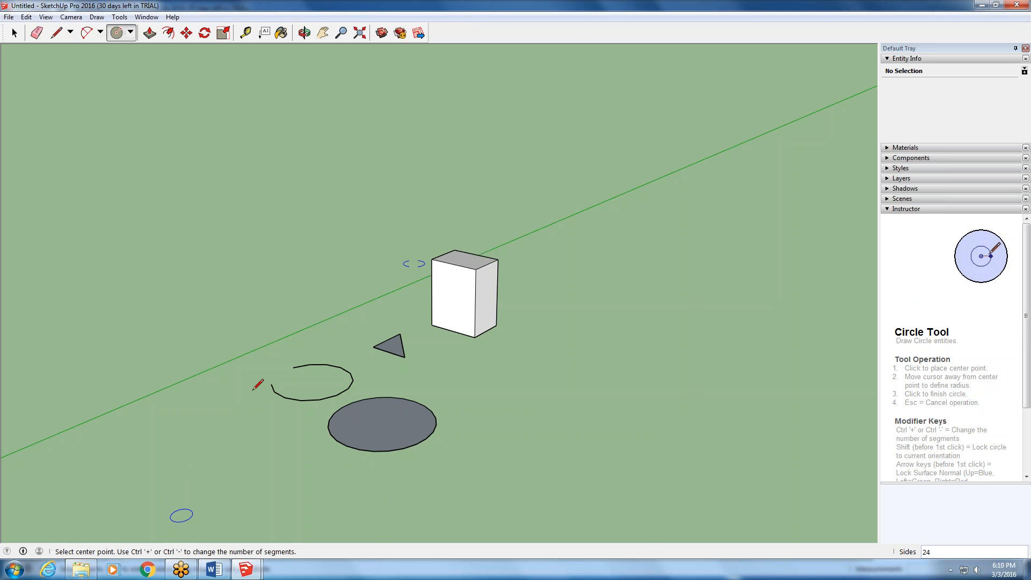
- Undock the Default Tray so that it floats over the drawing window
{"action": "scroll", "coordinate": [414, 291], "scroll_direction": "down", "scroll_amount": 5}
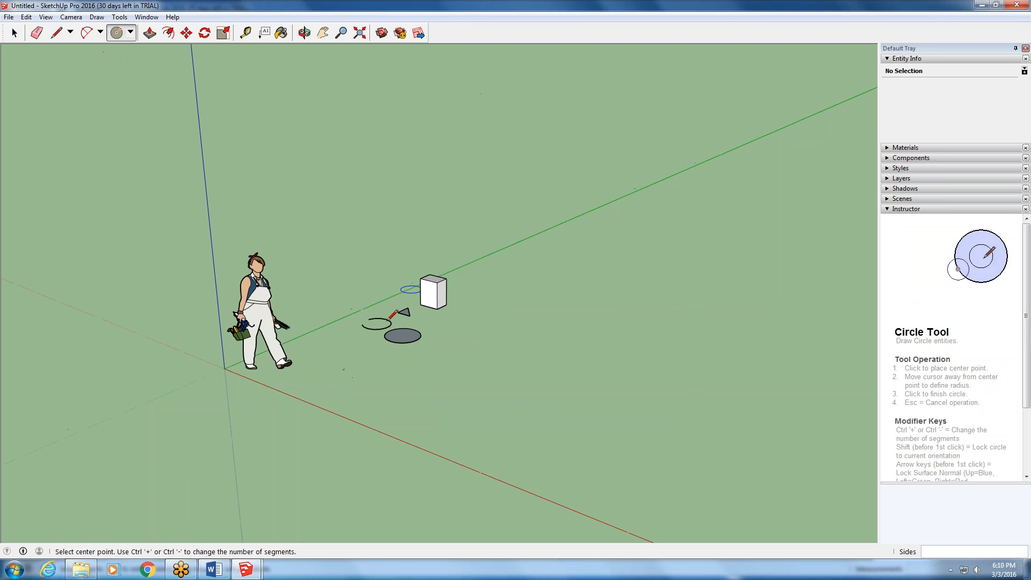
{"action": "middle_click_drag", "start_coordinate": [411, 291], "coordinate": [448, 267]}
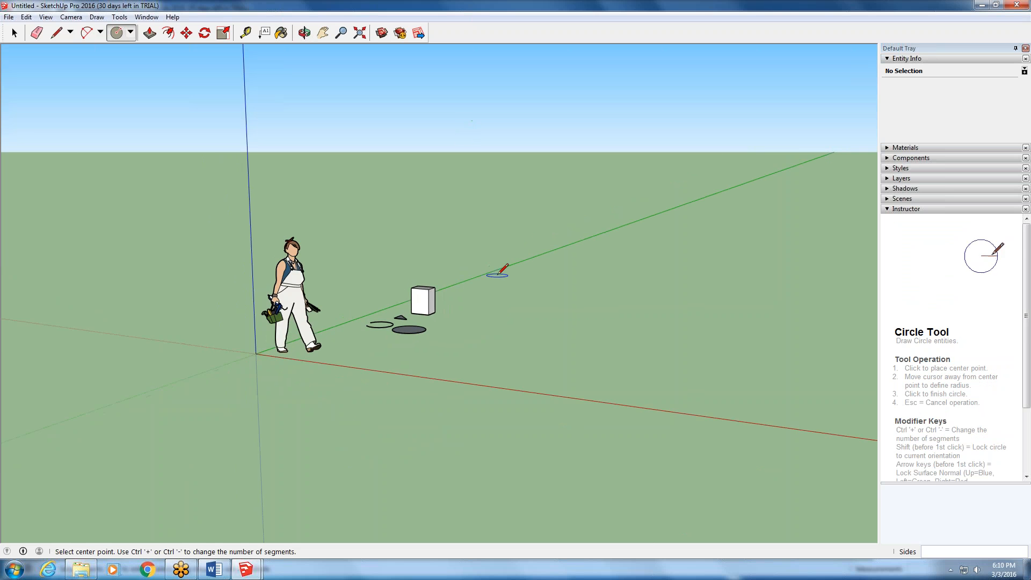
{"action": "scroll", "coordinate": [480, 244], "scroll_direction": "up", "scroll_amount": 3}
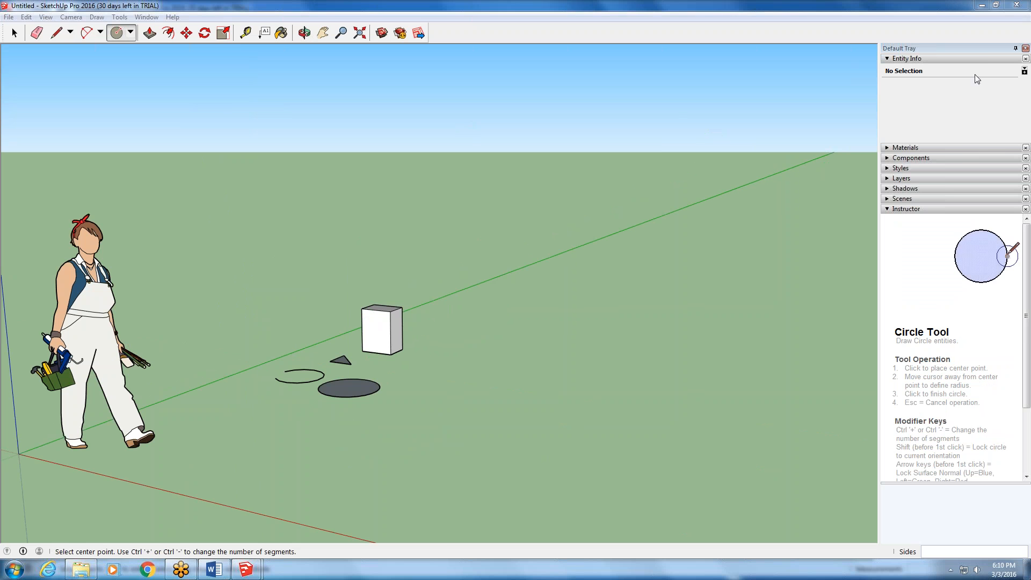
{"action": "left_click", "coordinate": [972, 48]}
{"action": "left_click_drag", "start_coordinate": [972, 47], "coordinate": [974, 49]}
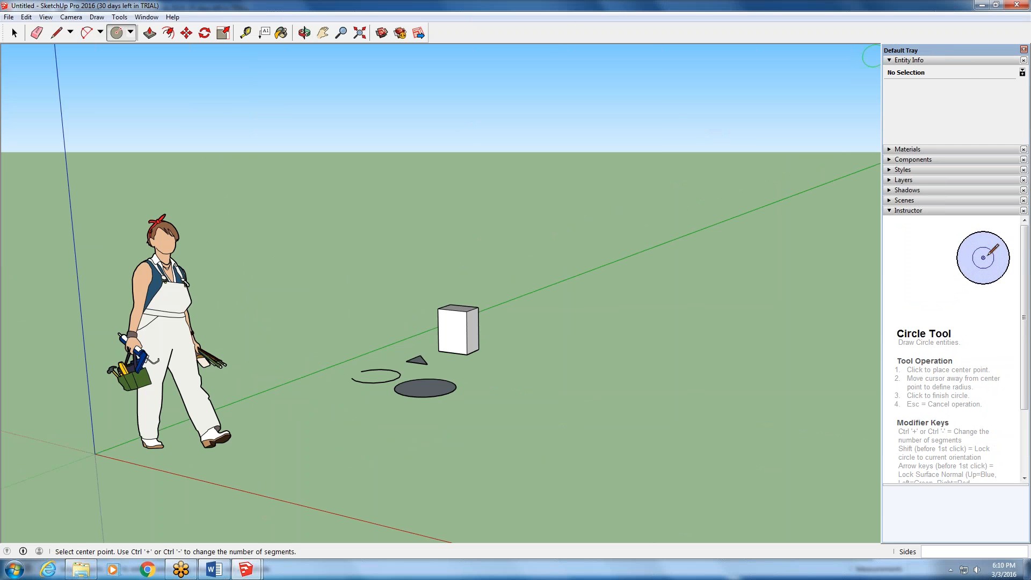
- Show the Layers toolbar and float it over the drawing area
{"action": "right_click", "coordinate": [553, 37]}
{"action": "left_click", "coordinate": [577, 148]}
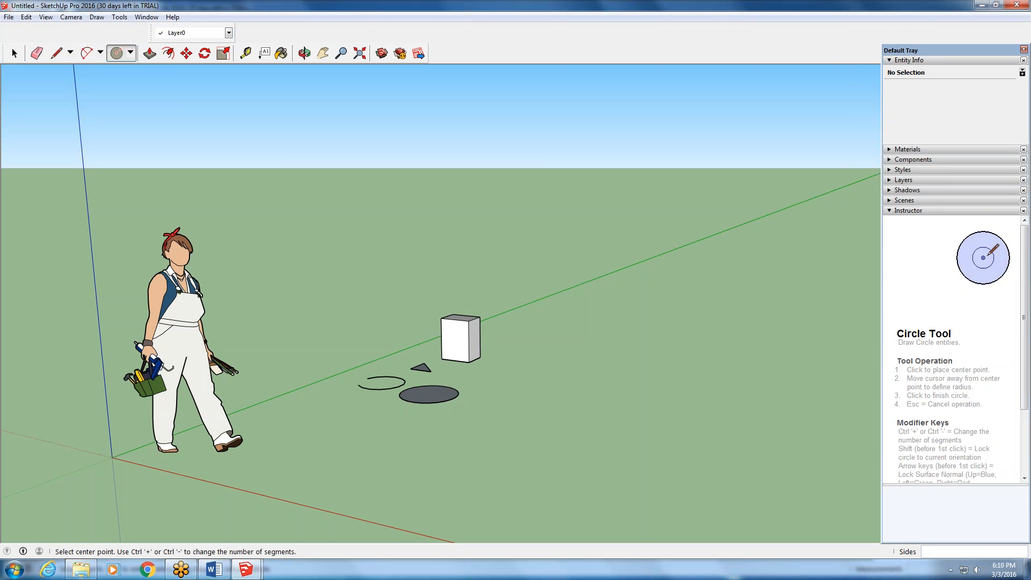
{"action": "left_click_drag", "start_coordinate": [152, 32], "coordinate": [582, 170]}
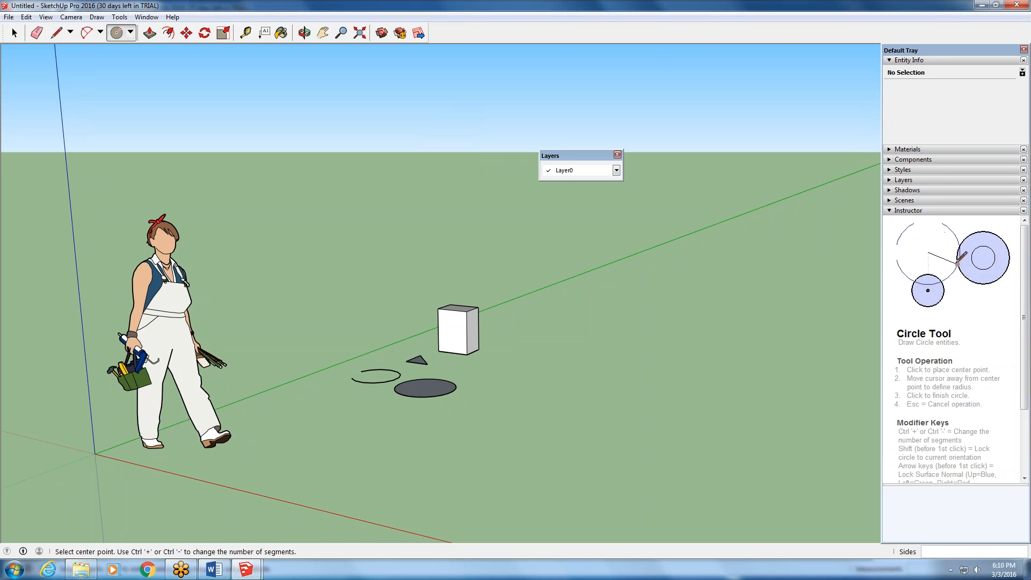
- Demonstrate undocking and re-docking the Getting Started and Layers toolbars, leaving Getting Started docked and Layers floating
{"action": "left_click_drag", "start_coordinate": [6, 33], "coordinate": [97, 143]}
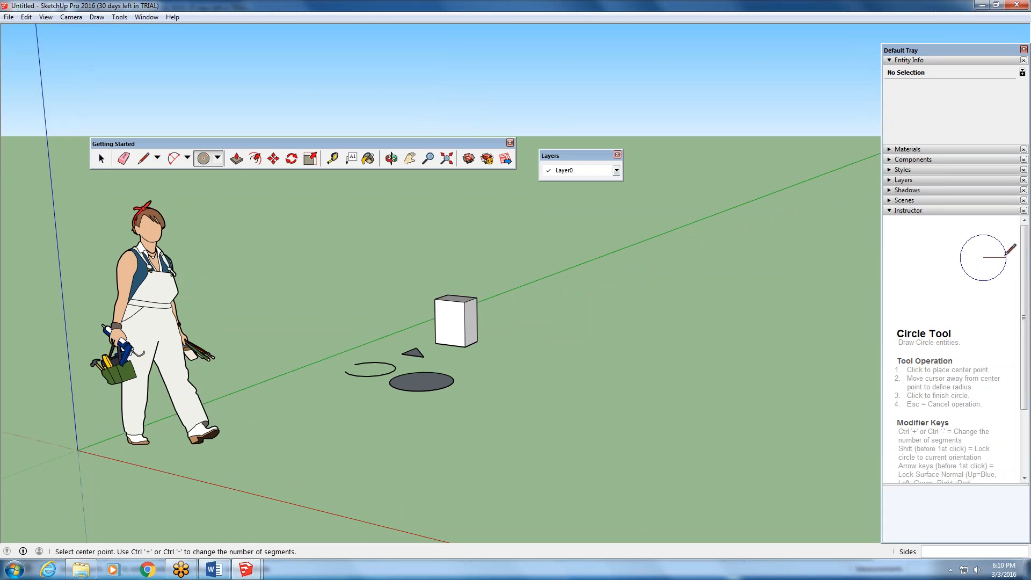
{"action": "left_click_drag", "start_coordinate": [567, 161], "coordinate": [510, 30]}
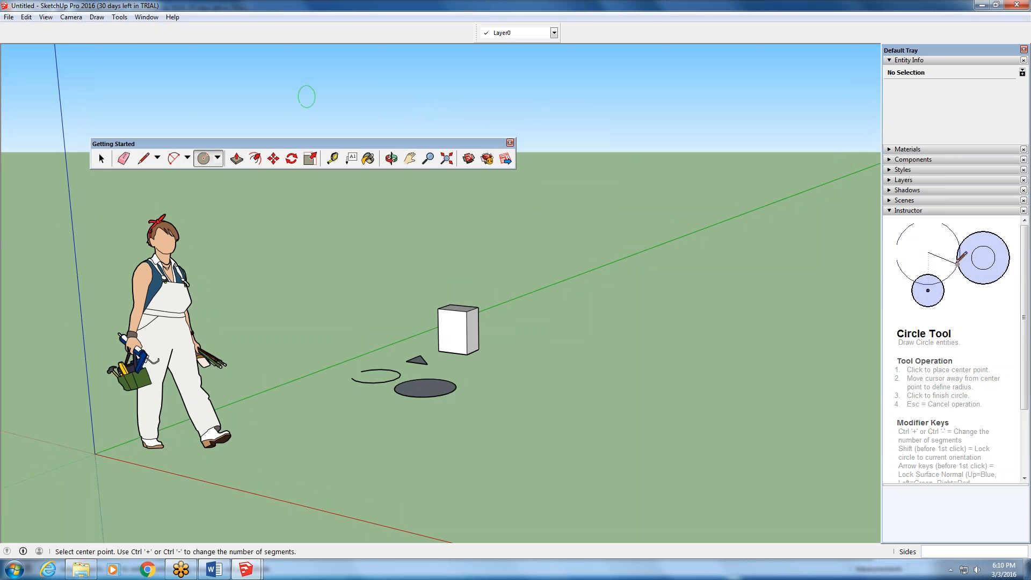
{"action": "left_click_drag", "start_coordinate": [99, 153], "coordinate": [88, 28]}
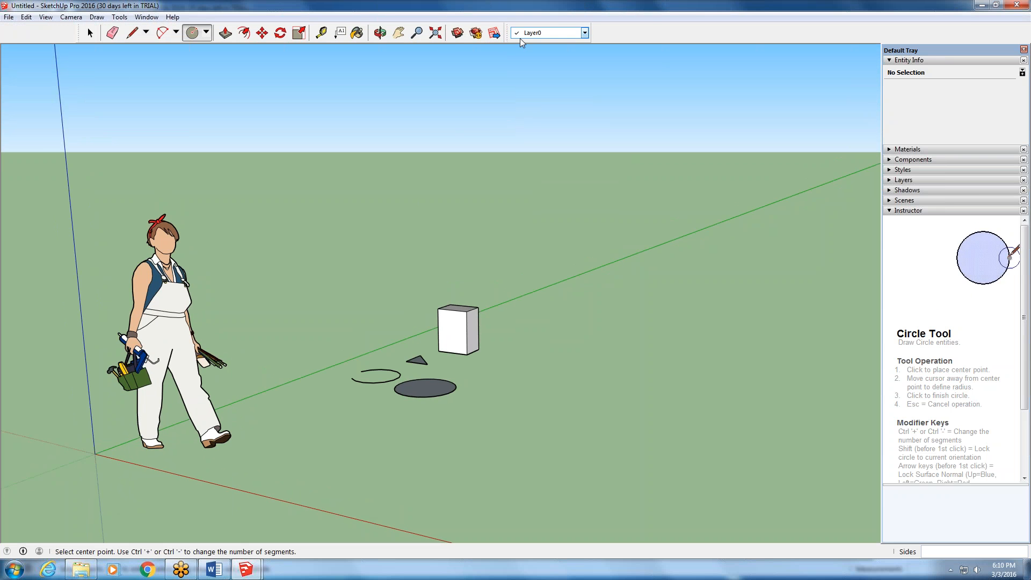
{"action": "left_click_drag", "start_coordinate": [511, 32], "coordinate": [698, 157]}
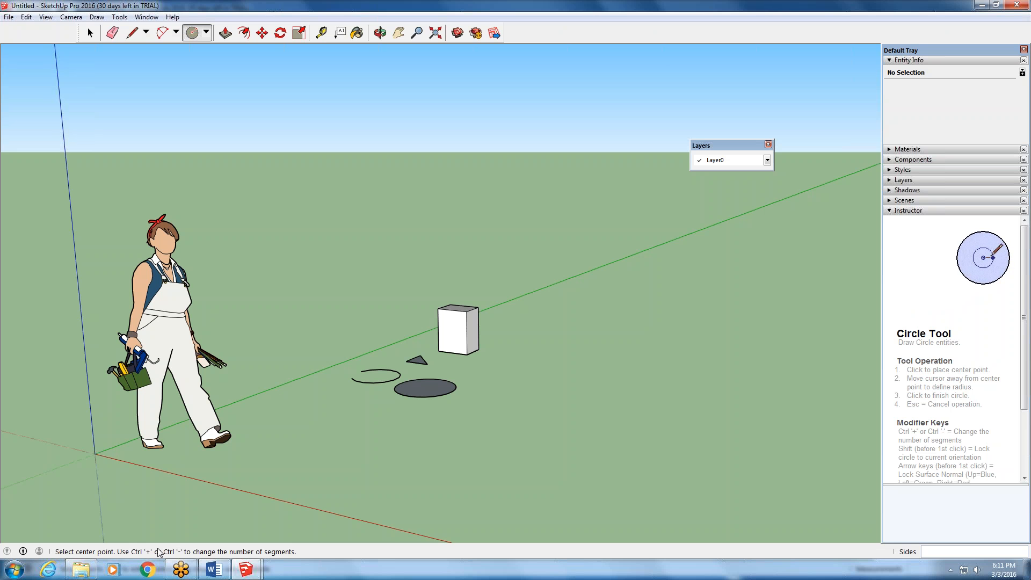
- Draw a second circle on the ground near the standing figure with a radius of about 1' 11 1/2", and leave the Circle tool
{"action": "mouse_move", "coordinate": [25, 555]}
{"action": "left_click", "coordinate": [326, 455]}
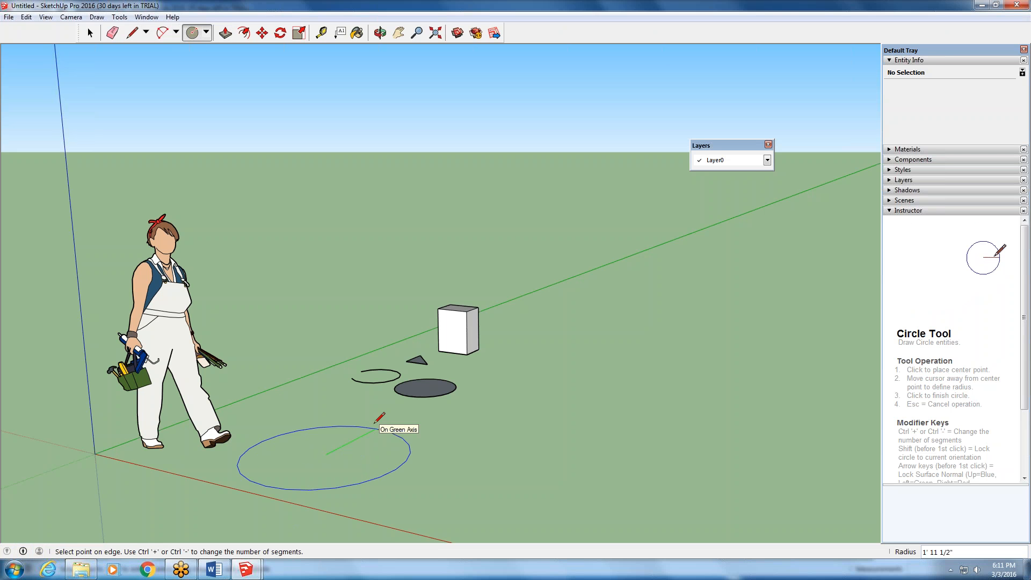
{"action": "left_click", "coordinate": [375, 423]}
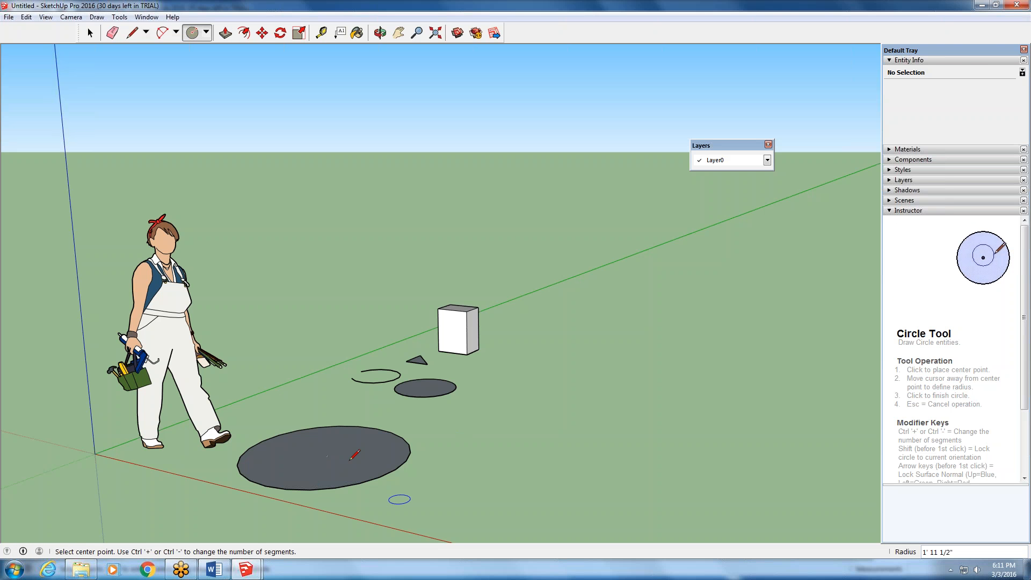
{"action": "key", "text": "Escape"}
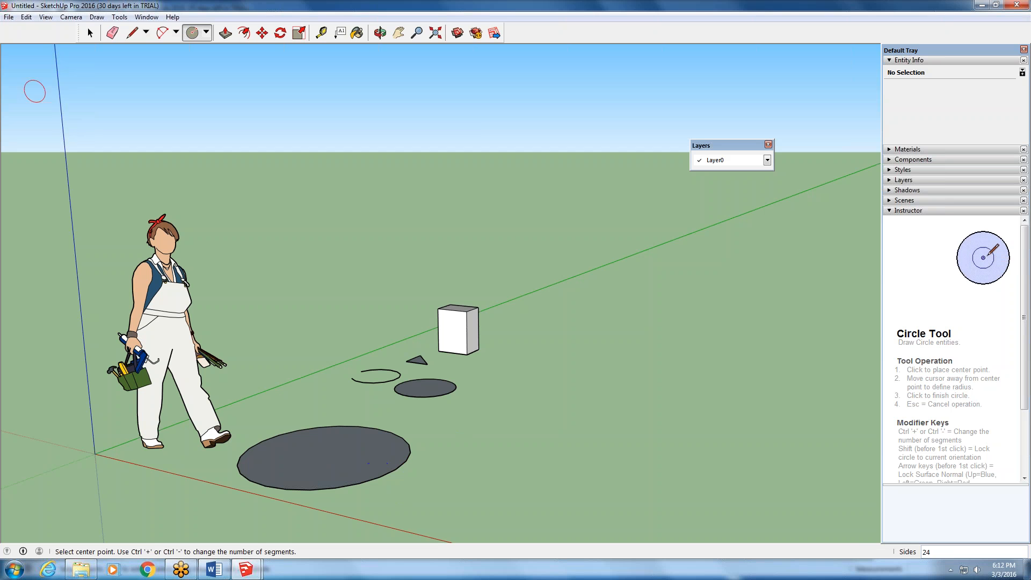
{"action": "key", "text": "space"}
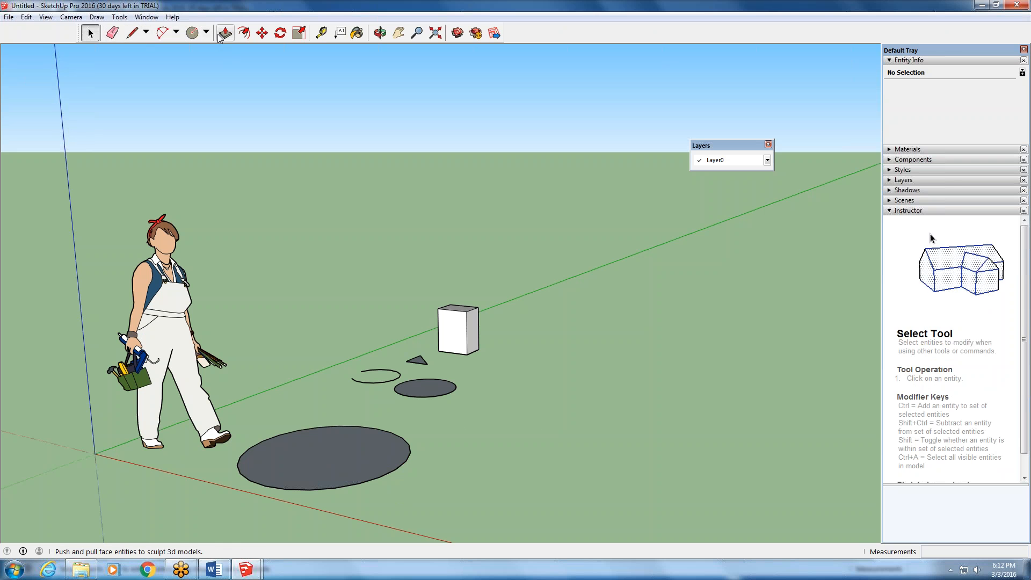
- Draw a zigzag of three connected edges on the open ground beyond the circles, and end the line chain
{"action": "left_click", "coordinate": [134, 34]}
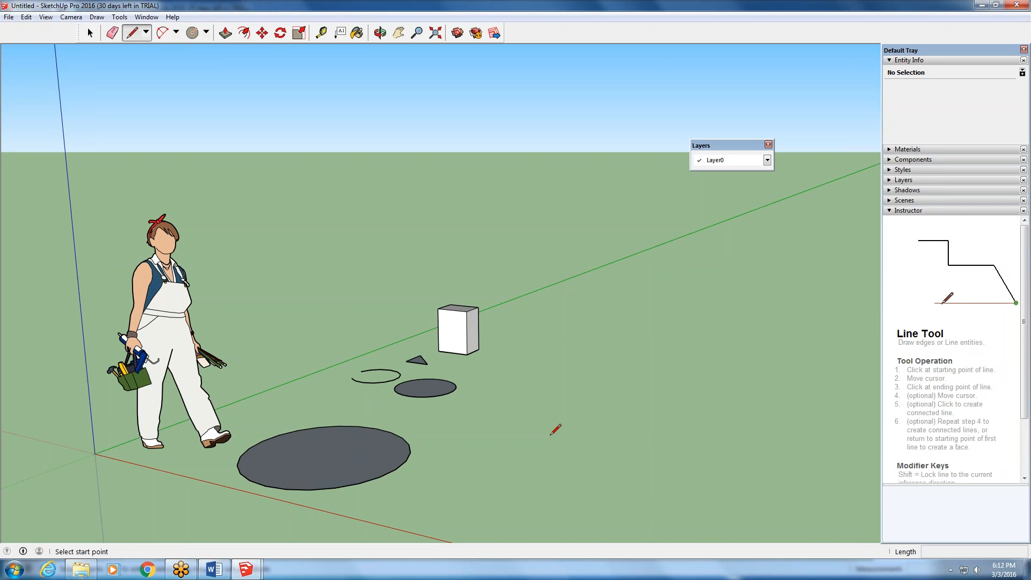
{"action": "left_click", "coordinate": [548, 436]}
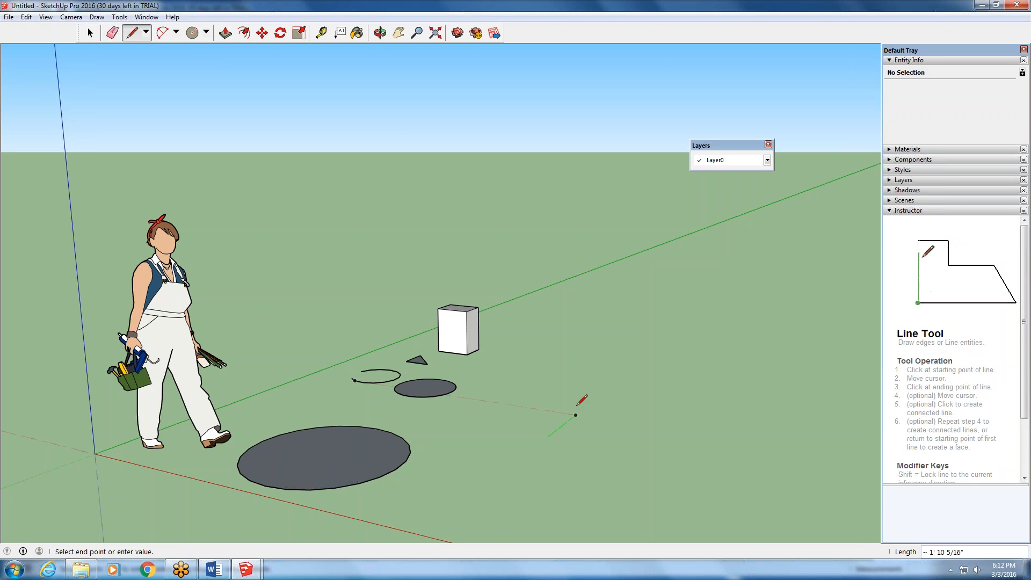
{"action": "left_click", "coordinate": [608, 388]}
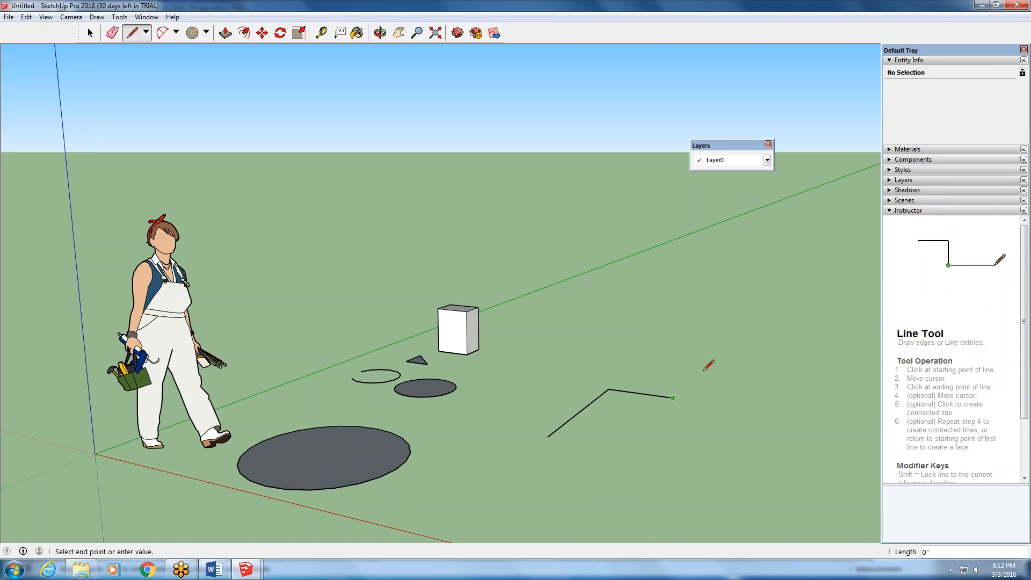
{"action": "left_click", "coordinate": [713, 357]}
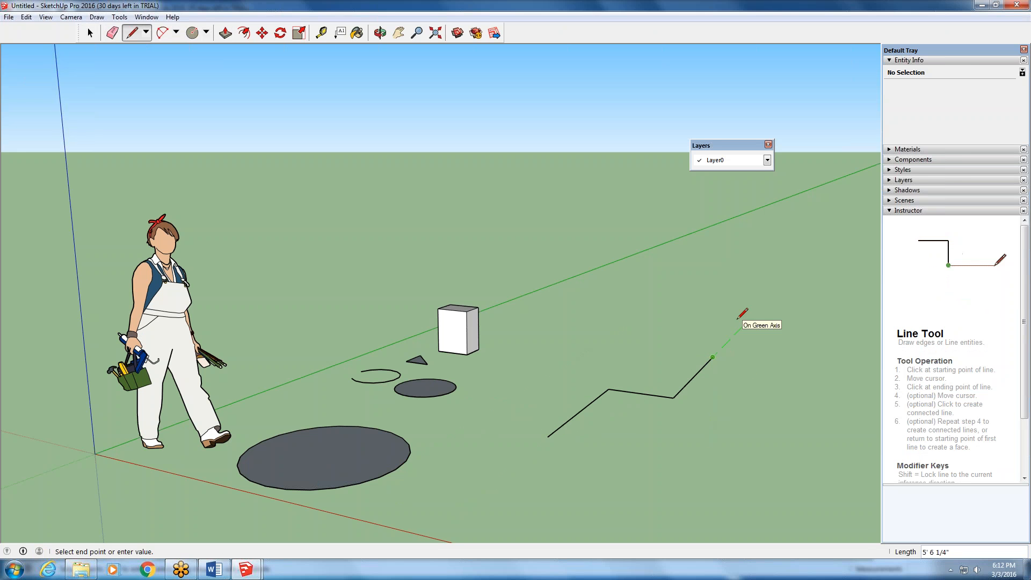
{"action": "key", "text": "Escape"}
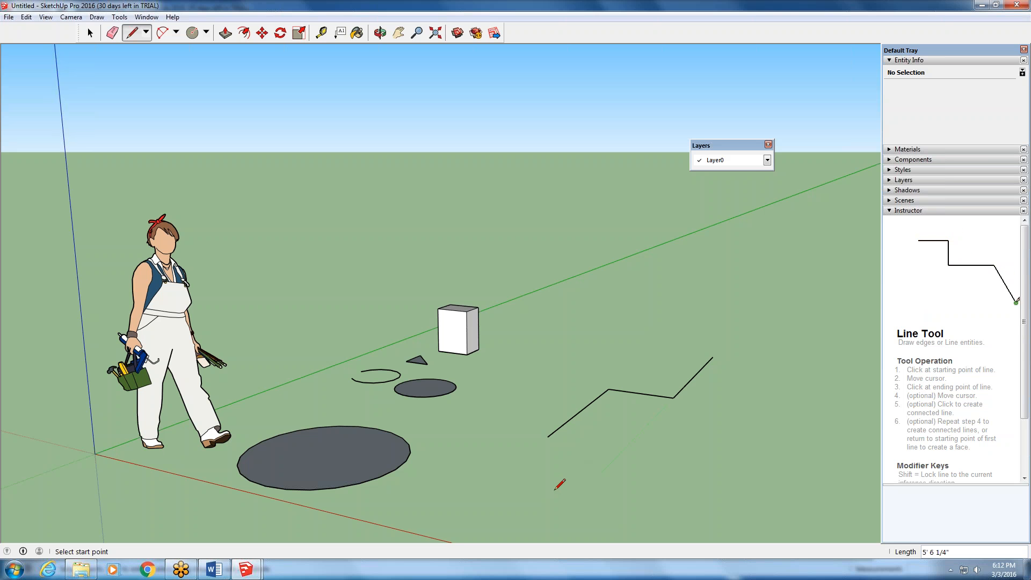
- Draw a separate 4' line along the green axis on the ground in front of the zigzag
{"action": "left_click", "coordinate": [551, 489]}
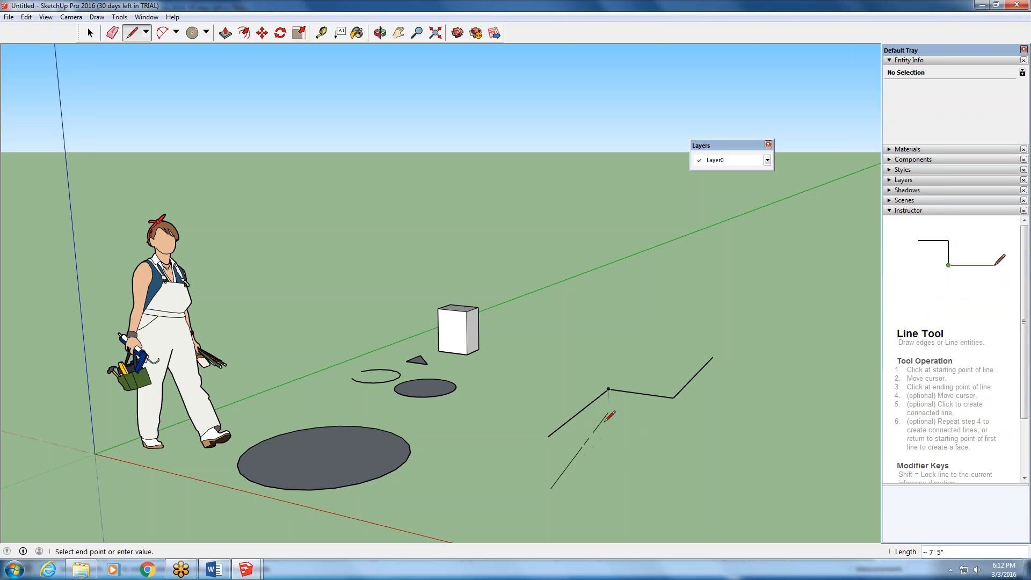
{"action": "type", "text": "4"}
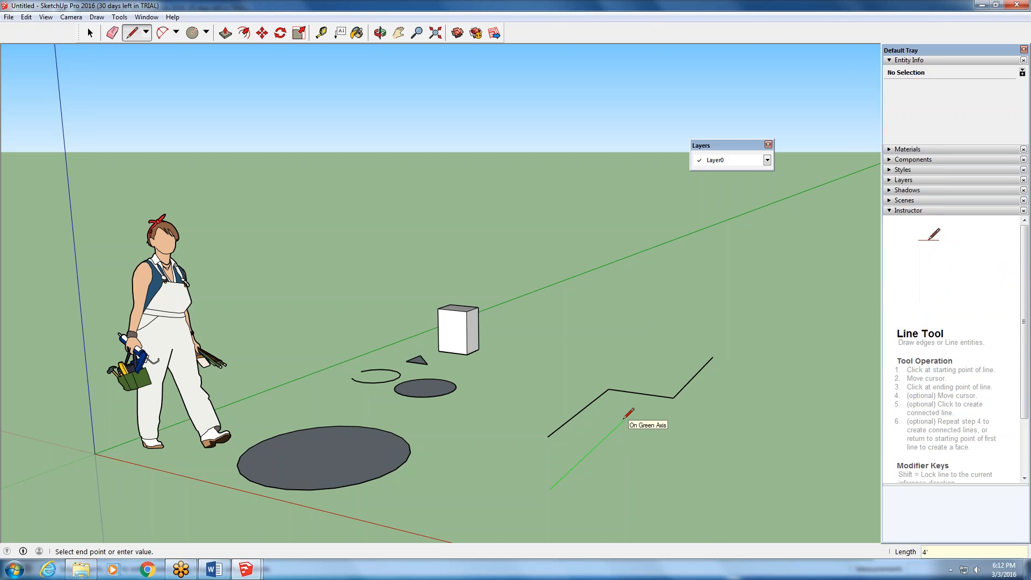
{"action": "key", "text": "Return"}
- Measure the separate line in front of the zigzag from end to end with the Tape Measure tool
{"action": "left_click", "coordinate": [321, 32]}
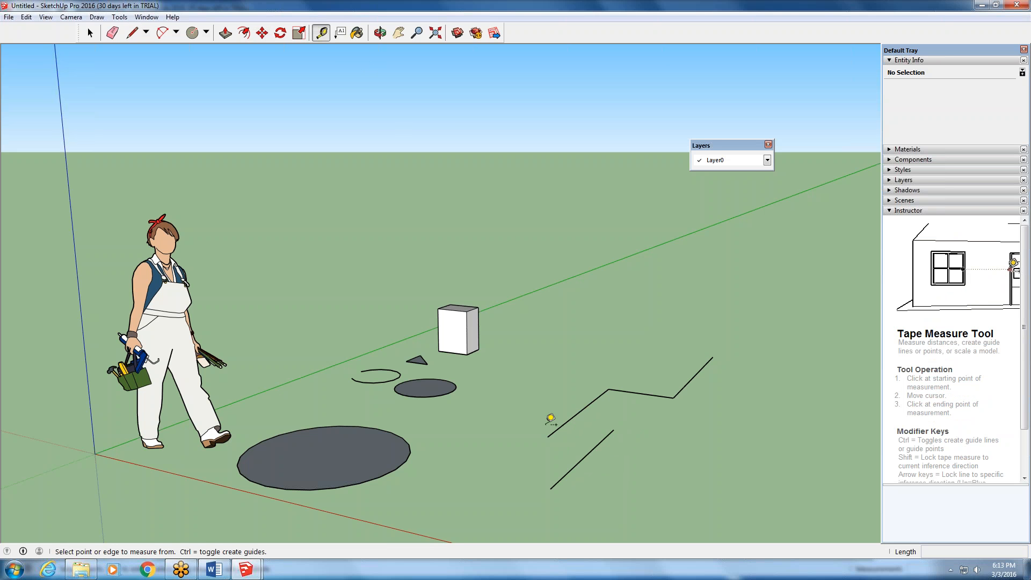
{"action": "left_click", "coordinate": [550, 488]}
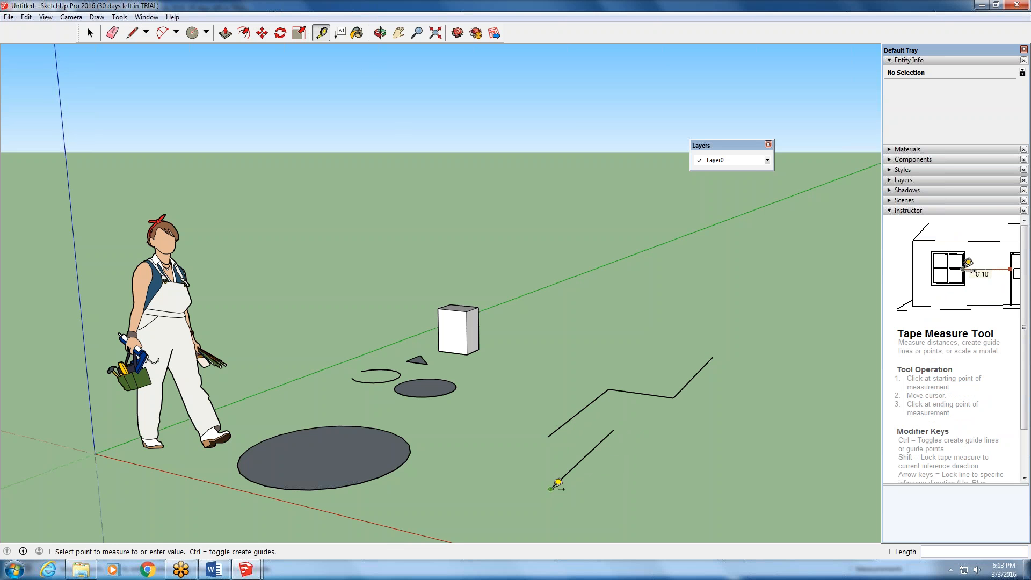
{"action": "left_click", "coordinate": [617, 427]}
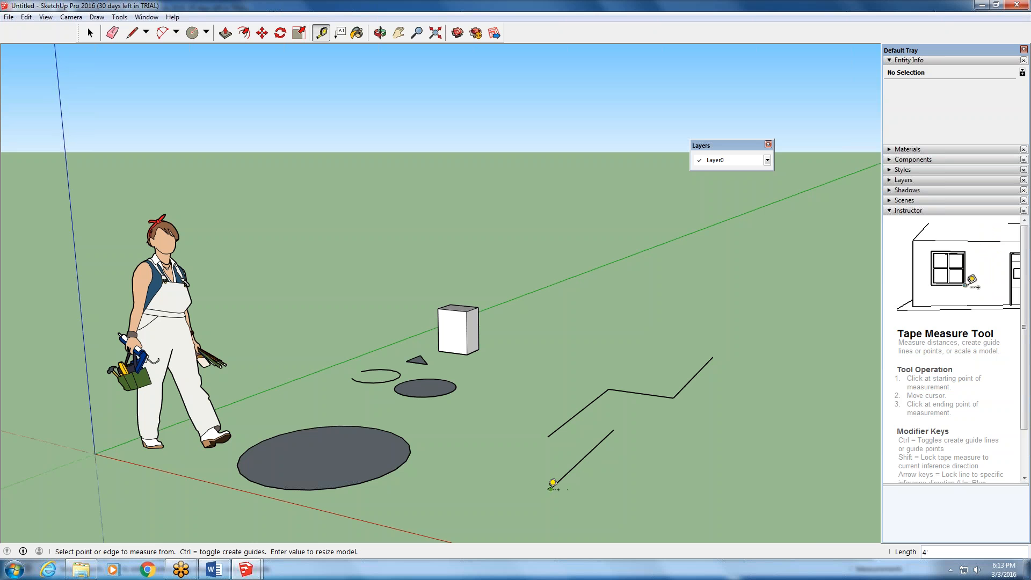
{"action": "left_click", "coordinate": [553, 486]}
{"action": "left_click", "coordinate": [620, 429]}
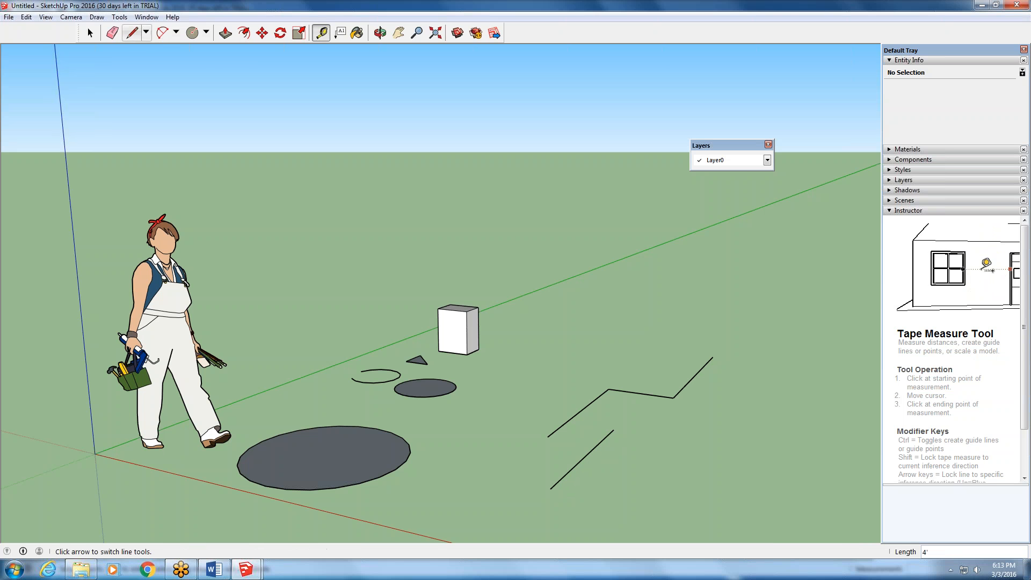
- Draw a line about 3' long along the green axis between the small circle and the zigzag, and end the line chain
{"action": "left_click", "coordinate": [135, 36]}
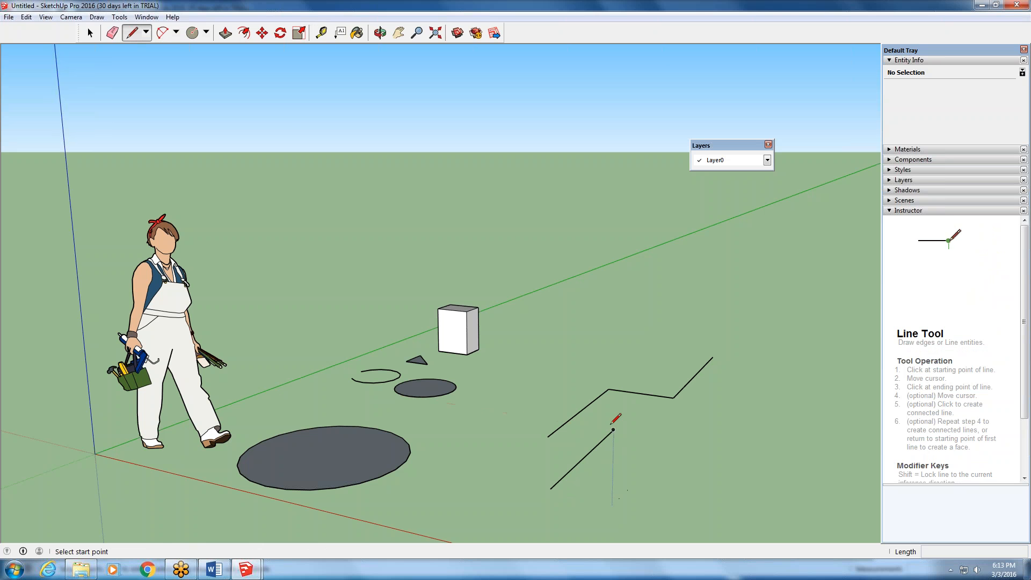
{"action": "left_click", "coordinate": [491, 428]}
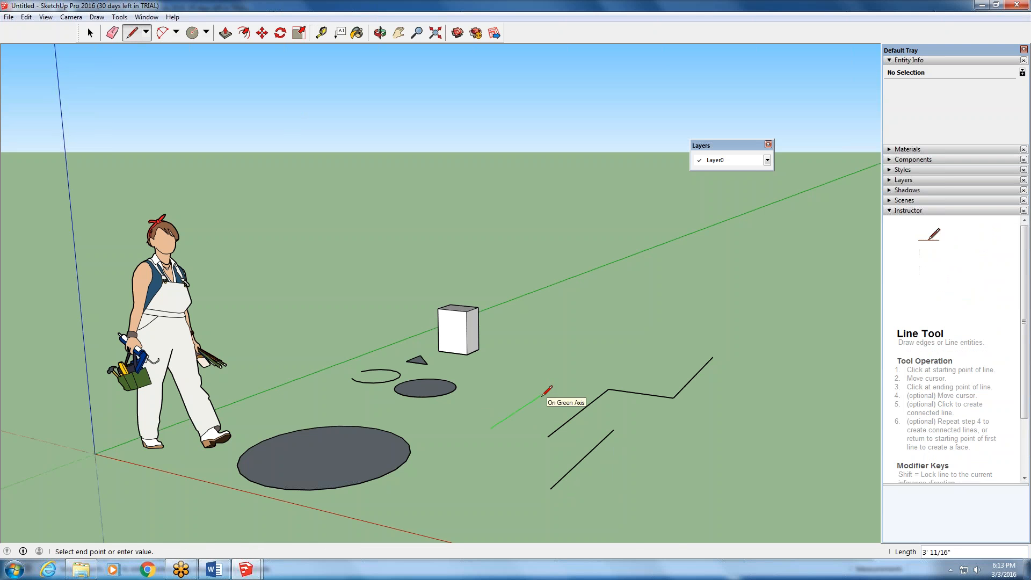
{"action": "scroll", "coordinate": [544, 393], "scroll_direction": "up", "scroll_amount": 5}
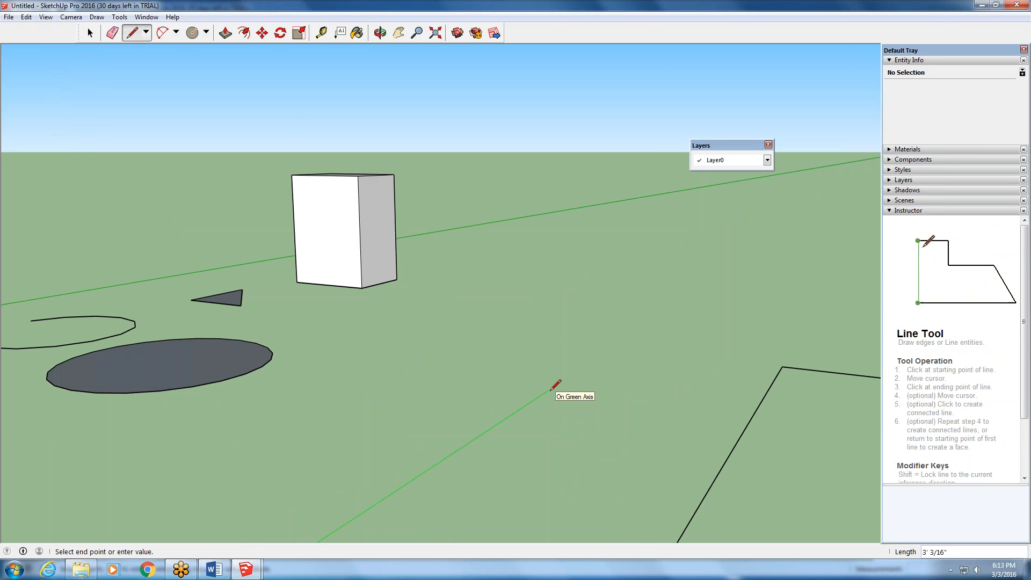
{"action": "left_click", "coordinate": [548, 390]}
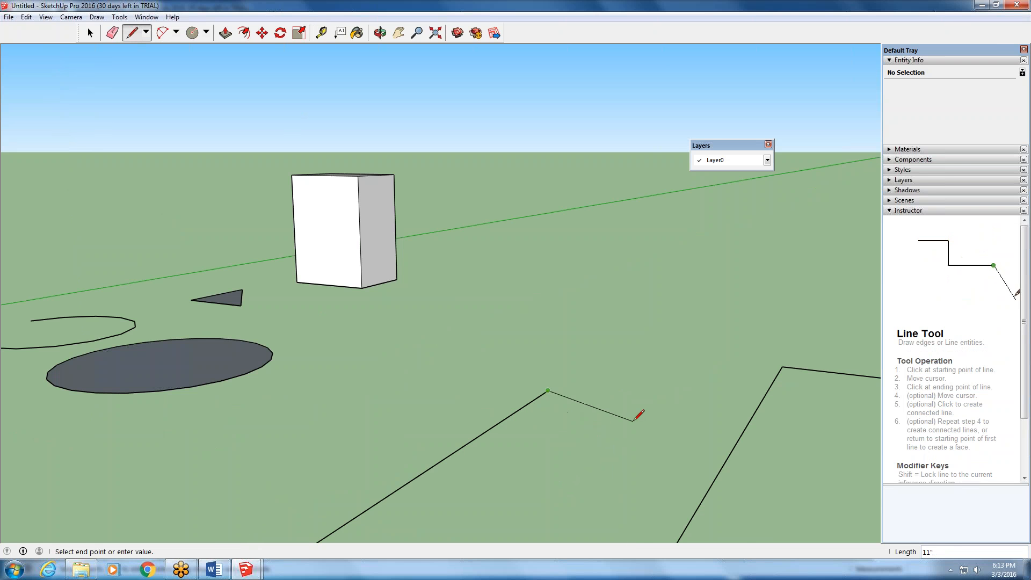
{"action": "scroll", "coordinate": [612, 397], "scroll_direction": "down", "scroll_amount": 1}
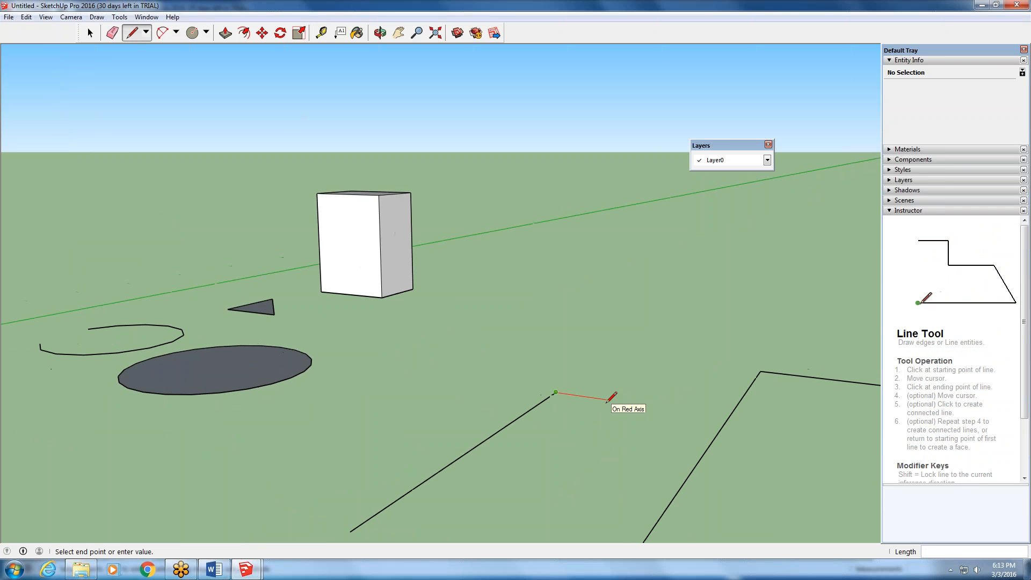
{"action": "scroll", "coordinate": [612, 396], "scroll_direction": "up", "scroll_amount": 1}
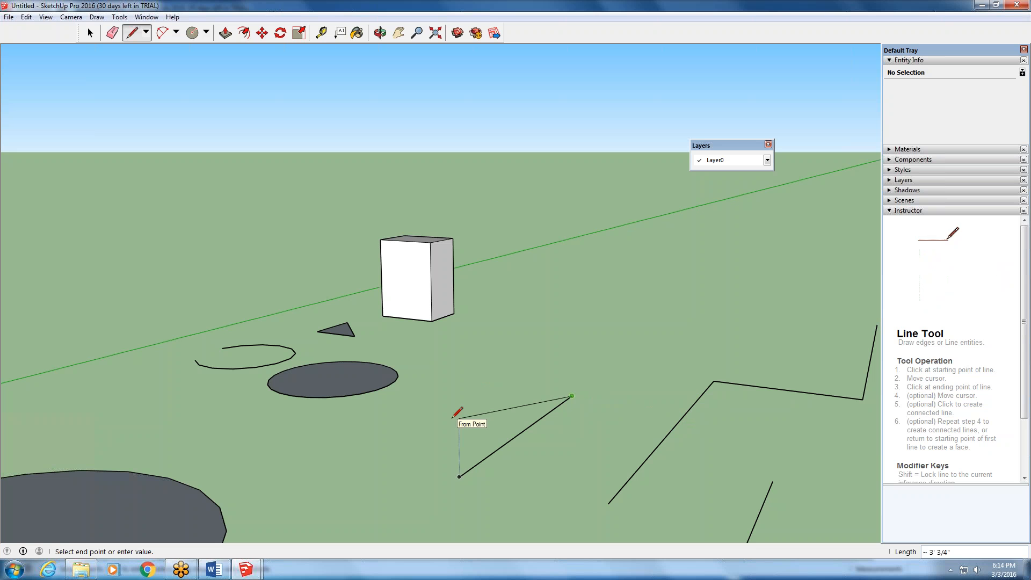
{"action": "key", "text": "Escape"}
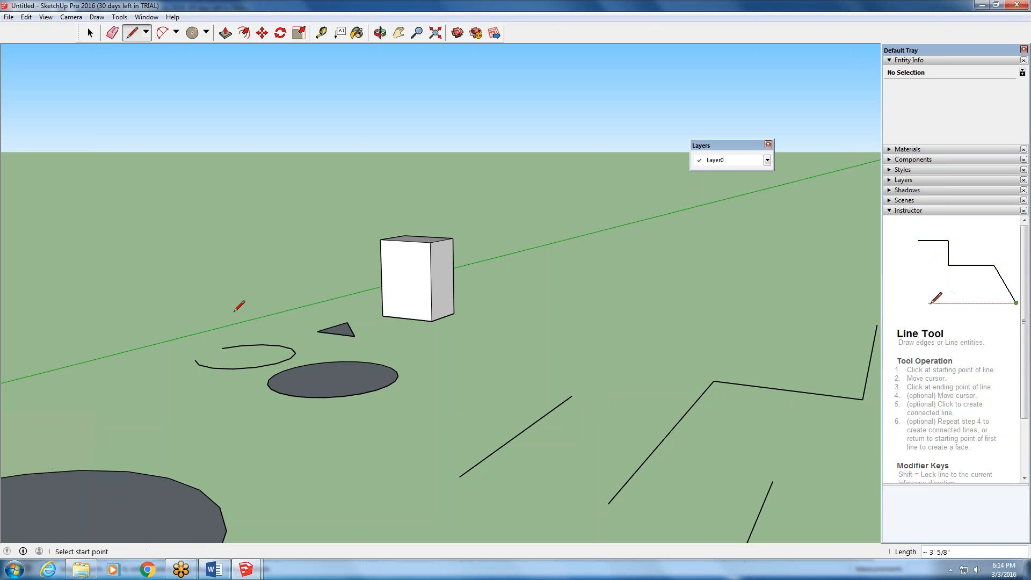
- Draw a 1'6" line along the green axis between the small circle and the nearest line, and end the line chain
{"action": "left_click", "coordinate": [395, 453]}
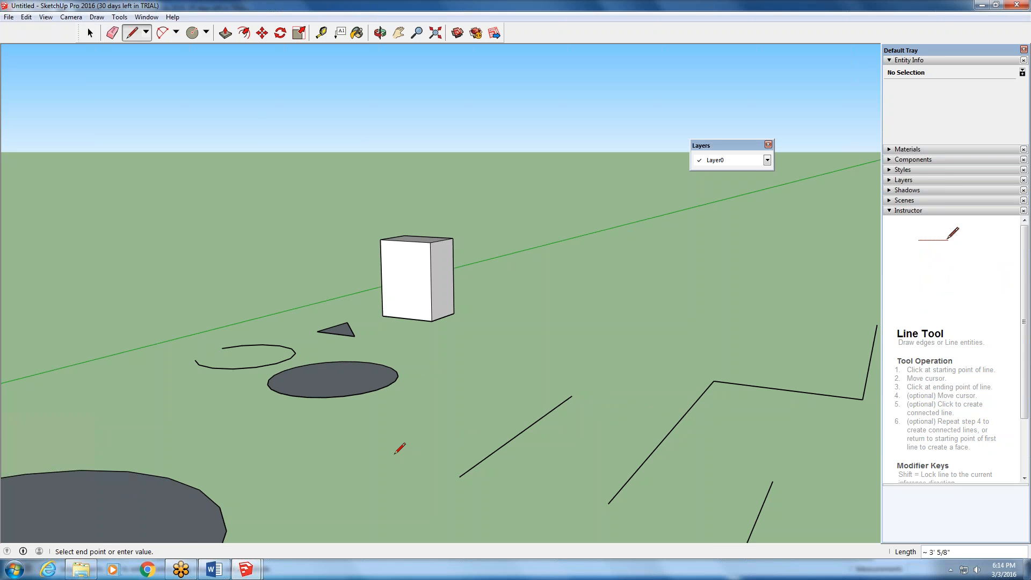
{"action": "scroll", "coordinate": [475, 400], "scroll_direction": "up", "scroll_amount": 2}
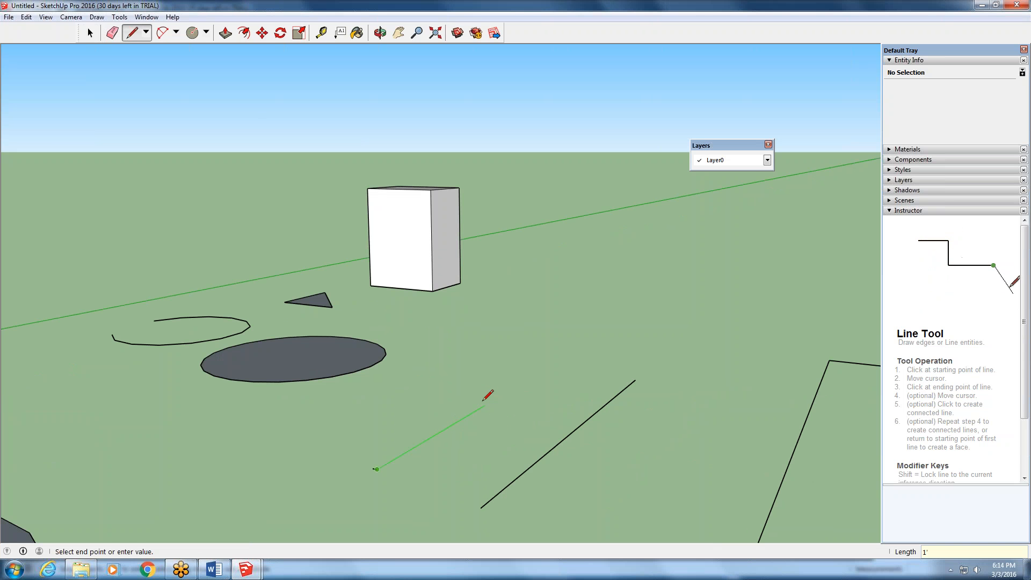
{"action": "type", "text": "\""}
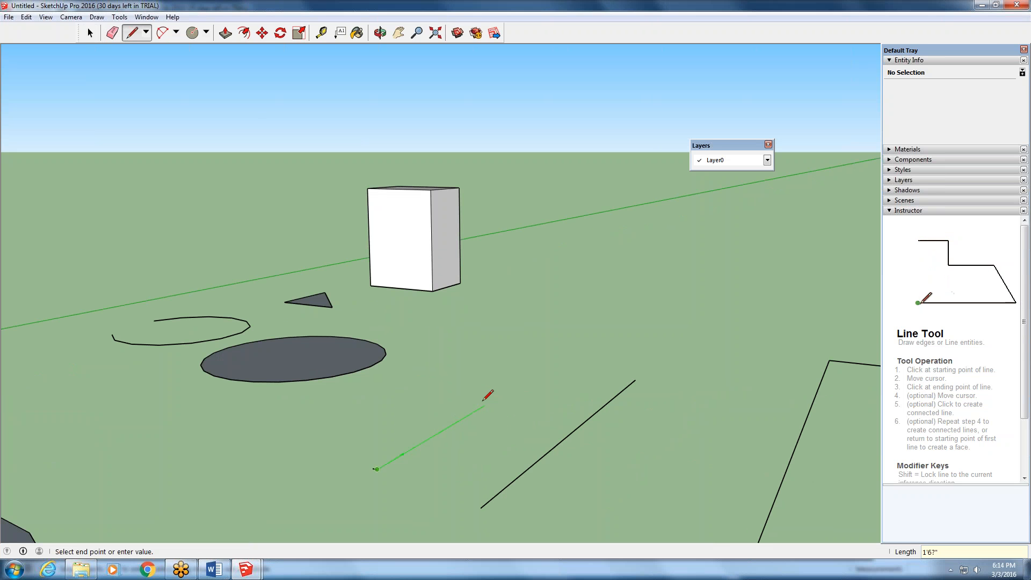
{"action": "key", "text": "BackSpace"}
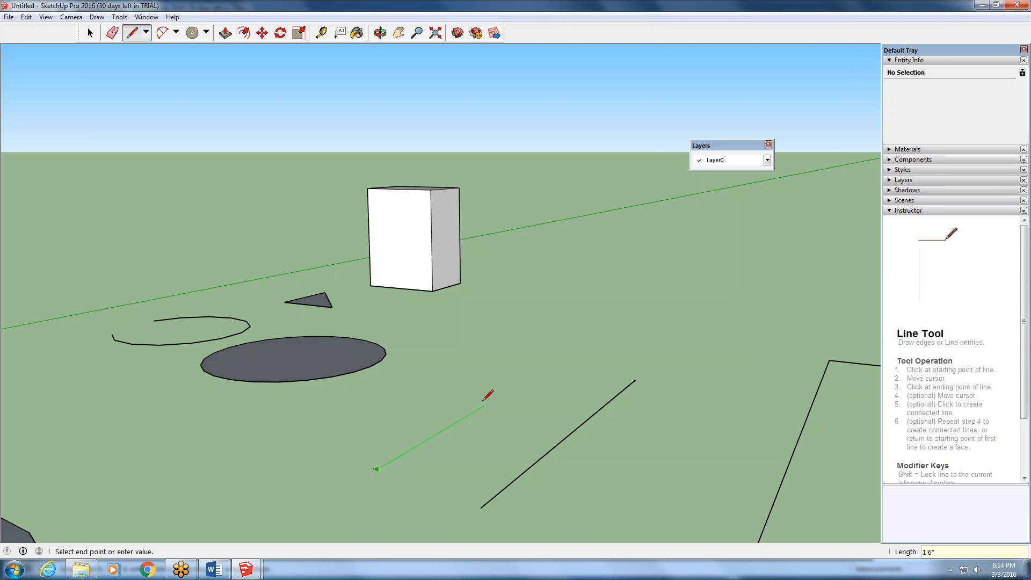
{"action": "key", "text": "Return"}
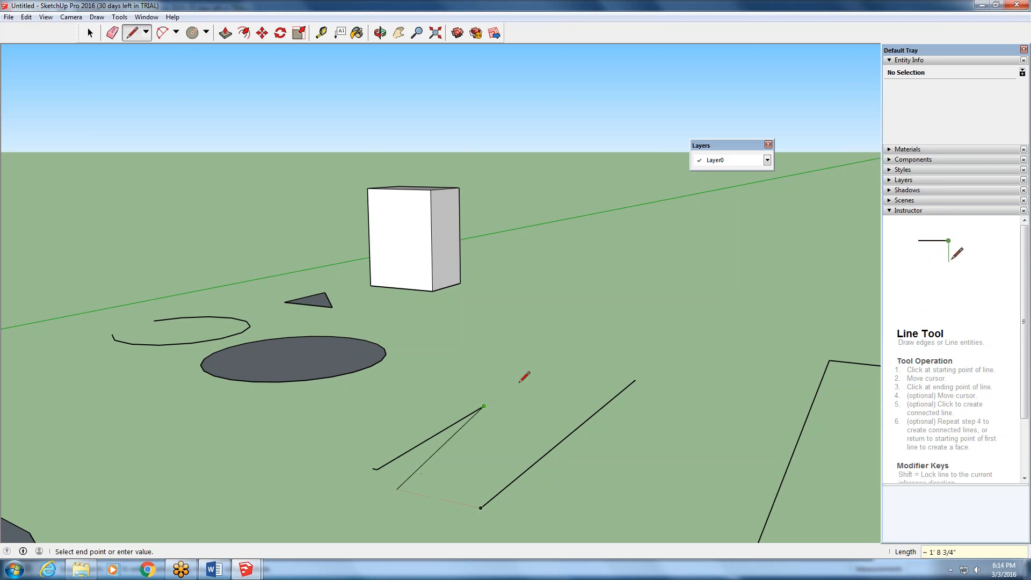
{"action": "key", "text": "Escape"}
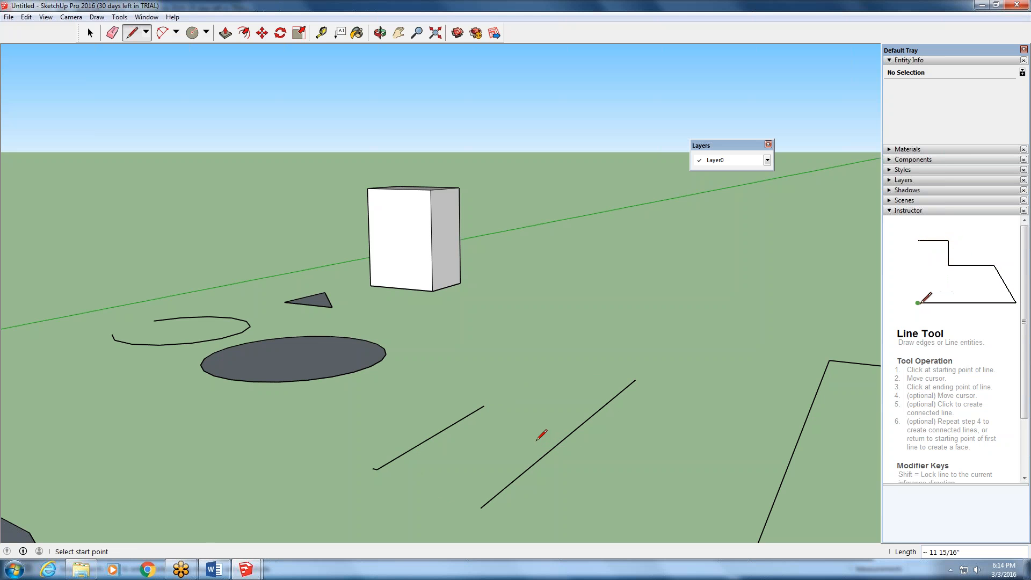
- Zoom in and out around the newly drawn lines to examine them up close and within the whole scene
{"action": "scroll", "coordinate": [530, 362], "scroll_direction": "down", "scroll_amount": 3}
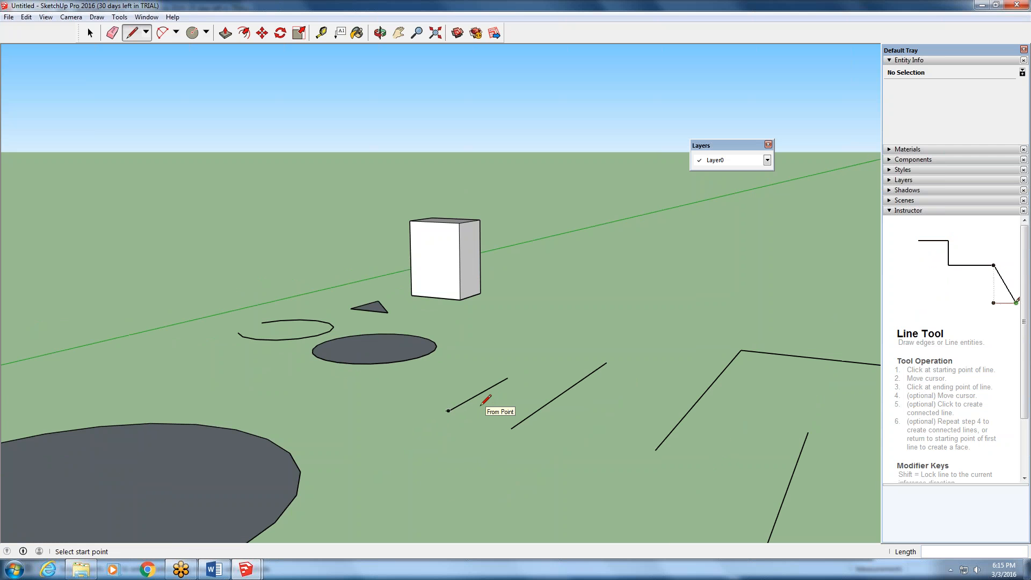
{"action": "scroll", "coordinate": [486, 400], "scroll_direction": "down", "scroll_amount": 2}
{"action": "scroll", "coordinate": [486, 400], "scroll_direction": "up", "scroll_amount": 4}
{"action": "scroll", "coordinate": [486, 400], "scroll_direction": "up", "scroll_amount": 4}
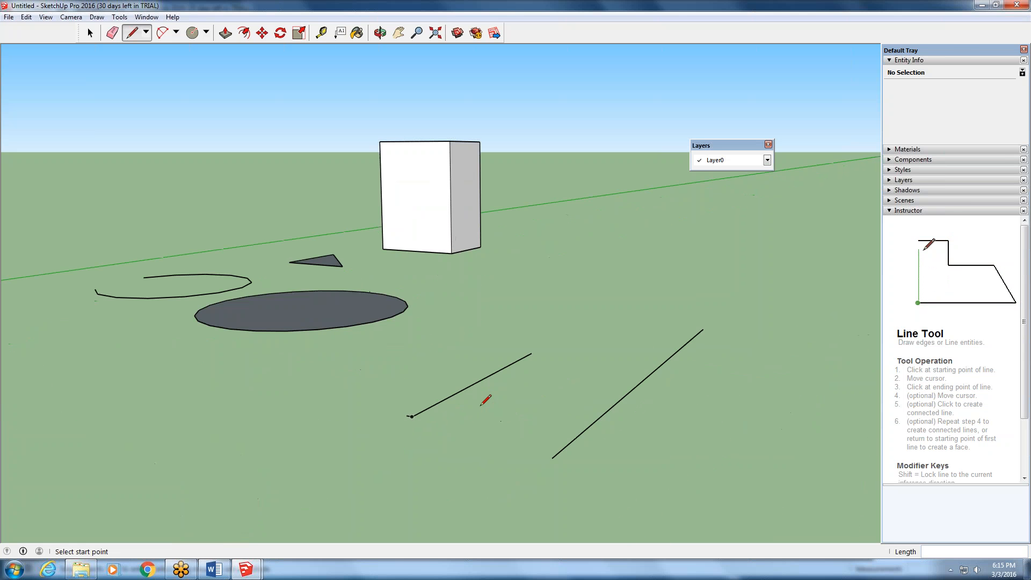
{"action": "scroll", "coordinate": [486, 400], "scroll_direction": "down", "scroll_amount": 2}
{"action": "scroll", "coordinate": [486, 400], "scroll_direction": "down", "scroll_amount": 2}
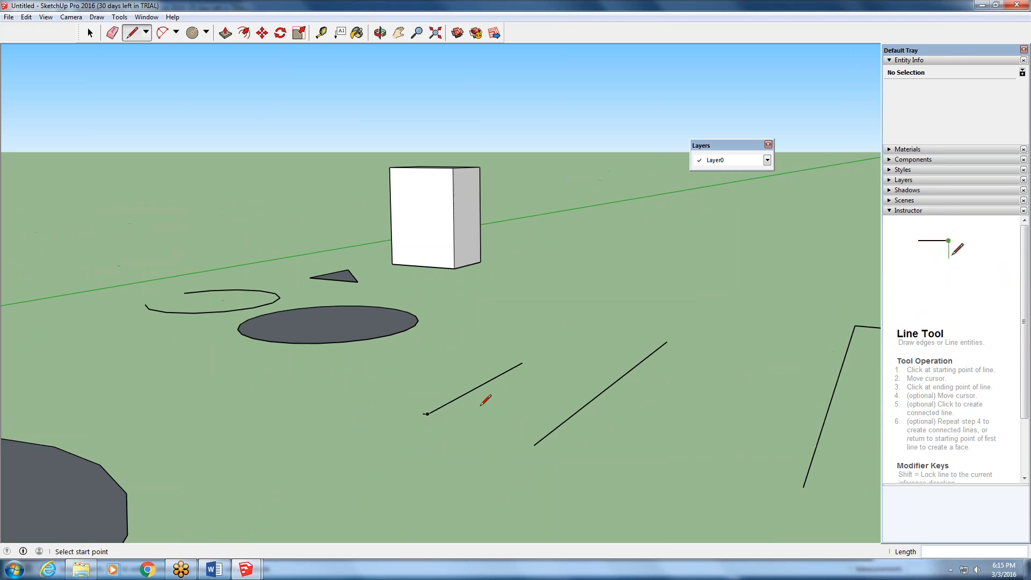
{"action": "scroll", "coordinate": [486, 400], "scroll_direction": "up", "scroll_amount": 3}
{"action": "scroll", "coordinate": [486, 400], "scroll_direction": "up", "scroll_amount": 2}
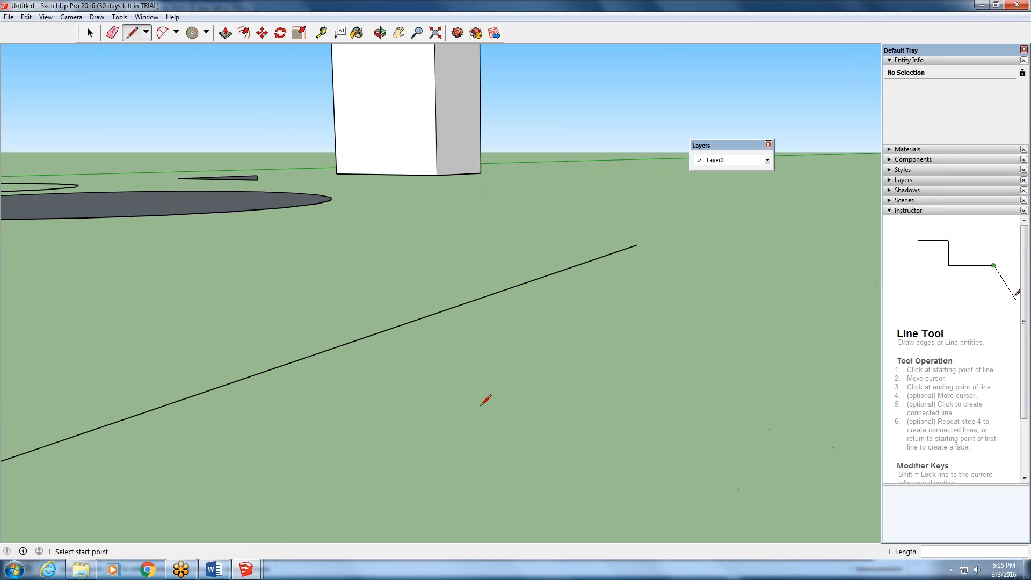
{"action": "scroll", "coordinate": [486, 400], "scroll_direction": "down", "scroll_amount": 3}
{"action": "scroll", "coordinate": [486, 400], "scroll_direction": "up", "scroll_amount": 1}
{"action": "scroll", "coordinate": [486, 400], "scroll_direction": "down", "scroll_amount": 5}
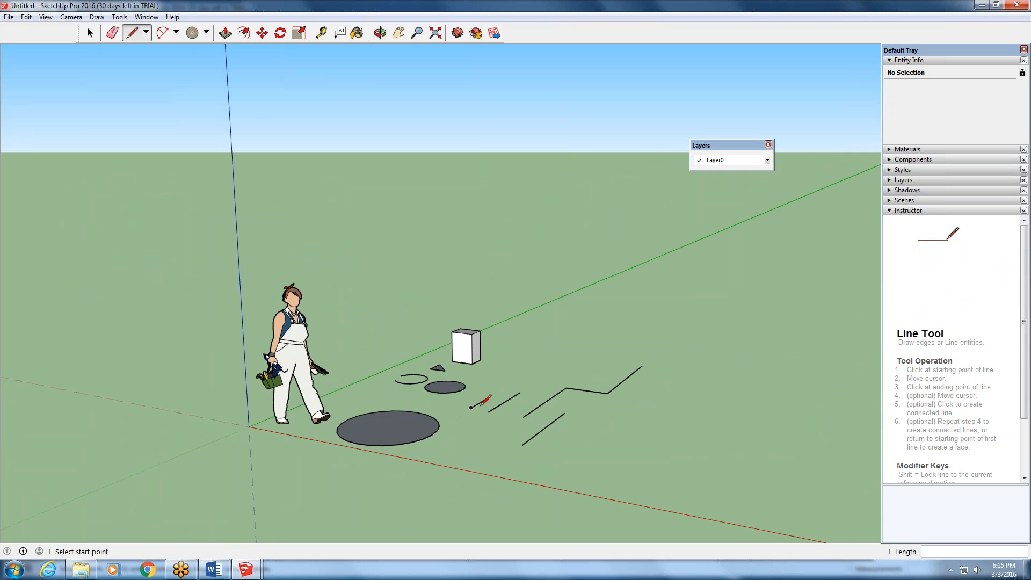
- Draw a closed four-sided outline on the ground, starting and ending at the box's lower corner, to form a face
{"action": "left_click", "coordinate": [472, 363]}
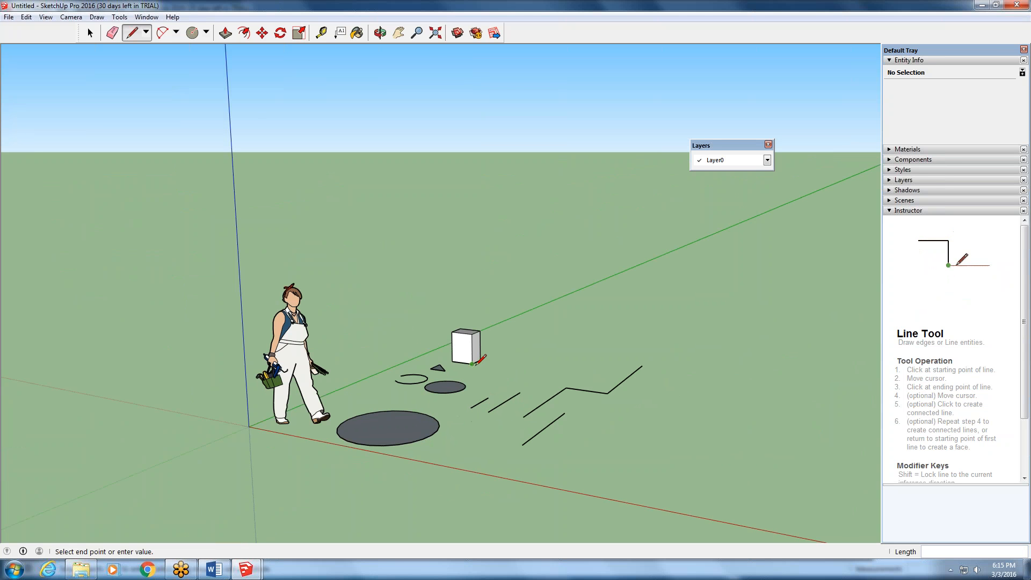
{"action": "left_click", "coordinate": [510, 345]}
{"action": "left_click", "coordinate": [538, 368]}
{"action": "left_click", "coordinate": [517, 381]}
{"action": "left_click", "coordinate": [473, 364]}
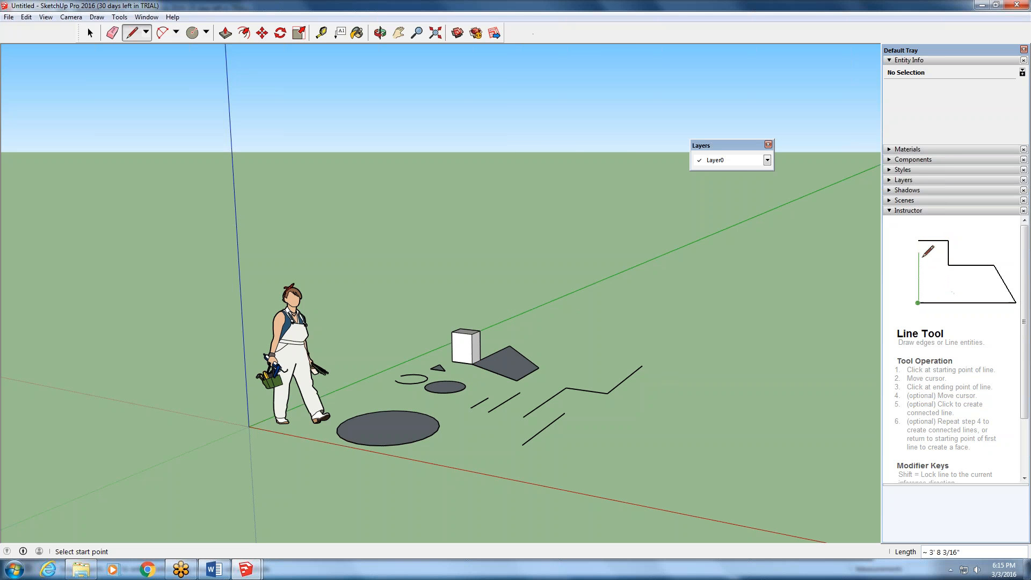
- Pan the view across the drawn shapes, and zoom the camera to the extents of the entire model
{"action": "right_click", "coordinate": [523, 37]}
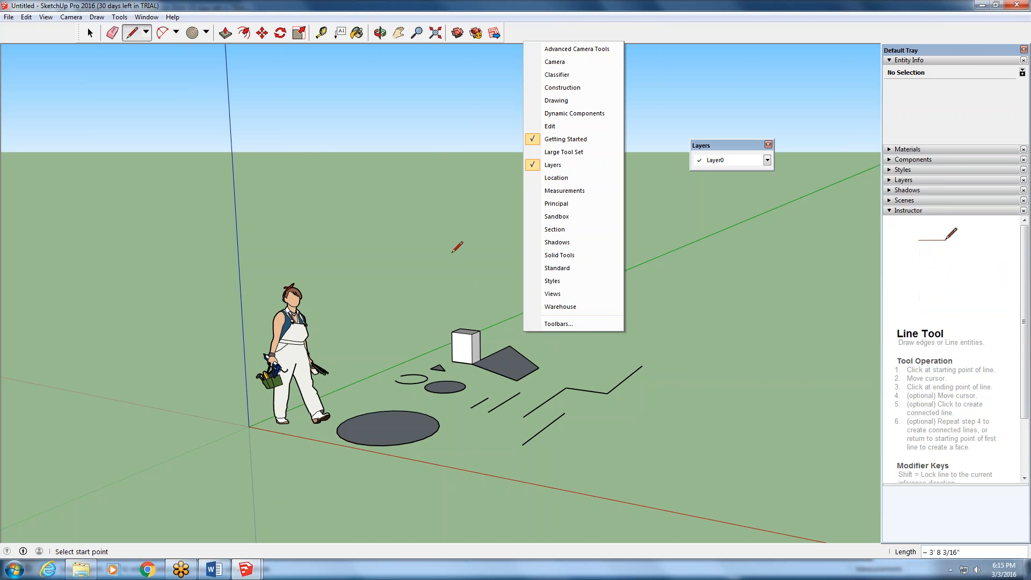
{"action": "left_click", "coordinate": [399, 35]}
{"action": "left_click", "coordinate": [399, 34]}
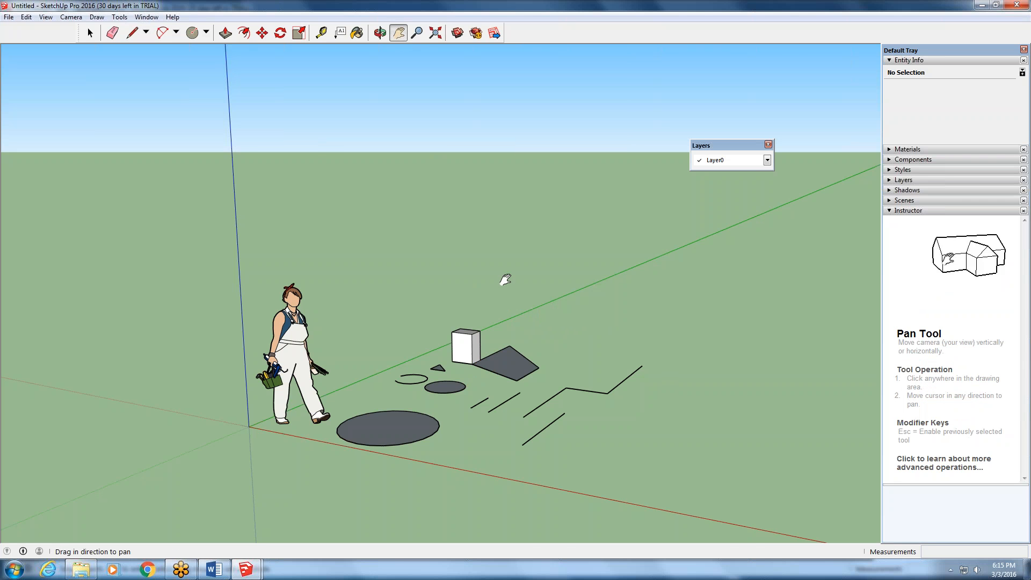
{"action": "left_click_drag", "start_coordinate": [502, 282], "coordinate": [467, 314]}
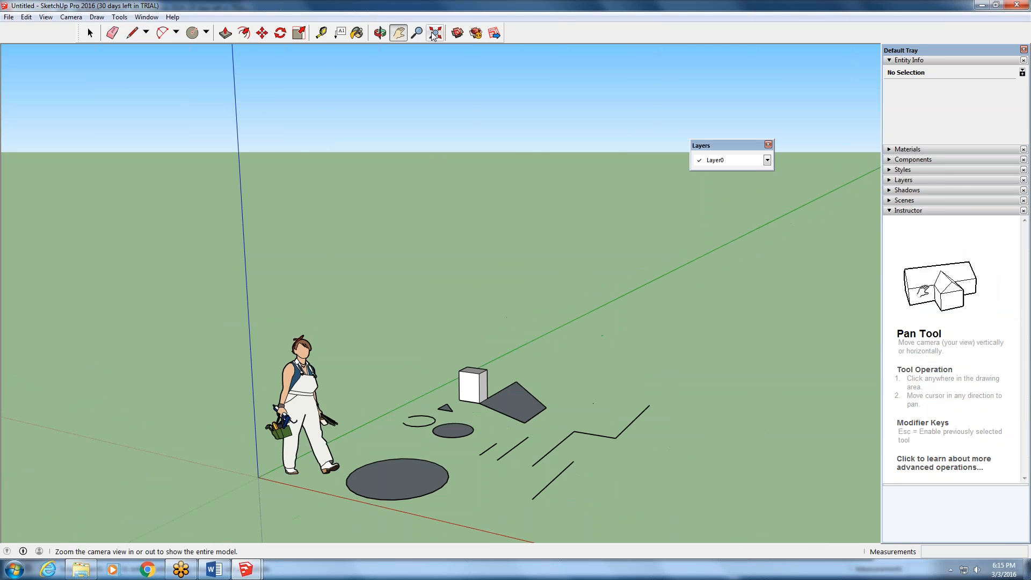
{"action": "left_click", "coordinate": [433, 35]}
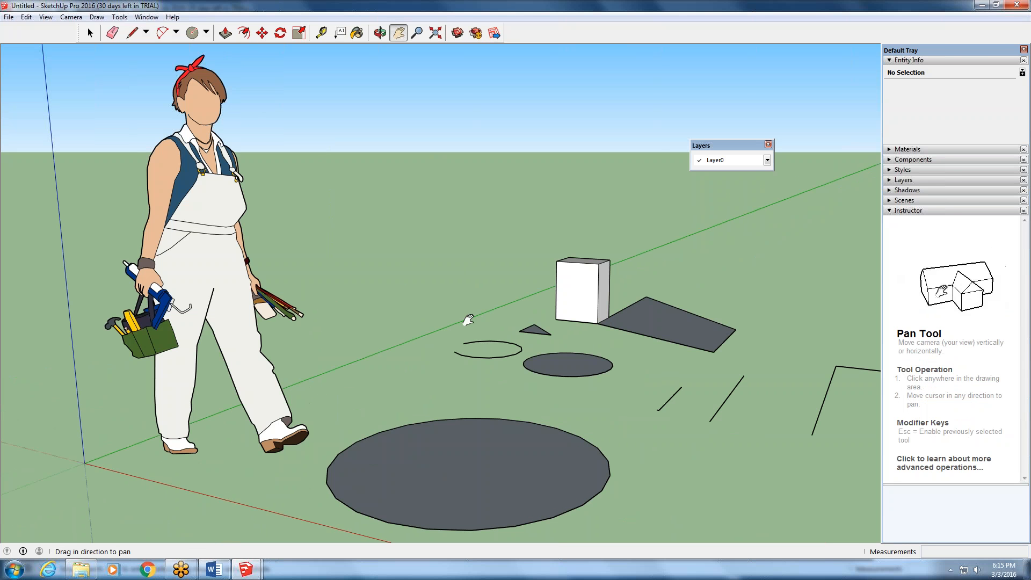
- Zoom to the extents of the whole model and orbit around the drawn shapes to view them from several directions
{"action": "scroll", "coordinate": [428, 322], "scroll_direction": "down", "scroll_amount": 8}
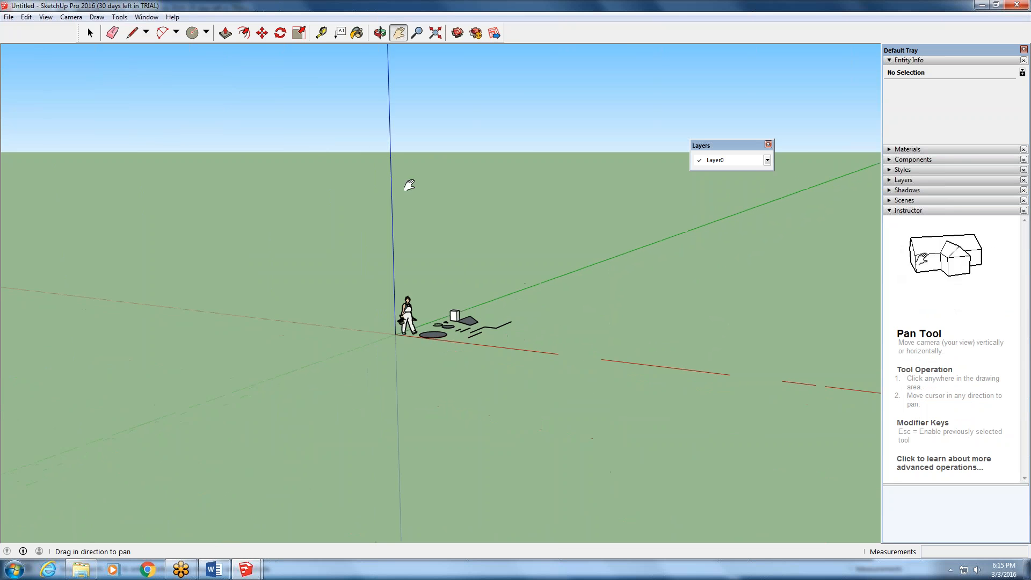
{"action": "left_click", "coordinate": [435, 33]}
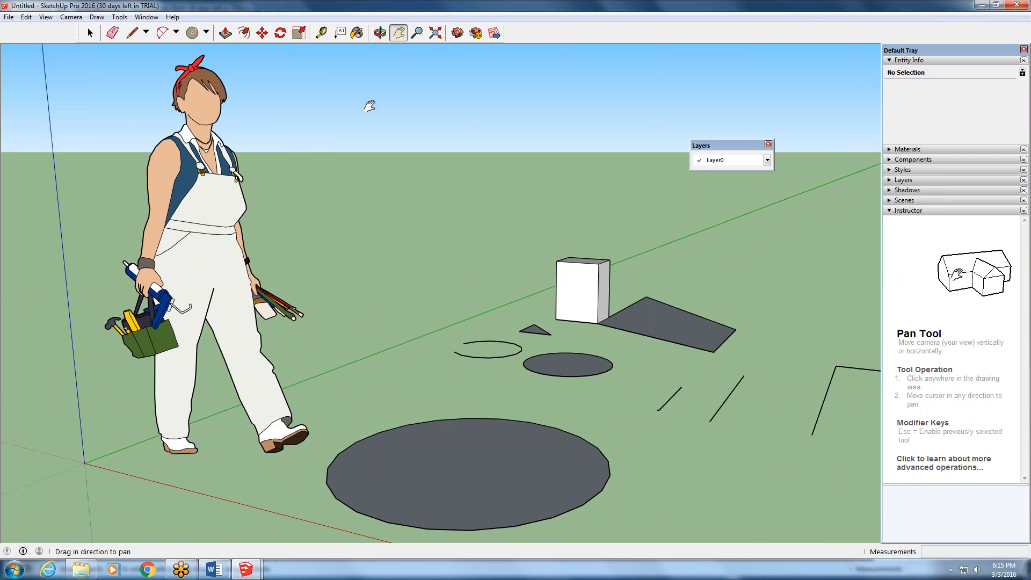
{"action": "left_click", "coordinate": [379, 33]}
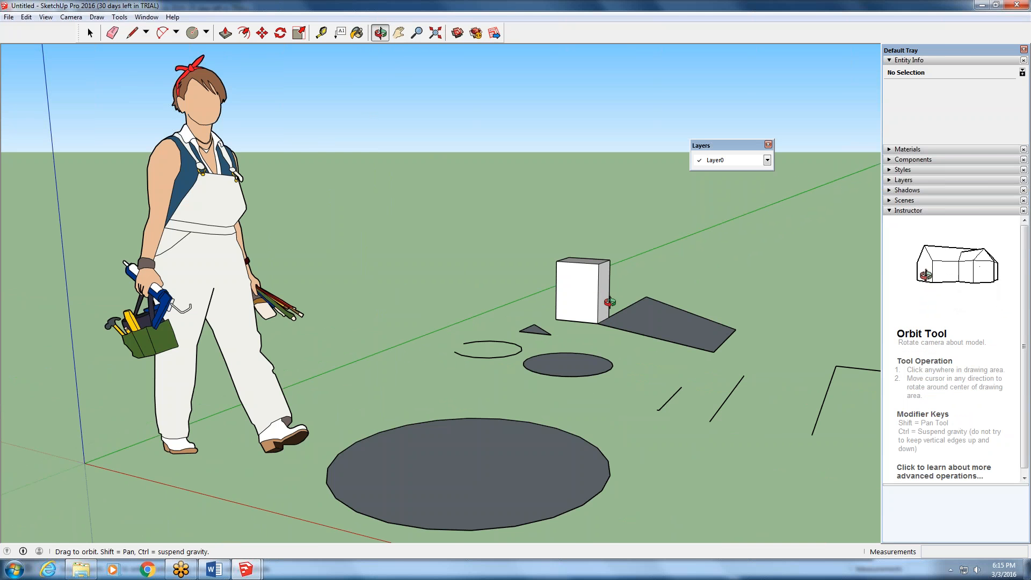
{"action": "left_click_drag", "start_coordinate": [556, 316], "coordinate": [52, 297]}
{"action": "left_click_drag", "start_coordinate": [166, 356], "coordinate": [268, 264]}
{"action": "middle_click_drag", "start_coordinate": [268, 264], "coordinate": [226, 260]}
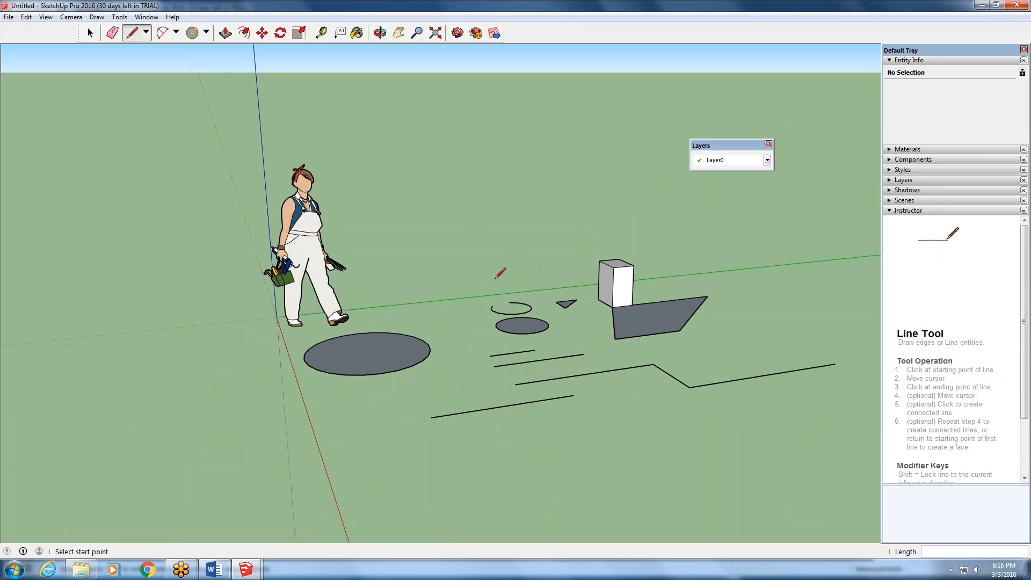
{"action": "middle_click_drag", "start_coordinate": [501, 267], "coordinate": [844, 319]}
{"action": "left_click_drag", "start_coordinate": [829, 276], "coordinate": [792, 305]}
{"action": "key", "text": "l"}
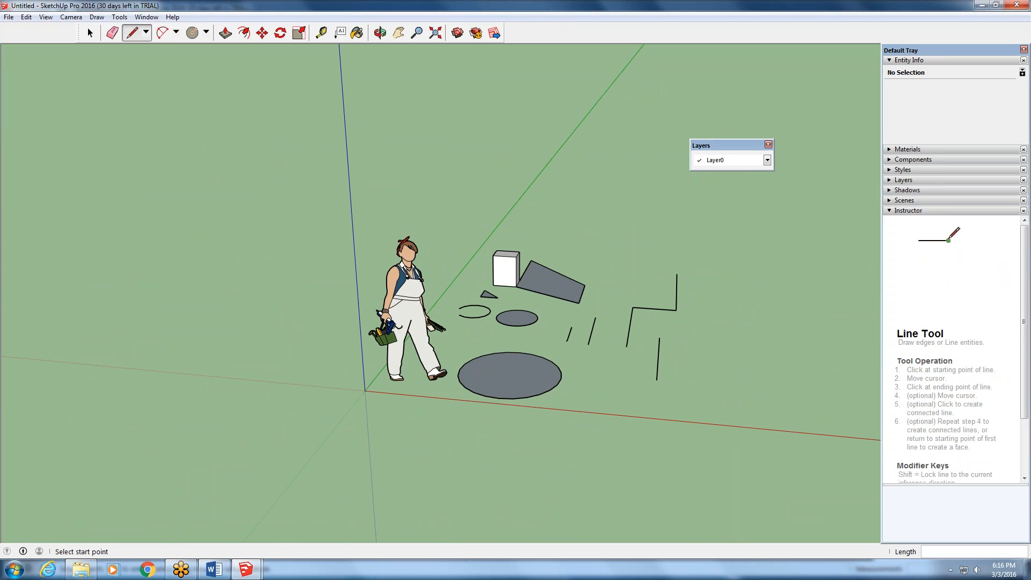
{"action": "left_click", "coordinate": [876, 433]}
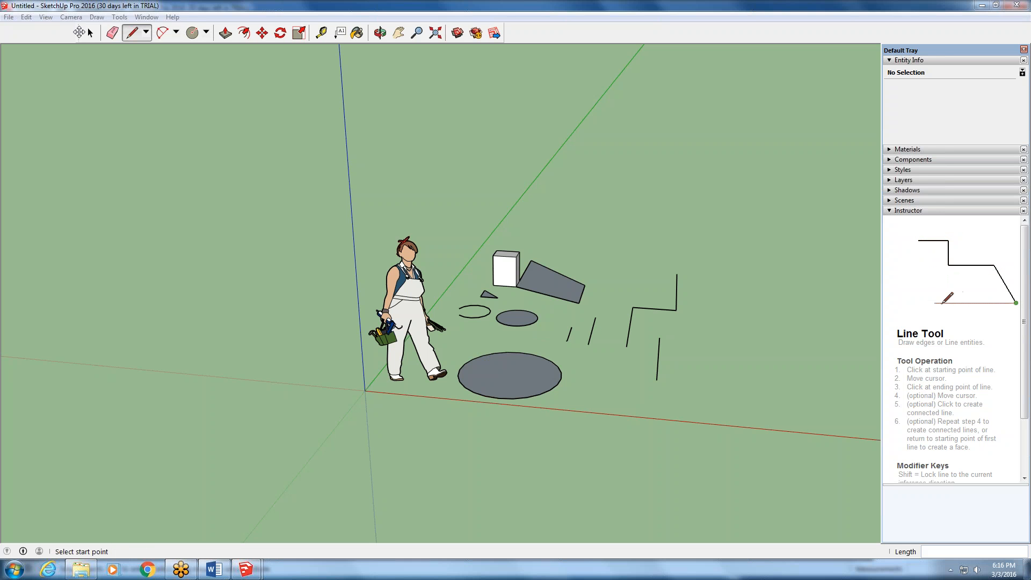
- Close the floating Layers toolbar, then undock and close the Getting Started toolbar
{"action": "left_click", "coordinate": [768, 144]}
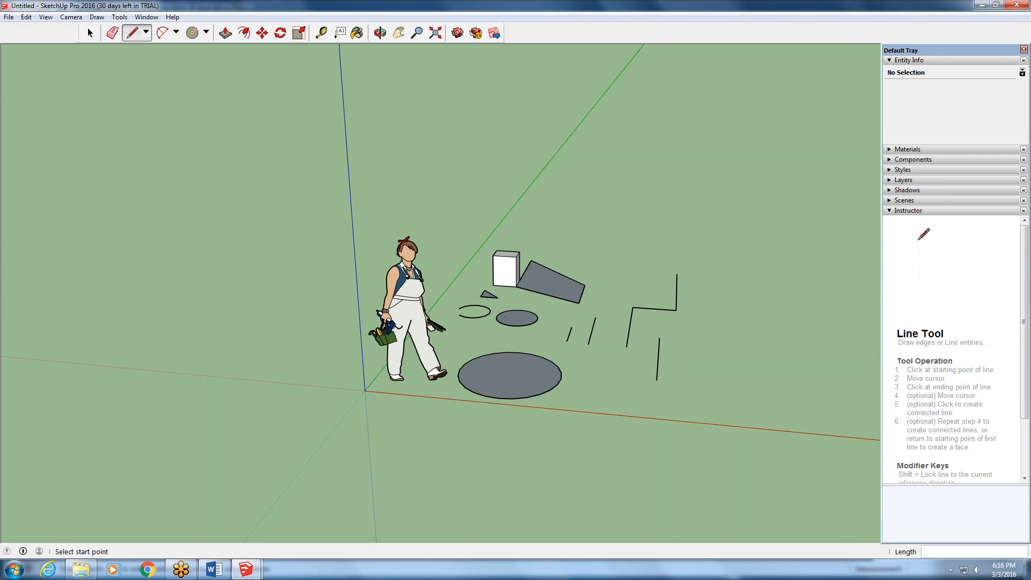
{"action": "left_click_drag", "start_coordinate": [80, 33], "coordinate": [102, 92]}
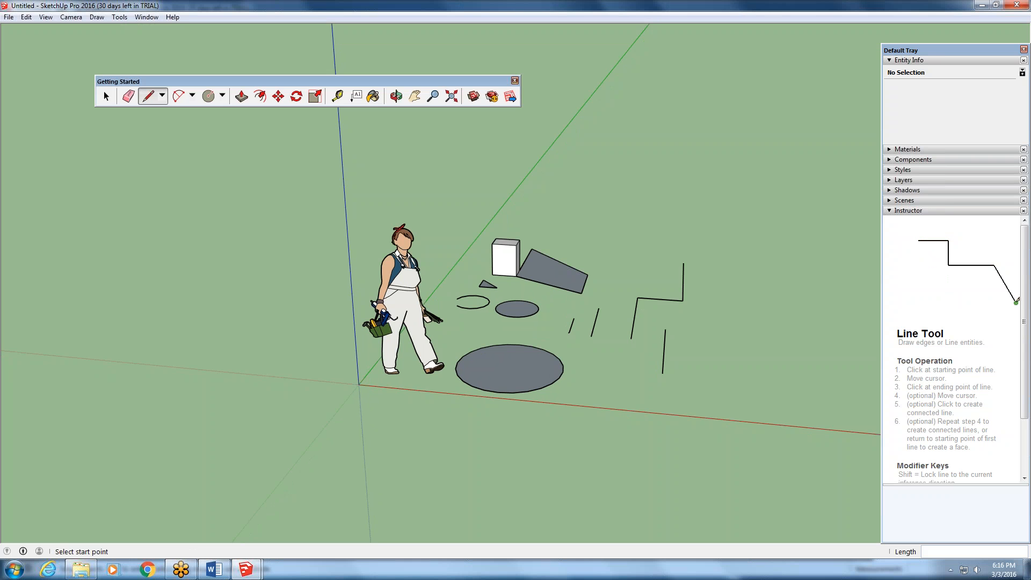
{"action": "left_click", "coordinate": [515, 80]}
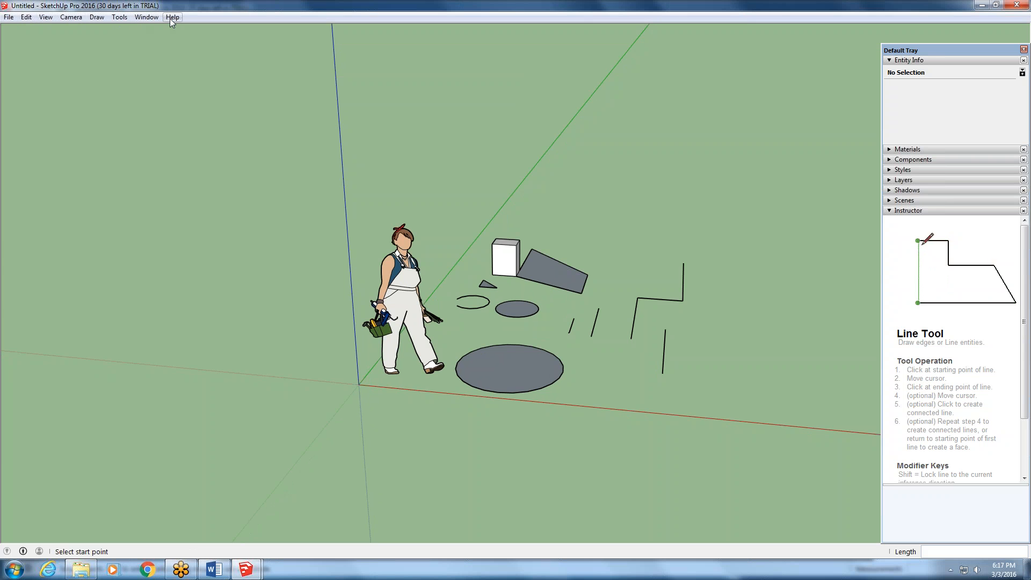
- In the toolbar settings, show and close the Advanced Camera Tools toolbar, and enable the Camera toolbar
{"action": "left_click", "coordinate": [119, 17]}
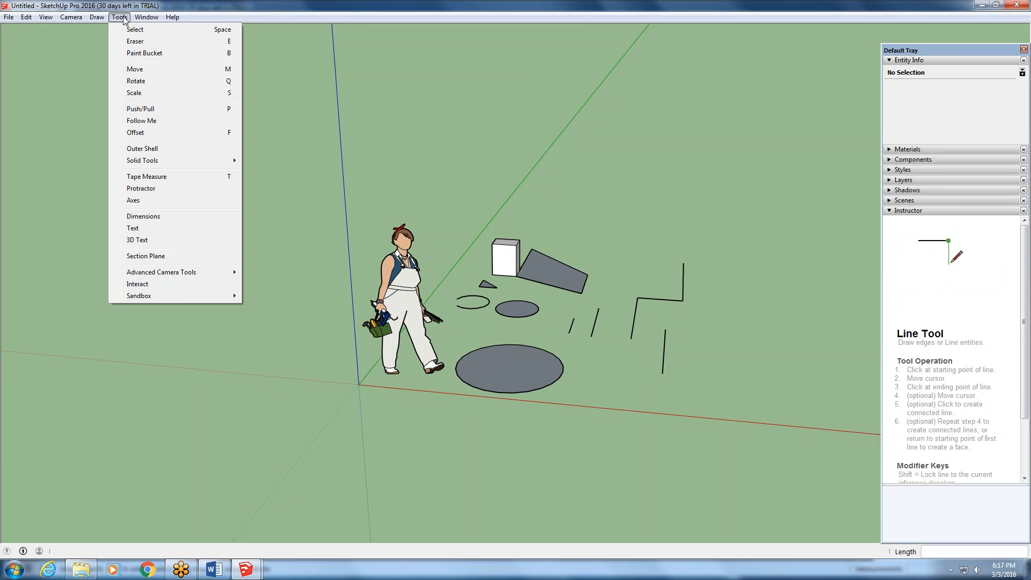
{"action": "mouse_move", "coordinate": [145, 19]}
{"action": "mouse_move", "coordinate": [77, 20]}
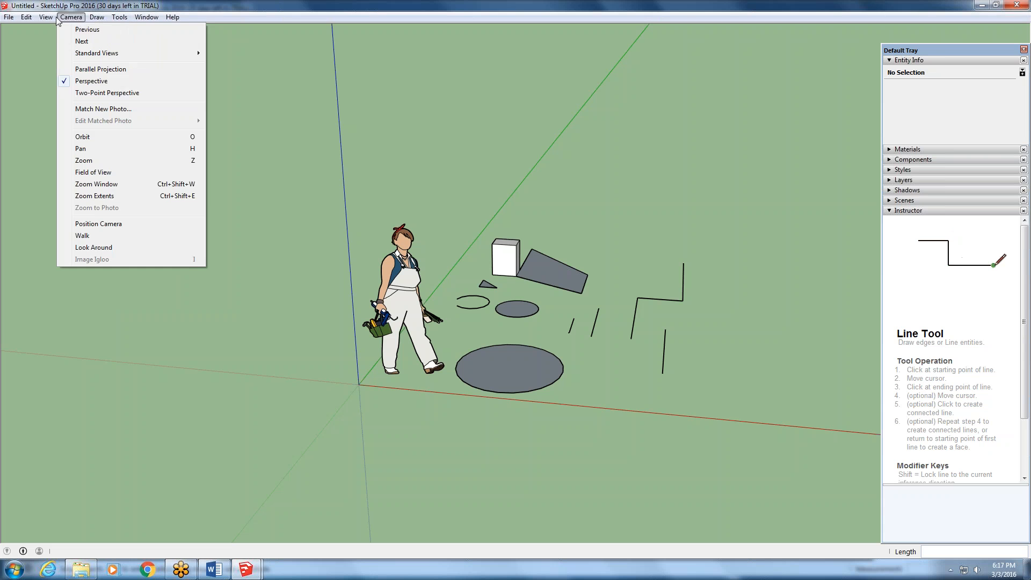
{"action": "mouse_move", "coordinate": [45, 18]}
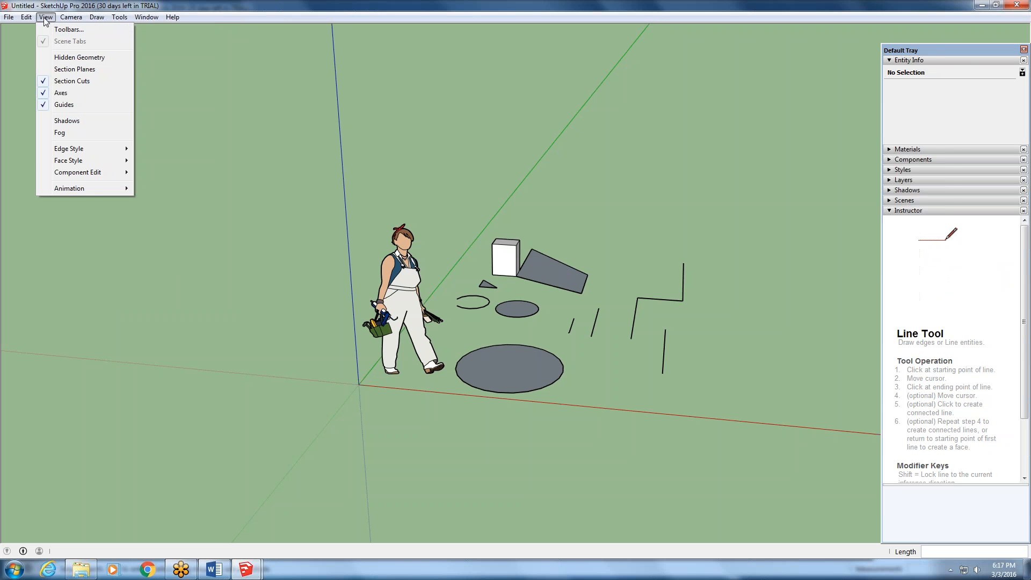
{"action": "left_click", "coordinate": [68, 29]}
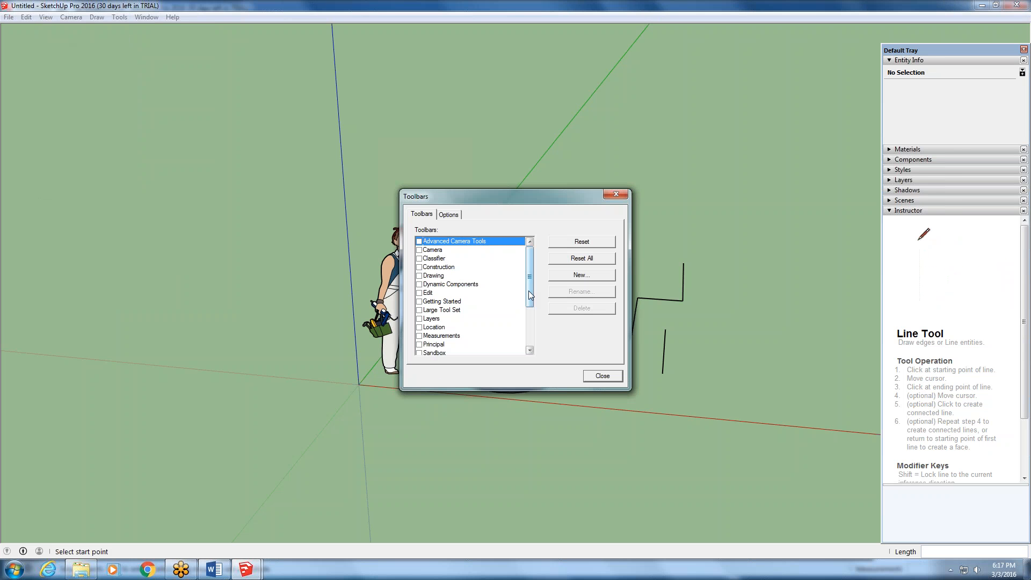
{"action": "left_click", "coordinate": [420, 242]}
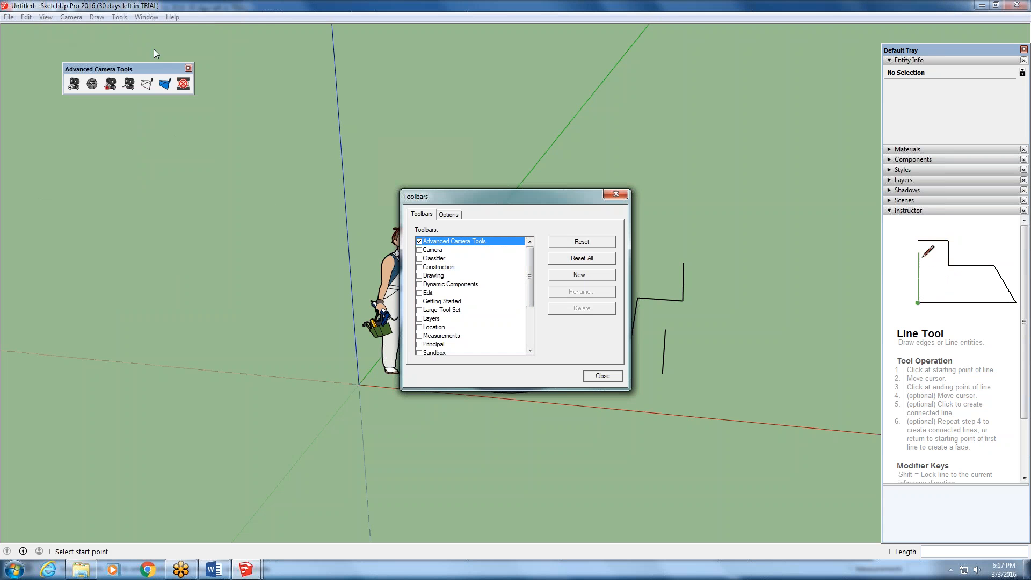
{"action": "left_click", "coordinate": [188, 68]}
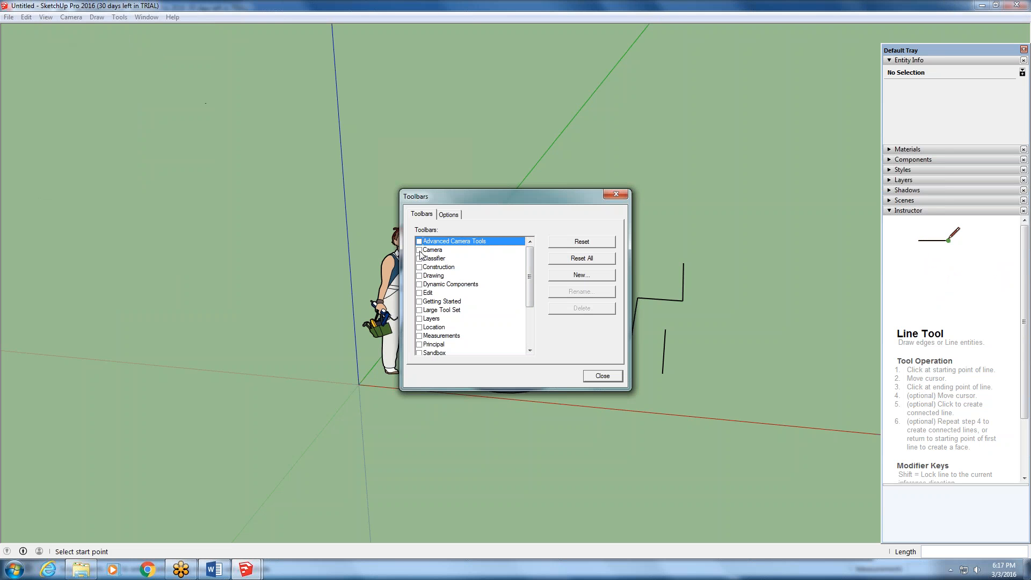
{"action": "left_click", "coordinate": [420, 252]}
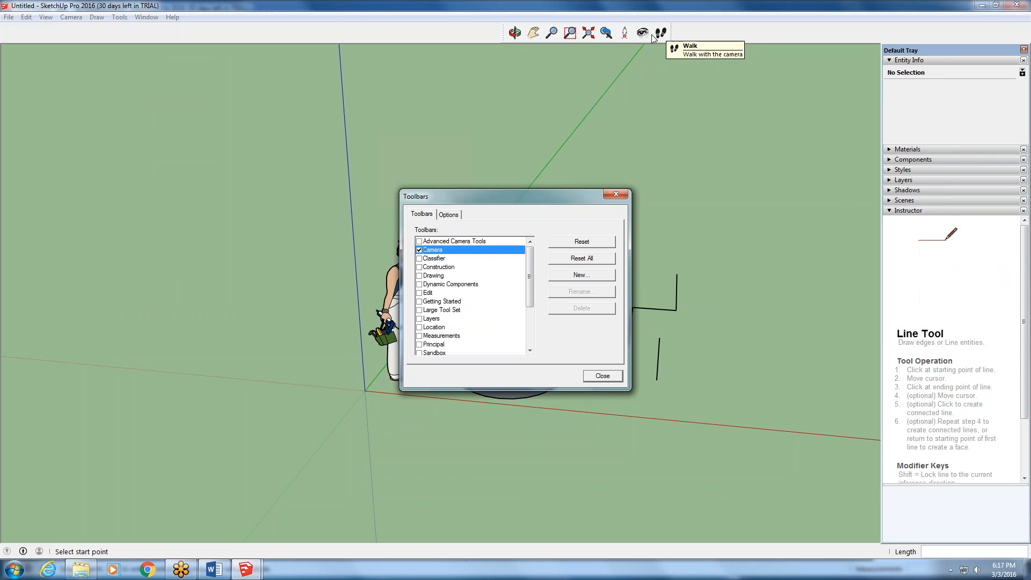
- Show and hide the Classifier toolbar, and enable the Drawing toolbar
{"action": "left_click", "coordinate": [419, 259]}
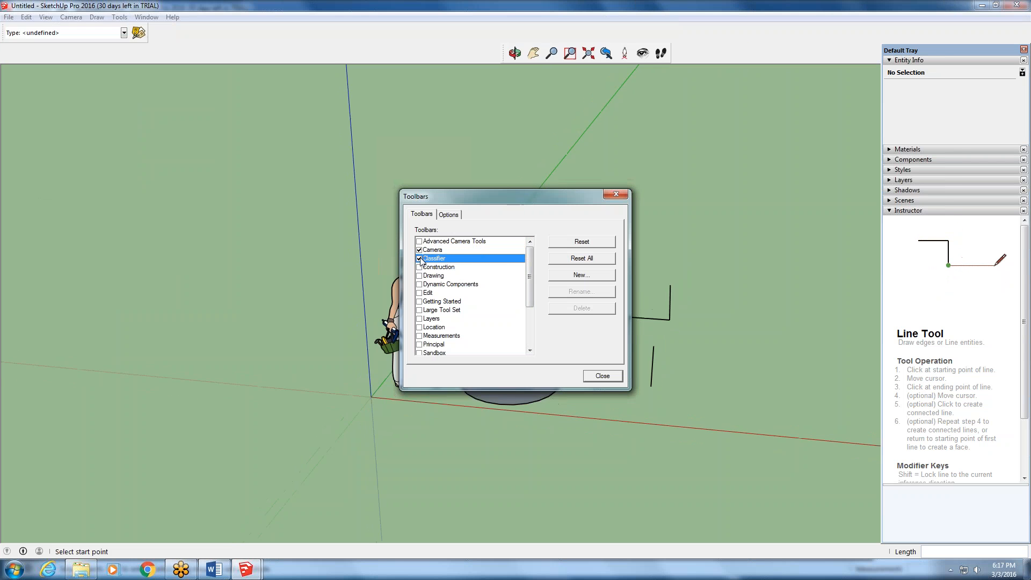
{"action": "left_click", "coordinate": [419, 259]}
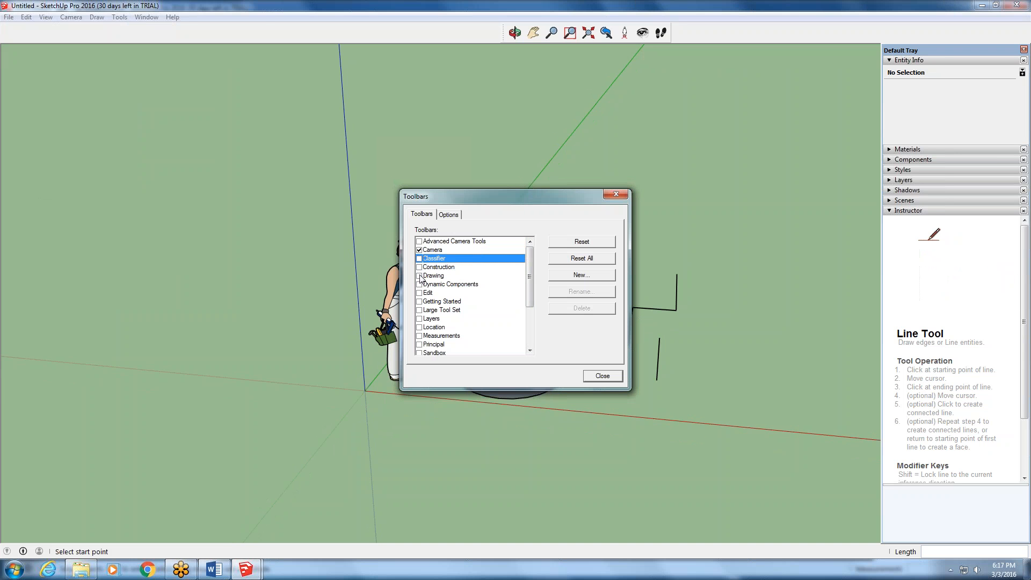
{"action": "left_click", "coordinate": [419, 276]}
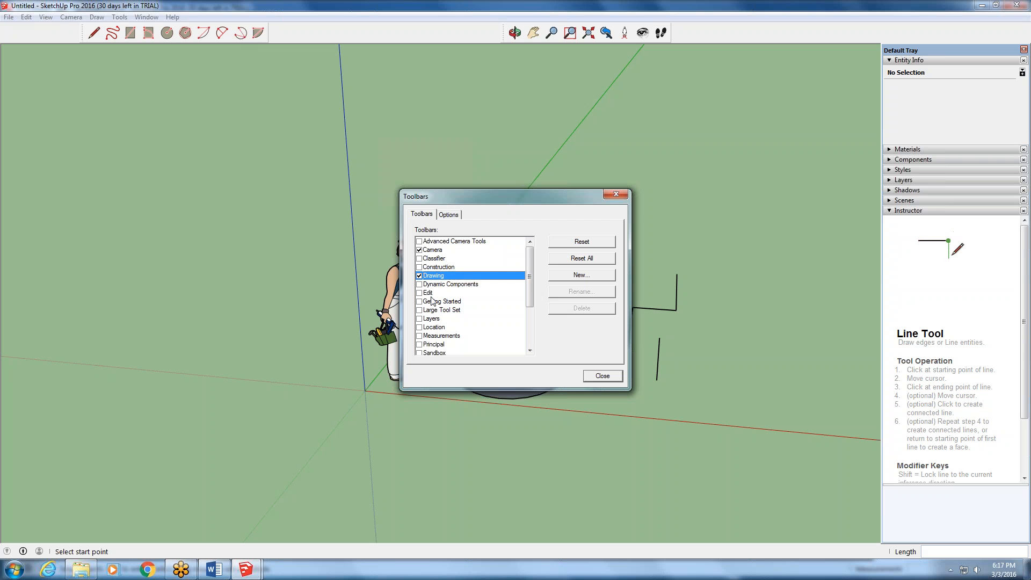
- Show and hide the Dynamic Components toolbar, and enable the Edit, Getting Started and Layers toolbars
{"action": "left_click", "coordinate": [420, 284]}
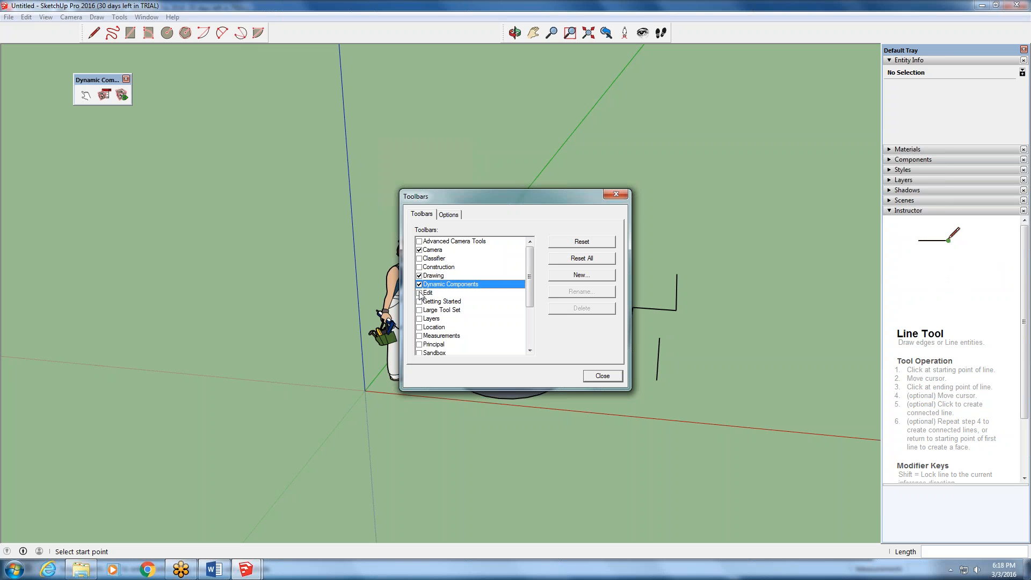
{"action": "left_click", "coordinate": [420, 285]}
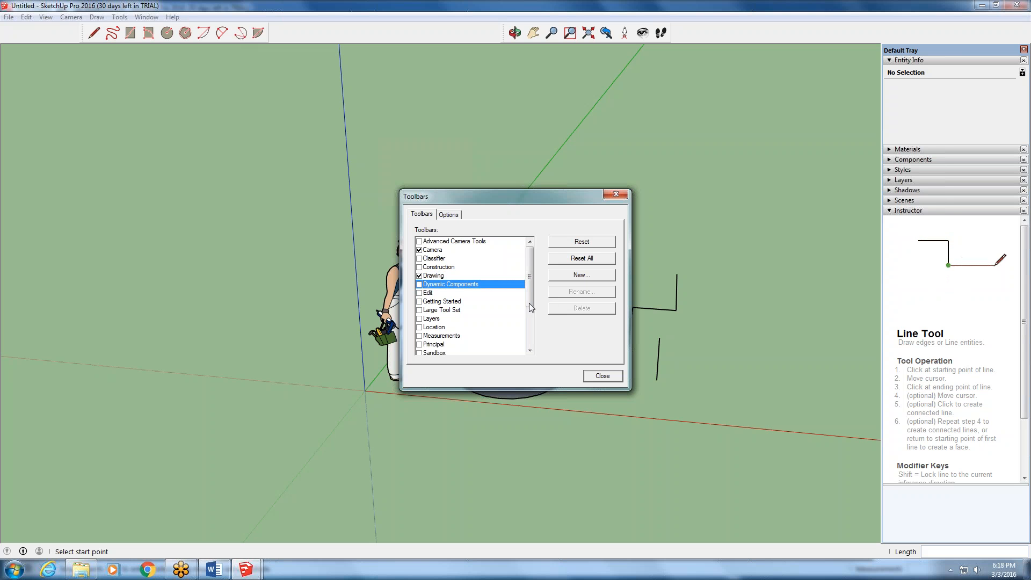
{"action": "left_click_drag", "start_coordinate": [533, 293], "coordinate": [524, 302]}
{"action": "left_click", "coordinate": [419, 275]}
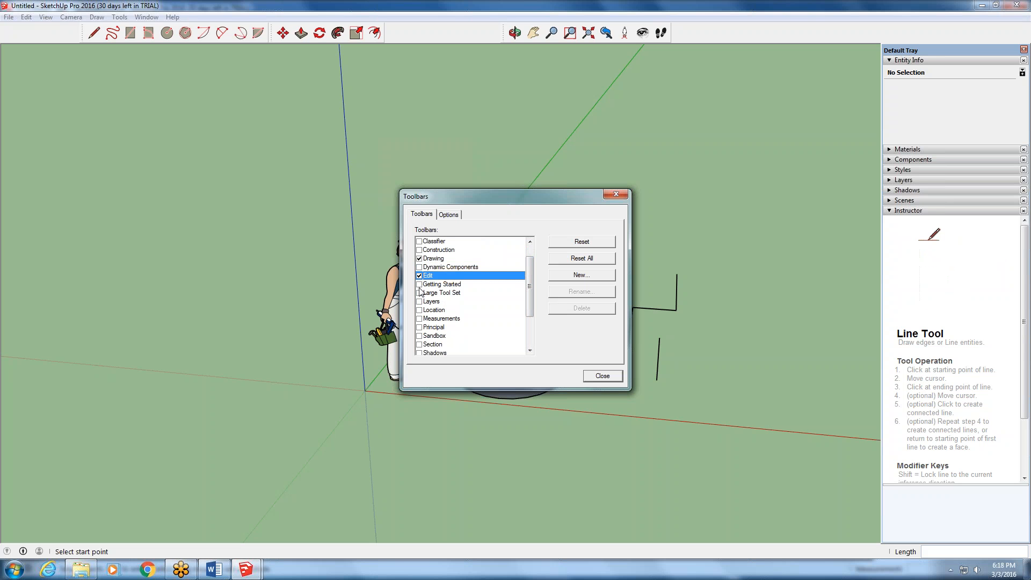
{"action": "left_click", "coordinate": [419, 284]}
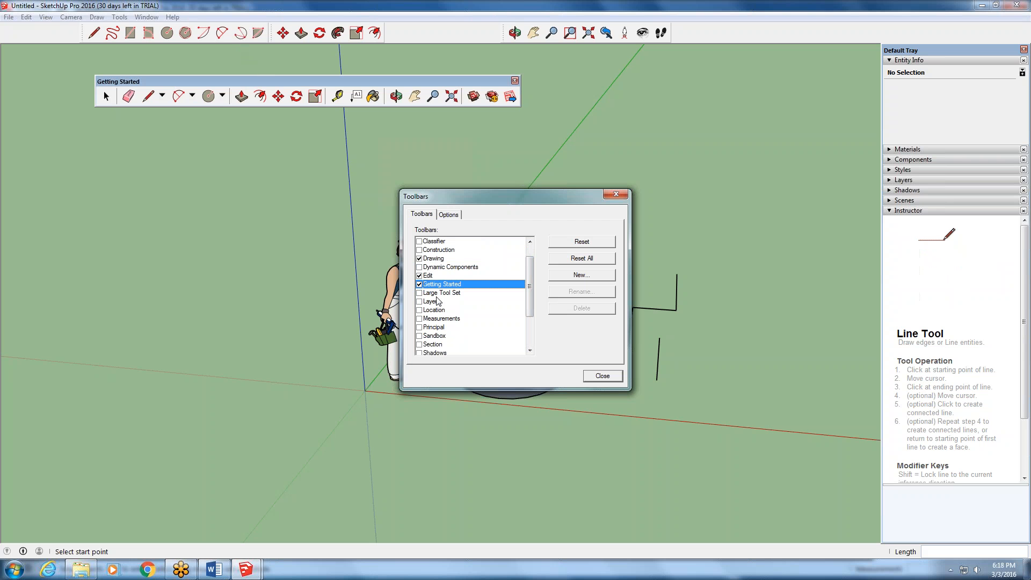
{"action": "left_click", "coordinate": [419, 301]}
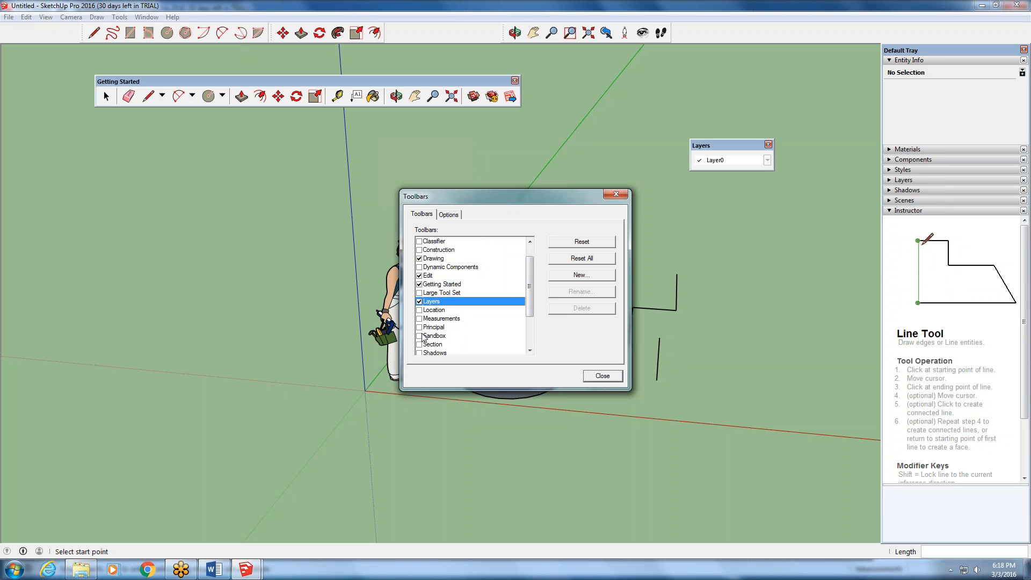
- Show the Styles and Views toolbars, and hide both again
{"action": "left_click_drag", "start_coordinate": [530, 285], "coordinate": [530, 312]}
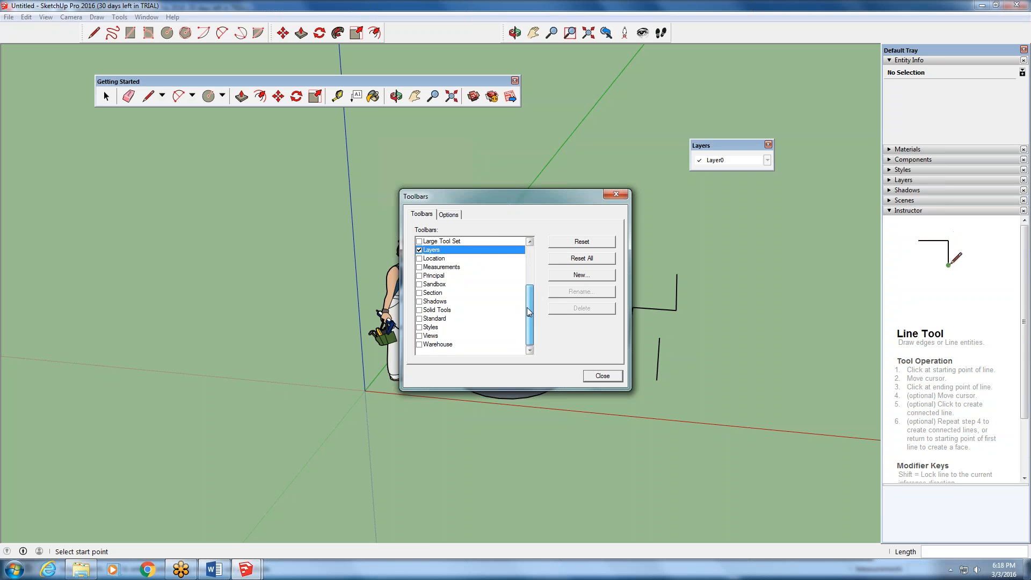
{"action": "left_click", "coordinate": [419, 327]}
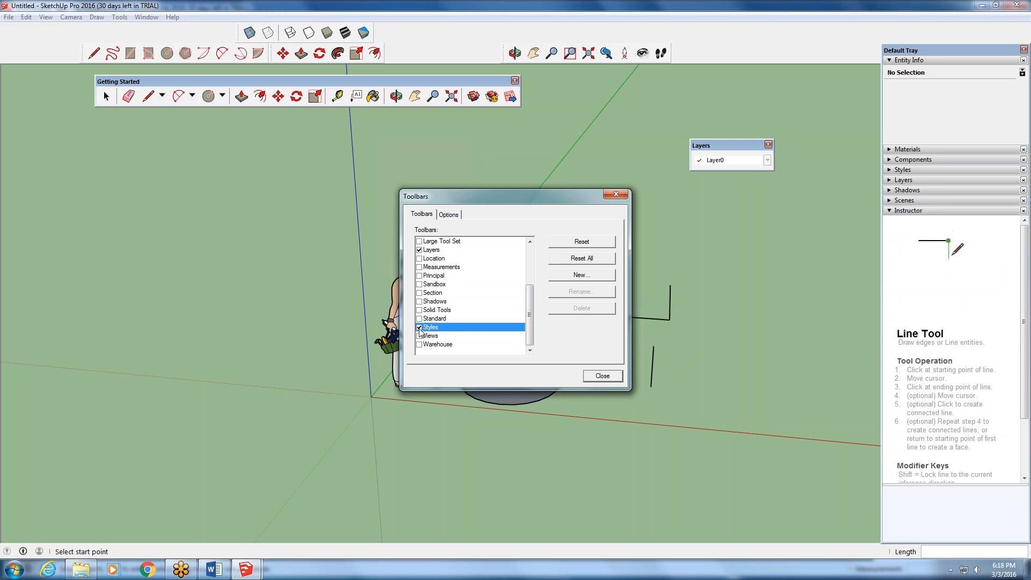
{"action": "left_click", "coordinate": [420, 336]}
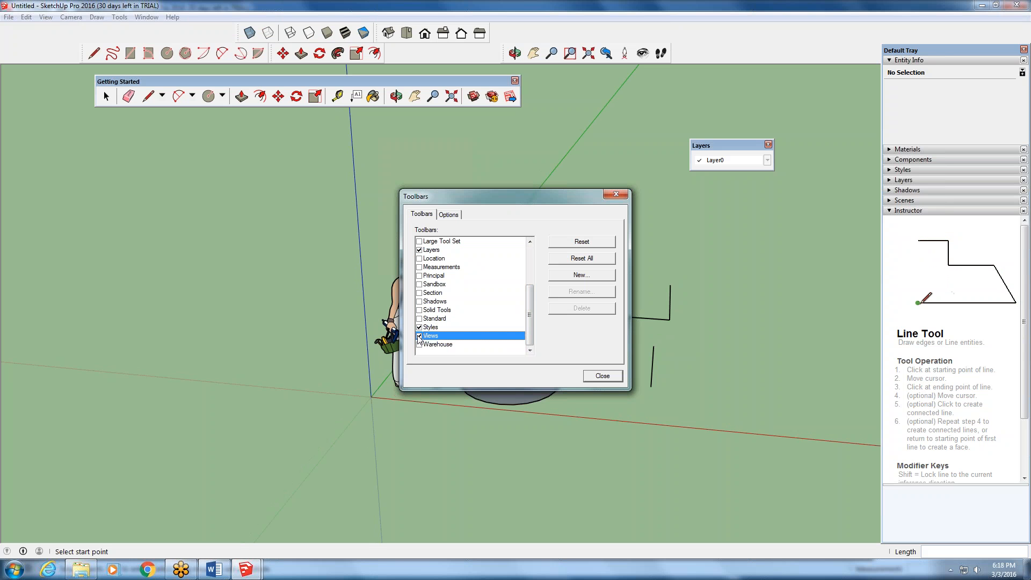
{"action": "left_click", "coordinate": [419, 336]}
{"action": "left_click", "coordinate": [420, 327]}
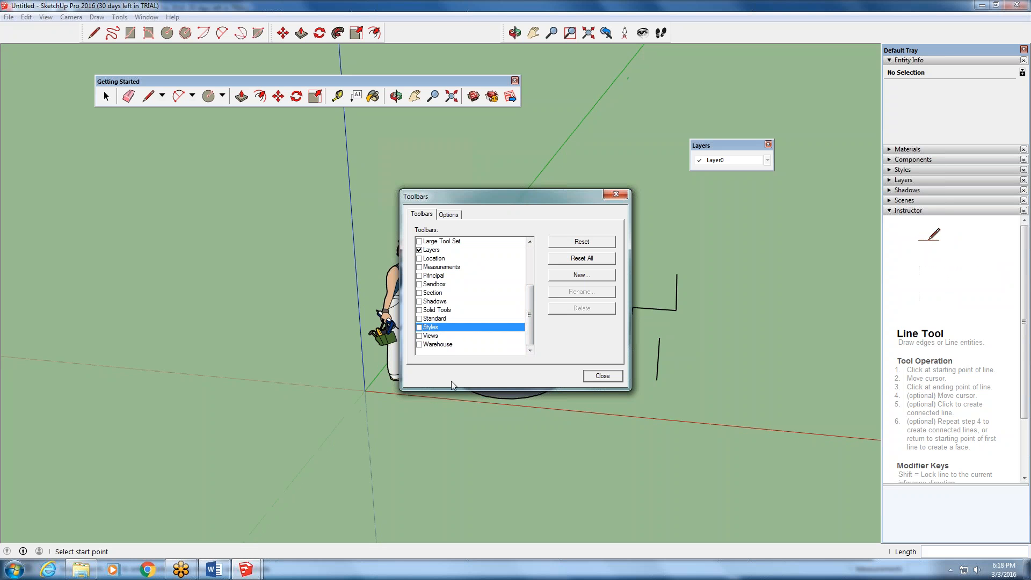
- Leave the toolbar settings and place the floating Getting Started and Layers toolbars side by side just below the docked toolbars
{"action": "left_click", "coordinate": [617, 376]}
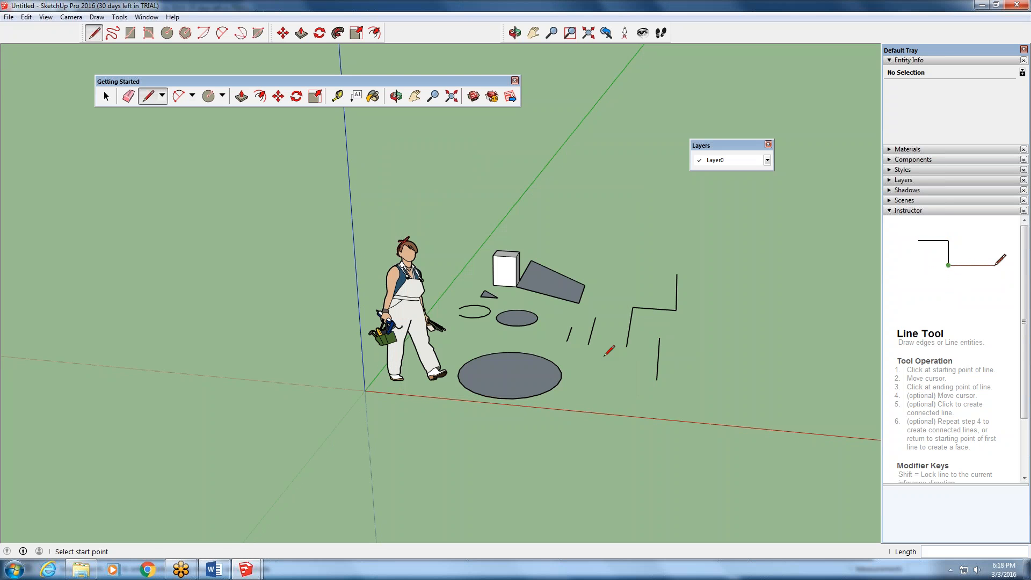
{"action": "left_click", "coordinate": [106, 96]}
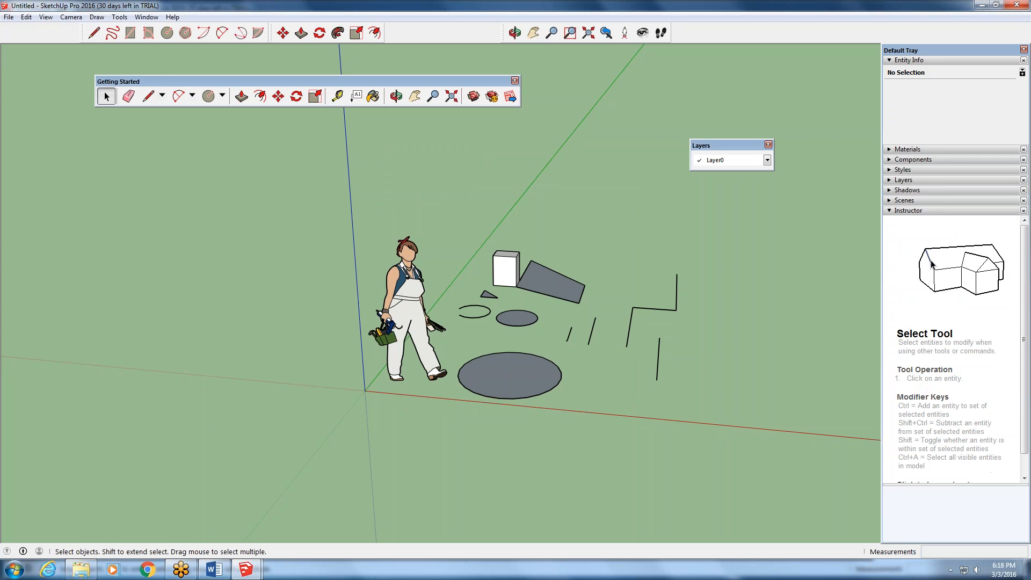
{"action": "left_click_drag", "start_coordinate": [160, 76], "coordinate": [143, 44]}
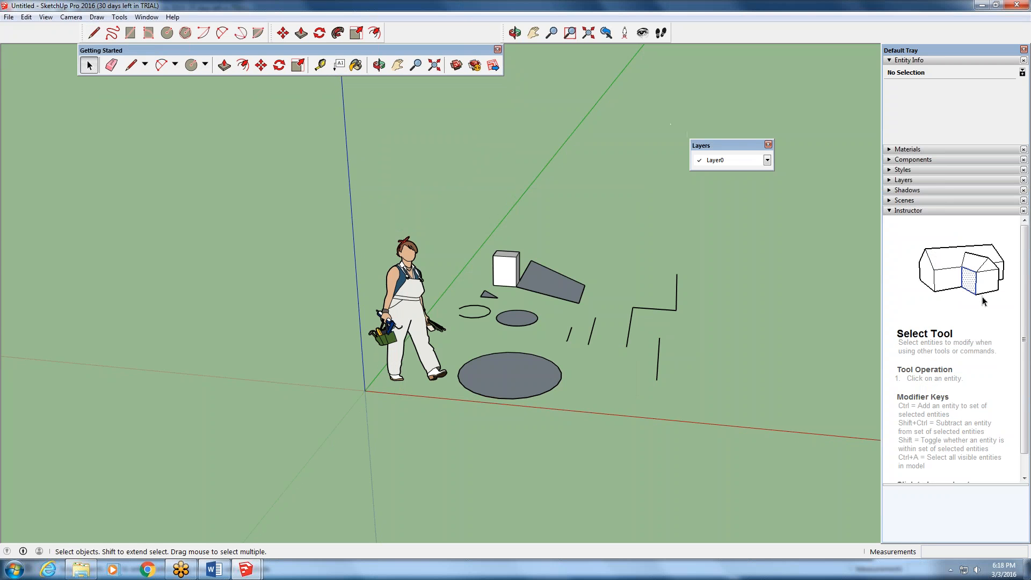
{"action": "left_click_drag", "start_coordinate": [727, 145], "coordinate": [554, 59]}
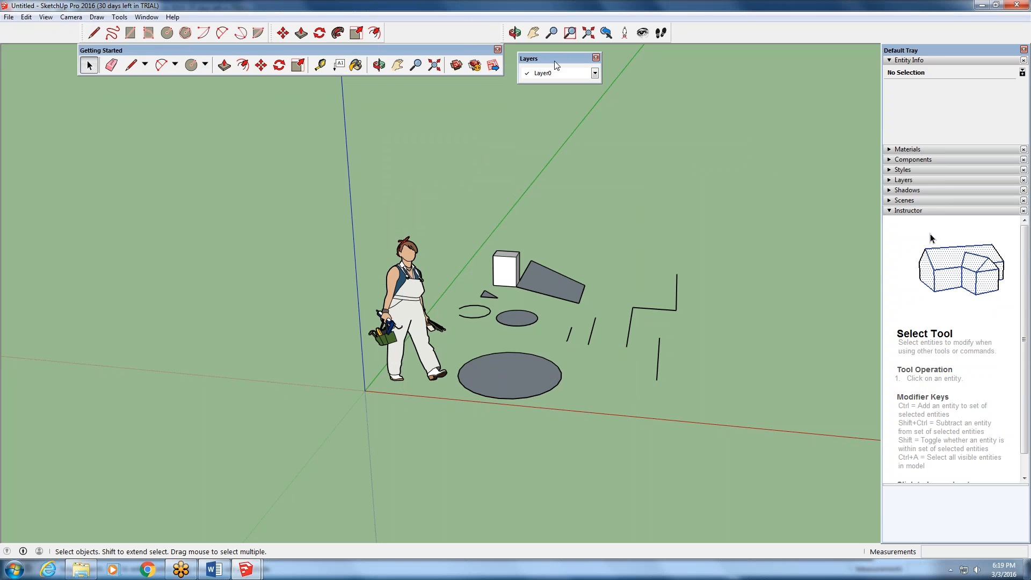
- Reopen the toolbar settings to review which toolbars are enabled, and close them
{"action": "left_click", "coordinate": [45, 17]}
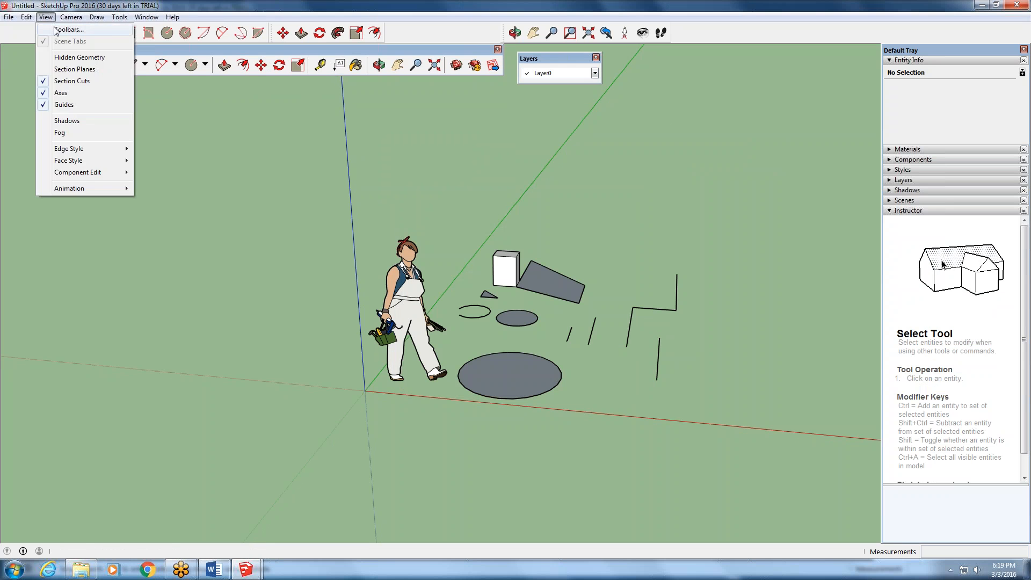
{"action": "left_click", "coordinate": [69, 29]}
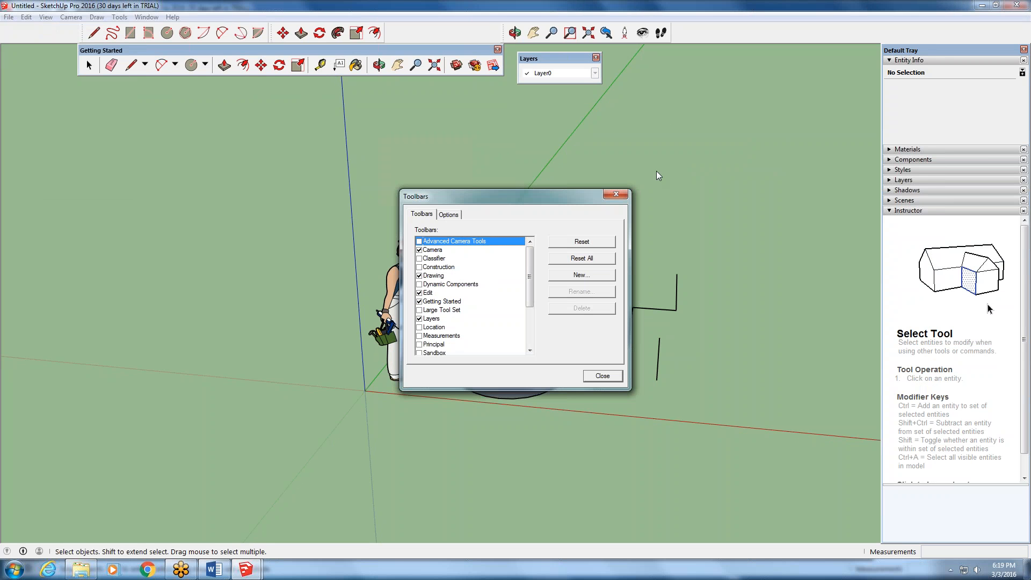
{"action": "left_click", "coordinate": [617, 194]}
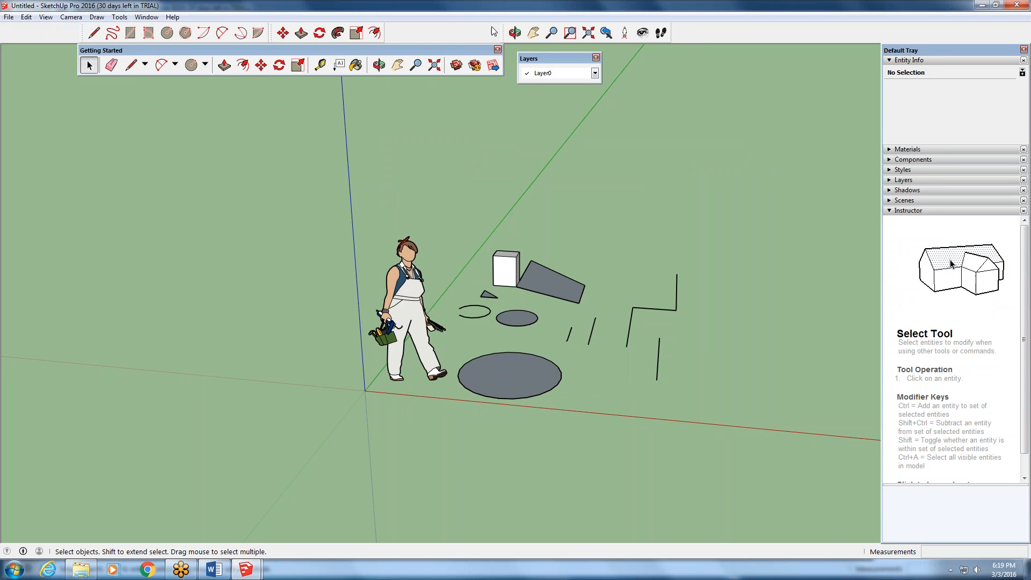
- Undock and close the Camera toolbar, then show it again and dock it beside the Edit toolbar
{"action": "left_click_drag", "start_coordinate": [507, 31], "coordinate": [469, 171]}
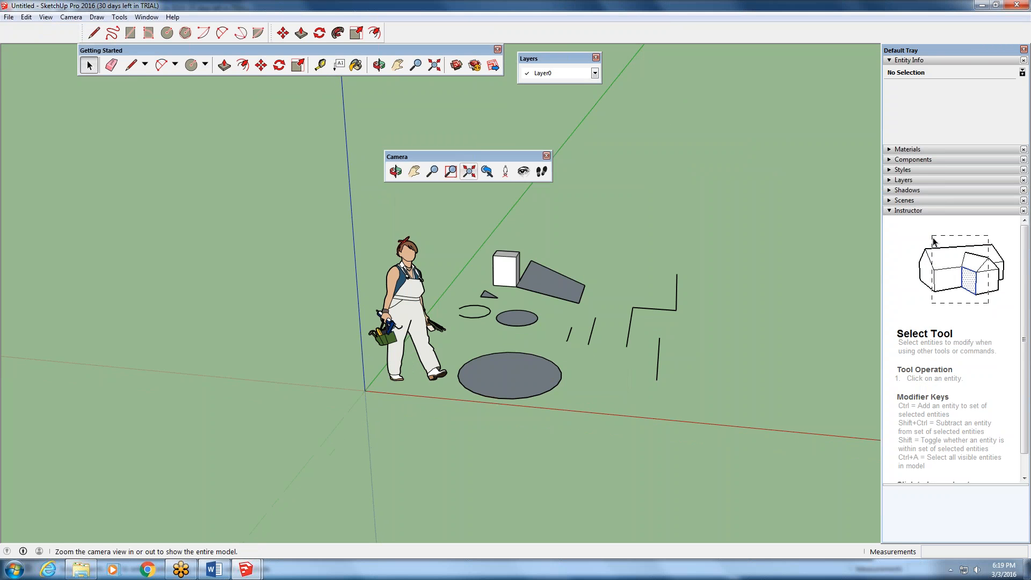
{"action": "left_click", "coordinate": [546, 156]}
{"action": "right_click", "coordinate": [634, 32]}
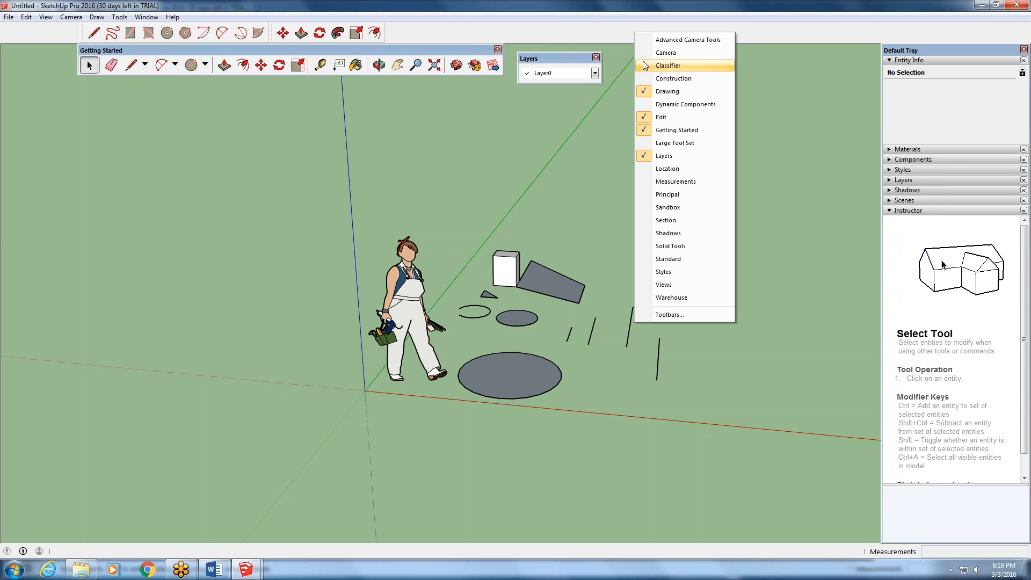
{"action": "left_click", "coordinate": [654, 53]}
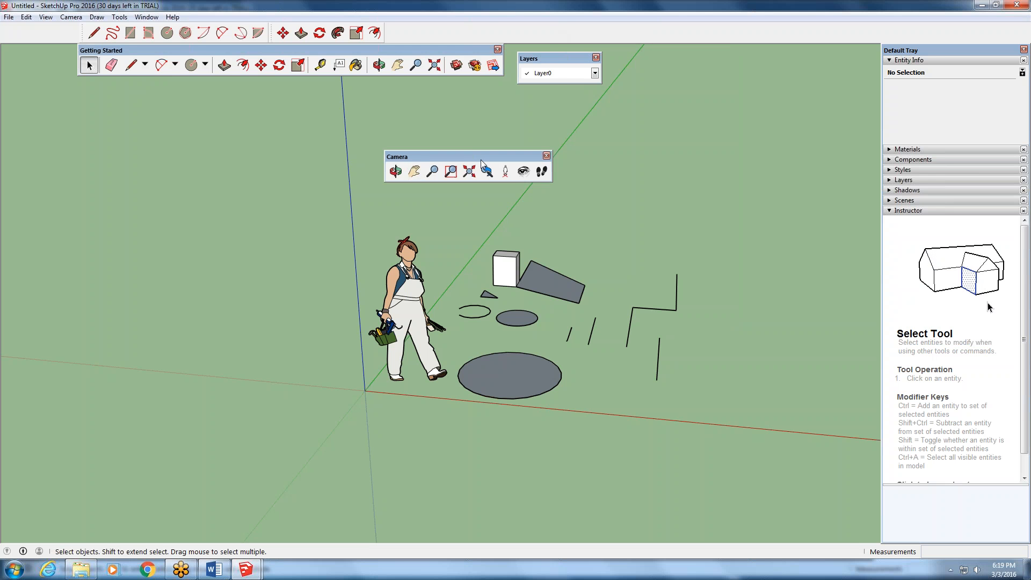
{"action": "left_click_drag", "start_coordinate": [483, 156], "coordinate": [482, 25]}
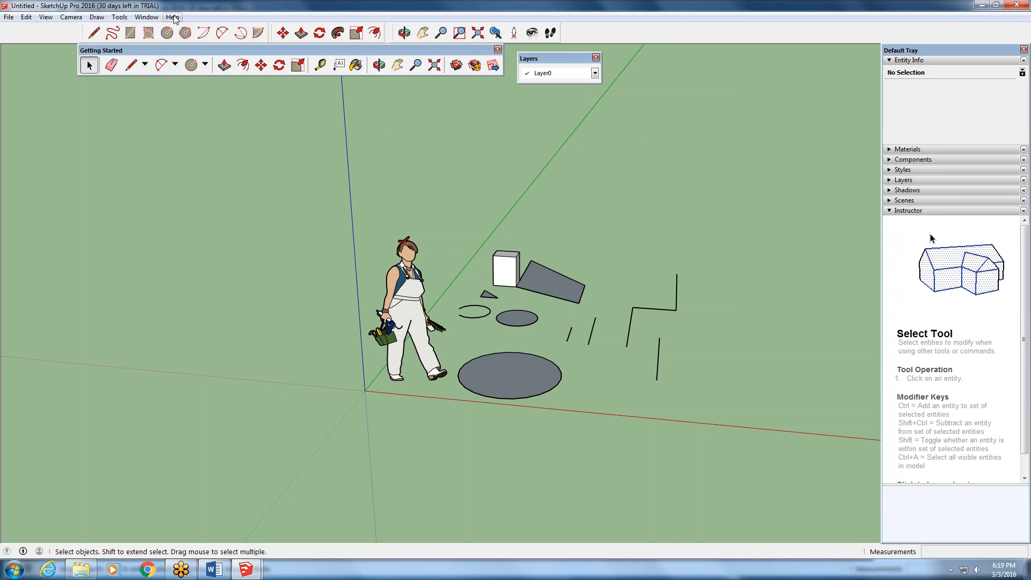
{"action": "left_click", "coordinate": [9, 17]}
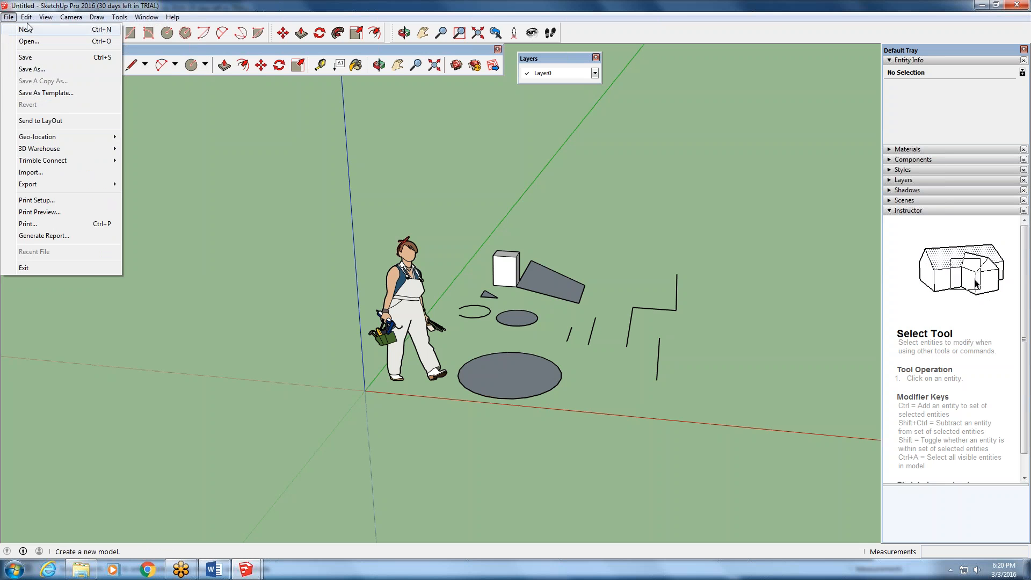
{"action": "mouse_move", "coordinate": [29, 21]}
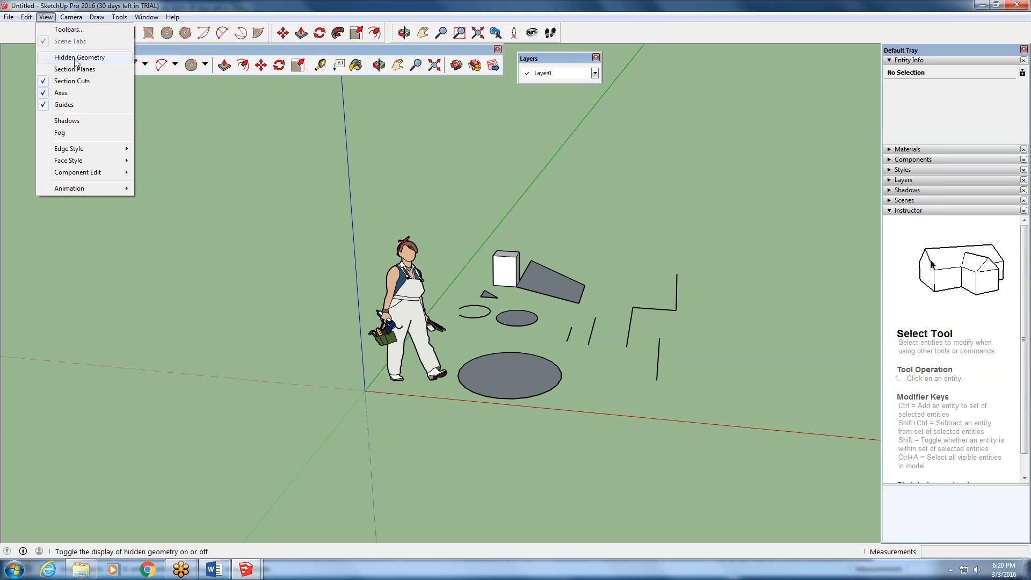
{"action": "left_click", "coordinate": [211, 178]}
- Hide the front top edge of the white box
{"action": "scroll", "coordinate": [427, 188], "scroll_direction": "up", "scroll_amount": 5}
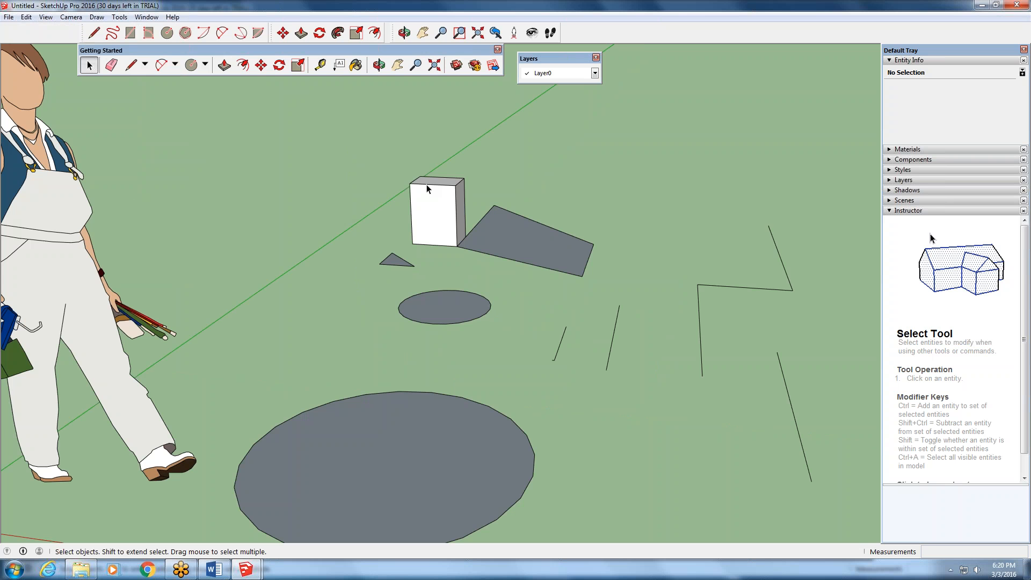
{"action": "scroll", "coordinate": [427, 188], "scroll_direction": "up", "scroll_amount": 1}
{"action": "right_click", "coordinate": [431, 185]}
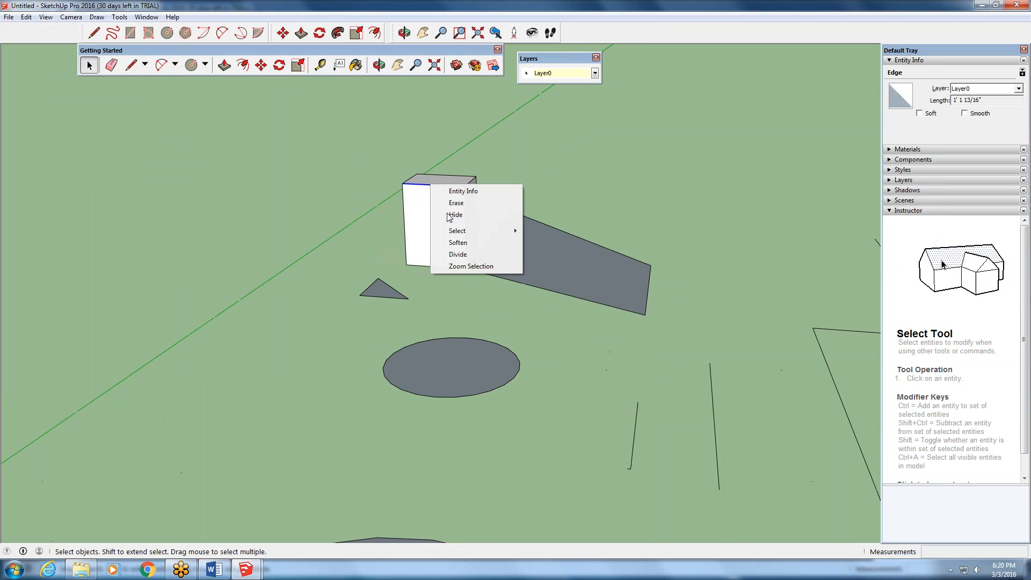
{"action": "left_click", "coordinate": [454, 215]}
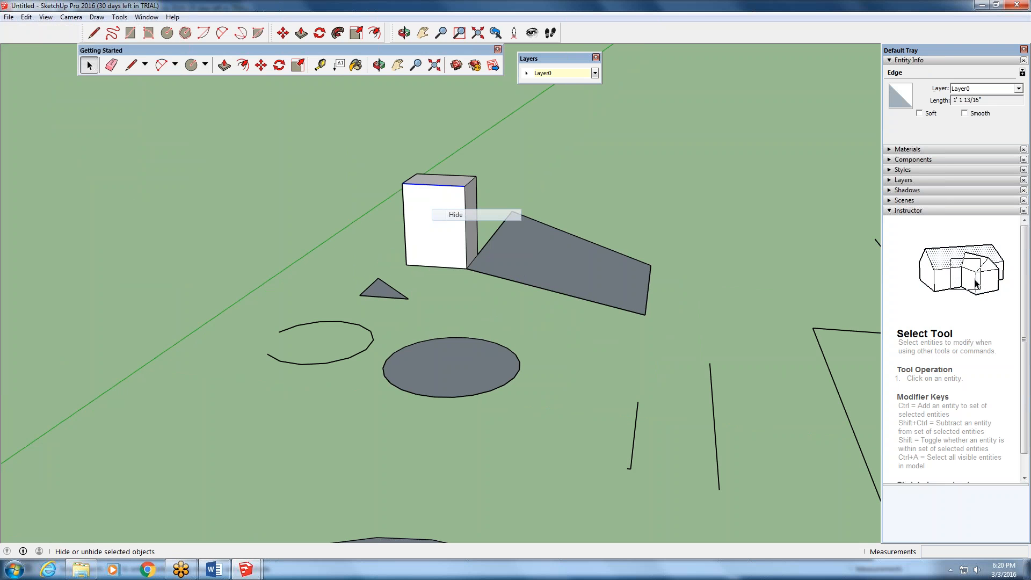
- Enable the display of hidden geometry to reveal the box's hidden edge
{"action": "scroll", "coordinate": [445, 192], "scroll_direction": "up", "scroll_amount": 2}
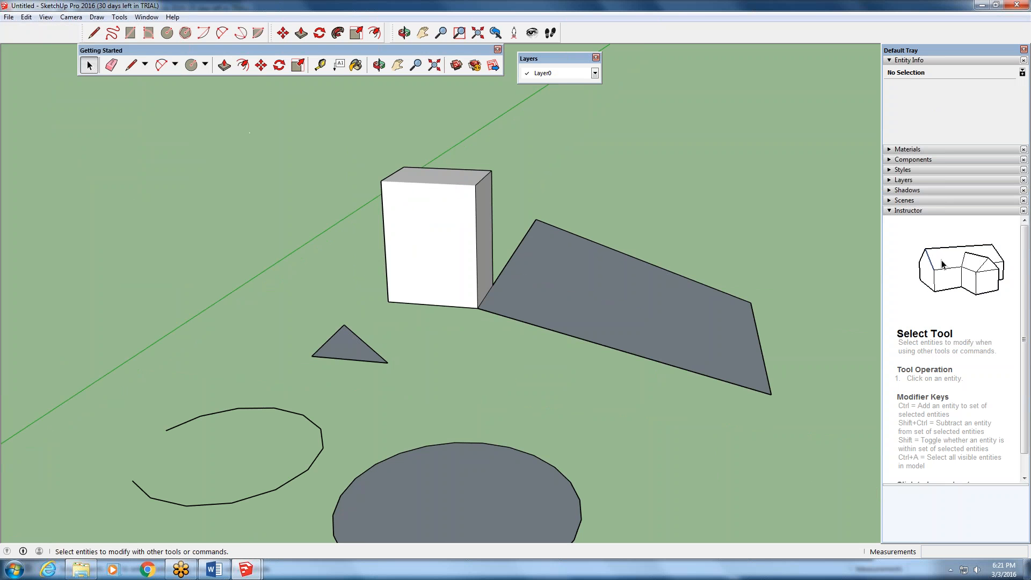
{"action": "left_click", "coordinate": [46, 17]}
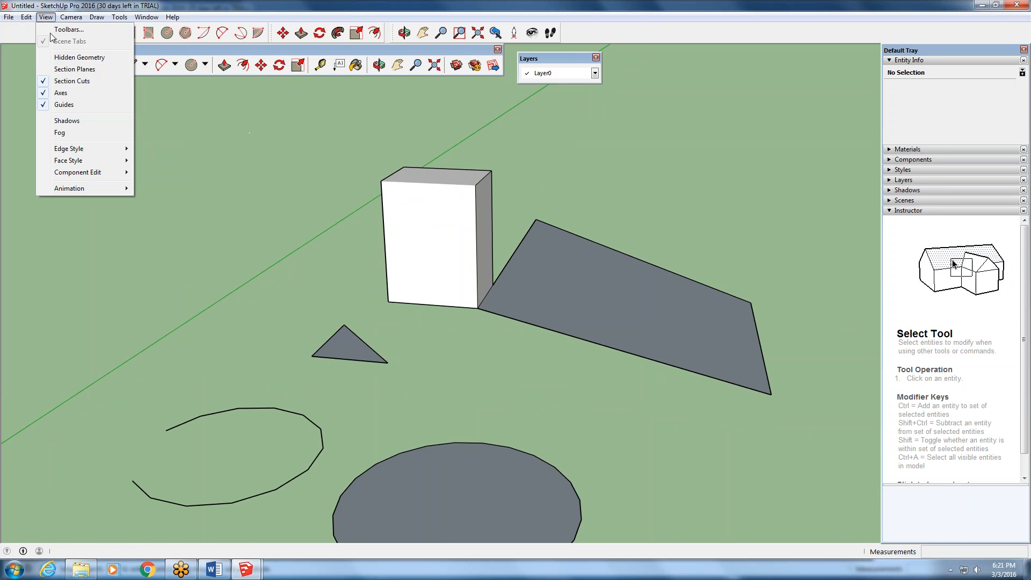
{"action": "left_click", "coordinate": [67, 58]}
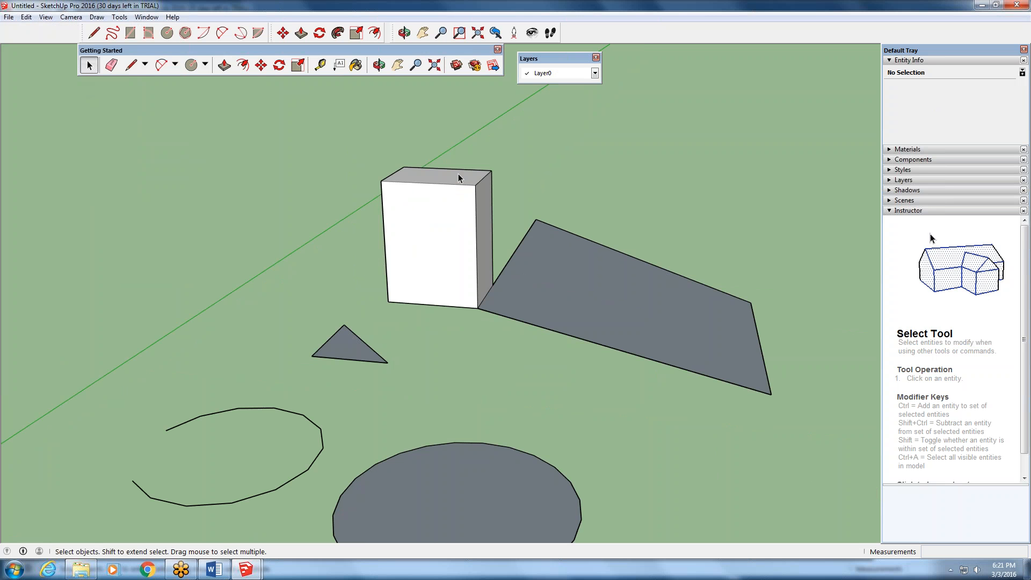
{"action": "scroll", "coordinate": [459, 172], "scroll_direction": "up", "scroll_amount": 5}
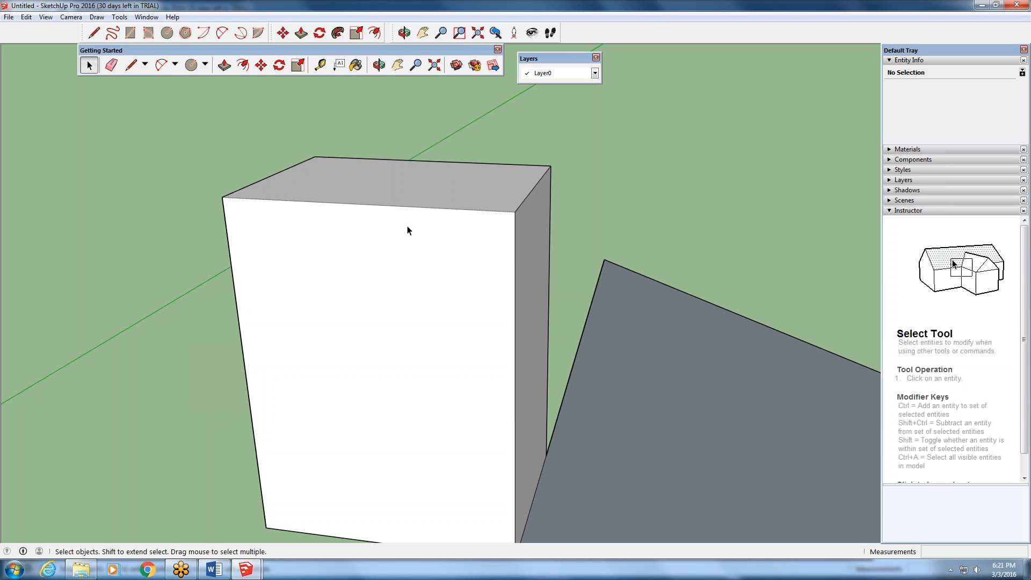
- Unhide the box's front top edge and turn off the display of hidden geometry
{"action": "right_click", "coordinate": [420, 210]}
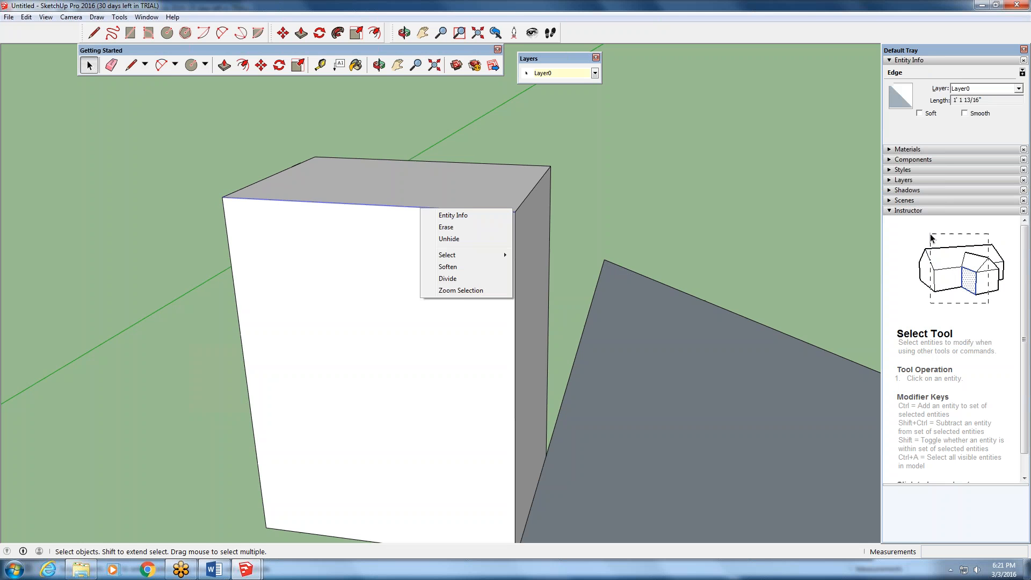
{"action": "left_click", "coordinate": [449, 238]}
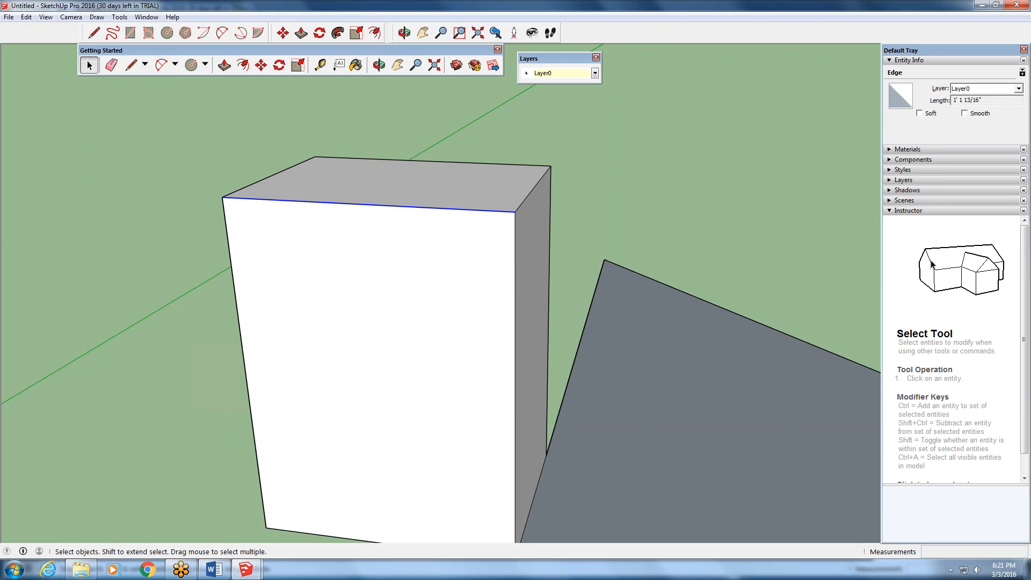
{"action": "left_click", "coordinate": [180, 303]}
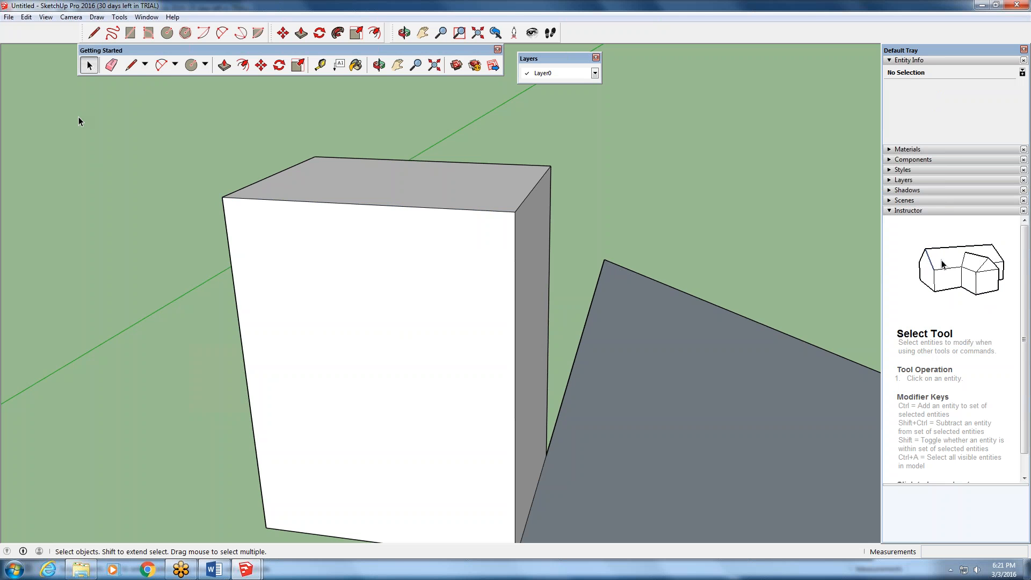
{"action": "left_click", "coordinate": [44, 17]}
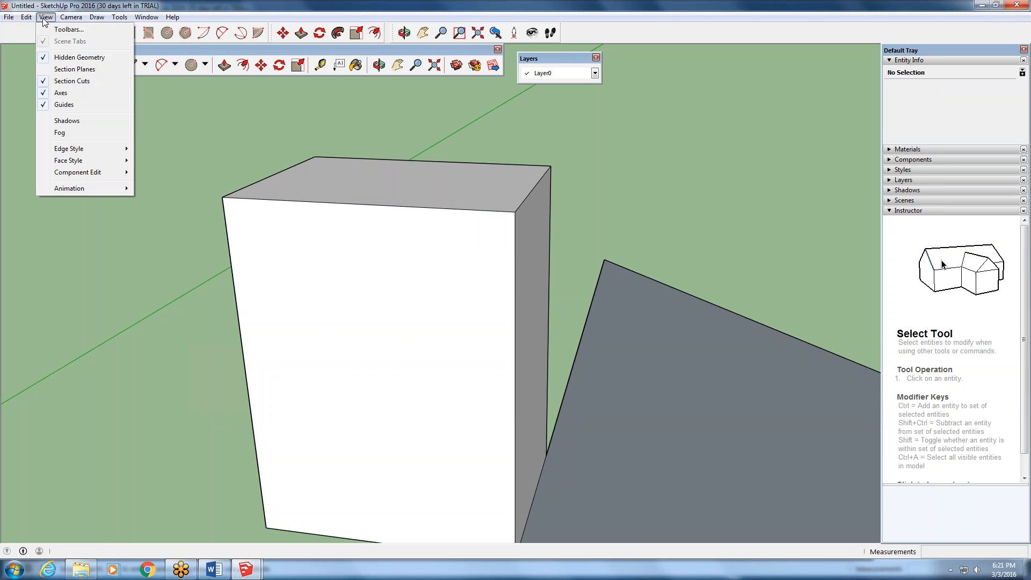
{"action": "left_click", "coordinate": [58, 57]}
- Switch the camera to the standard Bottom view, showing the drawn shapes from below
{"action": "left_click", "coordinate": [69, 18]}
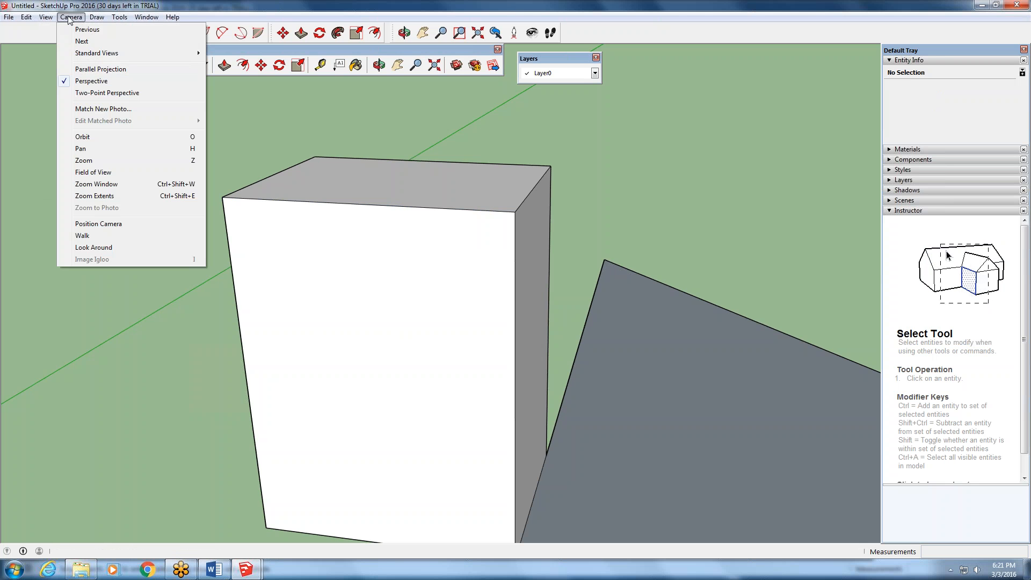
{"action": "mouse_move", "coordinate": [92, 56]}
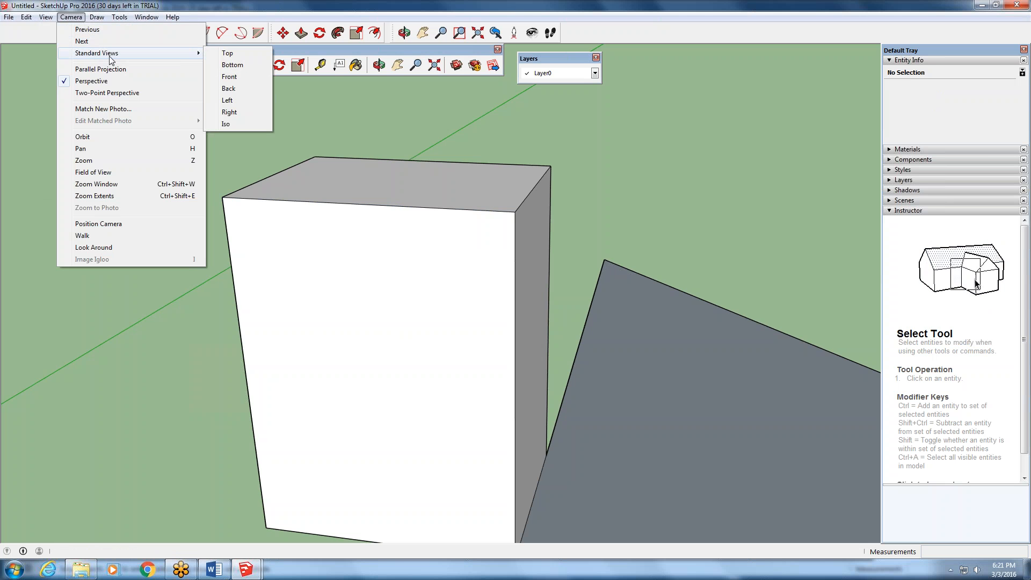
{"action": "left_click", "coordinate": [232, 65]}
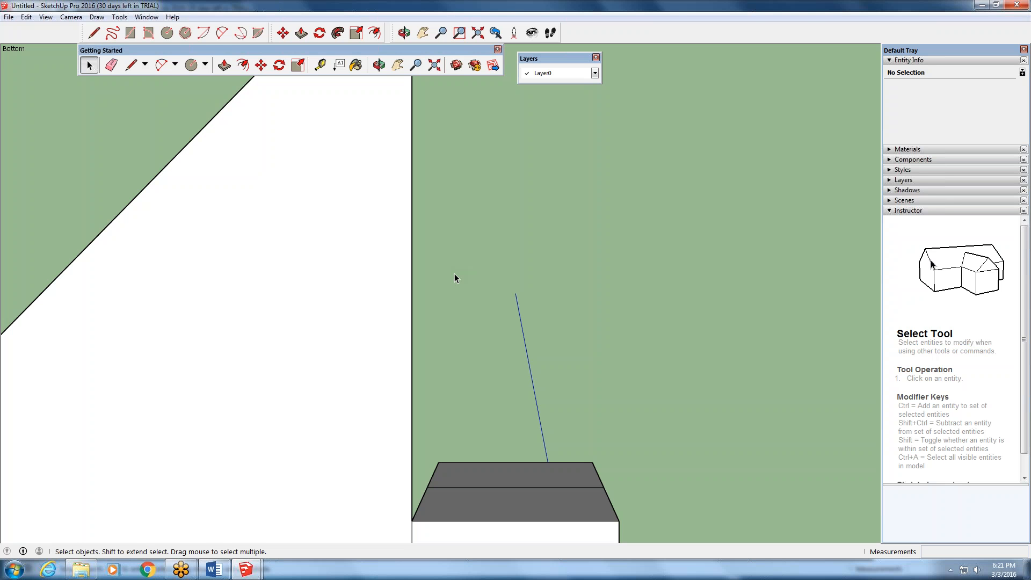
{"action": "scroll", "coordinate": [455, 278], "scroll_direction": "down", "scroll_amount": 3}
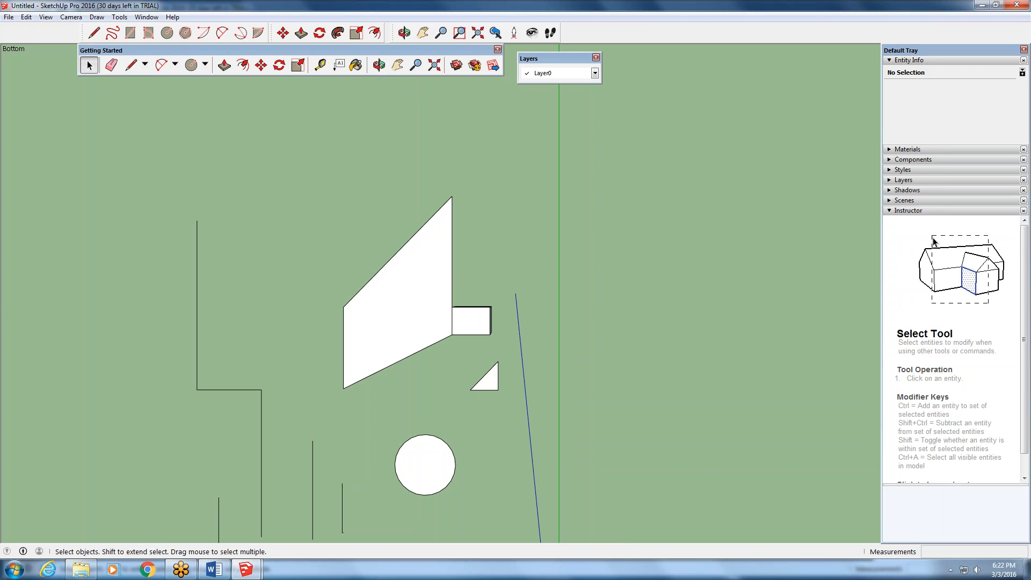
- Set the camera to Parallel Projection and inspect the shapes in the bottom view
{"action": "left_click", "coordinate": [120, 17]}
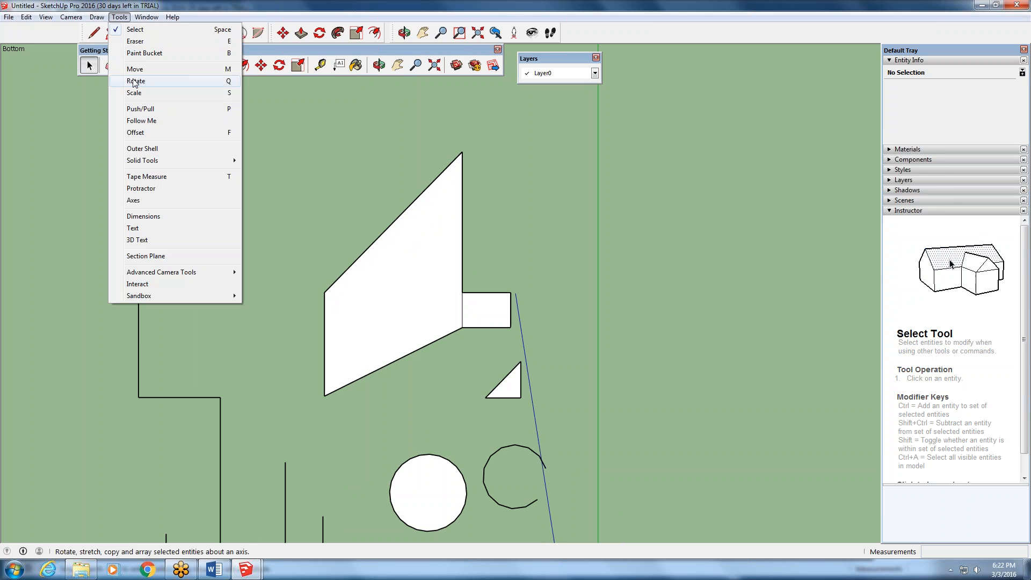
{"action": "mouse_move", "coordinate": [45, 17]}
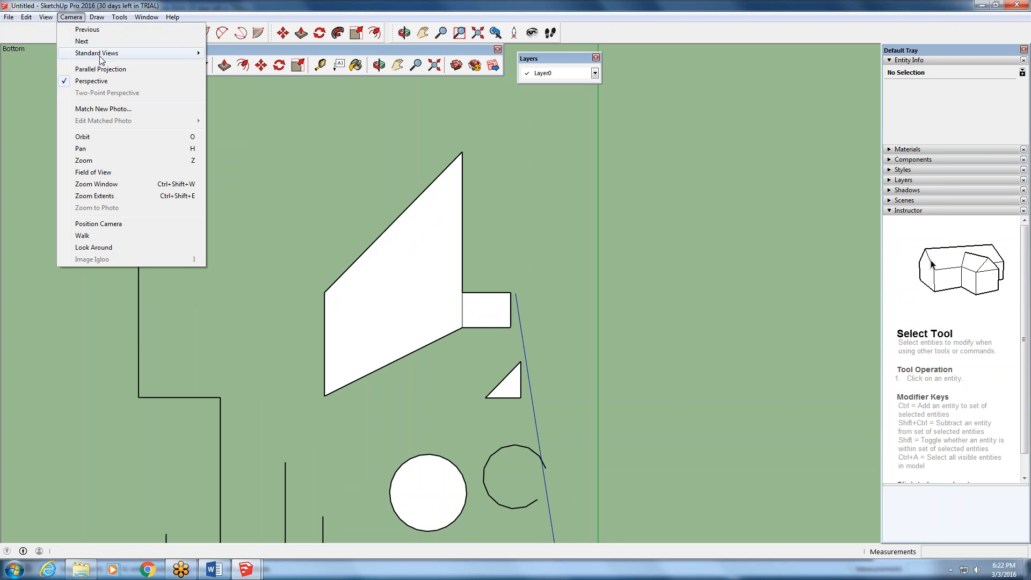
{"action": "mouse_move", "coordinate": [131, 53]}
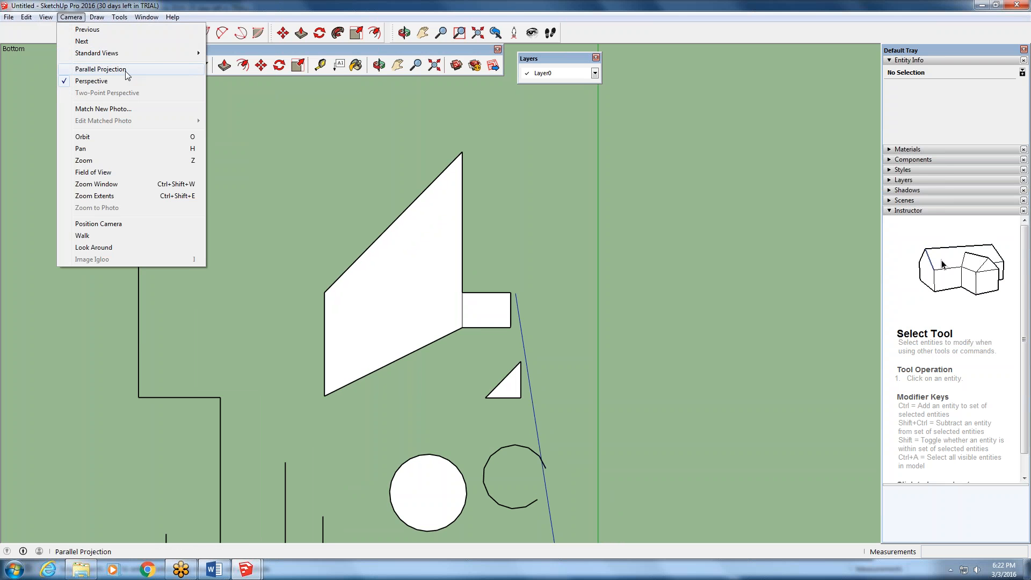
{"action": "left_click", "coordinate": [100, 69]}
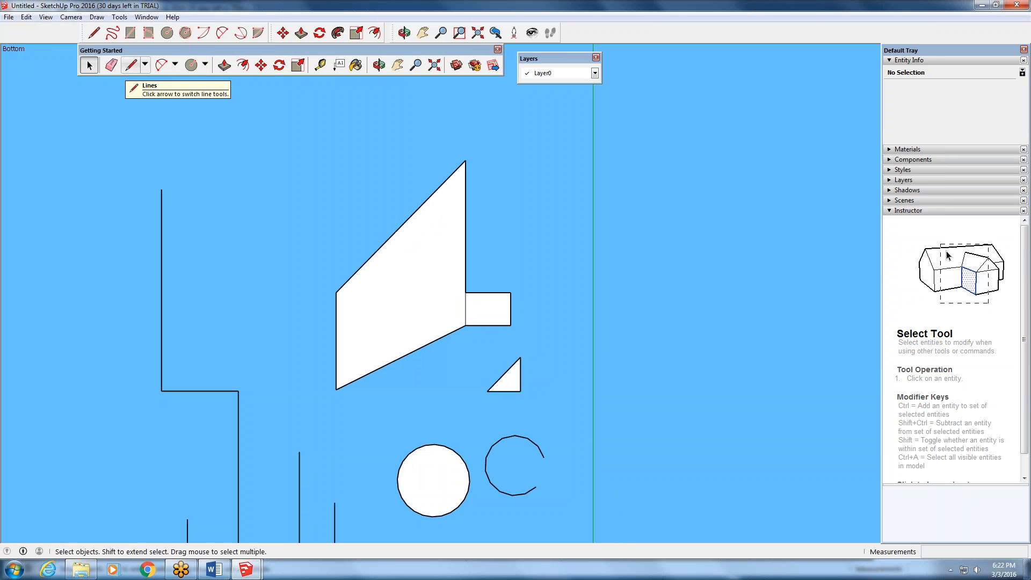
{"action": "key", "text": "o"}
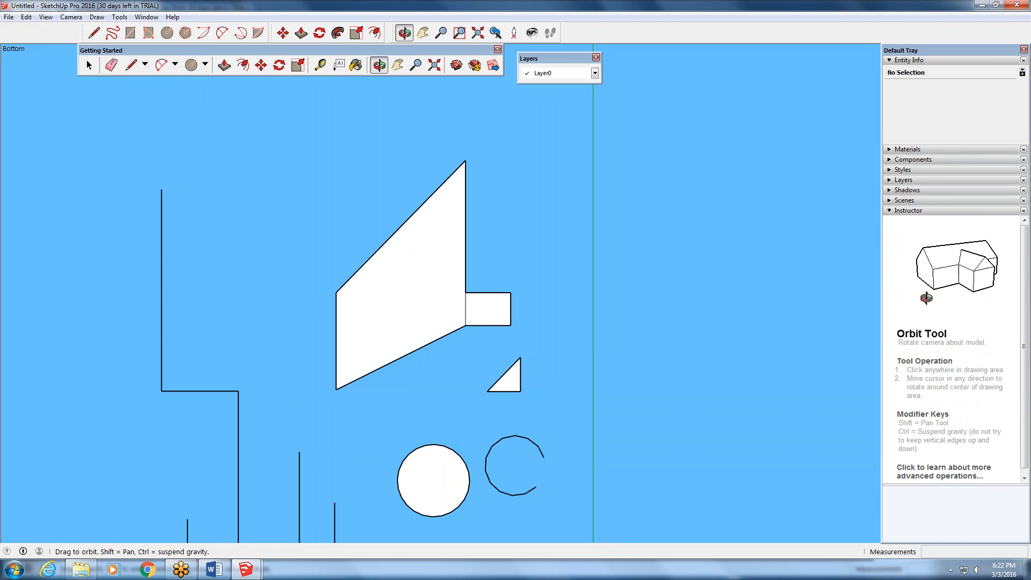
{"action": "key", "text": "space"}
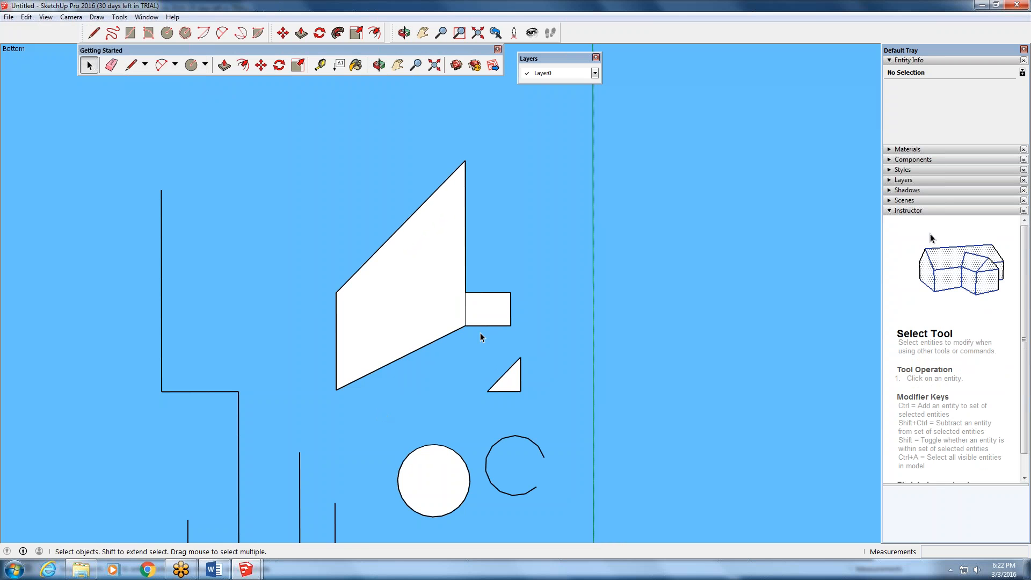
{"action": "scroll", "coordinate": [480, 333], "scroll_direction": "up", "scroll_amount": 2}
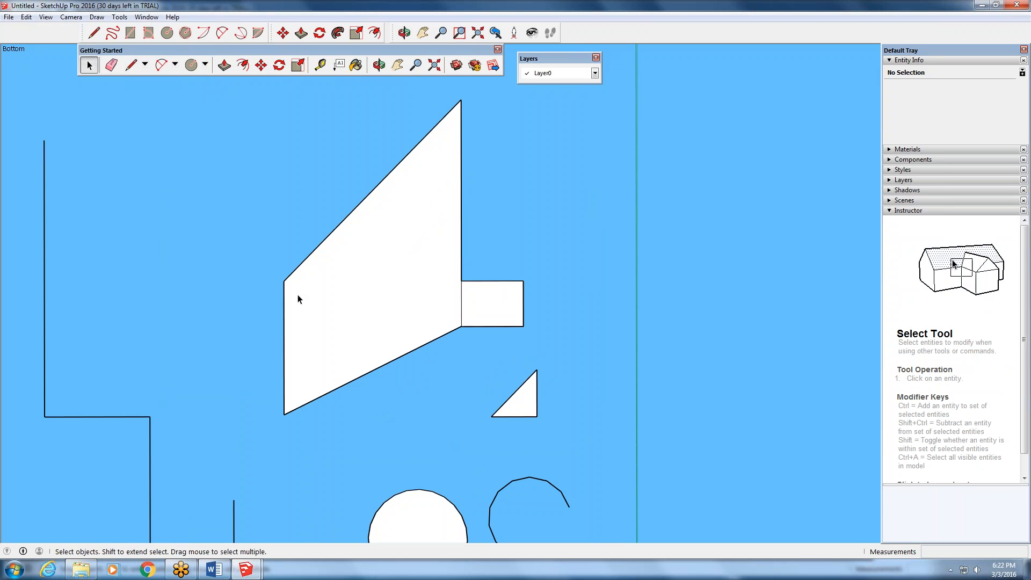
- Return the camera to Perspective and orbit to see the box and flat shapes at an angle from below
{"action": "left_click", "coordinate": [71, 17]}
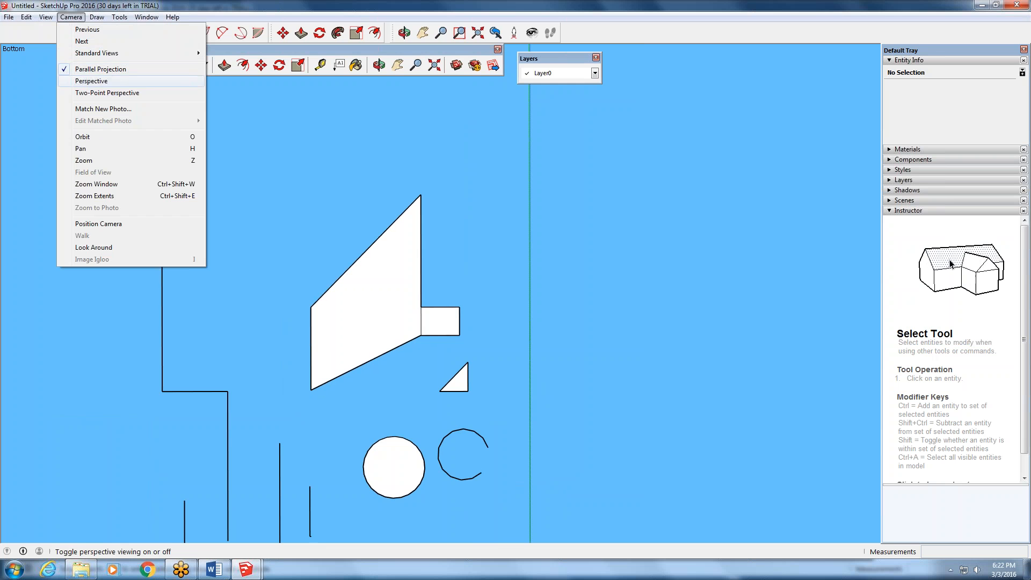
{"action": "left_click", "coordinate": [92, 81]}
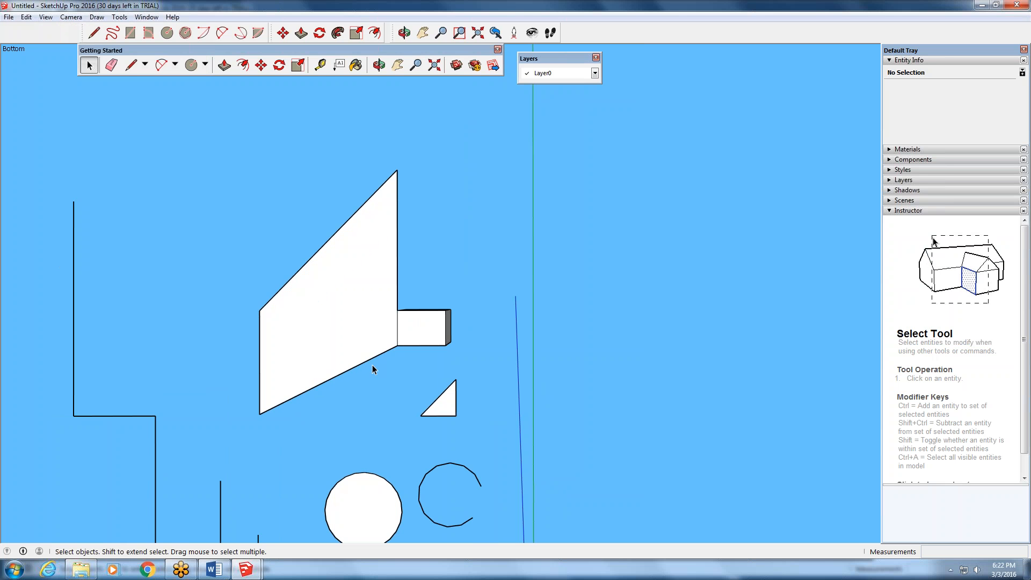
{"action": "middle_click_drag", "start_coordinate": [372, 365], "coordinate": [392, 344]}
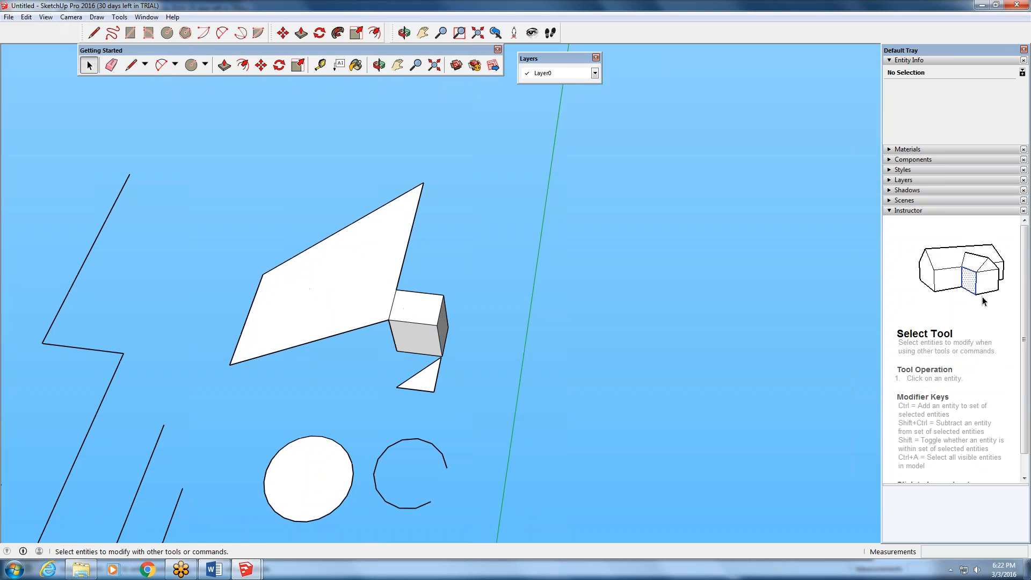
{"action": "left_click", "coordinate": [67, 18]}
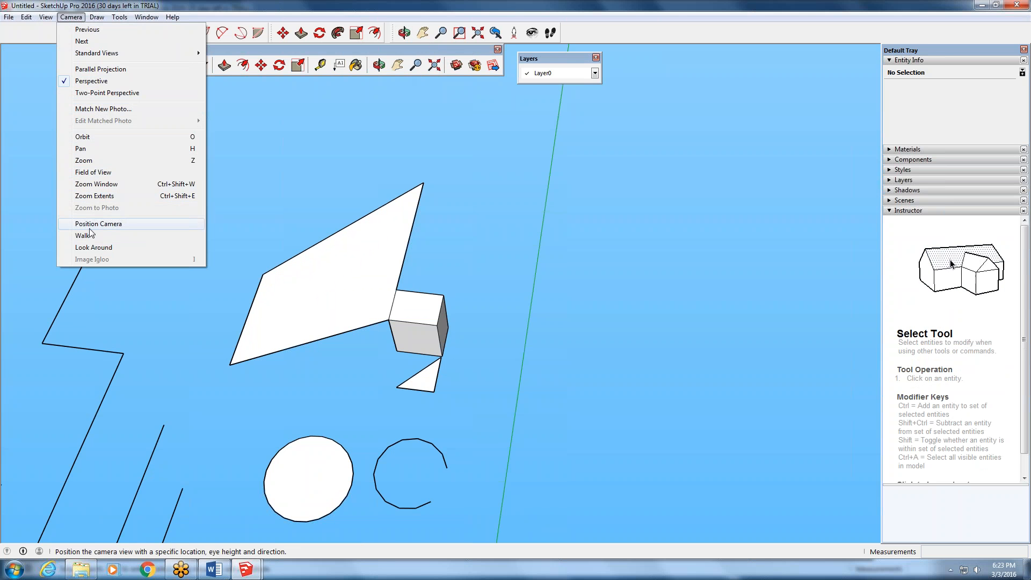
{"action": "left_click", "coordinate": [103, 18]}
{"action": "left_click", "coordinate": [103, 17]}
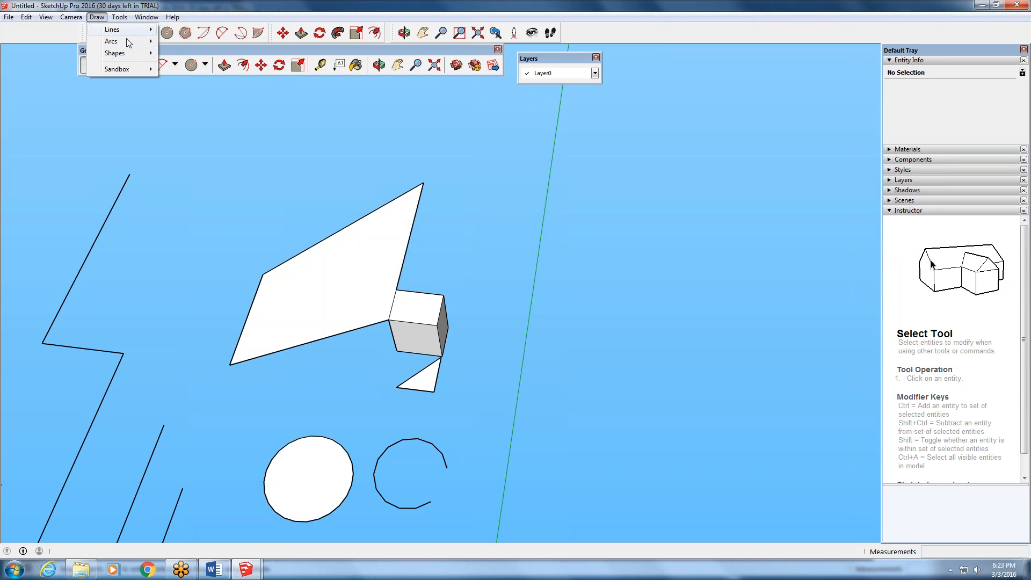
{"action": "mouse_move", "coordinate": [122, 18]}
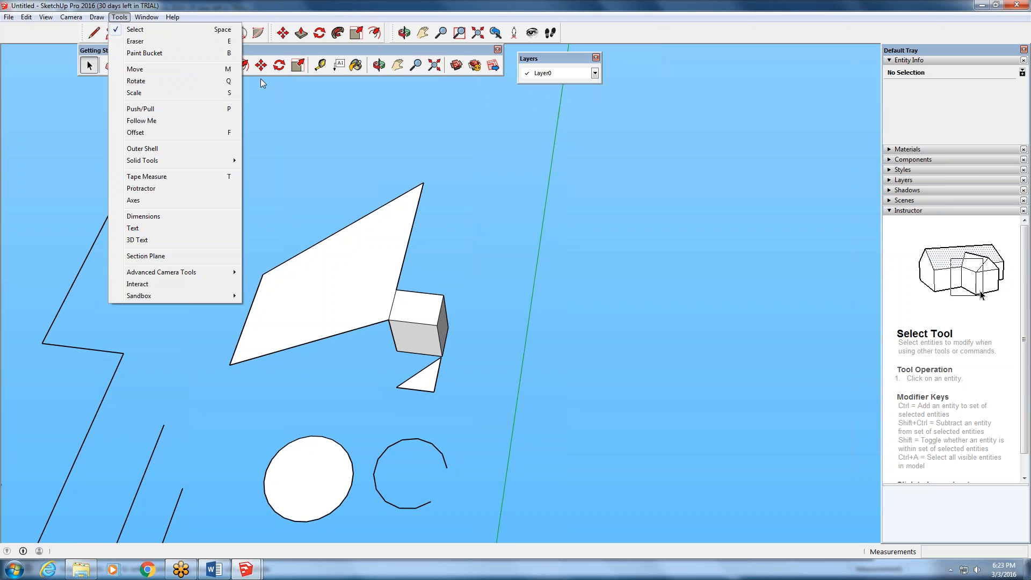
{"action": "left_click", "coordinate": [262, 101]}
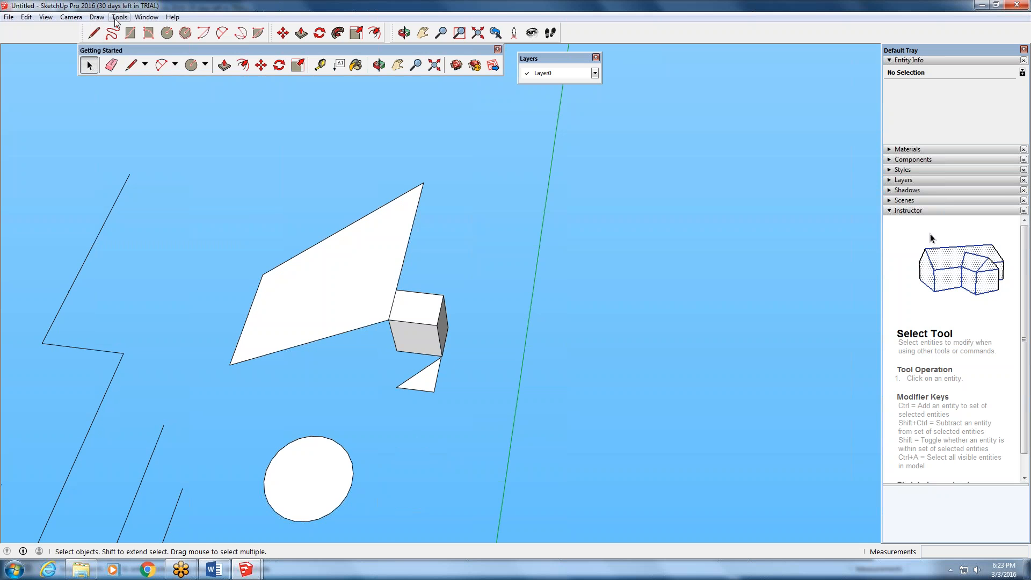
- Paint the large four-sided face with Metal Corrugated Shiny and the adjoining box's visible end face with Metal Steel Textured White
{"action": "left_click", "coordinate": [97, 18]}
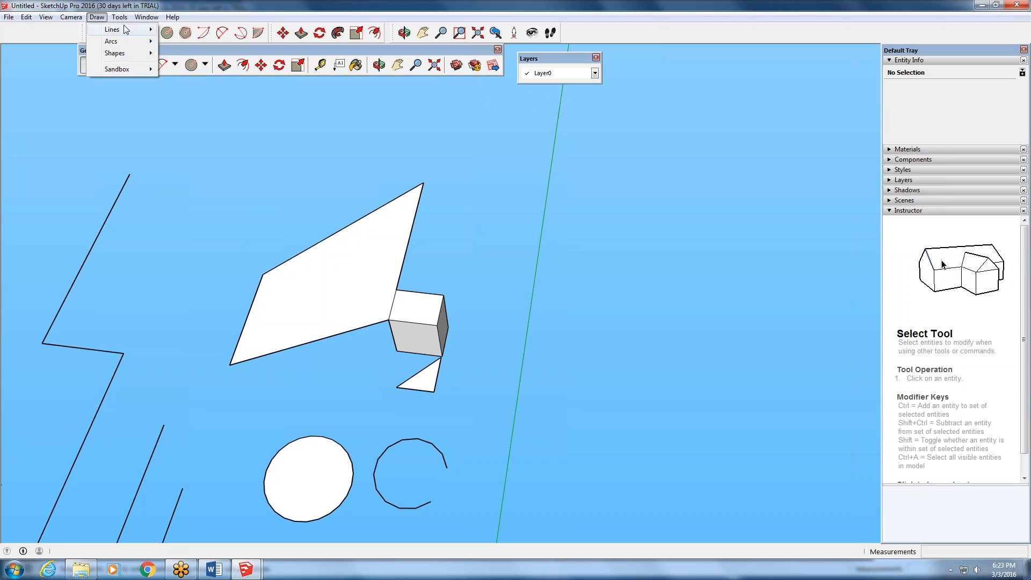
{"action": "mouse_move", "coordinate": [118, 18]}
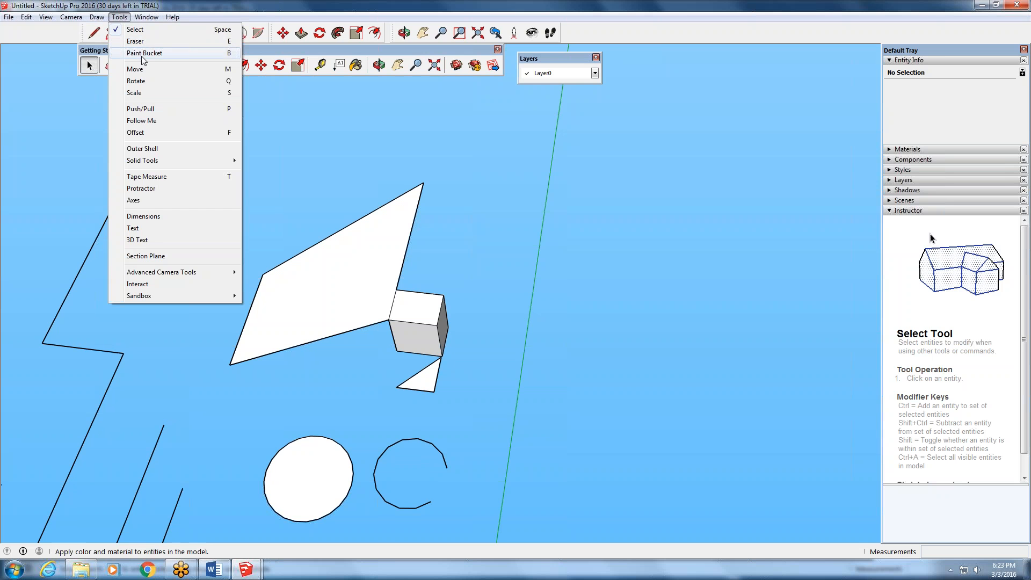
{"action": "left_click", "coordinate": [141, 54]}
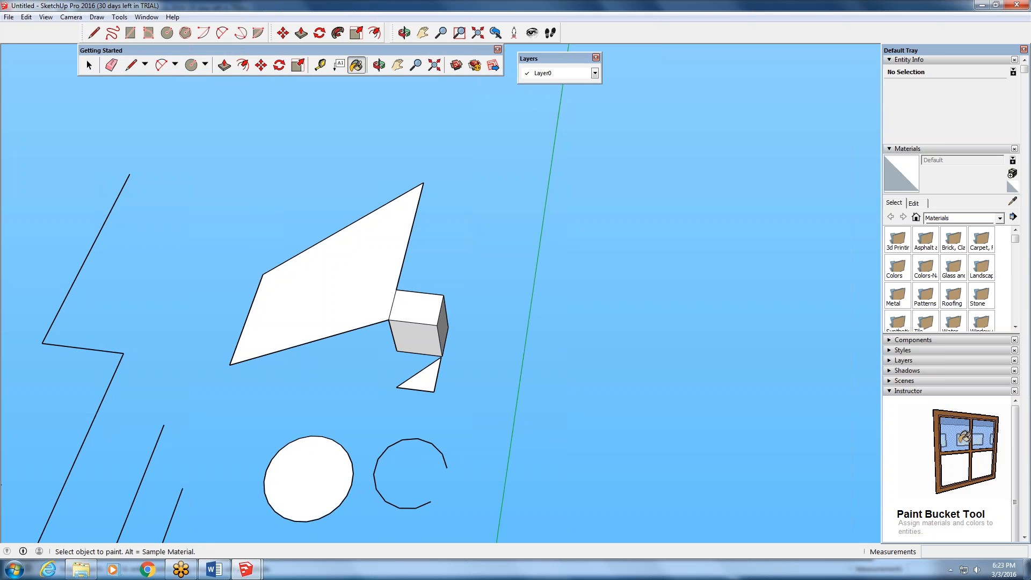
{"action": "left_click", "coordinate": [942, 302]}
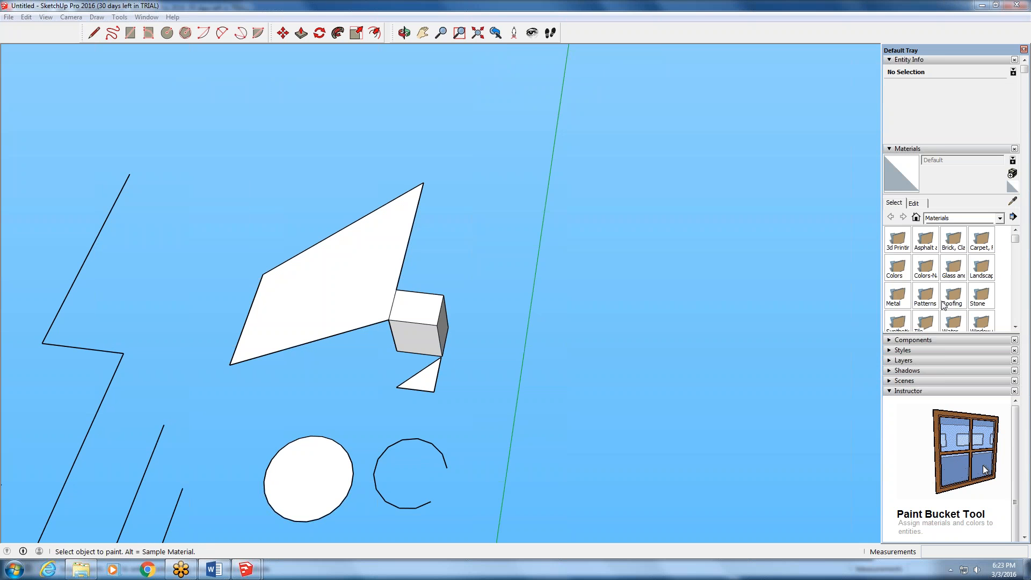
{"action": "left_click", "coordinate": [897, 295]}
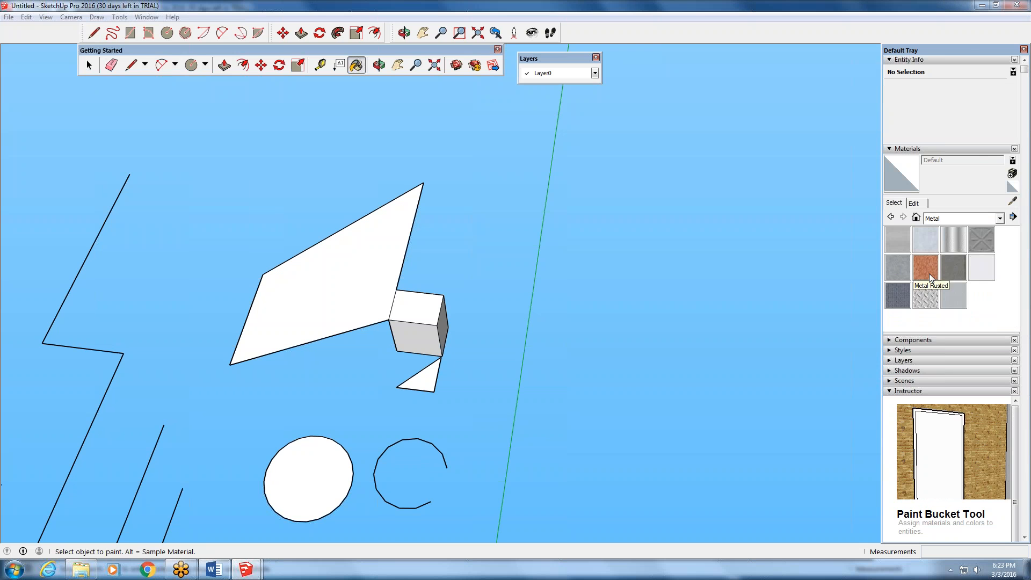
{"action": "left_click", "coordinate": [954, 239]}
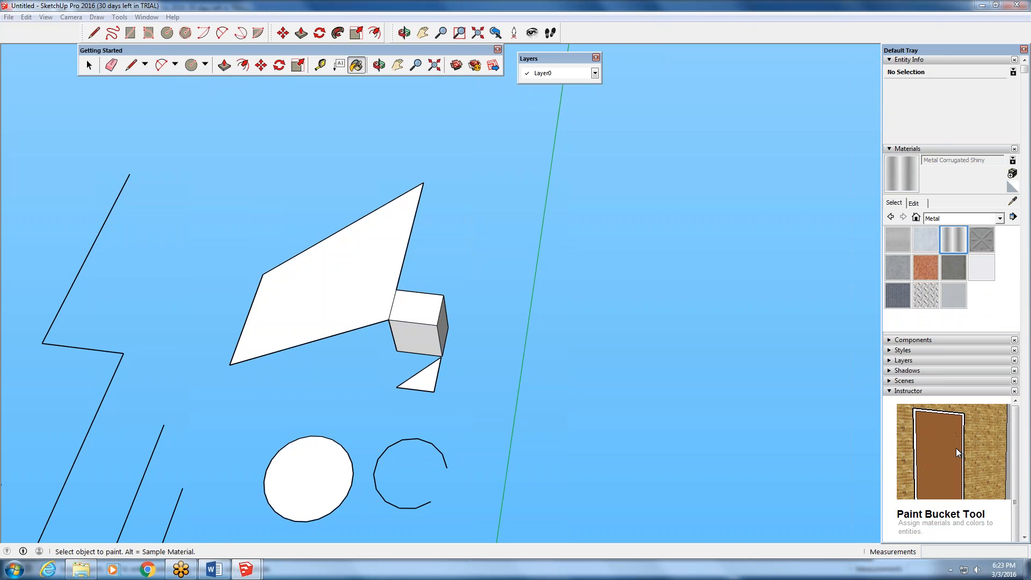
{"action": "left_click", "coordinate": [385, 274]}
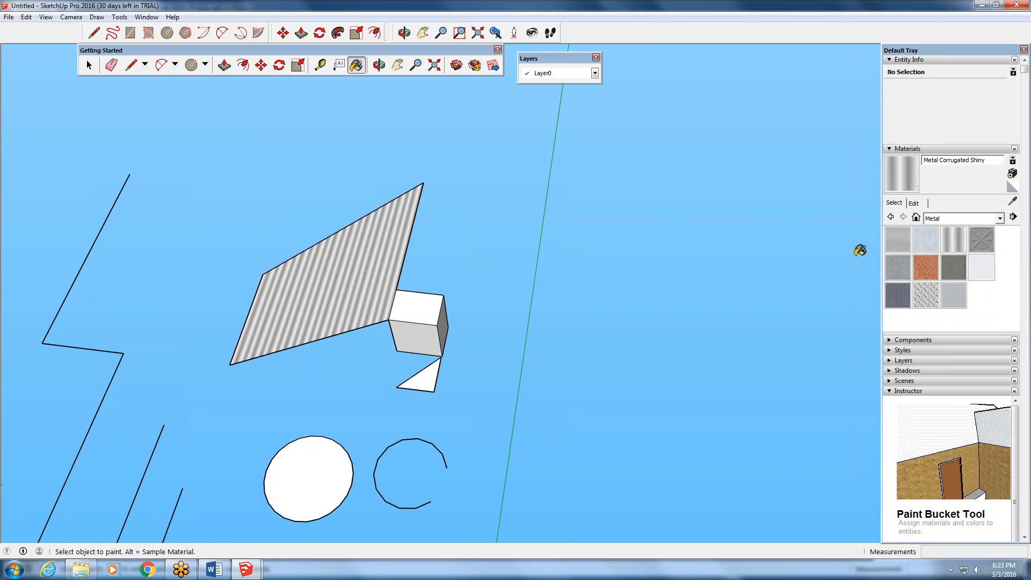
{"action": "left_click", "coordinate": [925, 295]}
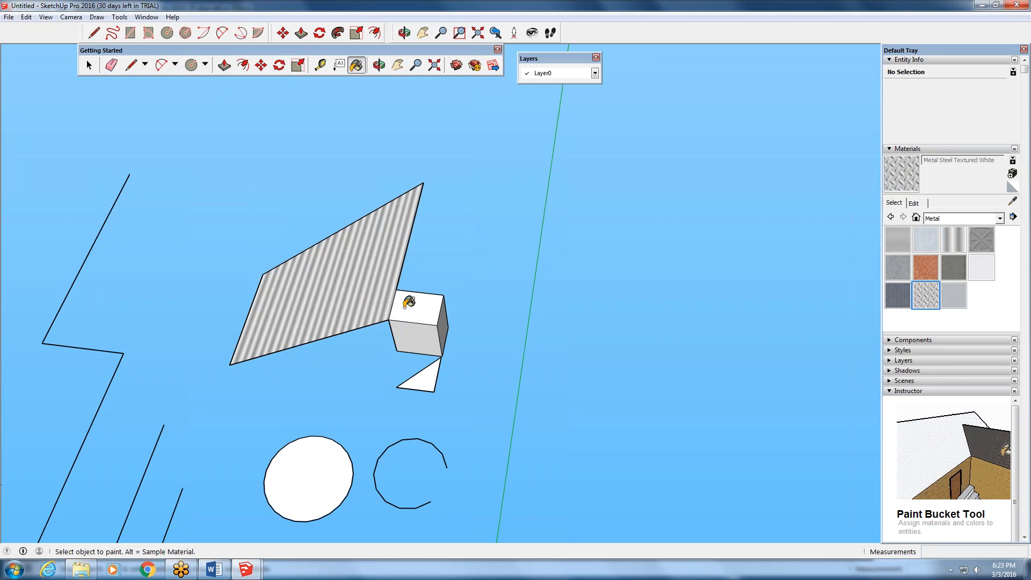
{"action": "left_click", "coordinate": [405, 305]}
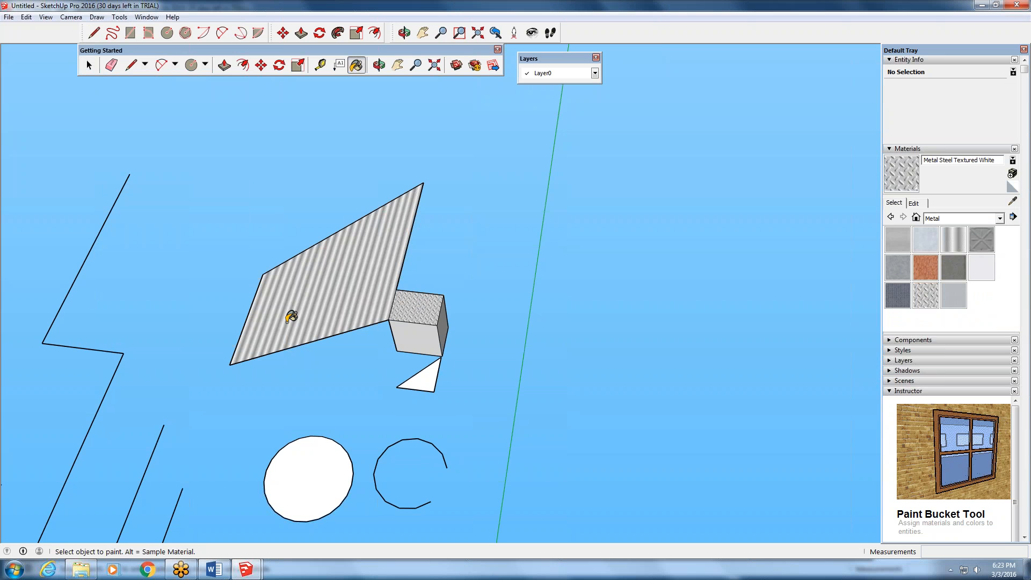
{"action": "left_click", "coordinate": [119, 17]}
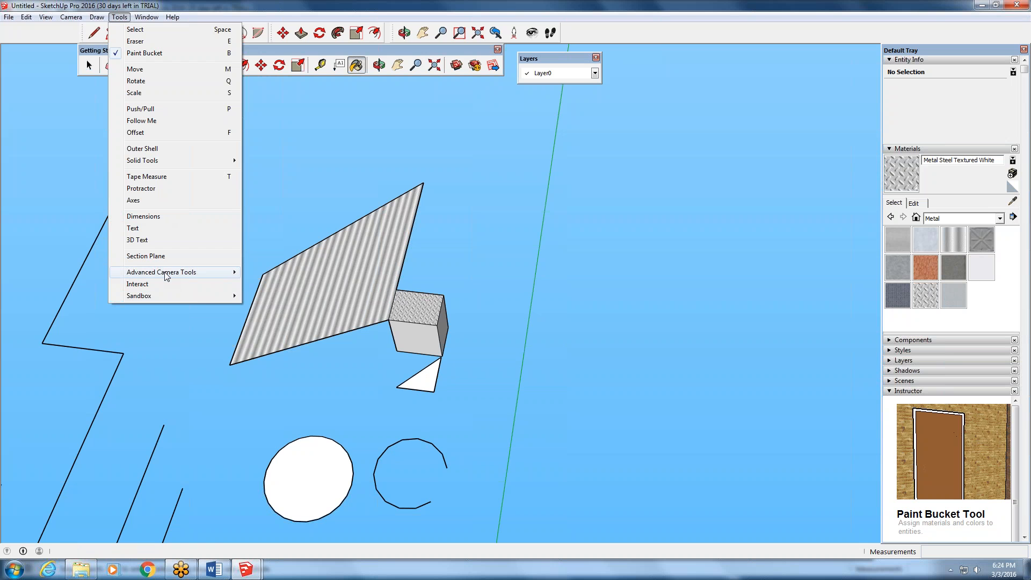
{"action": "mouse_move", "coordinate": [145, 20]}
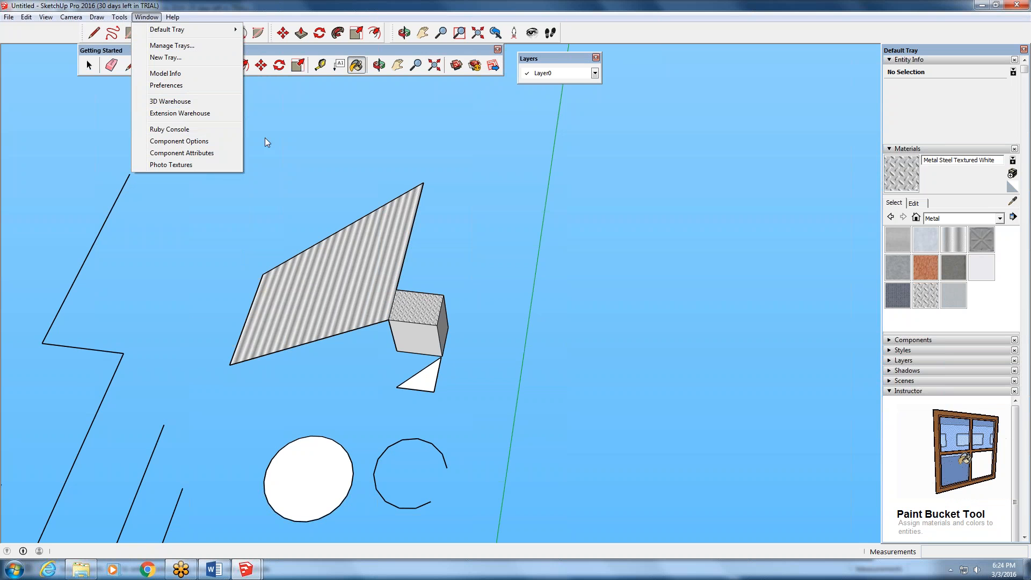
{"action": "left_click", "coordinate": [413, 155]}
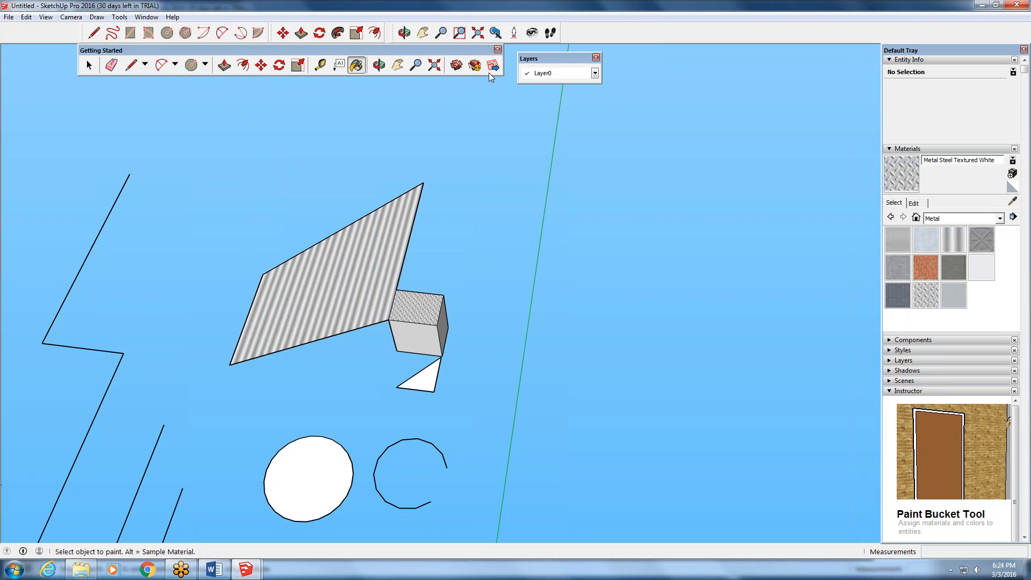
{"action": "left_click", "coordinate": [6, 18]}
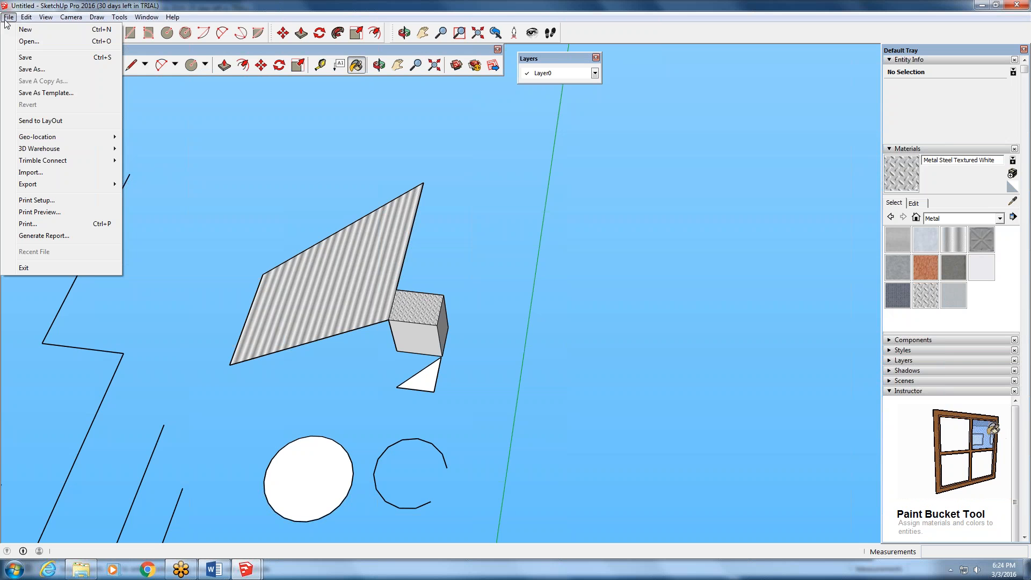
{"action": "key", "text": "Escape"}
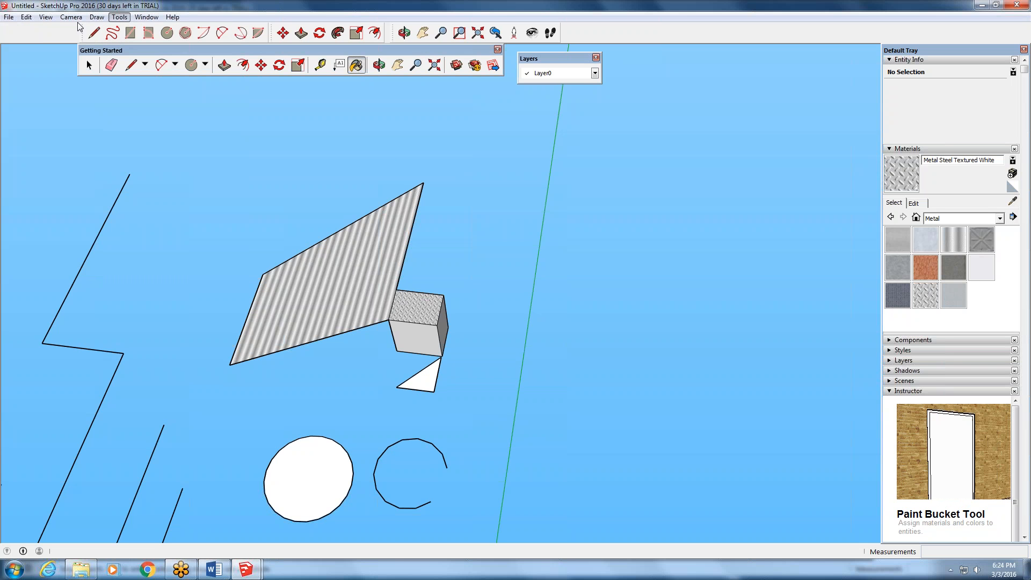
- Switch the camera to the standard Top view, and orbit to an angled view of the figure and all the drawn shapes
{"action": "left_click", "coordinate": [50, 17]}
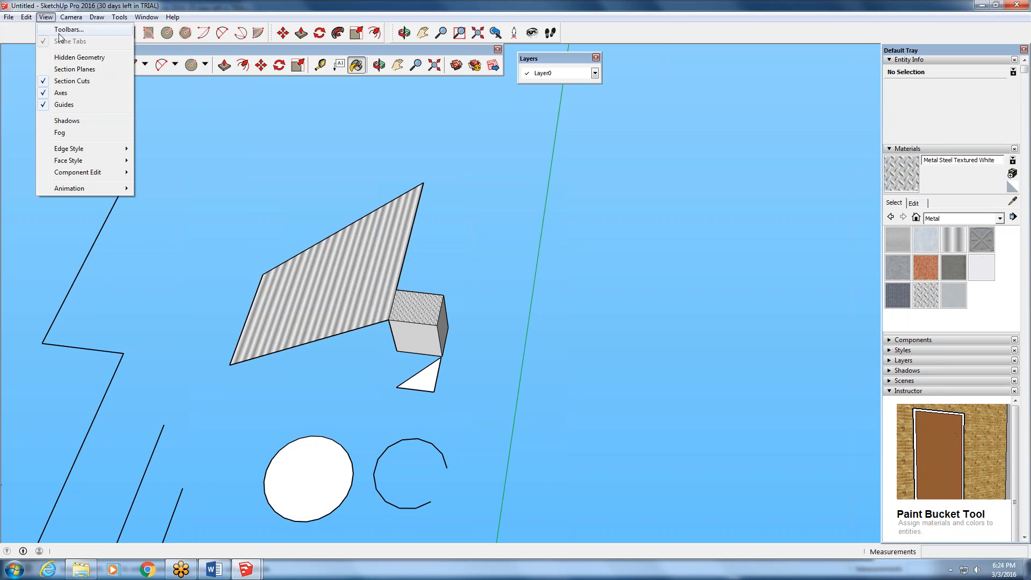
{"action": "mouse_move", "coordinate": [71, 18]}
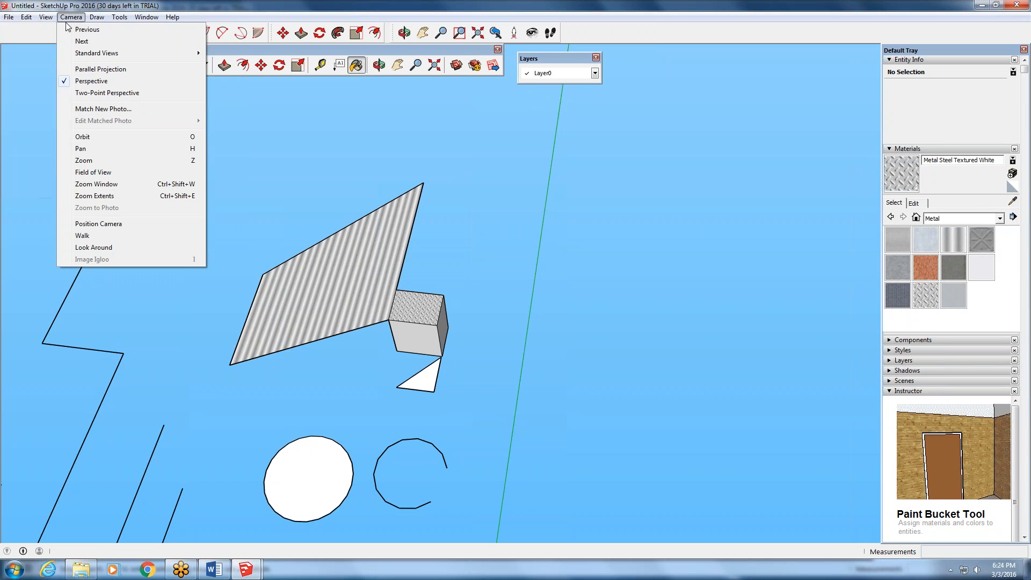
{"action": "mouse_move", "coordinate": [97, 53]}
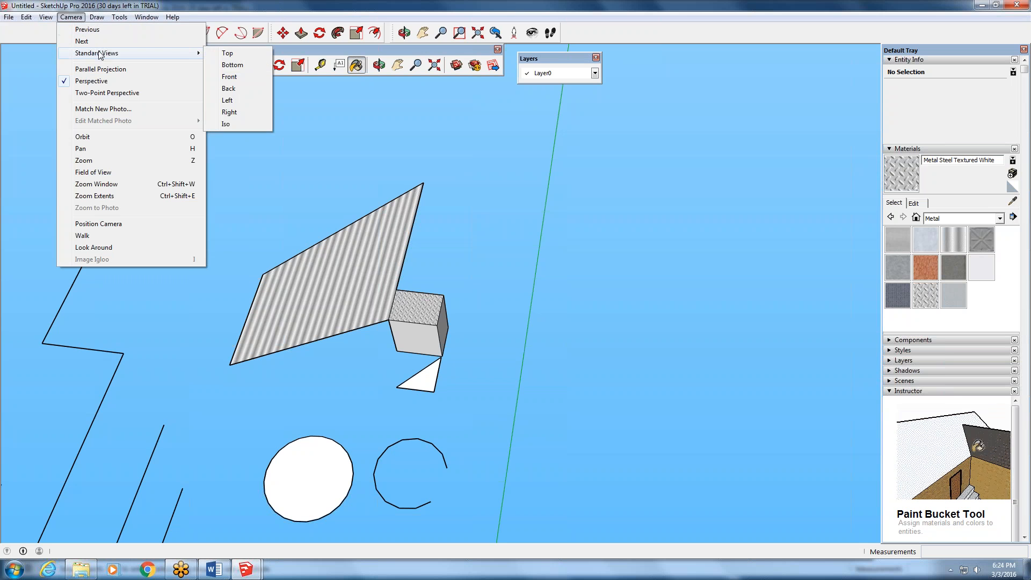
{"action": "left_click", "coordinate": [227, 54]}
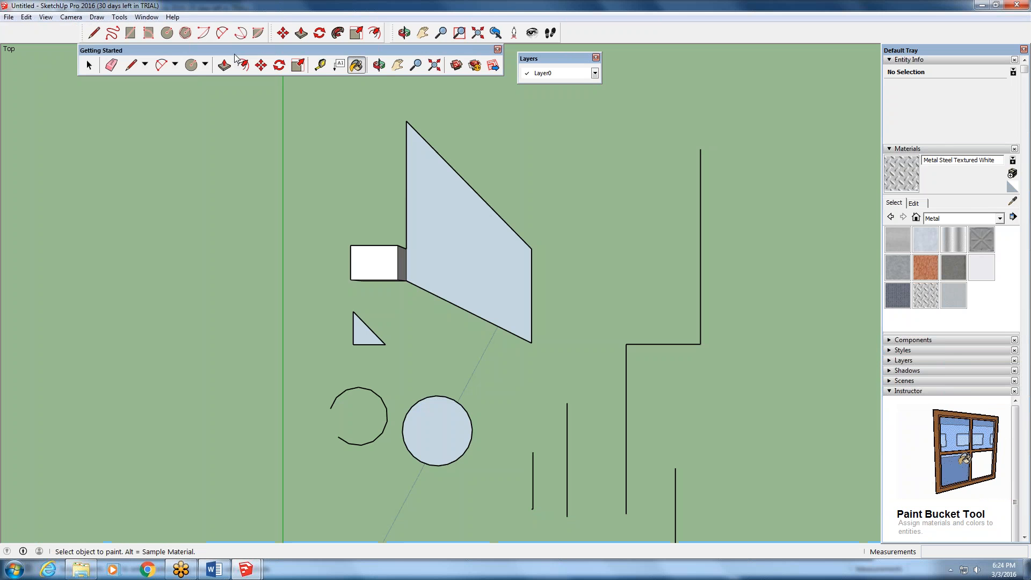
{"action": "left_click", "coordinate": [379, 65]}
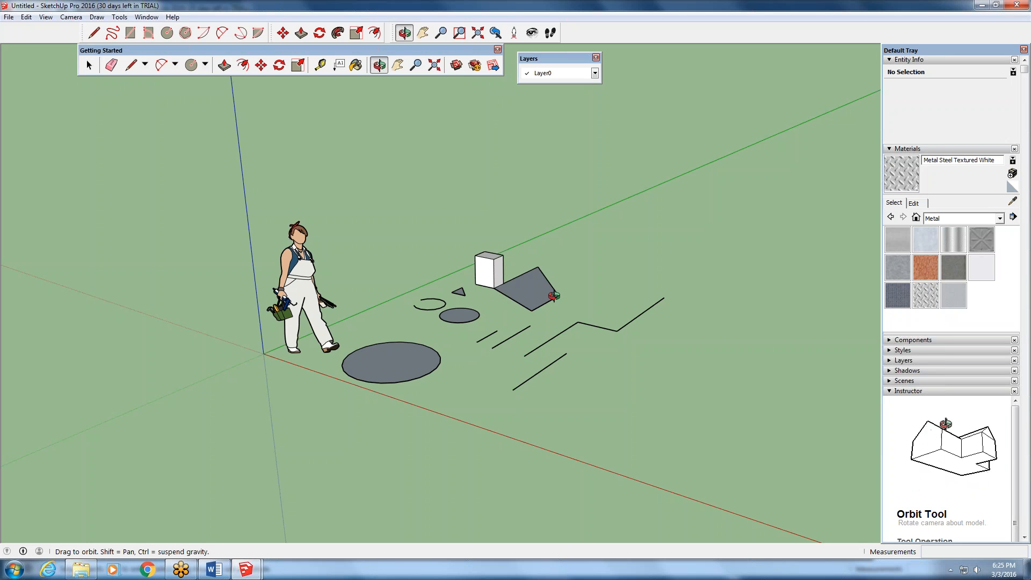
- Draw an upright four-sided face with lines in front of the loose lines, its vertical edges about 1' 1/2" and 7 3/16" long
{"action": "left_click", "coordinate": [131, 65]}
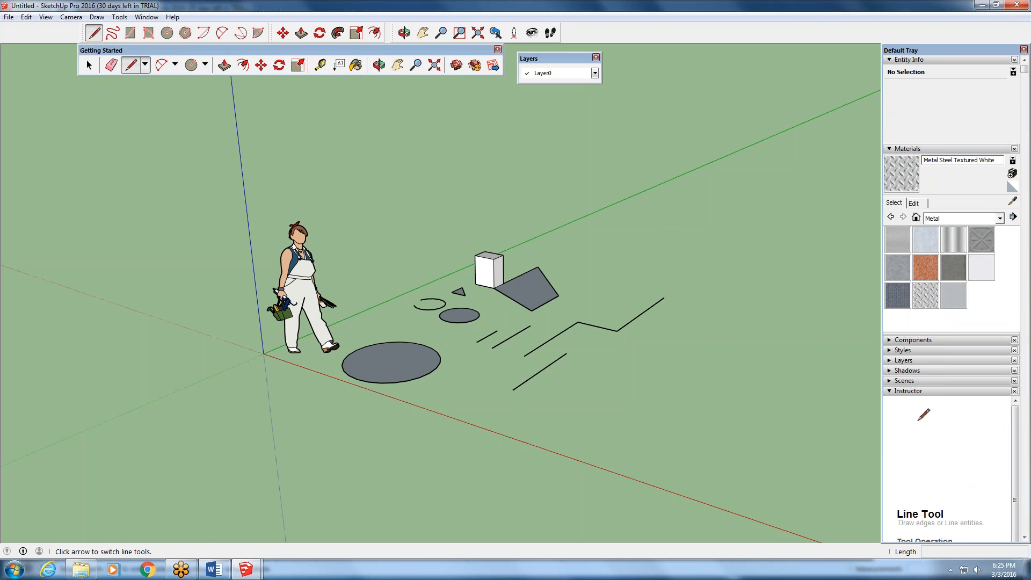
{"action": "left_click", "coordinate": [584, 429]}
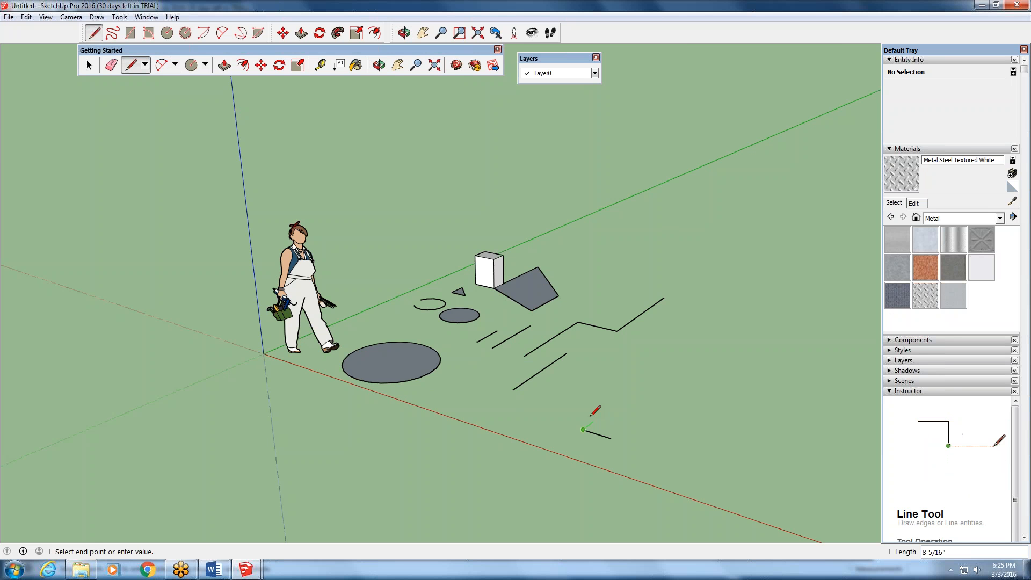
{"action": "scroll", "coordinate": [595, 417], "scroll_direction": "up", "scroll_amount": 3}
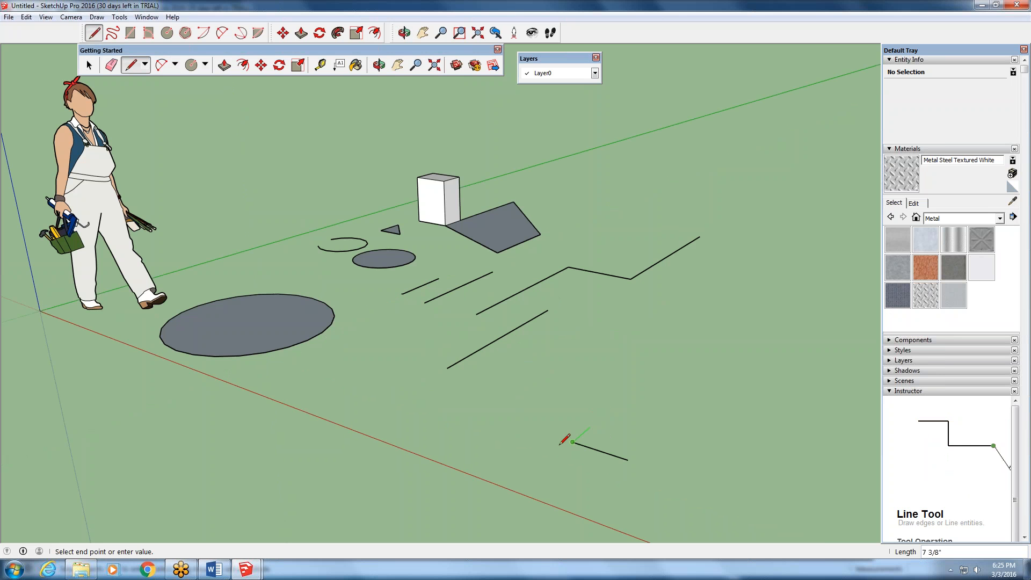
{"action": "middle_click_drag", "start_coordinate": [589, 427], "coordinate": [497, 416]}
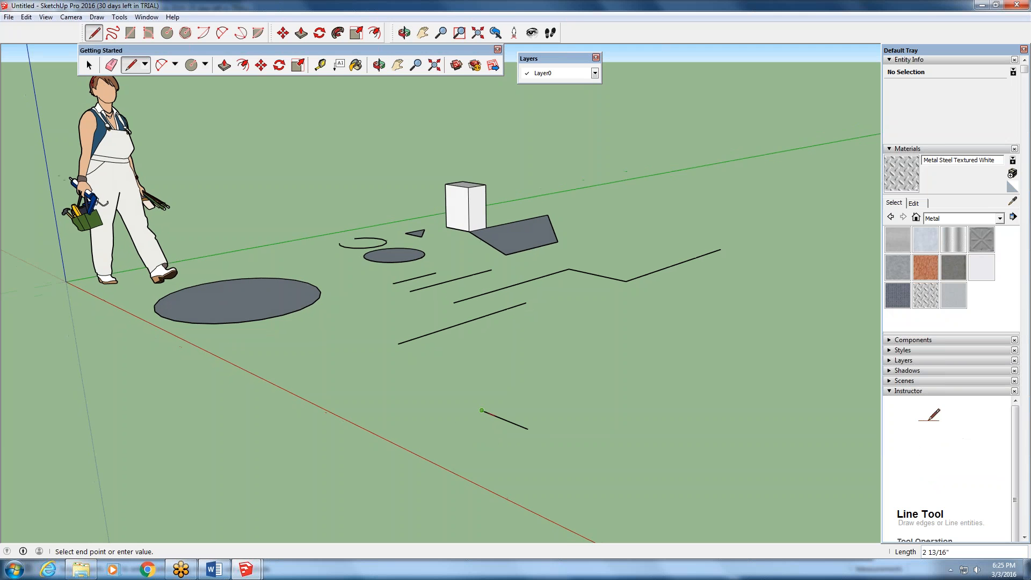
{"action": "left_click", "coordinate": [482, 352]}
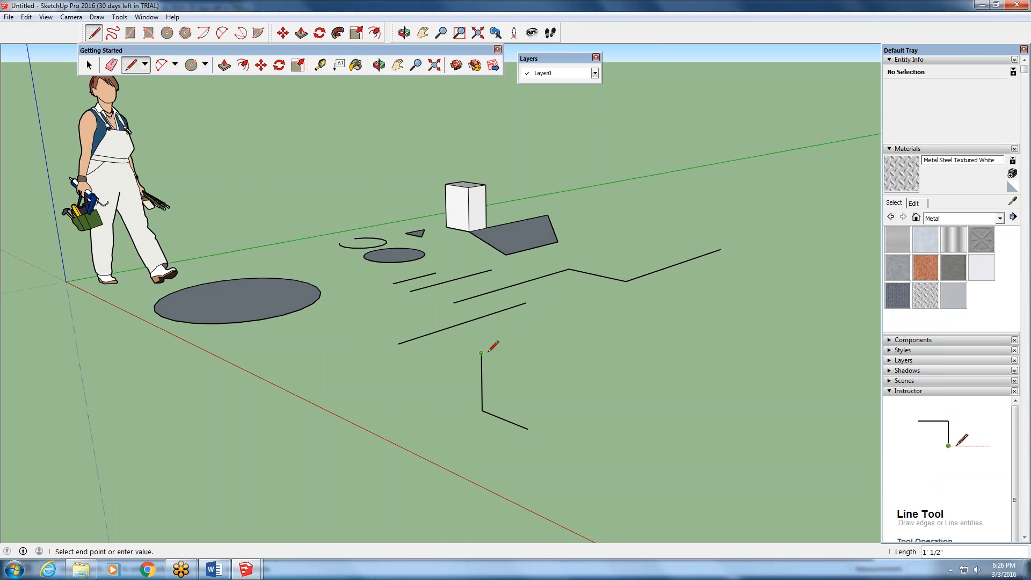
{"action": "left_click", "coordinate": [528, 393]}
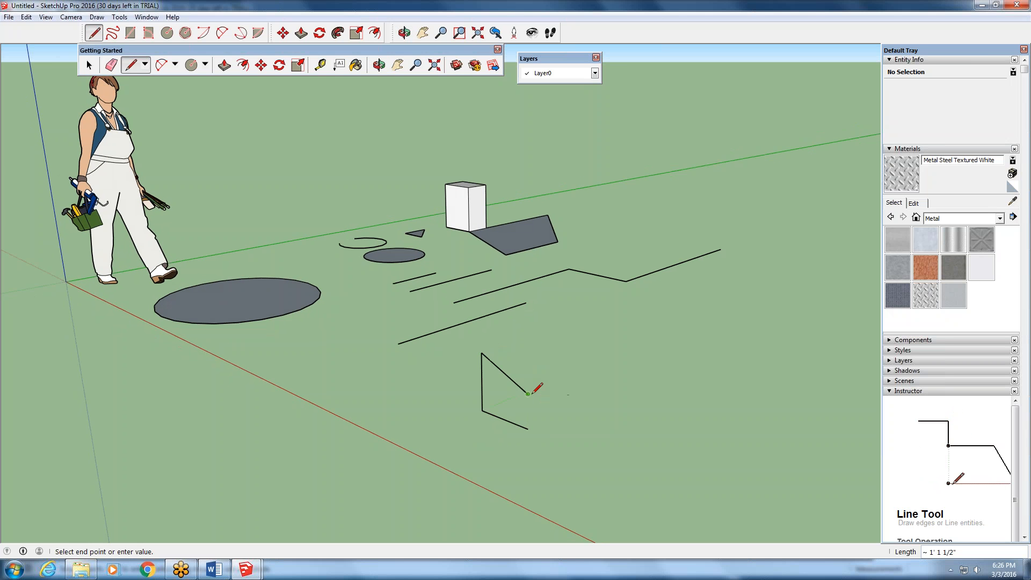
{"action": "left_click", "coordinate": [527, 429]}
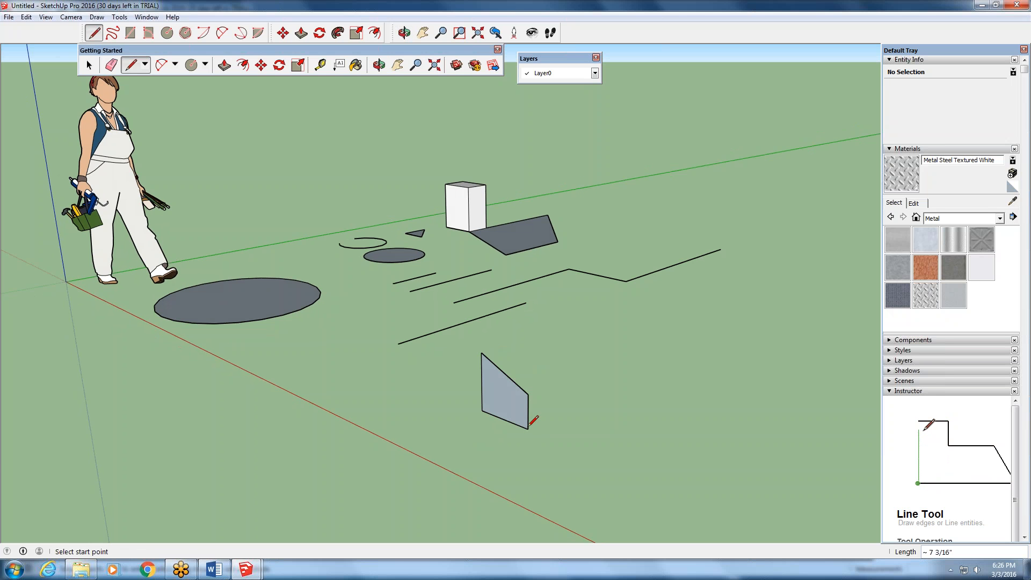
- Draw a small triangular face with lines beside the upright four-sided face, its first edge about 1' 6" long along the red axis
{"action": "middle_click_drag", "start_coordinate": [527, 428], "coordinate": [272, 484]}
{"action": "key", "text": "l"}
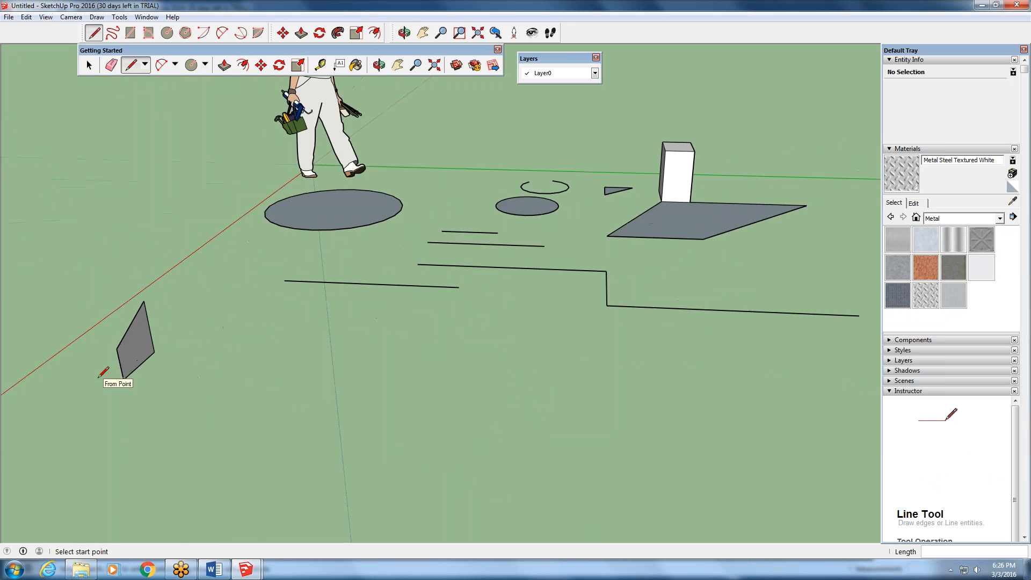
{"action": "scroll", "coordinate": [102, 371], "scroll_direction": "up", "scroll_amount": 2}
{"action": "middle_click_drag", "start_coordinate": [133, 380], "coordinate": [251, 389]}
{"action": "scroll", "coordinate": [611, 419], "scroll_direction": "up", "scroll_amount": 4}
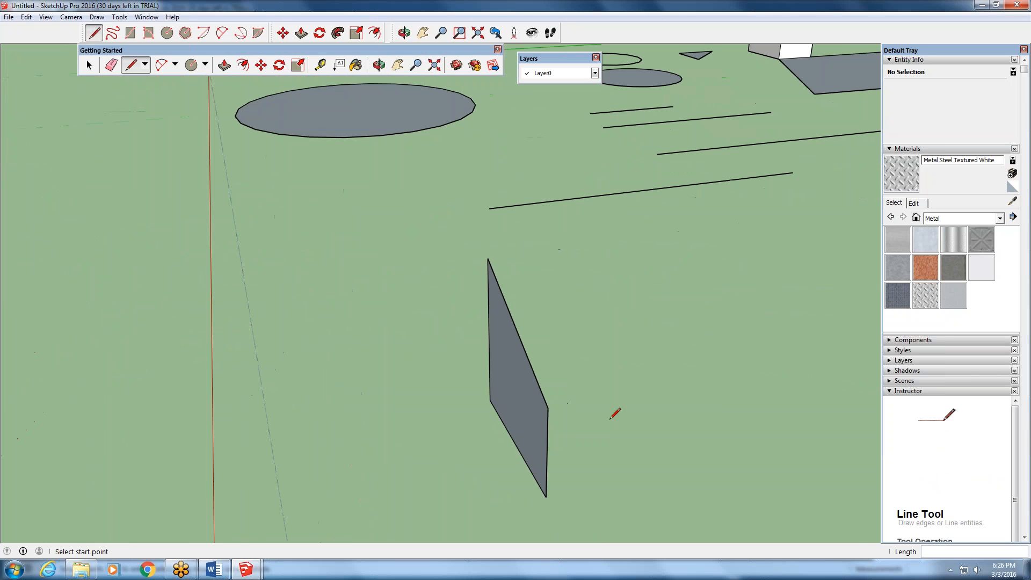
{"action": "middle_click_drag", "start_coordinate": [611, 419], "coordinate": [462, 430]}
{"action": "scroll", "coordinate": [473, 421], "scroll_direction": "down", "scroll_amount": 4}
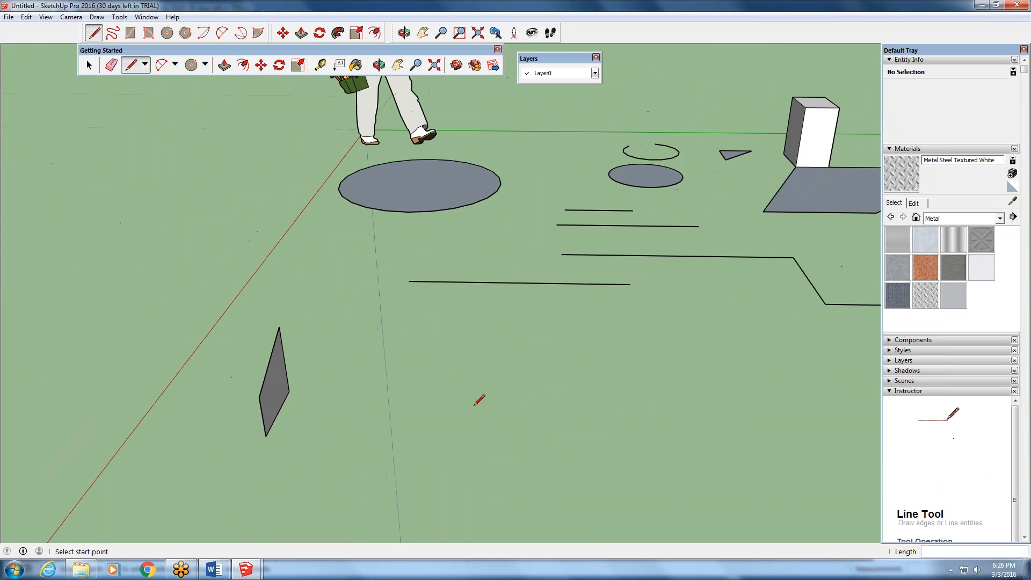
{"action": "left_click", "coordinate": [439, 385]}
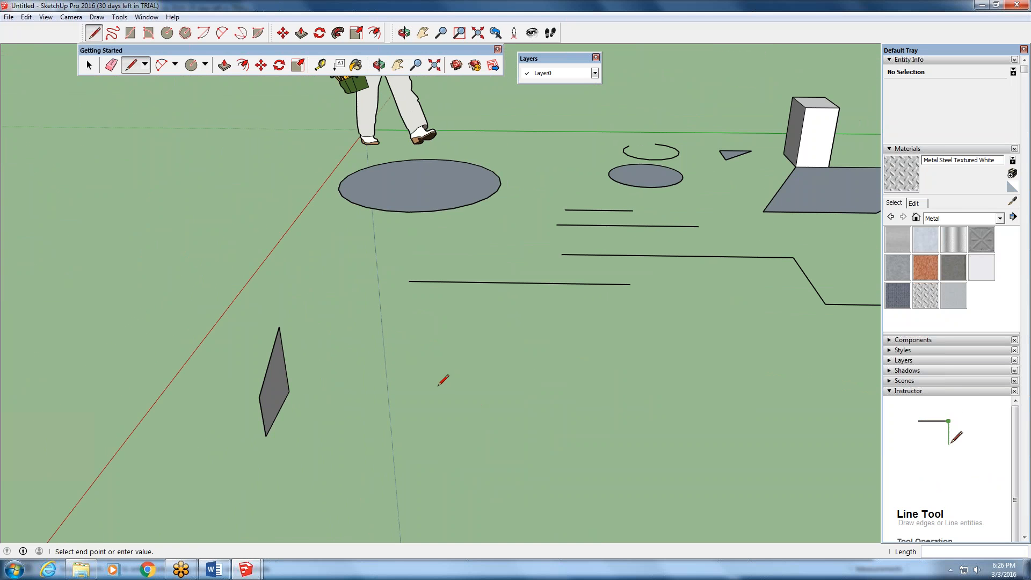
{"action": "left_click", "coordinate": [449, 334]}
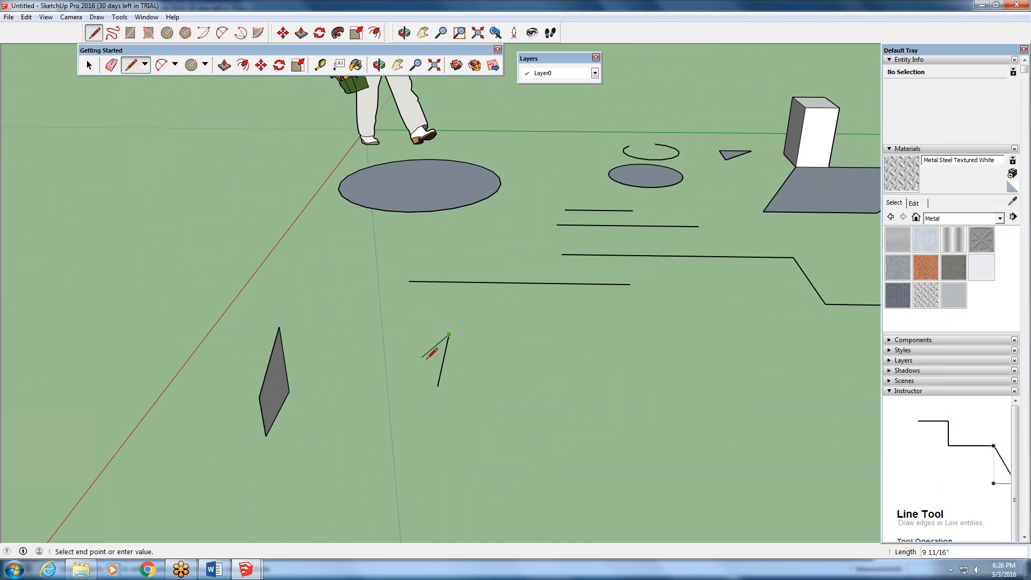
{"action": "left_click", "coordinate": [436, 358]}
{"action": "left_click", "coordinate": [438, 387]}
- Draw a second triangular face that shares the small triangle's long edge, its outer edge about 1' 6 15/16" long
{"action": "left_click", "coordinate": [438, 387]}
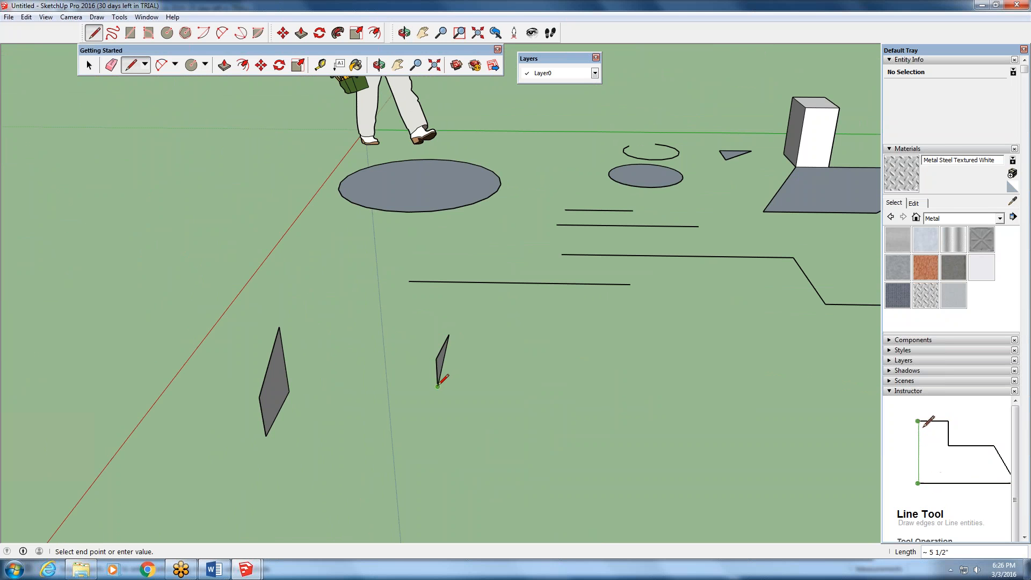
{"action": "left_click", "coordinate": [472, 387]}
{"action": "left_click", "coordinate": [450, 335]}
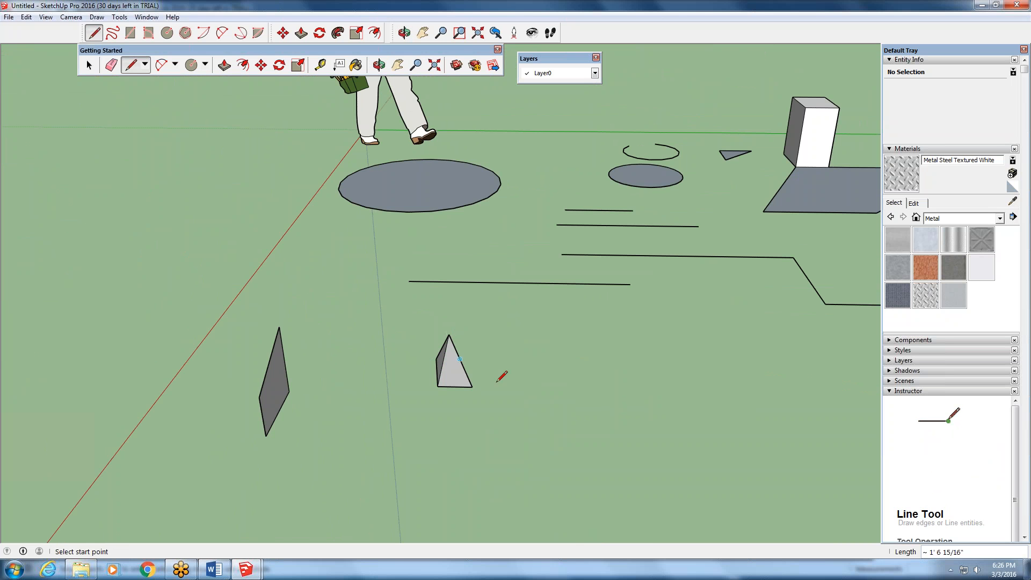
- Draw lines from the tip of the two joined triangles to one outer corner and across to the other, closing another face
{"action": "middle_click_drag", "start_coordinate": [498, 381], "coordinate": [382, 281]}
{"action": "scroll", "coordinate": [164, 299], "scroll_direction": "up", "scroll_amount": 2}
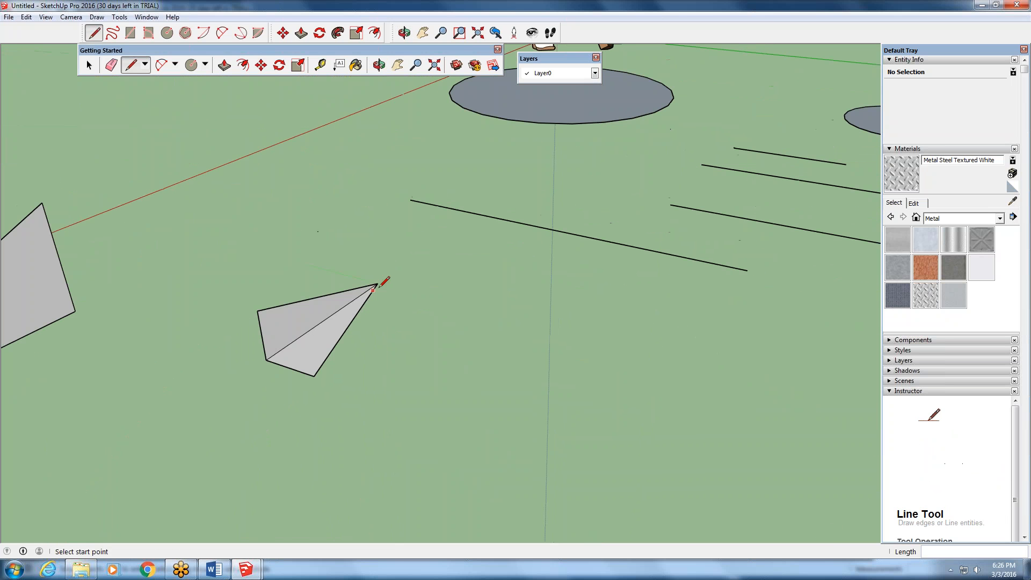
{"action": "left_click", "coordinate": [377, 283]}
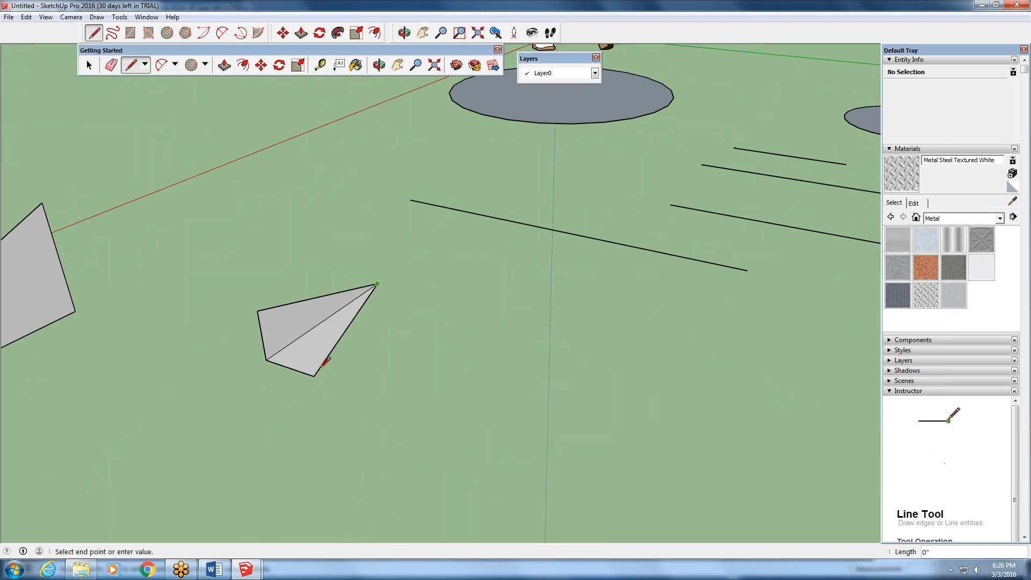
{"action": "left_click", "coordinate": [258, 311]}
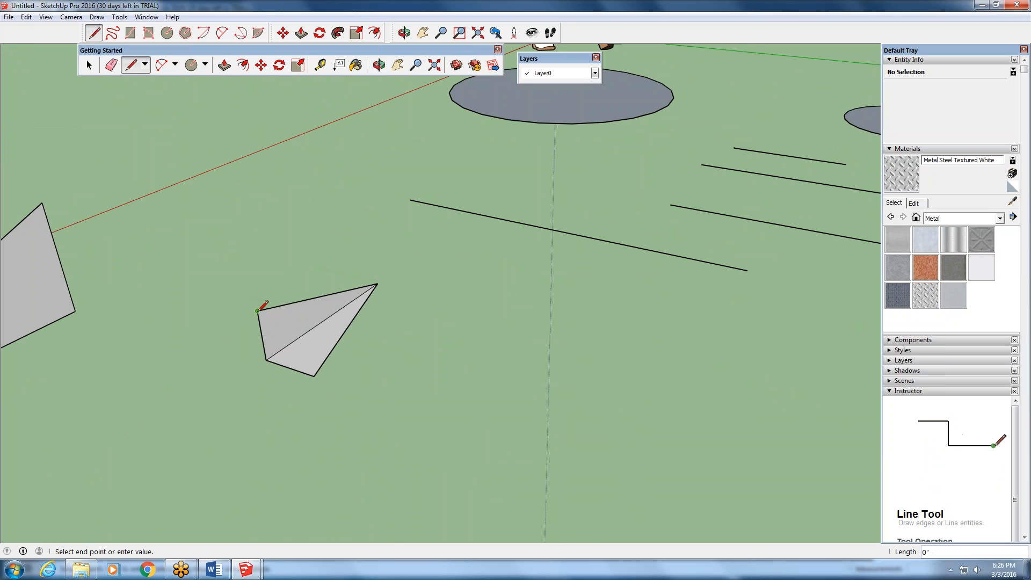
{"action": "left_click", "coordinate": [315, 376]}
{"action": "scroll", "coordinate": [331, 360], "scroll_direction": "down", "scroll_amount": 4}
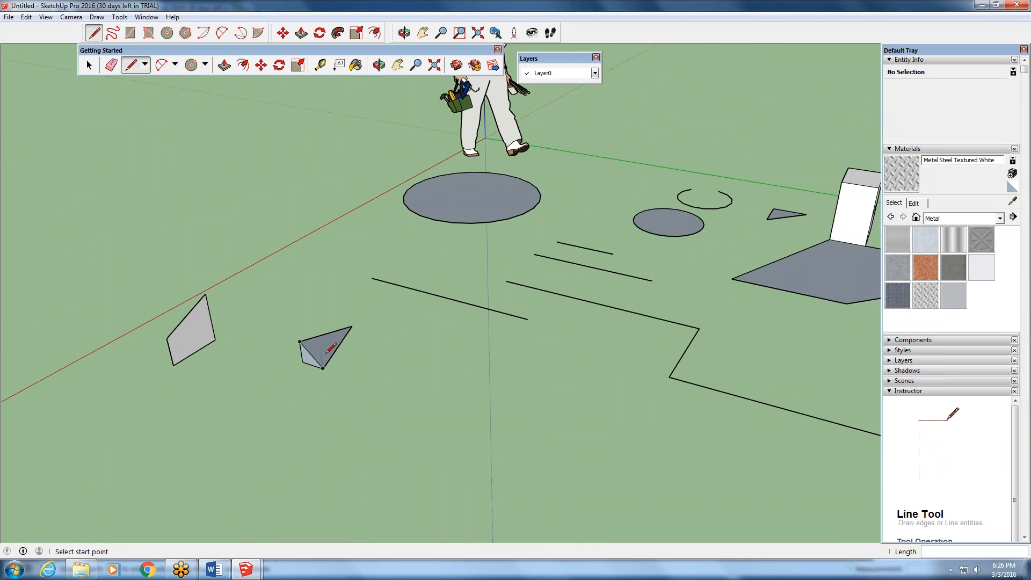
{"action": "scroll", "coordinate": [301, 370], "scroll_direction": "up", "scroll_amount": 2}
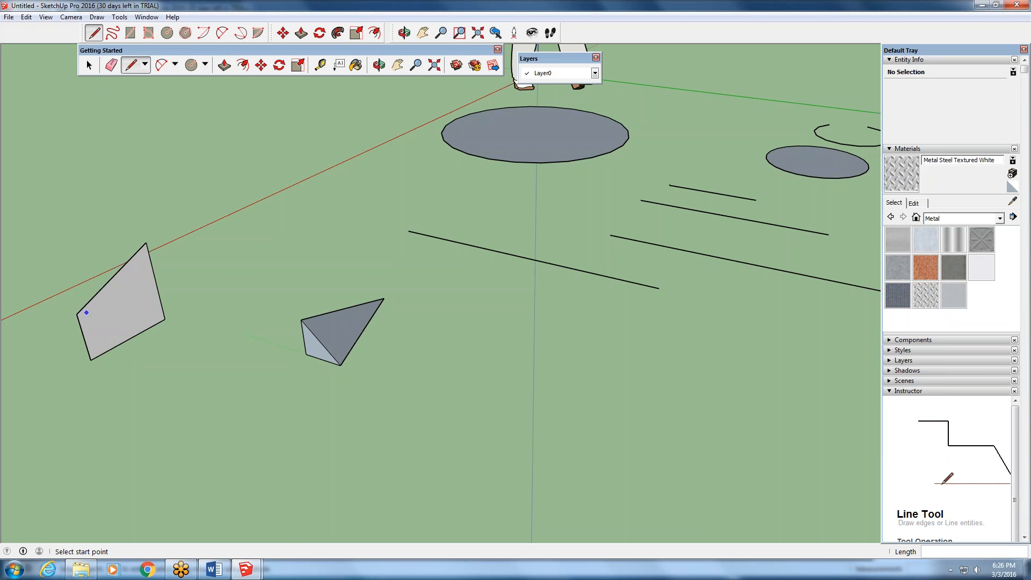
- From the near end of the front loose line, draw a side edge and a long edge along the green axis
{"action": "mouse_move", "coordinate": [89, 307]}
{"action": "middle_mouse_down"}
{"action": "mouse_move", "coordinate": [488, 352]}
{"action": "mouse_move", "coordinate": [154, 315]}
{"action": "mouse_move", "coordinate": [190, 332]}
{"action": "mouse_move", "coordinate": [396, 339]}
{"action": "mouse_move", "coordinate": [342, 342]}
{"action": "middle_mouse_up"}
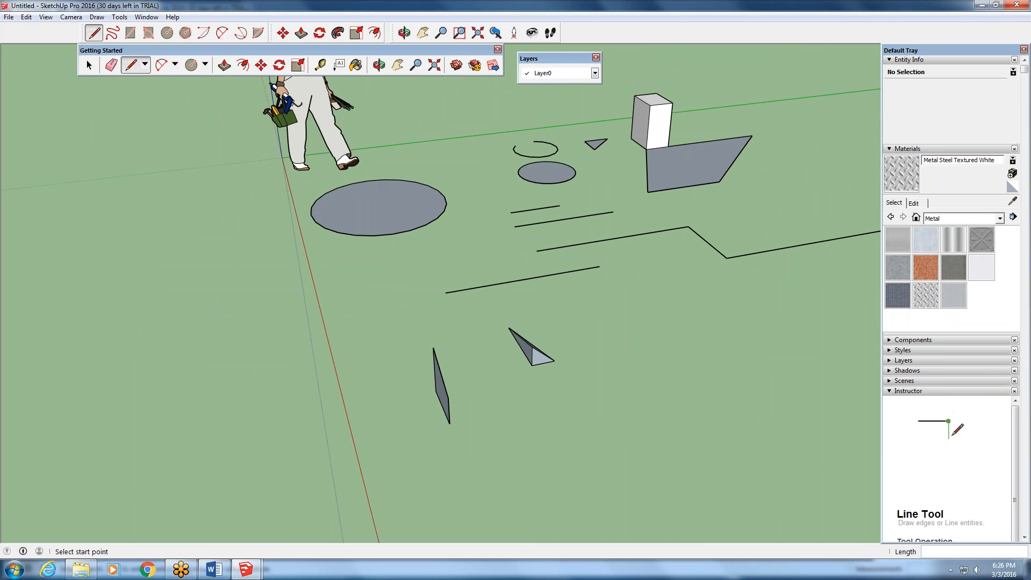
{"action": "middle_click_drag", "start_coordinate": [546, 276], "coordinate": [394, 283]}
{"action": "left_click", "coordinate": [391, 286]}
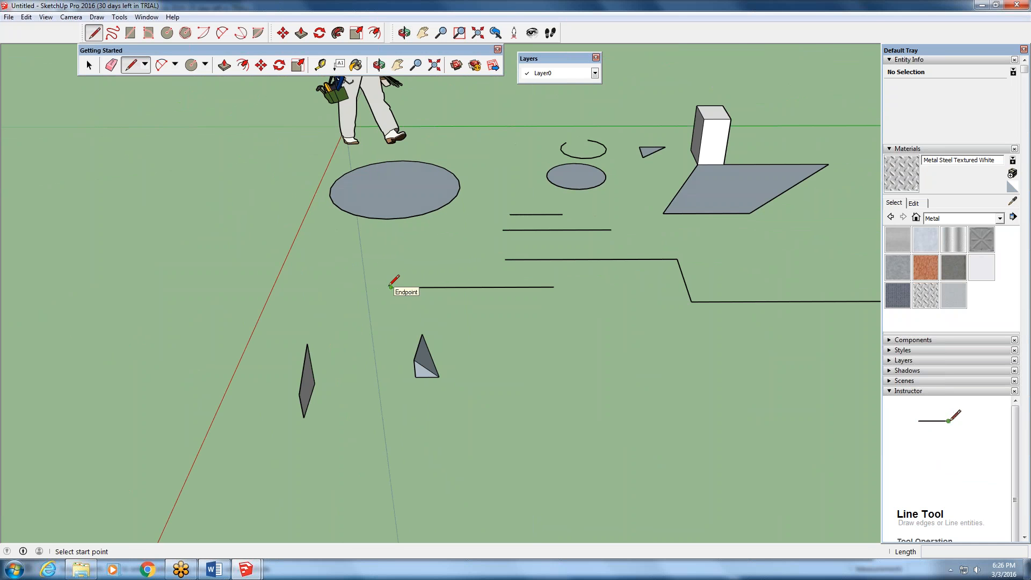
{"action": "scroll", "coordinate": [392, 288], "scroll_direction": "up", "scroll_amount": 2}
{"action": "left_click", "coordinate": [380, 345]}
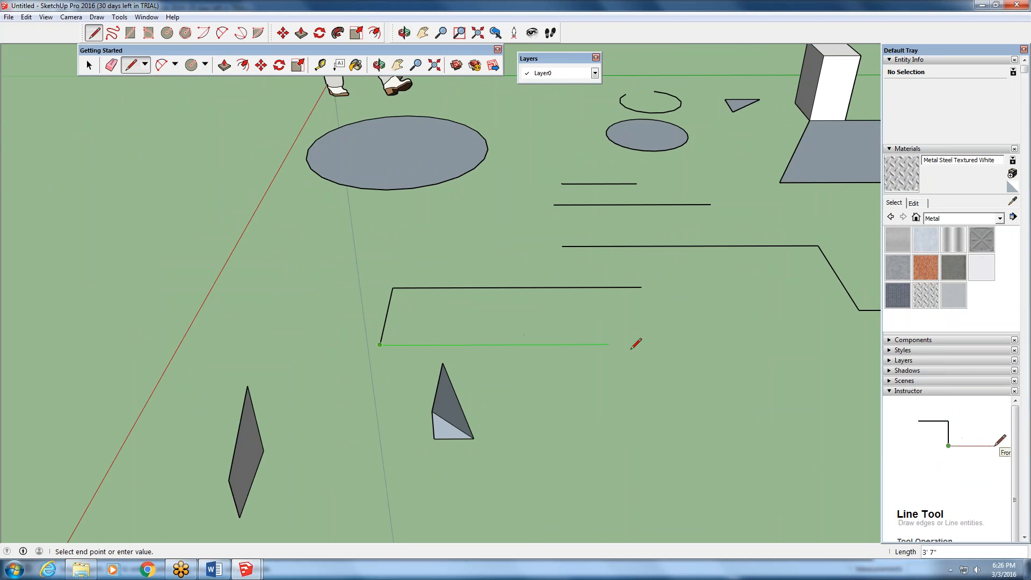
{"action": "left_click", "coordinate": [639, 344]}
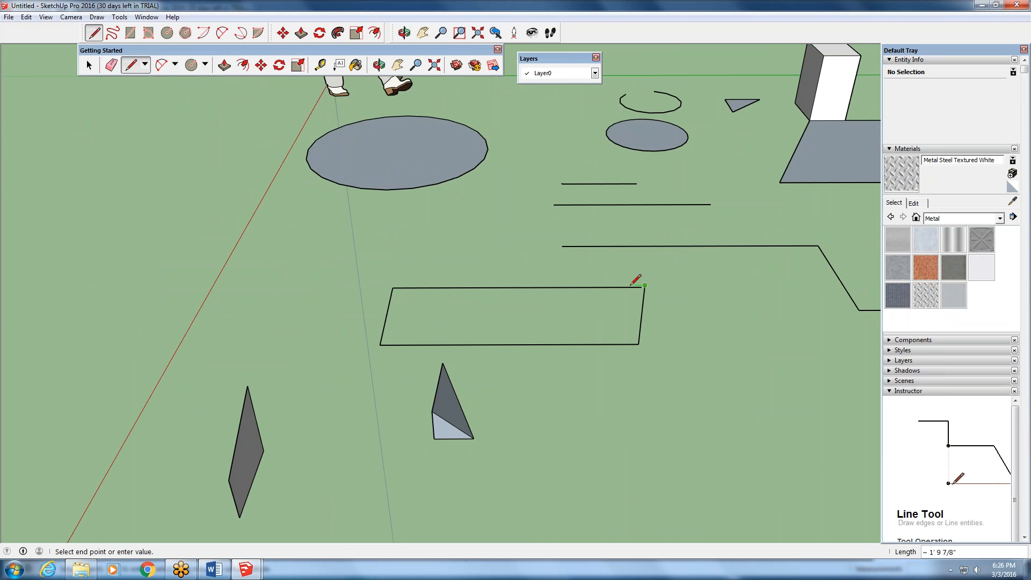
- Join the outline's open corner back to a point on the front loose line with an edge, and end the line
{"action": "scroll", "coordinate": [636, 285], "scroll_direction": "up", "scroll_amount": 2}
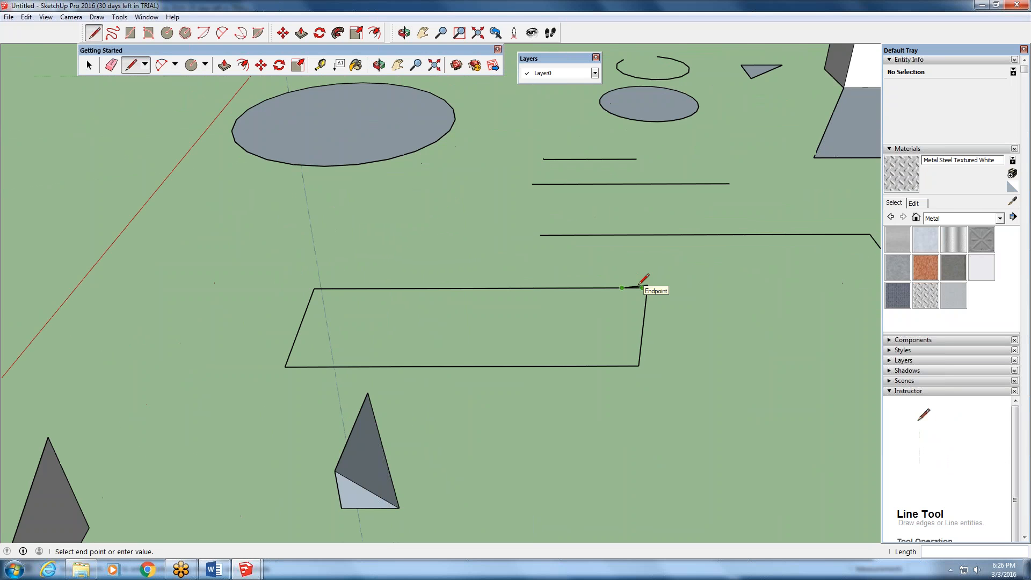
{"action": "scroll", "coordinate": [642, 285], "scroll_direction": "up", "scroll_amount": 5}
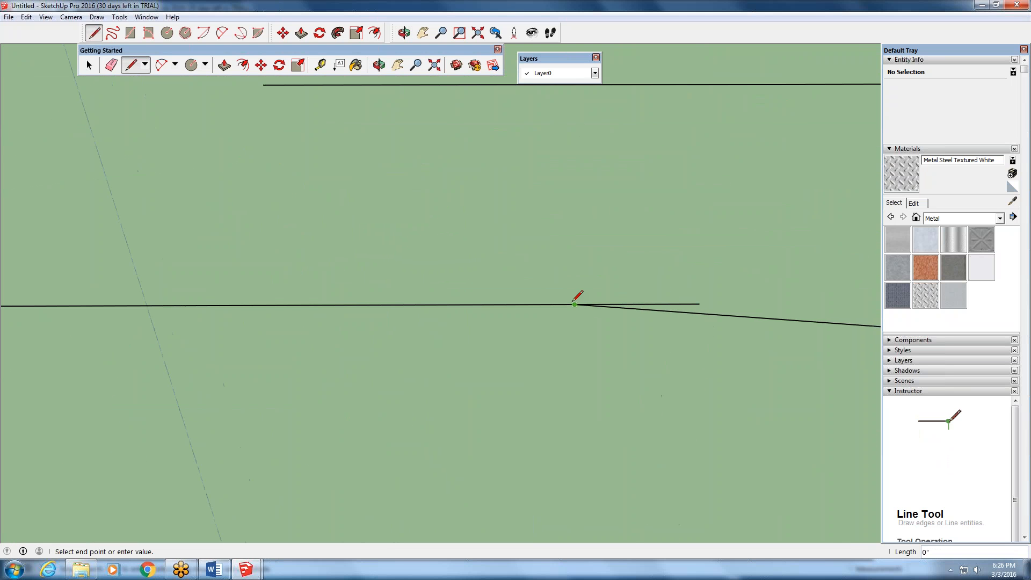
{"action": "middle_click_drag", "start_coordinate": [574, 304], "coordinate": [486, 278]}
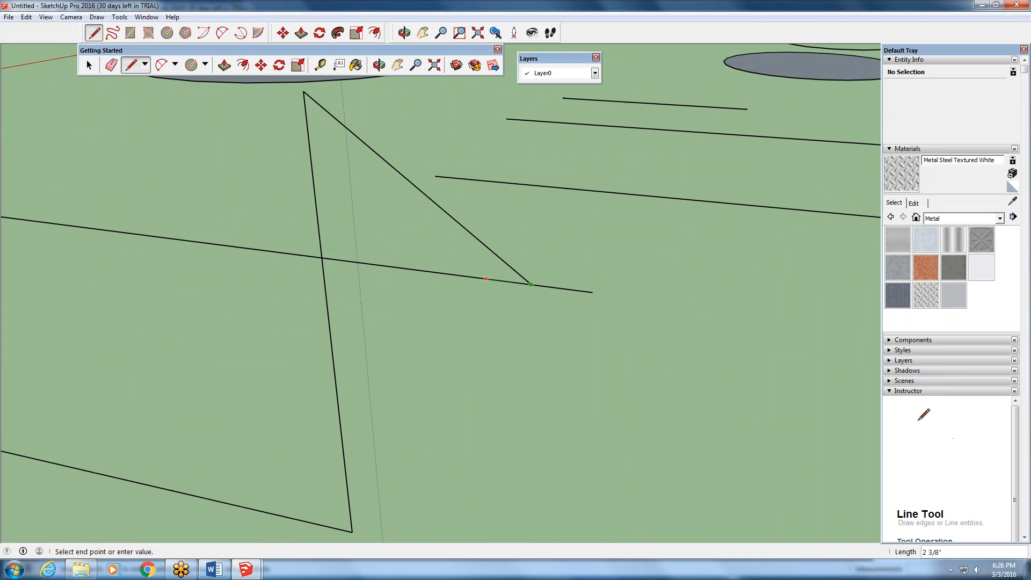
{"action": "key", "text": "Escape"}
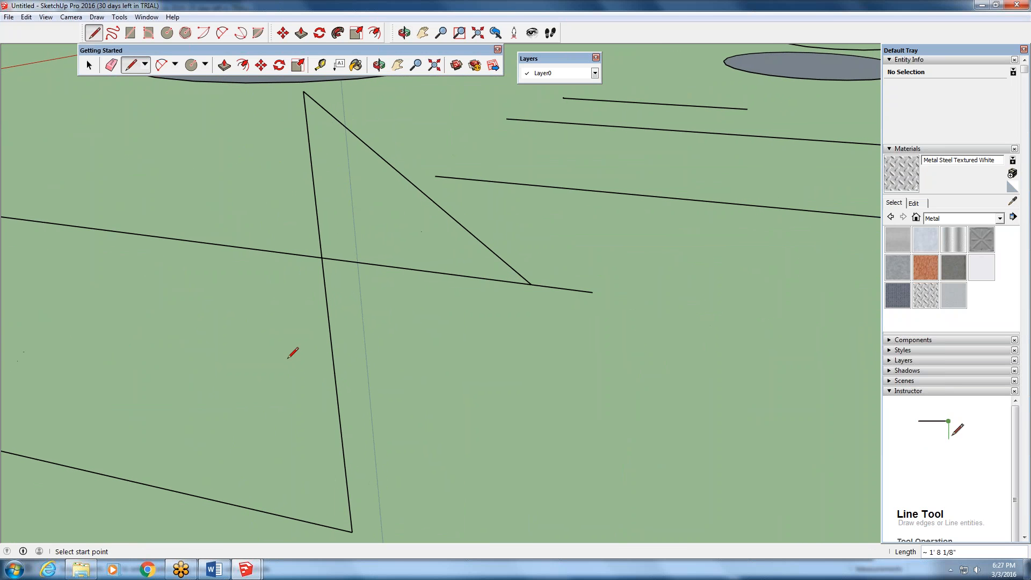
- Examine the unfilled line outline from several angles, checking its edges against the ground, the axes and the neighbouring shapes
{"action": "middle_click_drag", "start_coordinate": [293, 353], "coordinate": [246, 362]}
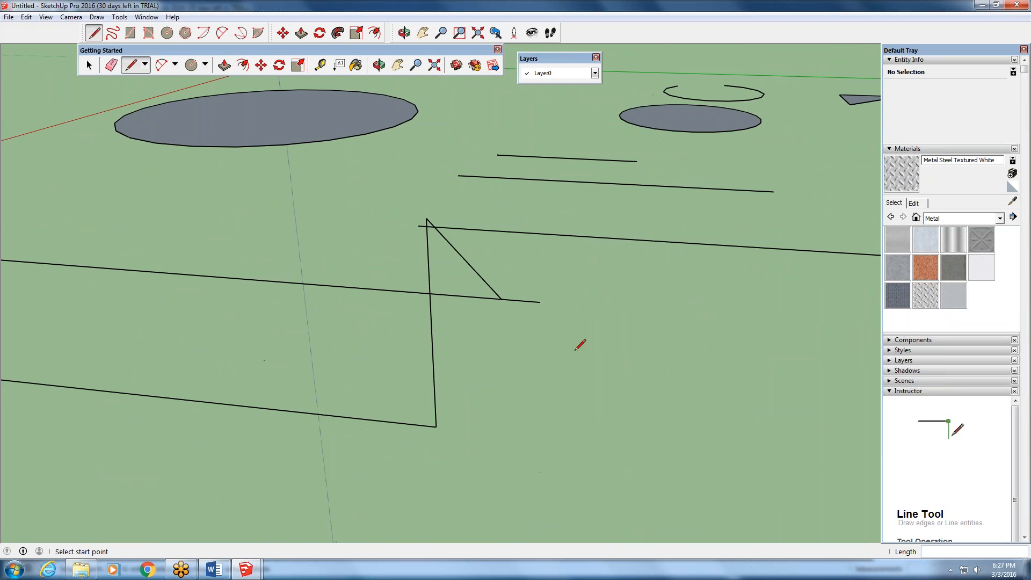
{"action": "scroll", "coordinate": [580, 344], "scroll_direction": "down", "scroll_amount": 3}
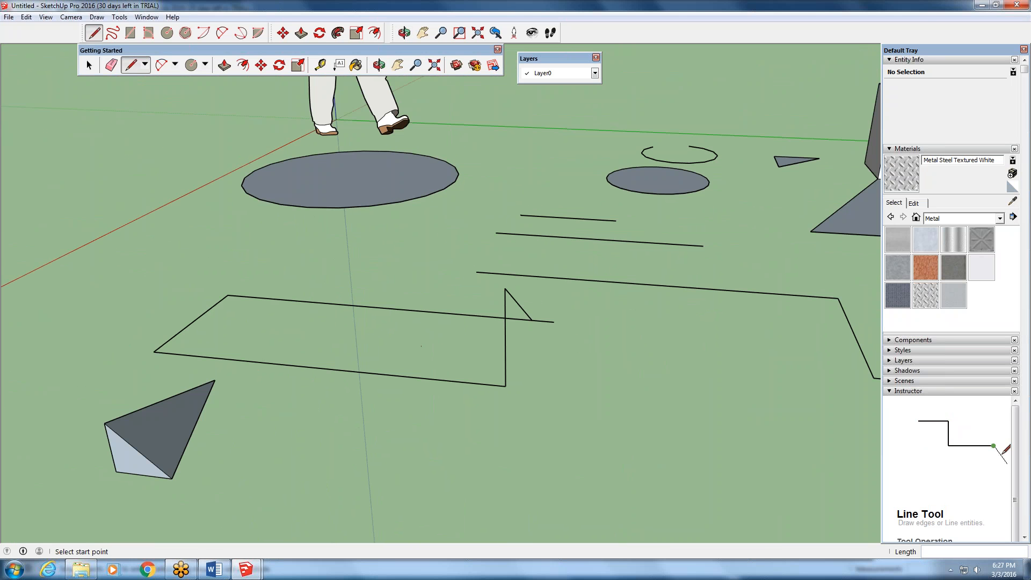
{"action": "middle_click_drag", "start_coordinate": [415, 350], "coordinate": [434, 319]}
{"action": "scroll", "coordinate": [658, 322], "scroll_direction": "down", "scroll_amount": 3}
{"action": "scroll", "coordinate": [434, 319], "scroll_direction": "up", "scroll_amount": 3}
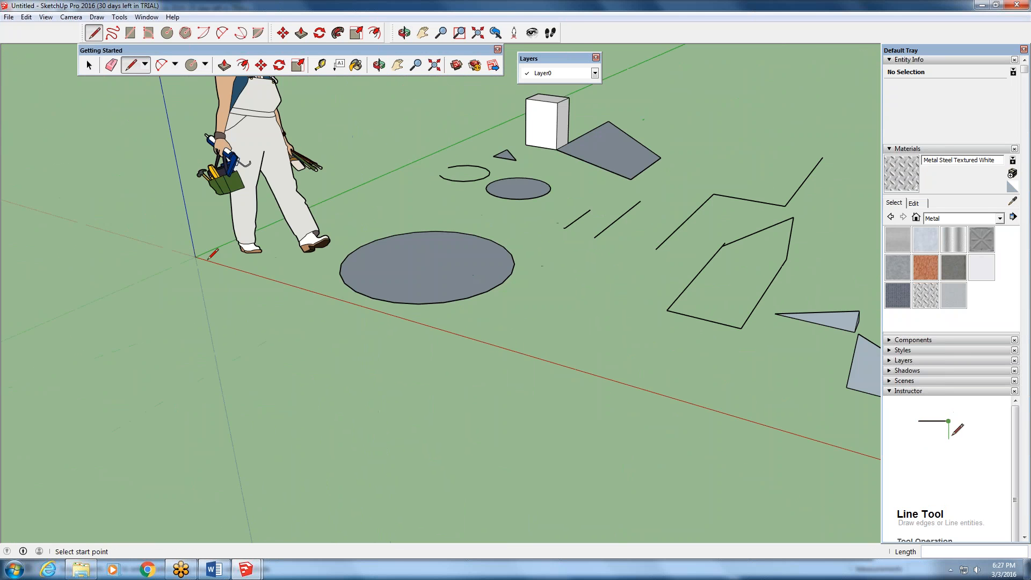
{"action": "scroll", "coordinate": [402, 218], "scroll_direction": "down", "scroll_amount": 3}
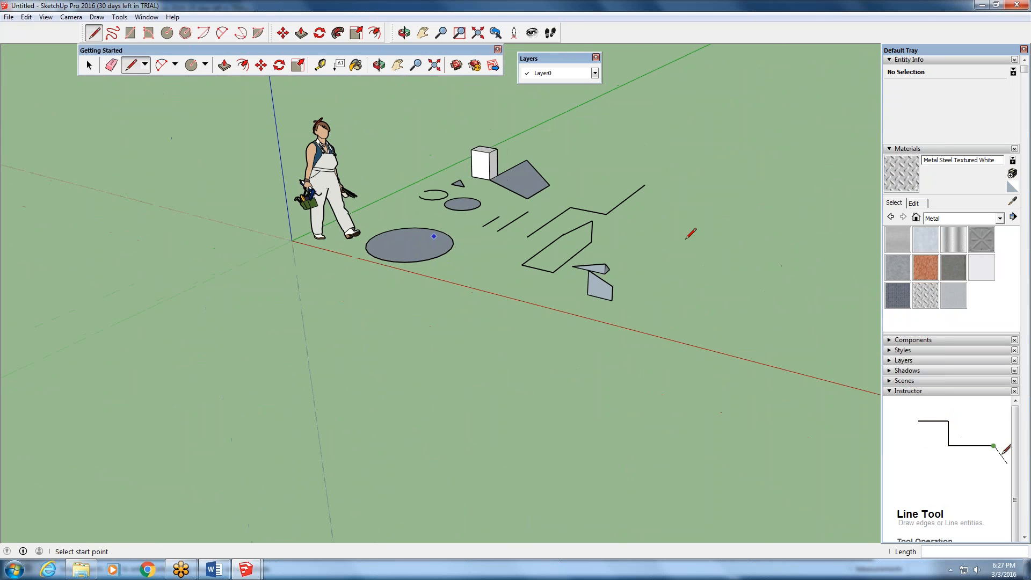
{"action": "middle_click_drag", "start_coordinate": [687, 237], "coordinate": [441, 424]}
{"action": "scroll", "coordinate": [591, 237], "scroll_direction": "up", "scroll_amount": 3}
{"action": "middle_click_drag", "start_coordinate": [531, 318], "coordinate": [501, 374]}
{"action": "scroll", "coordinate": [519, 324], "scroll_direction": "up", "scroll_amount": 3}
{"action": "scroll", "coordinate": [500, 375], "scroll_direction": "up", "scroll_amount": 2}
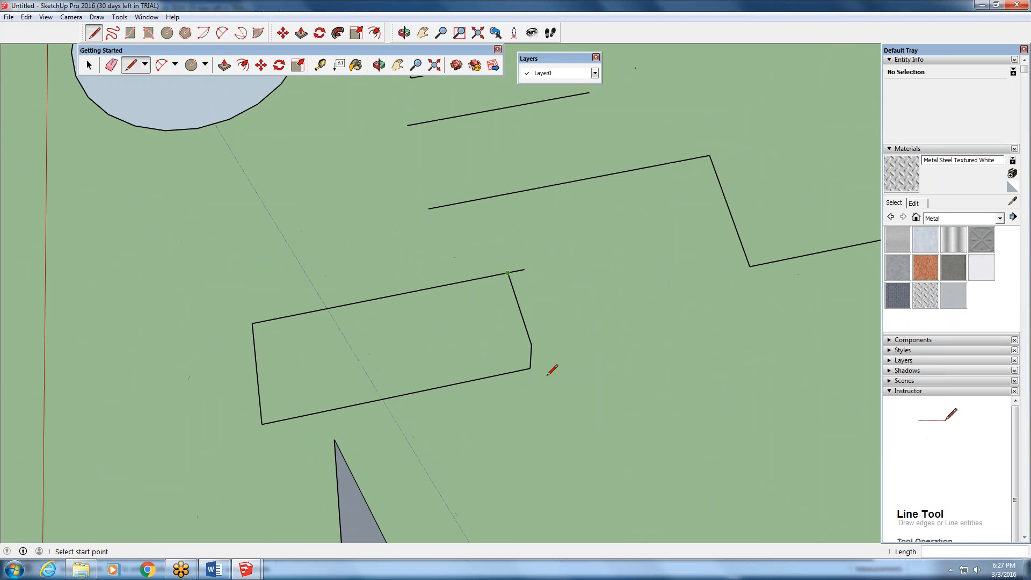
{"action": "middle_click_drag", "start_coordinate": [277, 391], "coordinate": [587, 340]}
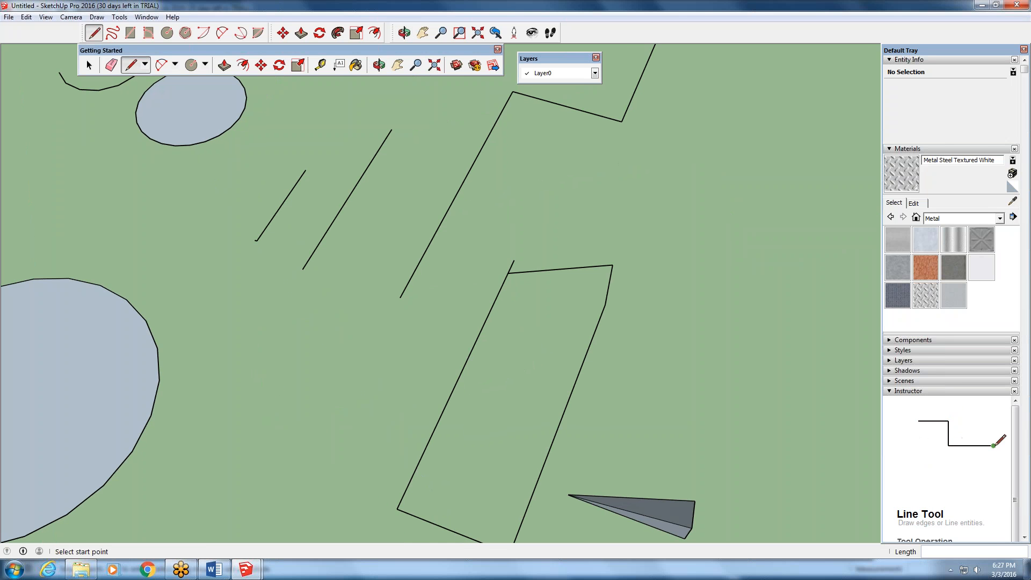
{"action": "scroll", "coordinate": [584, 336], "scroll_direction": "down", "scroll_amount": 1}
{"action": "scroll", "coordinate": [582, 333], "scroll_direction": "down", "scroll_amount": 3}
{"action": "middle_click_drag", "start_coordinate": [582, 333], "coordinate": [542, 271]}
{"action": "scroll", "coordinate": [564, 267], "scroll_direction": "up", "scroll_amount": 3}
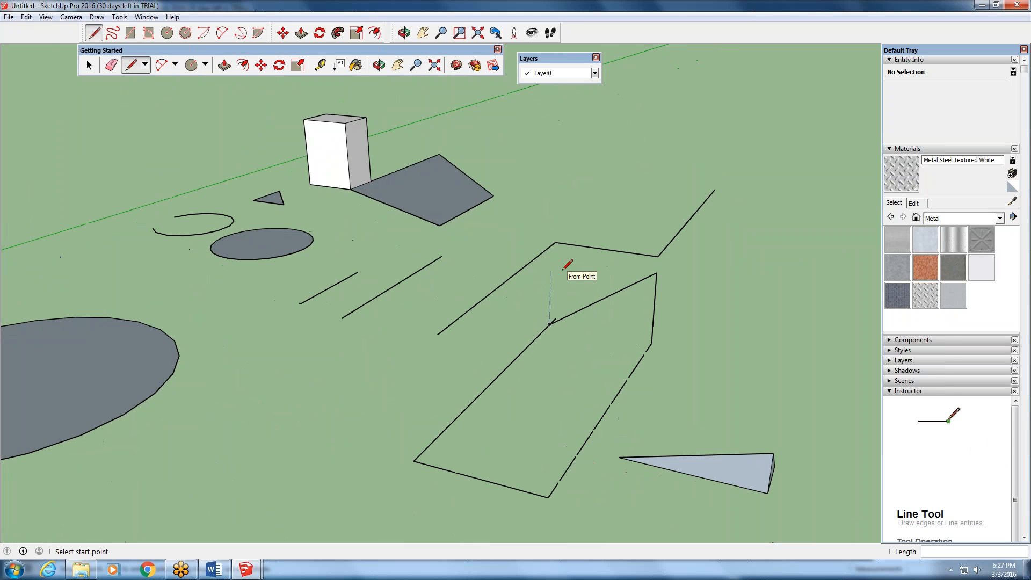
{"action": "scroll", "coordinate": [567, 264], "scroll_direction": "down", "scroll_amount": 3}
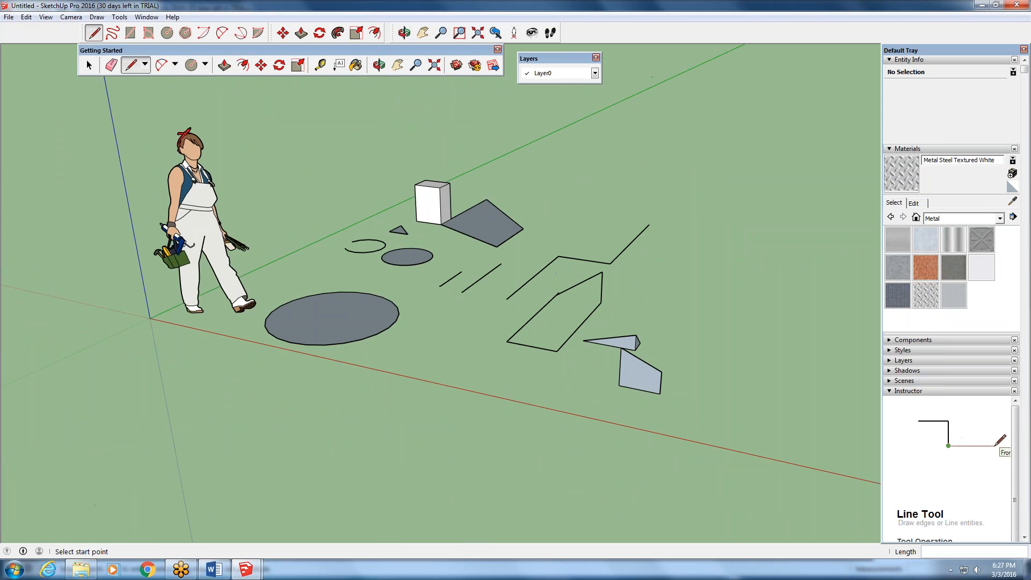
{"action": "middle_click_drag", "start_coordinate": [560, 353], "coordinate": [556, 319]}
{"action": "scroll", "coordinate": [559, 266], "scroll_direction": "up", "scroll_amount": 2}
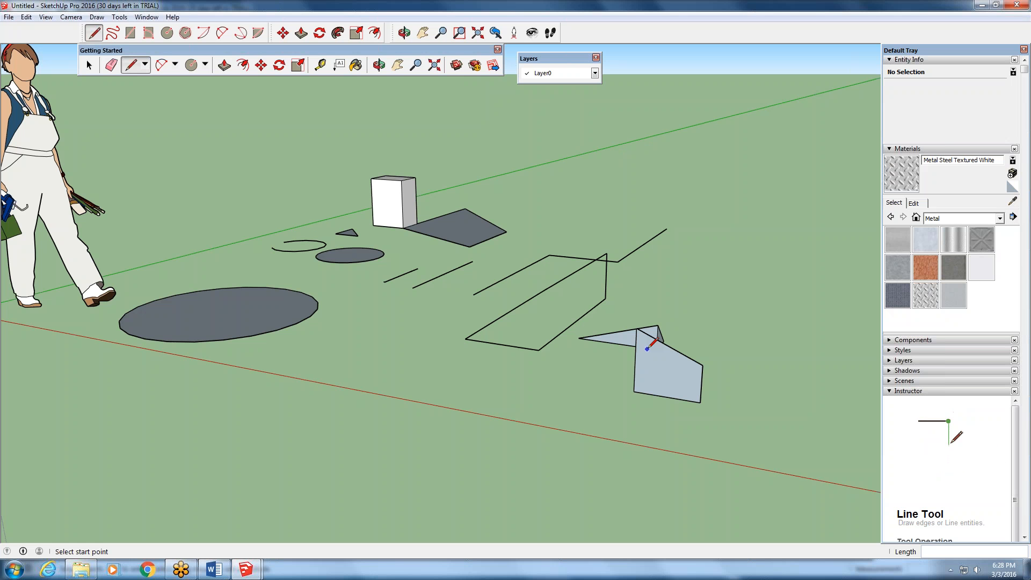
- Draw a line about 3' 11" long across the large circle through its centre, splitting its face in two
{"action": "middle_click_drag", "start_coordinate": [617, 374], "coordinate": [537, 429]}
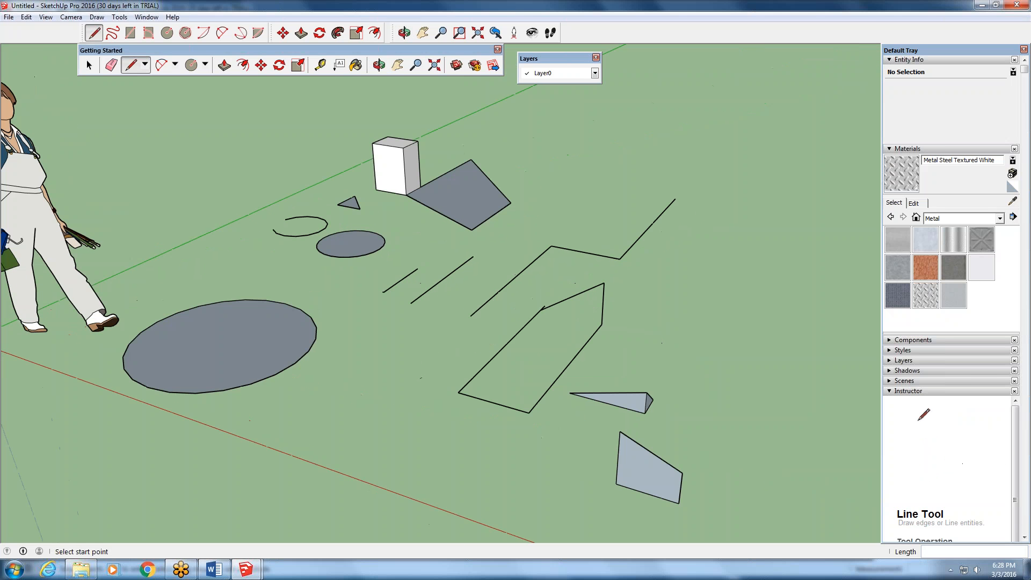
{"action": "left_click", "coordinate": [177, 313]}
{"action": "left_click", "coordinate": [275, 379]}
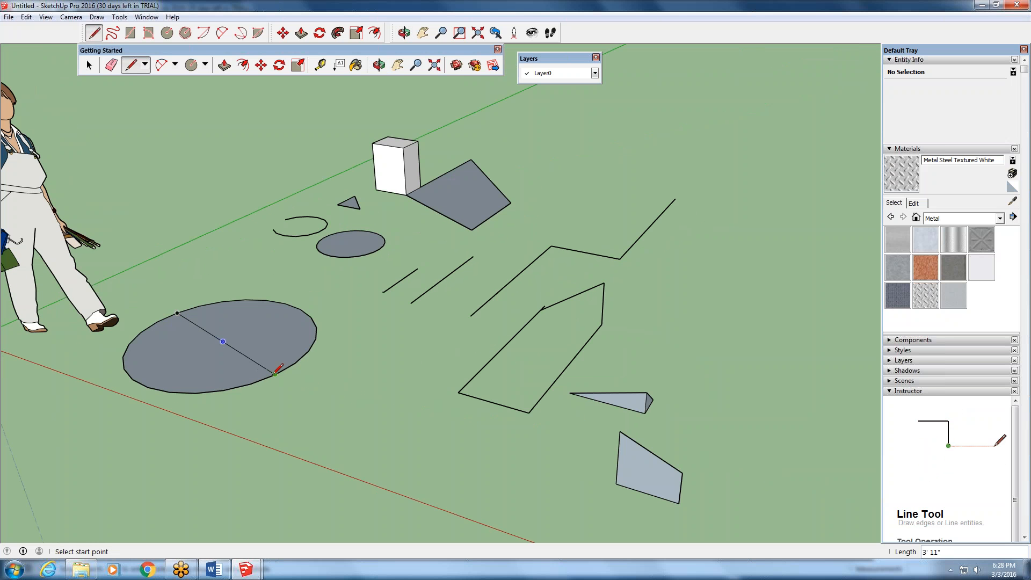
- Try to start another line on the large split circle from an edge midpoint, and pick out the circle's centre
{"action": "middle_click_drag", "start_coordinate": [284, 376], "coordinate": [430, 401]}
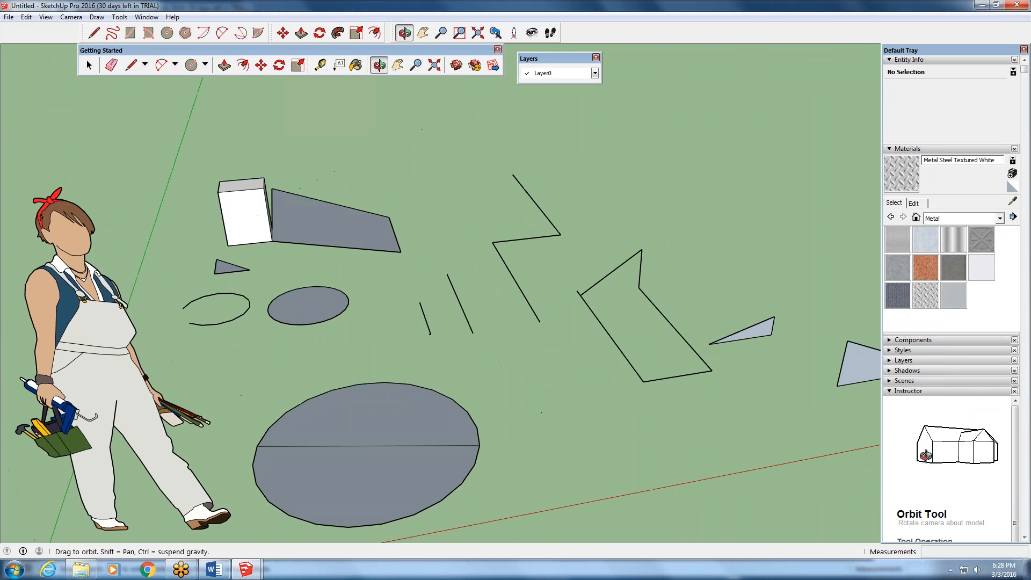
{"action": "middle_click_drag", "start_coordinate": [239, 474], "coordinate": [218, 441]}
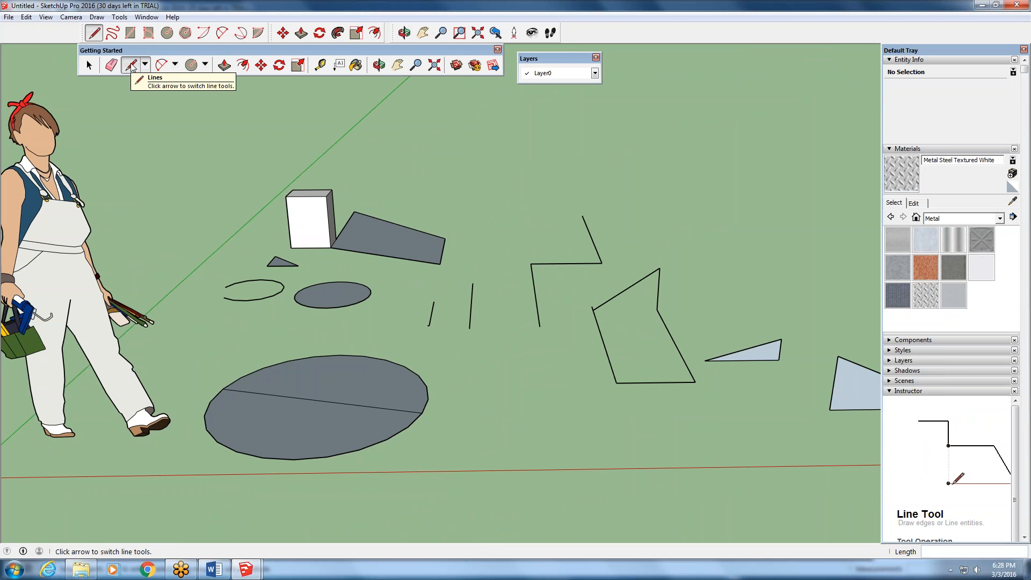
{"action": "left_click", "coordinate": [278, 458]}
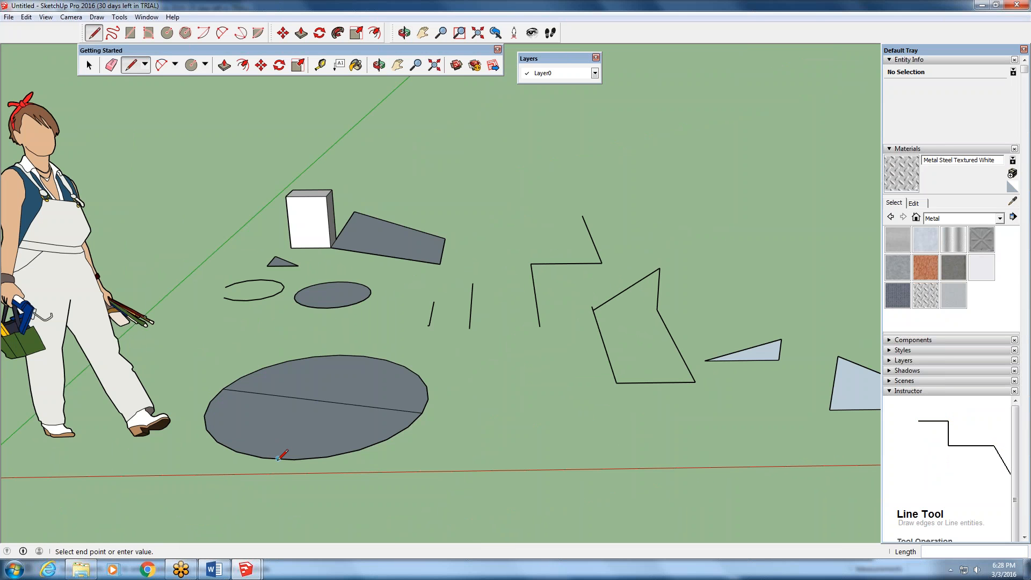
{"action": "key", "text": "Escape"}
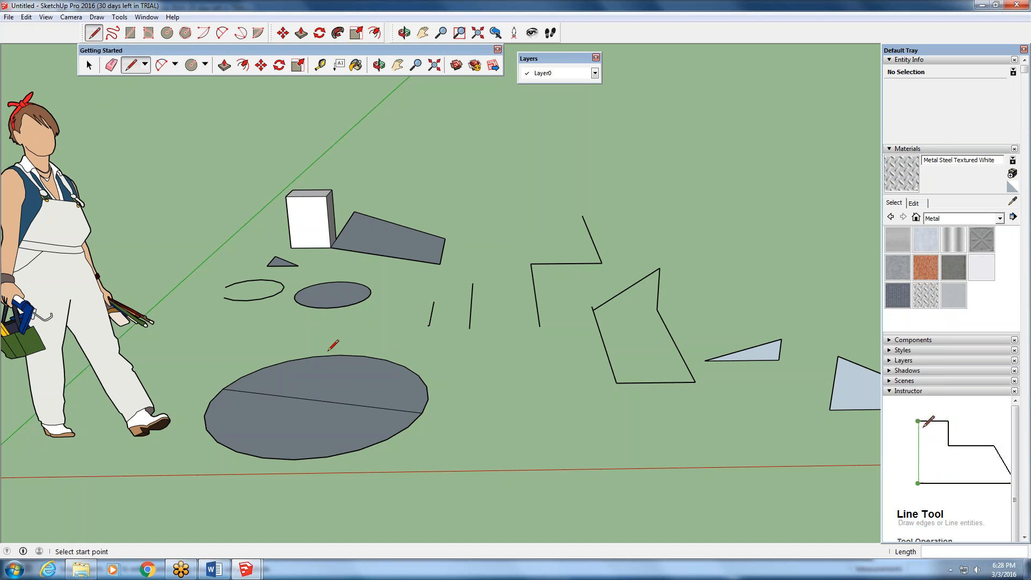
{"action": "left_click", "coordinate": [321, 398]}
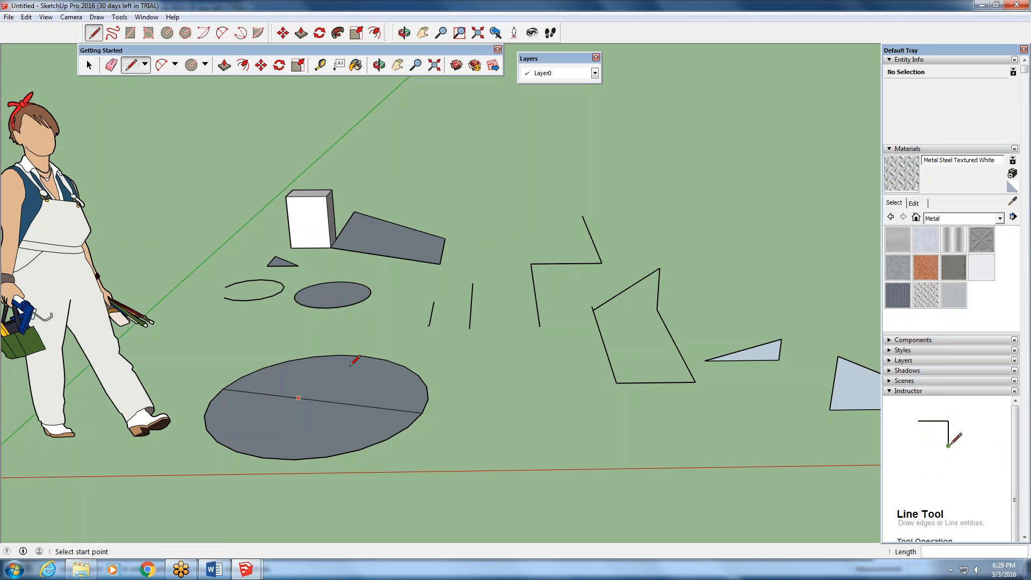
- Select each half of the split large circle in turn to check that they are separate faces
{"action": "key", "text": "space"}
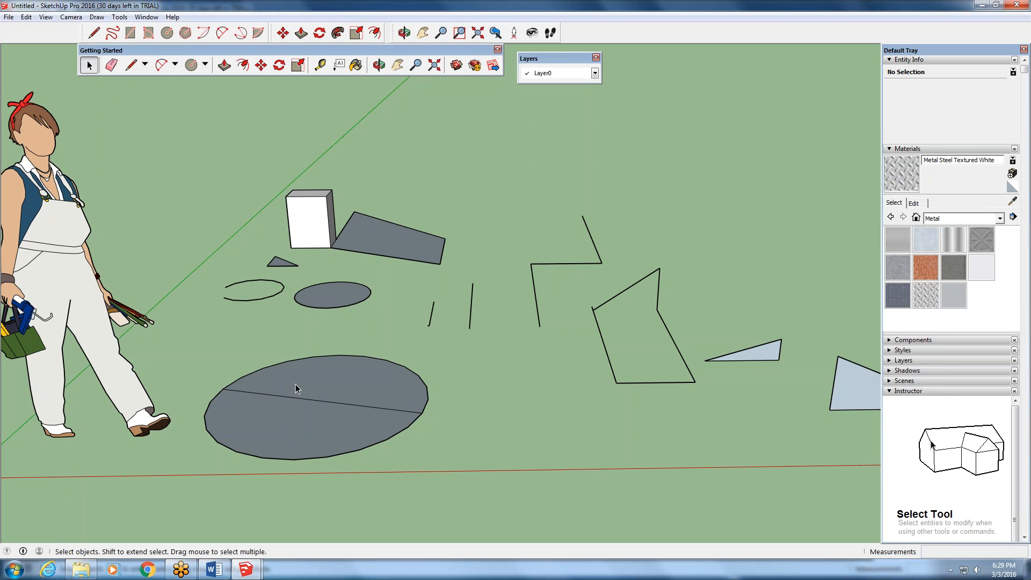
{"action": "left_click", "coordinate": [301, 433]}
{"action": "left_click", "coordinate": [338, 386]}
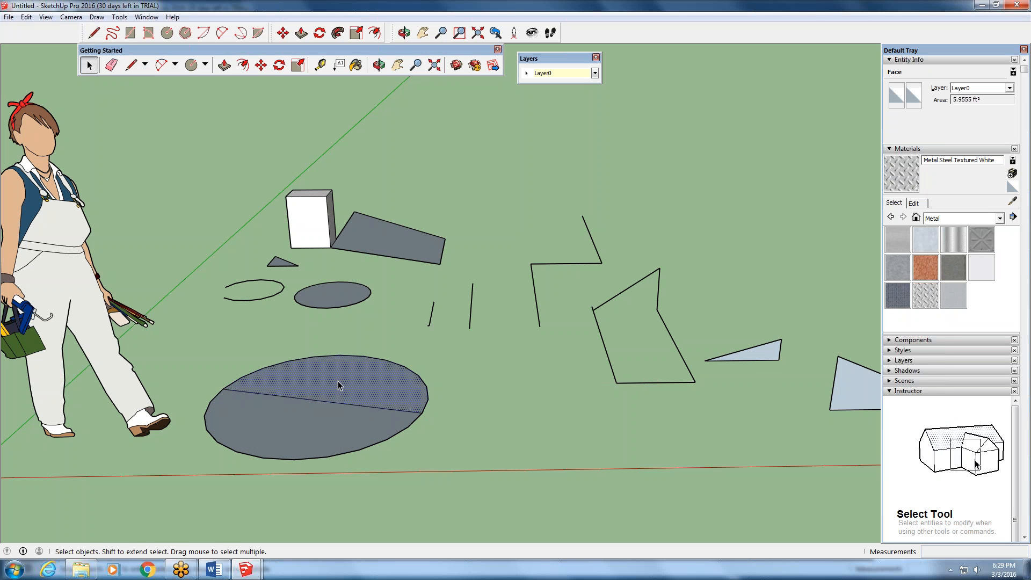
{"action": "left_click", "coordinate": [311, 439]}
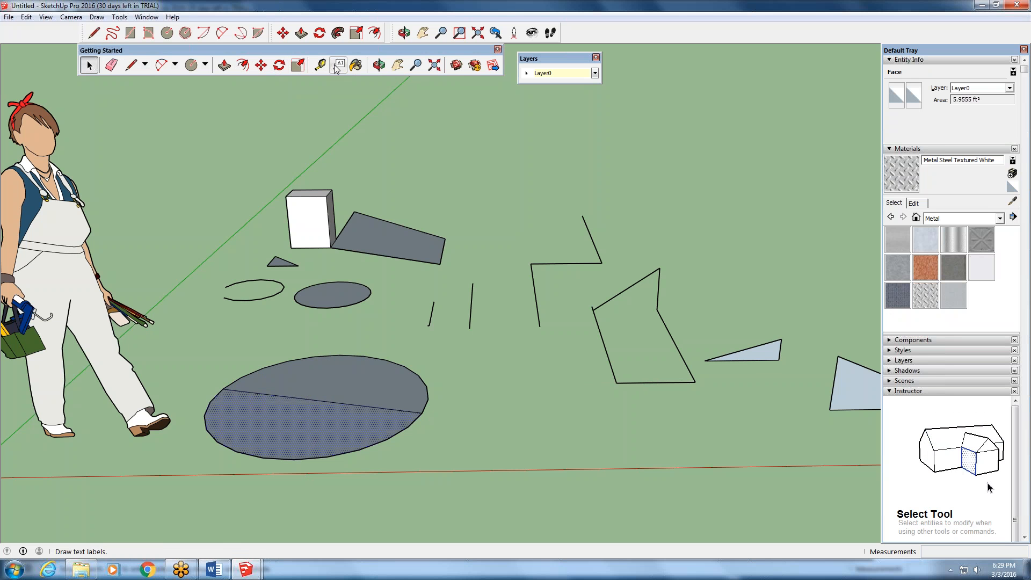
- Move the split circle from its selected front half to the ground at the figure's feet, and clear the selection
{"action": "left_click", "coordinate": [270, 69]}
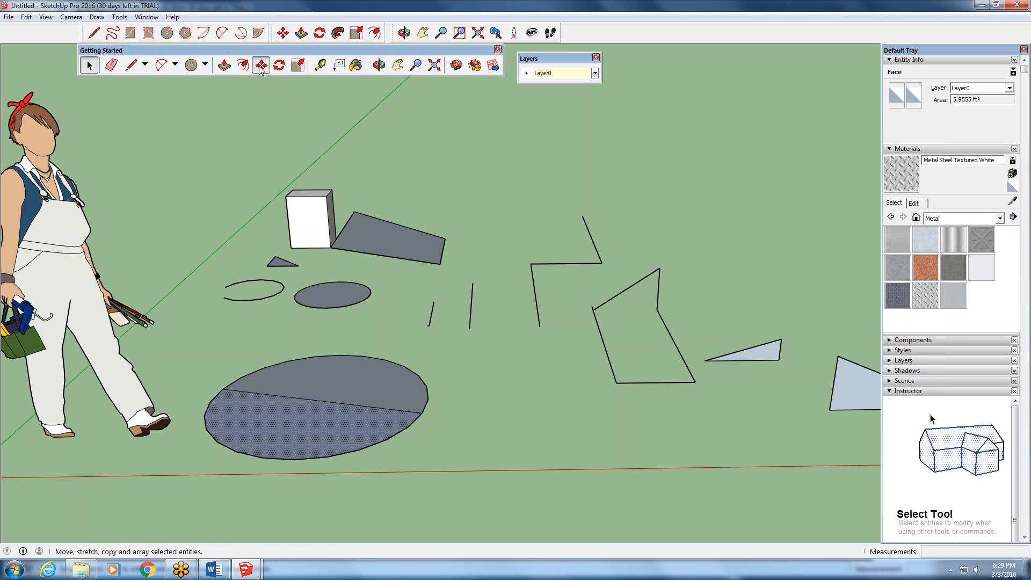
{"action": "left_click", "coordinate": [436, 322]}
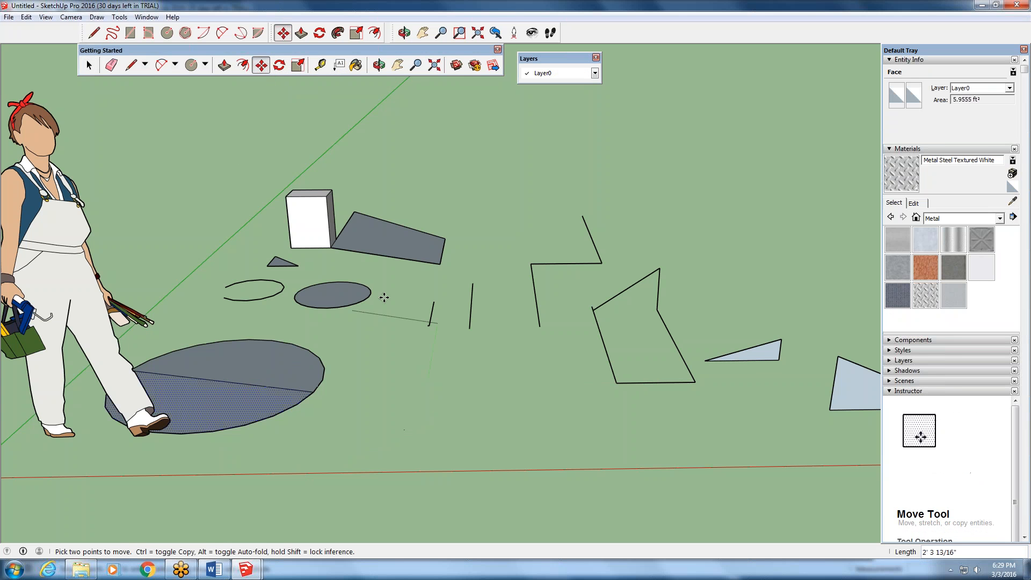
{"action": "left_click", "coordinate": [474, 338]}
{"action": "key", "text": "ctrl+z"}
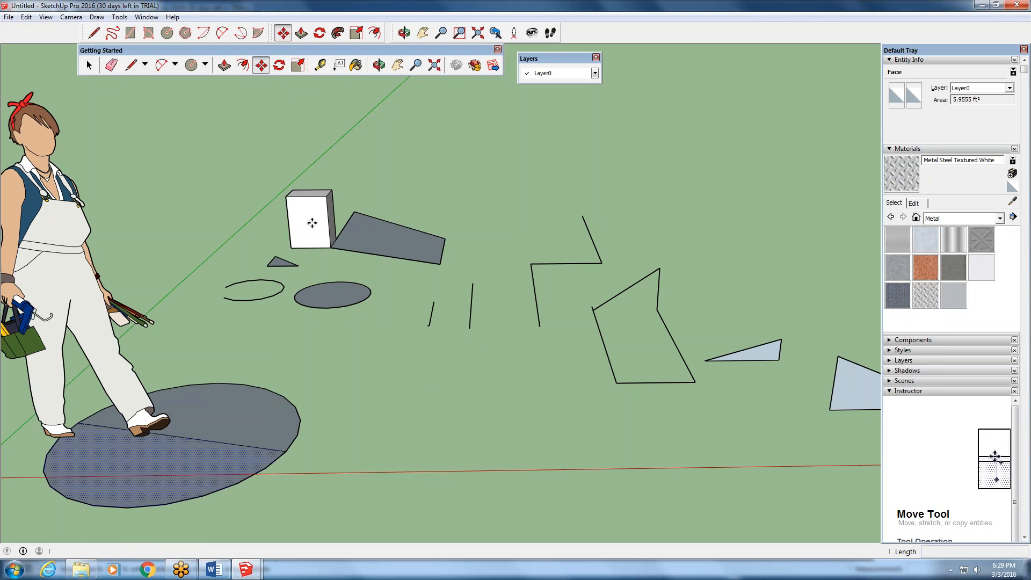
{"action": "key", "text": "space"}
{"action": "left_click", "coordinate": [295, 331]}
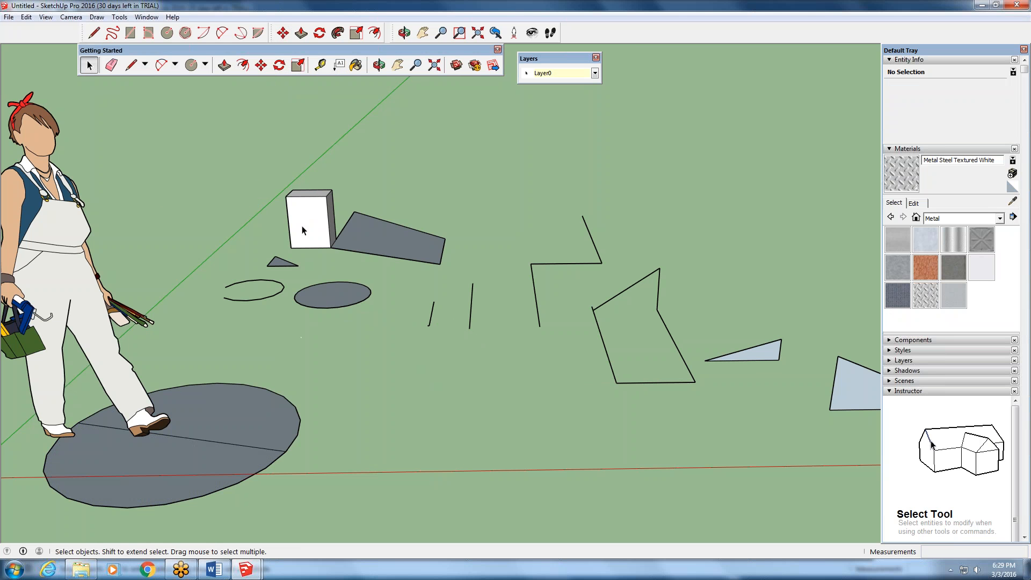
- Try to move only the front face of the small white box forward, and cancel the move
{"action": "left_click", "coordinate": [317, 209]}
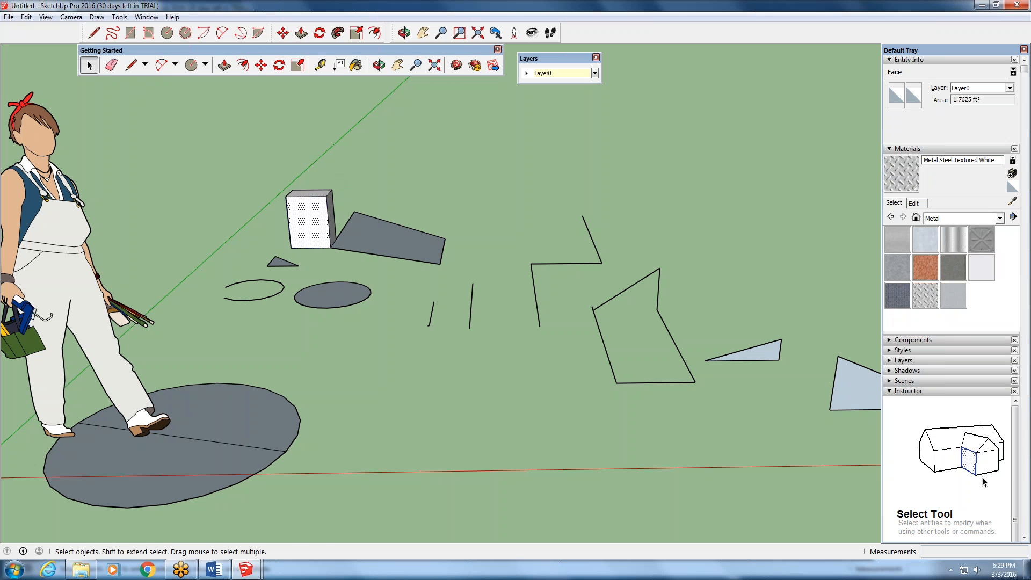
{"action": "left_click", "coordinate": [261, 65]}
{"action": "left_click", "coordinate": [264, 203]}
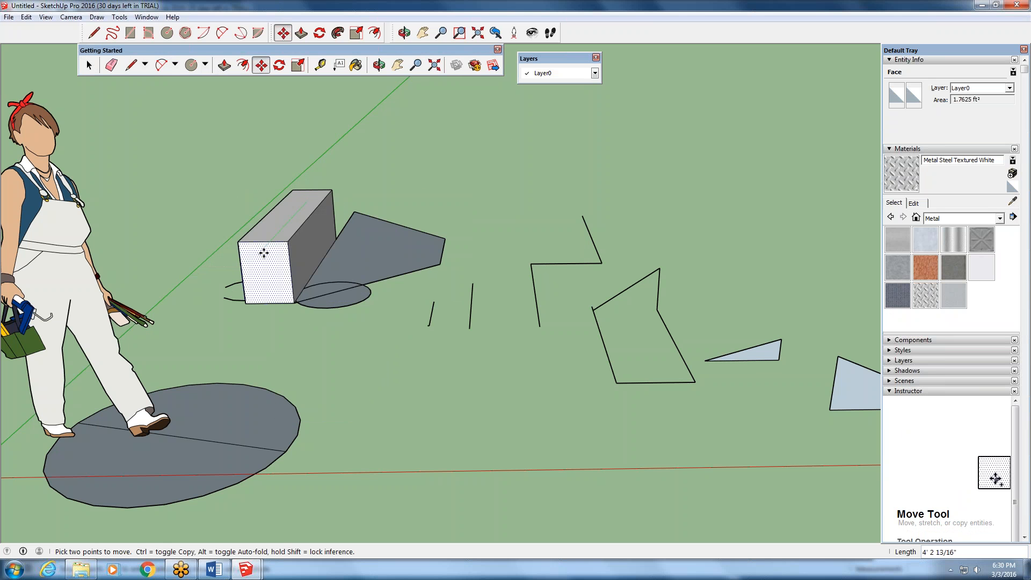
{"action": "key", "text": "Escape"}
{"action": "key", "text": "space"}
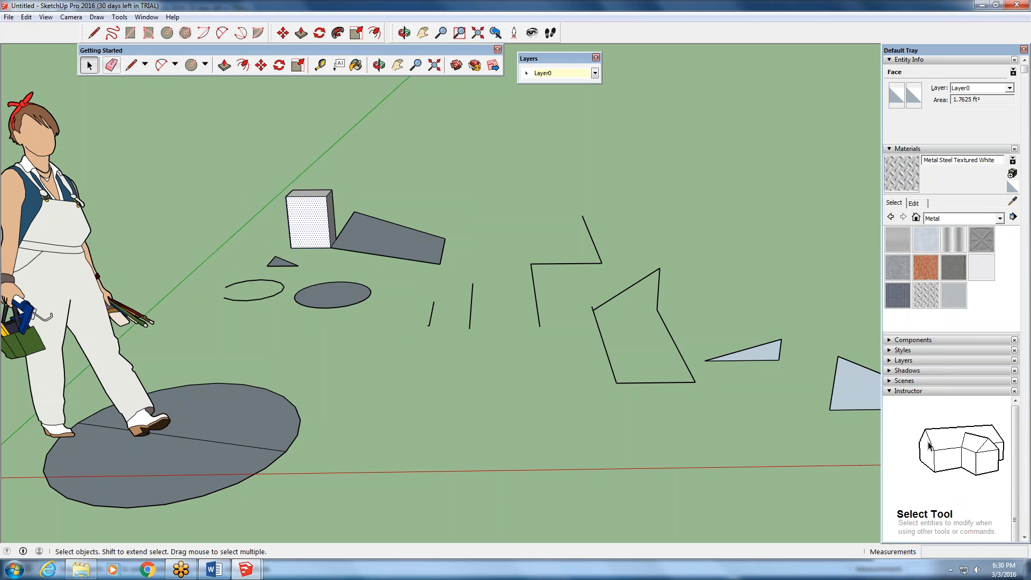
- Select the box, grey faces, open arc, small circle and two short lines together, move them about 5' 10", and deselect them
{"action": "left_click_drag", "start_coordinate": [199, 343], "coordinate": [200, 343]}
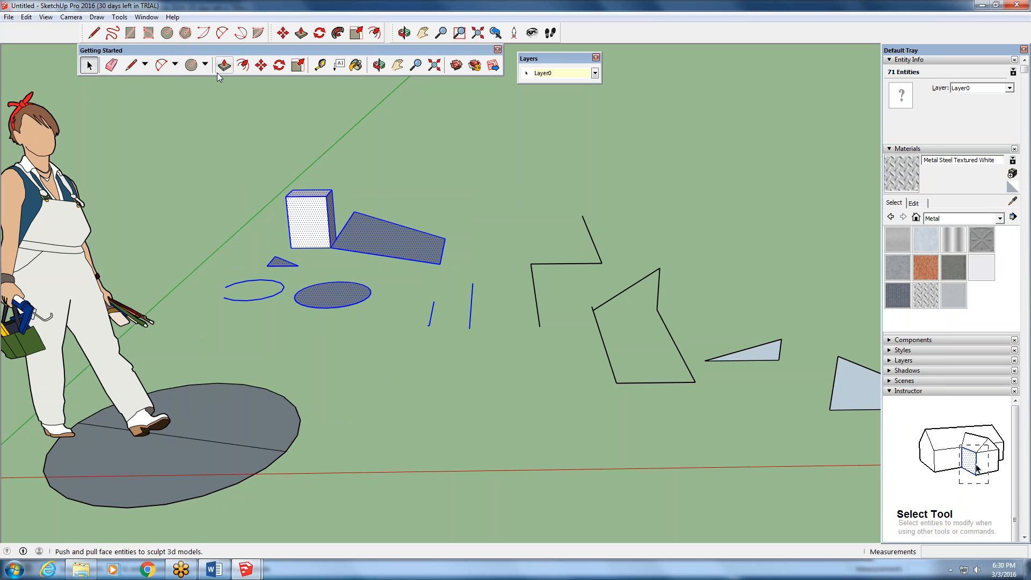
{"action": "left_click", "coordinate": [261, 65]}
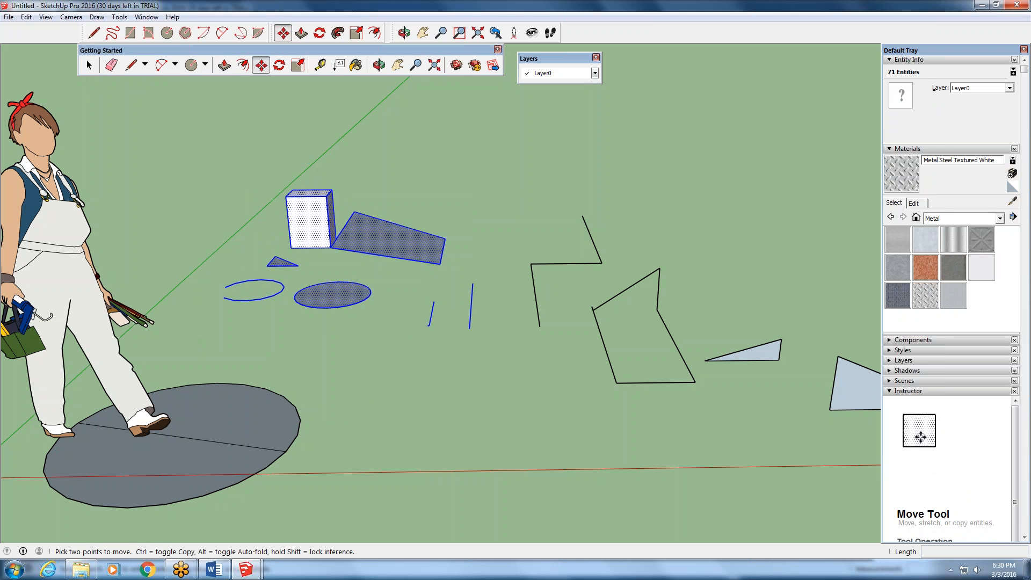
{"action": "left_click", "coordinate": [286, 251]}
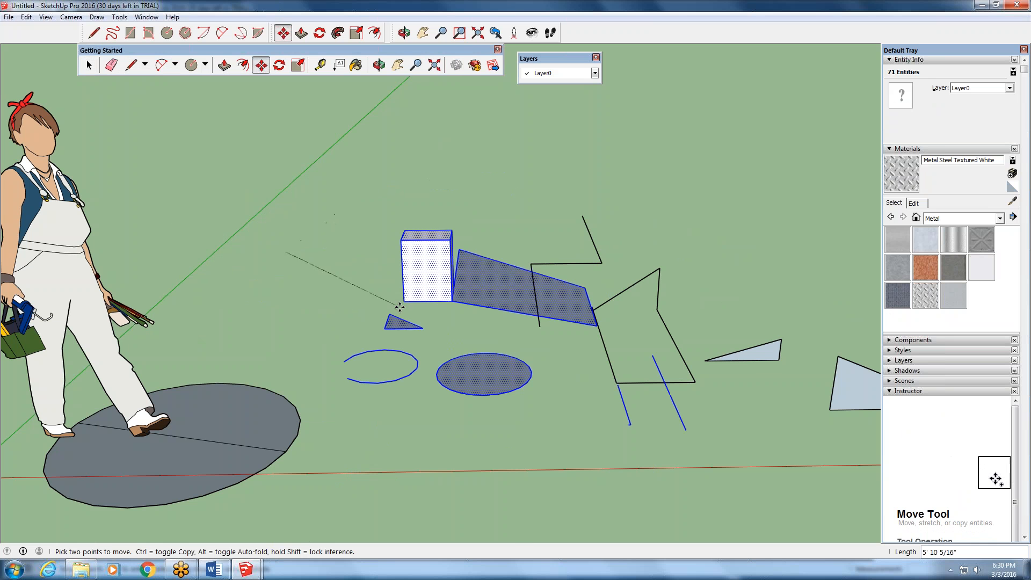
{"action": "left_click", "coordinate": [397, 299]}
{"action": "left_click", "coordinate": [296, 370]}
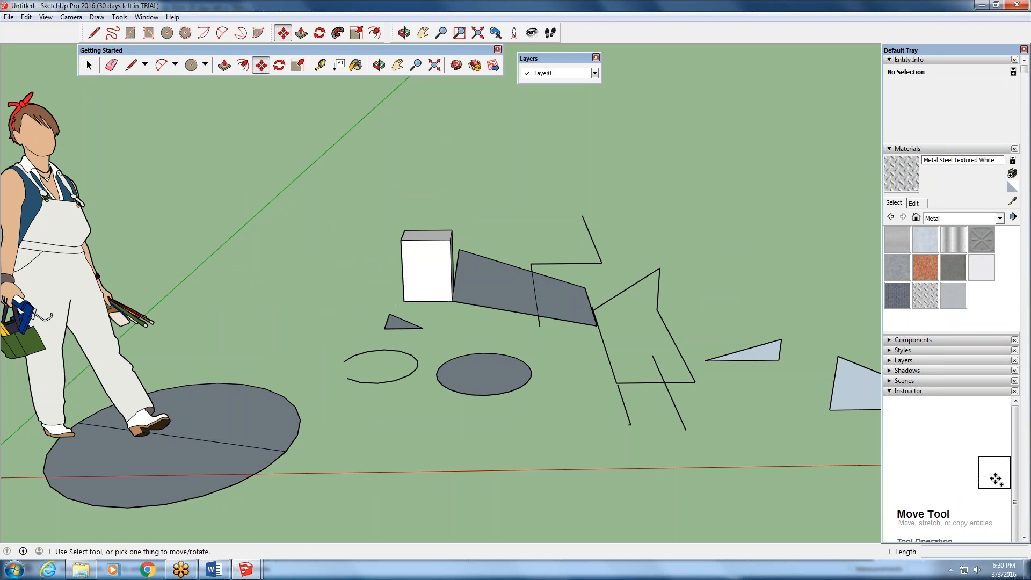
- Push/Pull the back half of the split circle up about 5' 4" and raise its front half 6"
{"action": "left_click", "coordinate": [225, 65]}
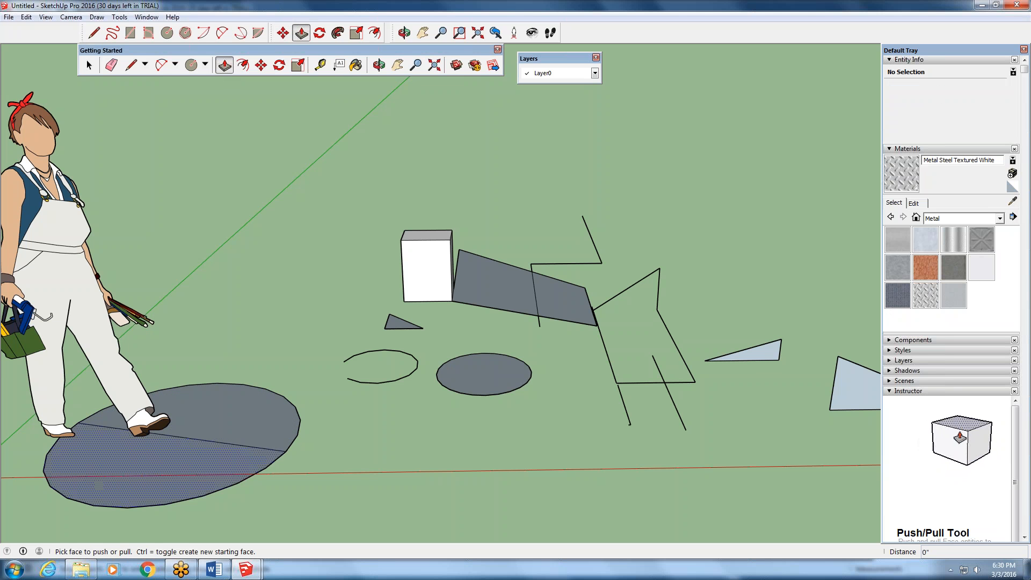
{"action": "left_click", "coordinate": [209, 410]}
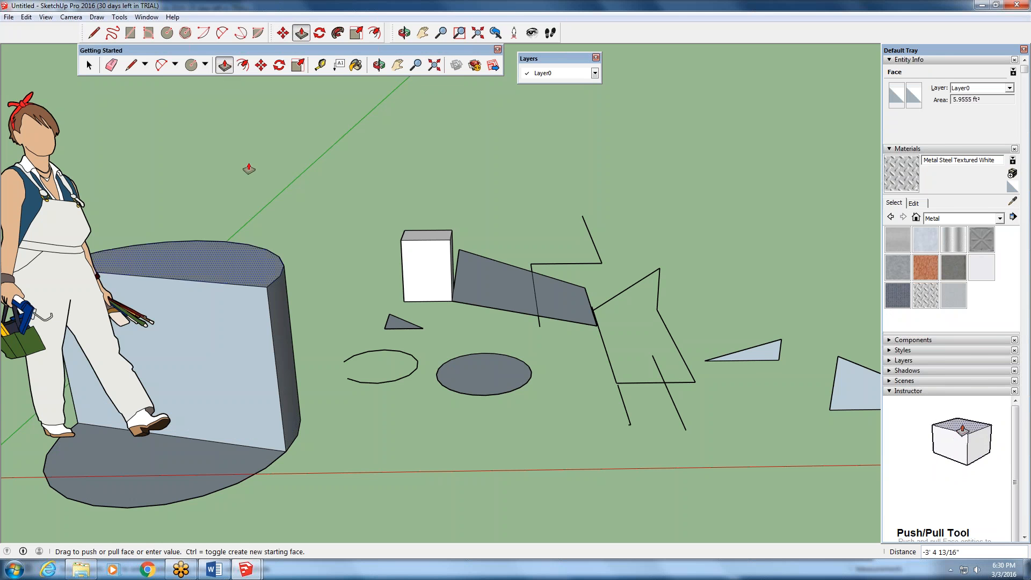
{"action": "left_click", "coordinate": [272, 102]}
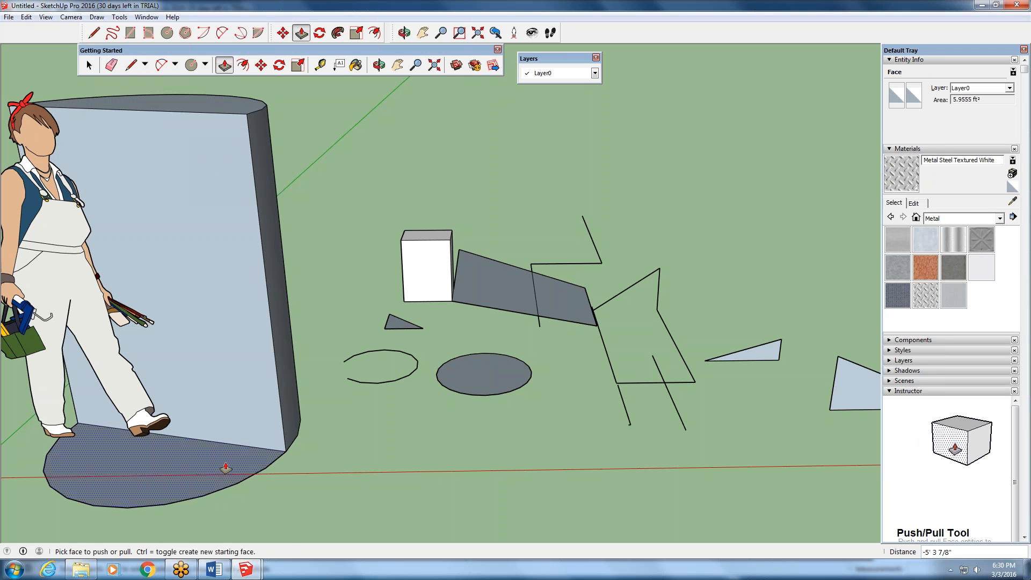
{"action": "left_click", "coordinate": [225, 468]}
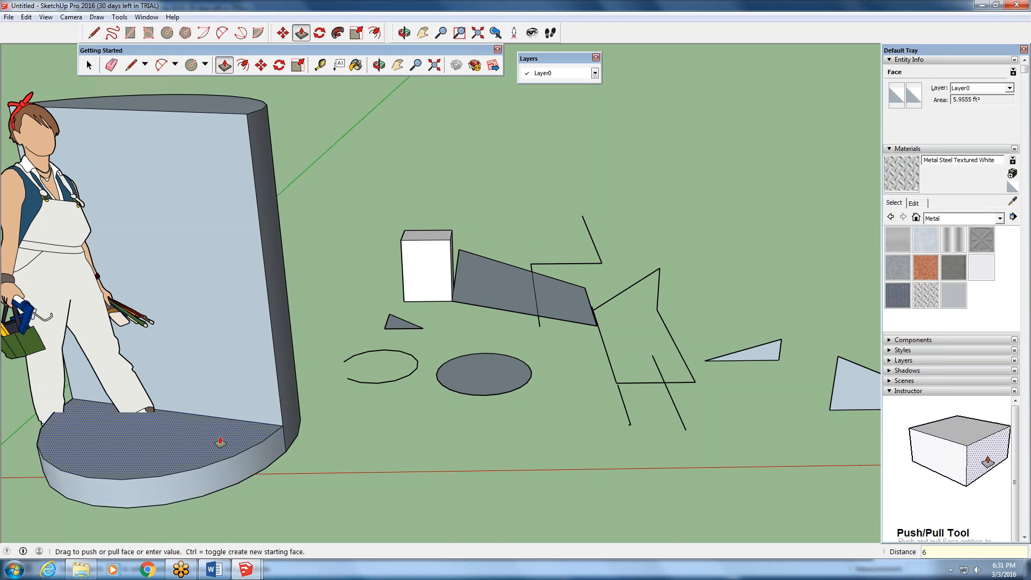
{"action": "type", "text": "6\""}
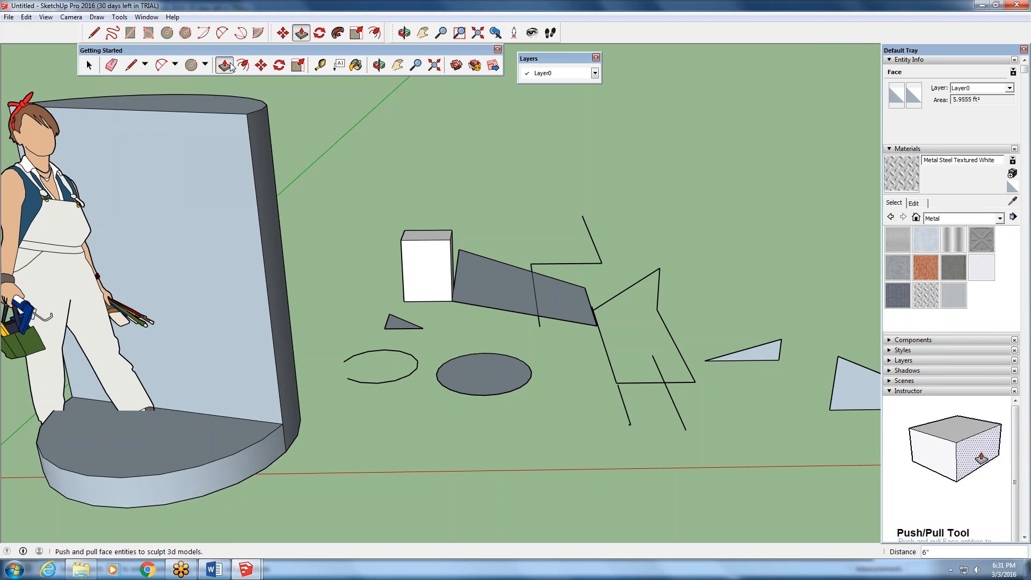
- Push the tall back half of the split circle down about 4' 10", level with the front half
{"action": "left_click_drag", "start_coordinate": [221, 104], "coordinate": [243, 365]}
{"action": "left_click_drag", "start_coordinate": [244, 201], "coordinate": [276, 422]}
{"action": "scroll", "coordinate": [291, 443], "scroll_direction": "up", "scroll_amount": 2}
{"action": "scroll", "coordinate": [317, 365], "scroll_direction": "down", "scroll_amount": 4}
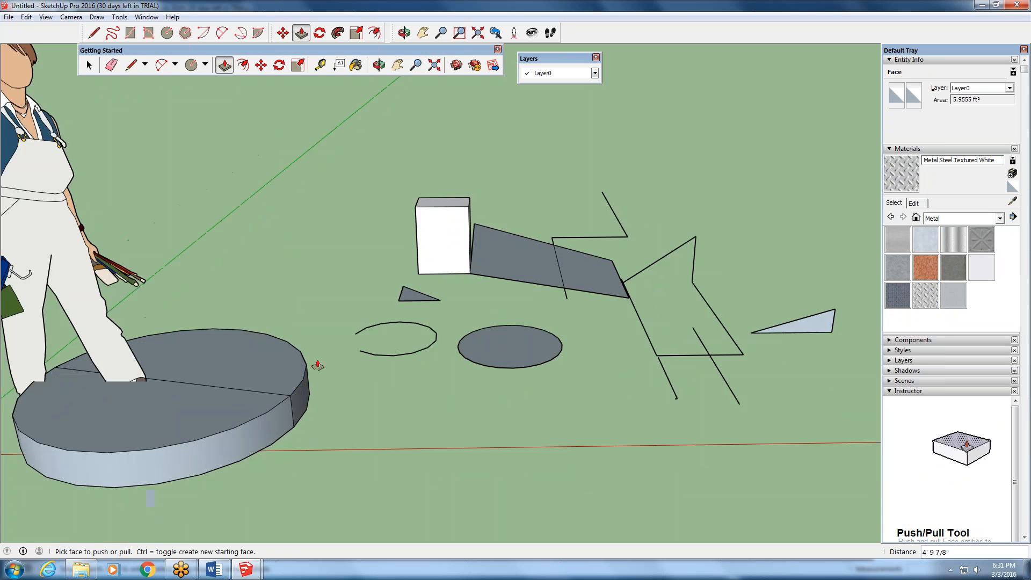
- Pull the back half of the split circle up again, trying several heights and ending at a distance of about 3' 7"
{"action": "left_click_drag", "start_coordinate": [288, 375], "coordinate": [203, 69]}
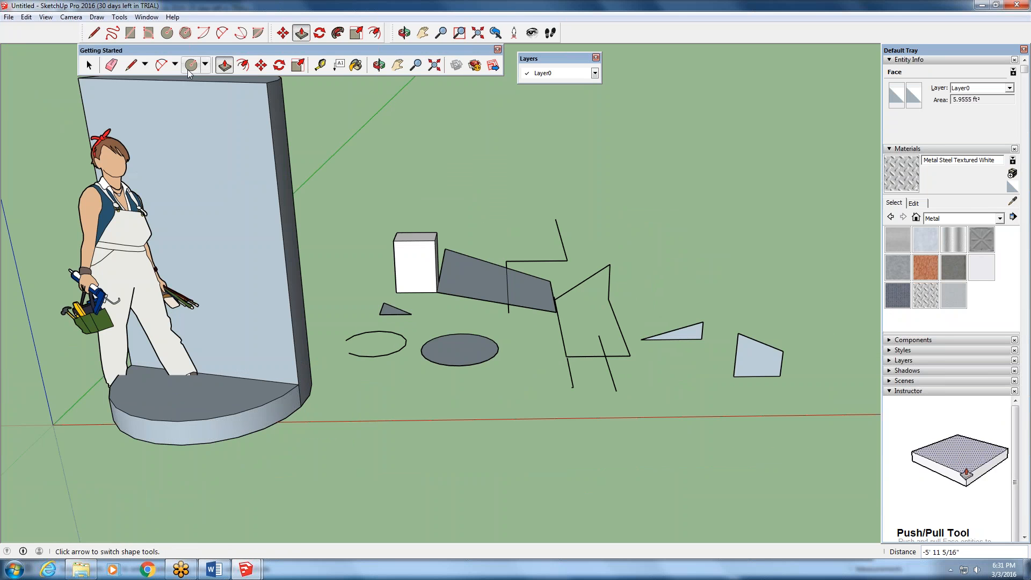
{"action": "middle_click_drag", "start_coordinate": [242, 177], "coordinate": [292, 247]}
{"action": "left_click_drag", "start_coordinate": [204, 241], "coordinate": [945, 556]}
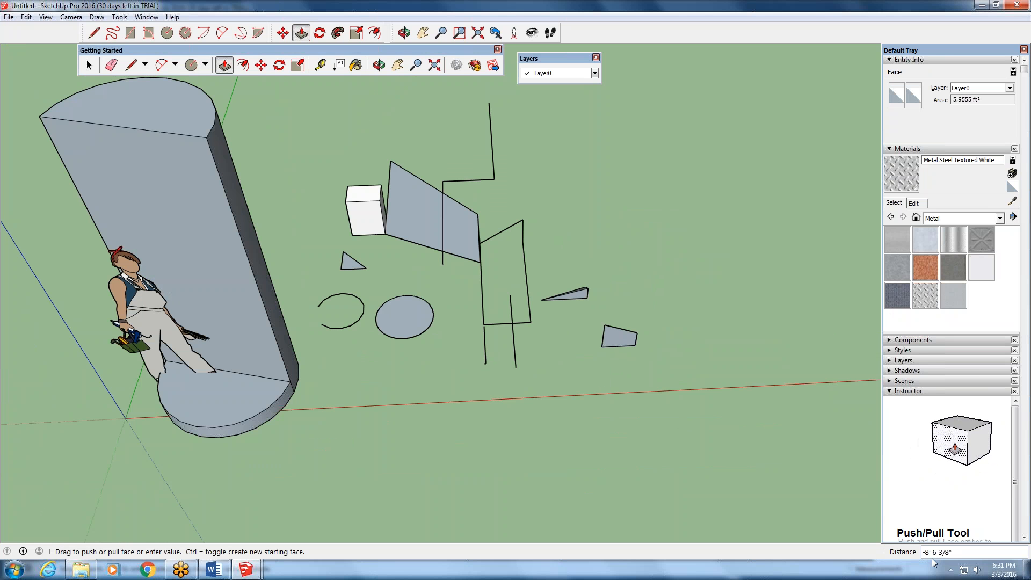
{"action": "left_click_drag", "start_coordinate": [932, 560], "coordinate": [223, 294]}
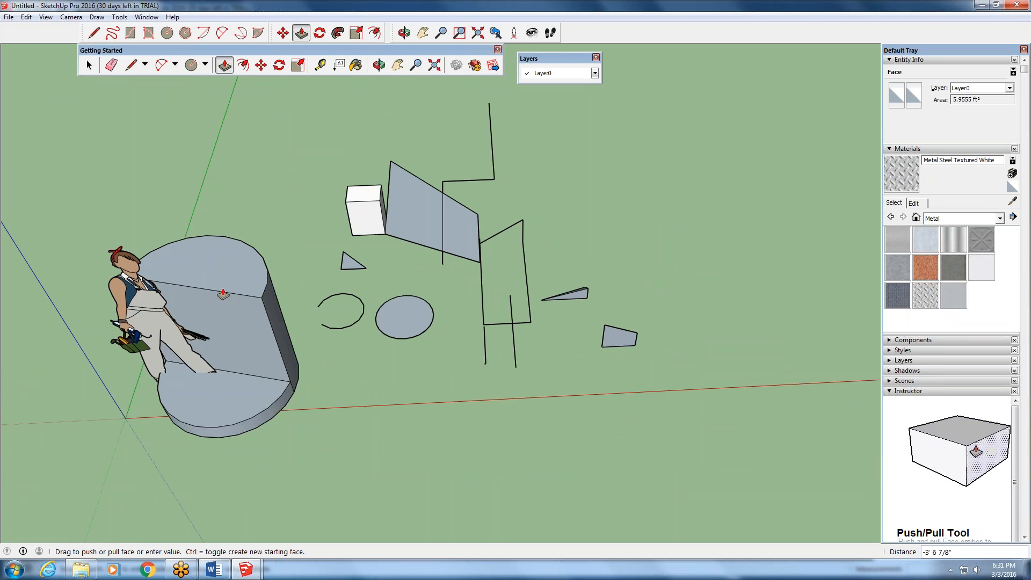
{"action": "left_click", "coordinate": [224, 294]}
- Push/Pull the small circle upward into a tall cylinder beside the white box
{"action": "middle_click_drag", "start_coordinate": [223, 293], "coordinate": [176, 245]}
{"action": "scroll", "coordinate": [359, 147], "scroll_direction": "up", "scroll_amount": 2}
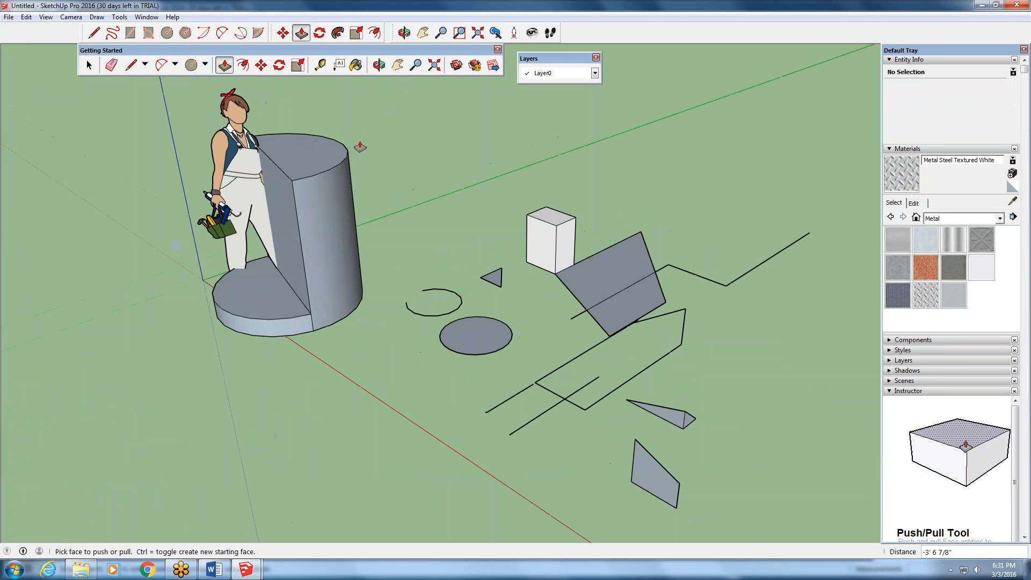
{"action": "left_click", "coordinate": [481, 336]}
{"action": "left_click", "coordinate": [470, 222]}
- Pull both parts of the split grey face up into a stepped block, the front part about 1' 11", and extend its end faces towards the cylinder
{"action": "left_click", "coordinate": [614, 279]}
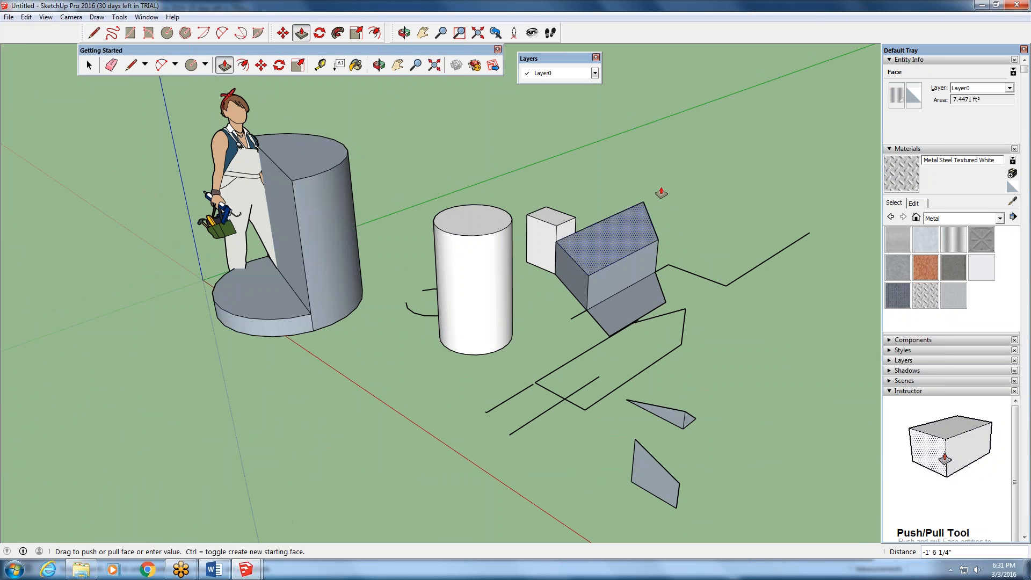
{"action": "left_click", "coordinate": [660, 193]}
{"action": "left_click", "coordinate": [644, 295]}
{"action": "left_click", "coordinate": [652, 231]}
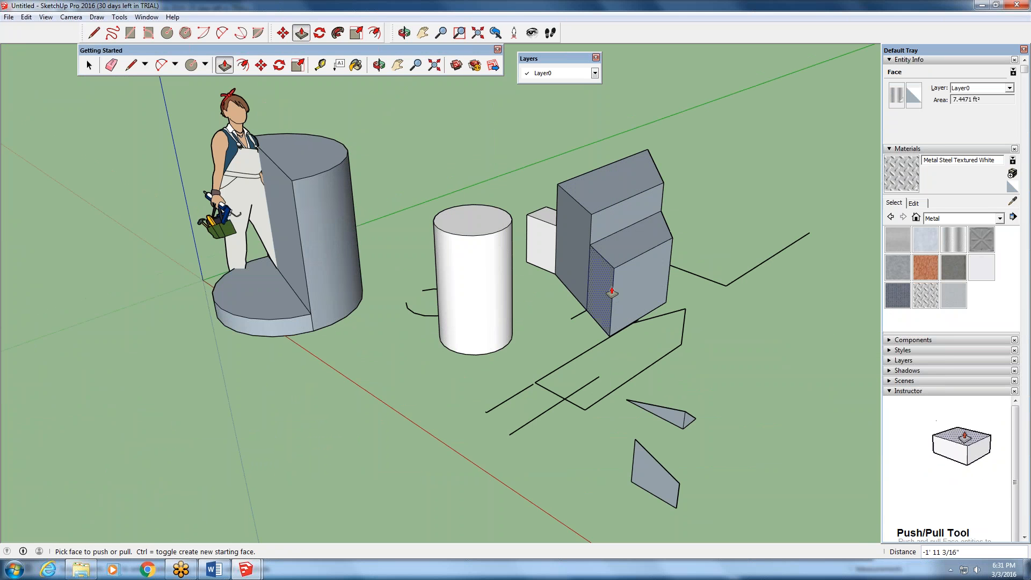
{"action": "left_click_drag", "start_coordinate": [603, 289], "coordinate": [475, 312]}
{"action": "left_click_drag", "start_coordinate": [573, 231], "coordinate": [470, 236]}
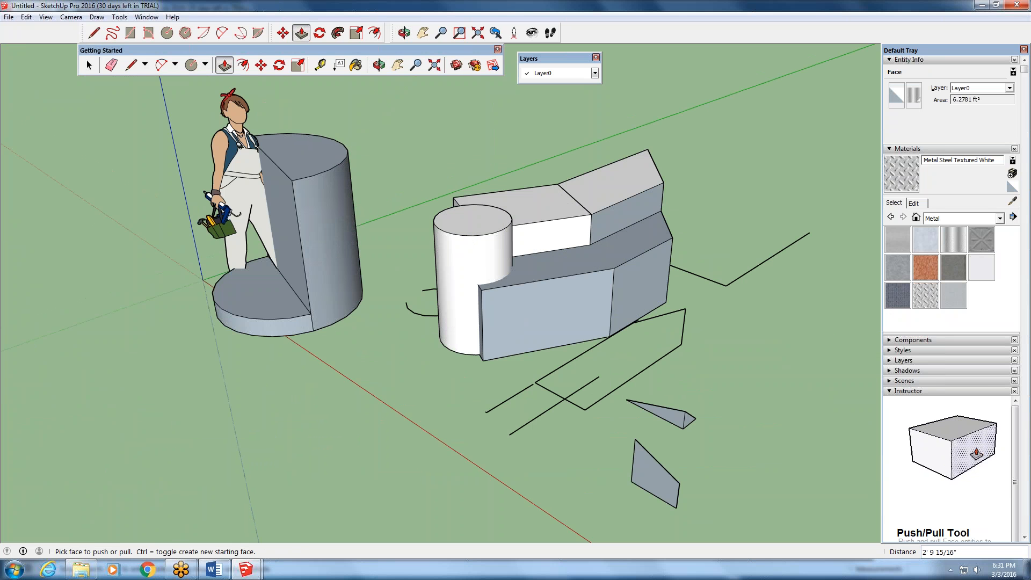
- Pull the front face of the stepped block's low extension forward about 3' 10"
{"action": "middle_click_drag", "start_coordinate": [548, 296], "coordinate": [590, 348]}
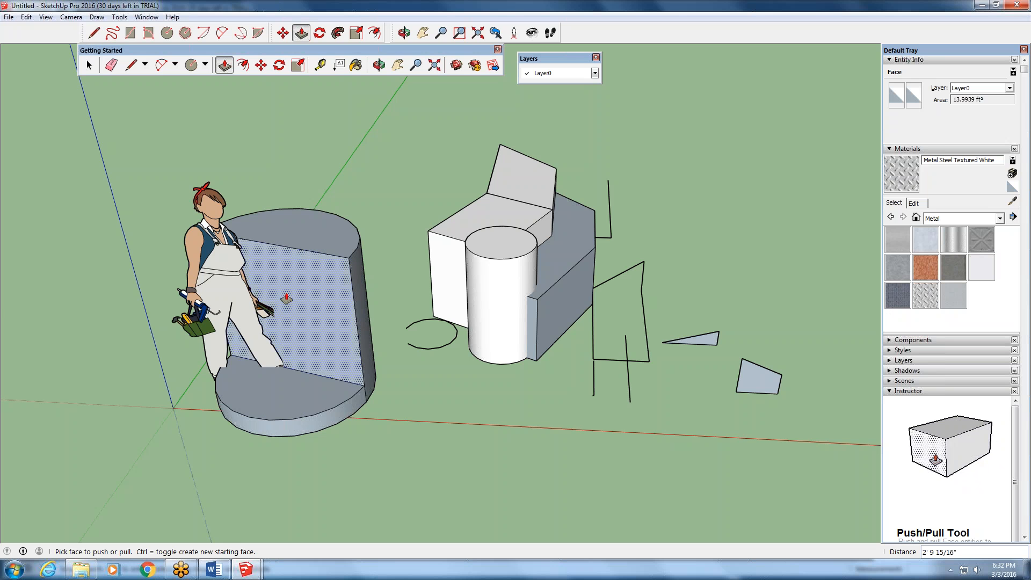
{"action": "middle_click_drag", "start_coordinate": [400, 318], "coordinate": [236, 309]}
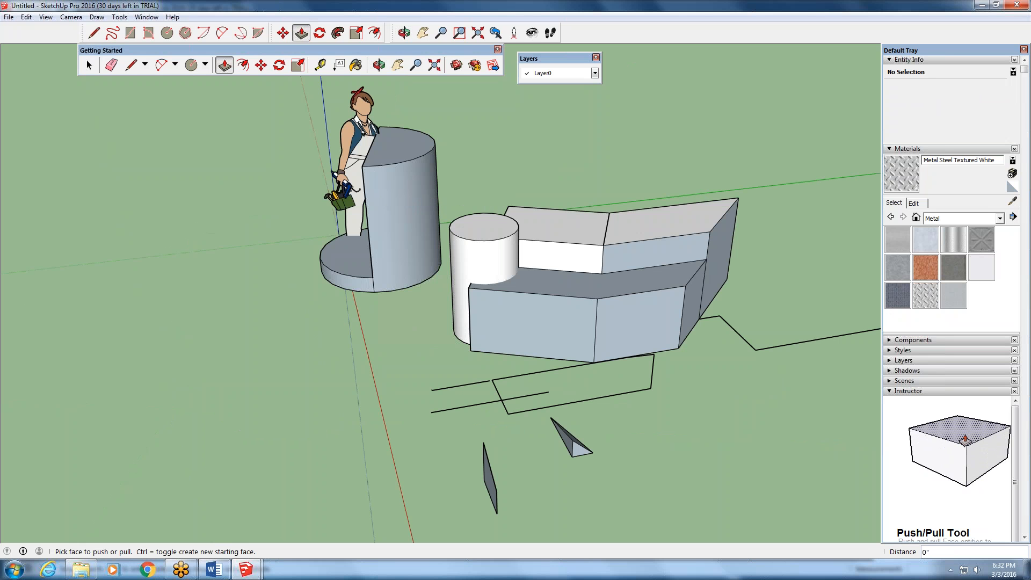
{"action": "middle_click_drag", "start_coordinate": [424, 336], "coordinate": [470, 339]}
{"action": "left_click_drag", "start_coordinate": [510, 334], "coordinate": [519, 420]}
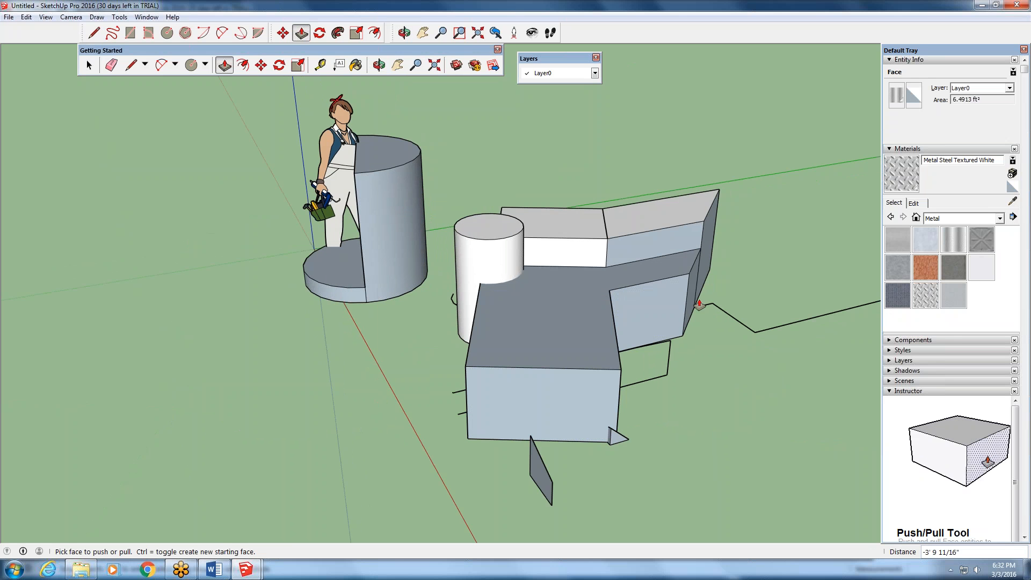
{"action": "middle_click_drag", "start_coordinate": [558, 399], "coordinate": [534, 421]}
- Pull the low block's opposite end face outward into a long second arm, finishing with a pull of about 7' 5"
{"action": "left_click", "coordinate": [547, 400]}
{"action": "left_click_drag", "start_coordinate": [547, 400], "coordinate": [540, 512]}
{"action": "middle_click_drag", "start_coordinate": [541, 510], "coordinate": [600, 430]}
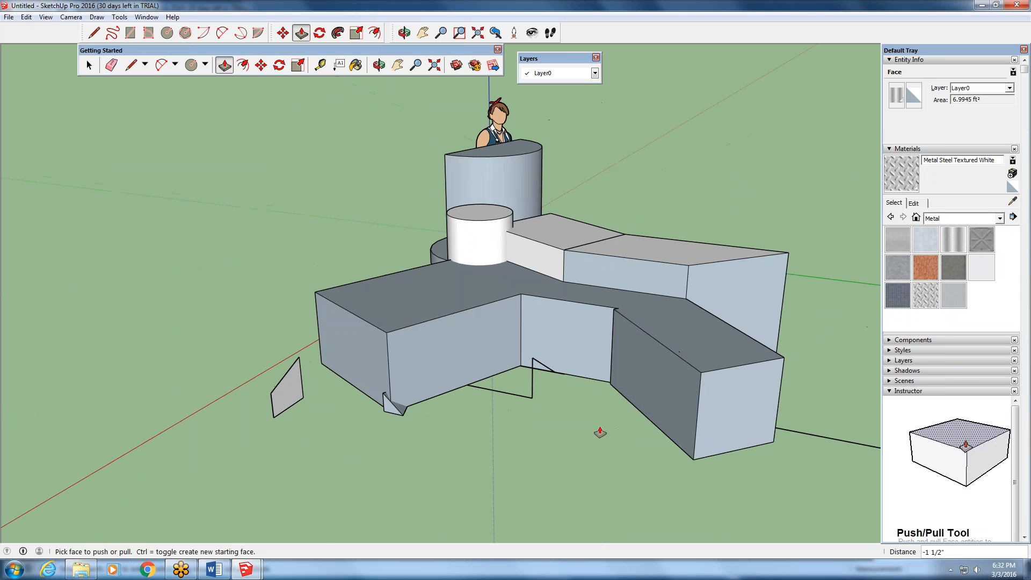
{"action": "left_click_drag", "start_coordinate": [682, 401], "coordinate": [355, 449]}
{"action": "middle_click_drag", "start_coordinate": [355, 449], "coordinate": [678, 445]}
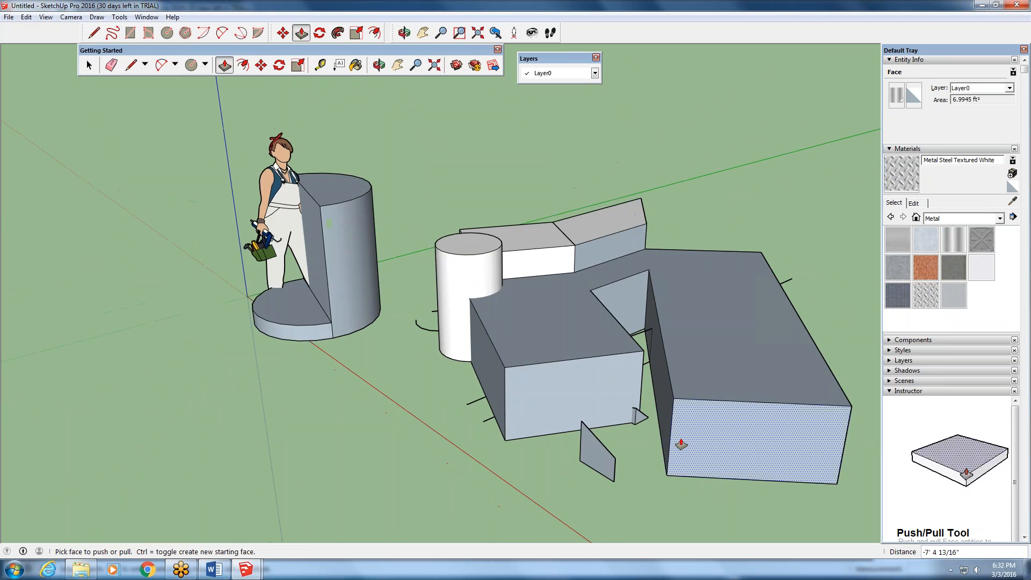
- Push/Pull the low block's joined top face, trying a taller height and lowering it into a thin slab
{"action": "scroll", "coordinate": [678, 444], "scroll_direction": "down", "scroll_amount": 2}
{"action": "scroll", "coordinate": [670, 446], "scroll_direction": "up", "scroll_amount": 3}
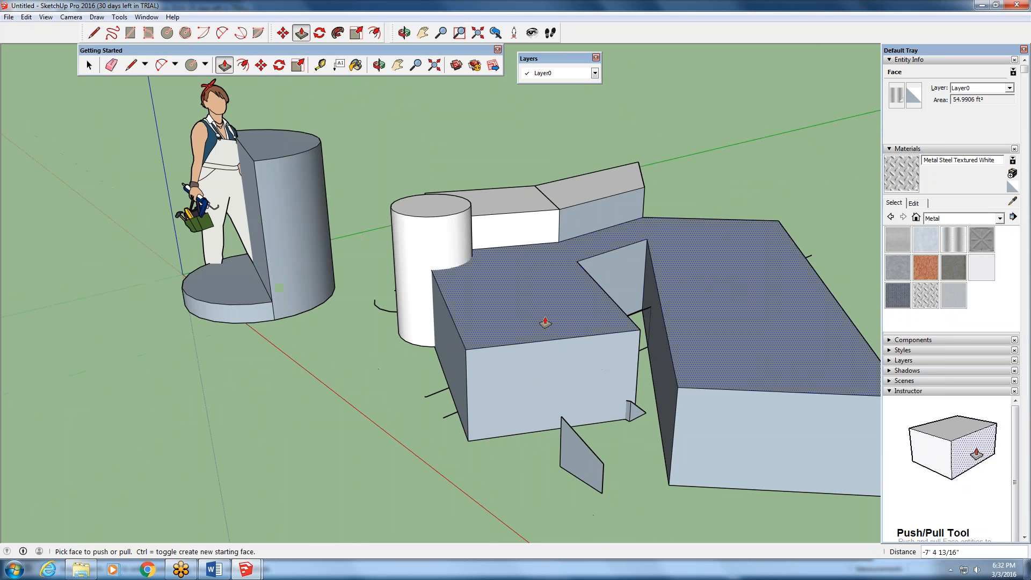
{"action": "left_click", "coordinate": [520, 300]}
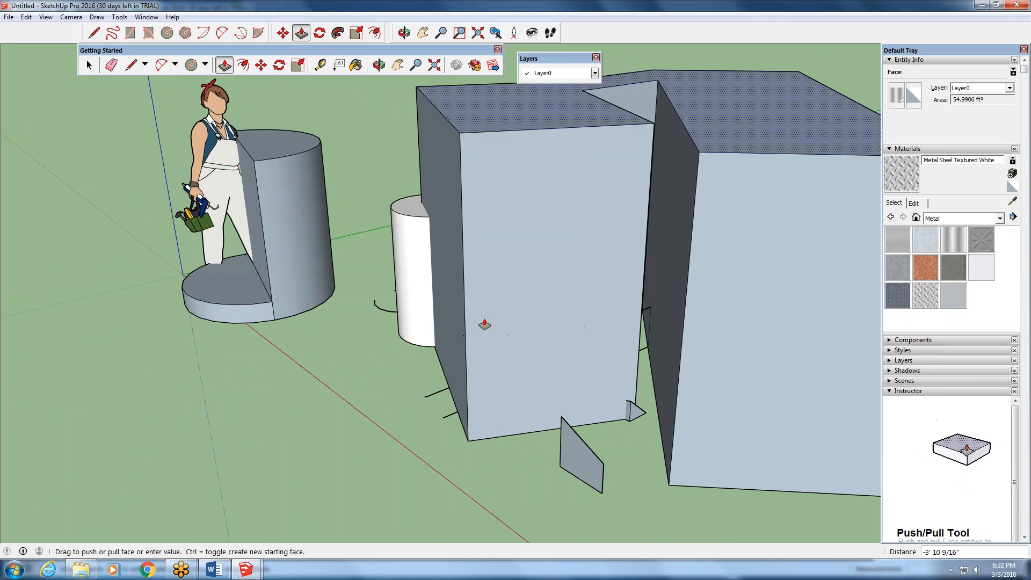
{"action": "left_click", "coordinate": [477, 352]}
- Pull the stepped block's side face, next to the gap between the two arms, outward about 1' 3"
{"action": "middle_click_drag", "start_coordinate": [570, 337], "coordinate": [231, 354]}
{"action": "left_click", "coordinate": [649, 282]}
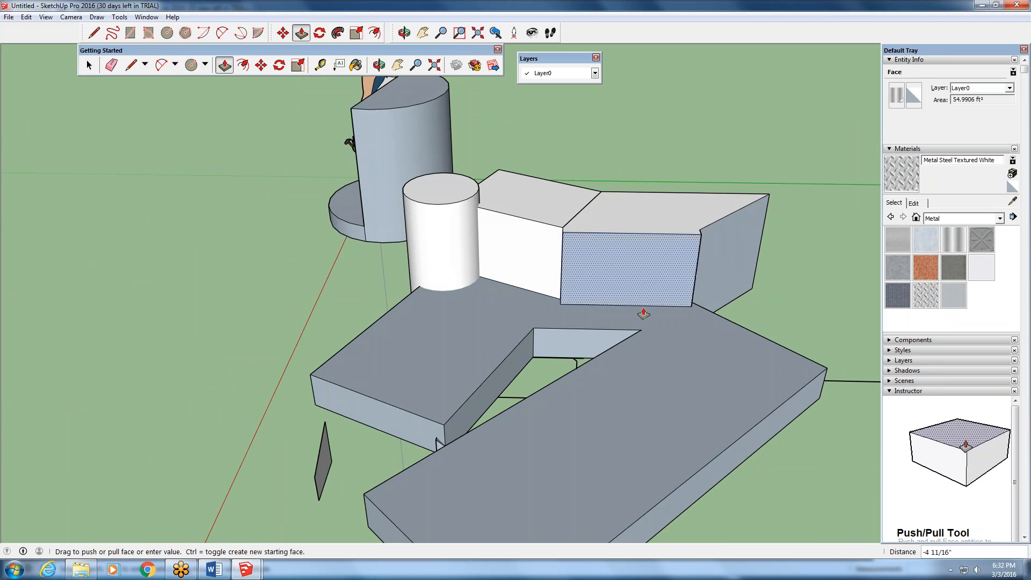
{"action": "left_click", "coordinate": [640, 344]}
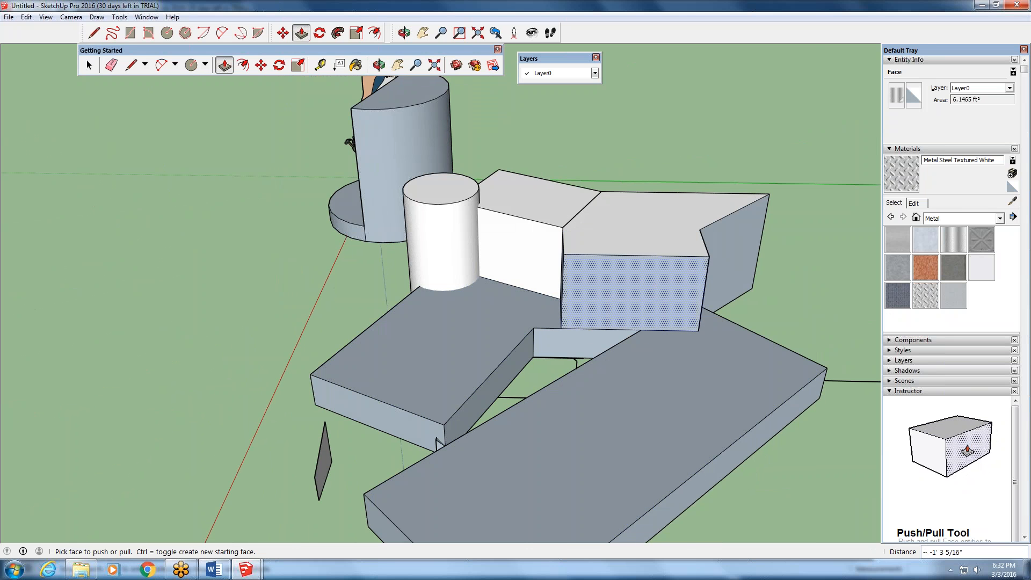
- Pull the short arm's thin top face up about 3' 11" into a block taller than the white stepped block
{"action": "middle_click_drag", "start_coordinate": [640, 344], "coordinate": [716, 357]}
{"action": "left_click", "coordinate": [543, 342]}
{"action": "left_click", "coordinate": [542, 337]}
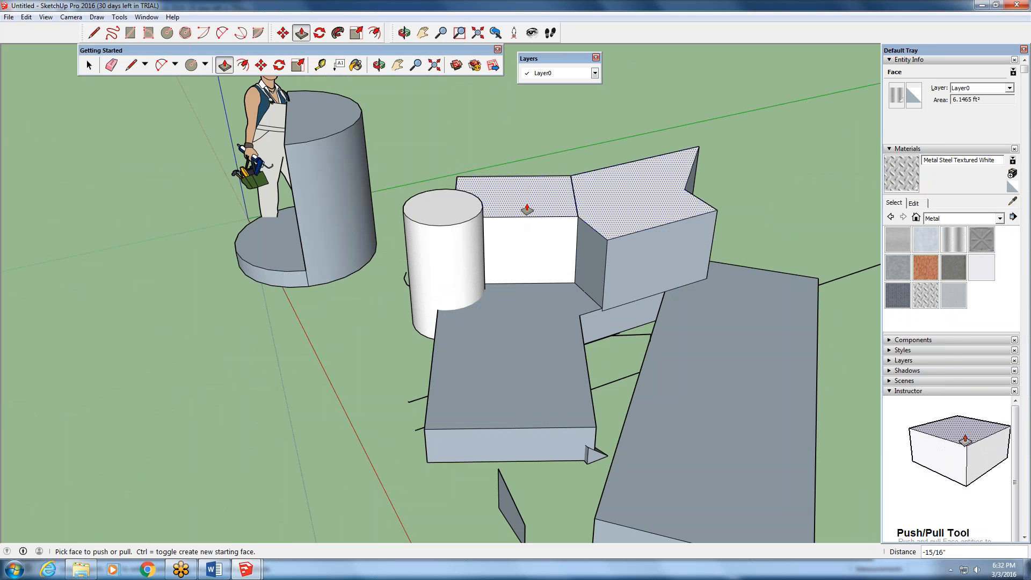
{"action": "left_click", "coordinate": [536, 385]}
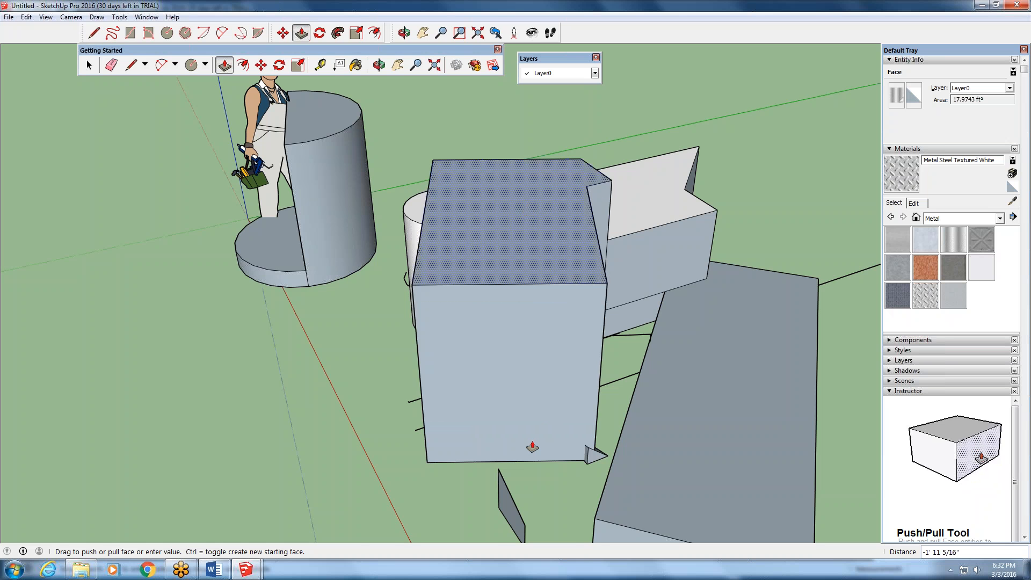
{"action": "left_click", "coordinate": [536, 223]}
- Raise the white block's top face with two small pulls of about 2 3/8" and 2 5/16"
{"action": "middle_click_drag", "start_coordinate": [536, 224], "coordinate": [552, 269]}
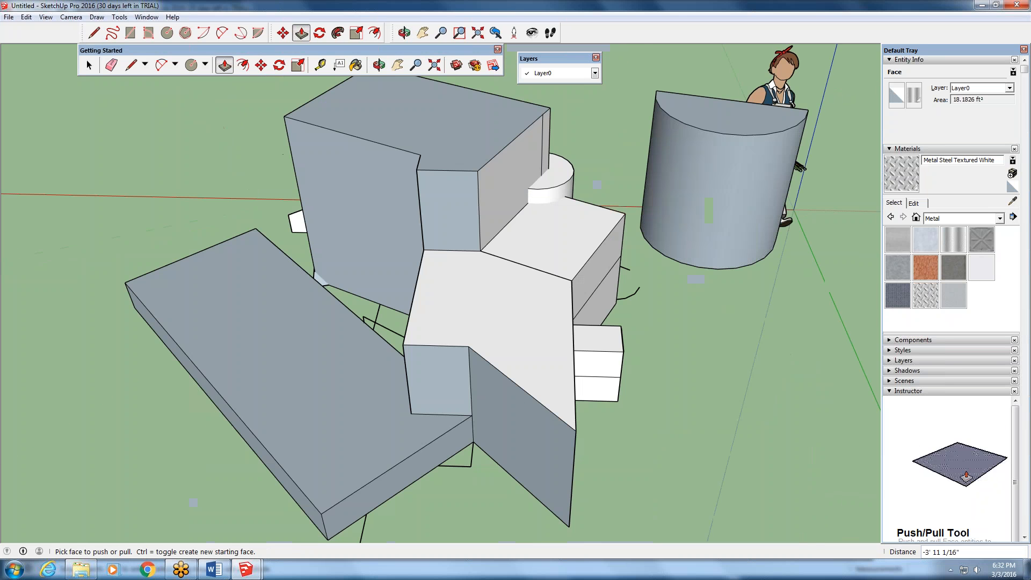
{"action": "left_click", "coordinate": [560, 280]}
{"action": "left_click", "coordinate": [511, 307]}
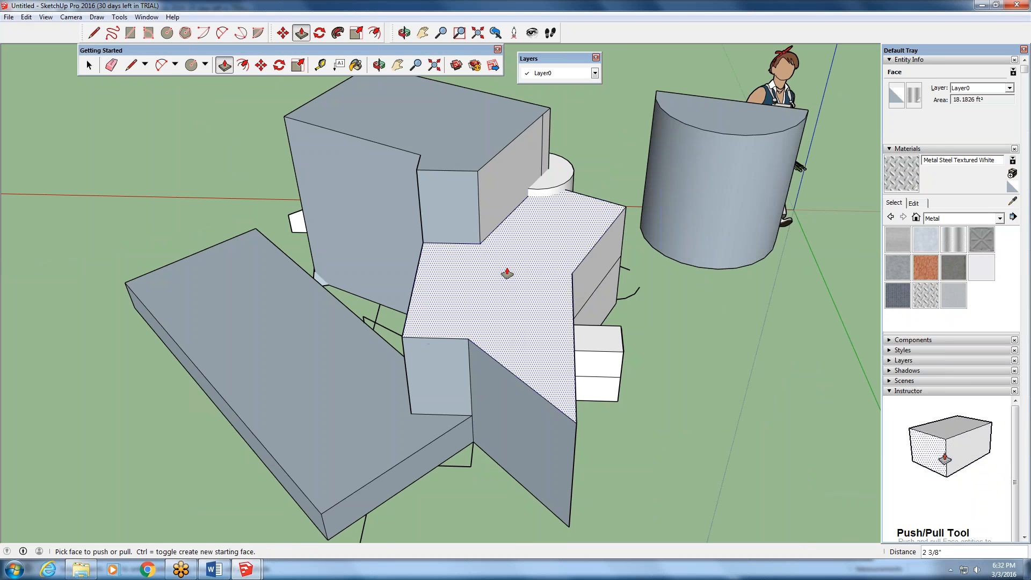
{"action": "left_click", "coordinate": [507, 274]}
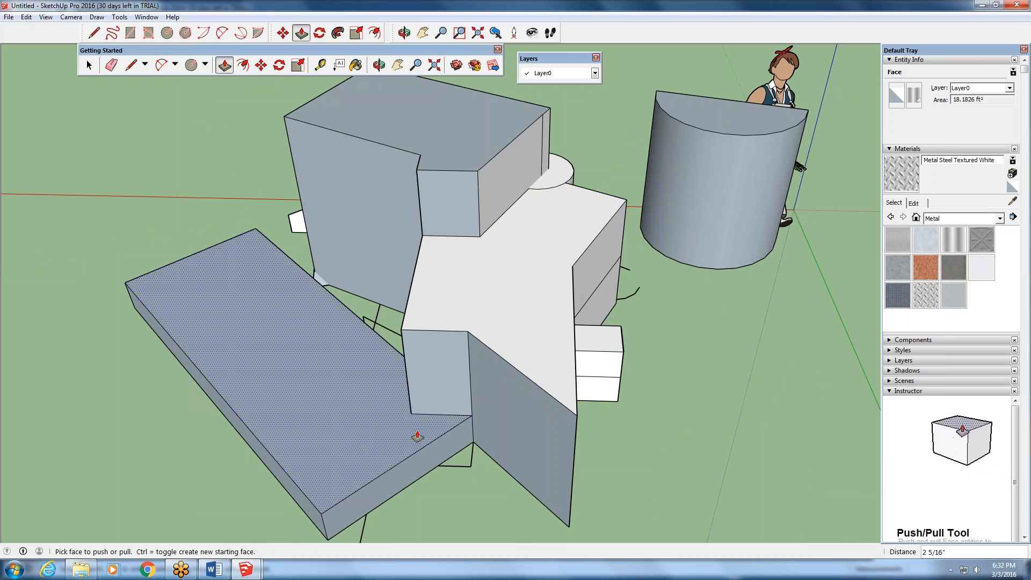
- Pull the long arm's top face up about 2' 3" so it is level with the white top face
{"action": "left_click", "coordinate": [381, 403]}
{"action": "left_click", "coordinate": [381, 401]}
{"action": "left_click_drag", "start_coordinate": [387, 446], "coordinate": [396, 341]}
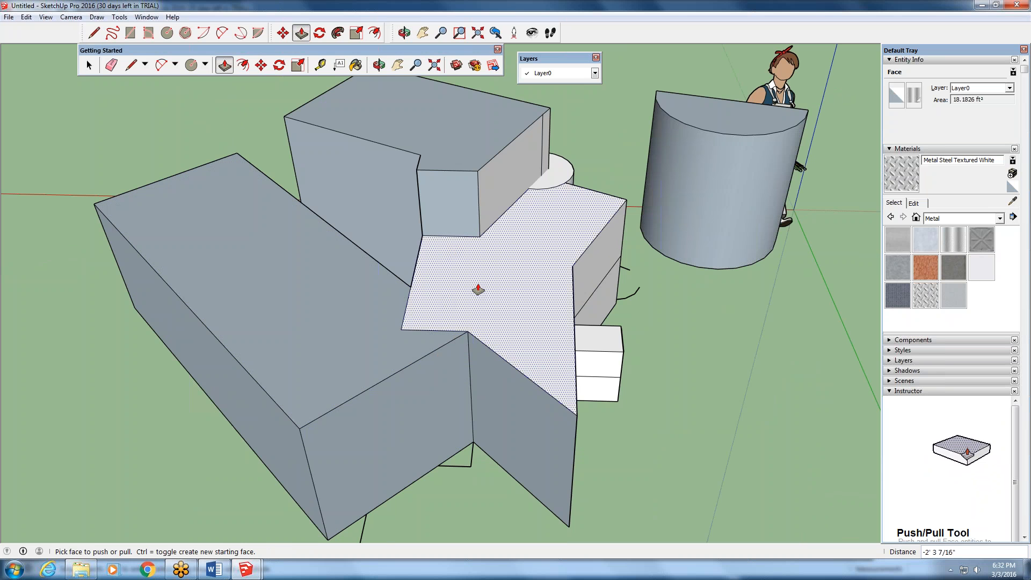
- Delete the two edges separating the long arm's top from the white top to merge them into one face
{"action": "left_click_drag", "start_coordinate": [473, 292], "coordinate": [401, 324]}
{"action": "left_click", "coordinate": [88, 64]}
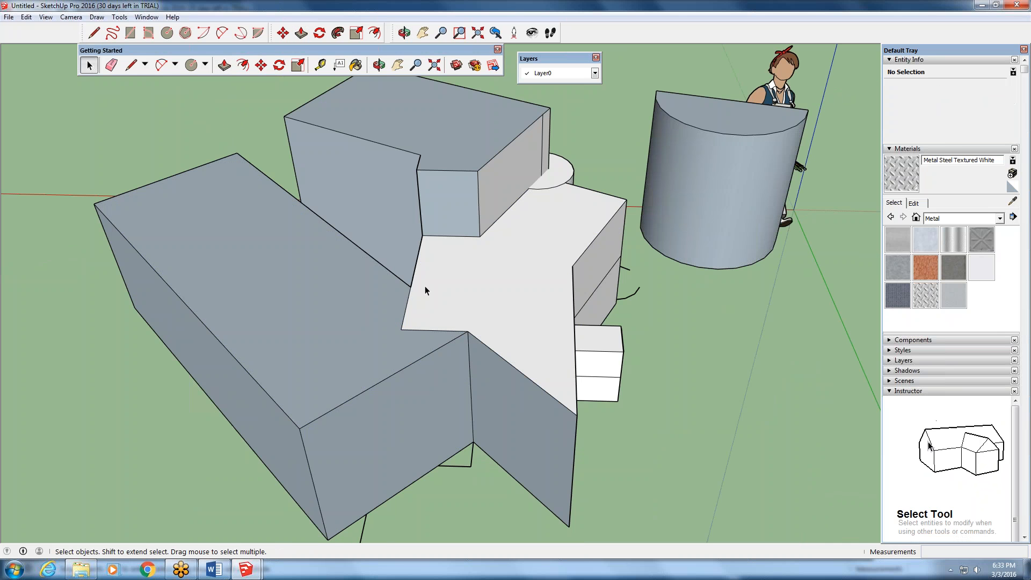
{"action": "left_click", "coordinate": [408, 299]}
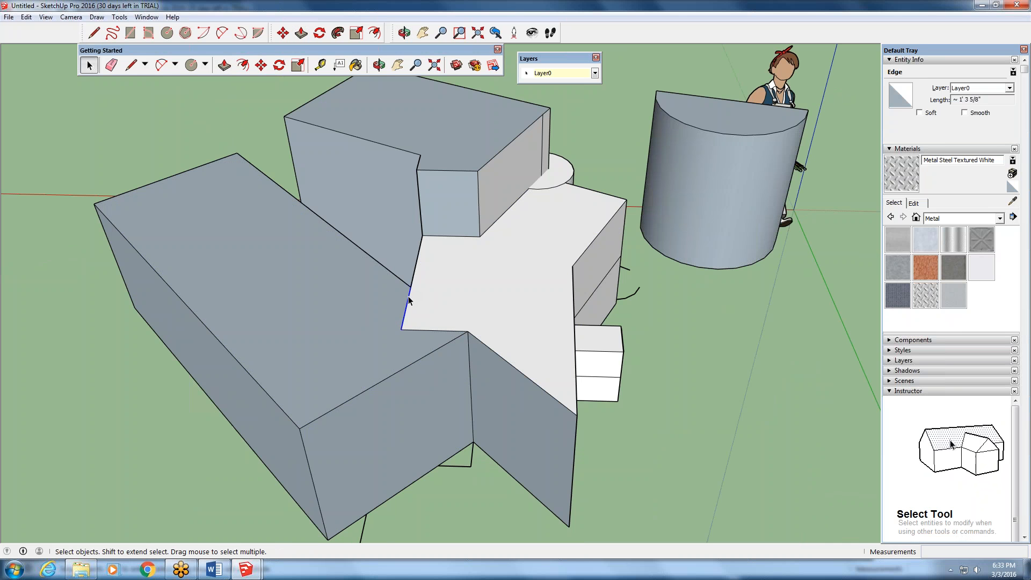
{"action": "key", "text": "Delete"}
{"action": "left_click", "coordinate": [418, 329]}
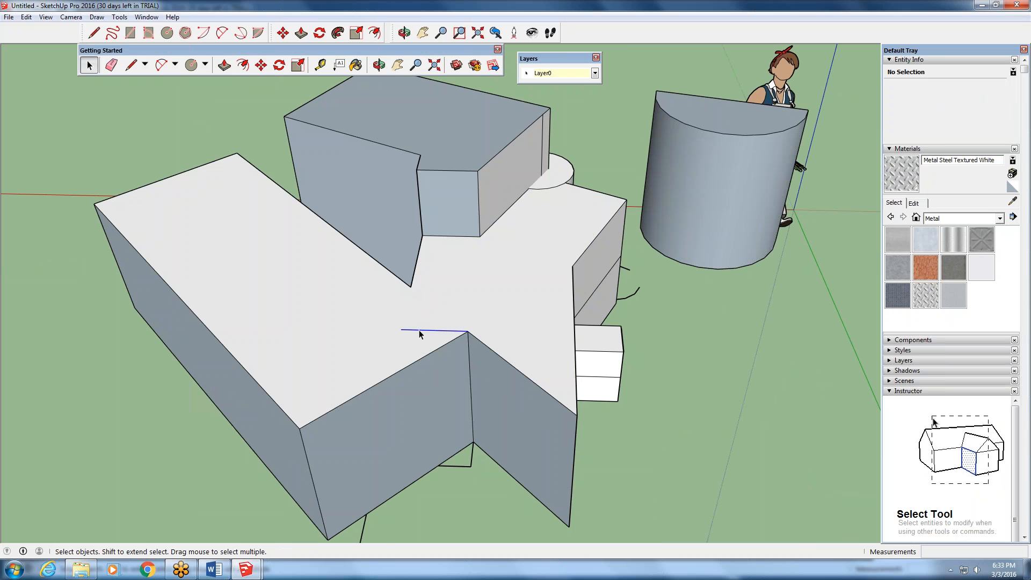
{"action": "key", "text": "Delete"}
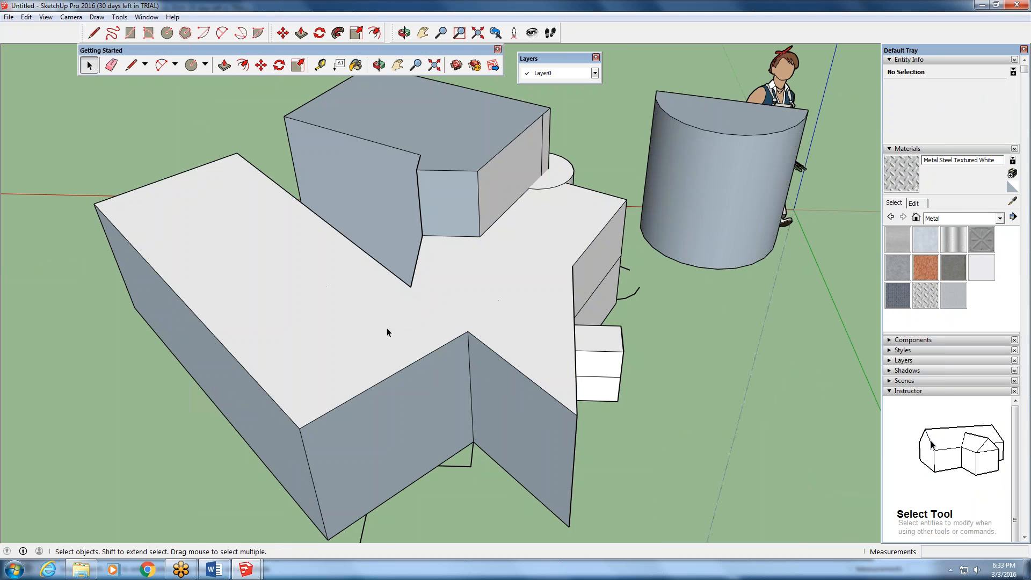
- Push/Pull the merged top face slightly upward as one surface
{"action": "left_click", "coordinate": [224, 65]}
{"action": "left_click", "coordinate": [288, 299]}
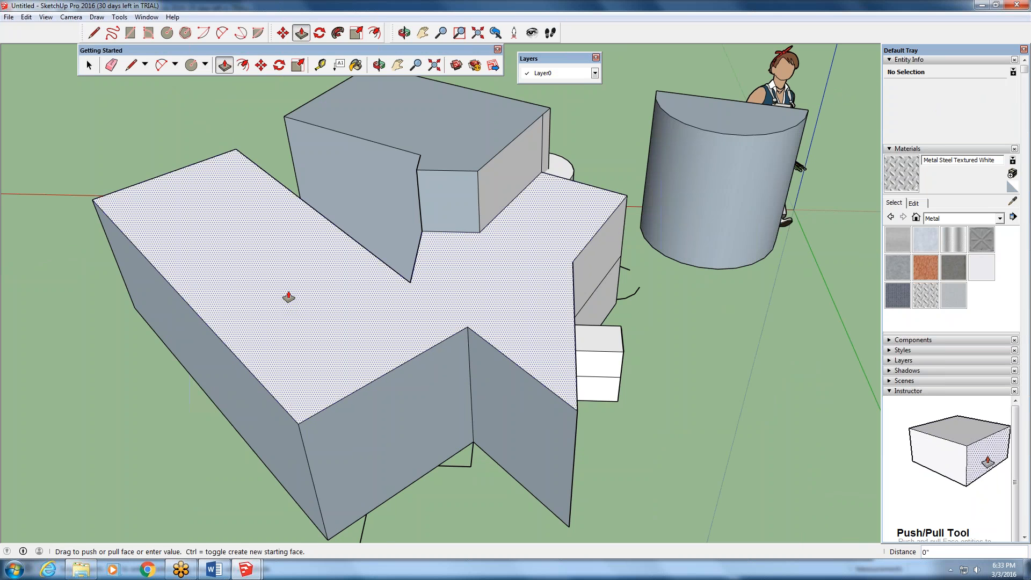
{"action": "left_click_drag", "start_coordinate": [288, 297], "coordinate": [282, 266]}
{"action": "left_click", "coordinate": [282, 266]}
- Try to move the long arm by selecting its faces and edges with a crossing window
{"action": "scroll", "coordinate": [537, 403], "scroll_direction": "down", "scroll_amount": 4}
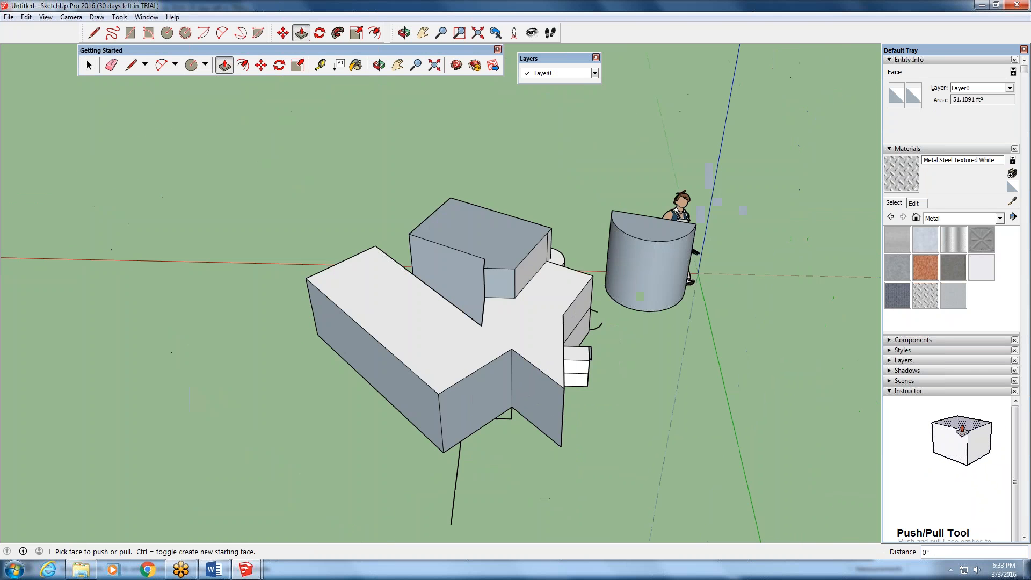
{"action": "middle_click_drag", "start_coordinate": [196, 400], "coordinate": [408, 317]}
{"action": "key", "text": "space"}
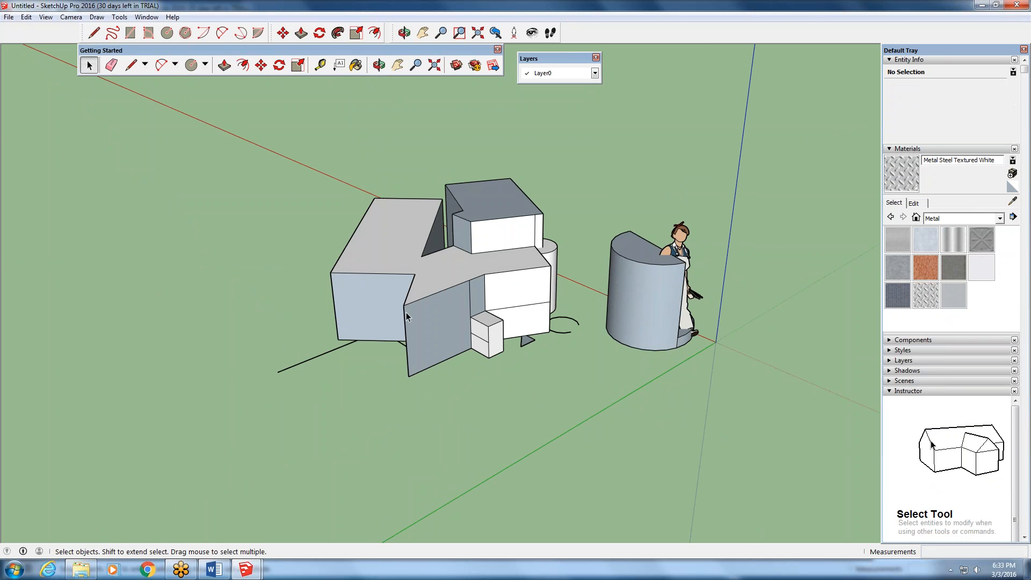
{"action": "left_click_drag", "start_coordinate": [398, 184], "coordinate": [364, 308]}
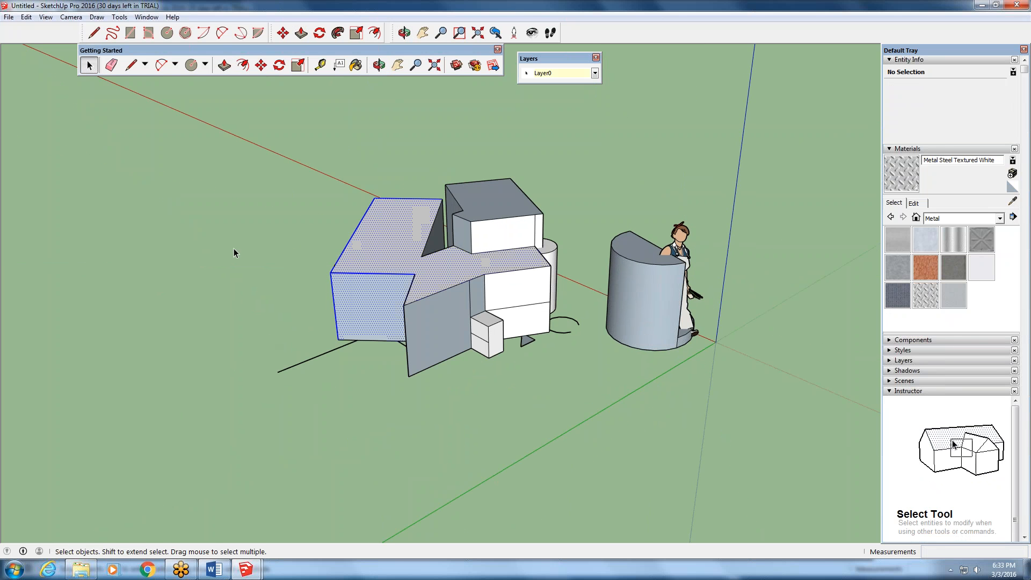
{"action": "key", "text": "m"}
{"action": "left_click", "coordinate": [261, 64]}
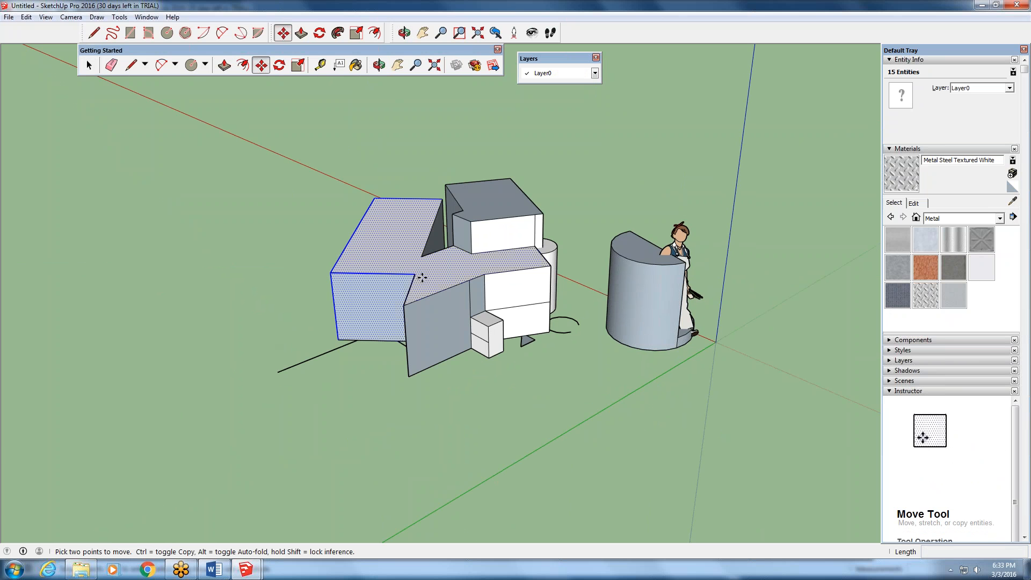
{"action": "left_click", "coordinate": [423, 277]}
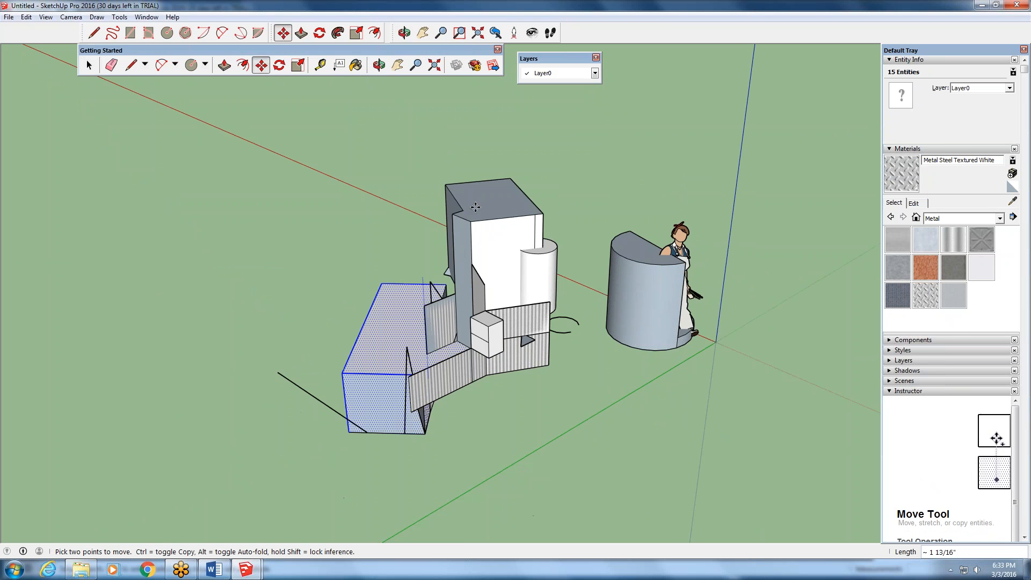
{"action": "left_click", "coordinate": [92, 65]}
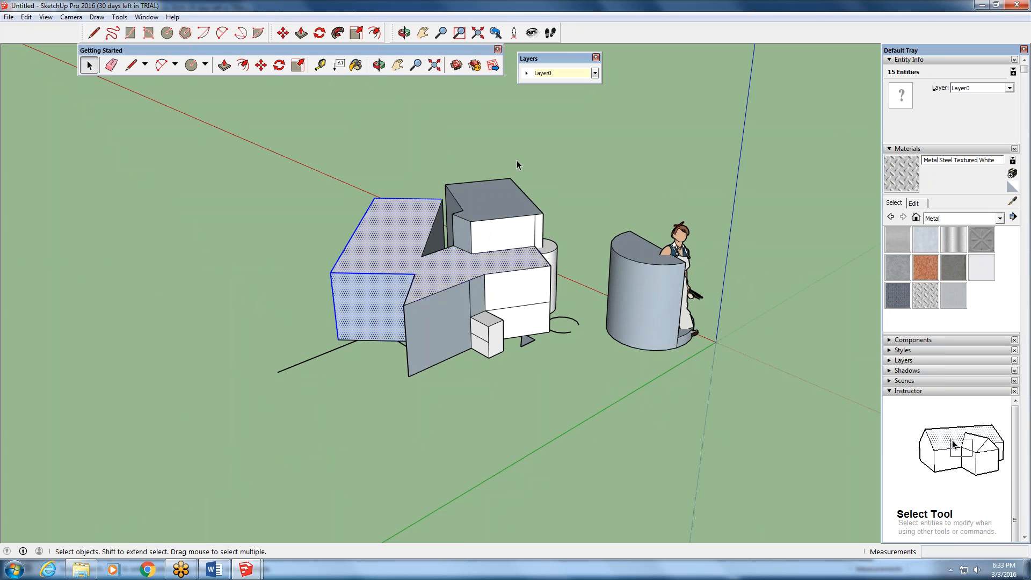
- Delete the half-cylinder's curved surface, its remaining faces and edges, and the human figure
{"action": "left_click_drag", "start_coordinate": [601, 159], "coordinate": [303, 391]}
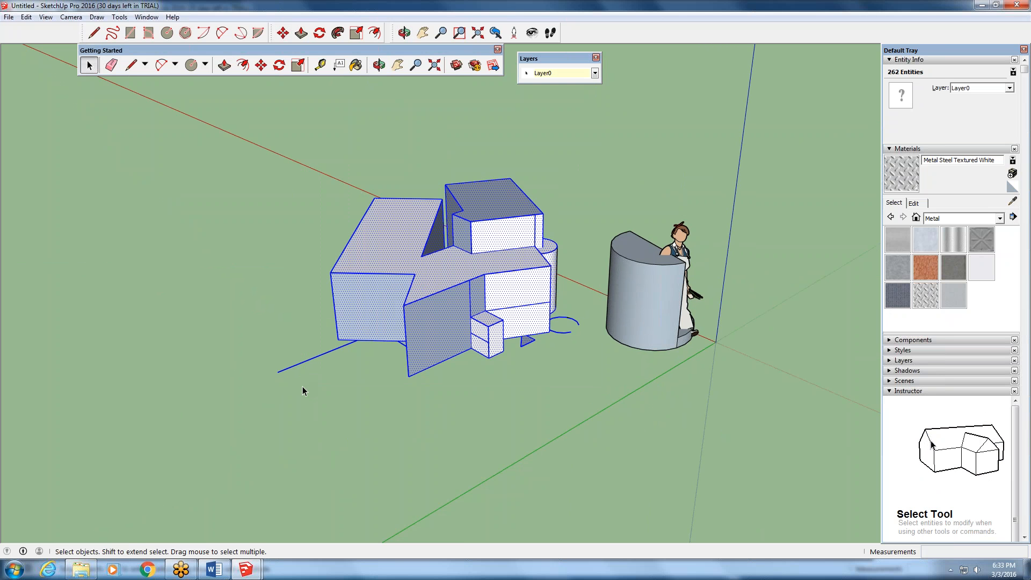
{"action": "left_click", "coordinate": [631, 290]}
{"action": "key", "text": "Delete"}
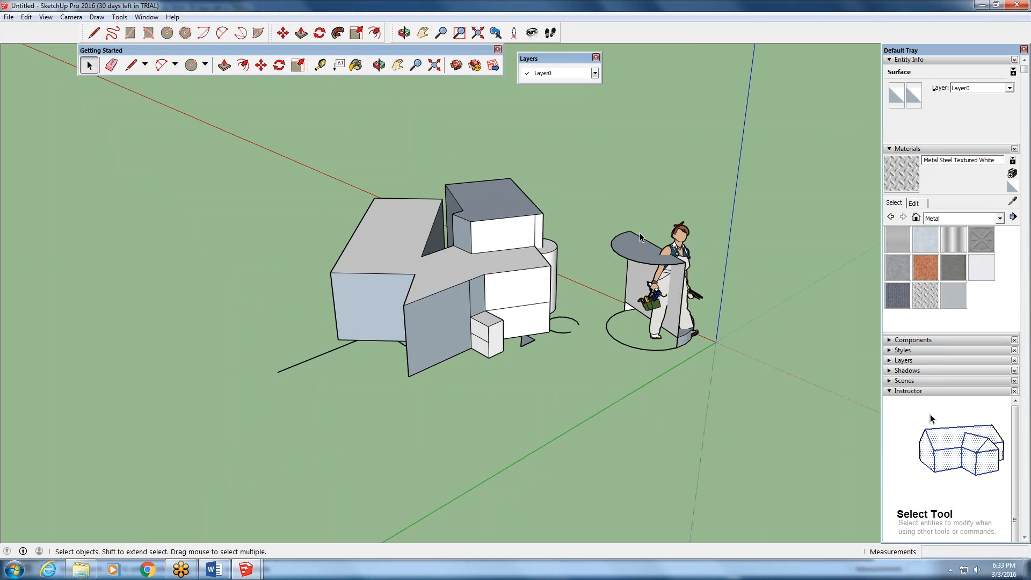
{"action": "left_click_drag", "start_coordinate": [661, 223], "coordinate": [603, 352]}
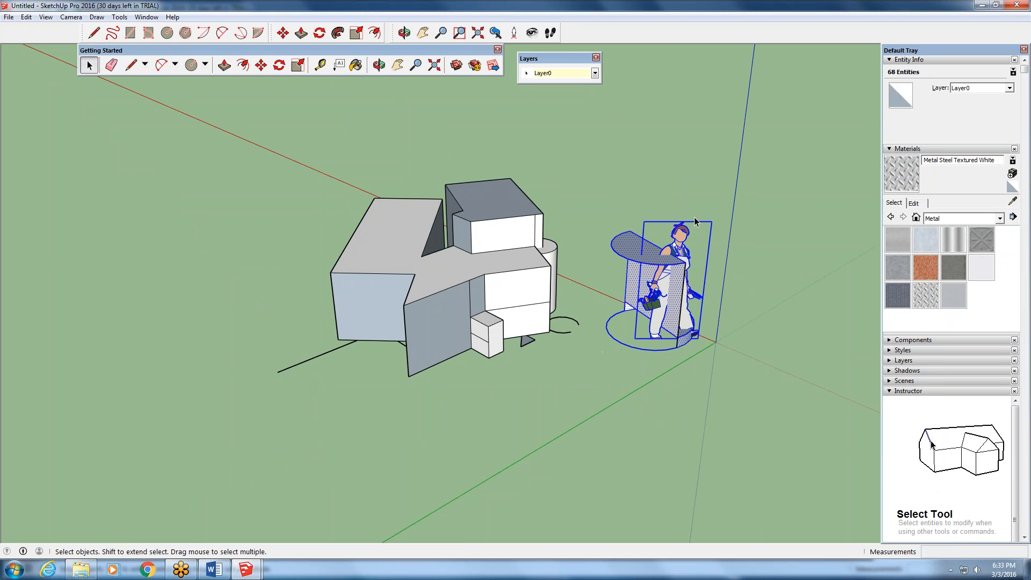
{"action": "key", "text": "Delete"}
{"action": "left_click_drag", "start_coordinate": [694, 218], "coordinate": [653, 343]}
{"action": "key", "text": "Delete"}
- Delete the loose arc beside the blocks and all the remaining block geometry, leaving the model empty
{"action": "left_click_drag", "start_coordinate": [576, 310], "coordinate": [564, 334]}
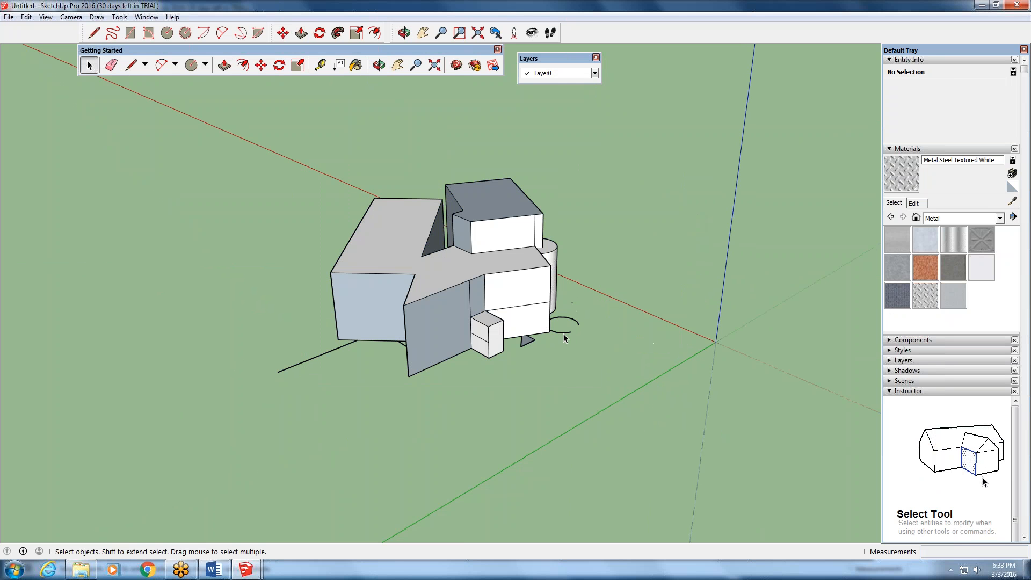
{"action": "key", "text": "Delete"}
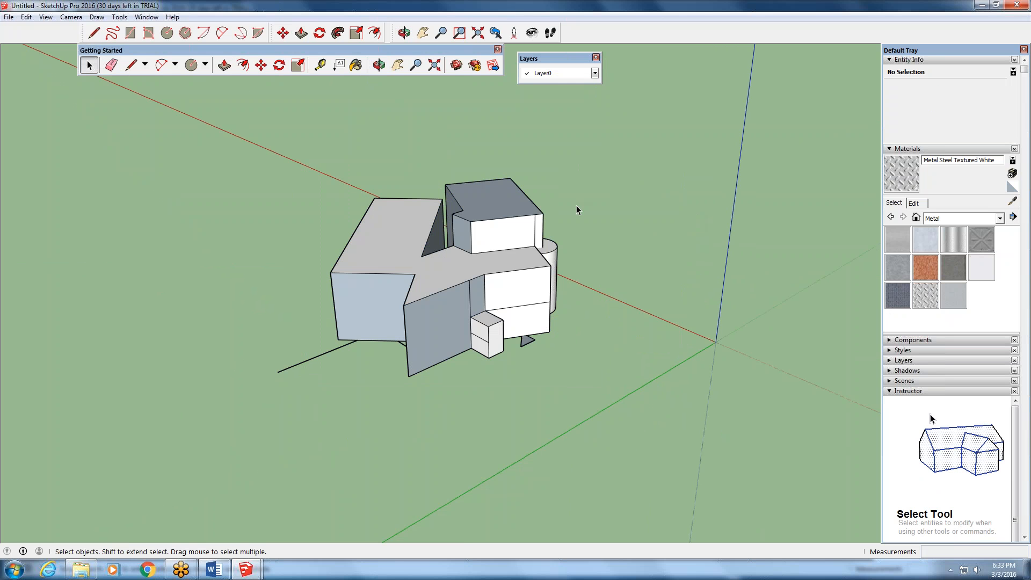
{"action": "left_click_drag", "start_coordinate": [581, 128], "coordinate": [287, 407]}
{"action": "key", "text": "Delete"}
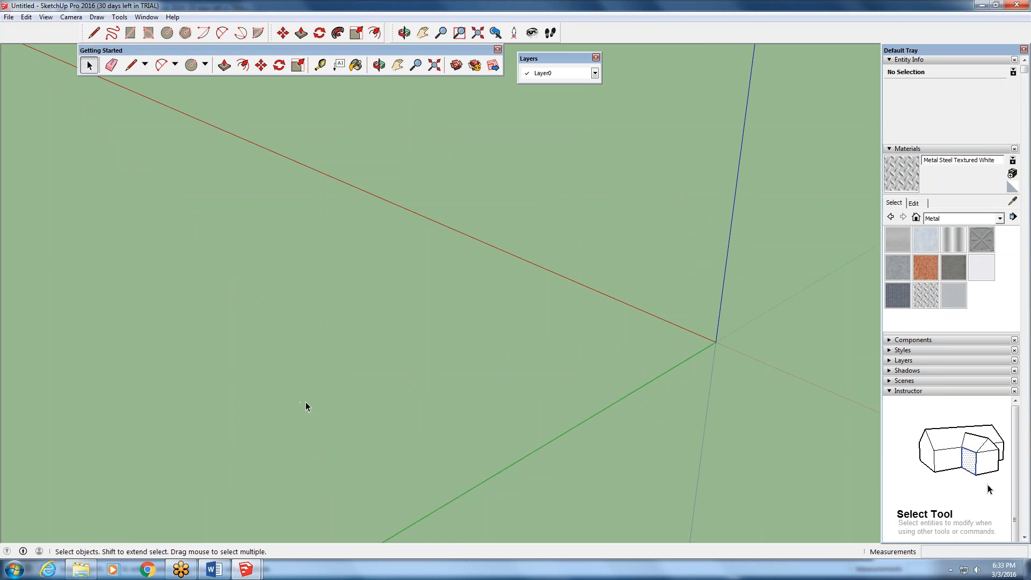
- Switch to the BOATHOUSE SketchUp Model.030316 window and bring the front of the house into view
{"action": "mouse_move", "coordinate": [245, 569]}
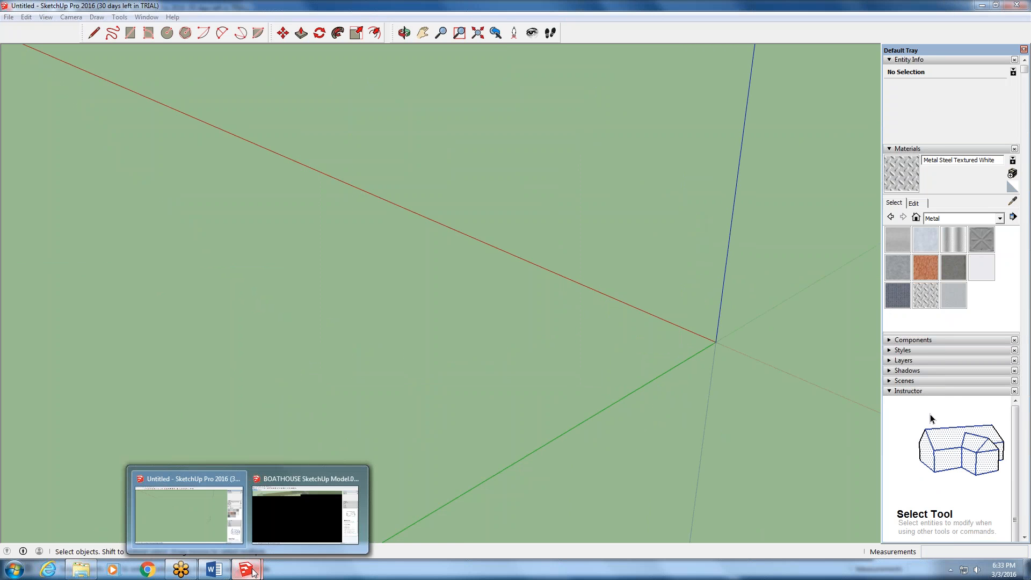
{"action": "left_click", "coordinate": [283, 522]}
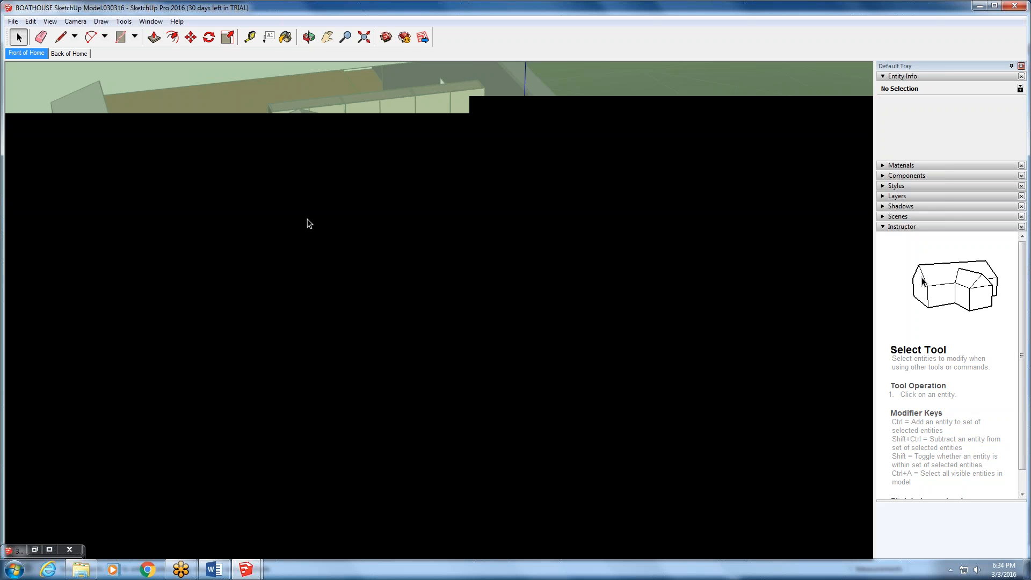
{"action": "middle_click_drag", "start_coordinate": [368, 281], "coordinate": [450, 291]}
{"action": "scroll", "coordinate": [446, 310], "scroll_direction": "down", "scroll_amount": 5}
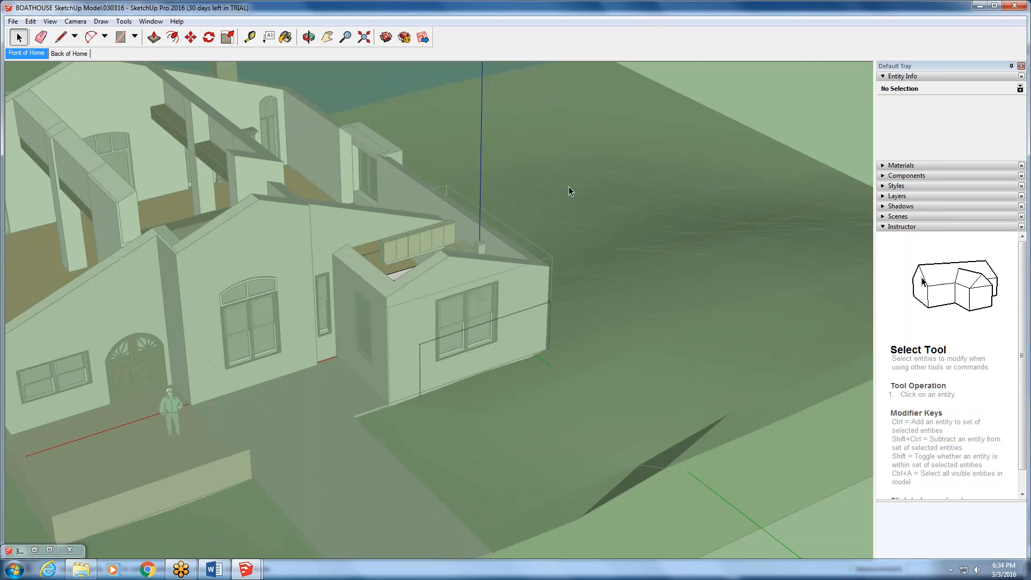
- Open the terrain's group, select the terrain component inside it, view the full extents, and leave the group
{"action": "double_click", "coordinate": [464, 164]}
{"action": "left_click", "coordinate": [469, 162]}
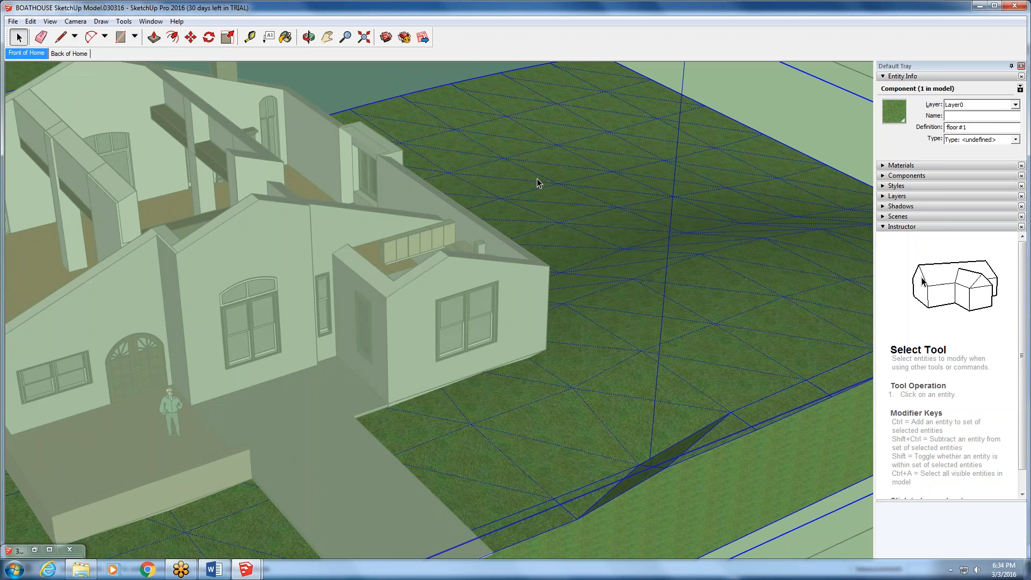
{"action": "left_click", "coordinate": [363, 36]}
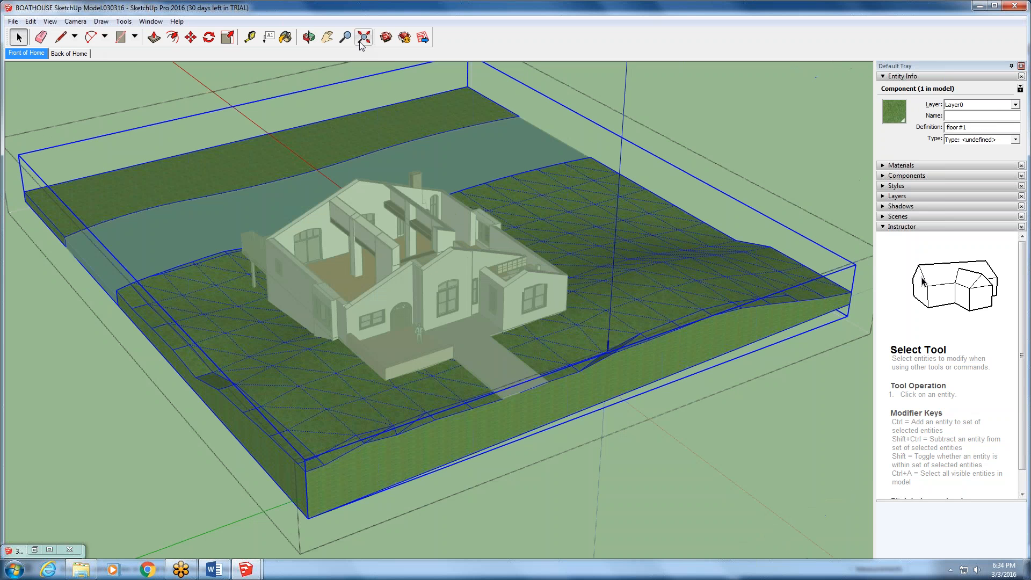
{"action": "left_click", "coordinate": [652, 107]}
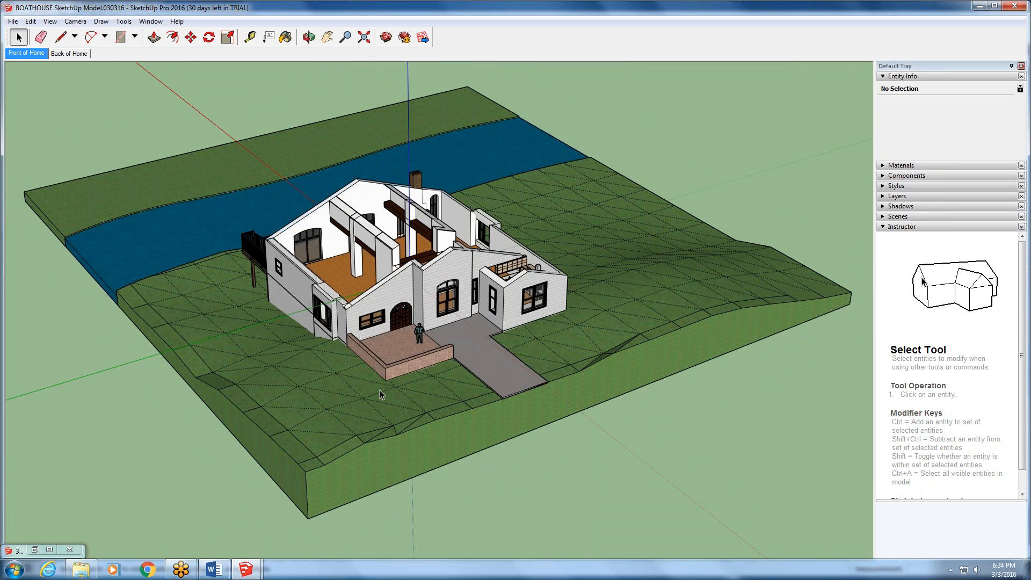
- Open the group containing the brick patio and driveway for editing, and close it again
{"action": "scroll", "coordinate": [392, 341], "scroll_direction": "up", "scroll_amount": 6}
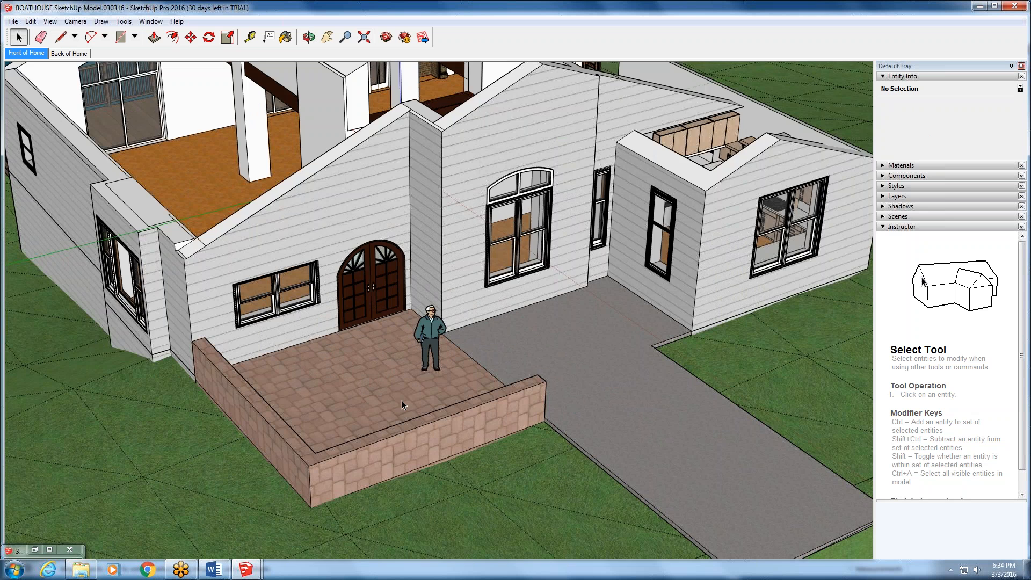
{"action": "double_click", "coordinate": [401, 400]}
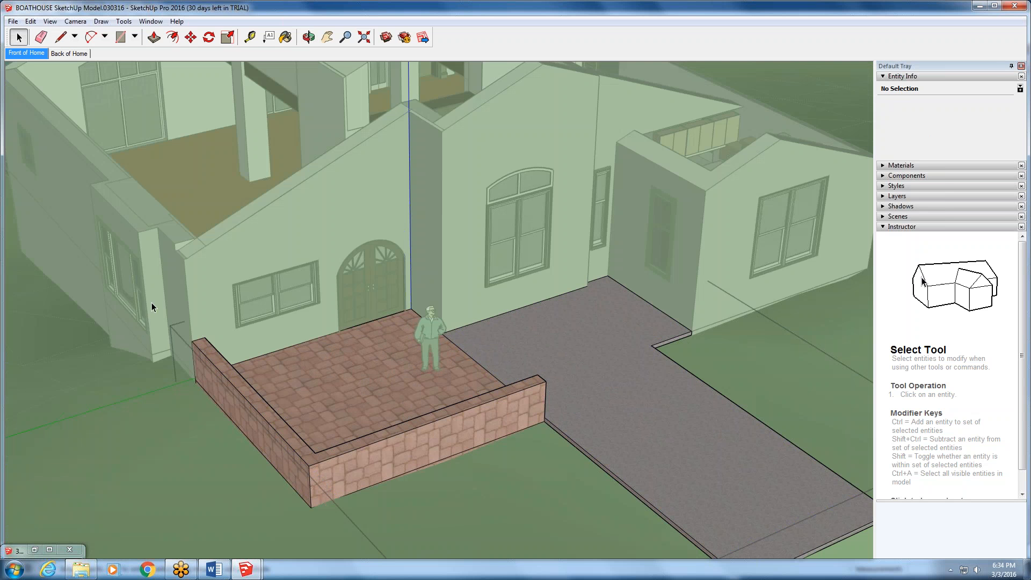
{"action": "left_click", "coordinate": [53, 311]}
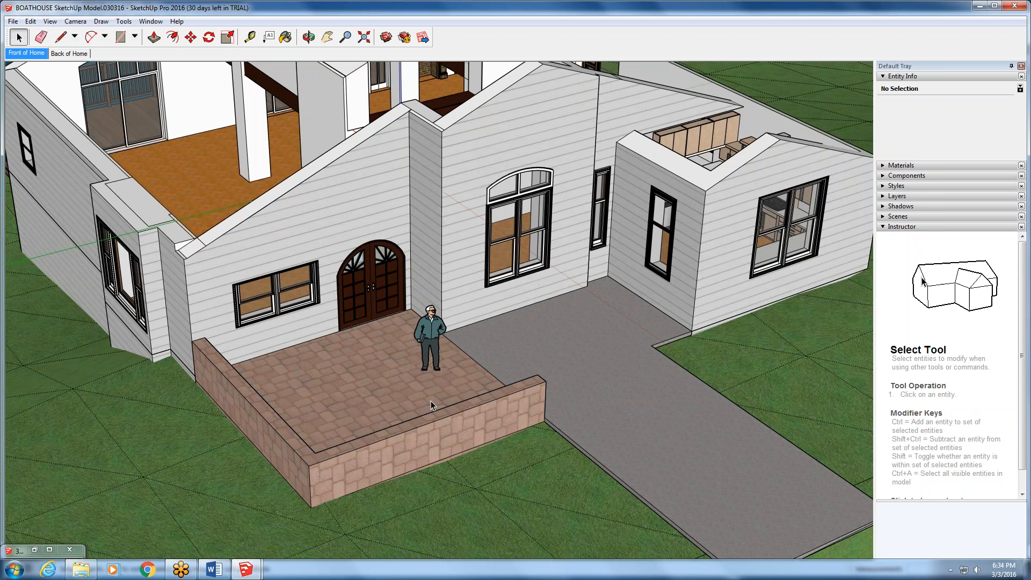
- Open the patio group once more, and switch to editing the grass terrain around the house
{"action": "double_click", "coordinate": [359, 398]}
{"action": "double_click", "coordinate": [52, 333]}
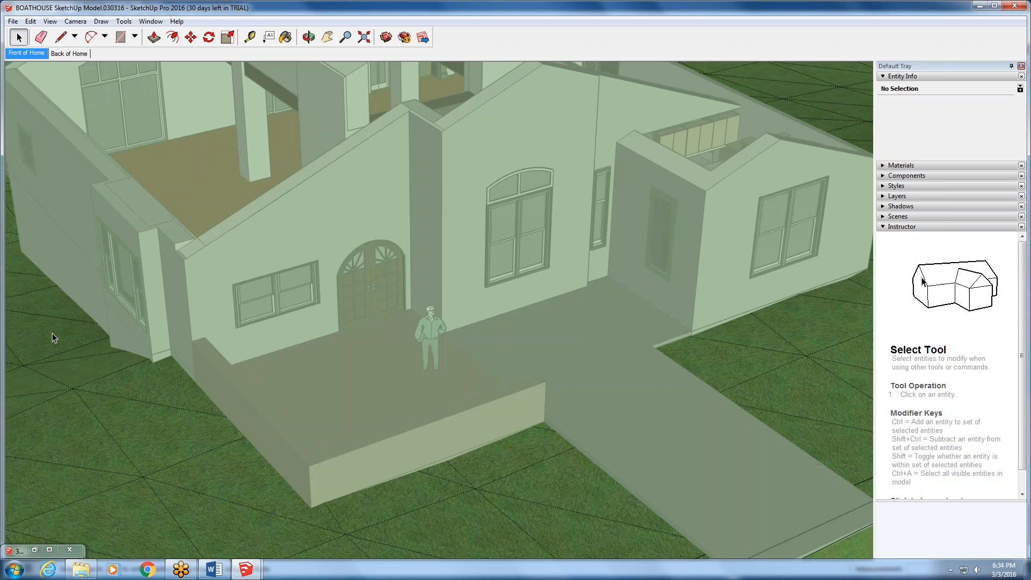
{"action": "scroll", "coordinate": [293, 359], "scroll_direction": "down", "scroll_amount": 5}
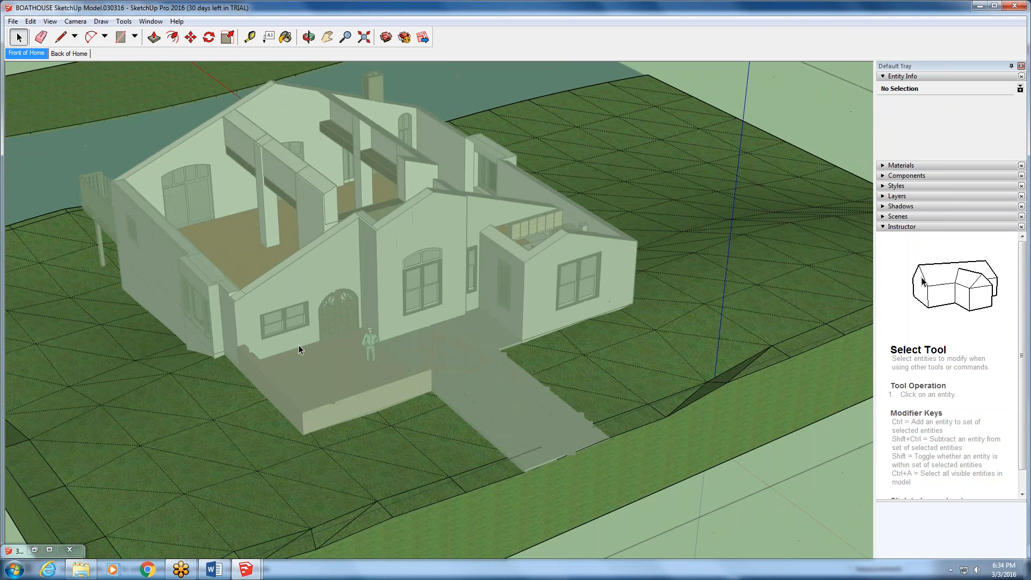
- Select geometry inside the terrain group, leave the group, and select the interior floor's geometry
{"action": "double_click", "coordinate": [708, 458]}
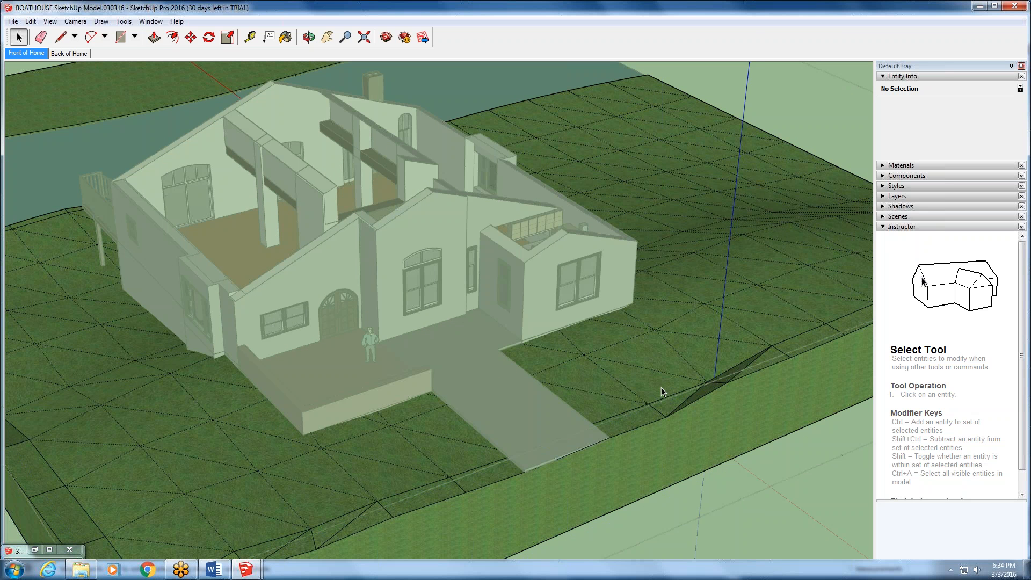
{"action": "left_click", "coordinate": [310, 231]}
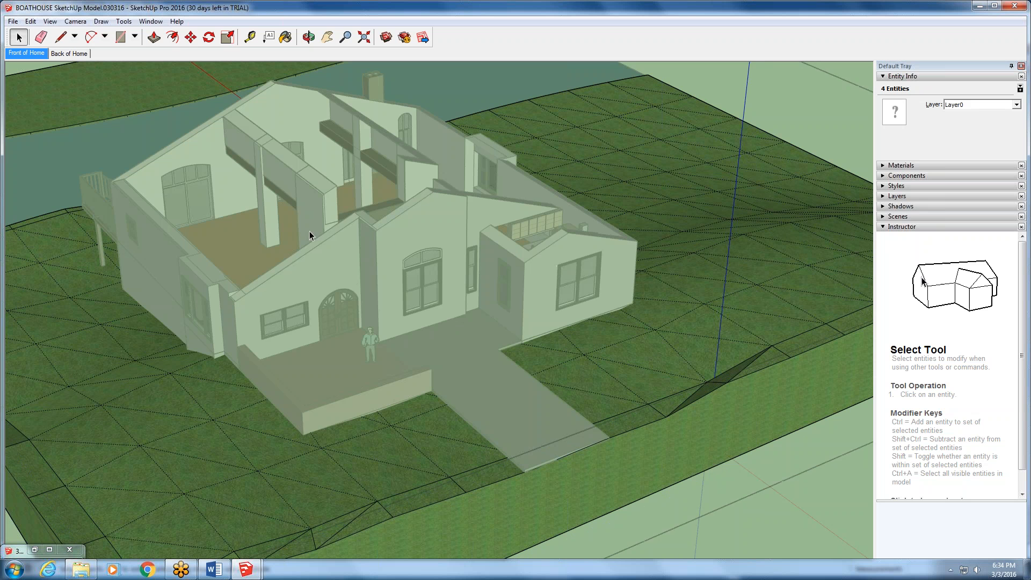
{"action": "left_click", "coordinate": [279, 239]}
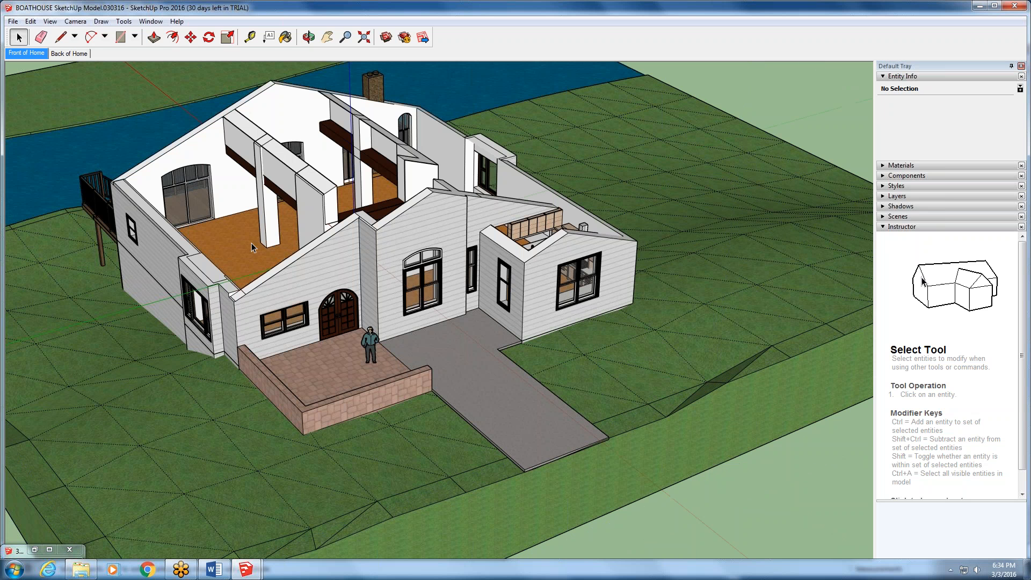
- Open the interior walls' group for editing, switch to editing the grass terrain, and close it again
{"action": "double_click", "coordinate": [273, 211]}
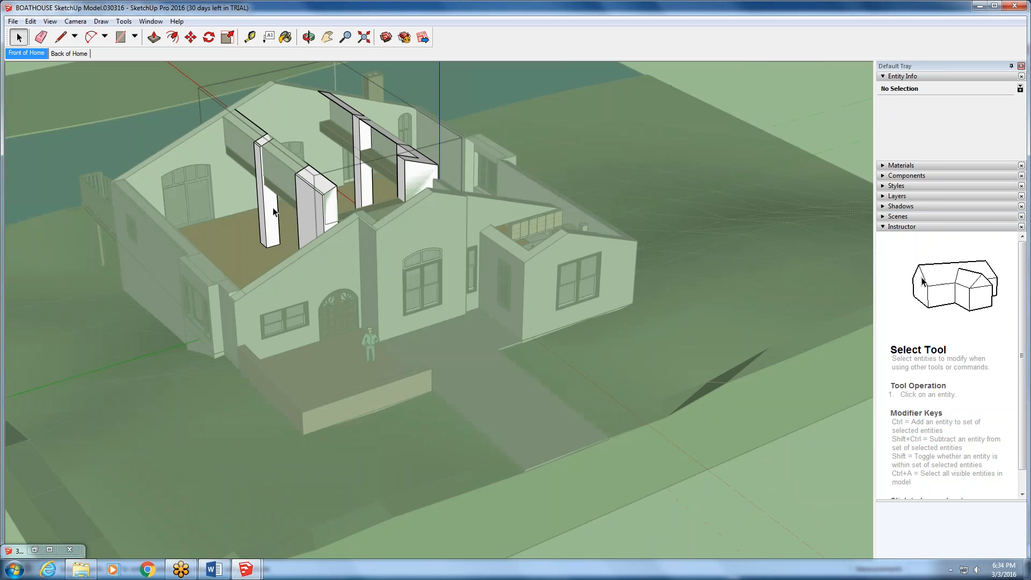
{"action": "double_click", "coordinate": [261, 293]}
{"action": "double_click", "coordinate": [296, 396]}
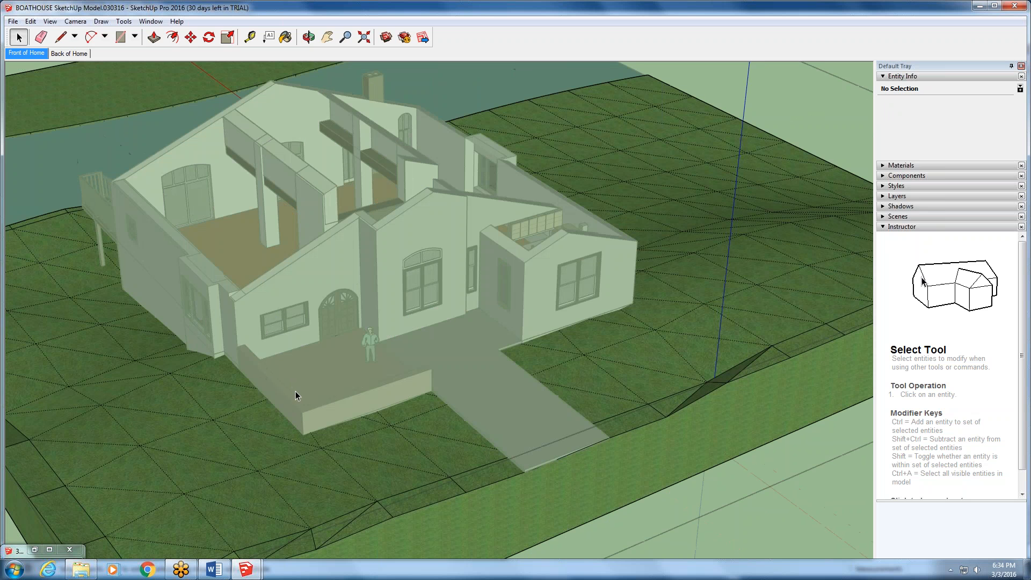
{"action": "left_click", "coordinate": [250, 380]}
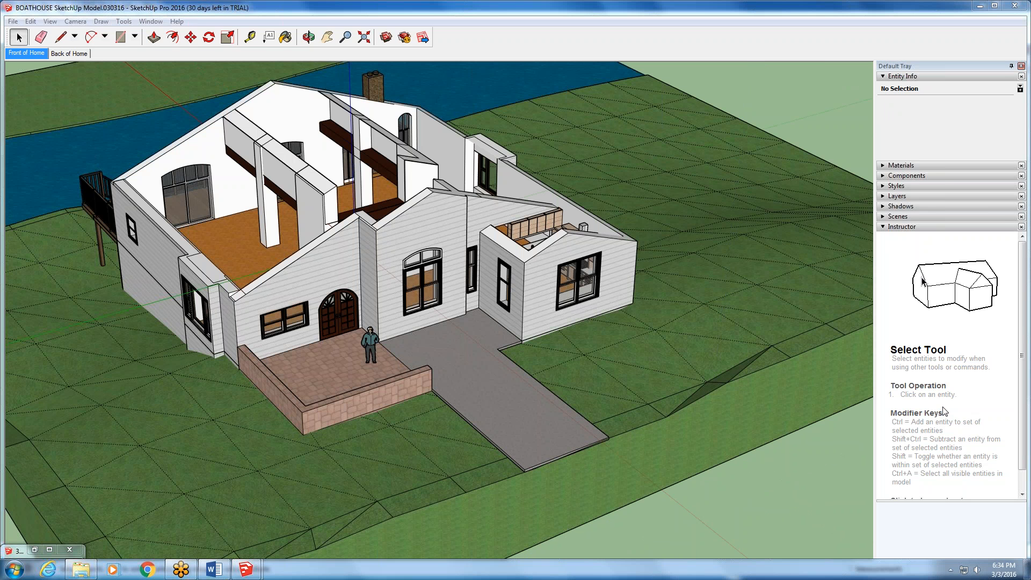
- Select the patio and driveway group, and examine the house from the front, the rear deck and boat slip, and above the interior rooms
{"action": "left_click", "coordinate": [325, 370]}
{"action": "scroll", "coordinate": [326, 363], "scroll_direction": "up", "scroll_amount": 4}
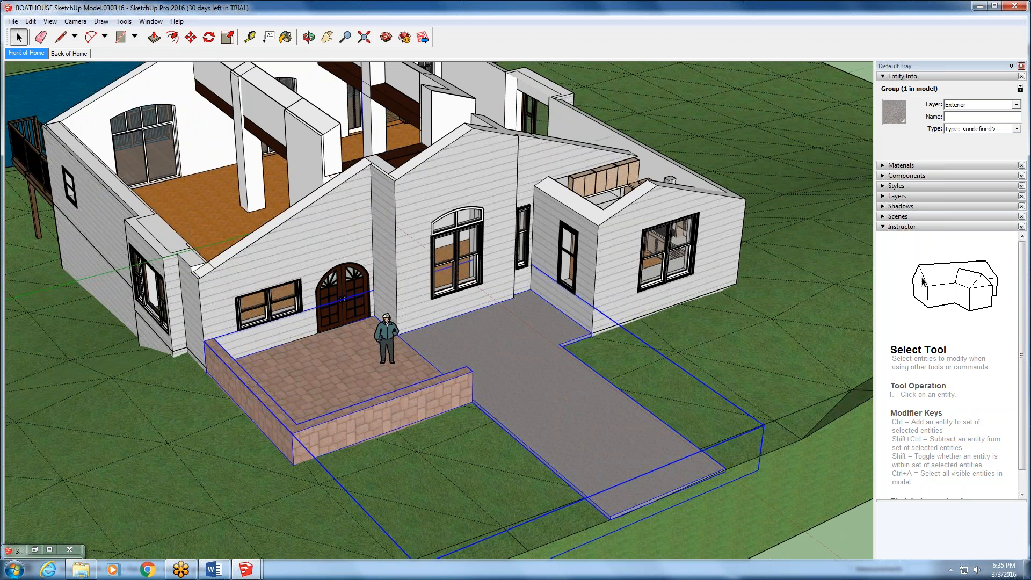
{"action": "middle_click_drag", "start_coordinate": [657, 156], "coordinate": [612, 293]}
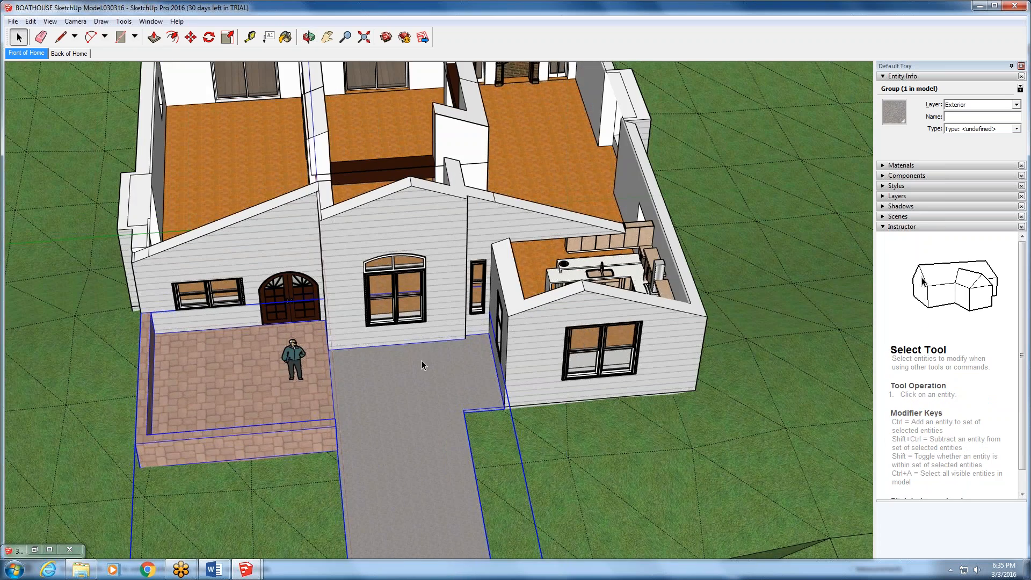
{"action": "middle_click_drag", "start_coordinate": [314, 245], "coordinate": [590, 233]}
{"action": "scroll", "coordinate": [552, 180], "scroll_direction": "down", "scroll_amount": 4}
{"action": "scroll", "coordinate": [243, 197], "scroll_direction": "up", "scroll_amount": 5}
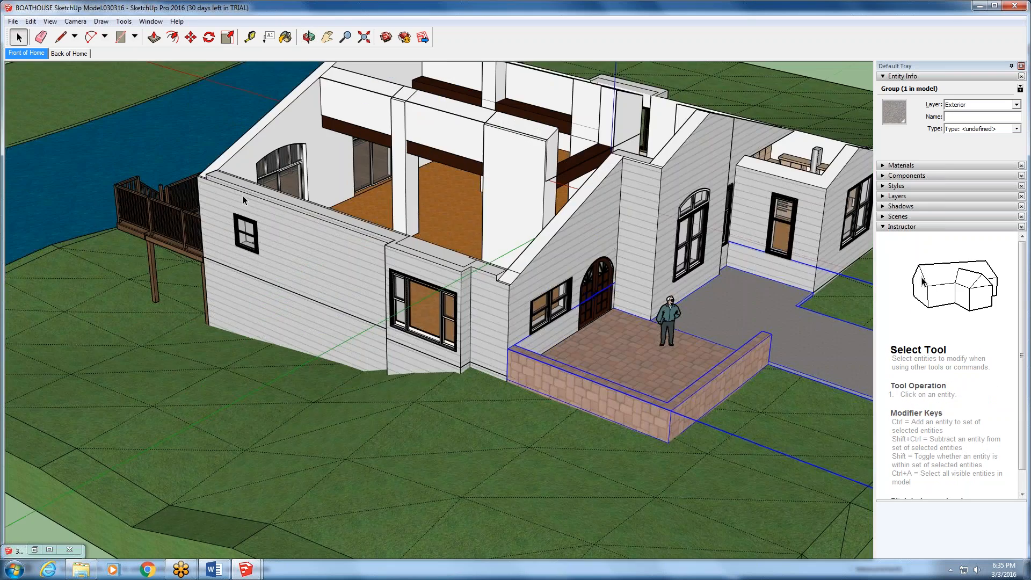
{"action": "middle_click_drag", "start_coordinate": [232, 205], "coordinate": [639, 333]}
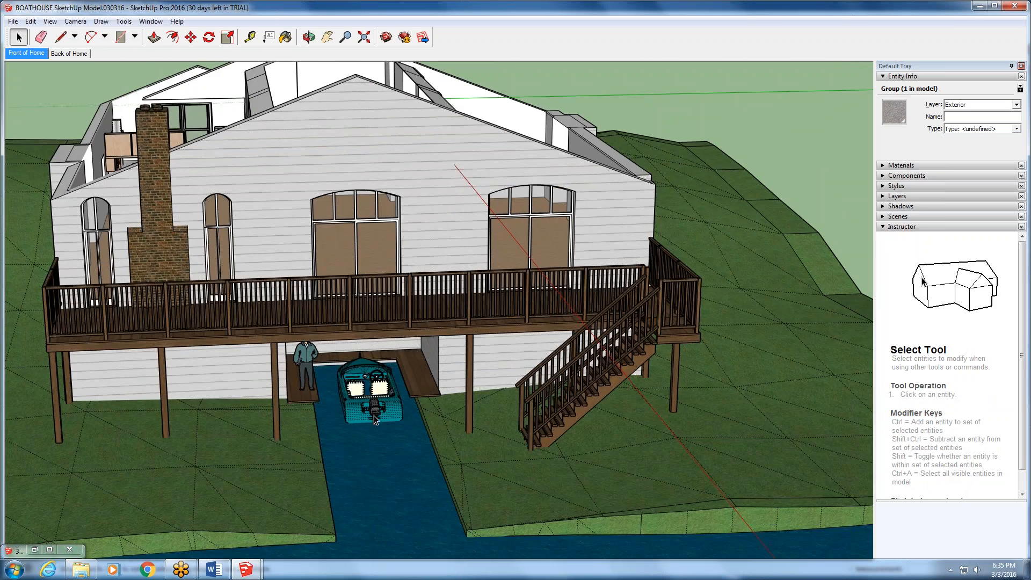
{"action": "scroll", "coordinate": [375, 417], "scroll_direction": "down", "scroll_amount": 1}
{"action": "scroll", "coordinate": [375, 419], "scroll_direction": "down", "scroll_amount": 2}
{"action": "middle_click_drag", "start_coordinate": [374, 419], "coordinate": [327, 165]}
{"action": "scroll", "coordinate": [327, 165], "scroll_direction": "up", "scroll_amount": 5}
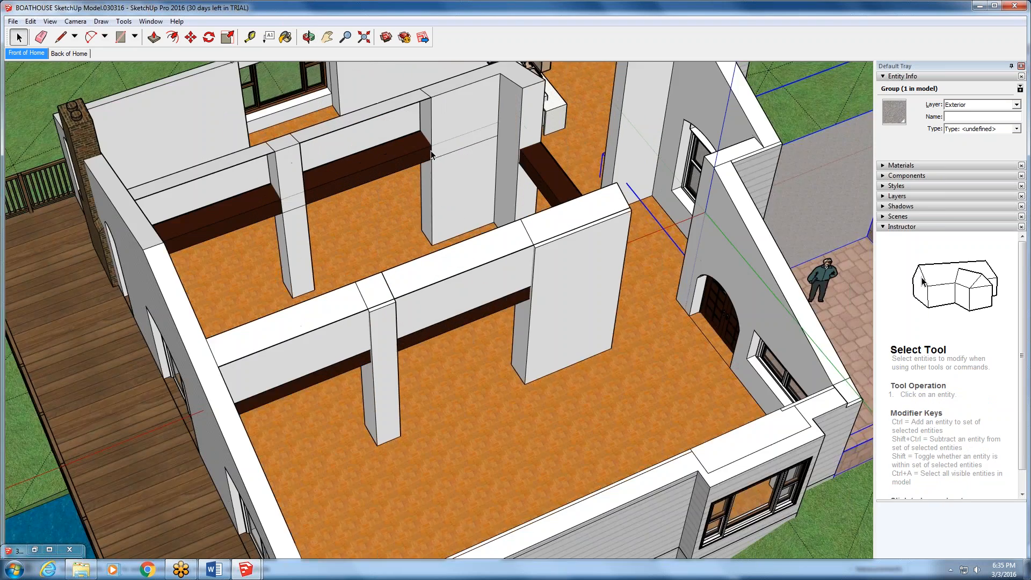
{"action": "middle_click_drag", "start_coordinate": [326, 165], "coordinate": [139, 394]}
{"action": "scroll", "coordinate": [226, 128], "scroll_direction": "down", "scroll_amount": 5}
{"action": "scroll", "coordinate": [655, 279], "scroll_direction": "up", "scroll_amount": 6}
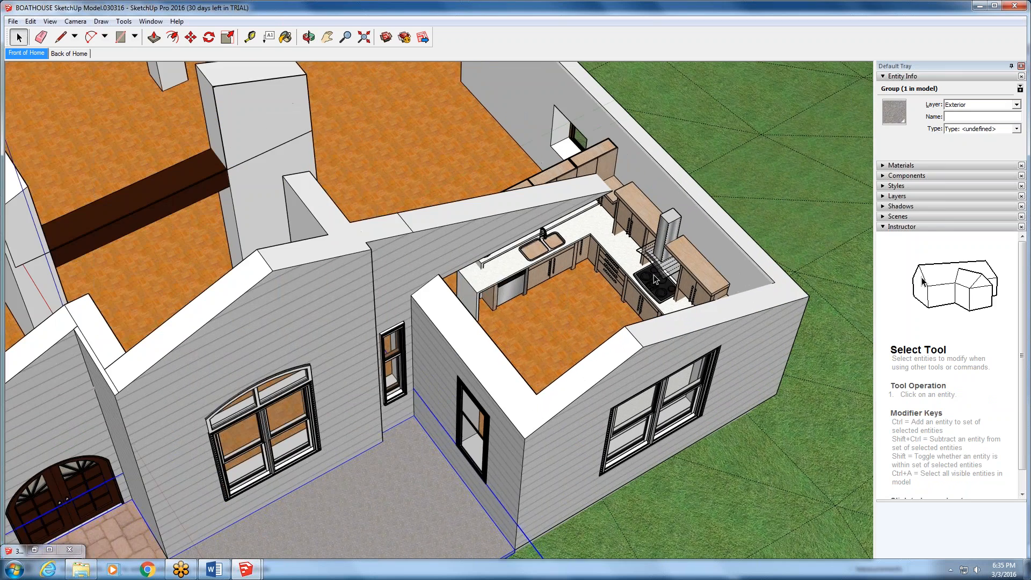
- Open the kitchen component for editing, select individual cabinets inside it, close it, and select the whole kitchen
{"action": "left_click", "coordinate": [655, 279]}
{"action": "scroll", "coordinate": [655, 279], "scroll_direction": "down", "scroll_amount": 1}
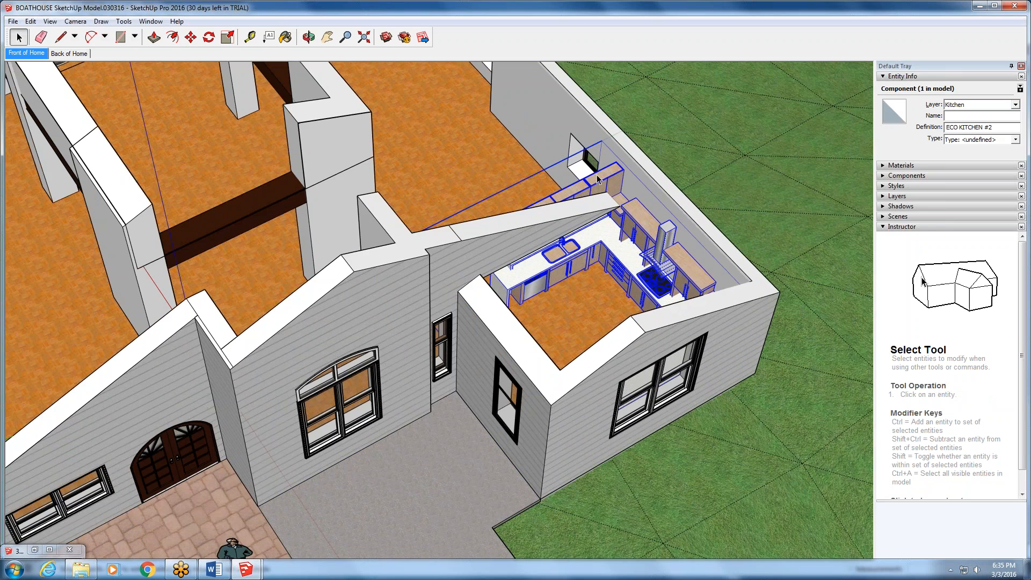
{"action": "double_click", "coordinate": [627, 253]}
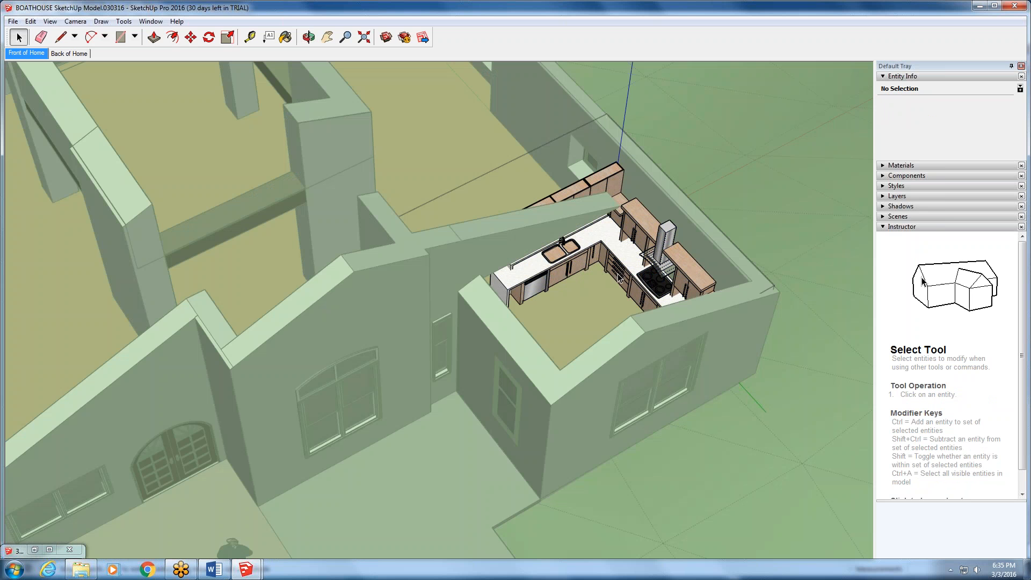
{"action": "left_click", "coordinate": [637, 231]}
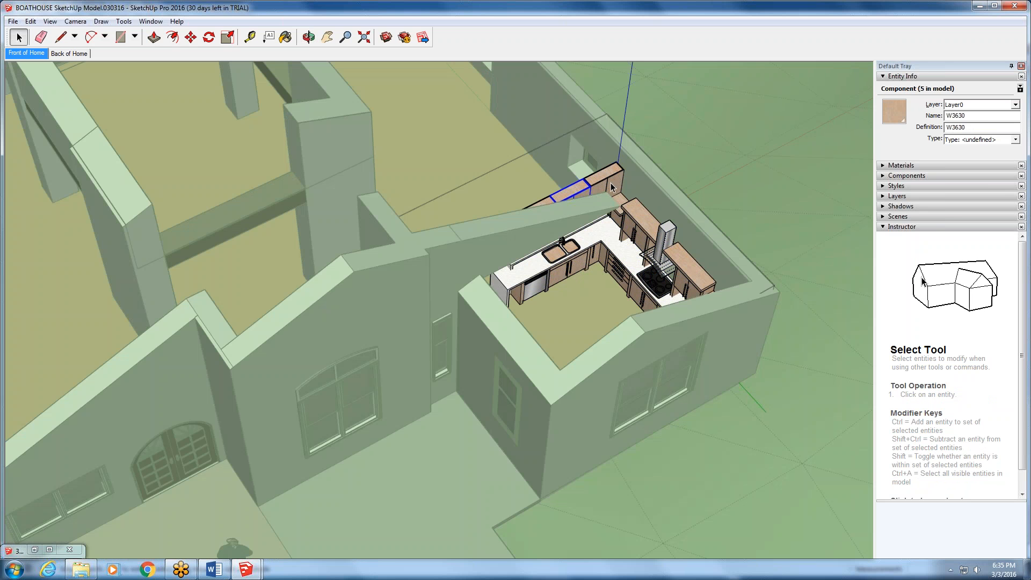
{"action": "left_click", "coordinate": [569, 192]}
{"action": "left_click", "coordinate": [592, 83]}
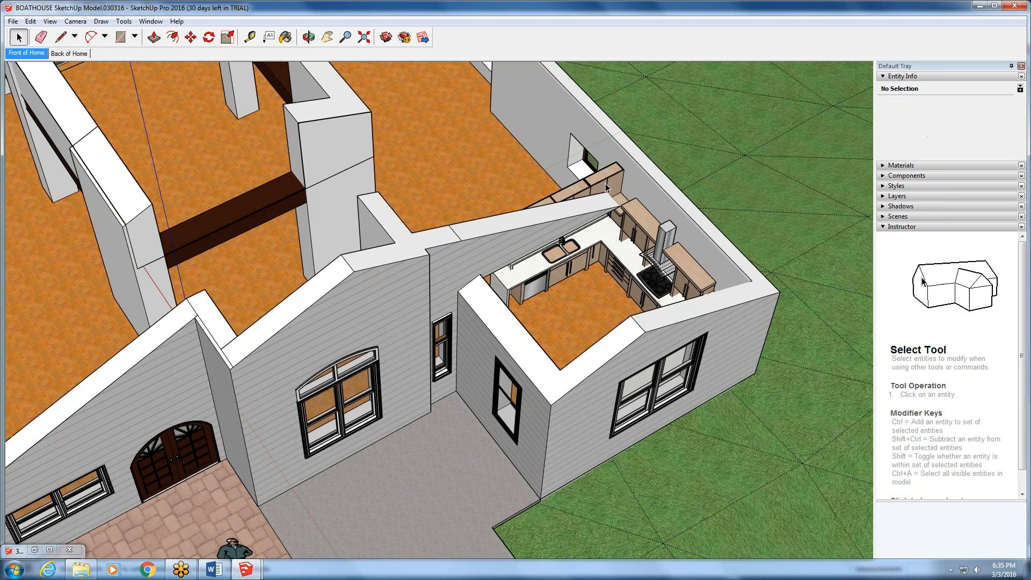
{"action": "left_click", "coordinate": [604, 185]}
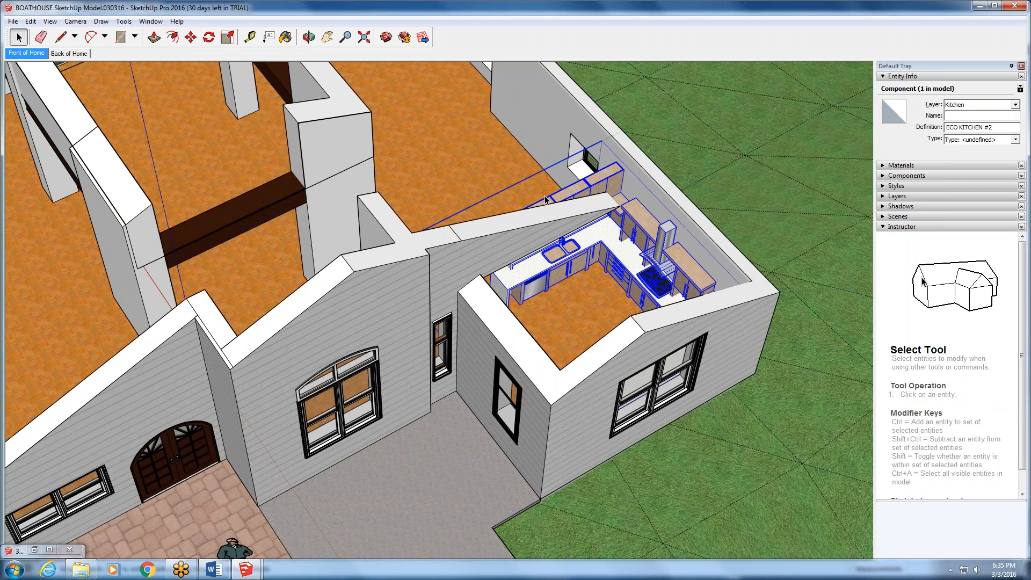
- Draw a small rectangle of about 3.4 sq ft on the driveway in front of the house
{"action": "scroll", "coordinate": [542, 185], "scroll_direction": "down", "scroll_amount": 6}
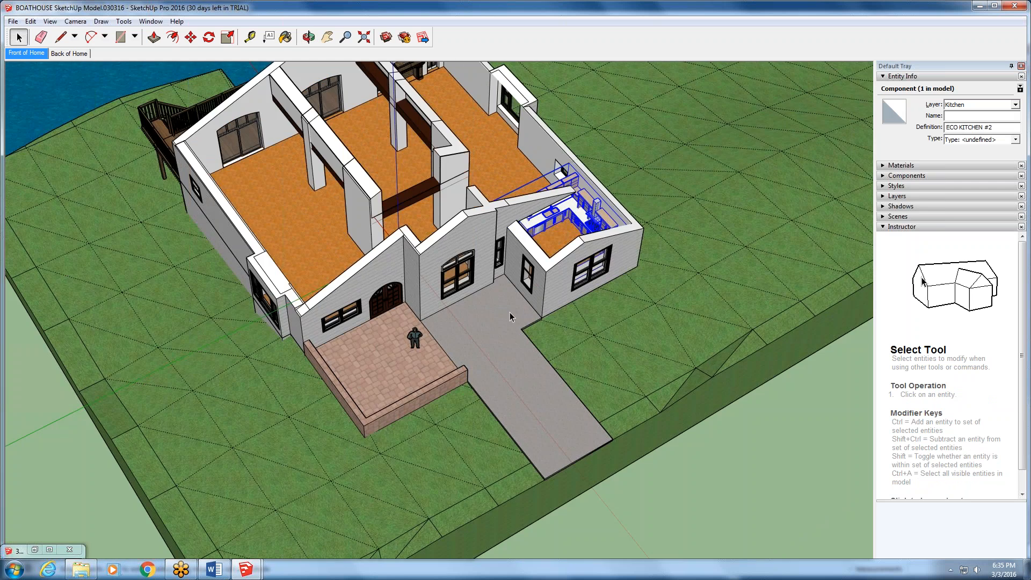
{"action": "scroll", "coordinate": [510, 328], "scroll_direction": "up", "scroll_amount": 5}
{"action": "scroll", "coordinate": [510, 334], "scroll_direction": "up", "scroll_amount": 3}
{"action": "key", "text": "o"}
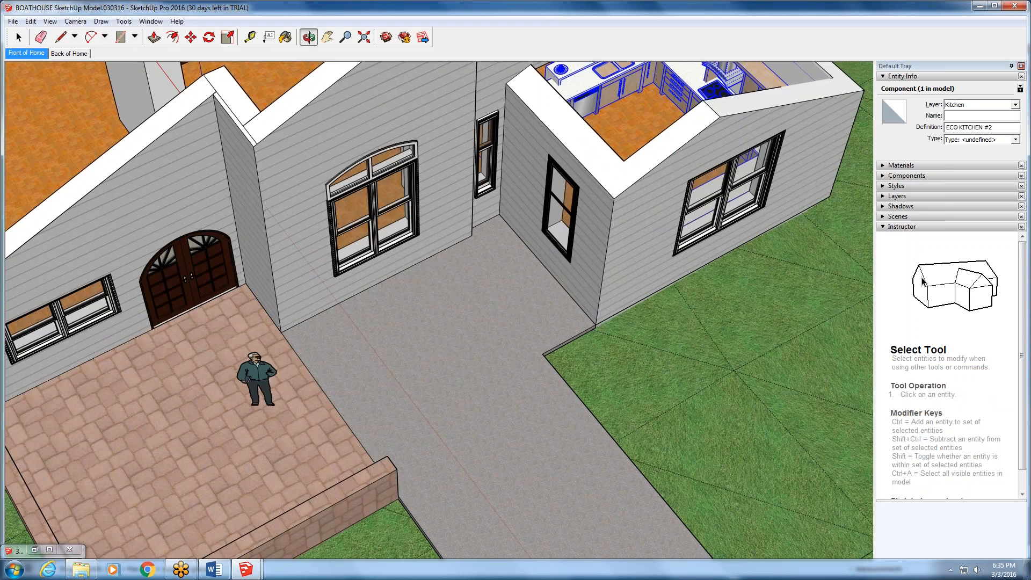
{"action": "left_click_drag", "start_coordinate": [338, 292], "coordinate": [325, 288]}
{"action": "middle_click_drag", "start_coordinate": [325, 287], "coordinate": [312, 283]}
{"action": "scroll", "coordinate": [311, 283], "scroll_direction": "up", "scroll_amount": 1}
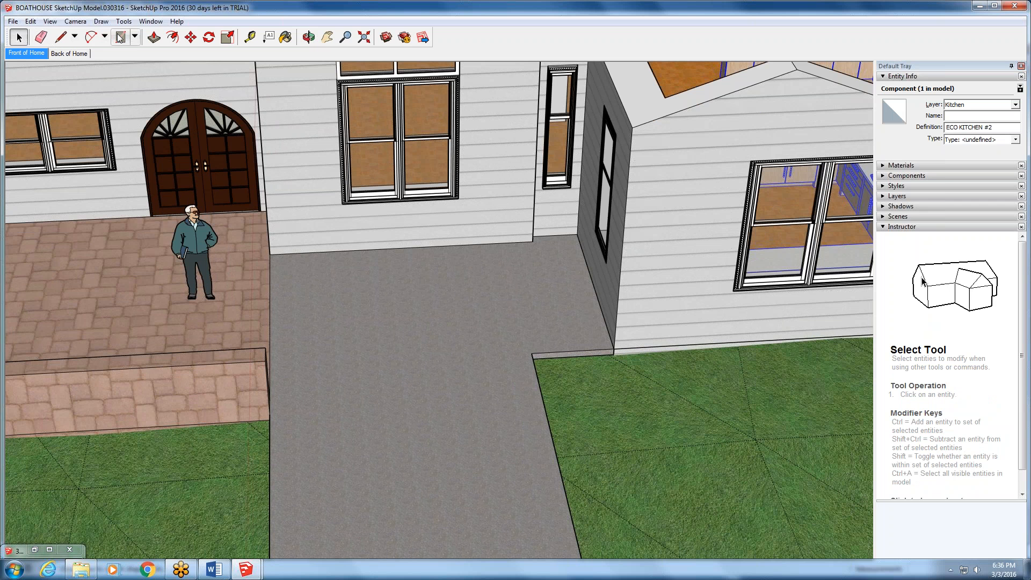
{"action": "key", "text": "r"}
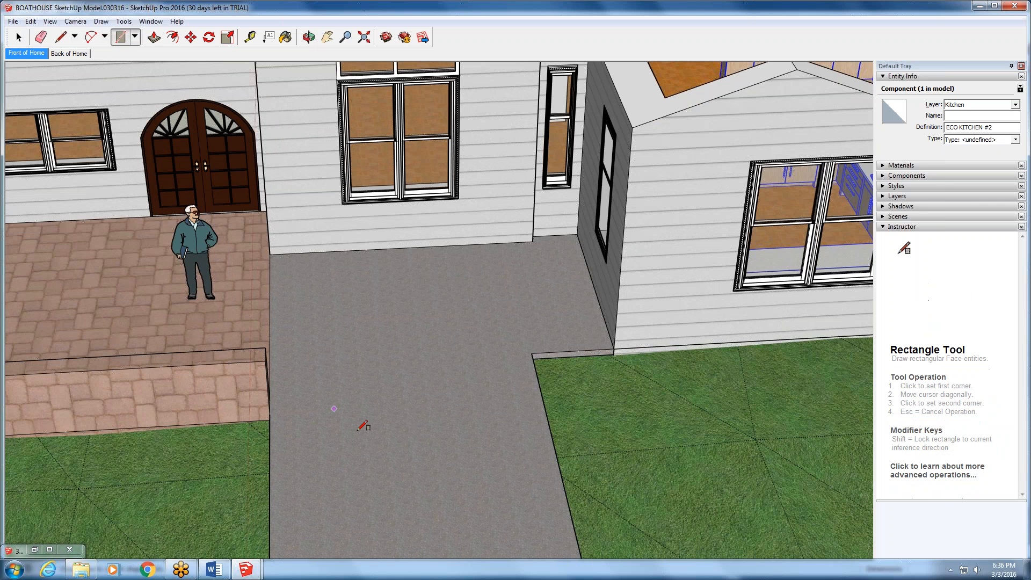
{"action": "left_click", "coordinate": [357, 431]}
{"action": "left_click", "coordinate": [384, 394]}
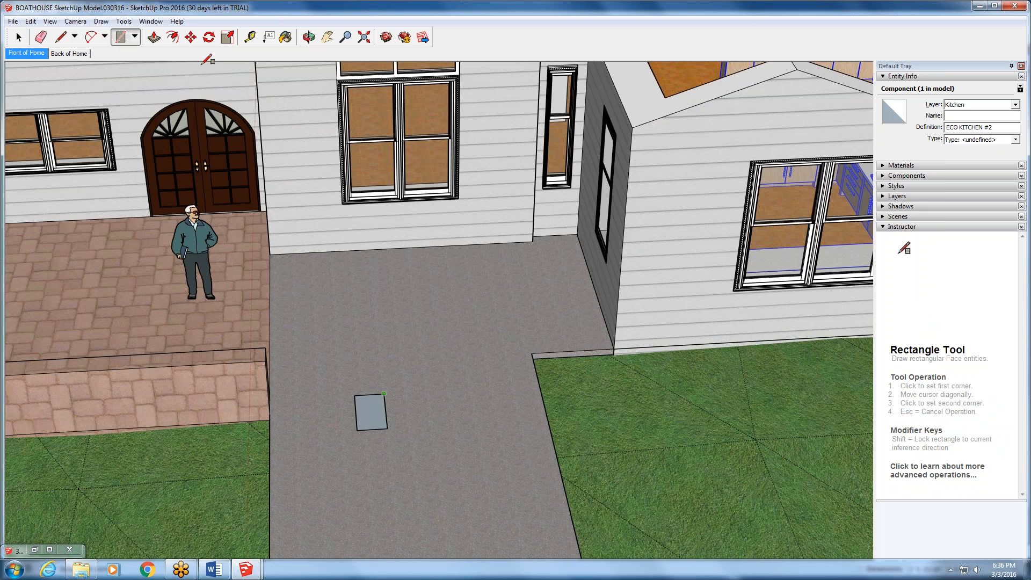
- Push/Pull the driveway rectangle upward into an upright box
{"action": "left_click", "coordinate": [154, 37]}
{"action": "left_click", "coordinate": [370, 411]}
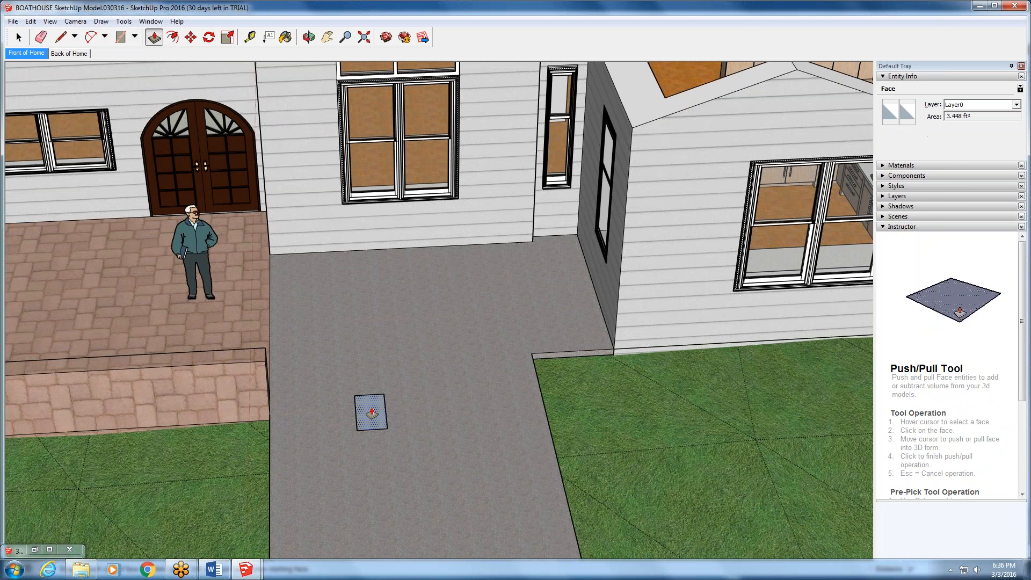
{"action": "left_click", "coordinate": [389, 365]}
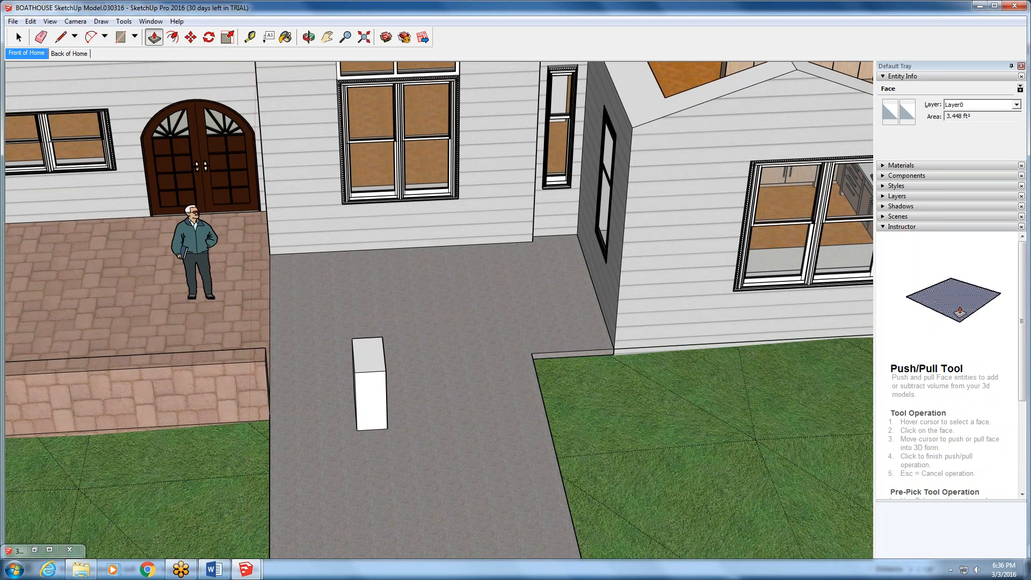
- Select all connected faces and edges of the ungrouped box and inspect it from an angle
{"action": "left_click", "coordinate": [19, 36]}
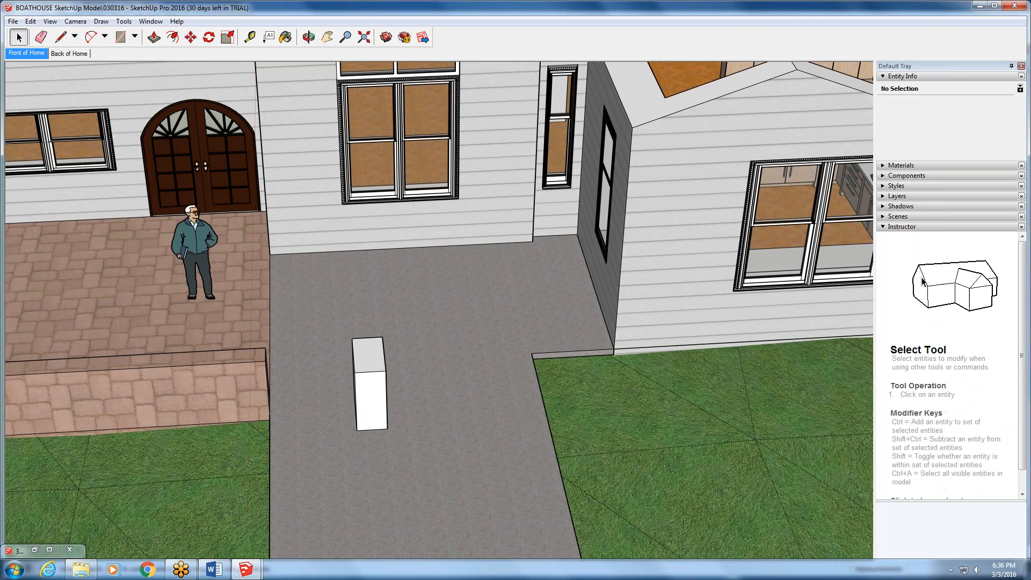
{"action": "triple_click", "coordinate": [374, 393]}
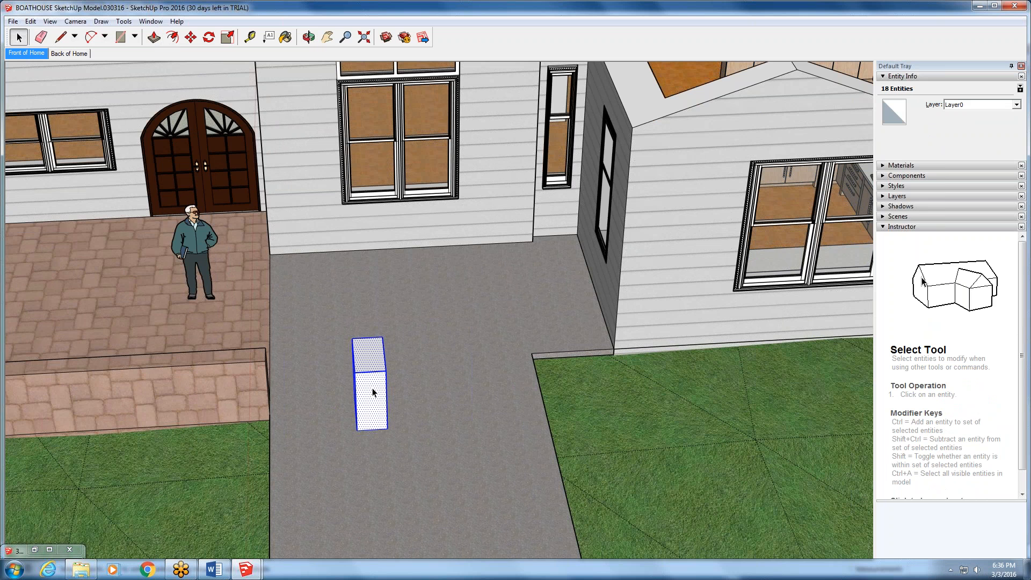
{"action": "key", "text": "o"}
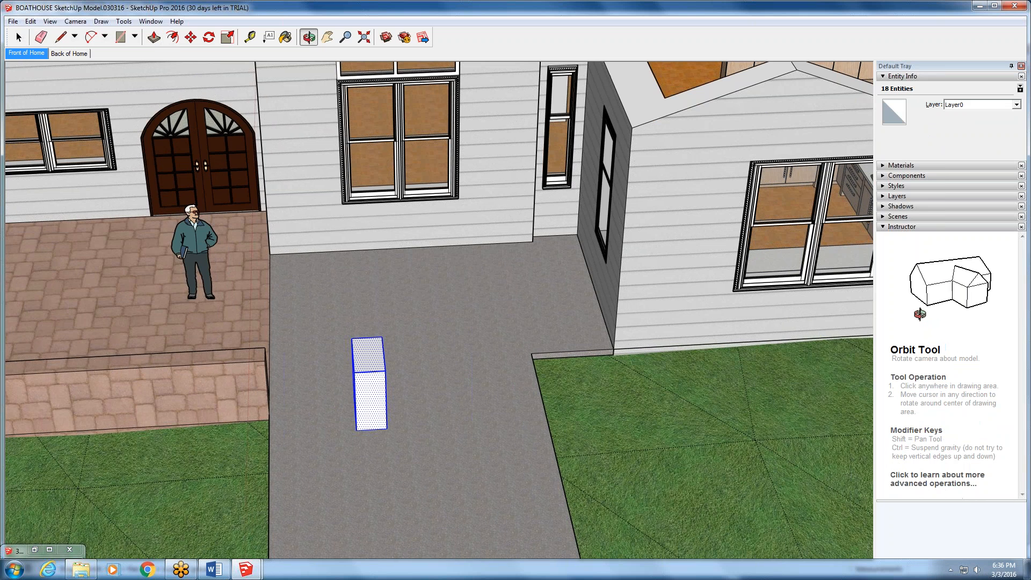
{"action": "left_click_drag", "start_coordinate": [135, 375], "coordinate": [486, 406]}
{"action": "key", "text": "space"}
{"action": "scroll", "coordinate": [437, 399], "scroll_direction": "up", "scroll_amount": 3}
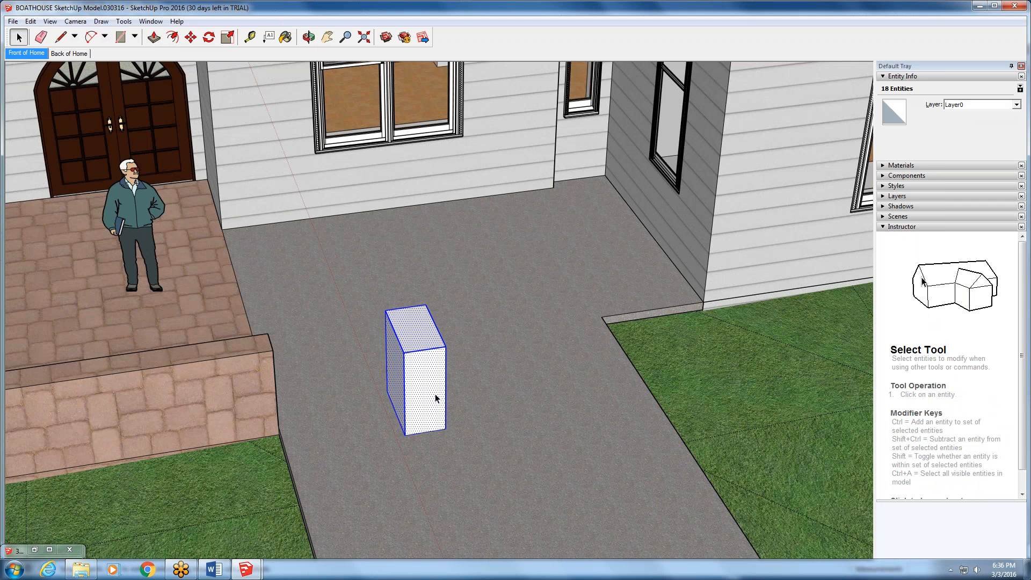
- Select the patio and driveway group, the terrain component, and individual faces of the box, one after another
{"action": "left_click", "coordinate": [406, 275]}
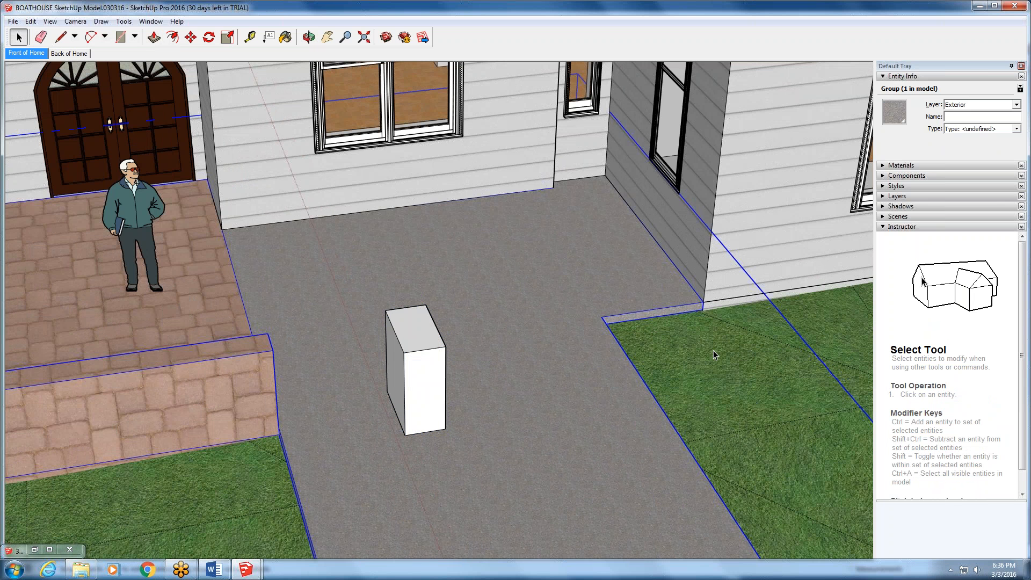
{"action": "left_click", "coordinate": [800, 308]}
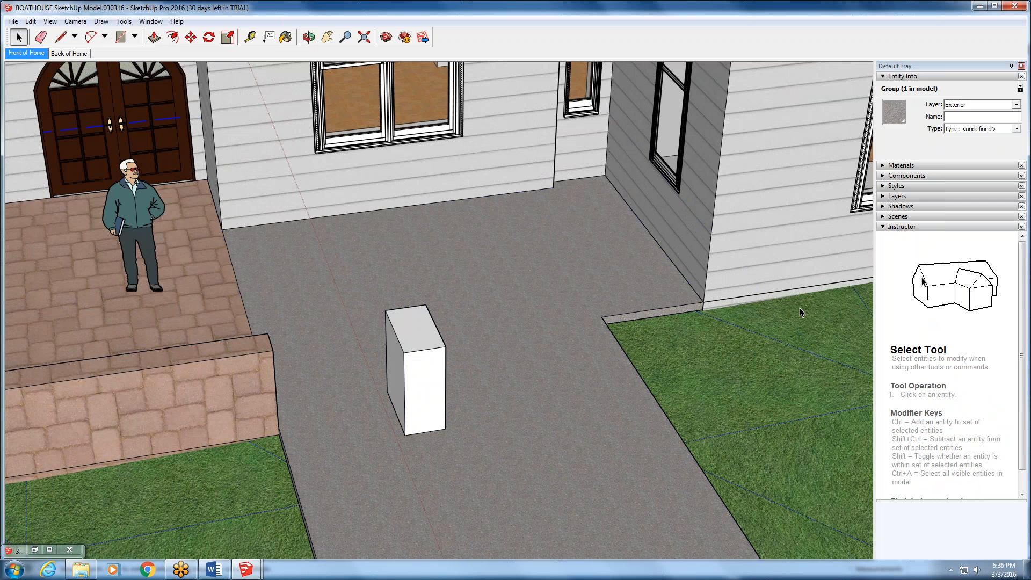
{"action": "left_click", "coordinate": [434, 372]}
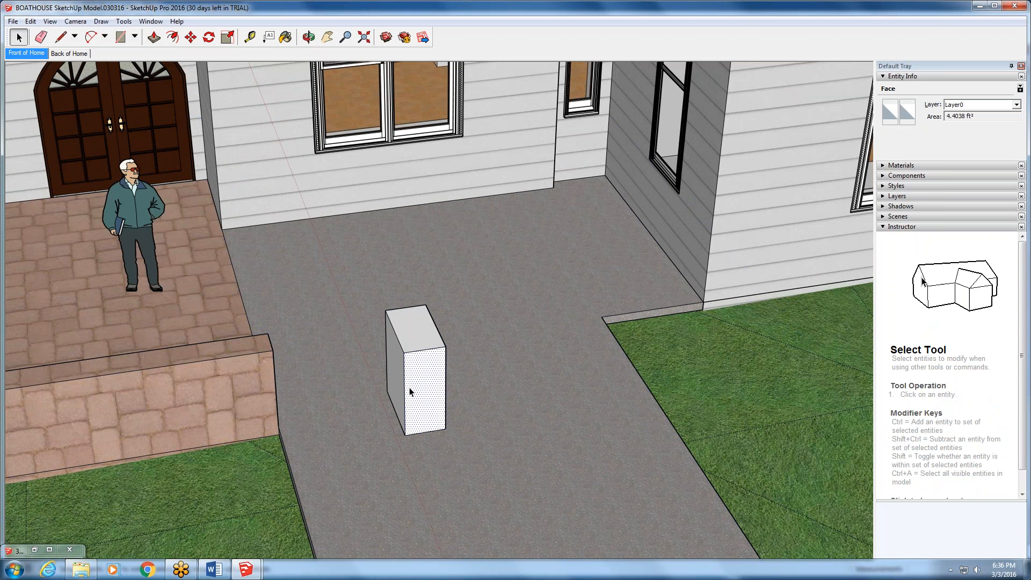
{"action": "left_click", "coordinate": [421, 324]}
{"action": "left_click", "coordinate": [394, 370]}
{"action": "left_click", "coordinate": [419, 383]}
- Select the box's front face with its bounding edges, and extend the selection to the entire box
{"action": "double_click", "coordinate": [419, 377]}
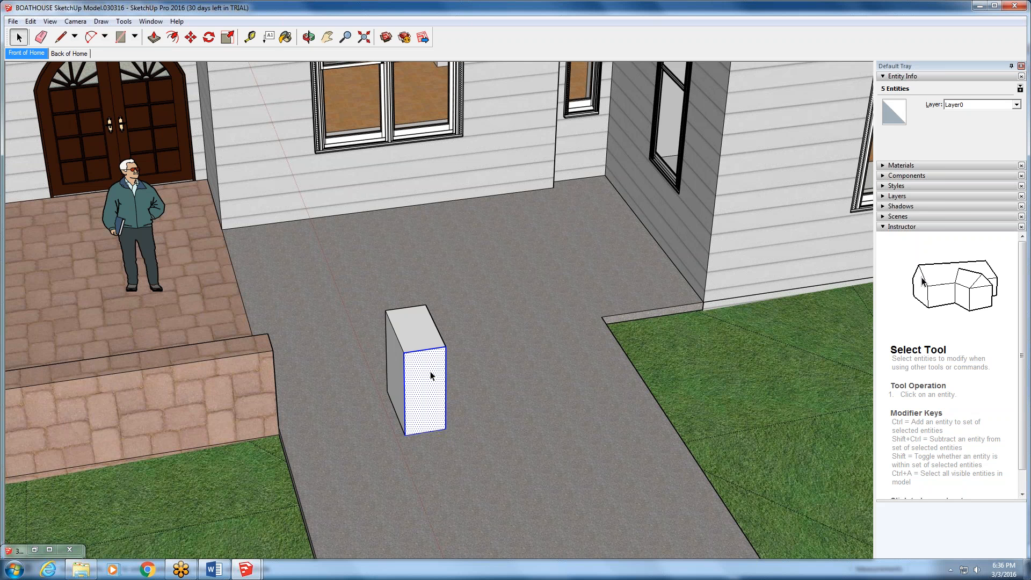
{"action": "triple_click", "coordinate": [431, 376]}
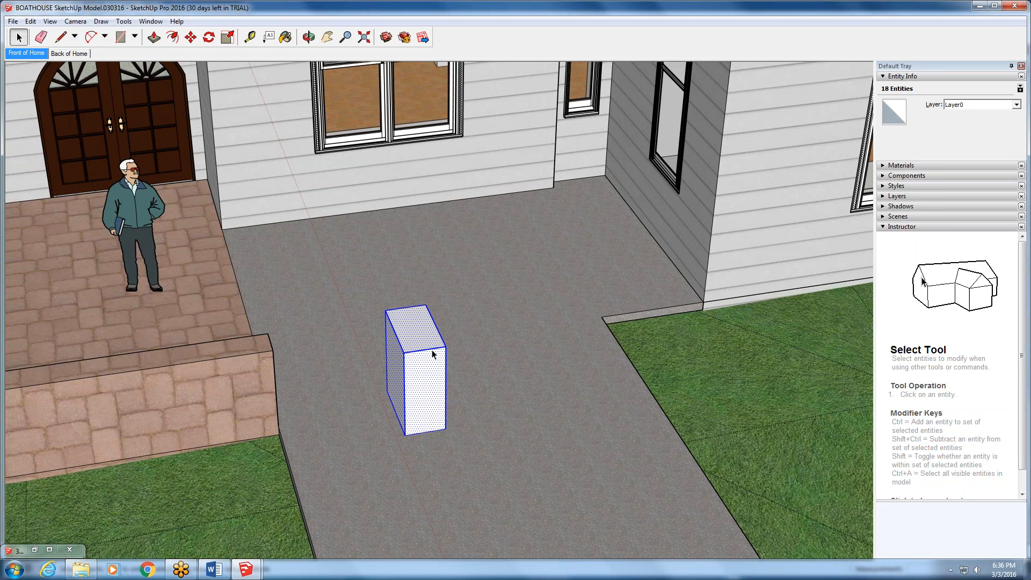
{"action": "key", "text": "o"}
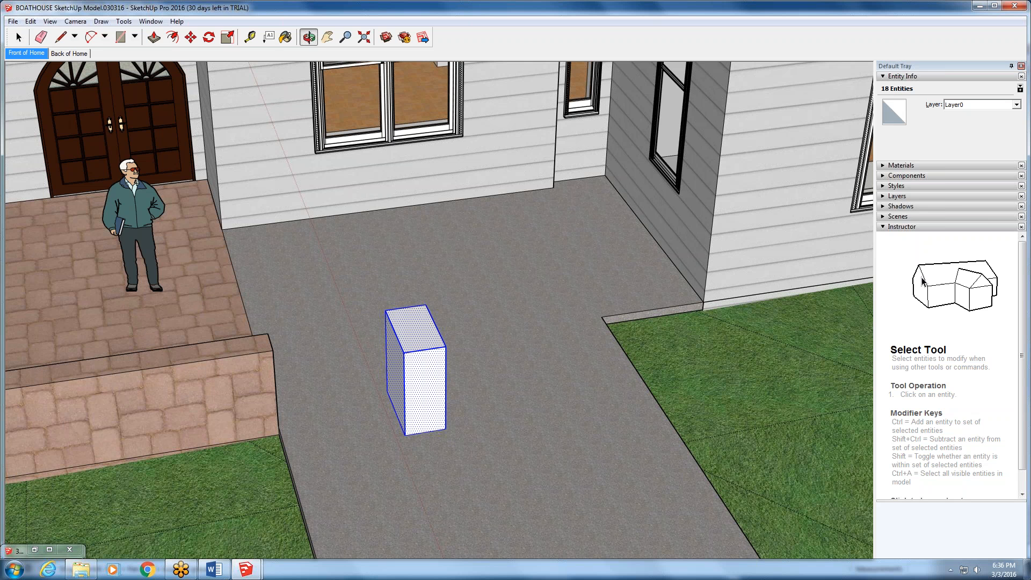
{"action": "mouse_move", "coordinate": [385, 359]}
{"action": "middle_mouse_down"}
{"action": "mouse_move", "coordinate": [330, 293]}
{"action": "mouse_move", "coordinate": [384, 348]}
{"action": "middle_mouse_up"}
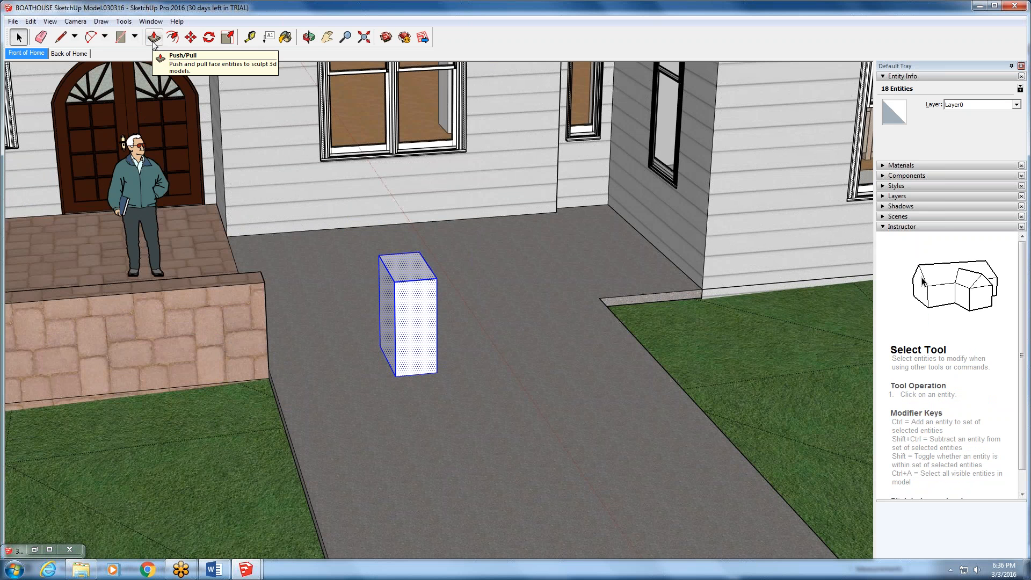
- Try to move the selected ungrouped box a short distance toward the front of the driveway
{"action": "left_click", "coordinate": [190, 37]}
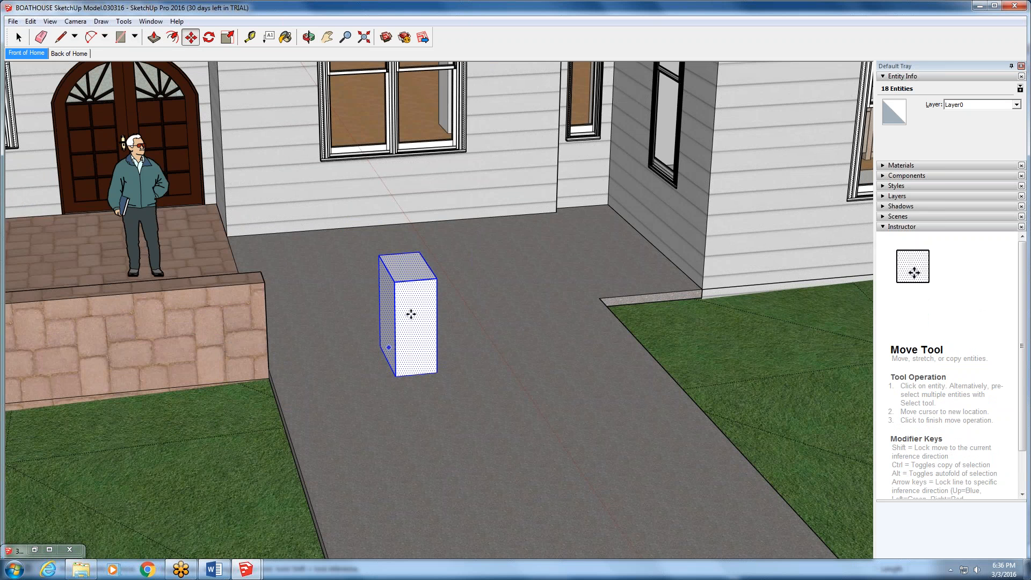
{"action": "left_click", "coordinate": [412, 314]}
{"action": "left_click", "coordinate": [413, 387]}
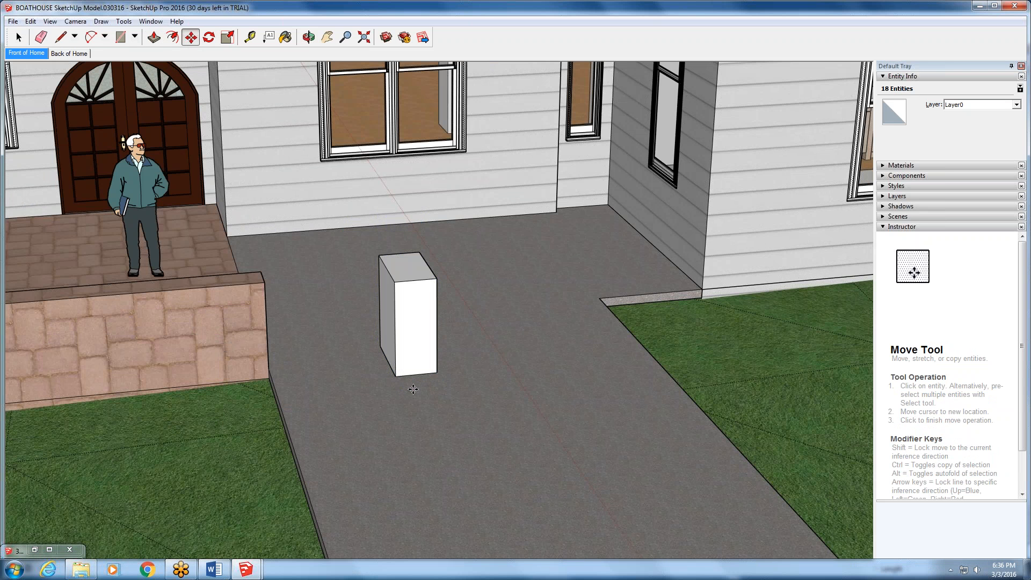
- Draw a large rectangle on the driveway around the box, from the patio-side house corner to the driveway's opposite edge
{"action": "middle_click_drag", "start_coordinate": [388, 357], "coordinate": [356, 372]}
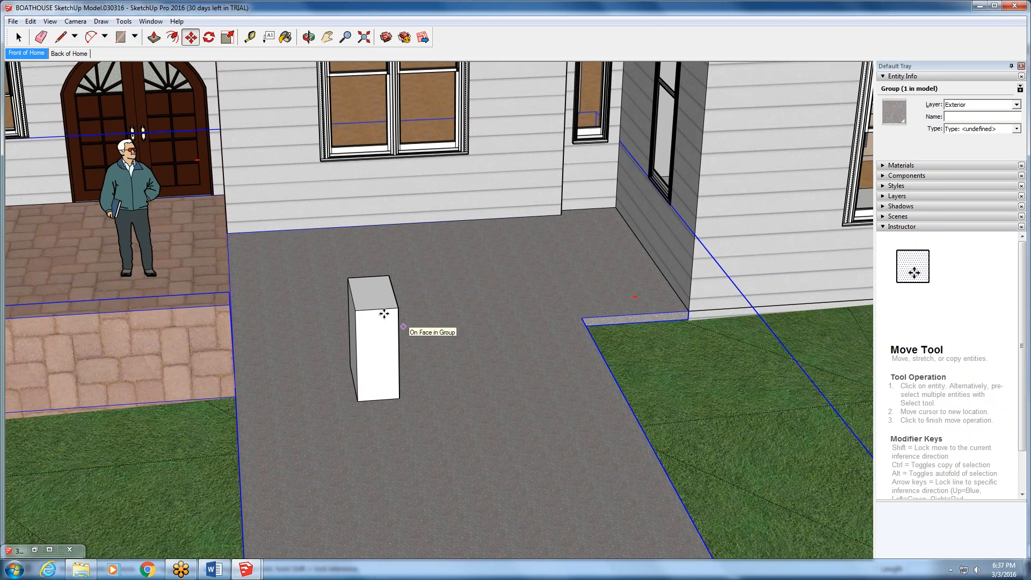
{"action": "left_click", "coordinate": [120, 38]}
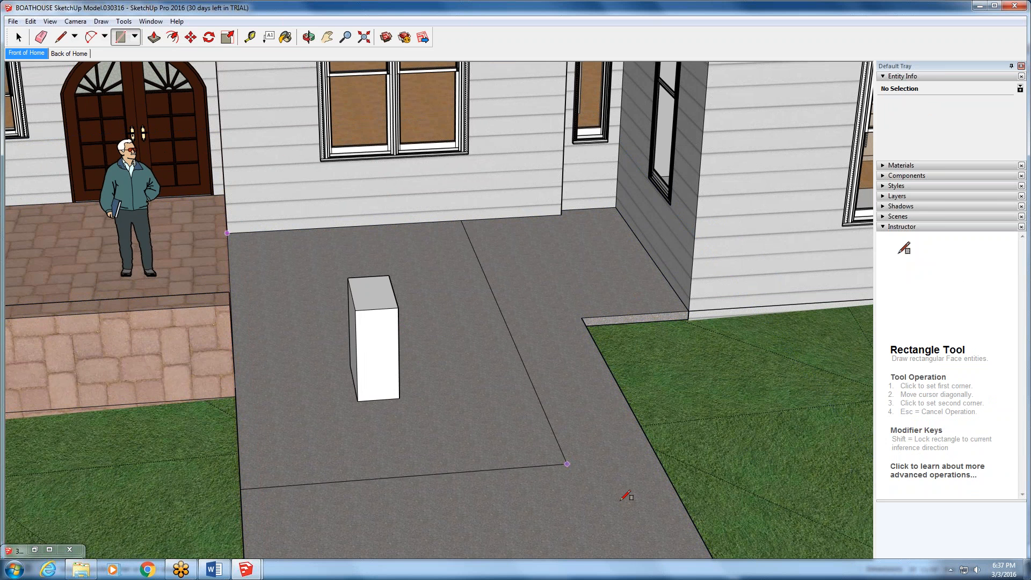
{"action": "left_click", "coordinate": [701, 523]}
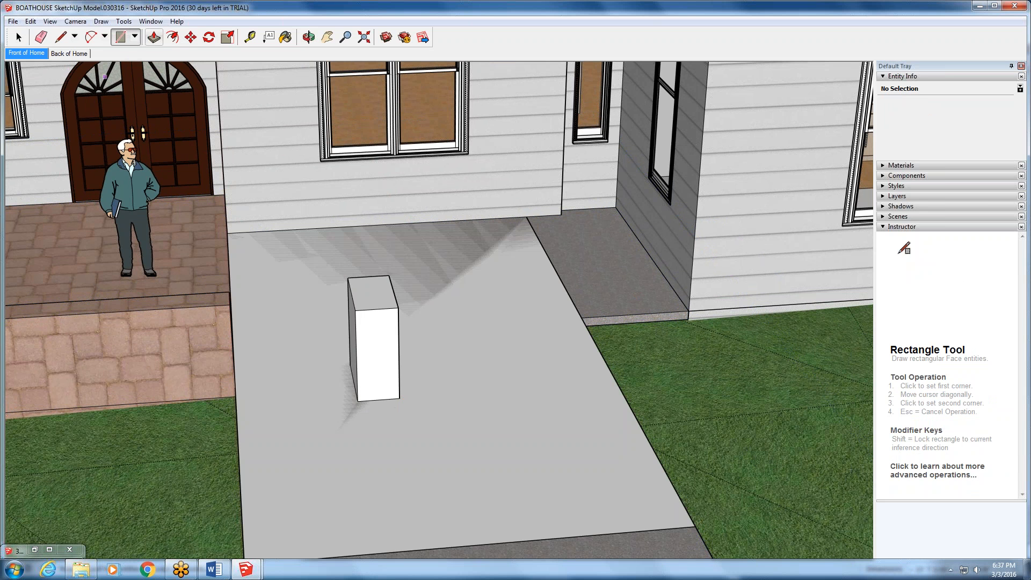
- Try to move the front face of the ungrouped box
{"action": "left_click", "coordinate": [190, 38]}
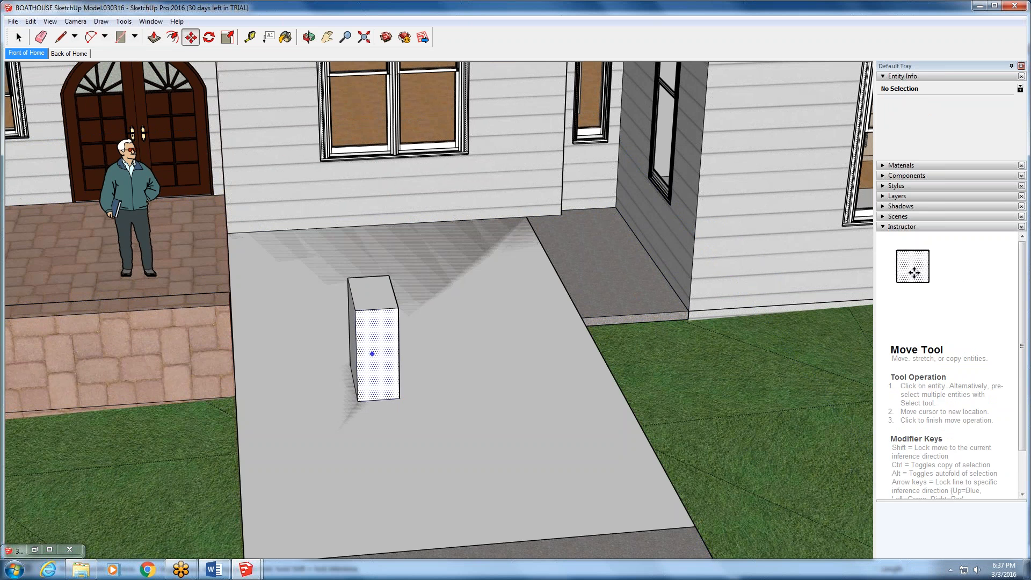
{"action": "left_click", "coordinate": [375, 307]}
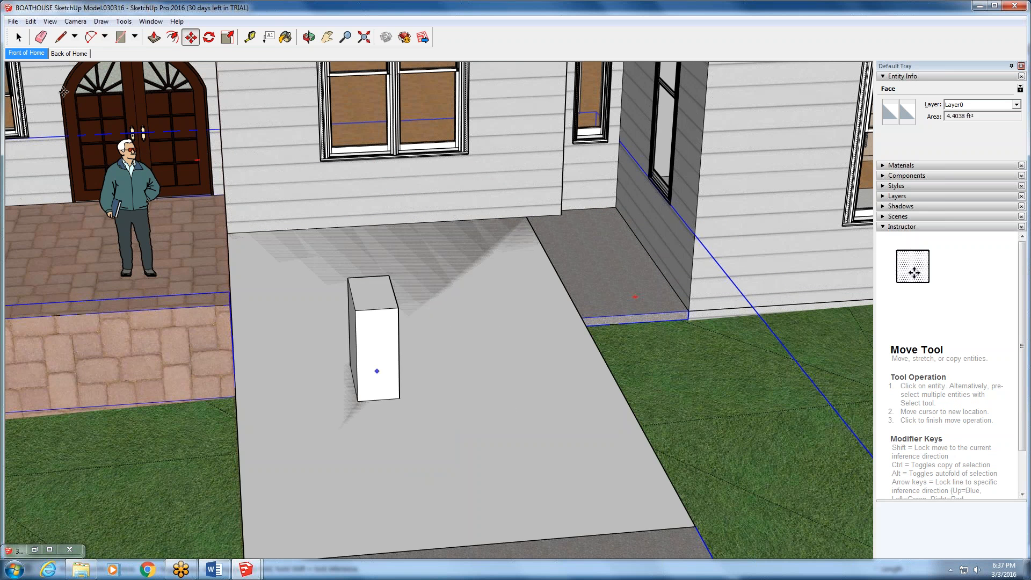
{"action": "left_click", "coordinate": [375, 368]}
- Select the box with everything connected to it, and delete only the face of the driveway rectangle
{"action": "left_click", "coordinate": [19, 37]}
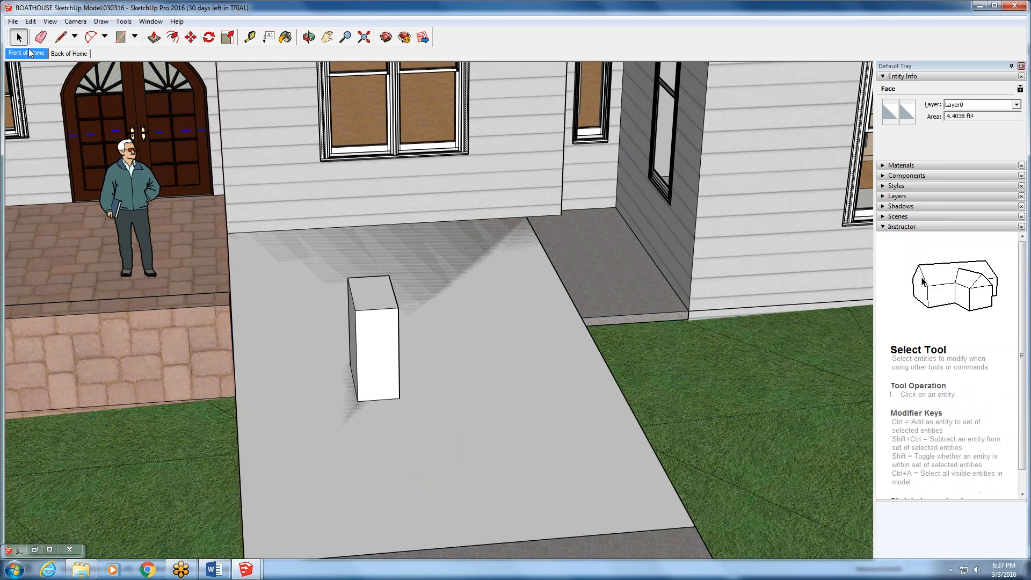
{"action": "triple_click", "coordinate": [376, 348]}
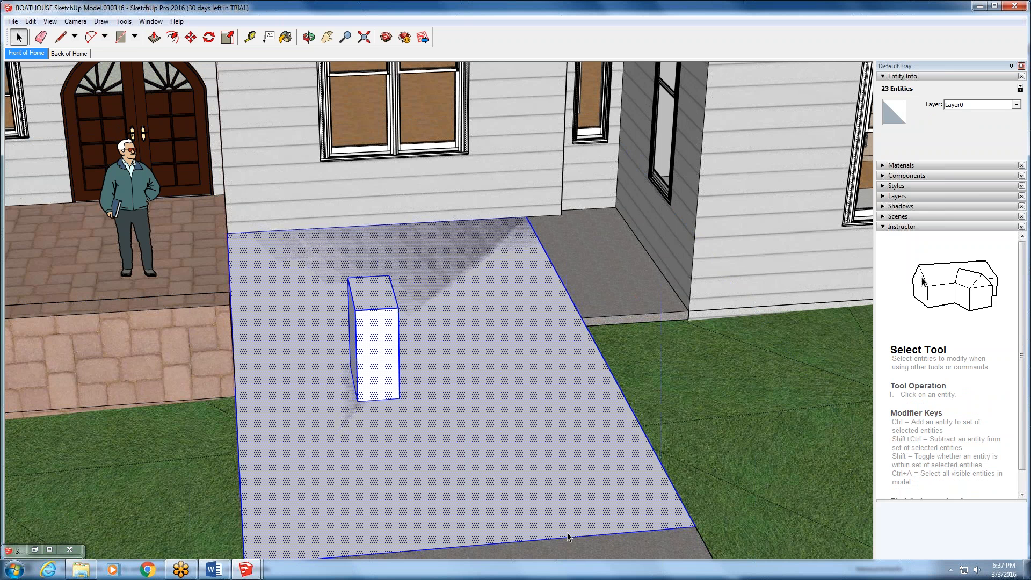
{"action": "left_click", "coordinate": [532, 463]}
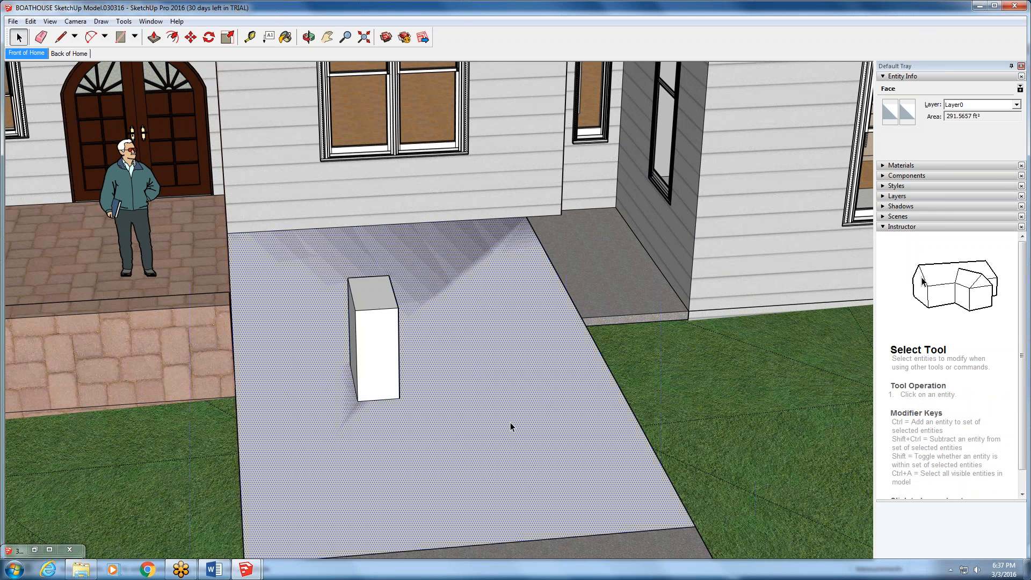
{"action": "key", "text": "Delete"}
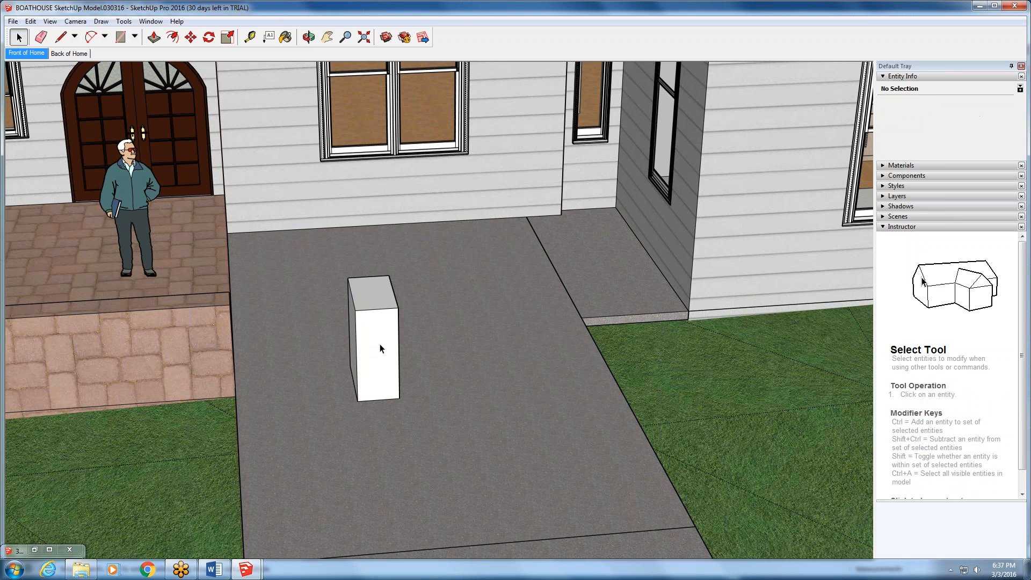
- Select all connected geometry of the driveway box and make it a group
{"action": "scroll", "coordinate": [380, 349], "scroll_direction": "down", "scroll_amount": 1}
{"action": "scroll", "coordinate": [390, 380], "scroll_direction": "down", "scroll_amount": 1}
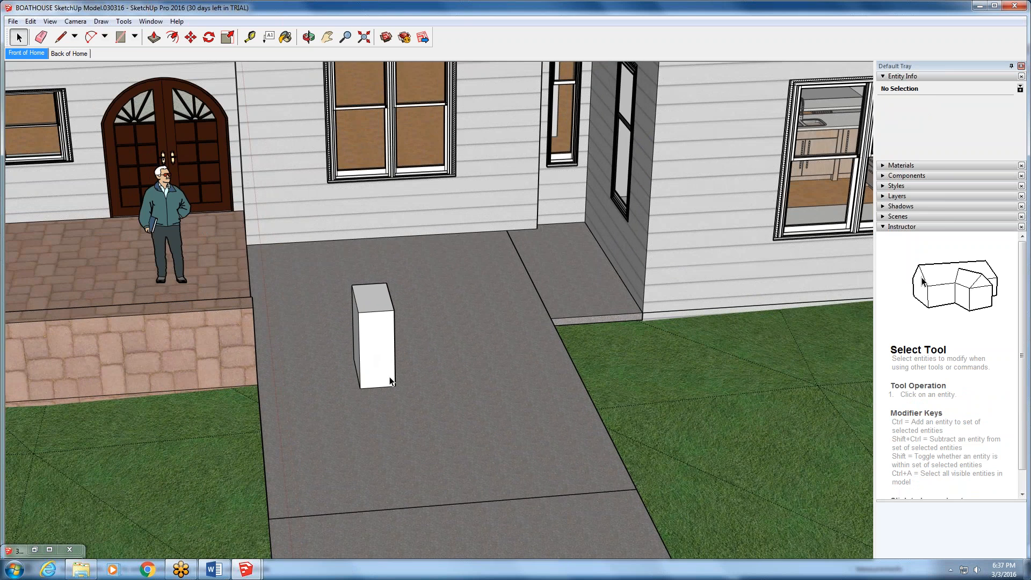
{"action": "triple_click", "coordinate": [382, 361]}
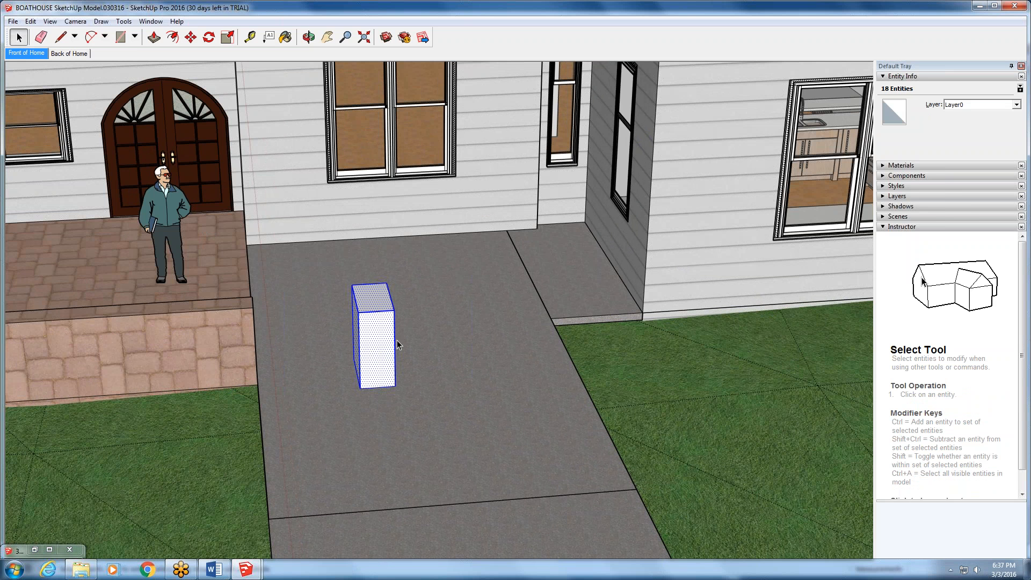
{"action": "right_click", "coordinate": [371, 340]}
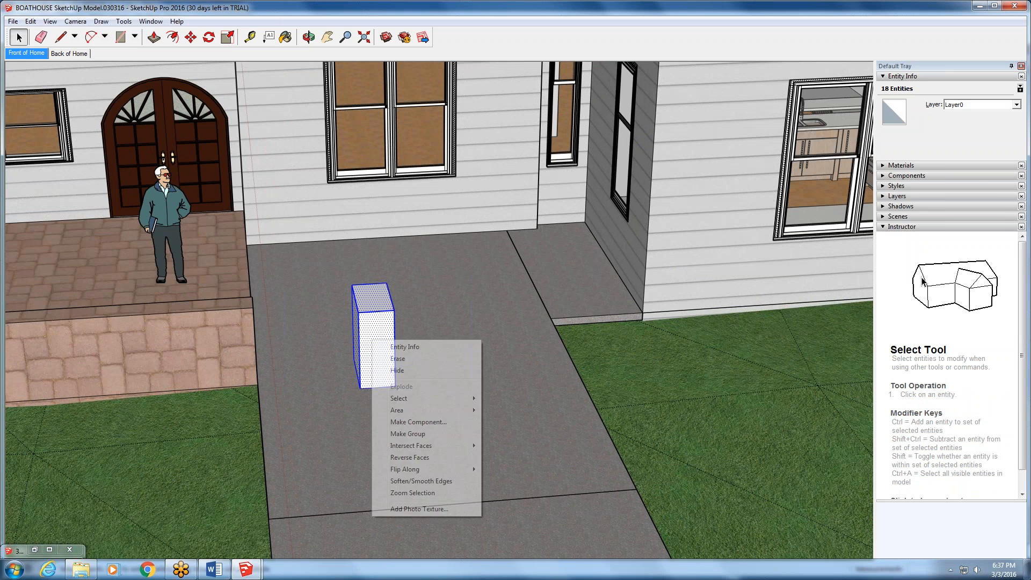
{"action": "left_click", "coordinate": [417, 437]}
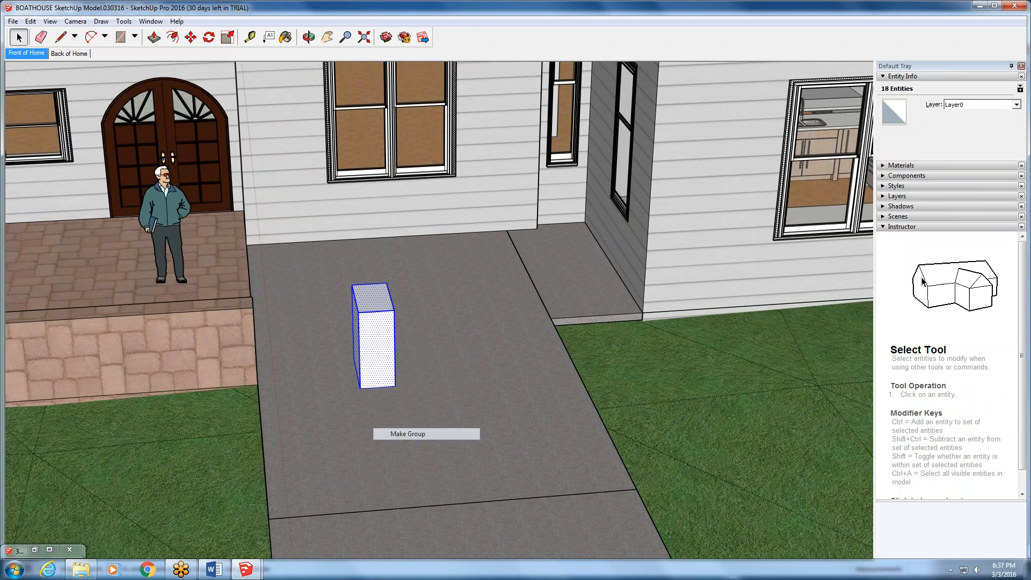
- Move the box group from the driveway into the house, onto the wood floor beside the slim interior column
{"action": "left_click", "coordinate": [191, 36]}
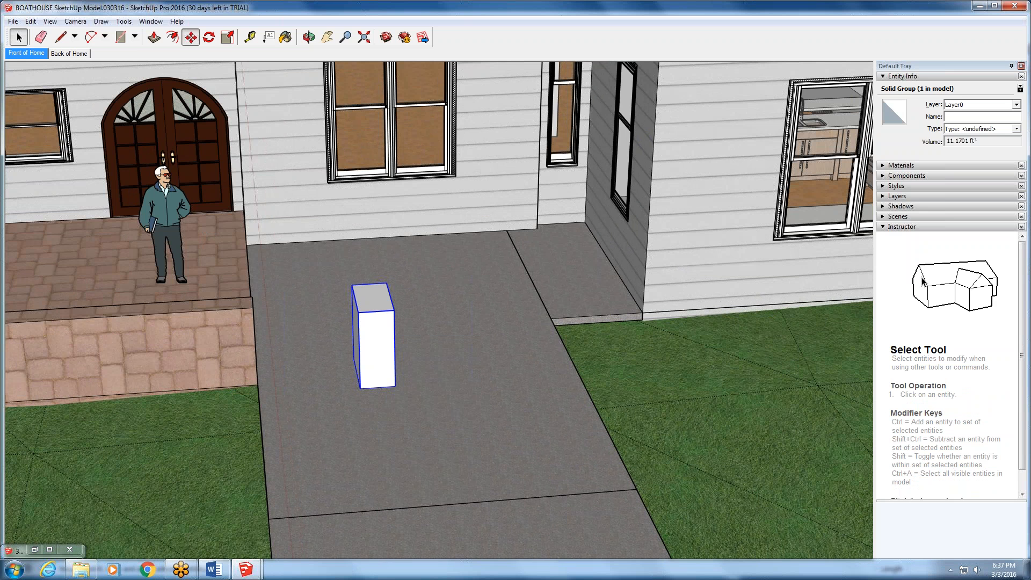
{"action": "left_click", "coordinate": [359, 352]}
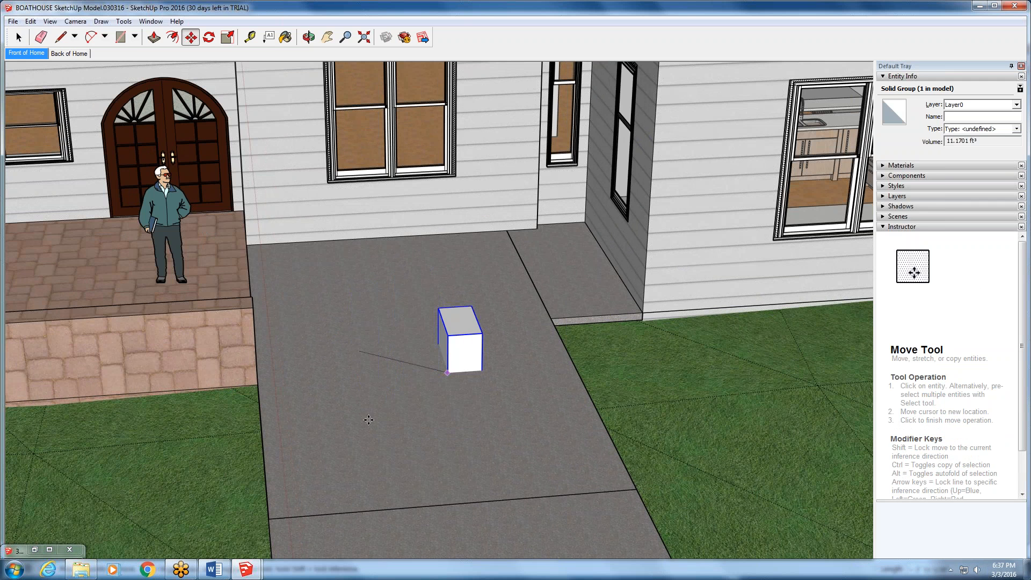
{"action": "scroll", "coordinate": [369, 420], "scroll_direction": "down", "scroll_amount": 5}
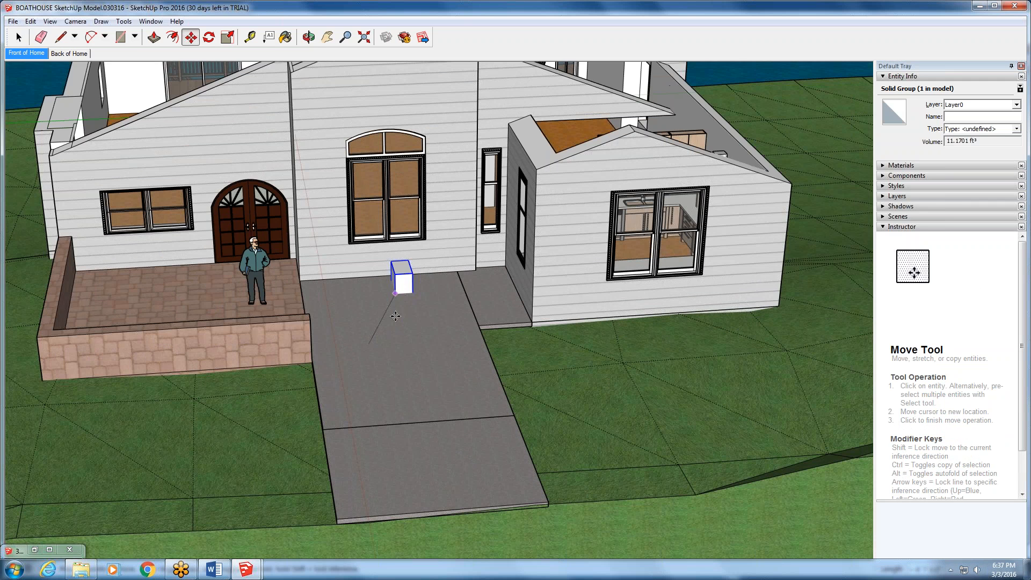
{"action": "left_click", "coordinate": [237, 422]}
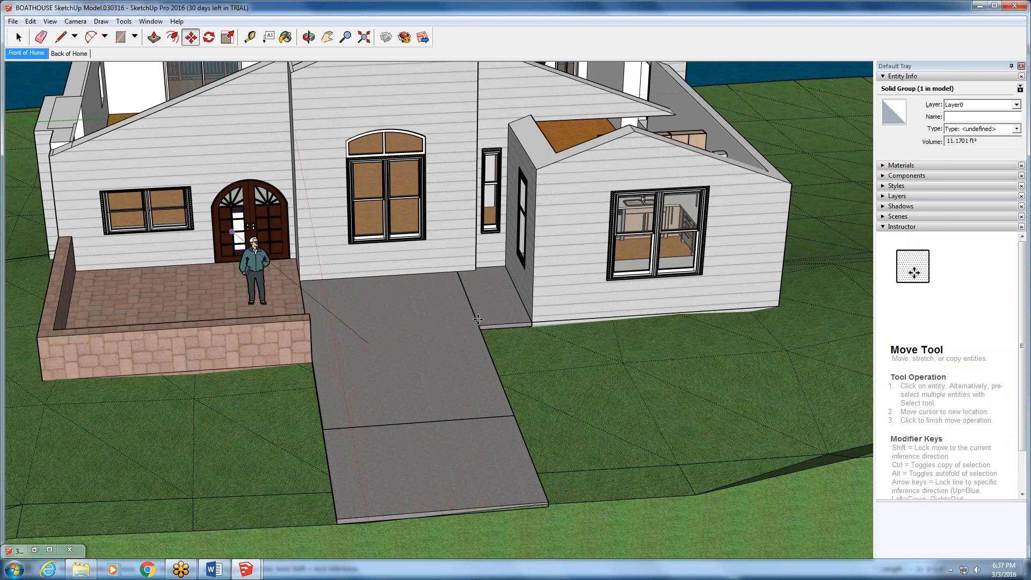
{"action": "left_click", "coordinate": [442, 327]}
{"action": "middle_click_drag", "start_coordinate": [585, 349], "coordinate": [700, 411]}
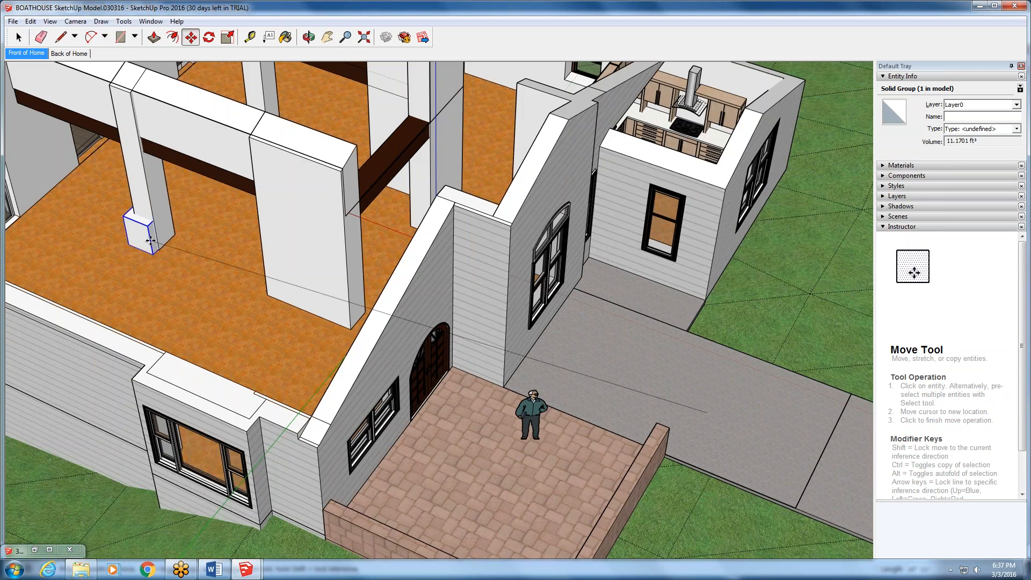
{"action": "left_click", "coordinate": [140, 247]}
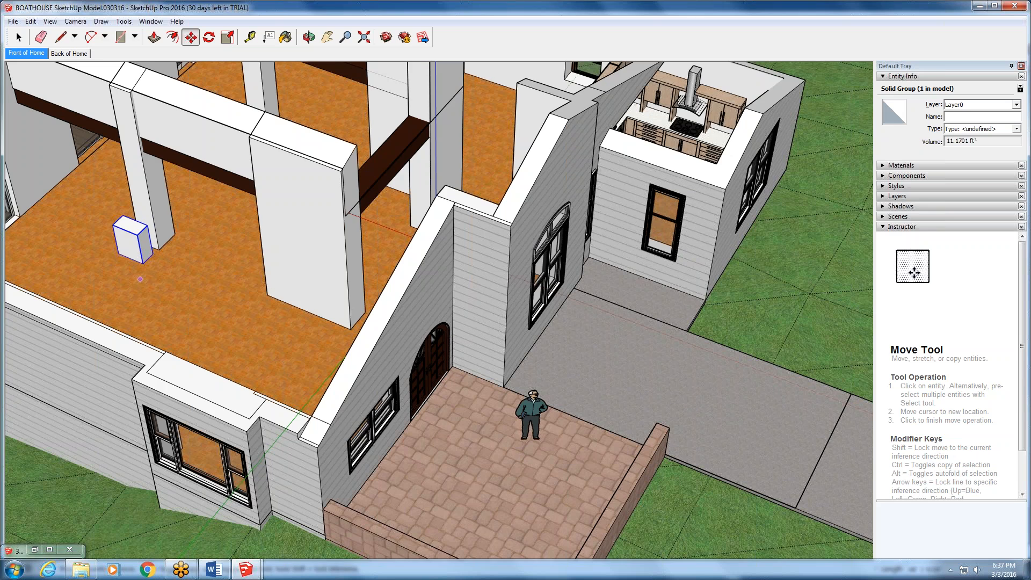
- Inspect the placement of the box group beside the column from several angles, close up and from farther away
{"action": "middle_click_drag", "start_coordinate": [352, 301], "coordinate": [490, 293]}
{"action": "middle_click_drag", "start_coordinate": [581, 293], "coordinate": [768, 287]}
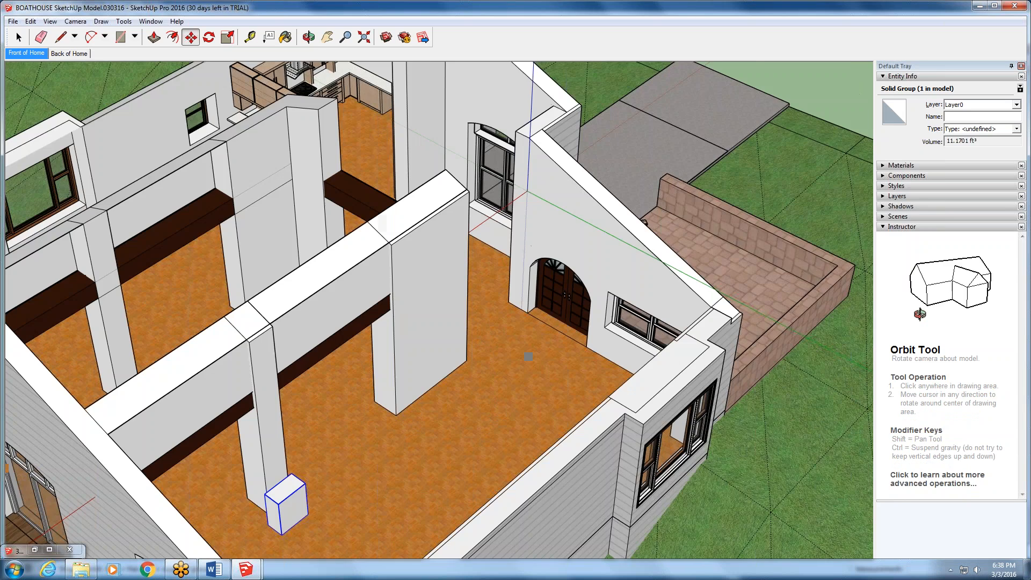
{"action": "scroll", "coordinate": [334, 505], "scroll_direction": "up", "scroll_amount": 3}
{"action": "scroll", "coordinate": [334, 505], "scroll_direction": "up", "scroll_amount": 4}
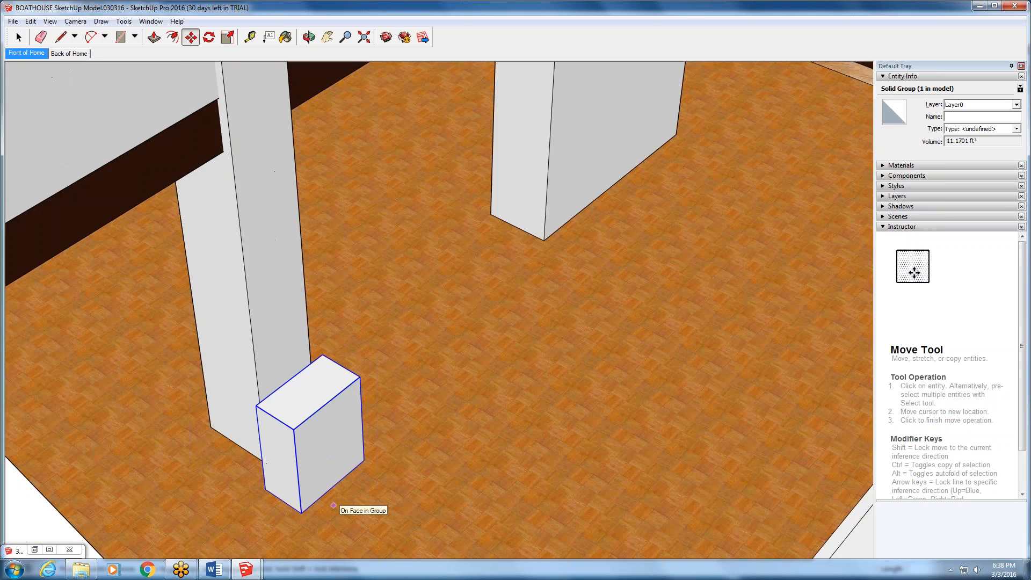
{"action": "middle_click_drag", "start_coordinate": [334, 505], "coordinate": [11, 514]}
{"action": "scroll", "coordinate": [172, 388], "scroll_direction": "down", "scroll_amount": 8}
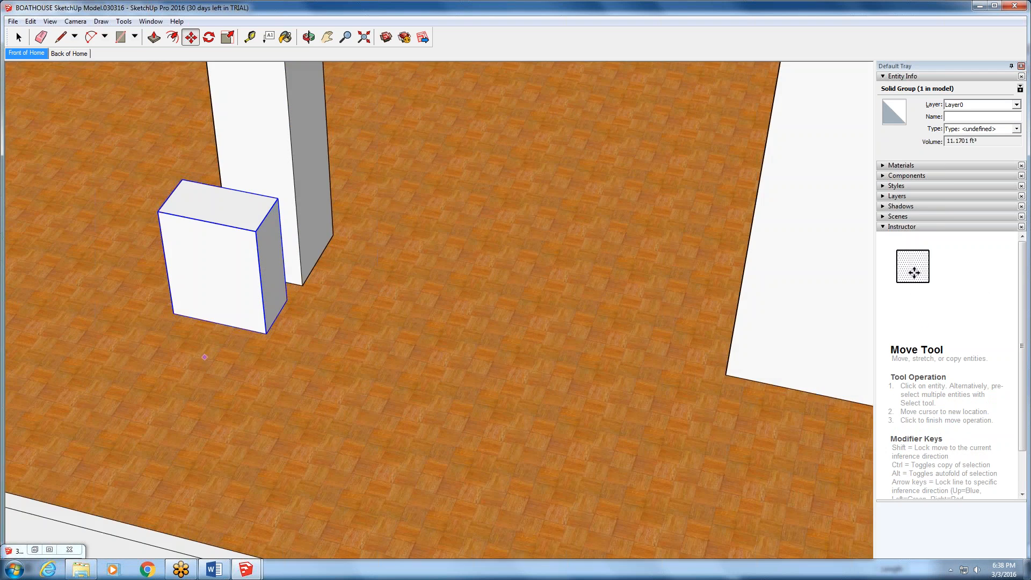
{"action": "scroll", "coordinate": [194, 319], "scroll_direction": "up", "scroll_amount": 1}
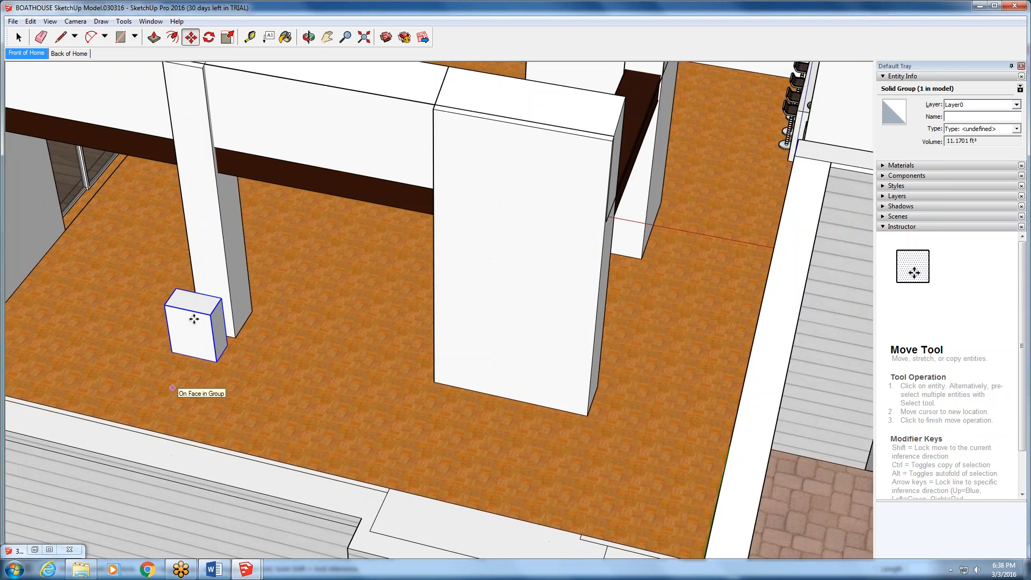
- Open the box group for editing and Push/Pull its column-side end face outward into a long, low block
{"action": "left_click", "coordinate": [19, 37]}
{"action": "double_click", "coordinate": [189, 324]}
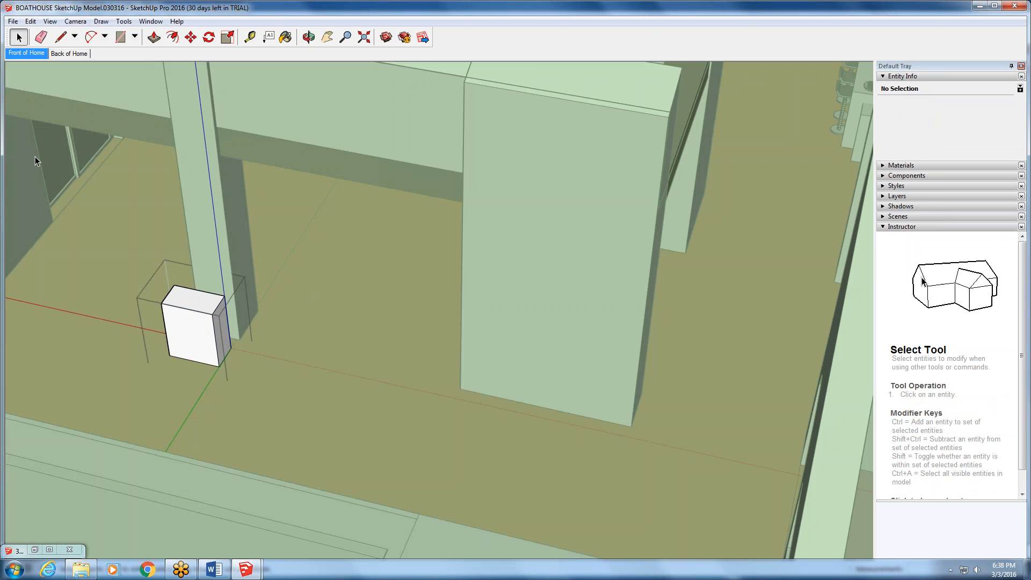
{"action": "left_click", "coordinate": [155, 37]}
{"action": "left_click", "coordinate": [229, 344]}
{"action": "left_click", "coordinate": [400, 391]}
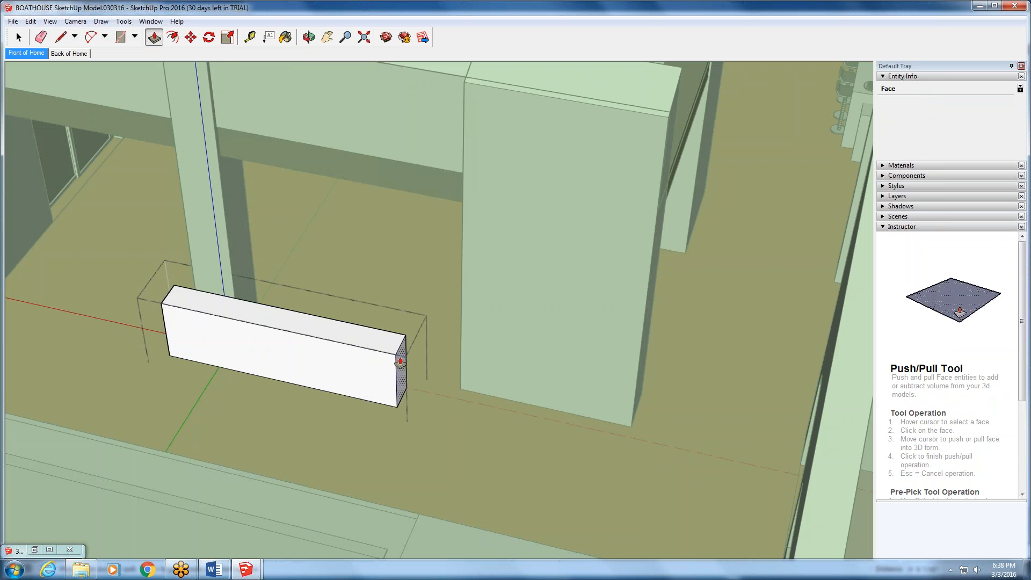
- Draw lines from the long block's bottom end corner to the outer wall and back, closing a narrow strip face on the floor
{"action": "left_click", "coordinate": [60, 37]}
{"action": "mouse_move", "coordinate": [209, 403]}
{"action": "middle_mouse_down"}
{"action": "mouse_move", "coordinate": [217, 343]}
{"action": "mouse_move", "coordinate": [166, 394]}
{"action": "mouse_move", "coordinate": [134, 397]}
{"action": "middle_mouse_up"}
{"action": "scroll", "coordinate": [220, 345], "scroll_direction": "down", "scroll_amount": 5}
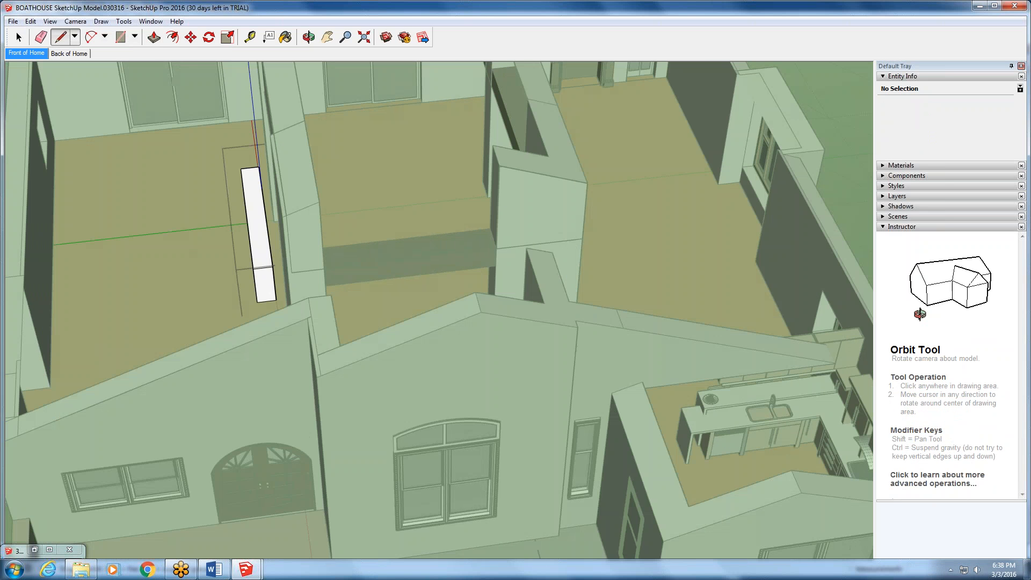
{"action": "scroll", "coordinate": [150, 281], "scroll_direction": "up", "scroll_amount": 6}
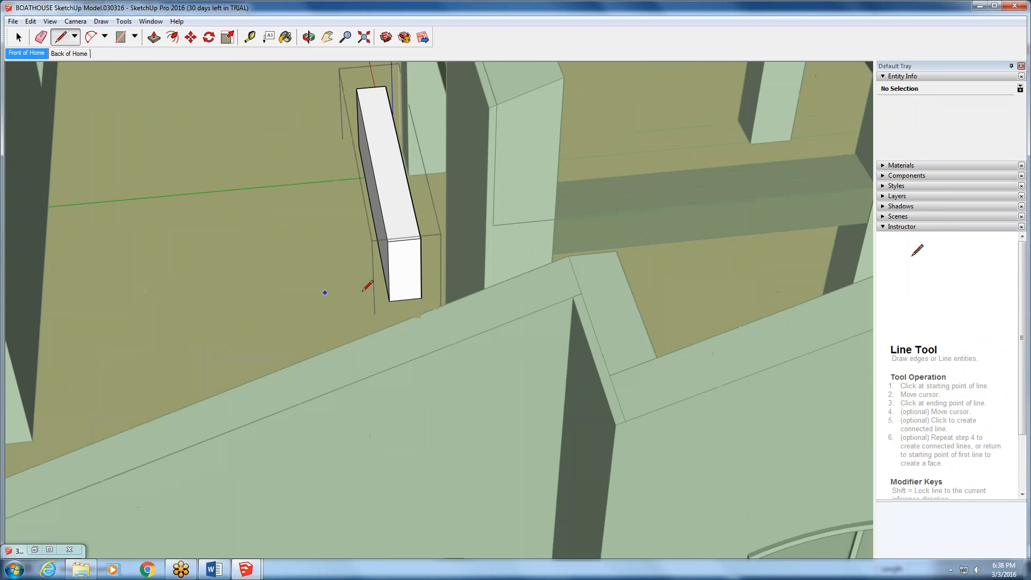
{"action": "scroll", "coordinate": [363, 291], "scroll_direction": "down", "scroll_amount": 1}
{"action": "left_click", "coordinate": [383, 300]}
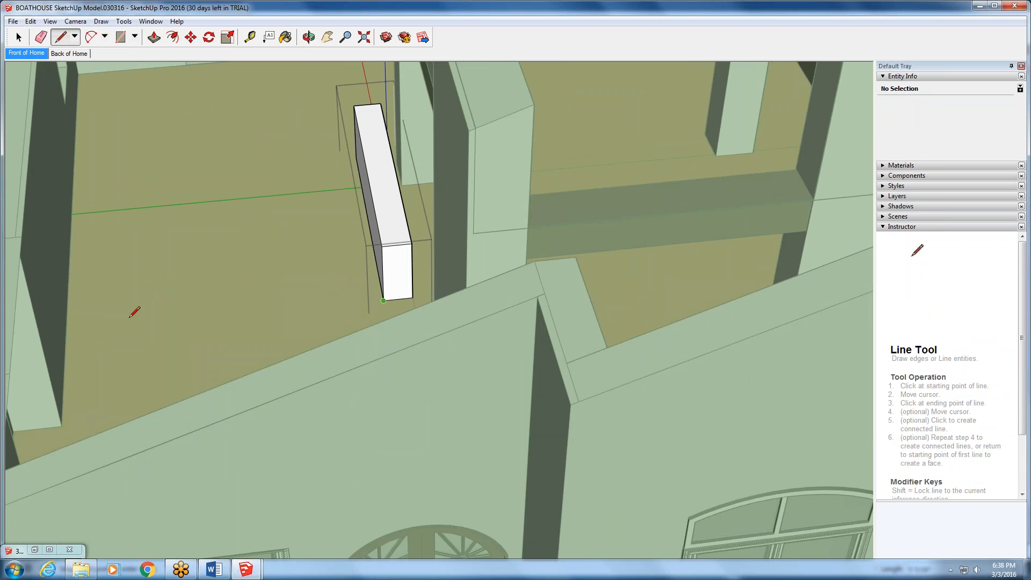
{"action": "left_click", "coordinate": [65, 333]}
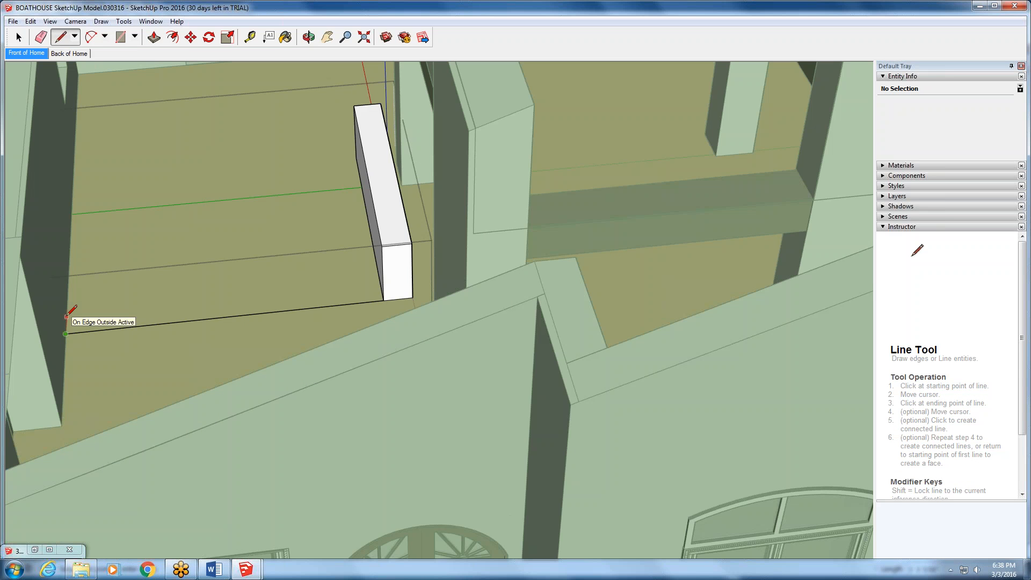
{"action": "left_click", "coordinate": [67, 316]}
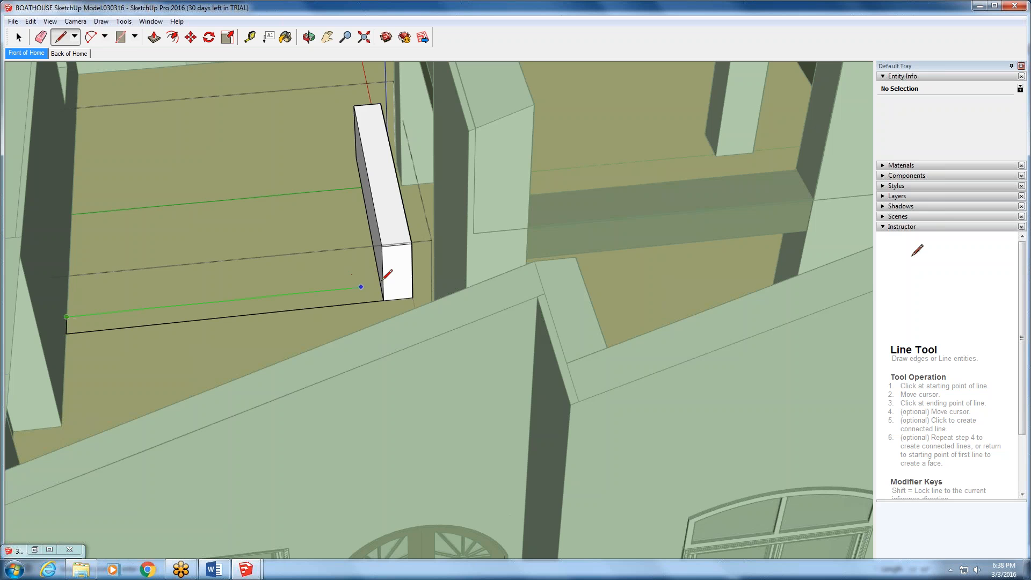
{"action": "left_click", "coordinate": [380, 285]}
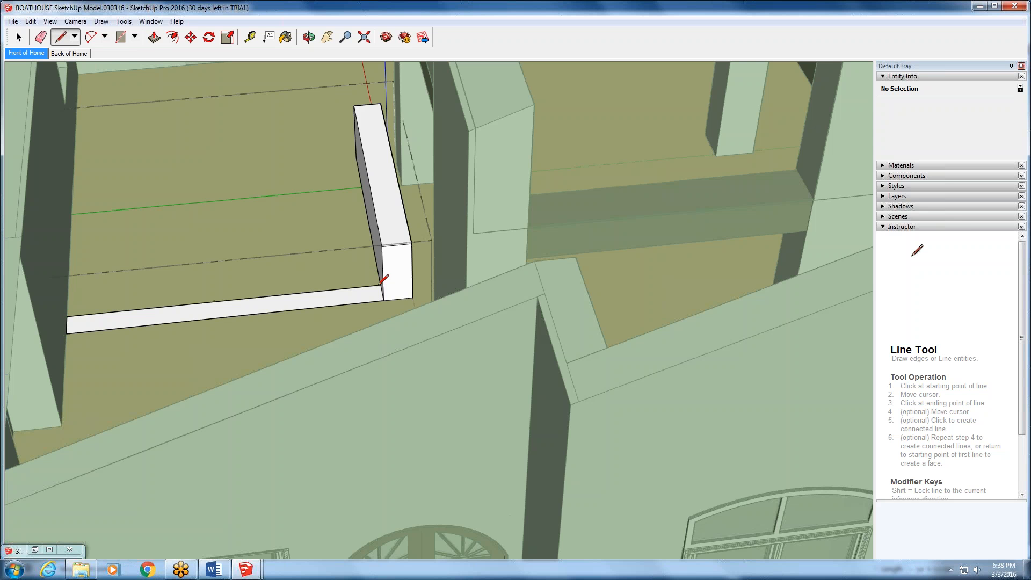
- Push/Pull the narrow floor strip up flush with the long block's top to form an L-shaped half wall, and close the group
{"action": "key", "text": "p"}
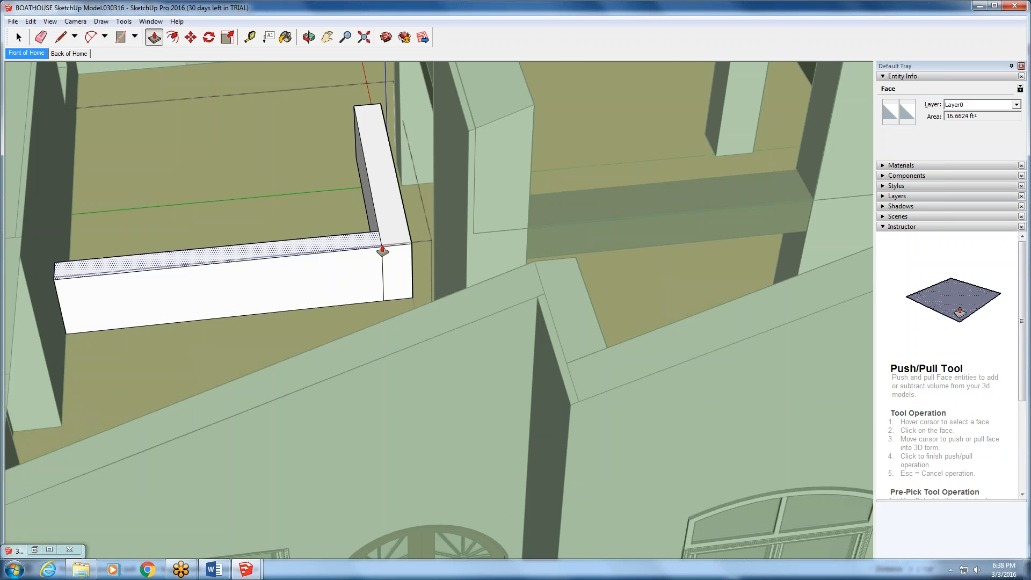
{"action": "left_click", "coordinate": [382, 248]}
{"action": "scroll", "coordinate": [432, 336], "scroll_direction": "down", "scroll_amount": 2}
{"action": "scroll", "coordinate": [435, 336], "scroll_direction": "down", "scroll_amount": 1}
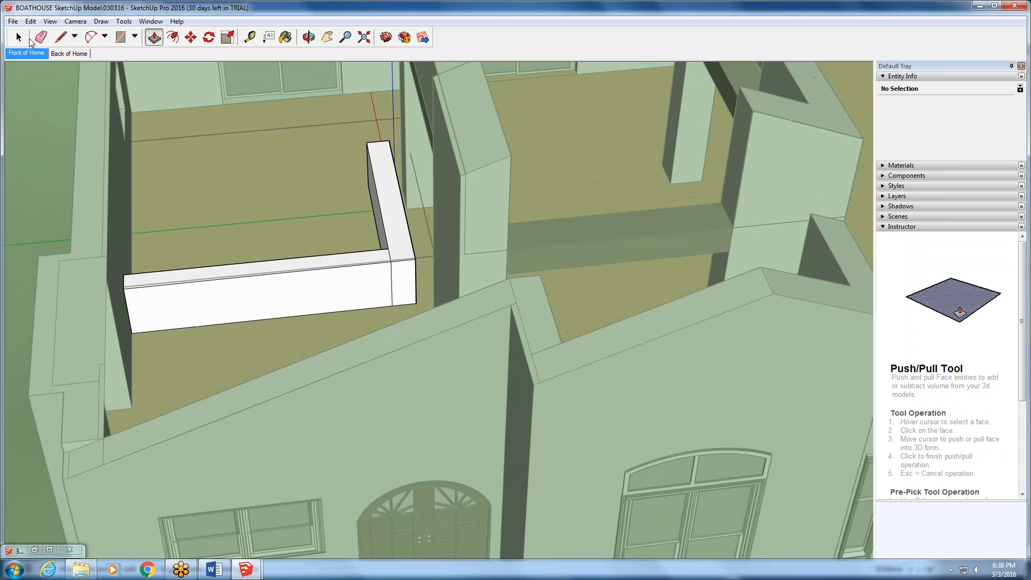
{"action": "left_click", "coordinate": [18, 36]}
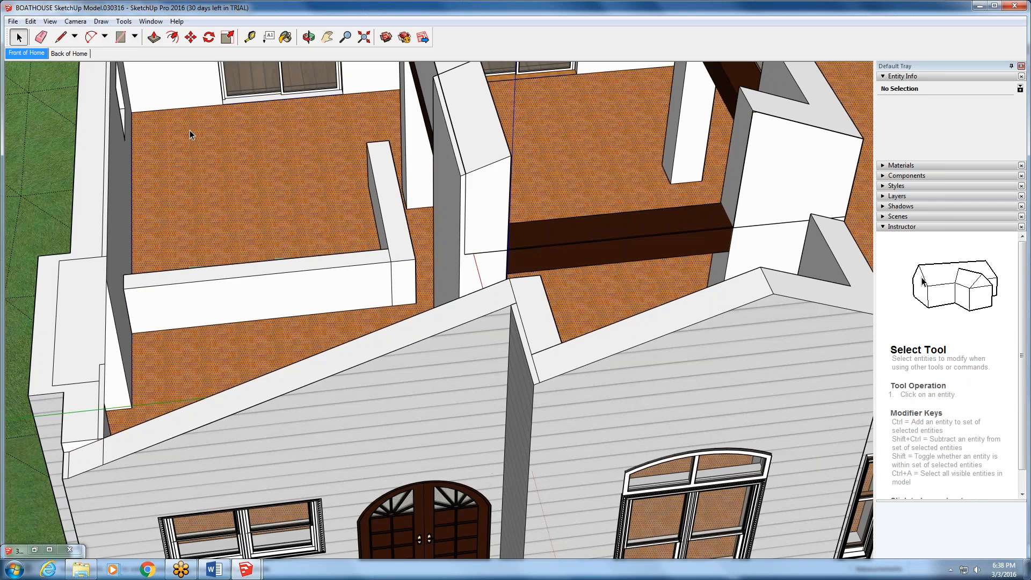
{"action": "triple_click", "coordinate": [189, 130]}
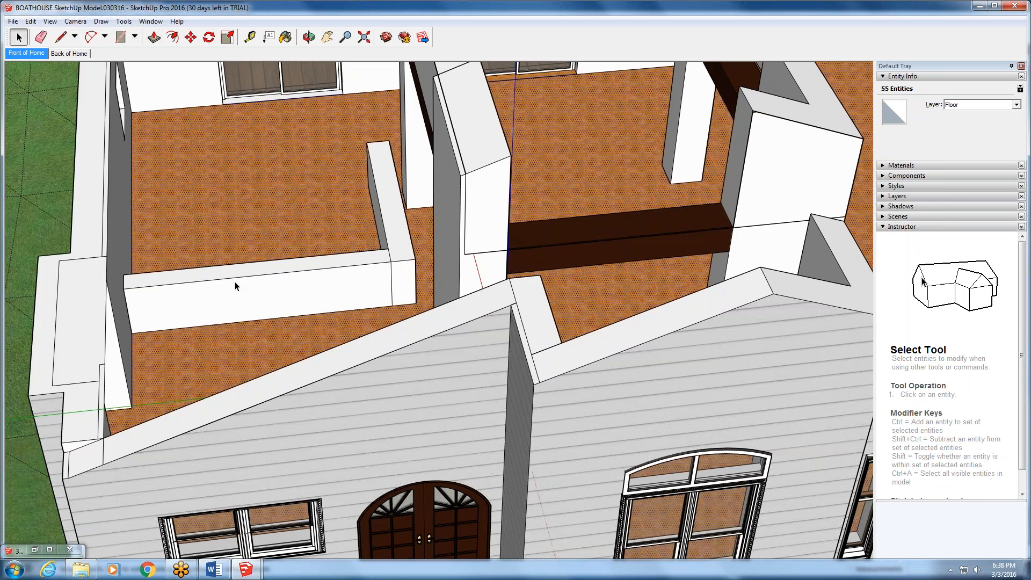
- Try to move the L-shaped wall group across the room and out of the house onto the lawn
{"action": "middle_click_drag", "start_coordinate": [234, 280], "coordinate": [323, 269]}
{"action": "left_click", "coordinate": [356, 285]}
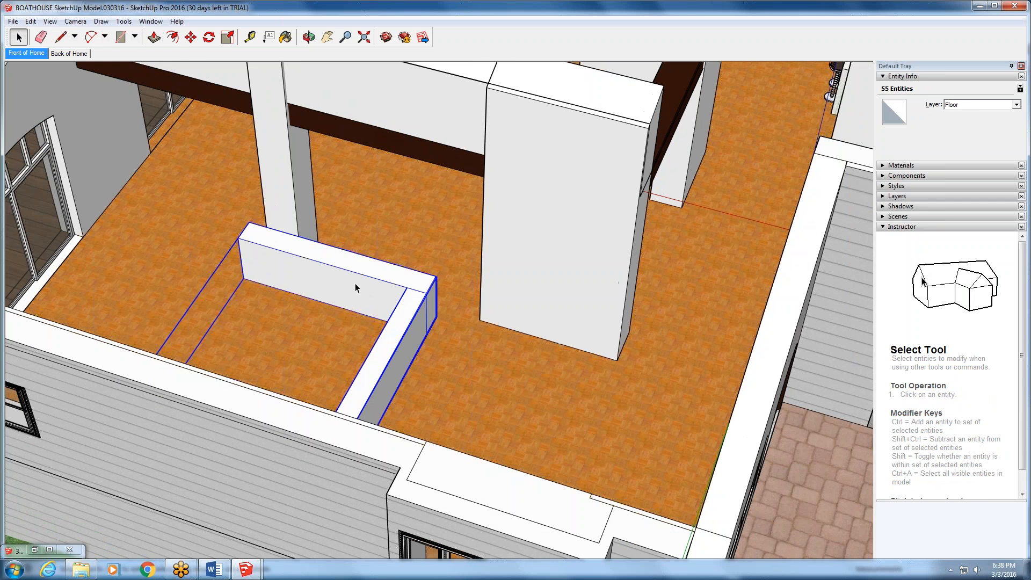
{"action": "left_click", "coordinate": [190, 36]}
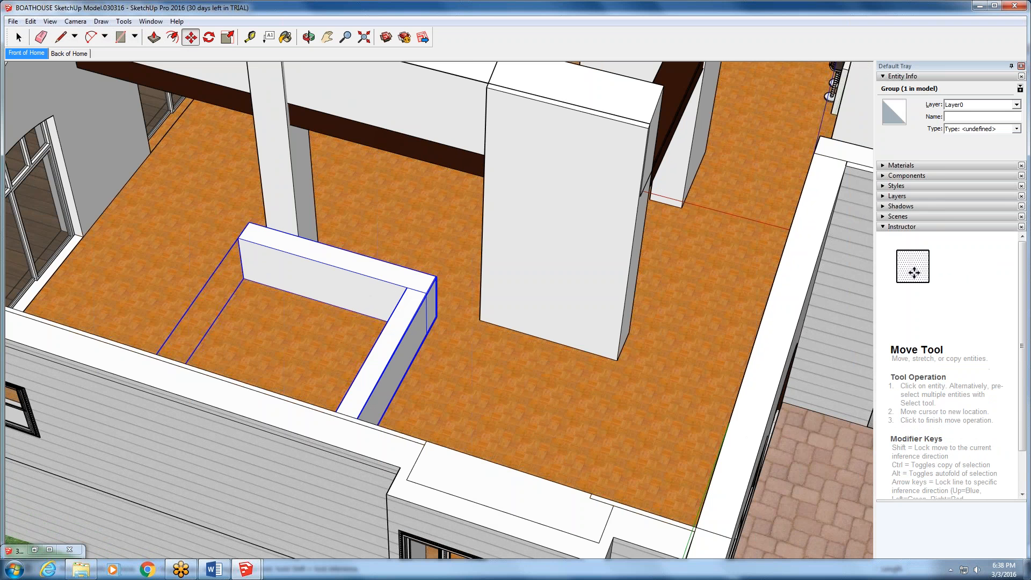
{"action": "left_click", "coordinate": [338, 292]}
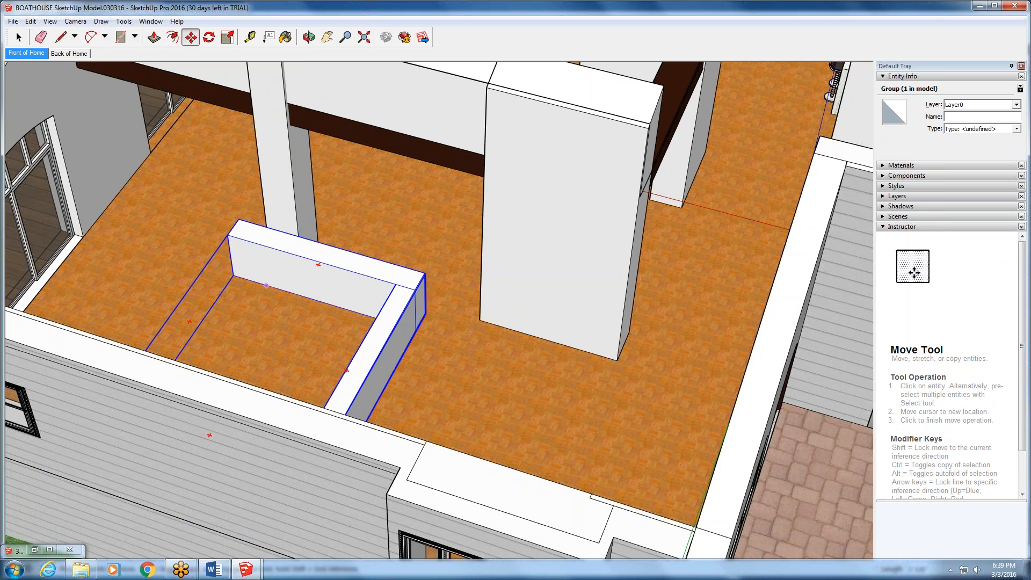
{"action": "middle_click_drag", "start_coordinate": [272, 417], "coordinate": [280, 279]}
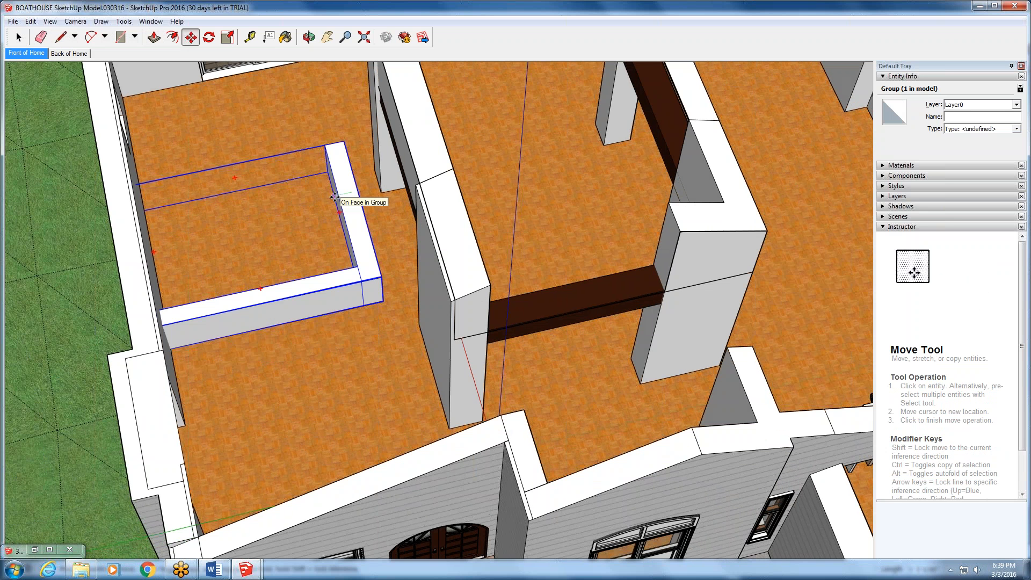
{"action": "scroll", "coordinate": [334, 197], "scroll_direction": "down", "scroll_amount": 8}
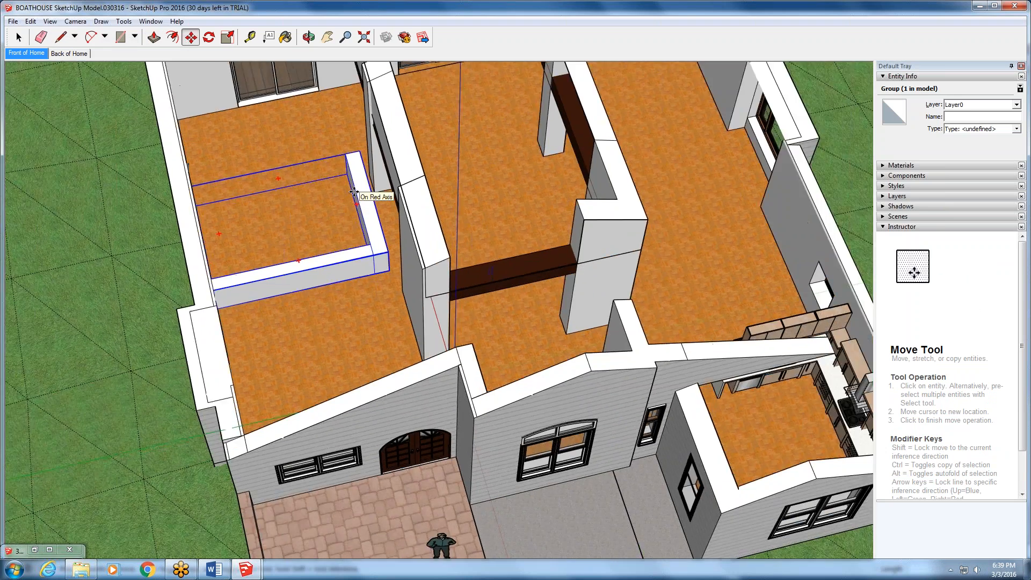
{"action": "scroll", "coordinate": [354, 192], "scroll_direction": "down", "scroll_amount": 2}
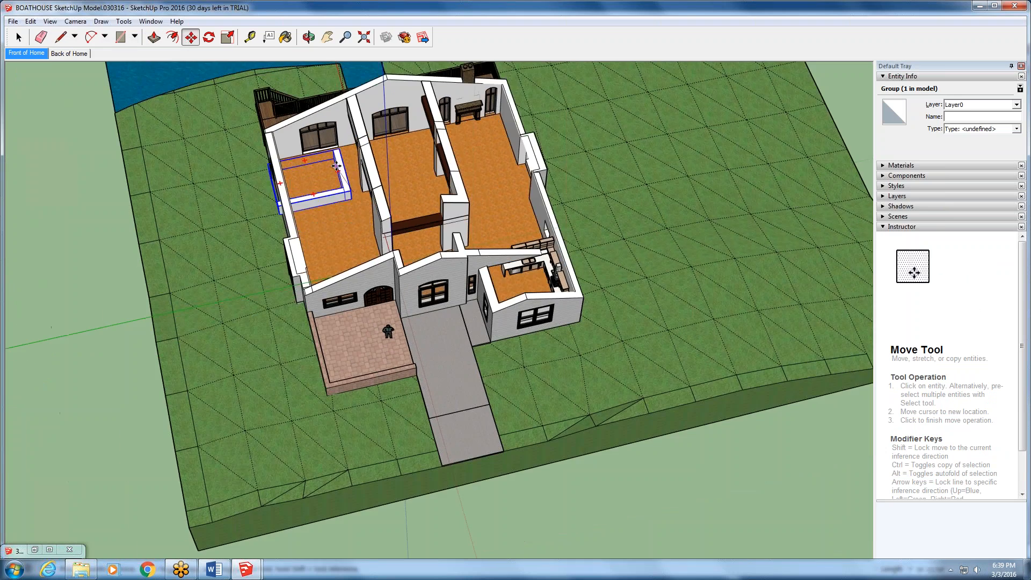
{"action": "scroll", "coordinate": [336, 166], "scroll_direction": "up", "scroll_amount": 5}
{"action": "scroll", "coordinate": [336, 165], "scroll_direction": "up", "scroll_amount": 3}
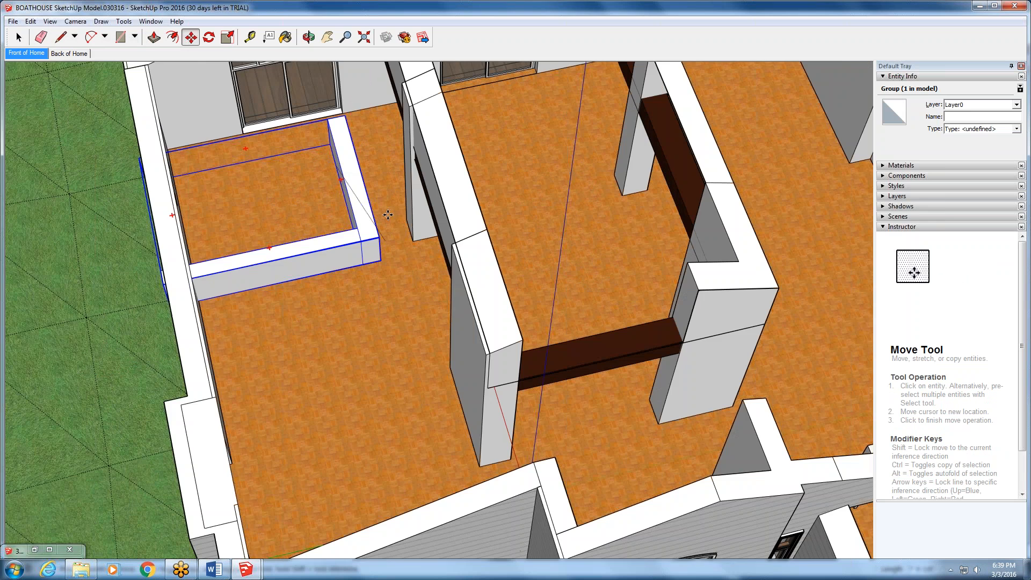
{"action": "scroll", "coordinate": [386, 214], "scroll_direction": "down", "scroll_amount": 1}
{"action": "scroll", "coordinate": [386, 214], "scroll_direction": "down", "scroll_amount": 1}
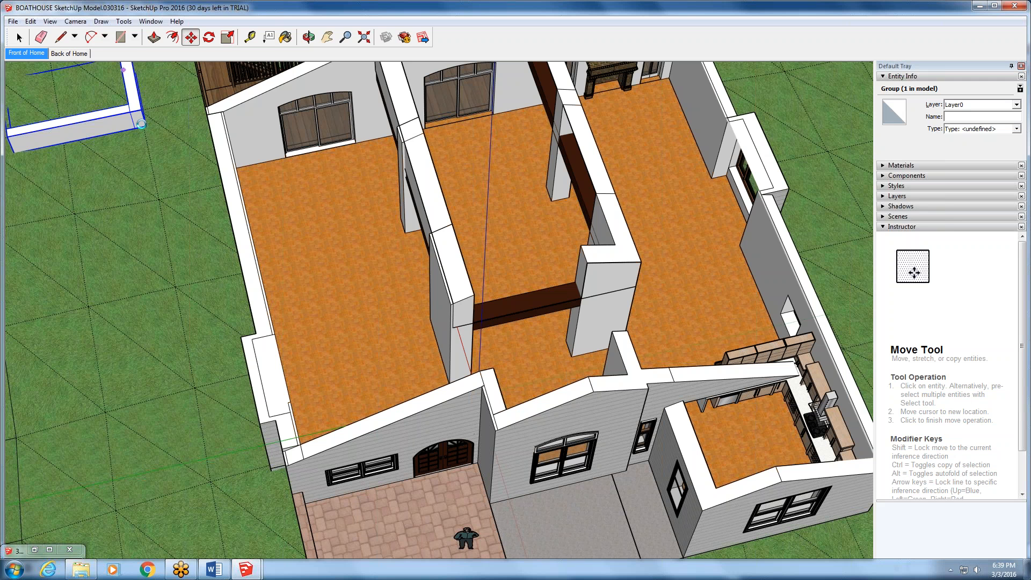
{"action": "left_click", "coordinate": [141, 124]}
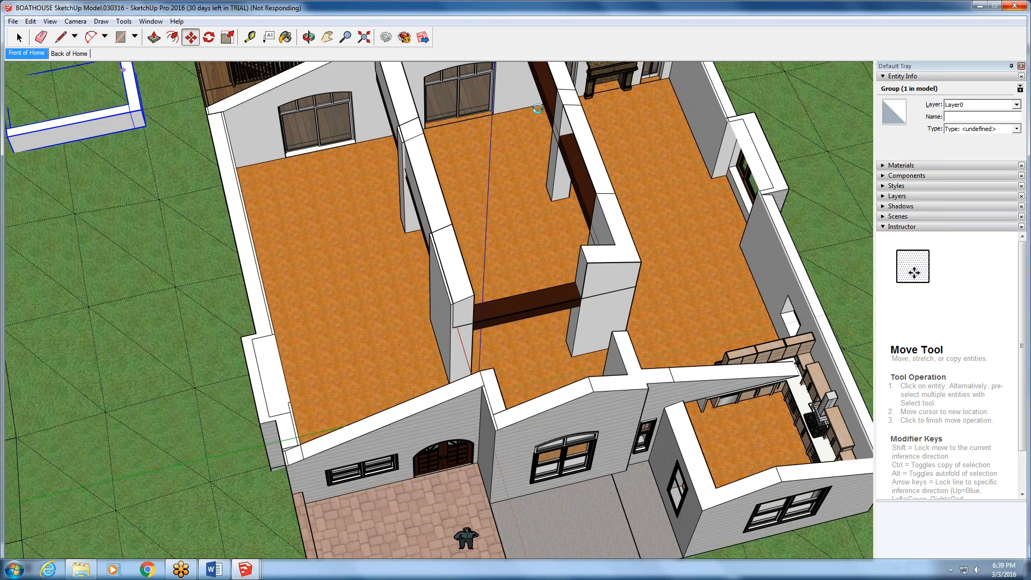
{"action": "key", "text": "space"}
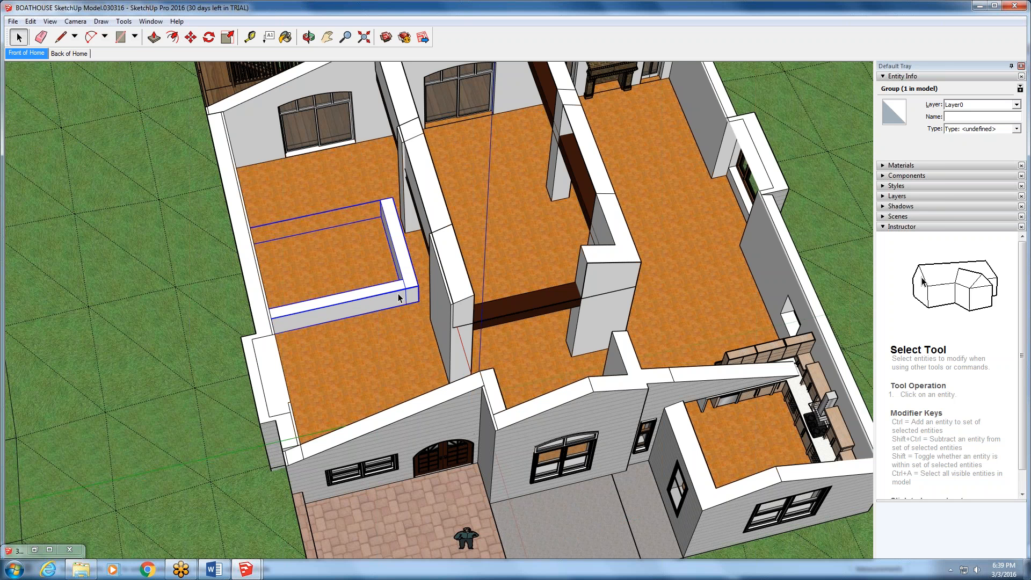
- Select the wood floor face and review the operations available for it
{"action": "left_click", "coordinate": [367, 183]}
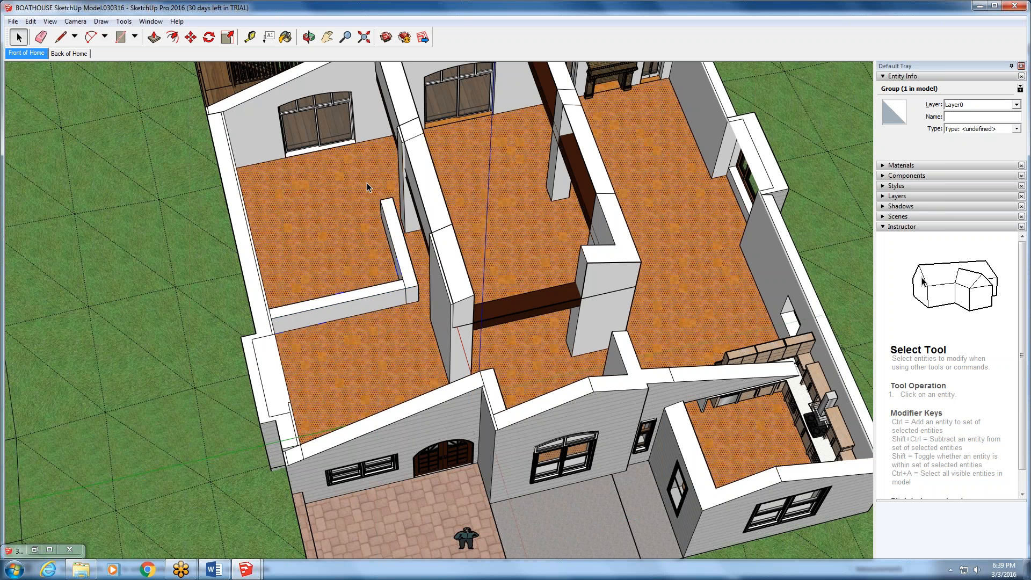
{"action": "right_click", "coordinate": [368, 181]}
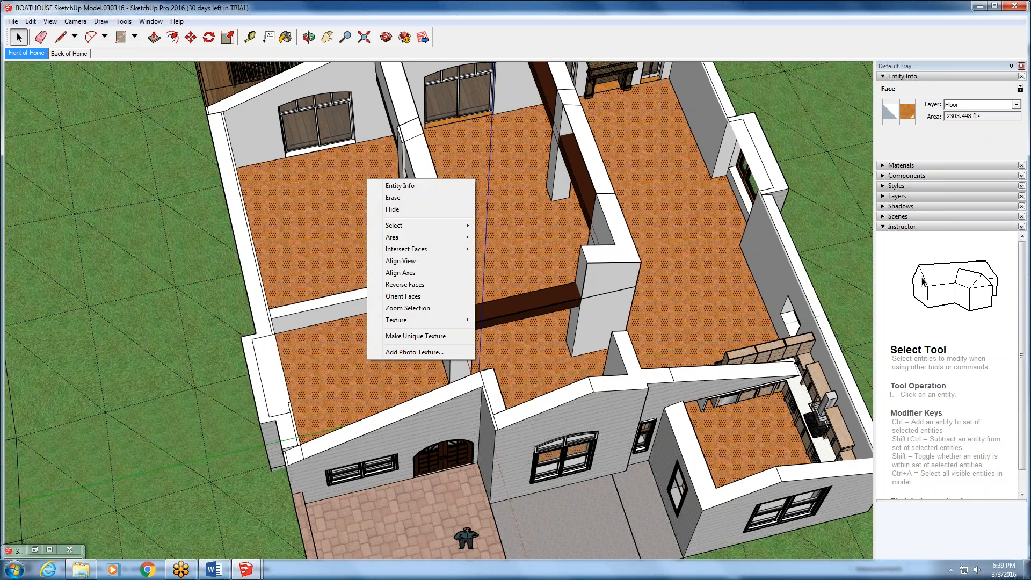
{"action": "left_click", "coordinate": [401, 214]}
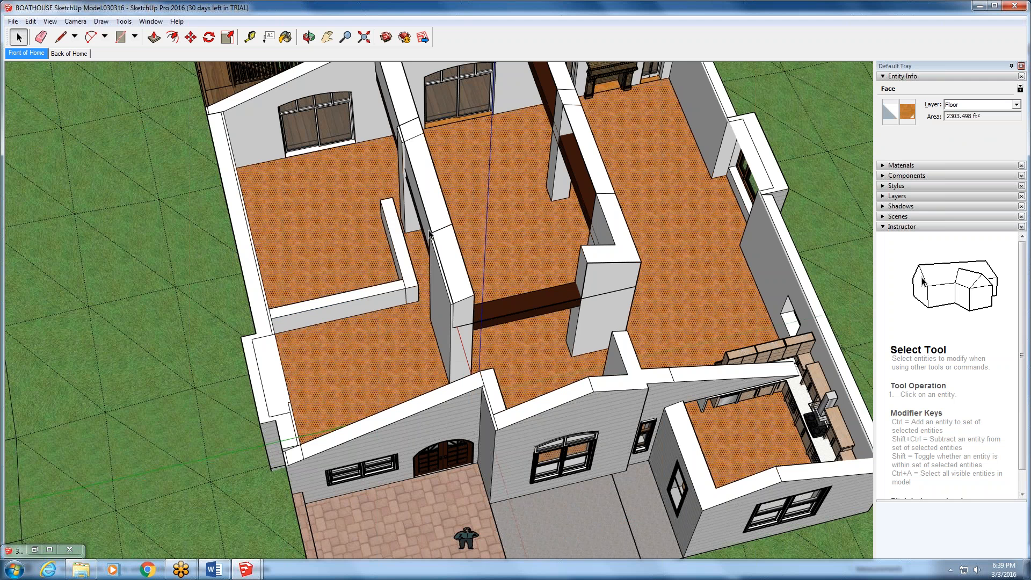
- Open the L-shaped wall group for editing and close it again without changing its geometry
{"action": "double_click", "coordinate": [388, 294]}
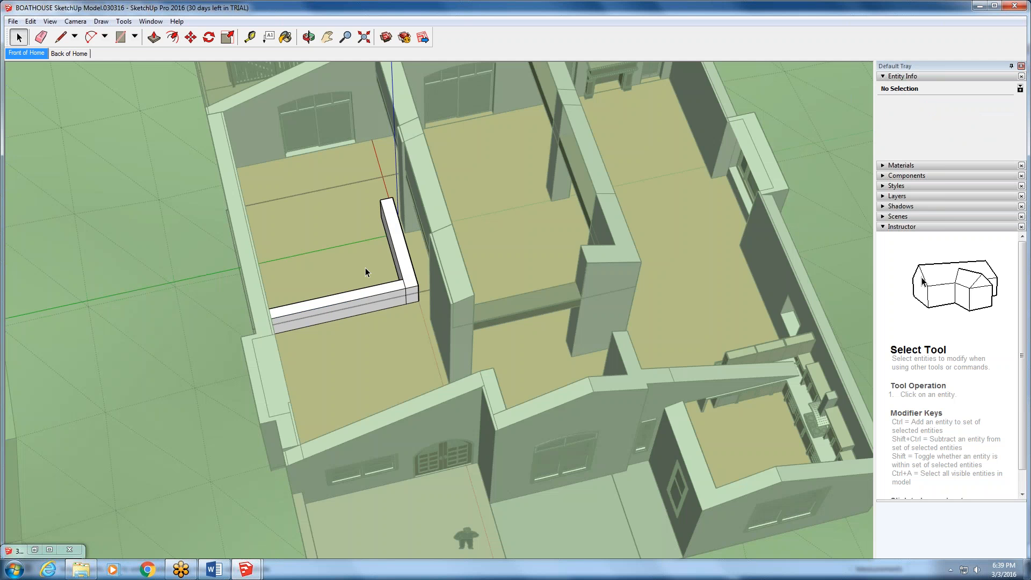
{"action": "left_click", "coordinate": [216, 251]}
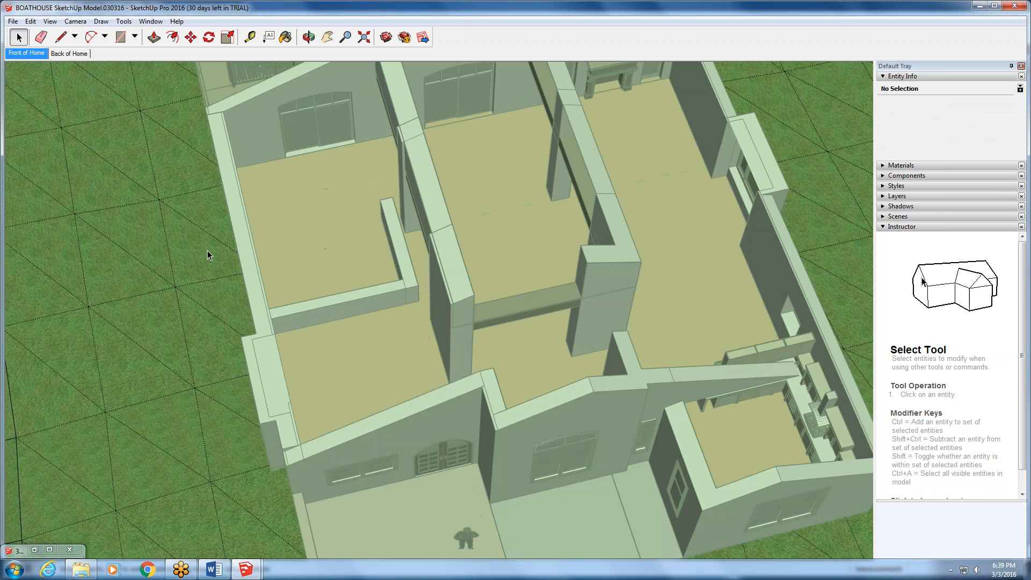
{"action": "key", "text": "Escape"}
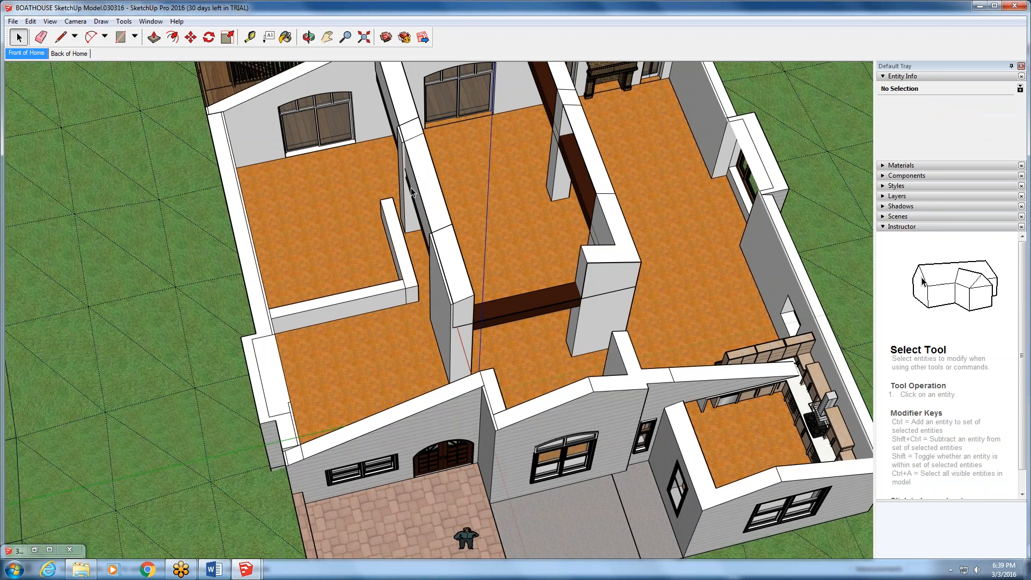
- Move the ECO KITCHEN #2 component out of its room beyond the house's outer wall, and undo the move
{"action": "left_click", "coordinate": [788, 356]}
{"action": "scroll", "coordinate": [768, 333], "scroll_direction": "down", "scroll_amount": 5}
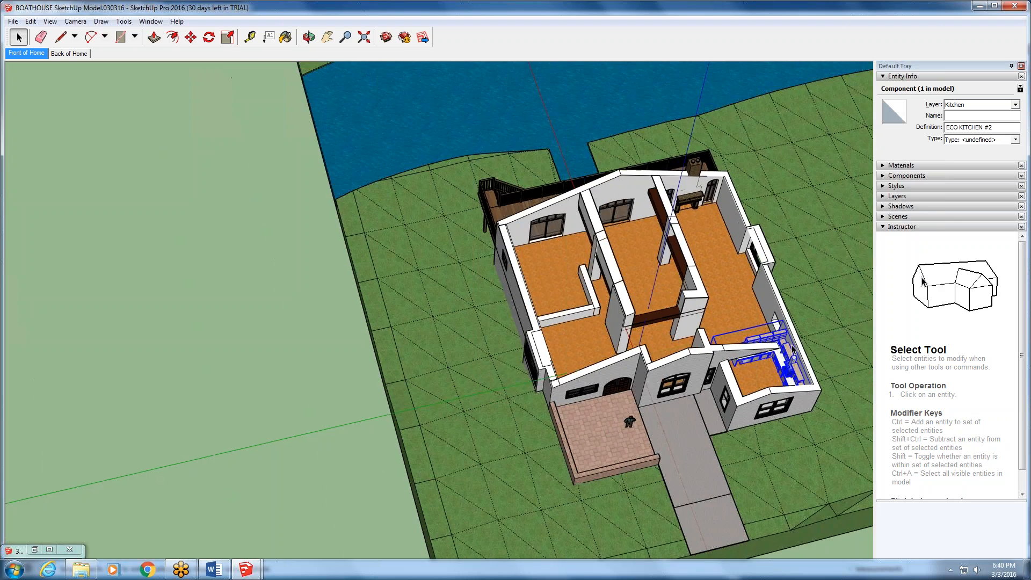
{"action": "scroll", "coordinate": [840, 371], "scroll_direction": "up", "scroll_amount": 4}
{"action": "scroll", "coordinate": [842, 370], "scroll_direction": "up", "scroll_amount": 3}
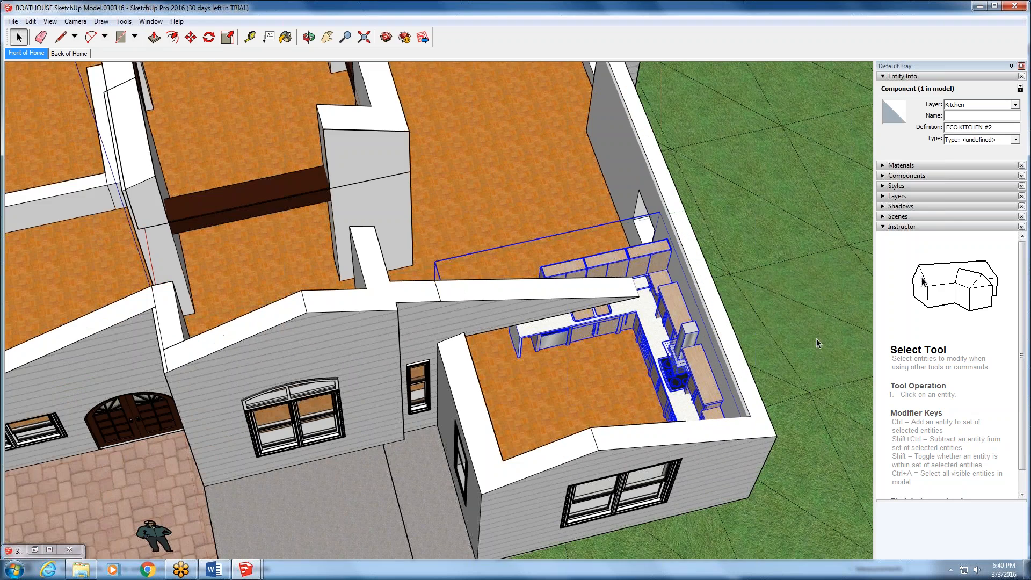
{"action": "key", "text": "m"}
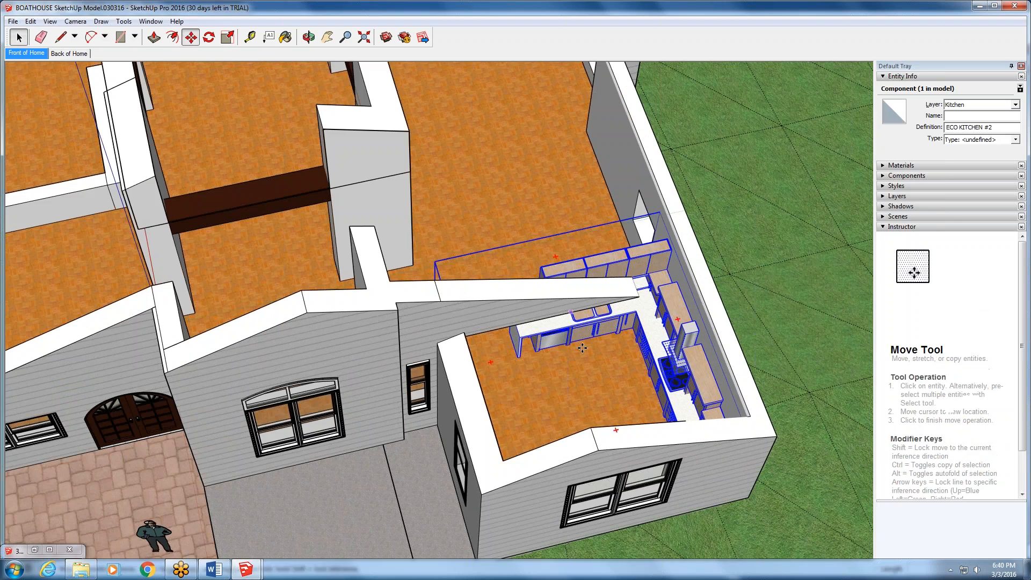
{"action": "left_click", "coordinate": [566, 353]}
{"action": "scroll", "coordinate": [769, 177], "scroll_direction": "down", "scroll_amount": 3}
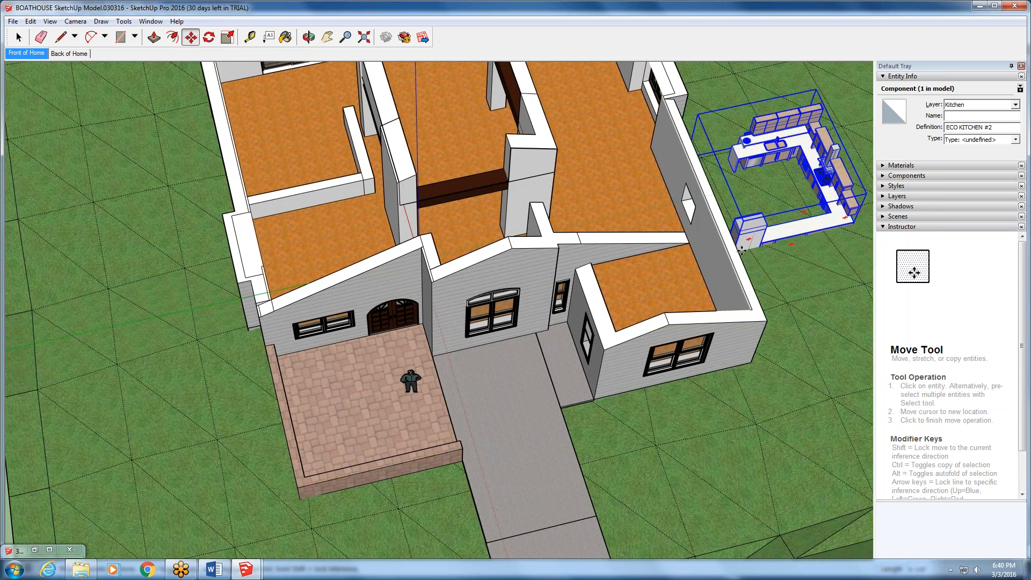
{"action": "left_click_drag", "start_coordinate": [860, 206], "coordinate": [710, 303]}
{"action": "scroll", "coordinate": [710, 303], "scroll_direction": "up", "scroll_amount": 3}
{"action": "scroll", "coordinate": [710, 304], "scroll_direction": "up", "scroll_amount": 2}
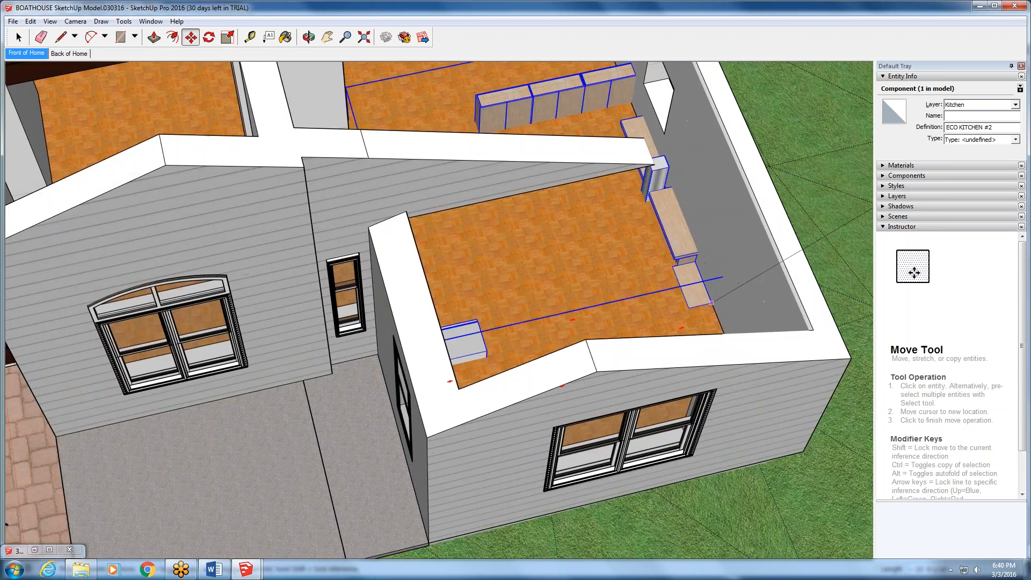
{"action": "middle_click_drag", "start_coordinate": [712, 303], "coordinate": [823, 396]}
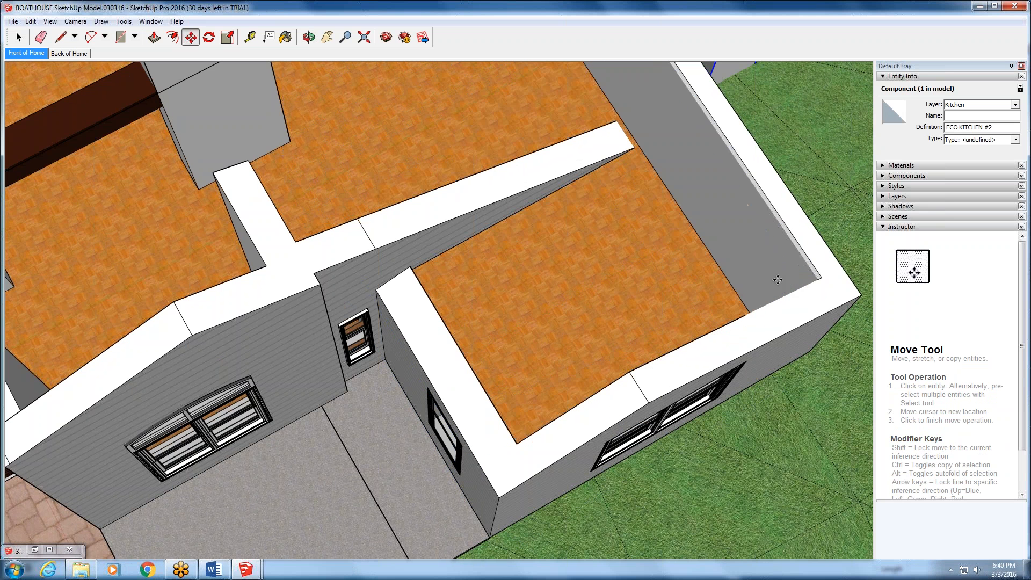
{"action": "left_click", "coordinate": [31, 21]}
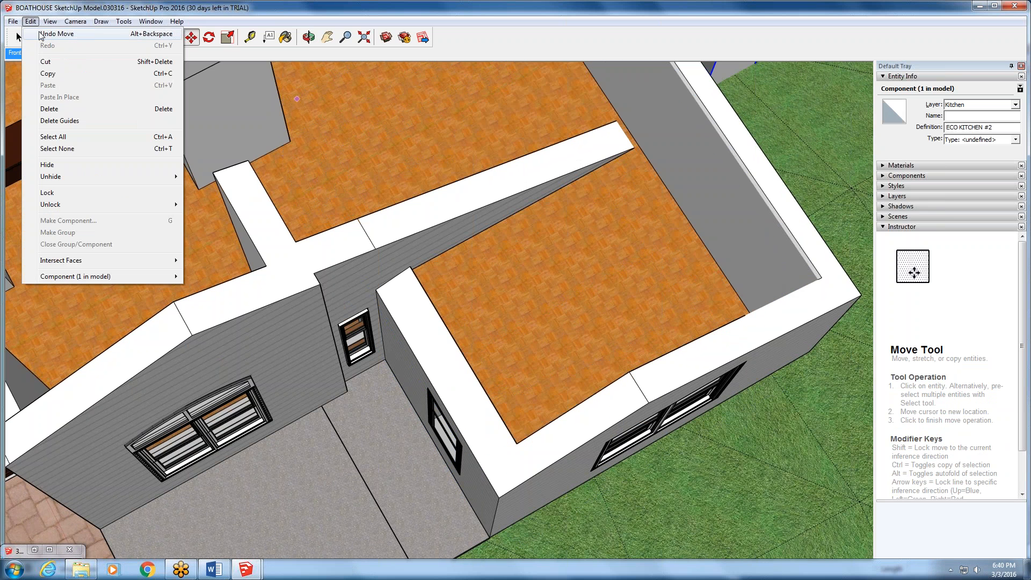
{"action": "left_click", "coordinate": [38, 33]}
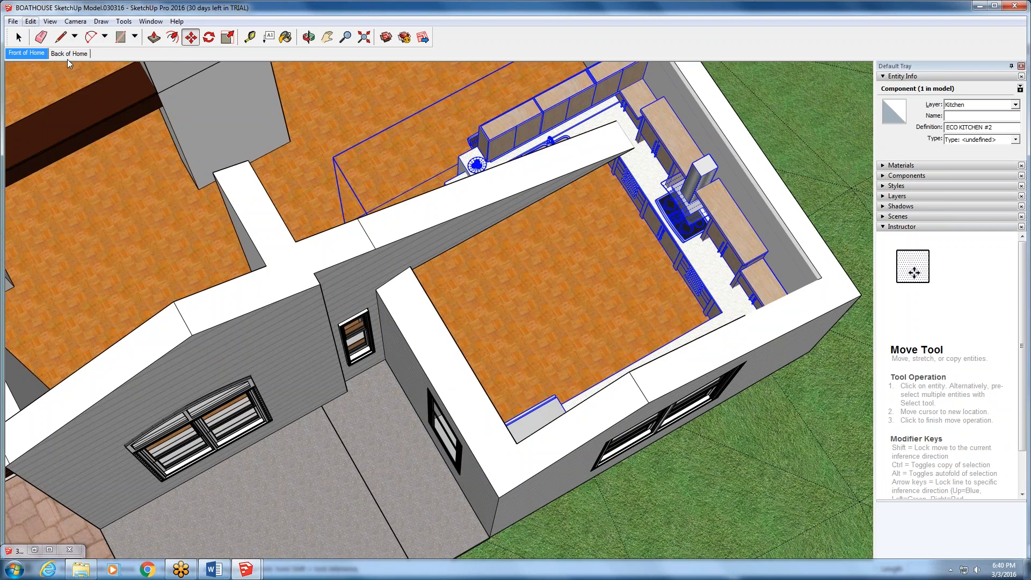
- Convert the L-shaped wall group beside the entry into a component
{"action": "scroll", "coordinate": [646, 146], "scroll_direction": "down", "scroll_amount": 2}
{"action": "scroll", "coordinate": [646, 146], "scroll_direction": "down", "scroll_amount": 1}
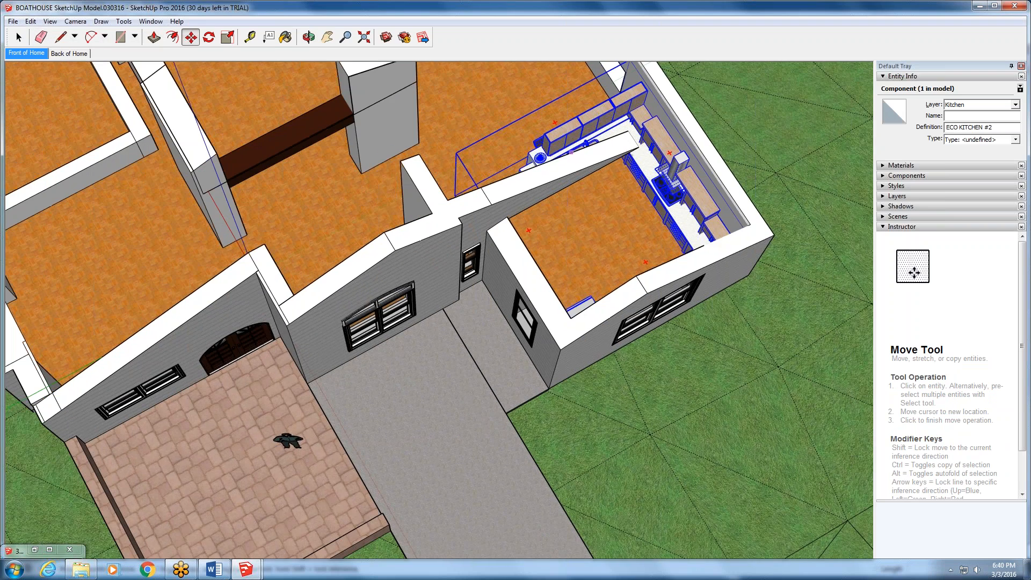
{"action": "left_click", "coordinate": [327, 37]}
{"action": "left_click_drag", "start_coordinate": [328, 134], "coordinate": [481, 310]}
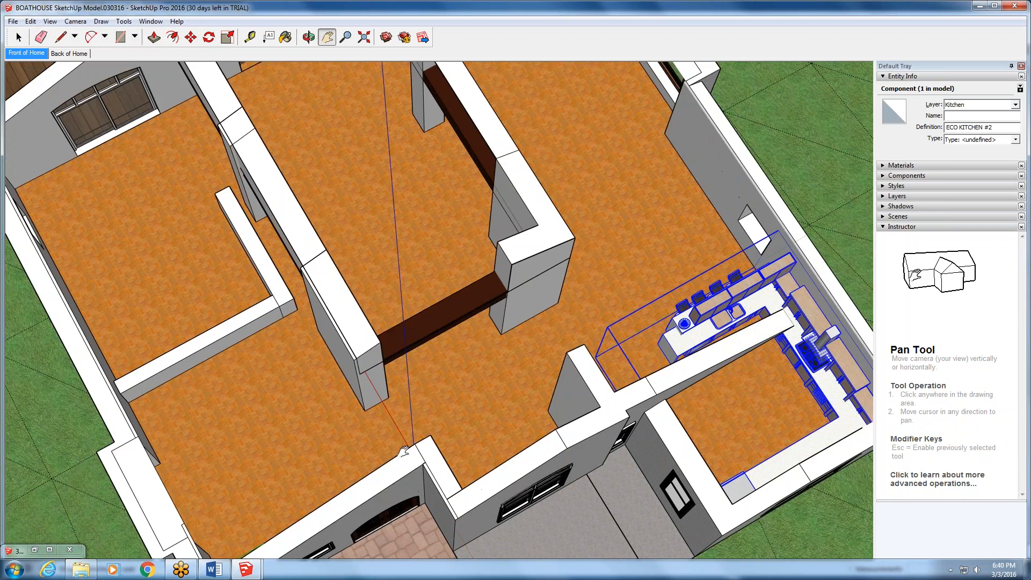
{"action": "middle_click_drag", "start_coordinate": [274, 430], "coordinate": [314, 271]}
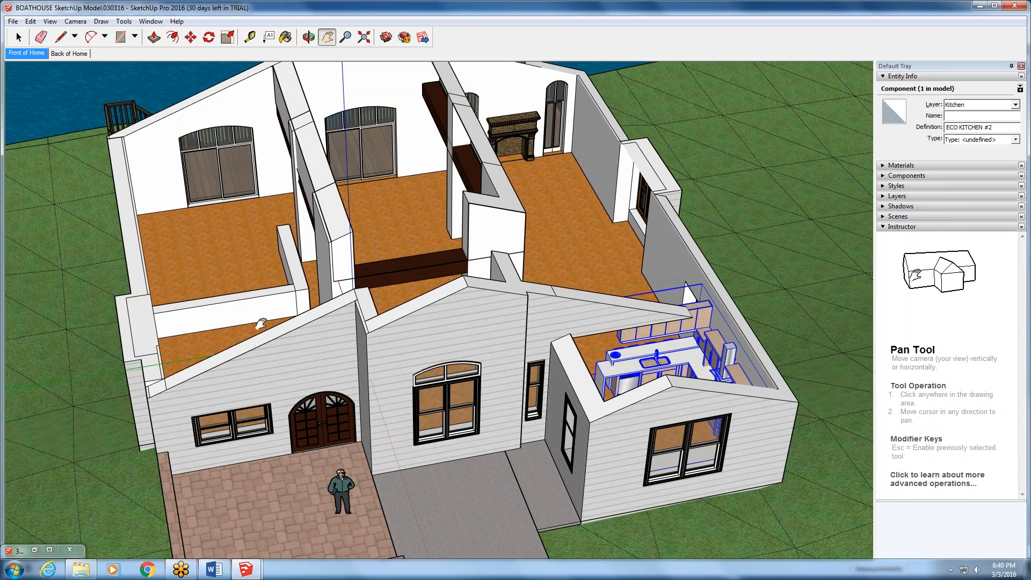
{"action": "key", "text": "space"}
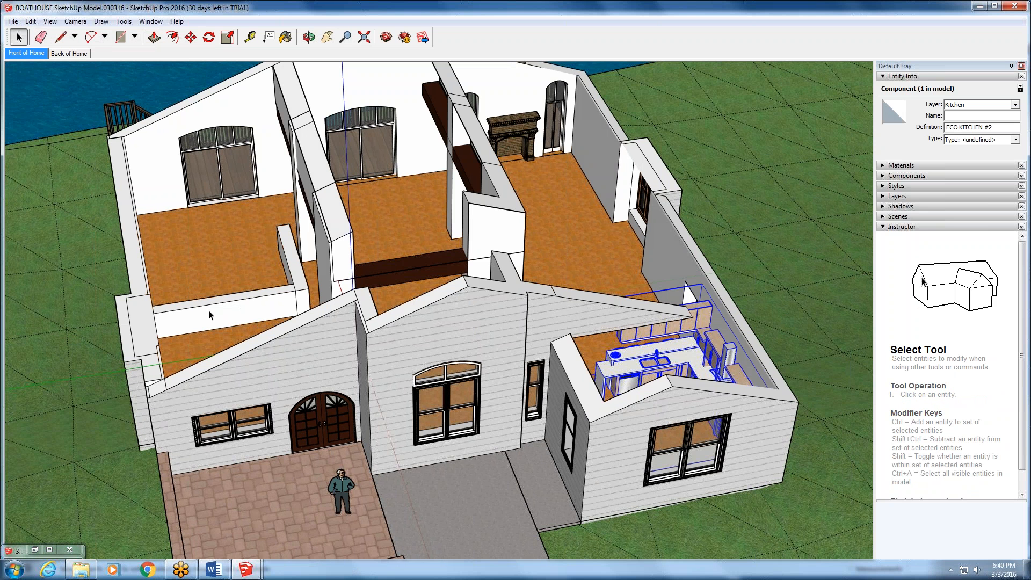
{"action": "left_click", "coordinate": [210, 315]}
{"action": "right_click", "coordinate": [210, 315]}
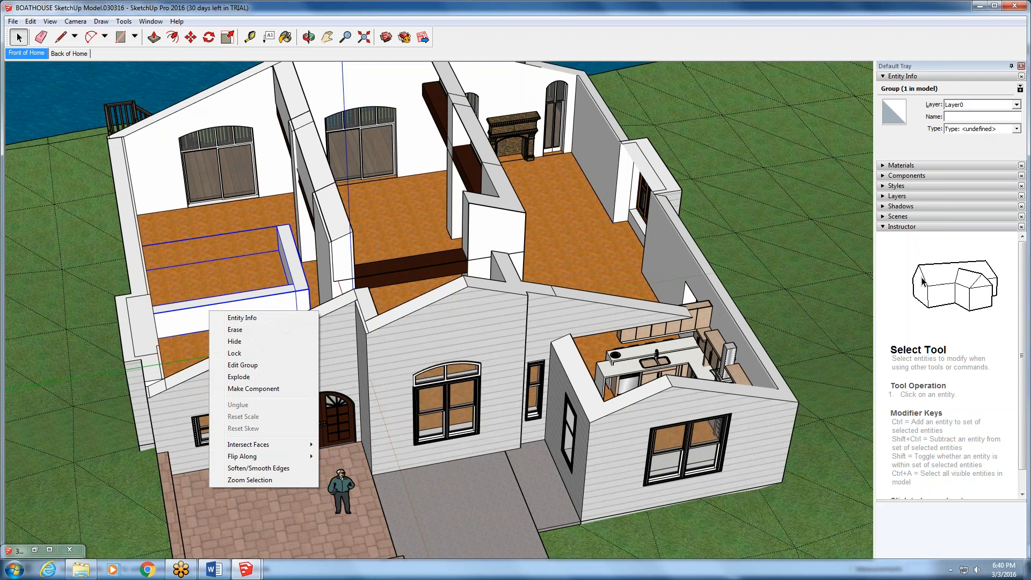
{"action": "left_click", "coordinate": [243, 378]}
{"action": "left_click", "coordinate": [243, 310]}
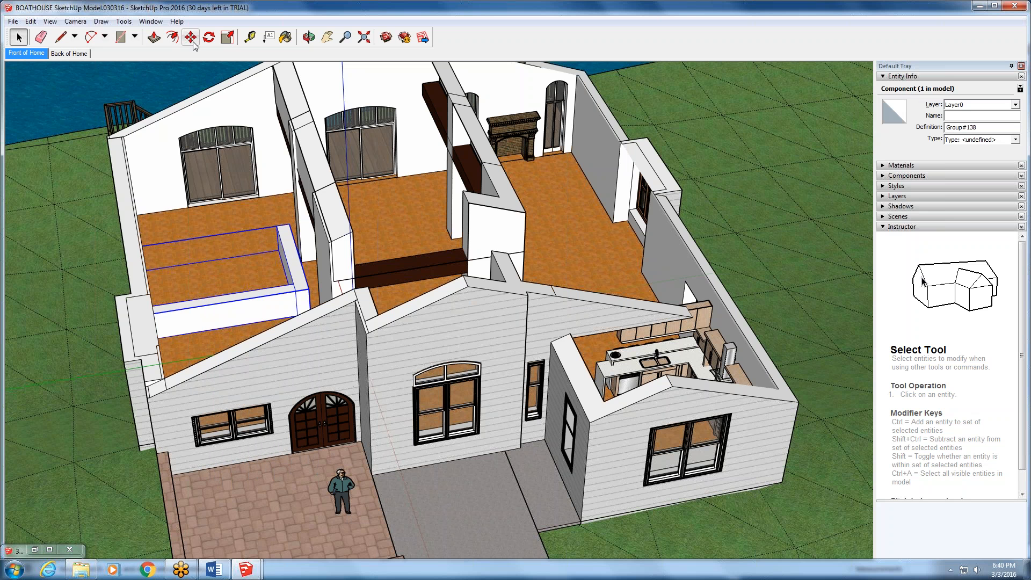
- Copy the L-shaped wall component and paste a second instance deeper in the same room, behind the original
{"action": "left_click", "coordinate": [35, 24]}
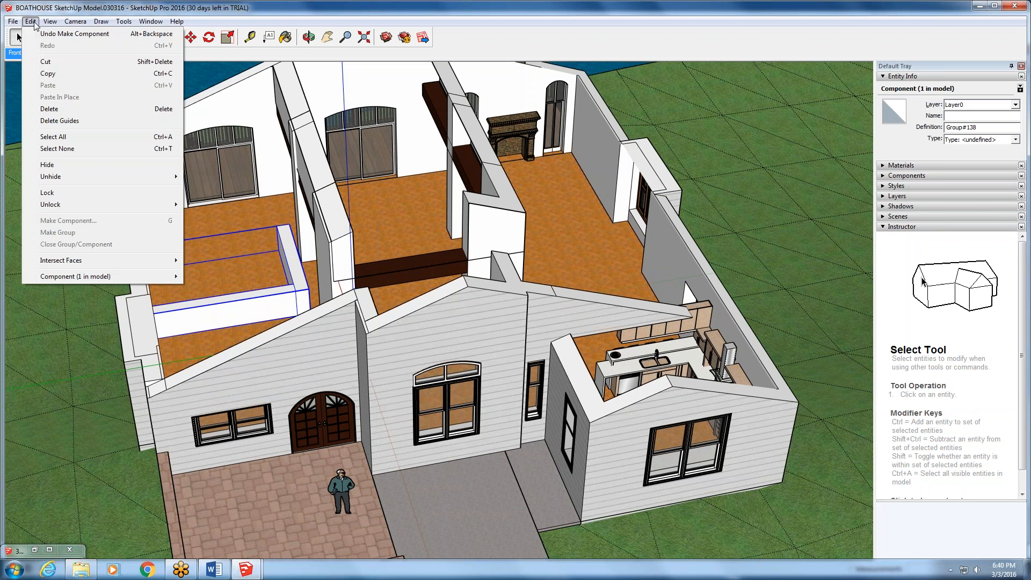
{"action": "left_click", "coordinate": [48, 75]}
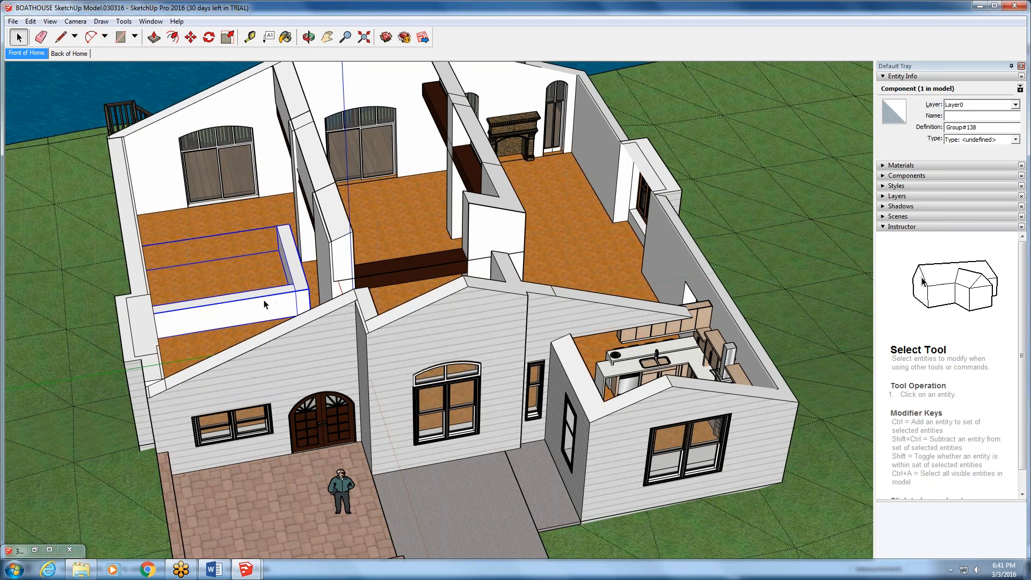
{"action": "left_click", "coordinate": [333, 284]}
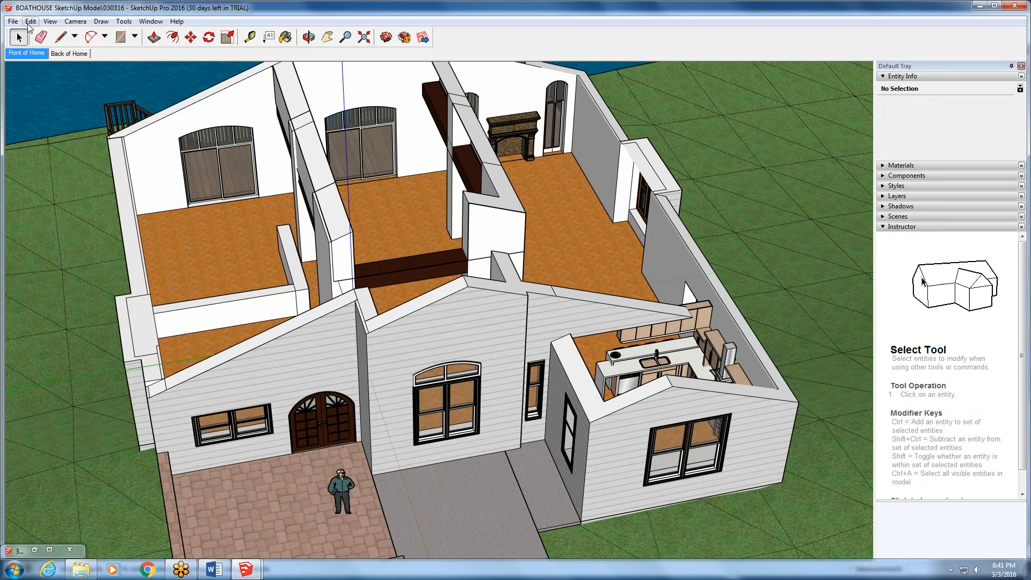
{"action": "left_click", "coordinate": [30, 22]}
{"action": "left_click", "coordinate": [59, 85]}
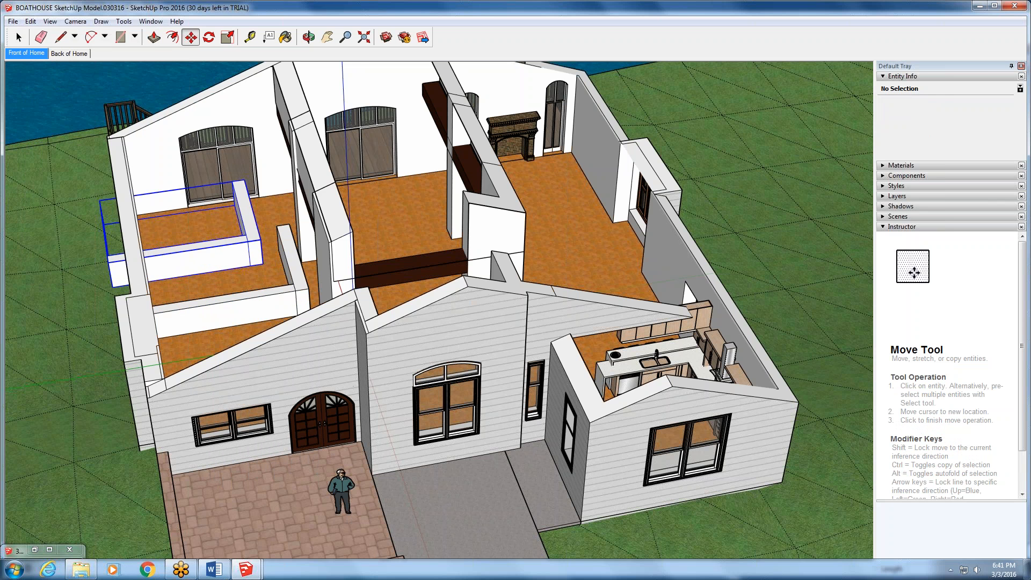
{"action": "left_click", "coordinate": [236, 226]}
- Open the original L-shaped wall component for editing and push the front end face of its short leg back with Push/Pull
{"action": "scroll", "coordinate": [235, 225], "scroll_direction": "up", "scroll_amount": 3}
{"action": "scroll", "coordinate": [235, 225], "scroll_direction": "up", "scroll_amount": 3}
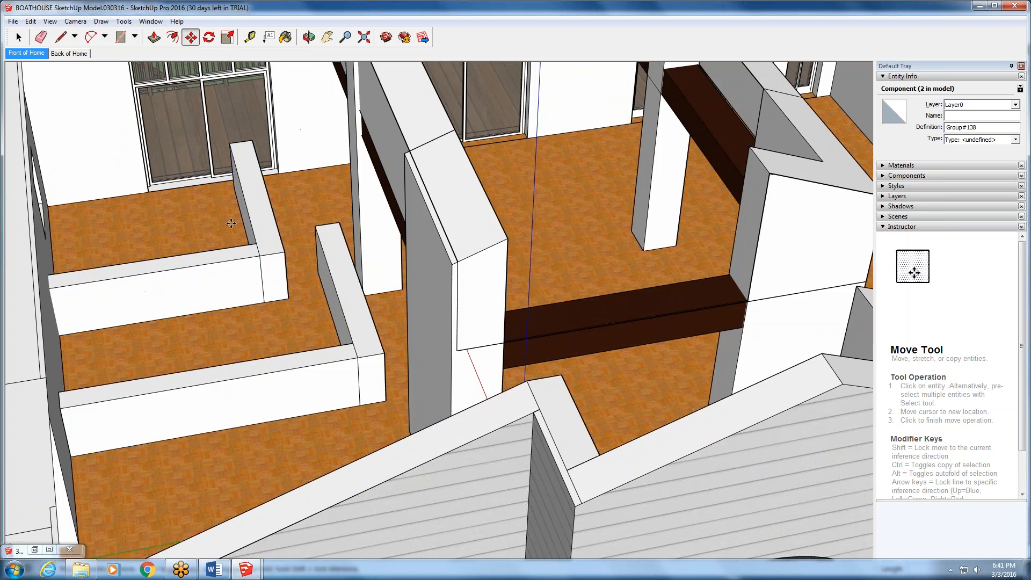
{"action": "key", "text": "space"}
{"action": "double_click", "coordinate": [342, 364]}
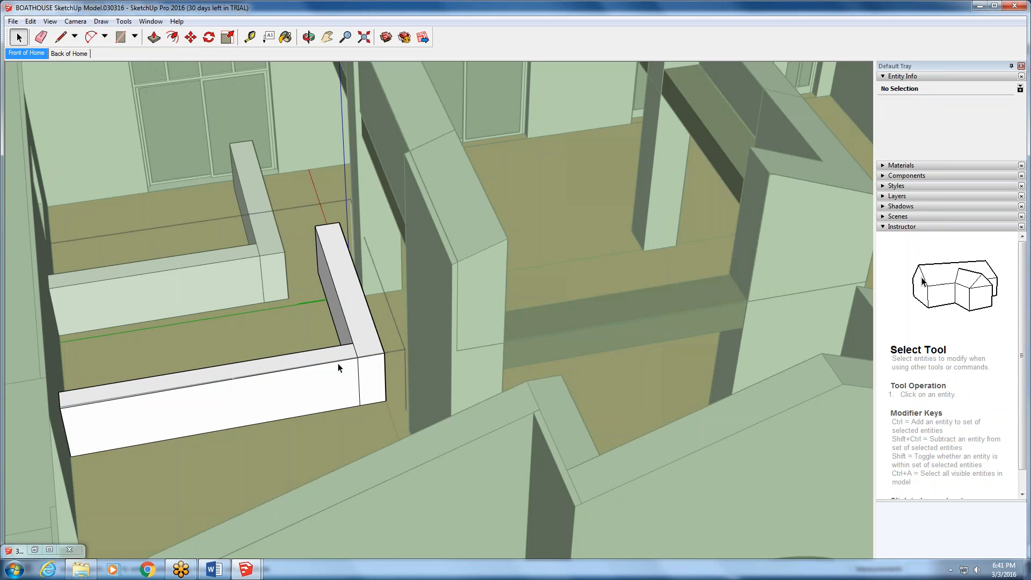
{"action": "left_click", "coordinate": [363, 376]}
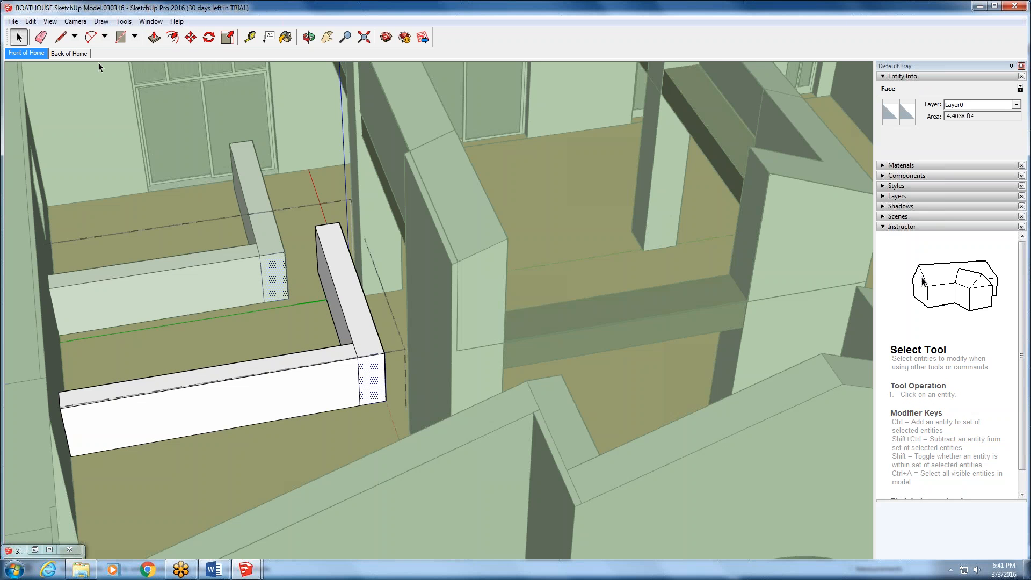
{"action": "left_click", "coordinate": [154, 38]}
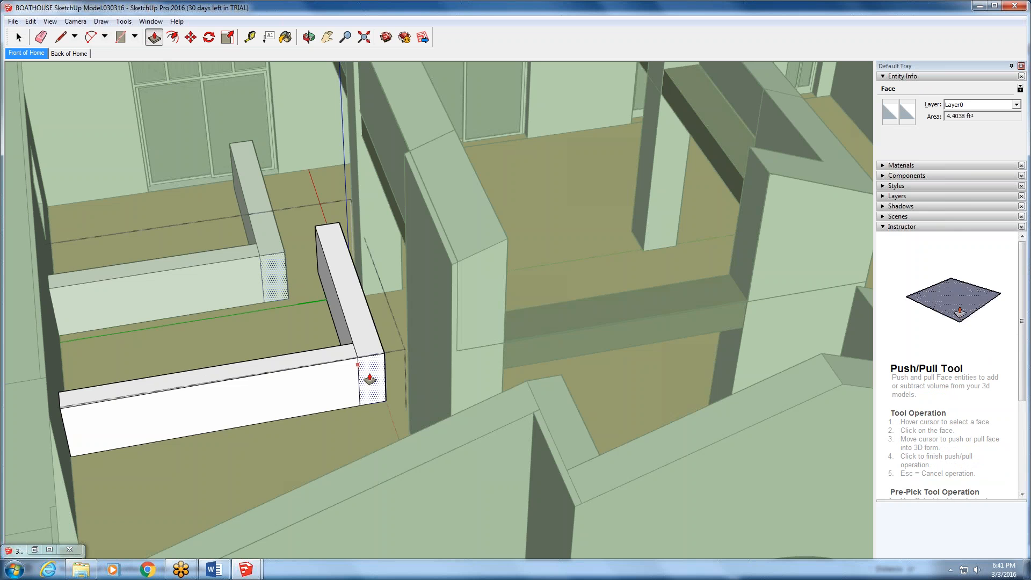
{"action": "left_click_drag", "start_coordinate": [369, 379], "coordinate": [370, 321]}
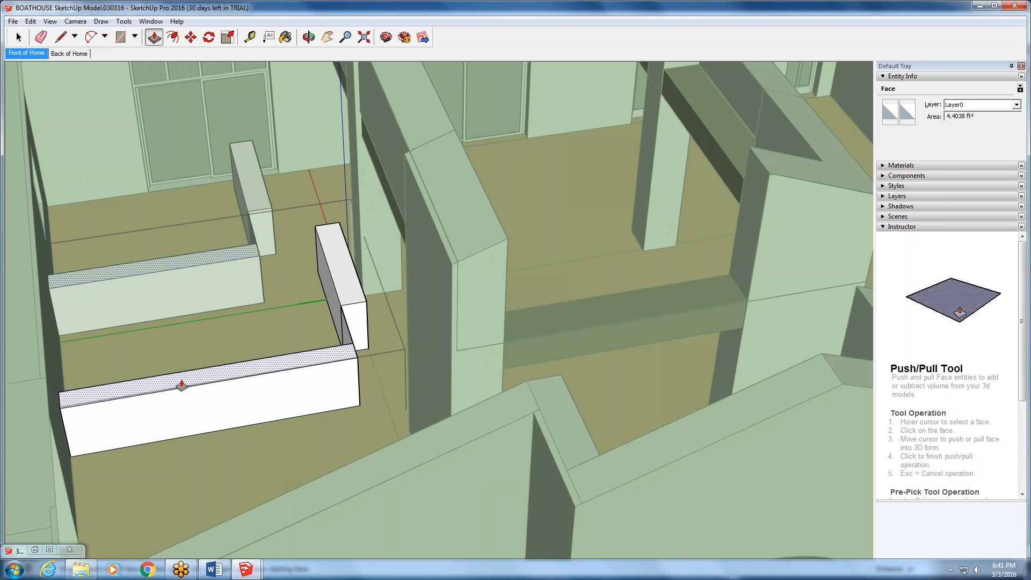
- Push the long leg's top face down to the floor, undo that, and pull the short leg's end face forward again
{"action": "left_click_drag", "start_coordinate": [181, 384], "coordinate": [199, 242]}
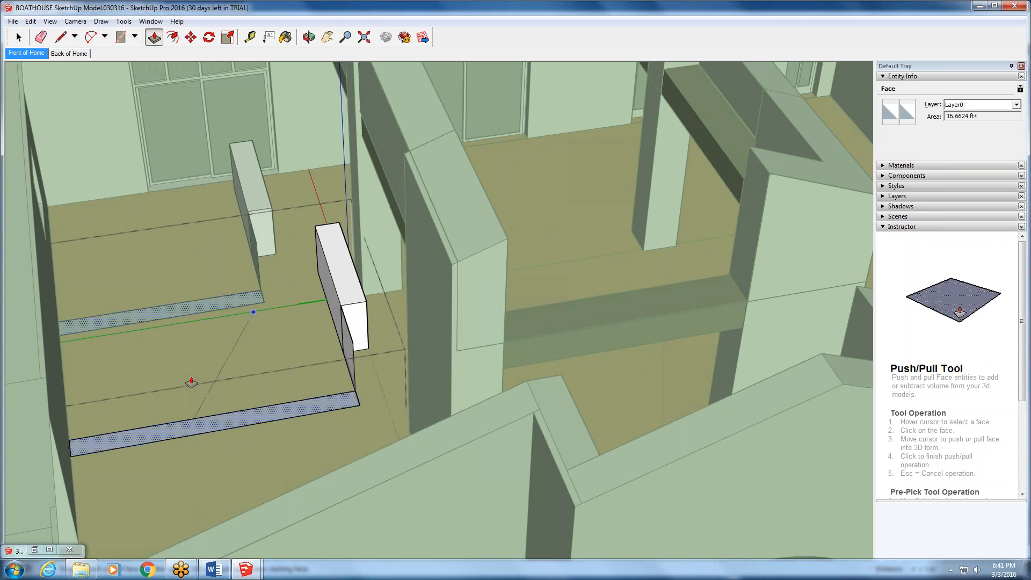
{"action": "key", "text": "ctrl+z"}
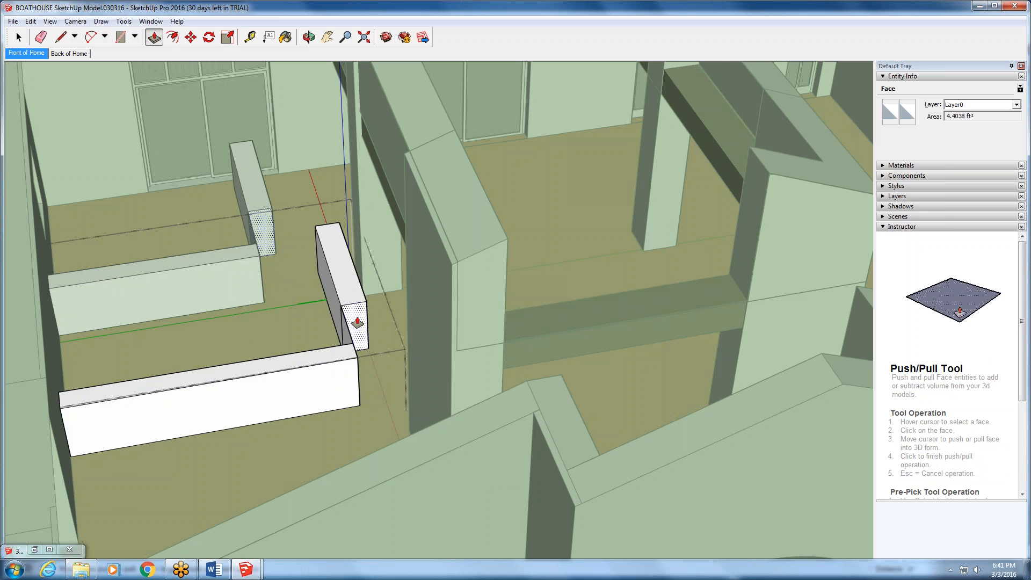
{"action": "scroll", "coordinate": [357, 323], "scroll_direction": "down", "scroll_amount": 3}
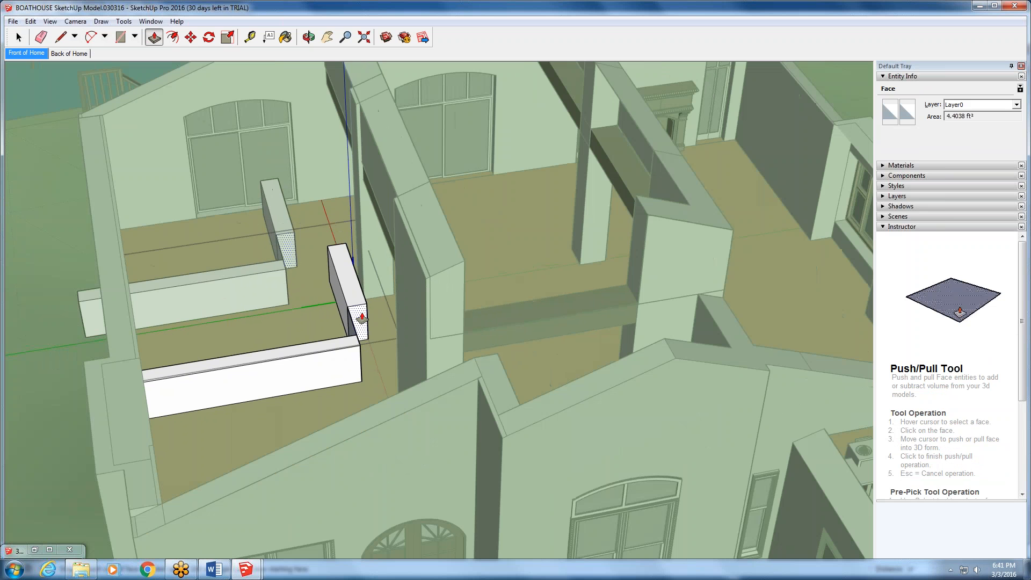
{"action": "left_click", "coordinate": [361, 318]}
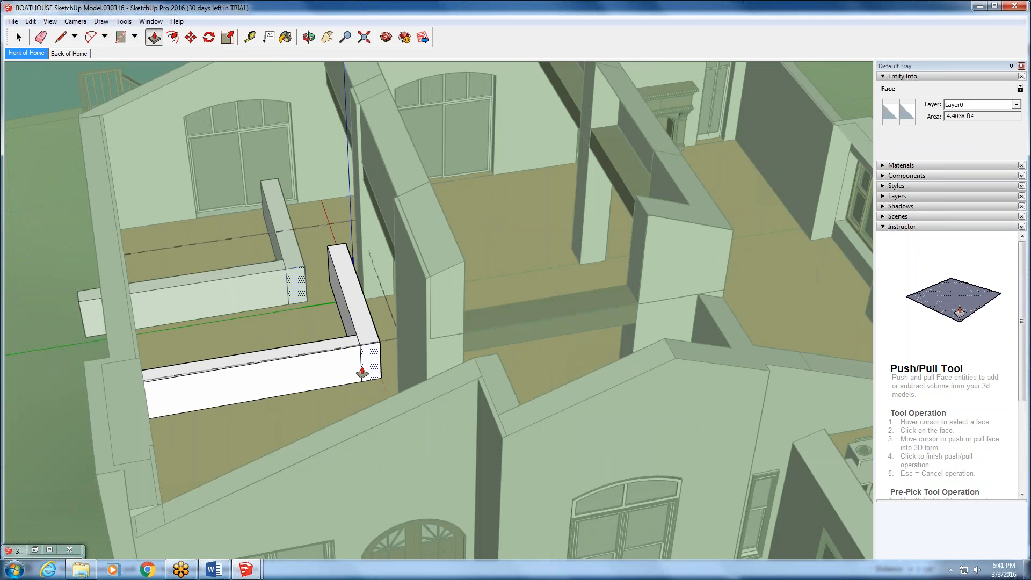
{"action": "left_click", "coordinate": [361, 368]}
{"action": "scroll", "coordinate": [289, 398], "scroll_direction": "up", "scroll_amount": 1}
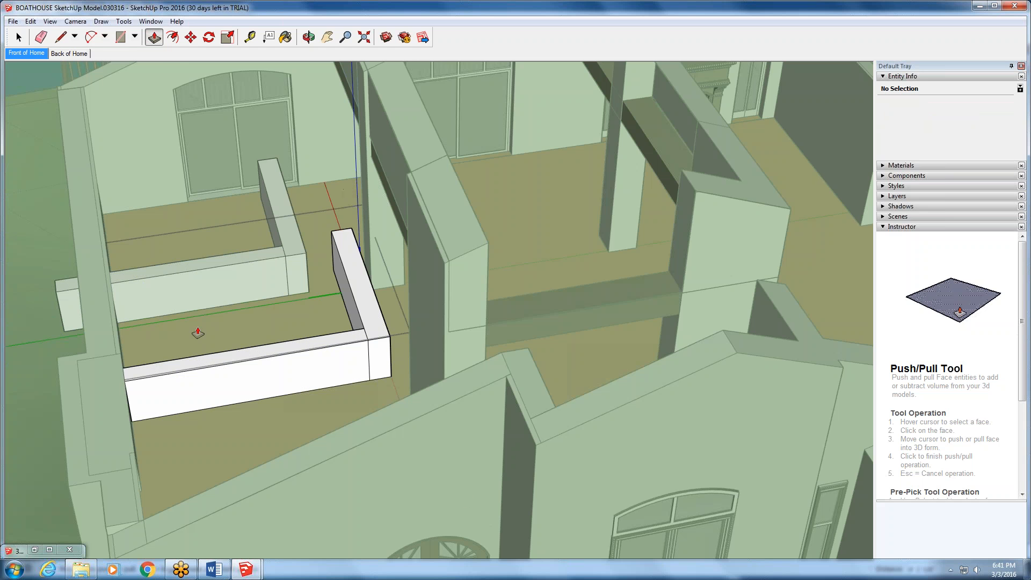
- Push the short leg's front end face back again so a step forms at the wall's corner
{"action": "scroll", "coordinate": [394, 271], "scroll_direction": "down", "scroll_amount": 2}
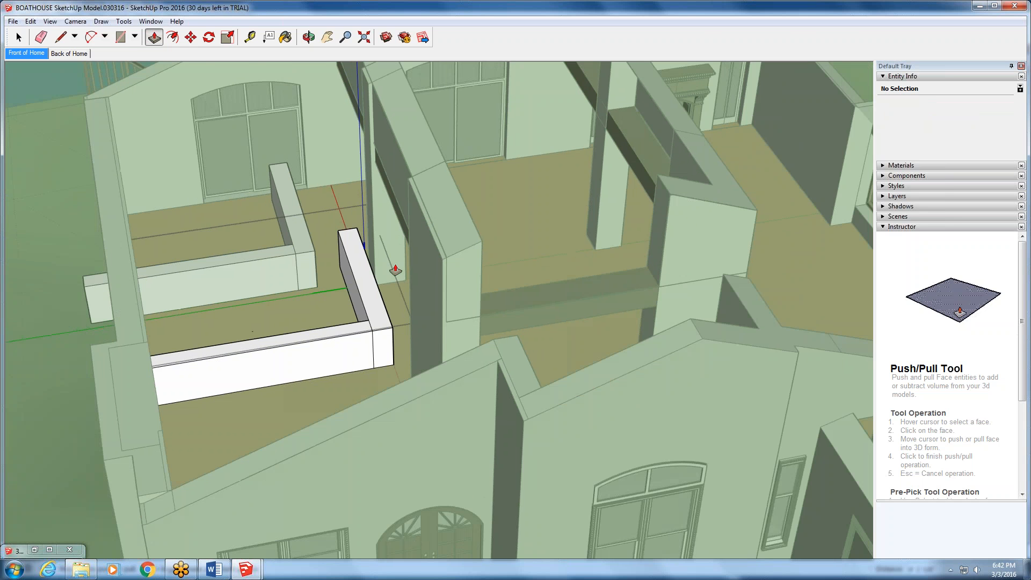
{"action": "scroll", "coordinate": [392, 278], "scroll_direction": "down", "scroll_amount": 1}
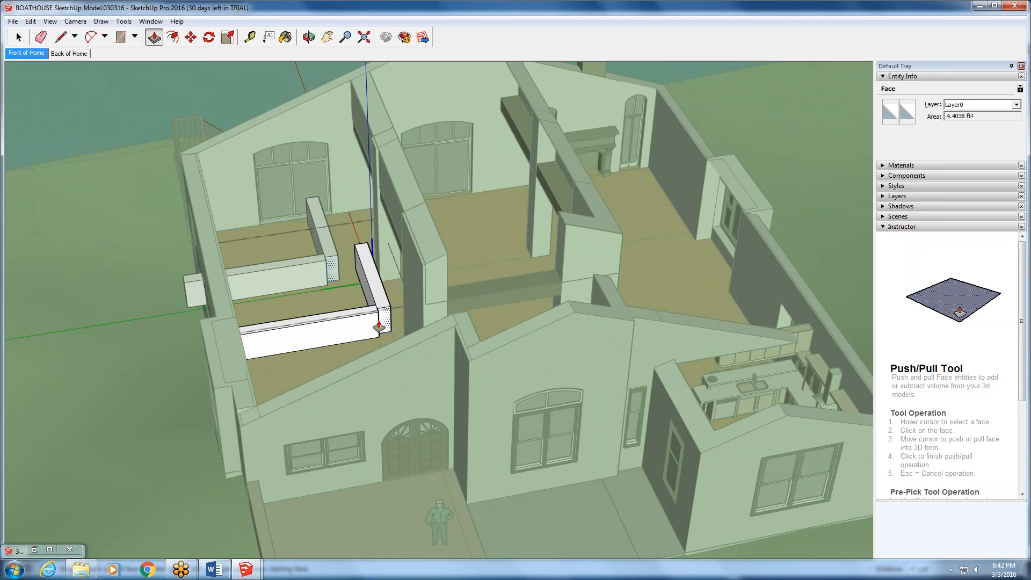
{"action": "left_click", "coordinate": [379, 326]}
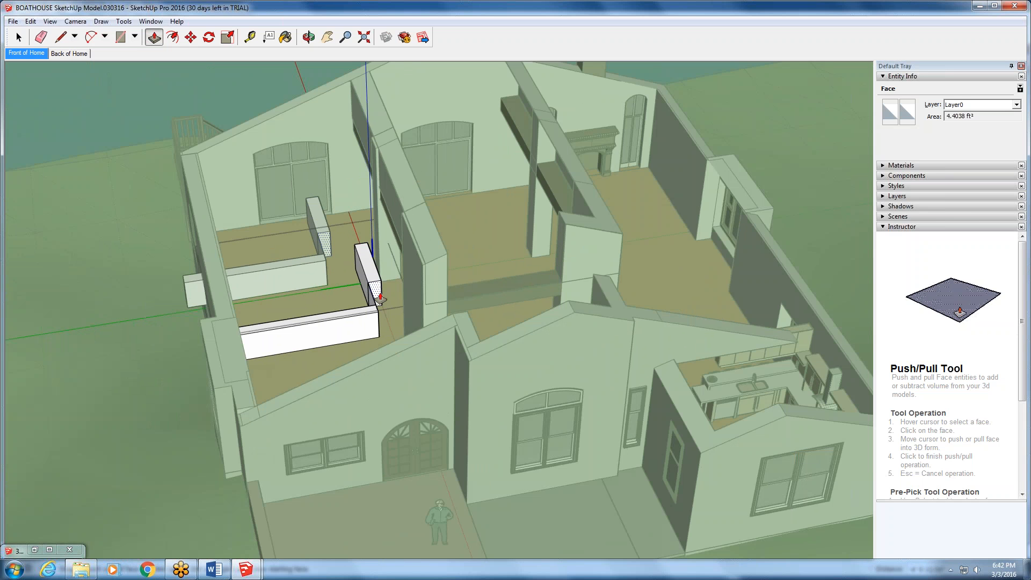
{"action": "left_click", "coordinate": [379, 299]}
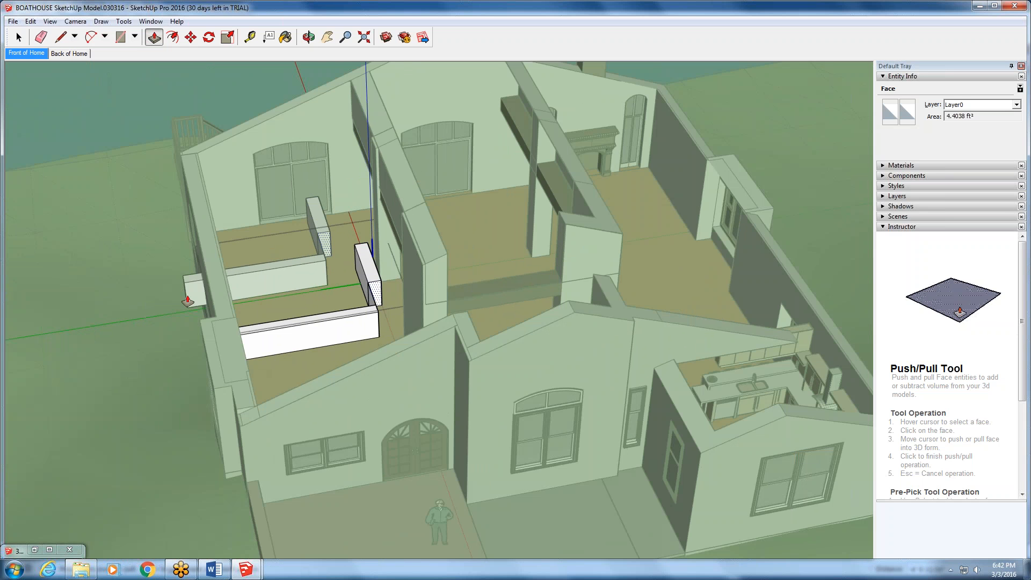
- Delete the top face of the wall component's long leg and leave component editing
{"action": "key", "text": "space"}
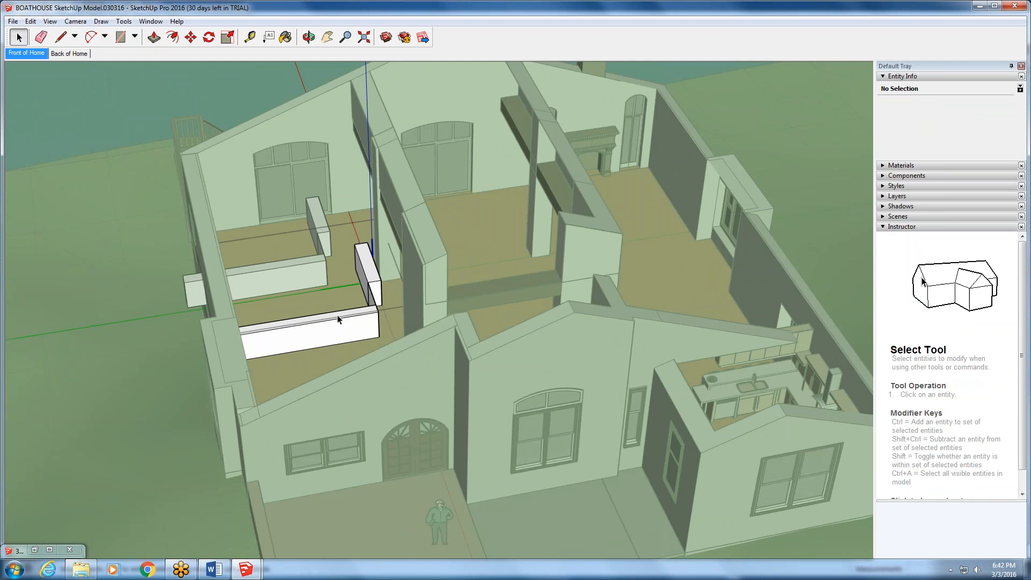
{"action": "left_click", "coordinate": [337, 316]}
{"action": "key", "text": "Delete"}
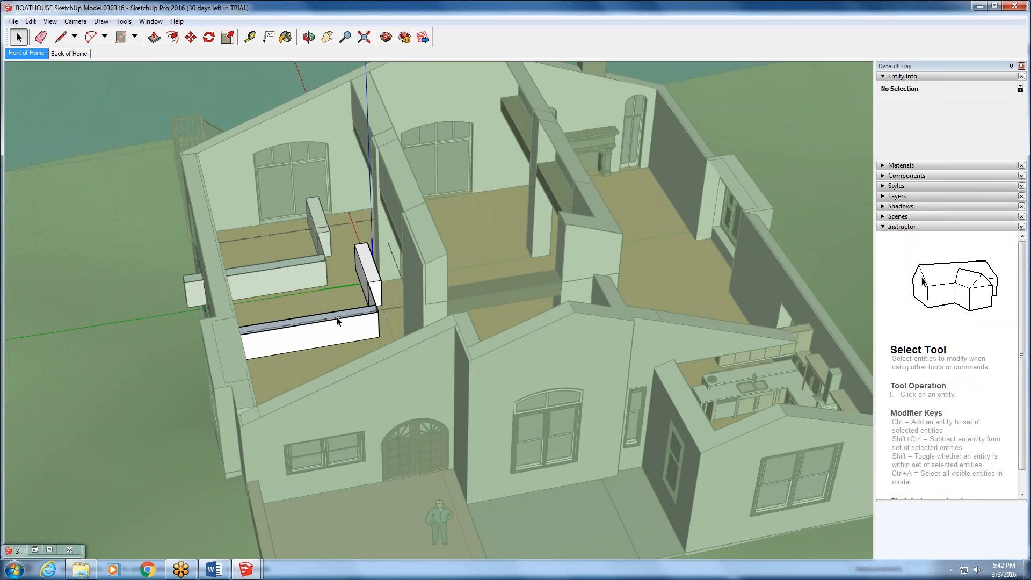
{"action": "double_click", "coordinate": [139, 307]}
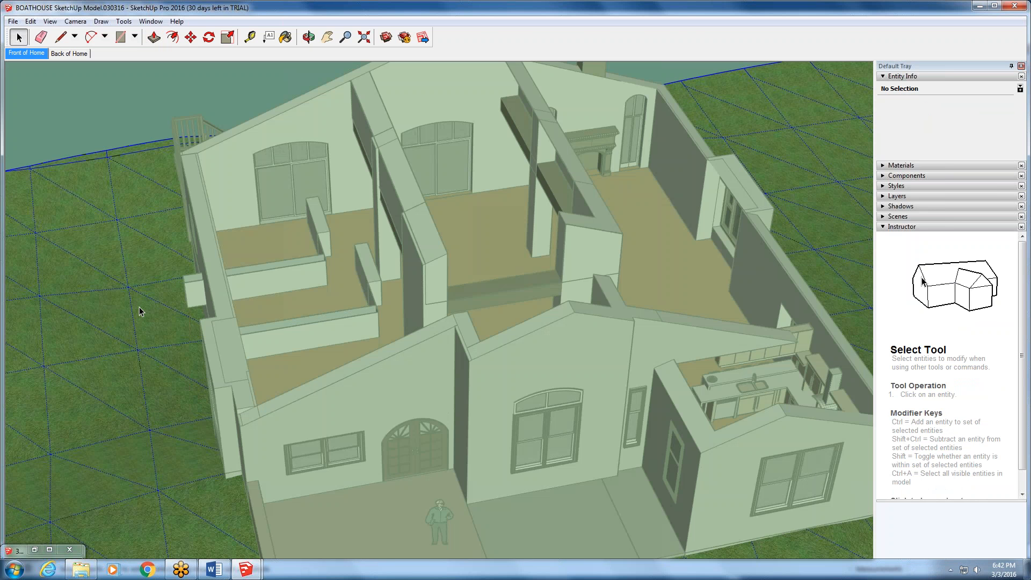
{"action": "key", "text": "Escape"}
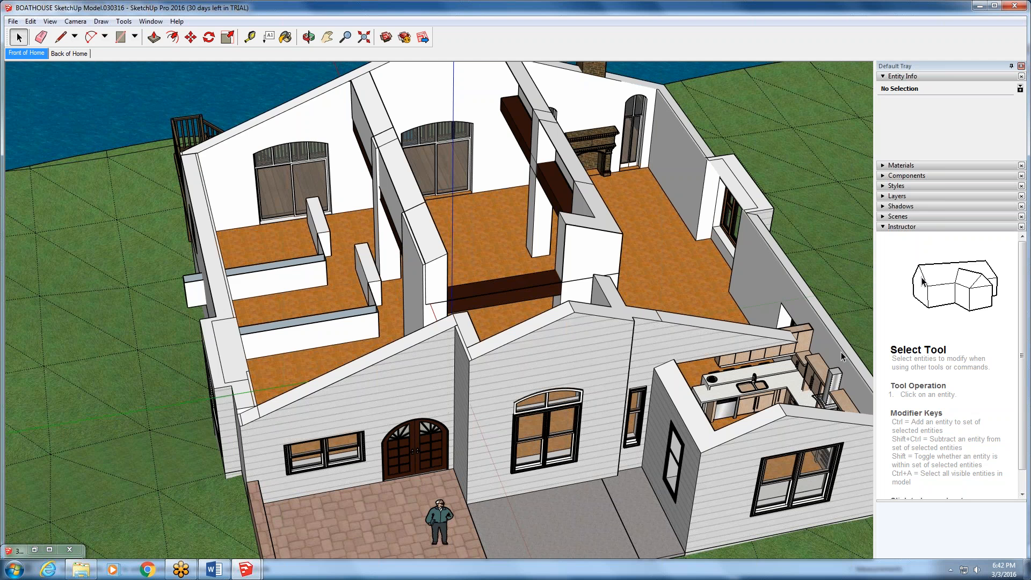
- Switch to the Untitled SketchUp model window
{"action": "scroll", "coordinate": [841, 352], "scroll_direction": "down", "scroll_amount": 3}
{"action": "mouse_move", "coordinate": [246, 570]}
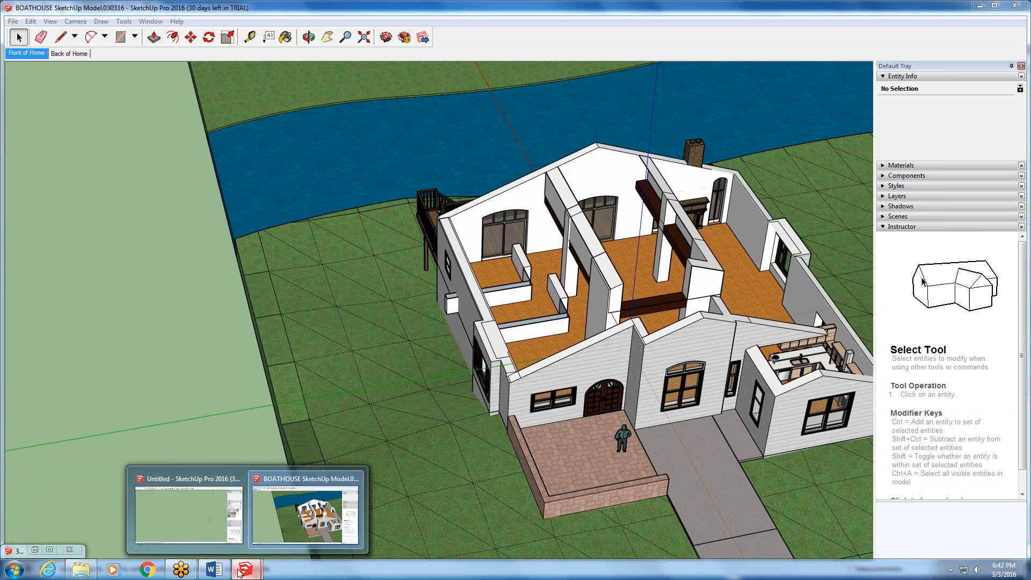
{"action": "left_click", "coordinate": [188, 514]}
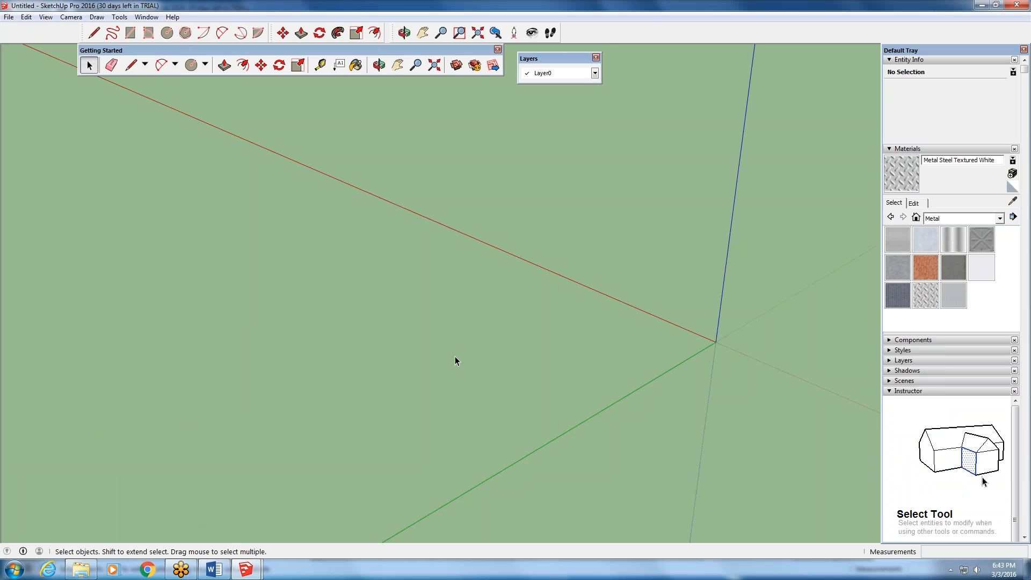
- Draw a circle with a radius of about 164 feet on the ground plane beside the origin, overlapping the green axis
{"action": "scroll", "coordinate": [455, 354], "scroll_direction": "down", "scroll_amount": 5}
{"action": "middle_click_drag", "start_coordinate": [588, 353], "coordinate": [537, 376]}
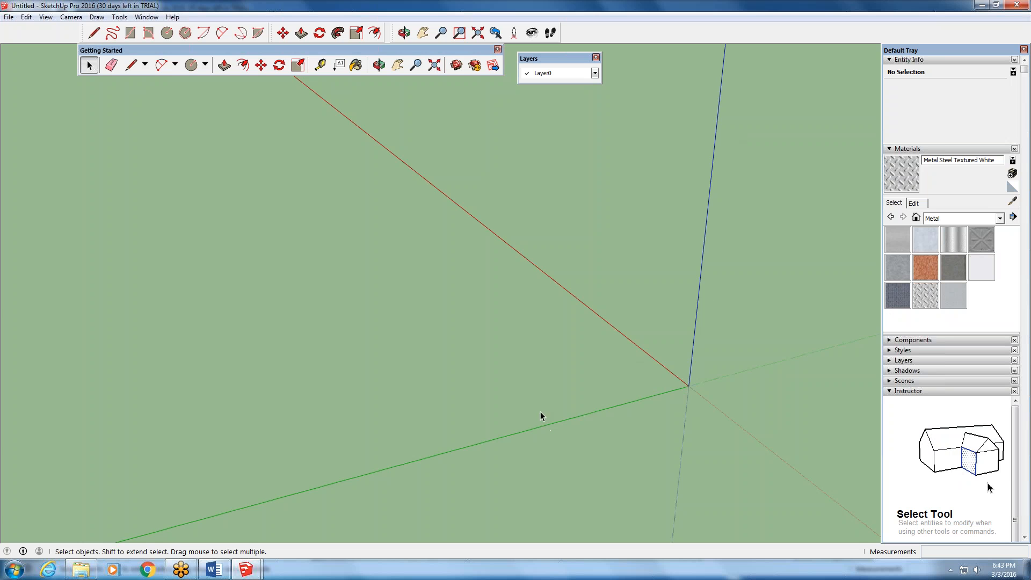
{"action": "scroll", "coordinate": [537, 414], "scroll_direction": "down", "scroll_amount": 3}
{"action": "scroll", "coordinate": [530, 406], "scroll_direction": "down", "scroll_amount": 2}
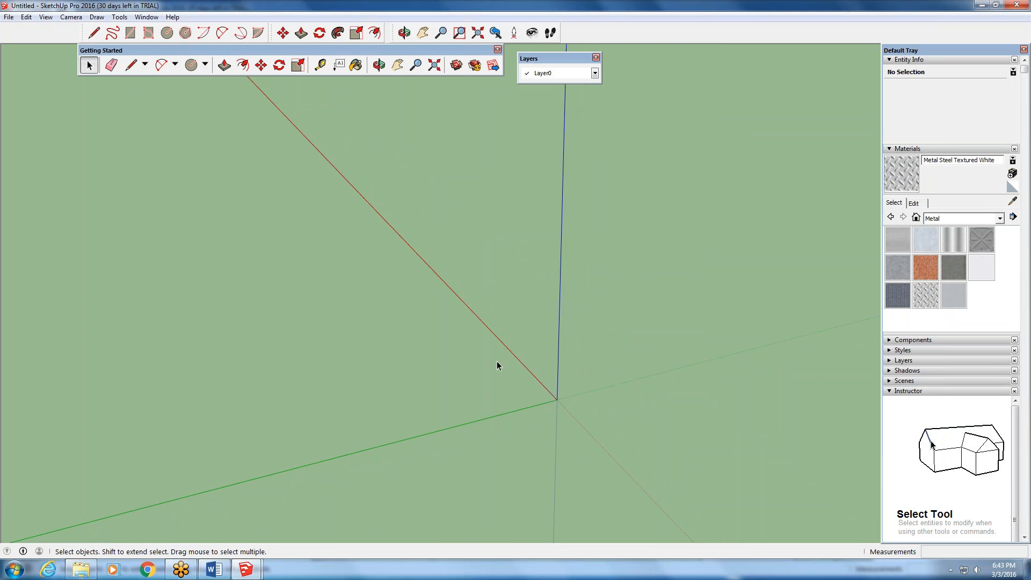
{"action": "scroll", "coordinate": [498, 362], "scroll_direction": "down", "scroll_amount": 3}
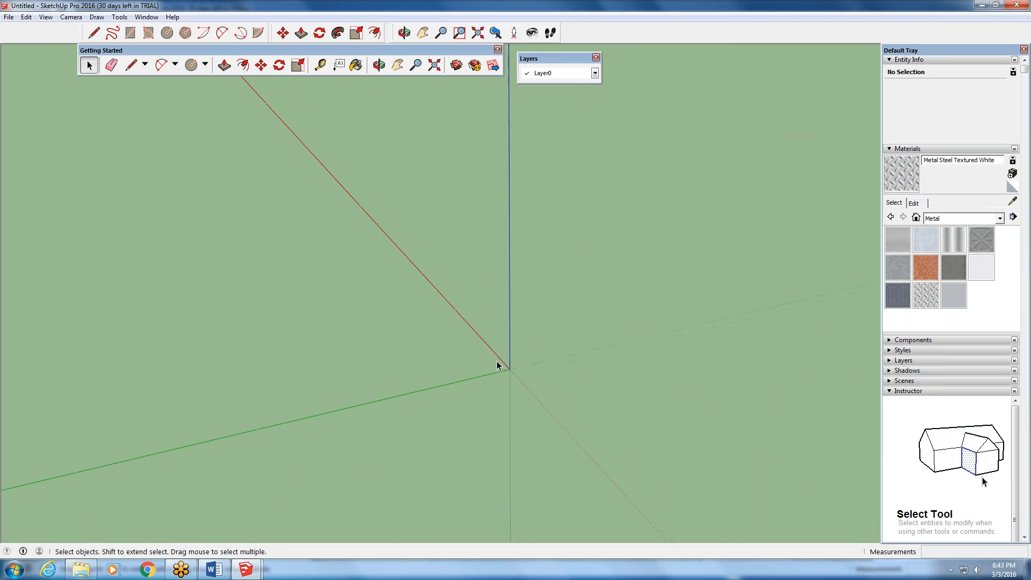
{"action": "key", "text": "o"}
{"action": "left_click_drag", "start_coordinate": [497, 361], "coordinate": [435, 379]}
{"action": "key", "text": "space"}
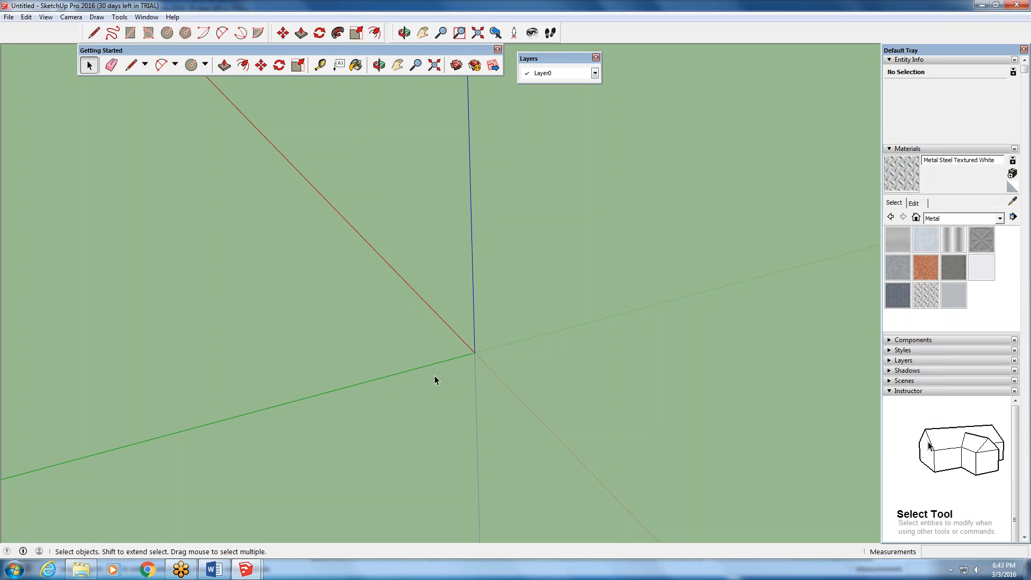
{"action": "left_click", "coordinate": [191, 65]}
{"action": "left_click", "coordinate": [408, 360]}
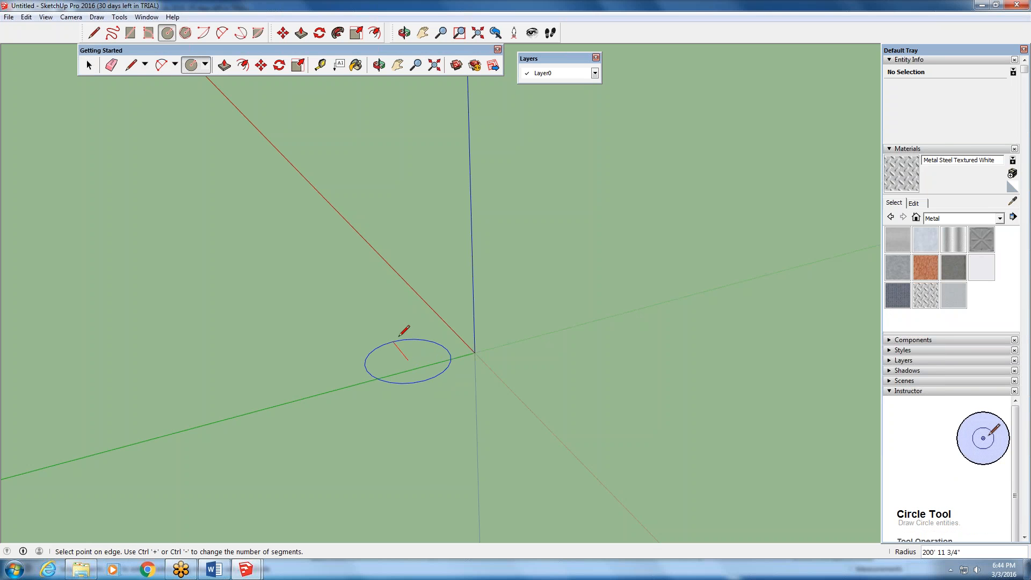
{"action": "left_click", "coordinate": [406, 342]}
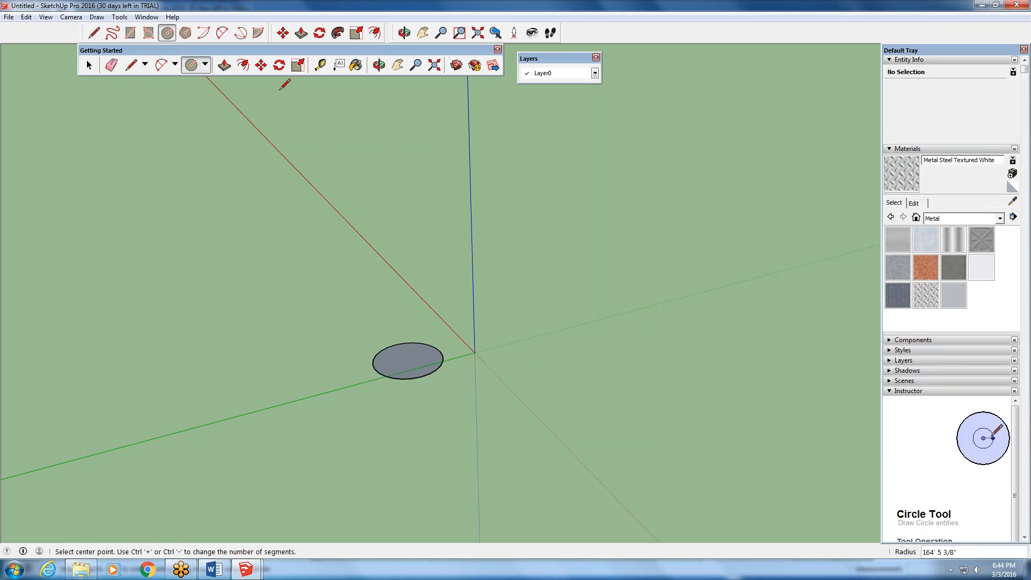
- Move the circle's face straight up along the blue axis by about 923 feet
{"action": "left_click", "coordinate": [261, 65]}
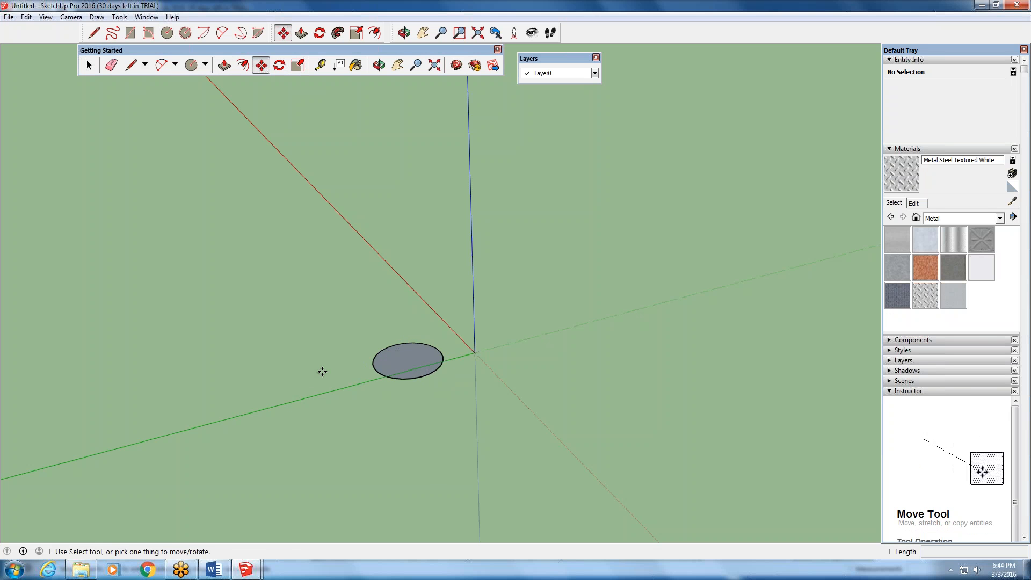
{"action": "left_click", "coordinate": [383, 368]}
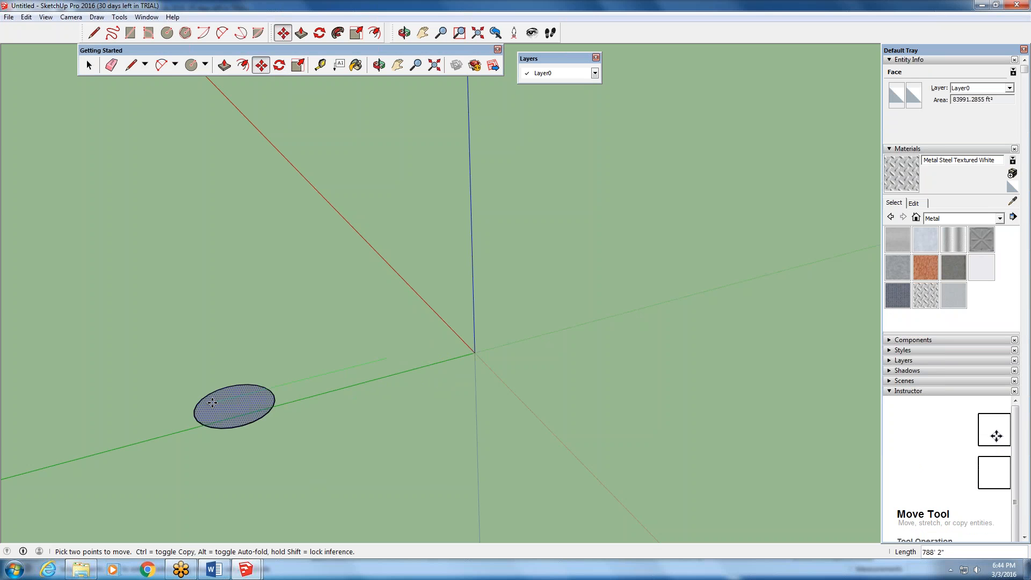
{"action": "left_click", "coordinate": [212, 403]}
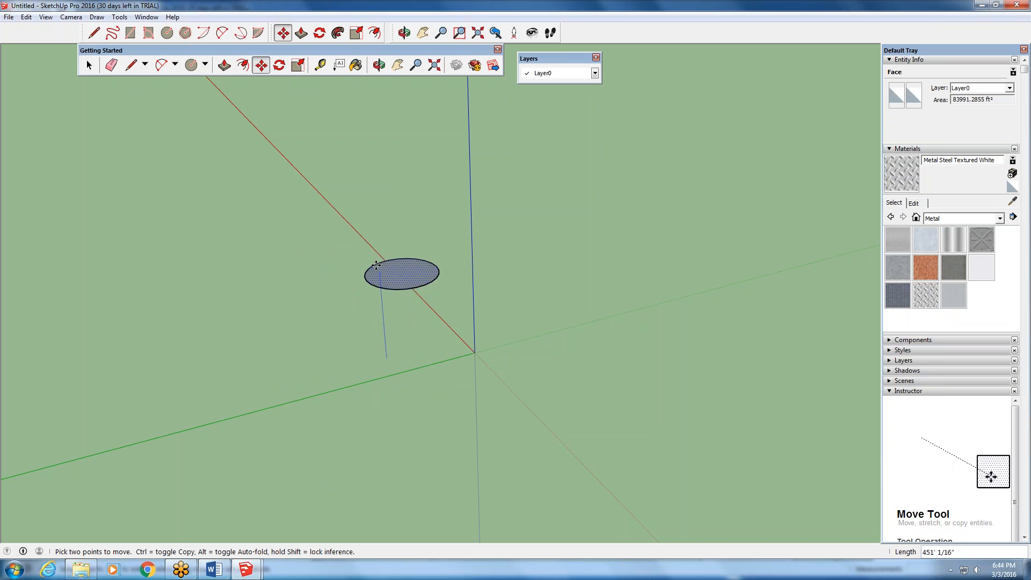
{"action": "left_click", "coordinate": [378, 161]}
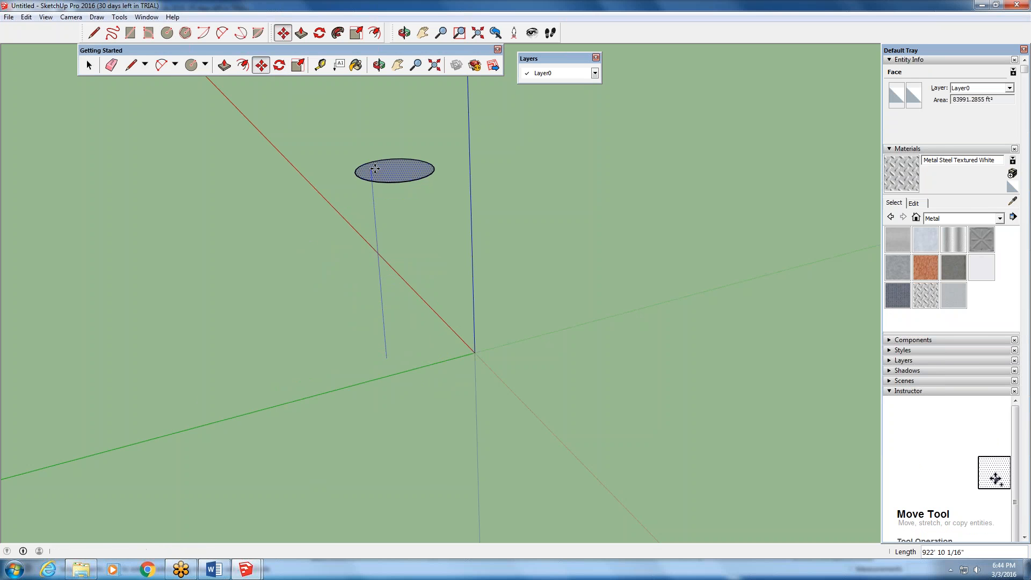
{"action": "middle_click_drag", "start_coordinate": [440, 306], "coordinate": [384, 302]}
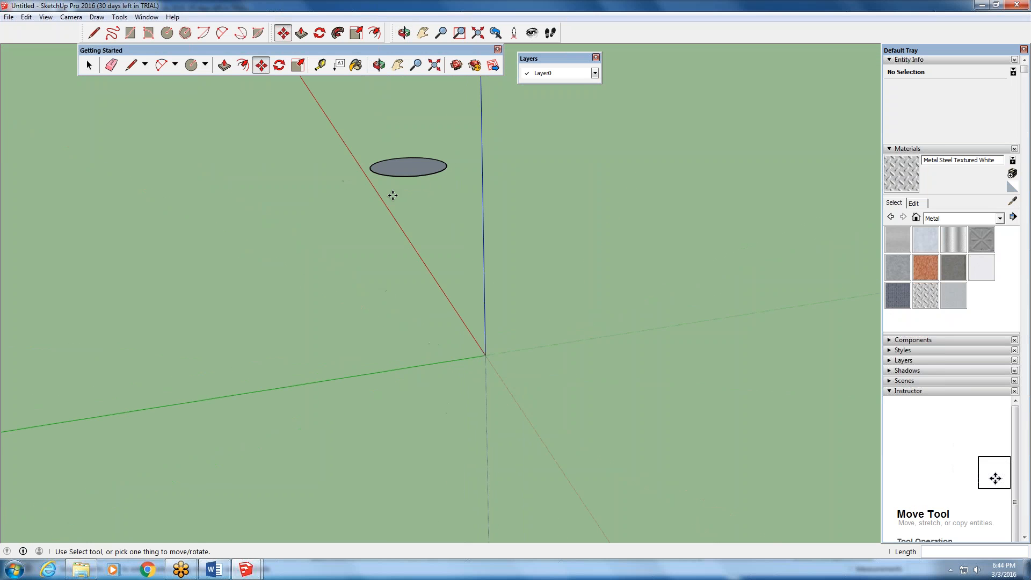
- Try to move the circle parallel to the green axis by about 975 feet
{"action": "scroll", "coordinate": [394, 215], "scroll_direction": "down", "scroll_amount": 1}
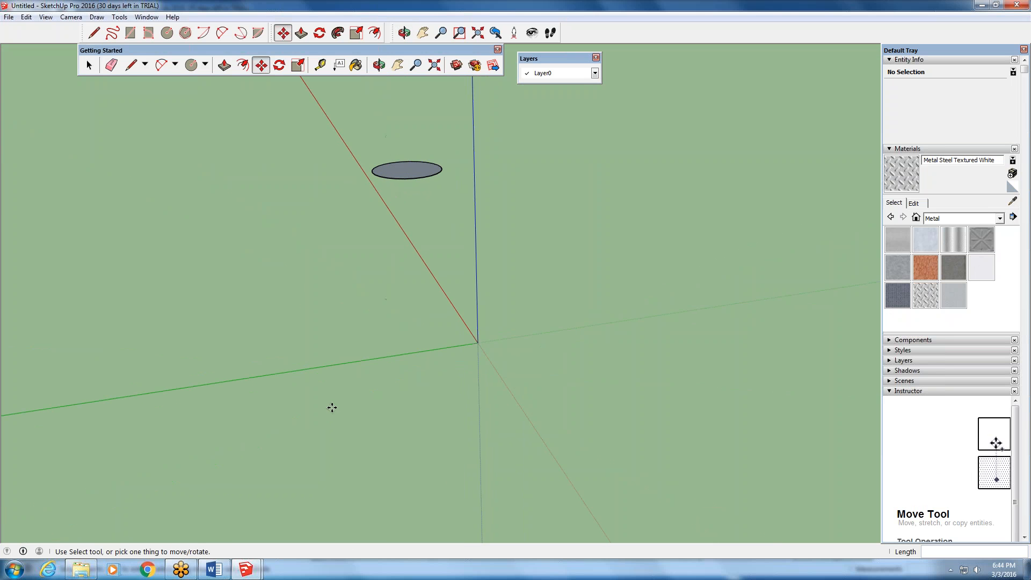
{"action": "left_click", "coordinate": [407, 175]}
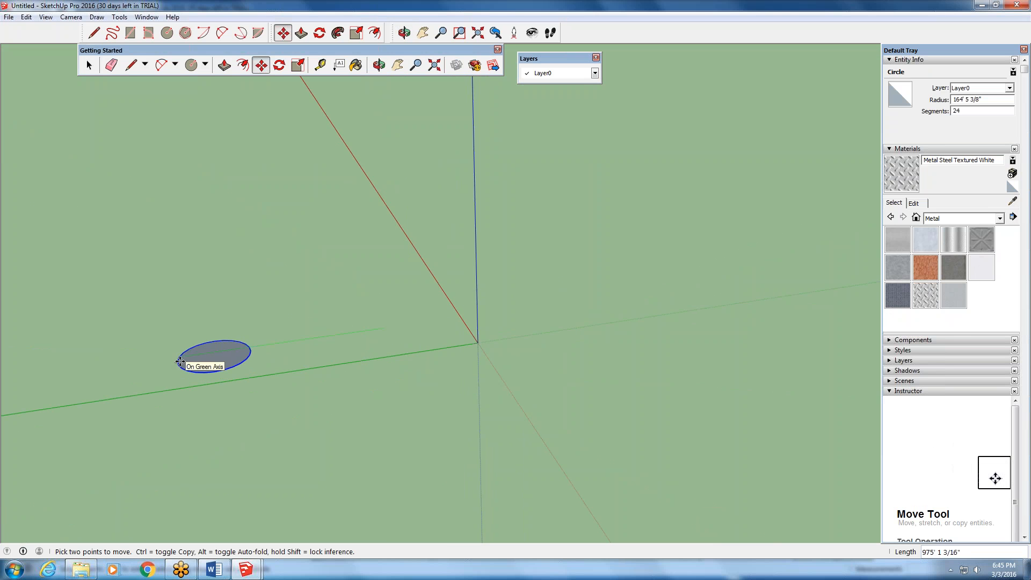
{"action": "key", "text": "Escape"}
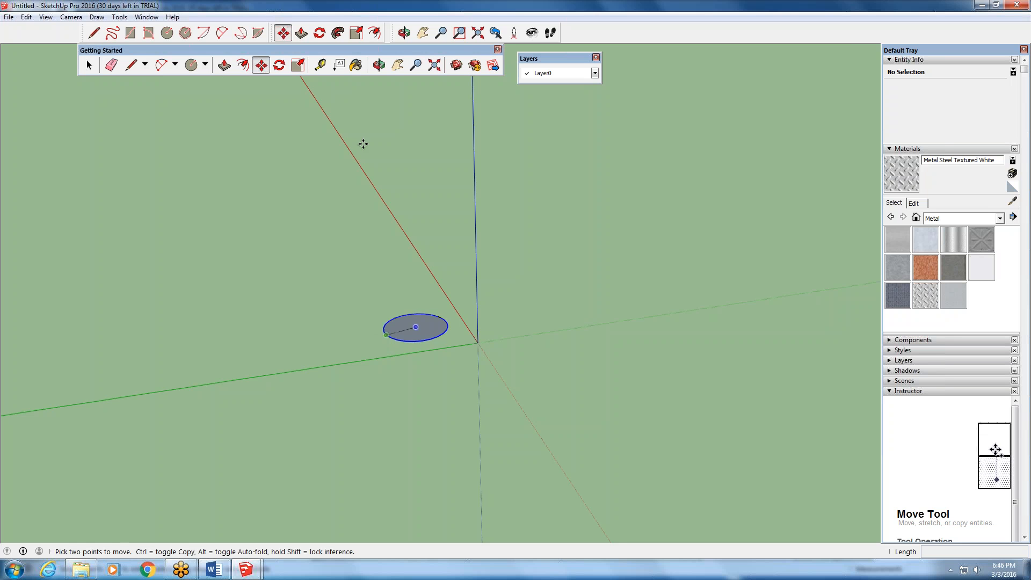
- Pull the circle's face up about 372 feet into a cylinder and raise its top face by about another 239 feet
{"action": "left_click", "coordinate": [225, 65]}
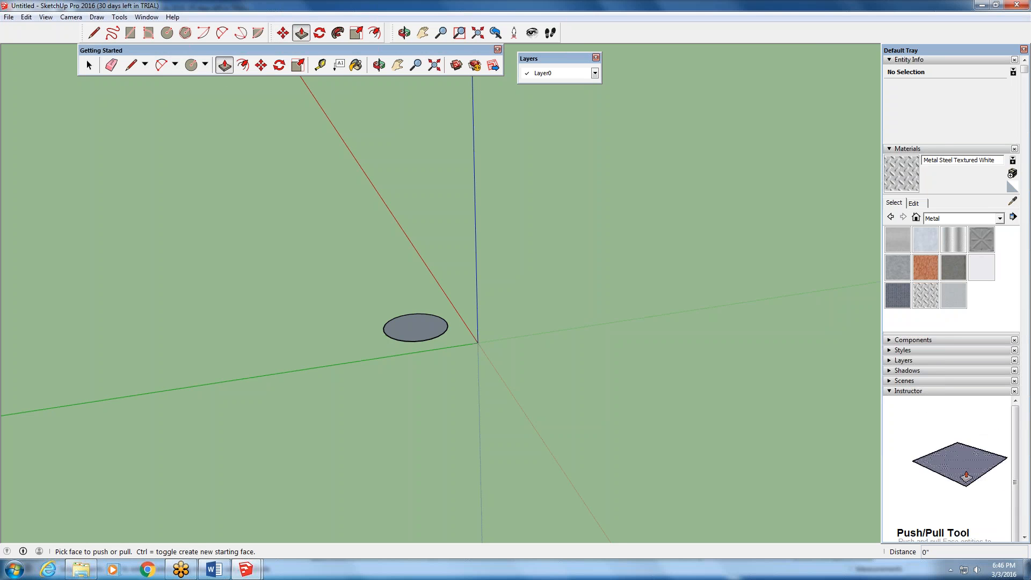
{"action": "left_click", "coordinate": [410, 329]}
{"action": "left_click", "coordinate": [410, 264]}
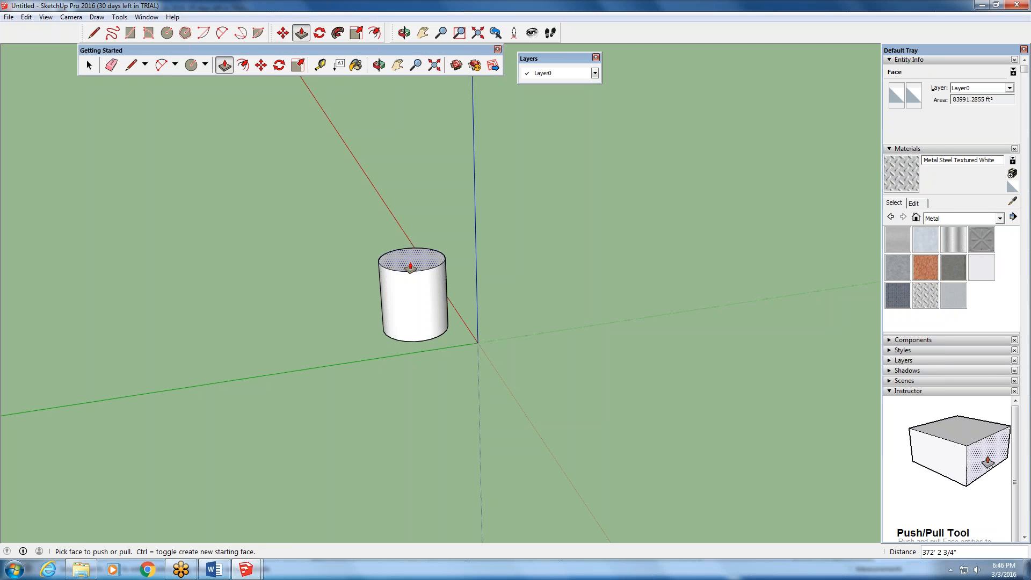
{"action": "left_click", "coordinate": [421, 253]}
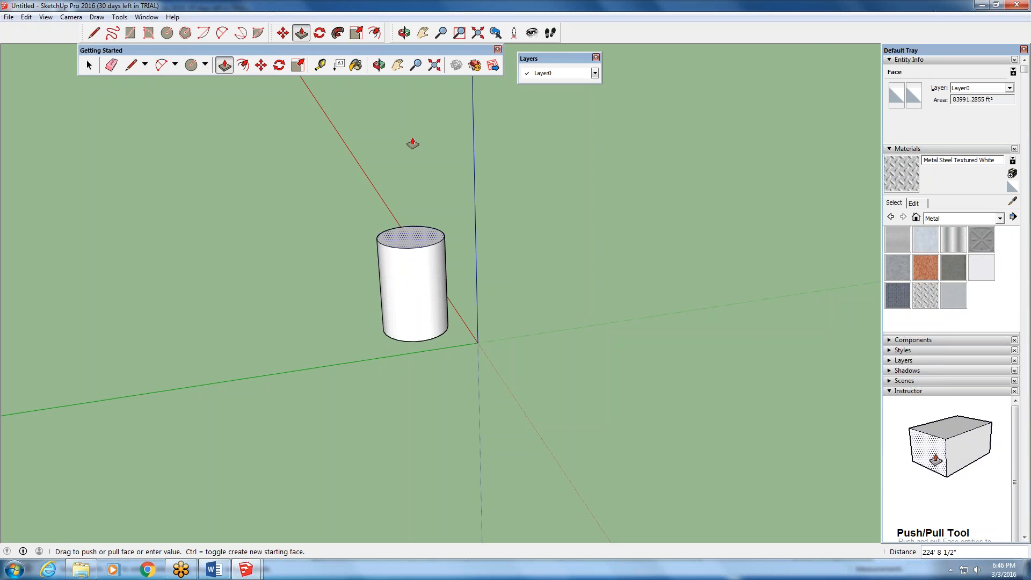
{"action": "left_click_drag", "start_coordinate": [427, 236], "coordinate": [454, 218]}
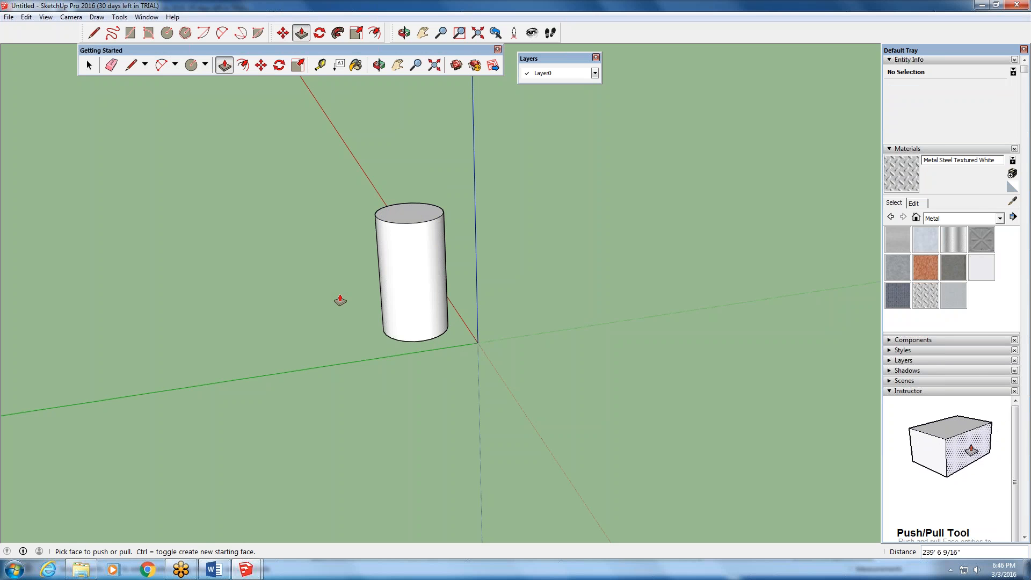
- Move the cylinder by its side surface across the ground plane, farther away from the origin
{"action": "key", "text": "o"}
{"action": "middle_click_drag", "start_coordinate": [352, 427], "coordinate": [374, 407]}
{"action": "scroll", "coordinate": [374, 407], "scroll_direction": "down", "scroll_amount": 6}
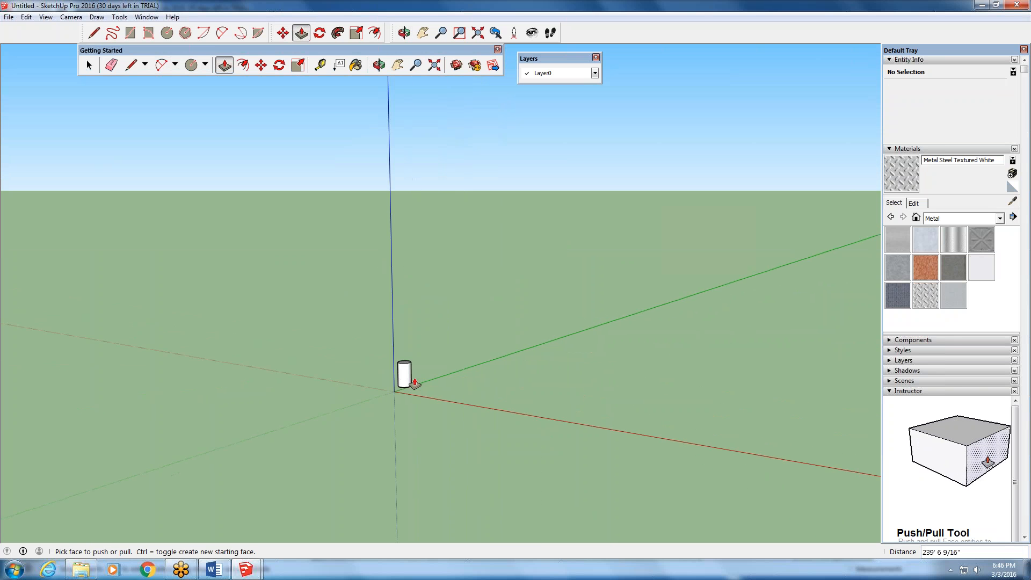
{"action": "scroll", "coordinate": [393, 373], "scroll_direction": "up", "scroll_amount": 1}
{"action": "scroll", "coordinate": [370, 372], "scroll_direction": "down", "scroll_amount": 1}
{"action": "left_click", "coordinate": [89, 67]}
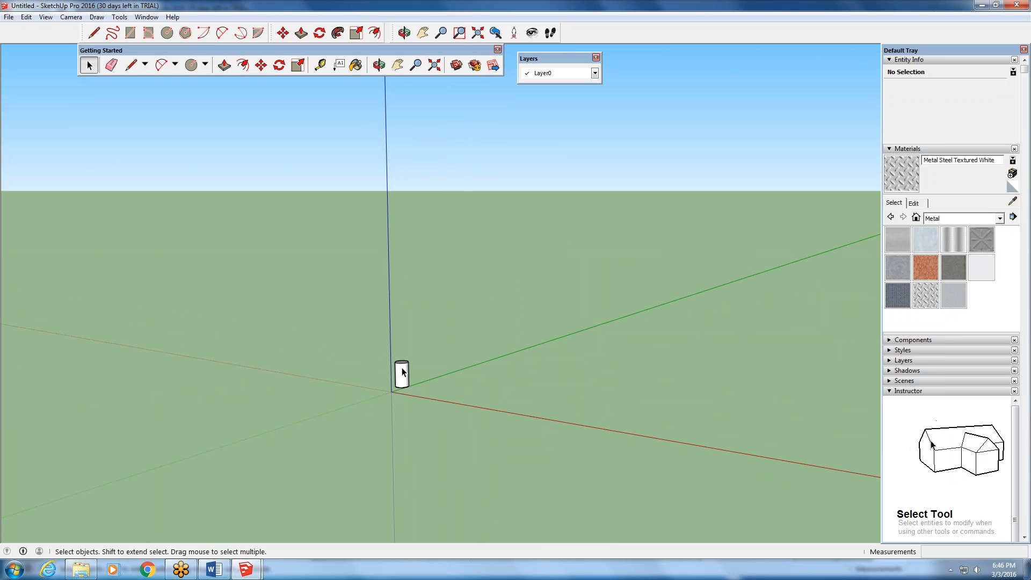
{"action": "left_click", "coordinate": [403, 371]}
{"action": "scroll", "coordinate": [404, 371], "scroll_direction": "up", "scroll_amount": 4}
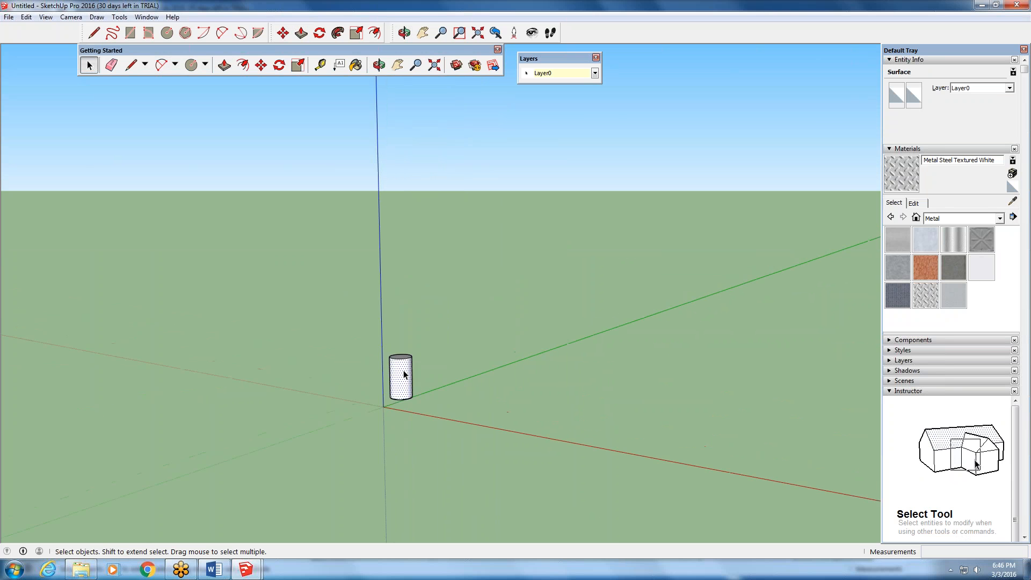
{"action": "left_click", "coordinate": [261, 66]}
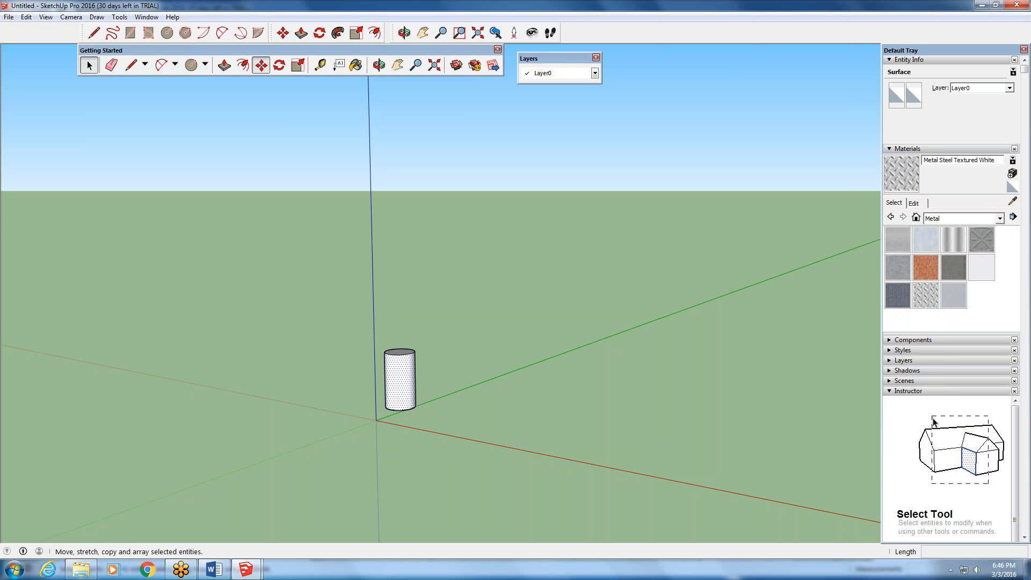
{"action": "left_click", "coordinate": [396, 368]}
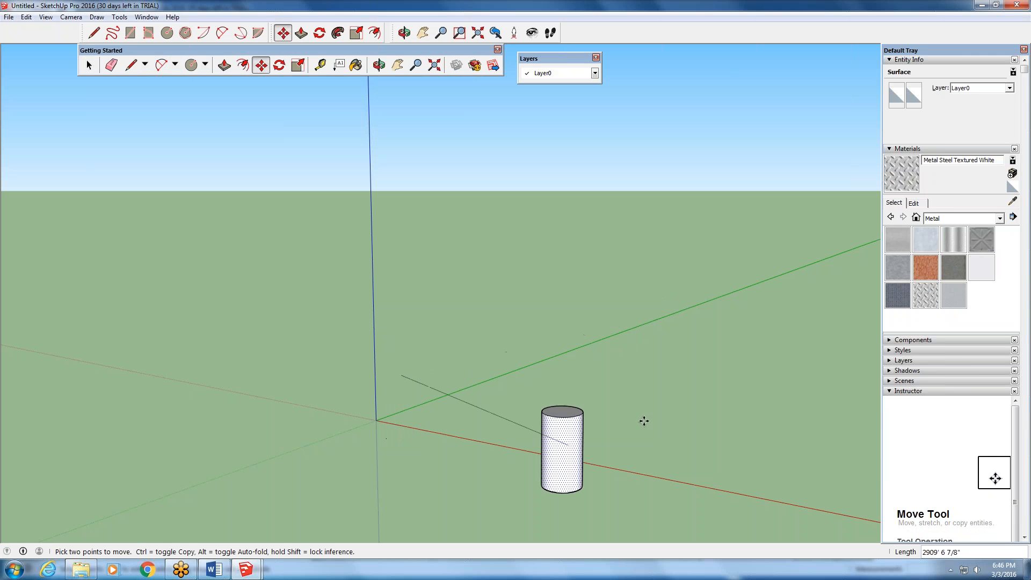
{"action": "left_click", "coordinate": [456, 369]}
{"action": "scroll", "coordinate": [446, 365], "scroll_direction": "down", "scroll_amount": 3}
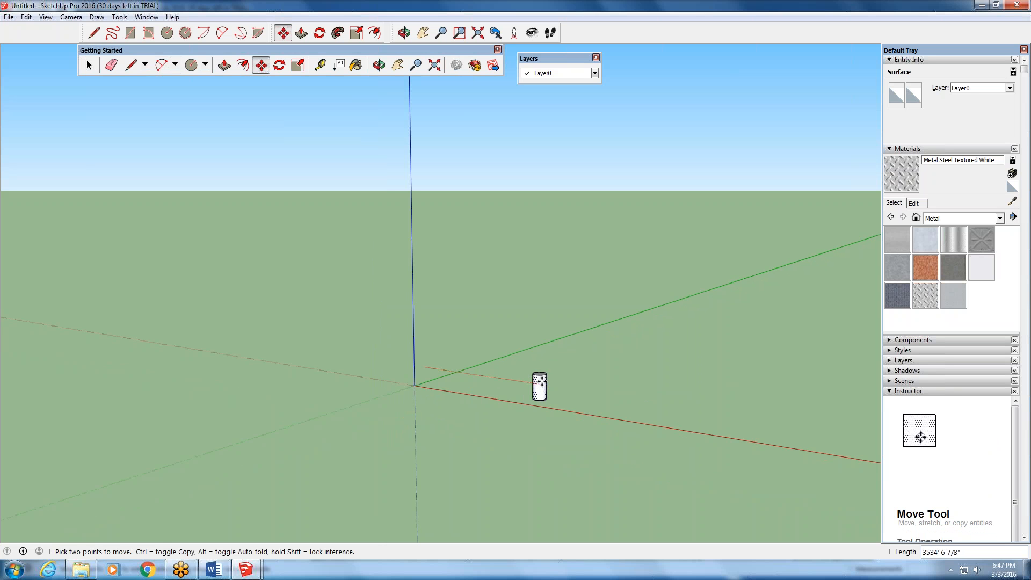
{"action": "key", "text": "Escape"}
{"action": "key", "text": "space"}
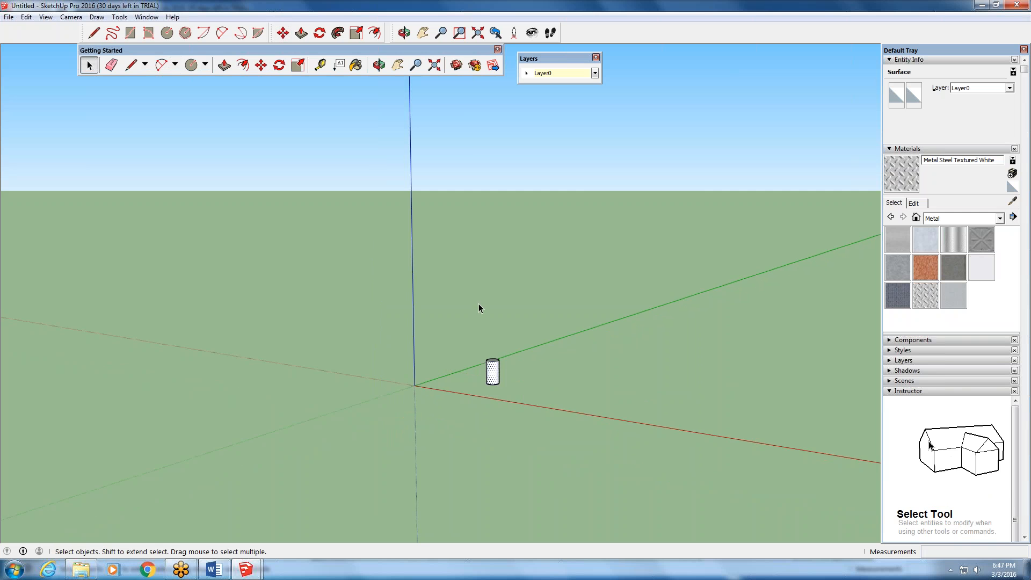
- Select the cylinder's top face
{"action": "scroll", "coordinate": [479, 304], "scroll_direction": "up", "scroll_amount": 1}
{"action": "scroll", "coordinate": [504, 324], "scroll_direction": "up", "scroll_amount": 9}
{"action": "middle_click_drag", "start_coordinate": [494, 394], "coordinate": [433, 446]}
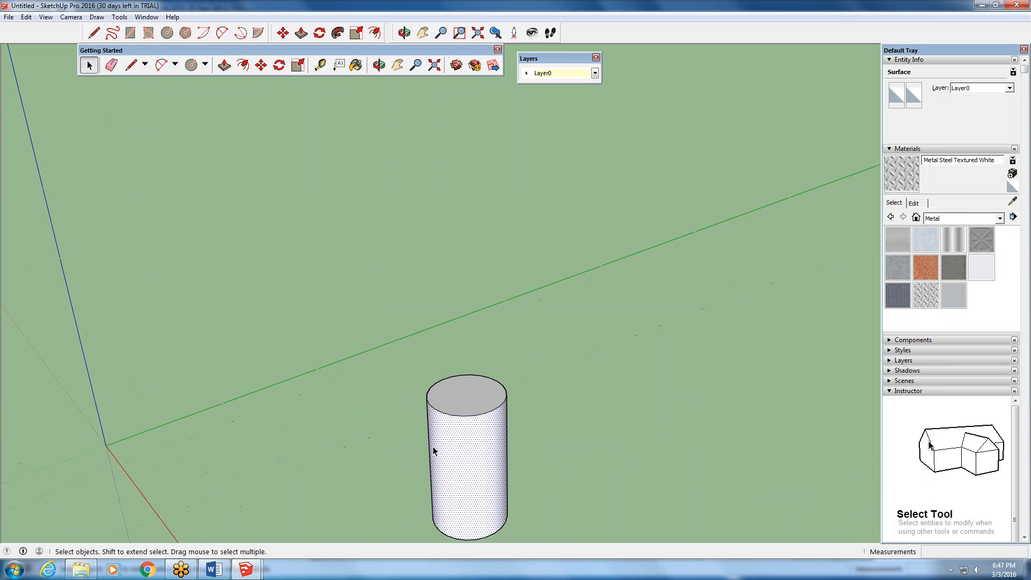
{"action": "scroll", "coordinate": [432, 447], "scroll_direction": "up", "scroll_amount": 2}
{"action": "left_click", "coordinate": [469, 395]}
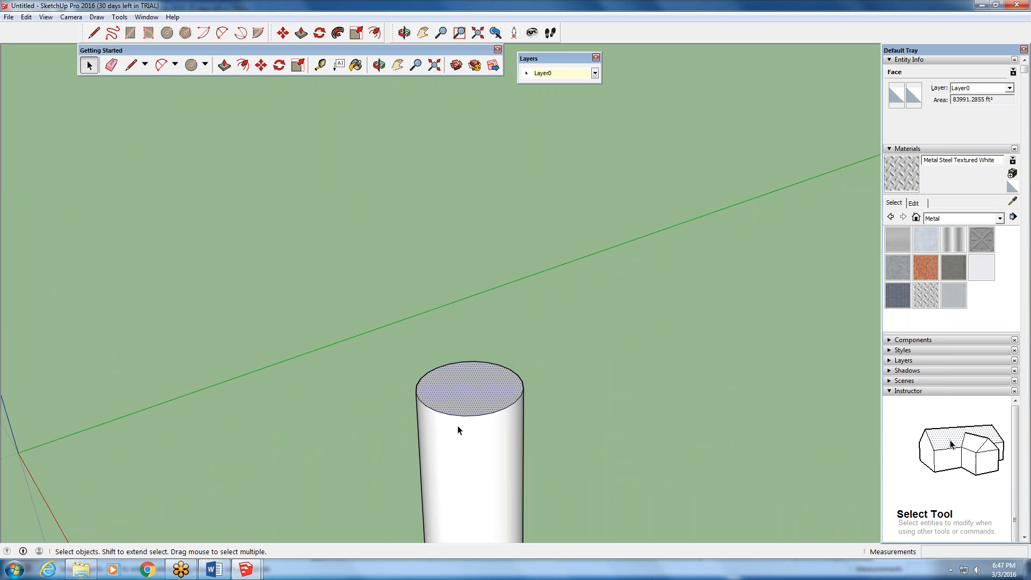
- Draw a line about 1,203 feet long on the ground between the red axis and the cylinder
{"action": "left_click", "coordinate": [130, 66]}
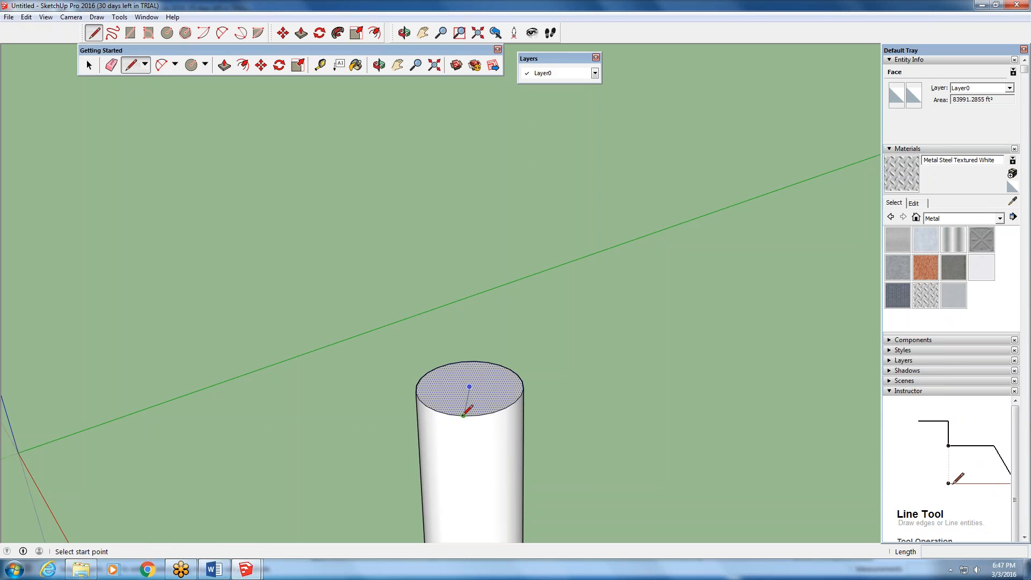
{"action": "scroll", "coordinate": [463, 414], "scroll_direction": "down", "scroll_amount": 2}
{"action": "scroll", "coordinate": [461, 405], "scroll_direction": "down", "scroll_amount": 1}
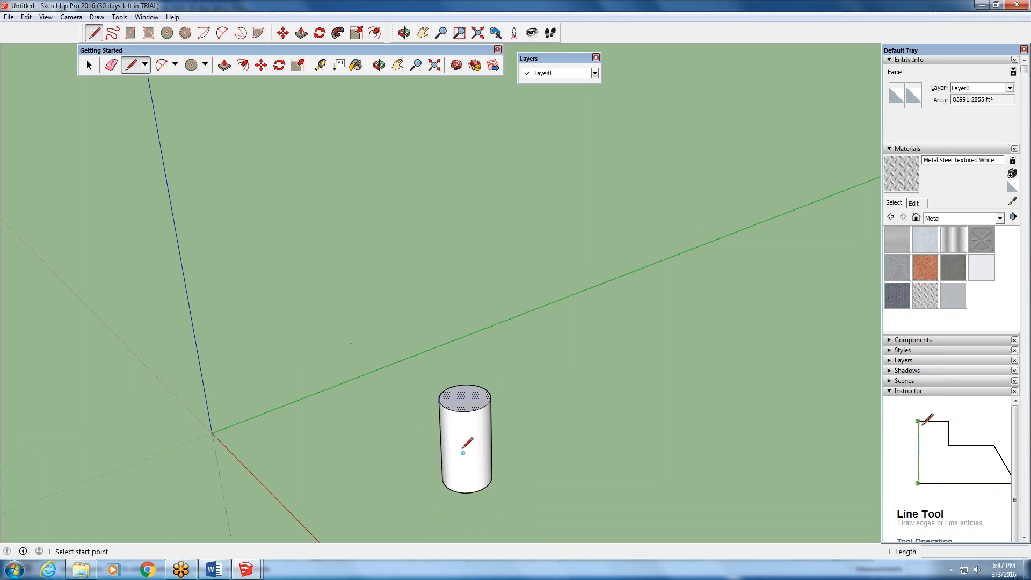
{"action": "scroll", "coordinate": [464, 451], "scroll_direction": "up", "scroll_amount": 1}
{"action": "scroll", "coordinate": [464, 452], "scroll_direction": "up", "scroll_amount": 2}
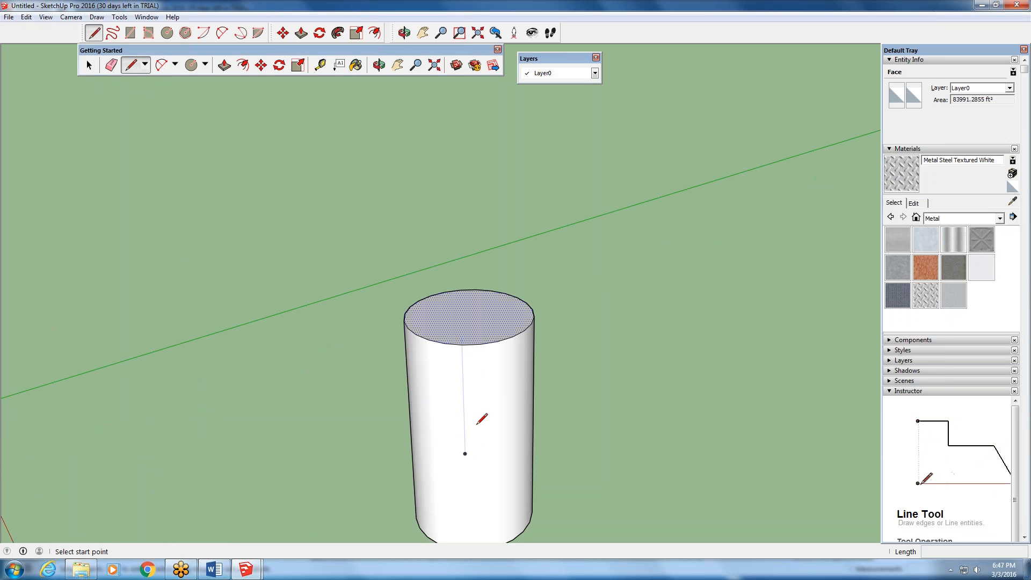
{"action": "scroll", "coordinate": [463, 477], "scroll_direction": "down", "scroll_amount": 1}
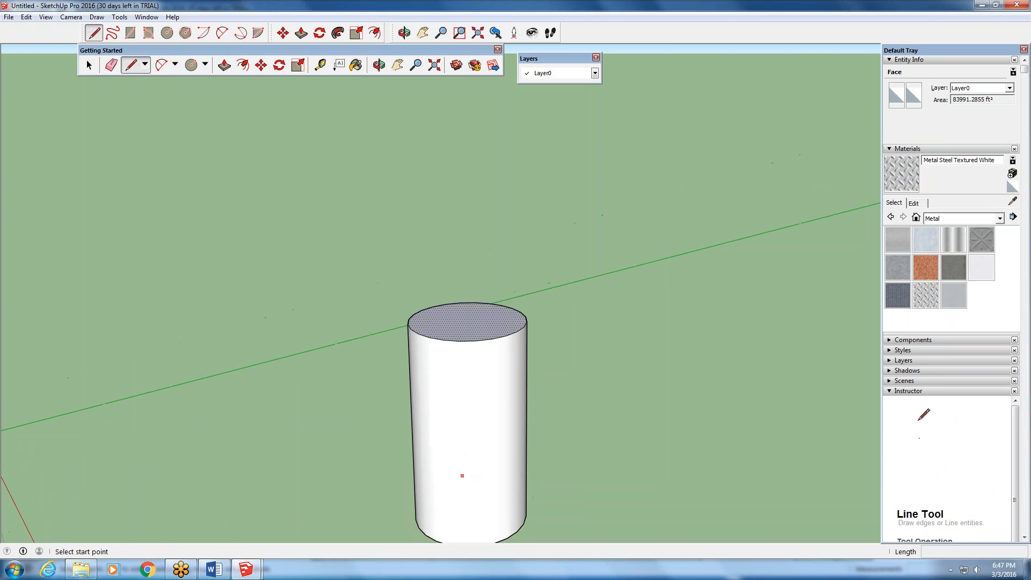
{"action": "scroll", "coordinate": [462, 476], "scroll_direction": "down", "scroll_amount": 1}
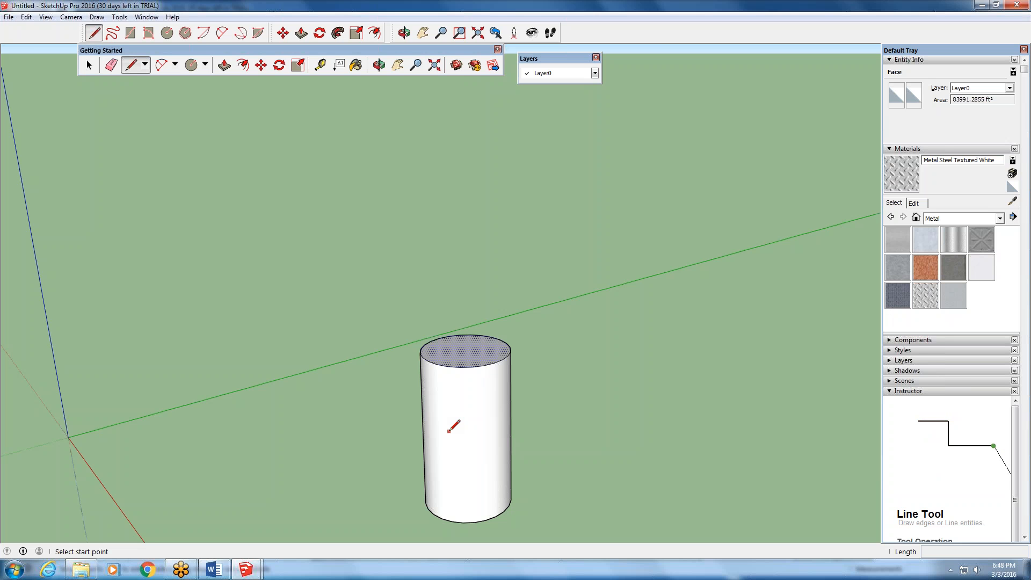
{"action": "scroll", "coordinate": [255, 449], "scroll_direction": "down", "scroll_amount": 3}
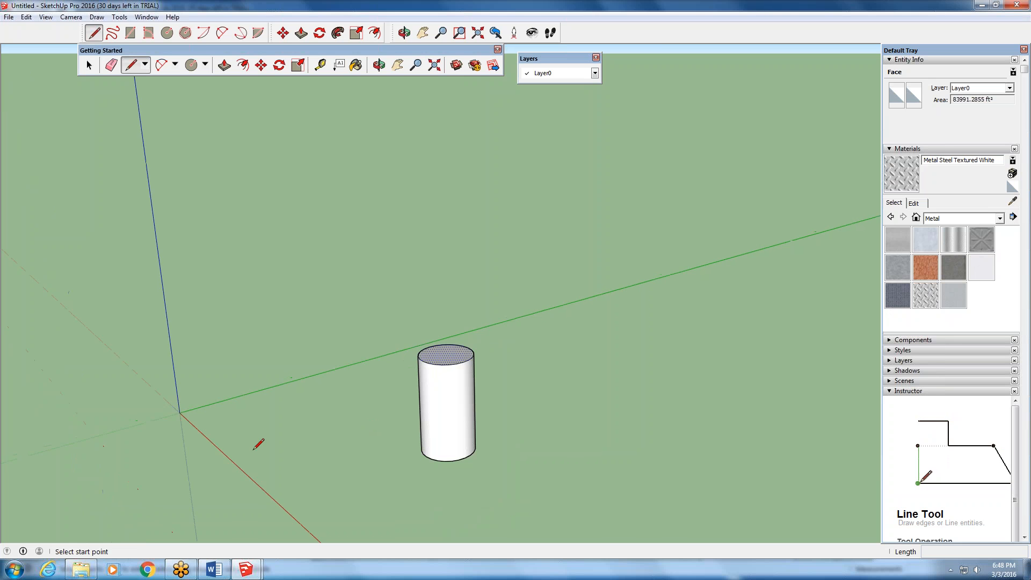
{"action": "scroll", "coordinate": [254, 448], "scroll_direction": "up", "scroll_amount": 2}
{"action": "middle_click_drag", "start_coordinate": [259, 444], "coordinate": [285, 414]}
{"action": "scroll", "coordinate": [255, 448], "scroll_direction": "down", "scroll_amount": 1}
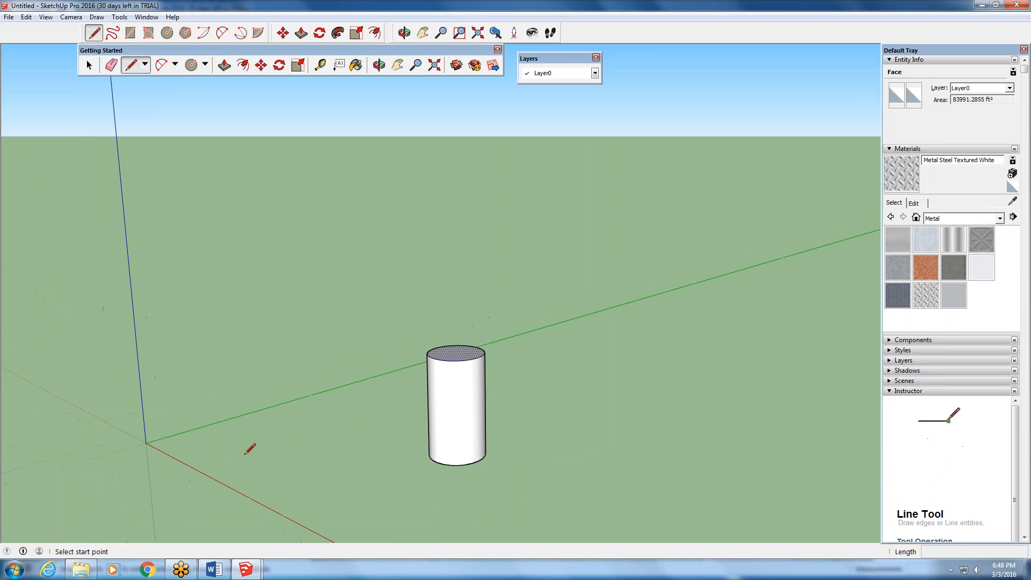
{"action": "left_click", "coordinate": [243, 451]}
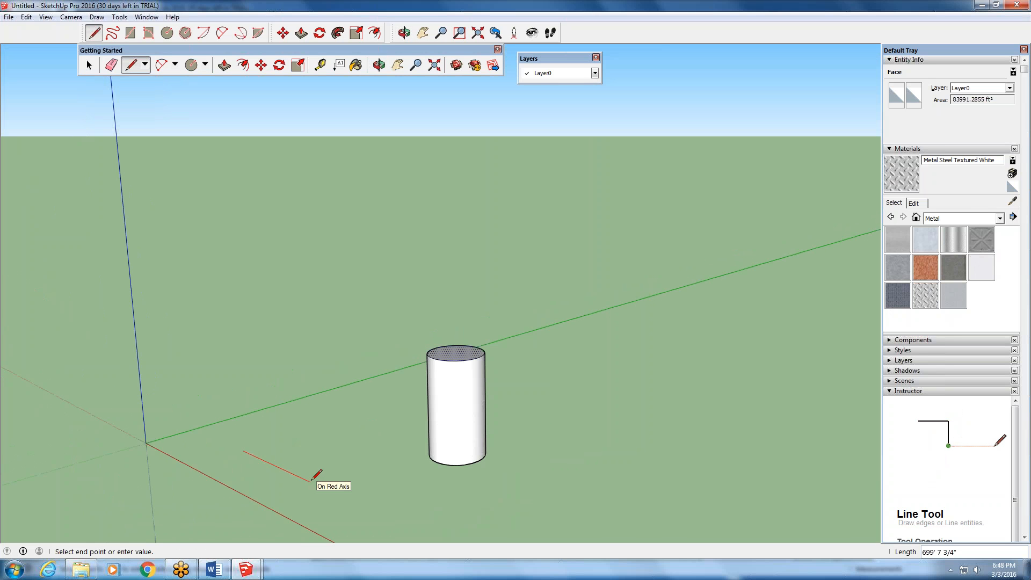
{"action": "left_click", "coordinate": [378, 503]}
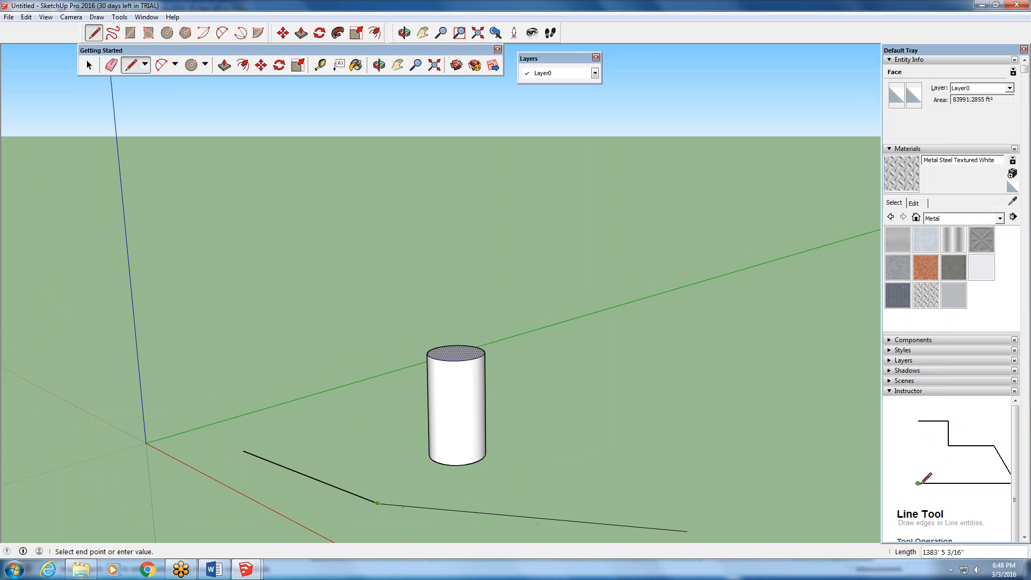
- Add a 3' segment along the blue axis from the far end of the ground line
{"action": "type", "text": "3"}
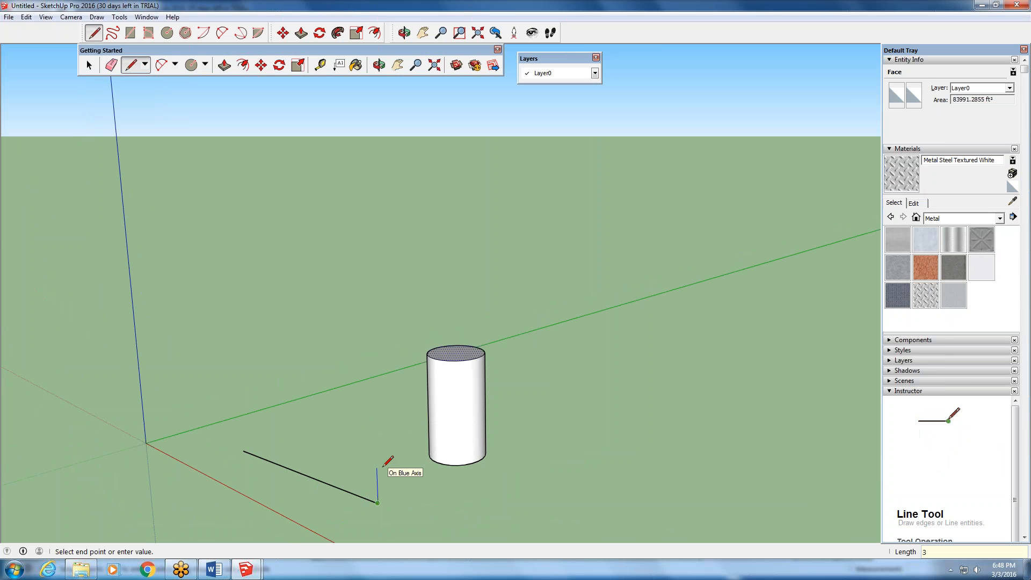
{"action": "type", "text": "'"}
{"action": "key", "text": "Return"}
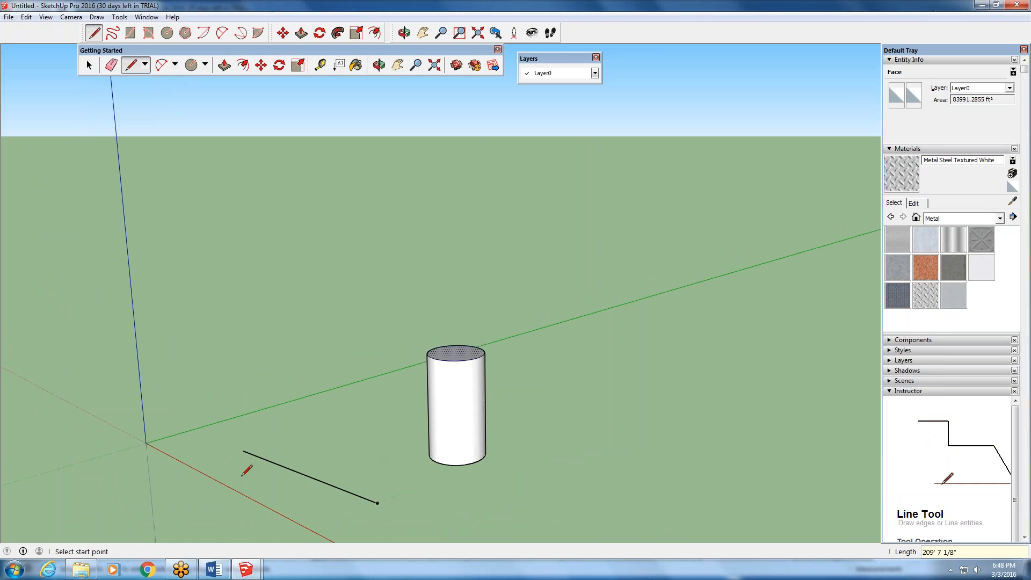
- Measure the length of the ground line from end to end
{"action": "key", "text": "t"}
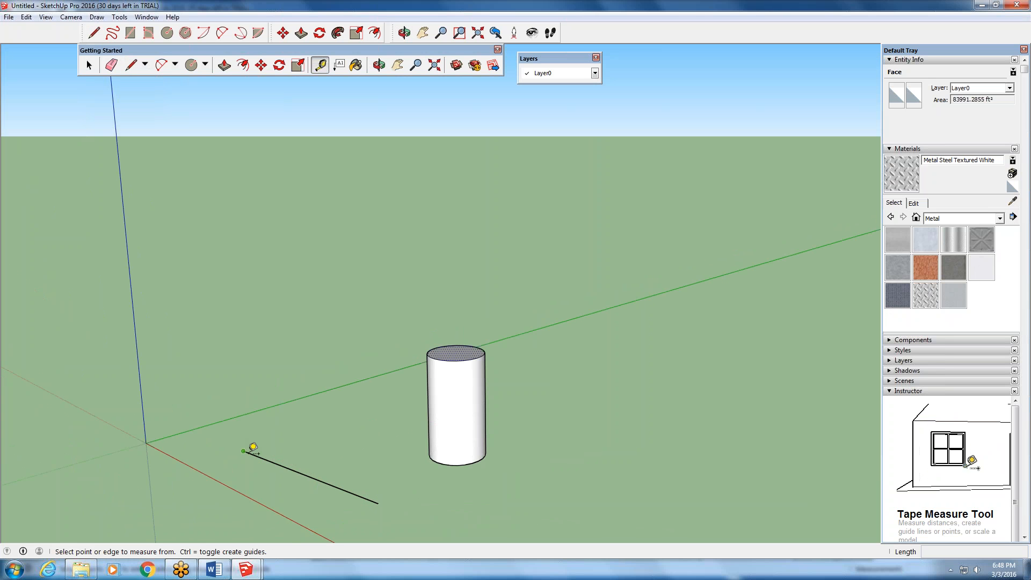
{"action": "left_click", "coordinate": [243, 451]}
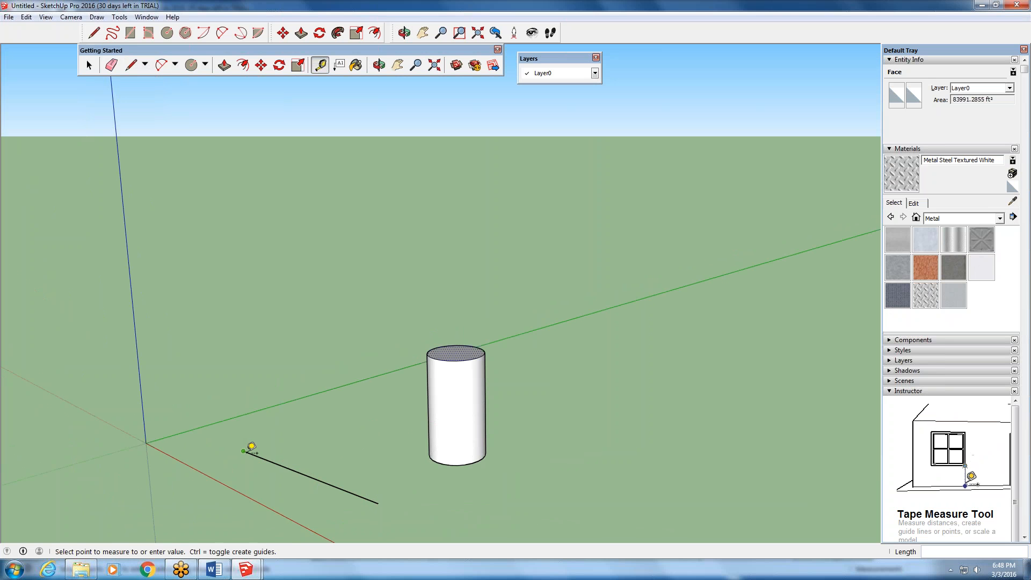
{"action": "left_click", "coordinate": [378, 502]}
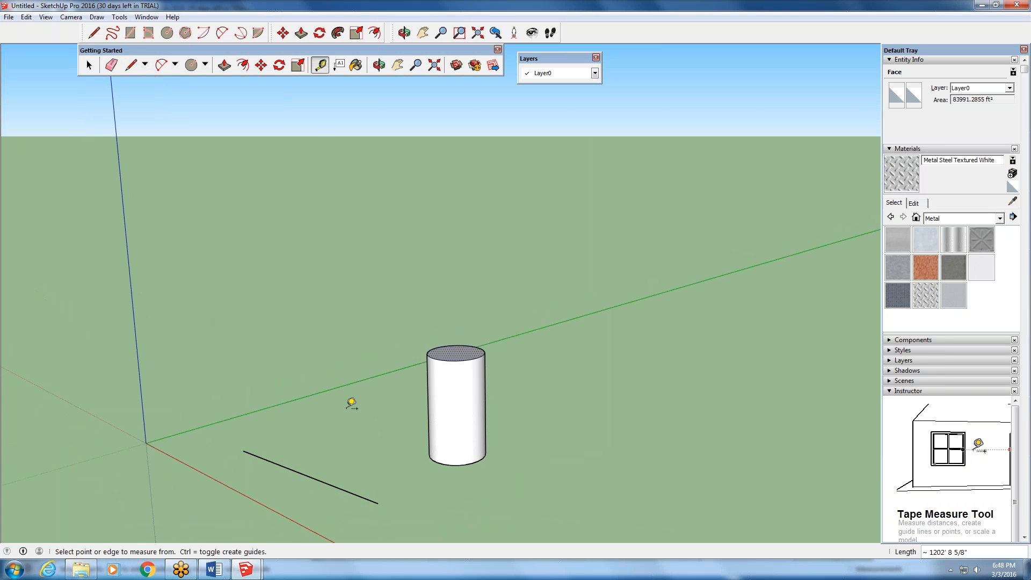
- Draw a second, shorter line between the first line and the cylinder, entering 3' for the segment continuing from its end
{"action": "left_click", "coordinate": [130, 65]}
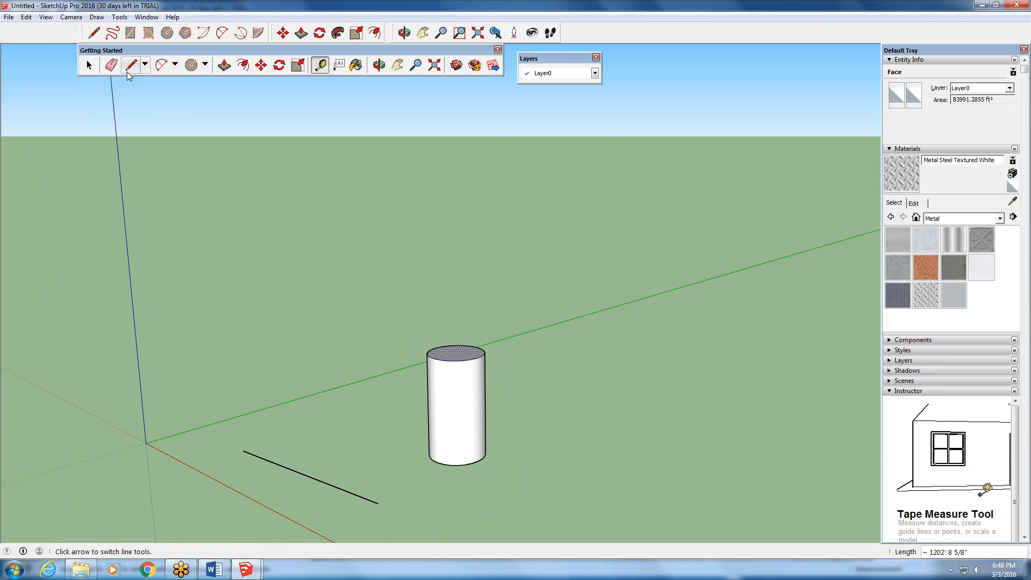
{"action": "left_click", "coordinate": [304, 439]}
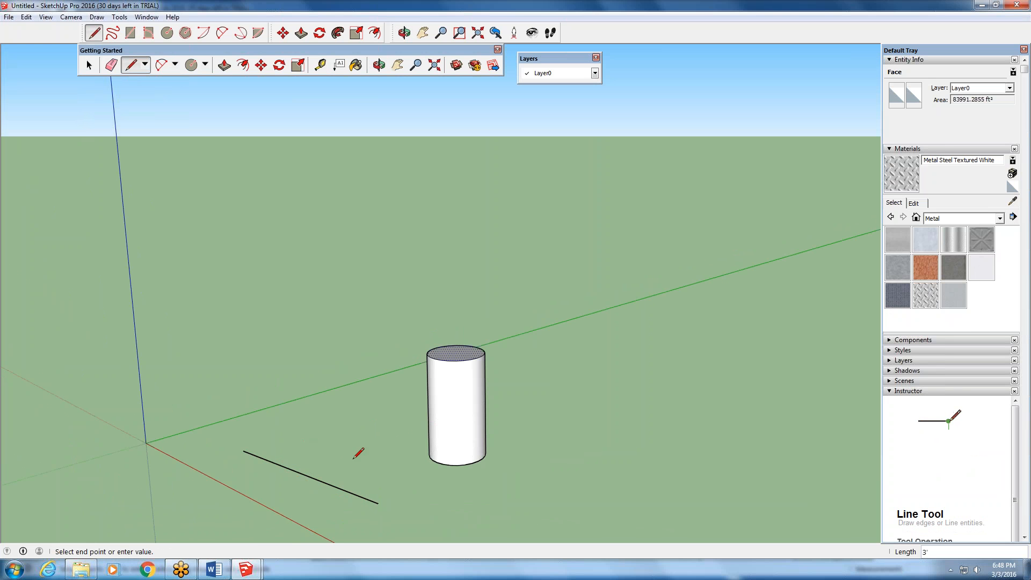
{"action": "left_click", "coordinate": [374, 470]}
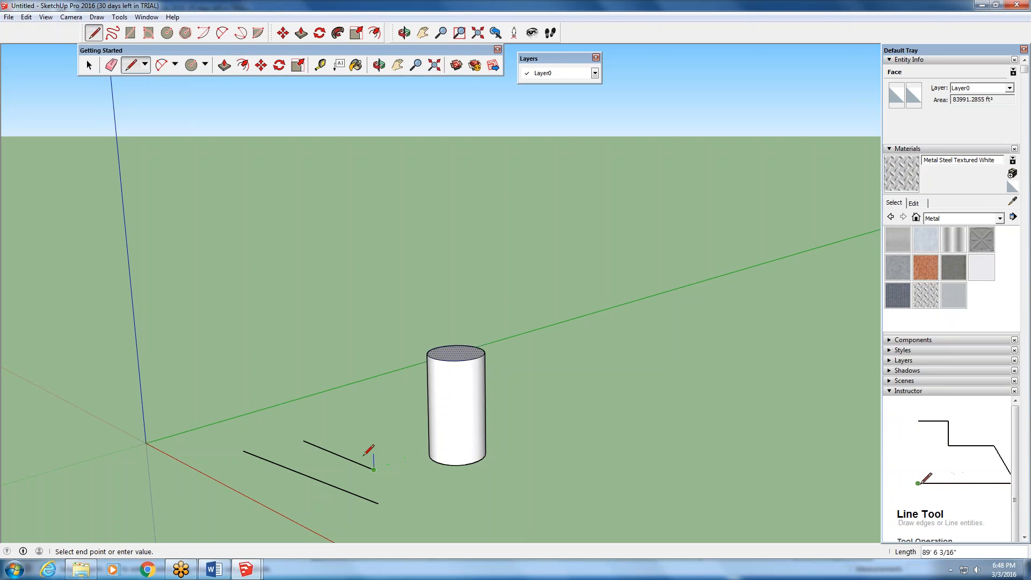
{"action": "type", "text": "3'"}
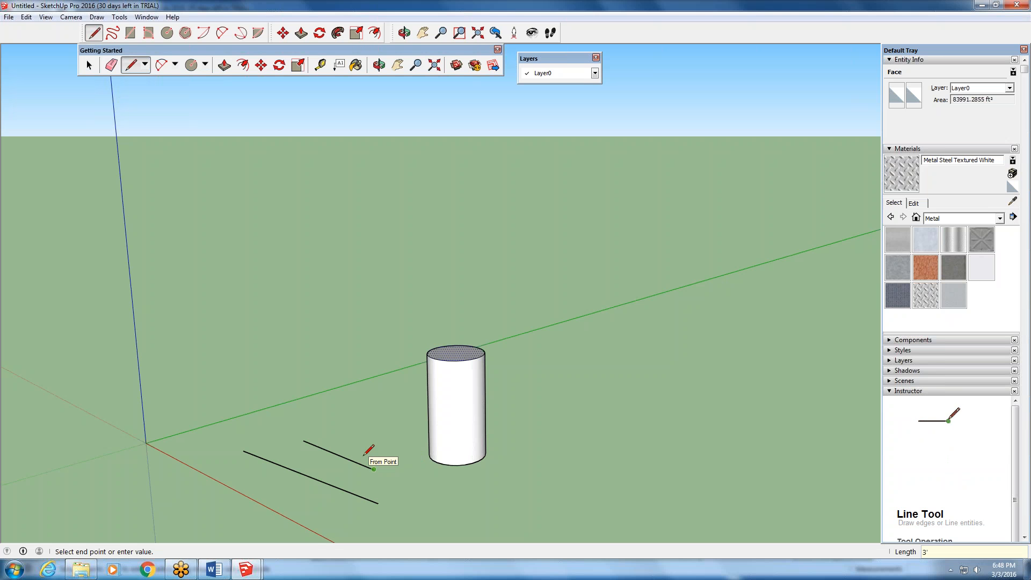
- Measure the length of the shorter ground line from end to end with the Tape Measure
{"action": "middle_click_drag", "start_coordinate": [369, 450], "coordinate": [466, 497]}
{"action": "scroll", "coordinate": [309, 508], "scroll_direction": "up", "scroll_amount": 3}
{"action": "scroll", "coordinate": [304, 514], "scroll_direction": "up", "scroll_amount": 3}
{"action": "key", "text": "Escape"}
{"action": "left_click", "coordinate": [320, 65]}
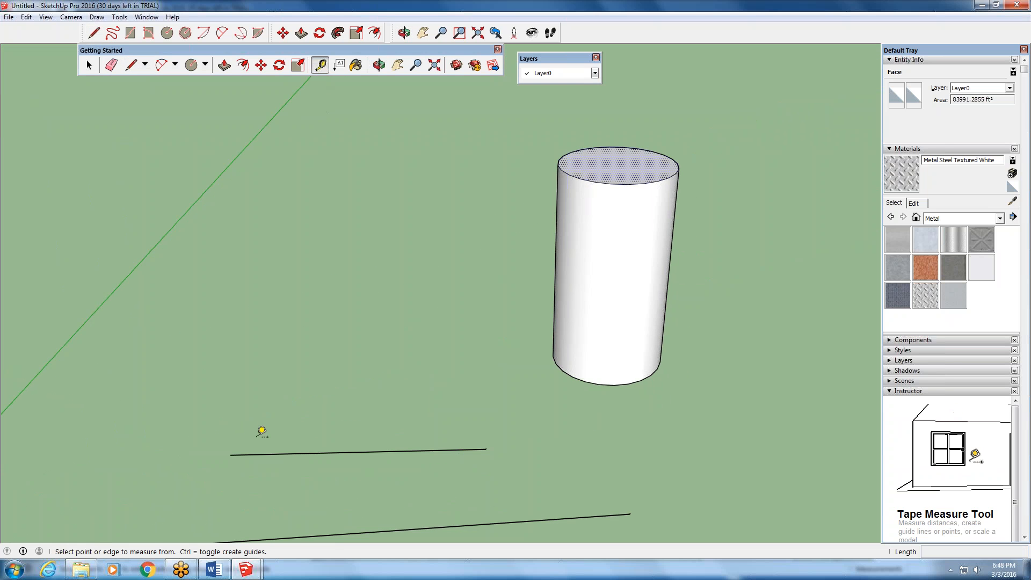
{"action": "left_click", "coordinate": [230, 455]}
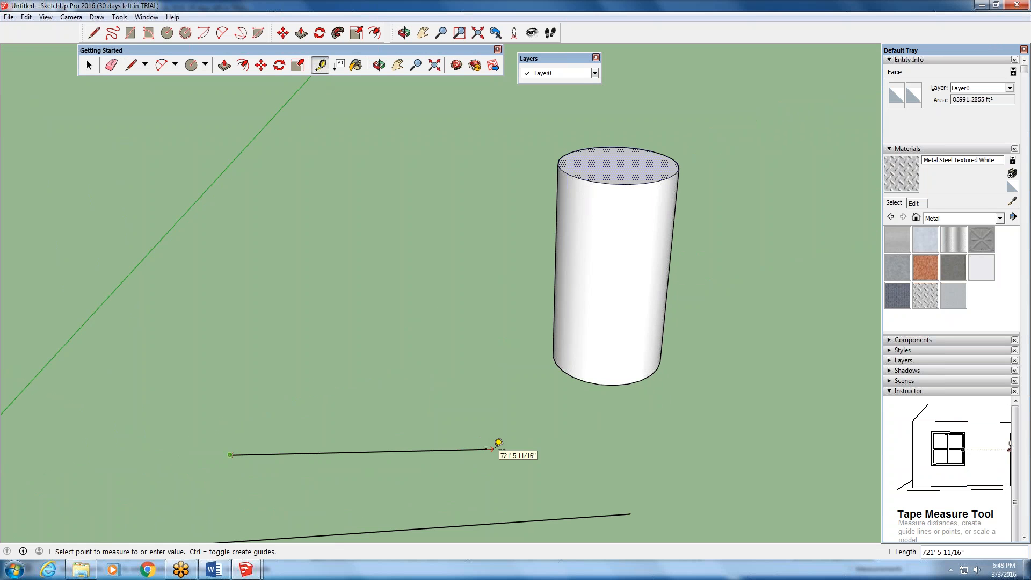
{"action": "scroll", "coordinate": [489, 366], "scroll_direction": "down", "scroll_amount": 7}
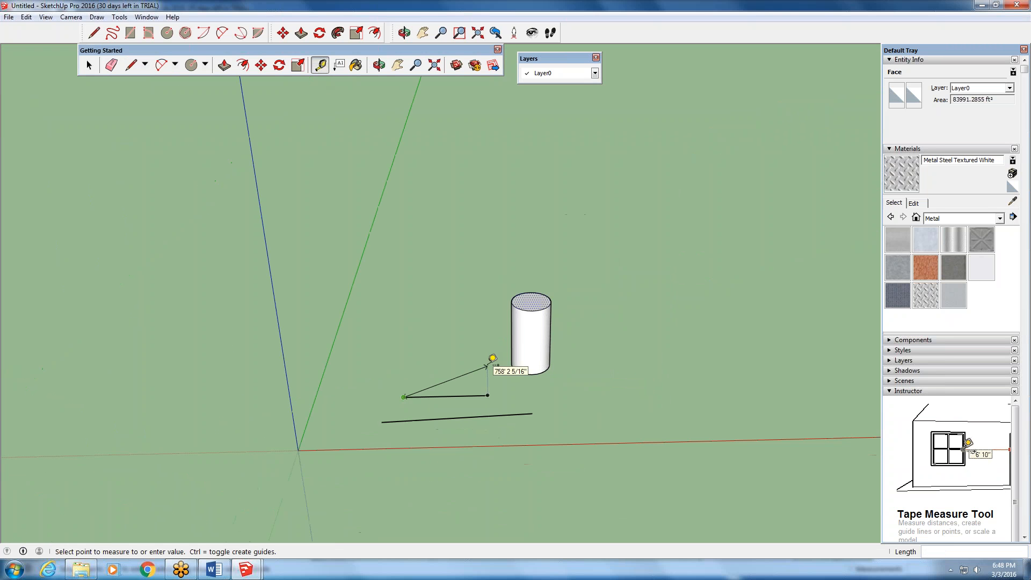
{"action": "middle_click_drag", "start_coordinate": [490, 365], "coordinate": [443, 362]}
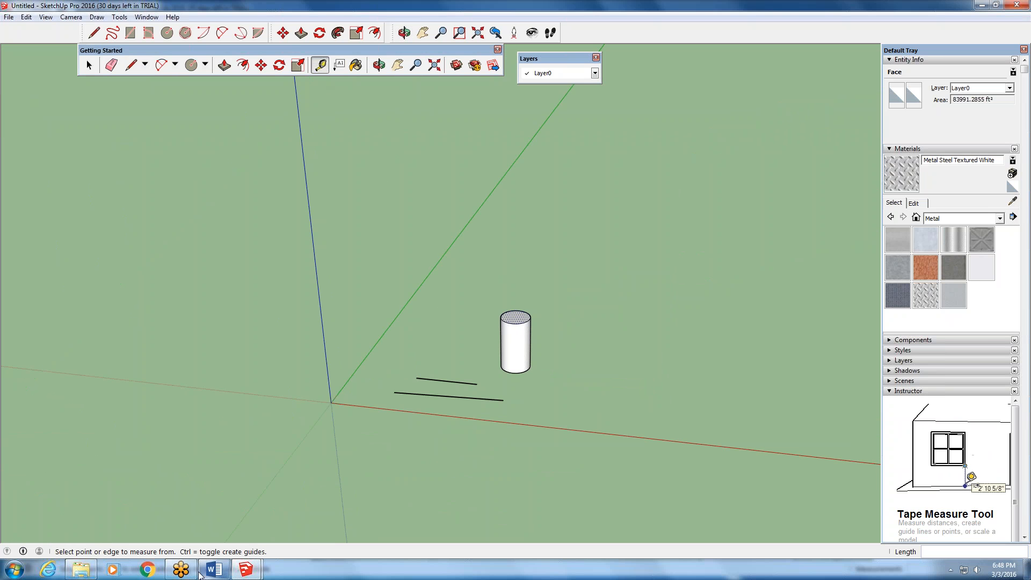
- Switch to the open BOATHOUSE model and draw a line parallel to the green axis on the gray walkway, entering an exact length
{"action": "mouse_move", "coordinate": [246, 570]}
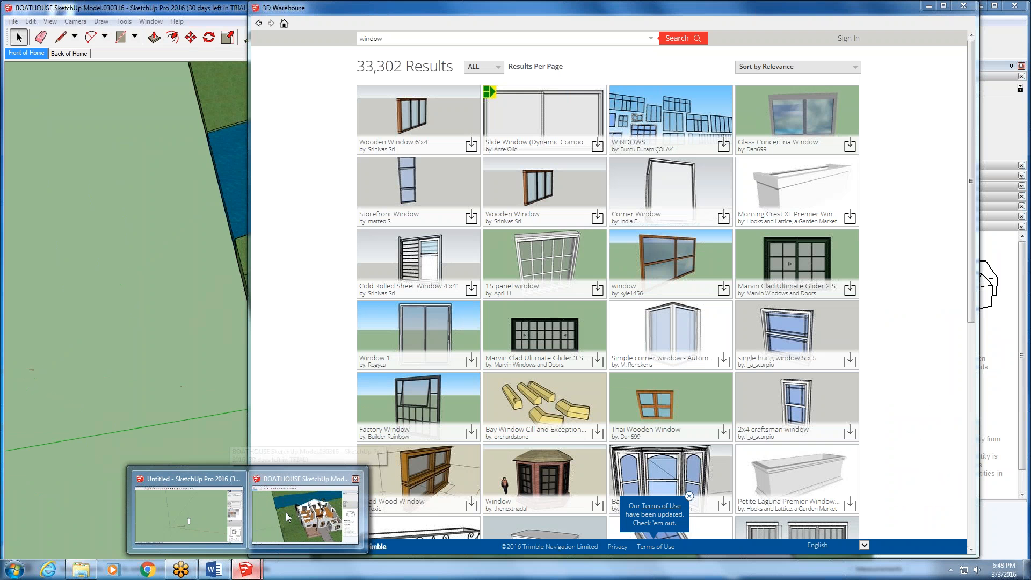
{"action": "left_click", "coordinate": [286, 514]}
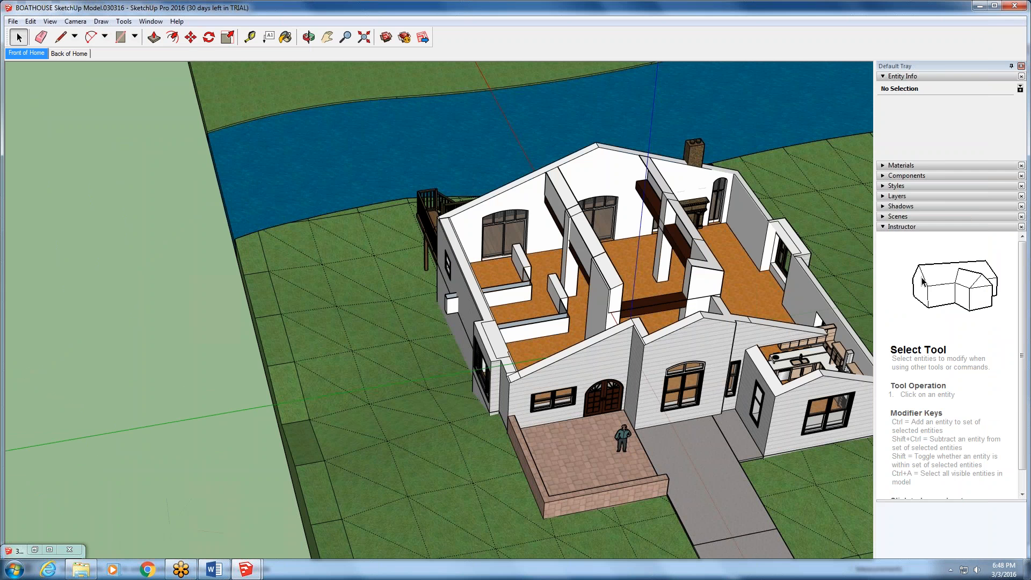
{"action": "scroll", "coordinate": [244, 435], "scroll_direction": "down", "scroll_amount": 5}
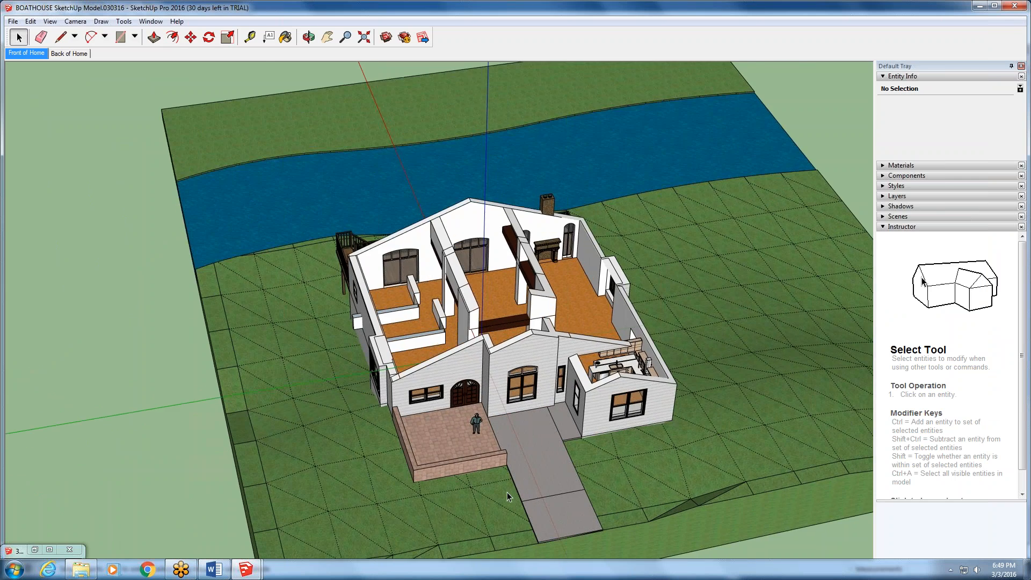
{"action": "scroll", "coordinate": [507, 492], "scroll_direction": "up", "scroll_amount": 6}
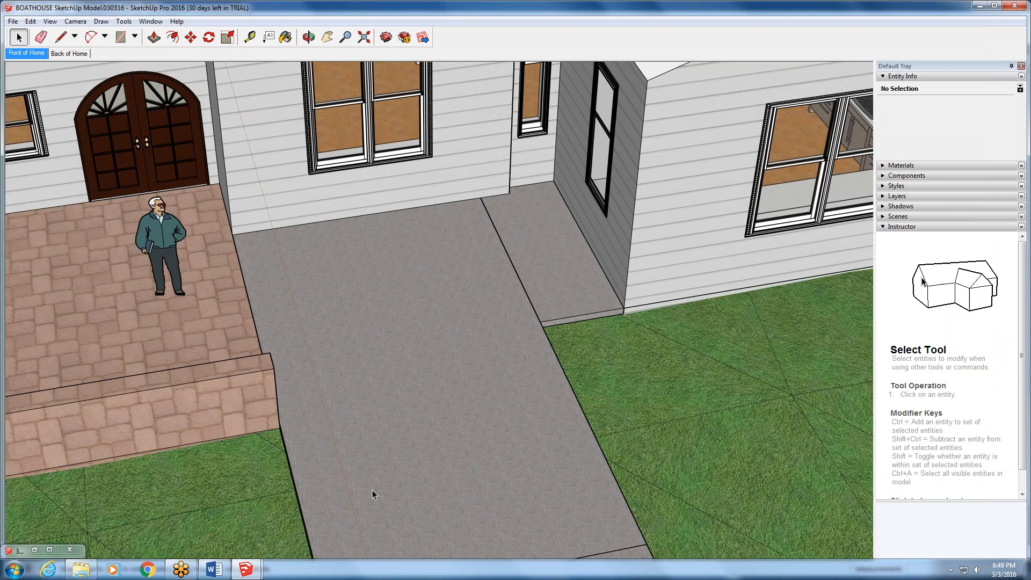
{"action": "left_click", "coordinate": [60, 36]}
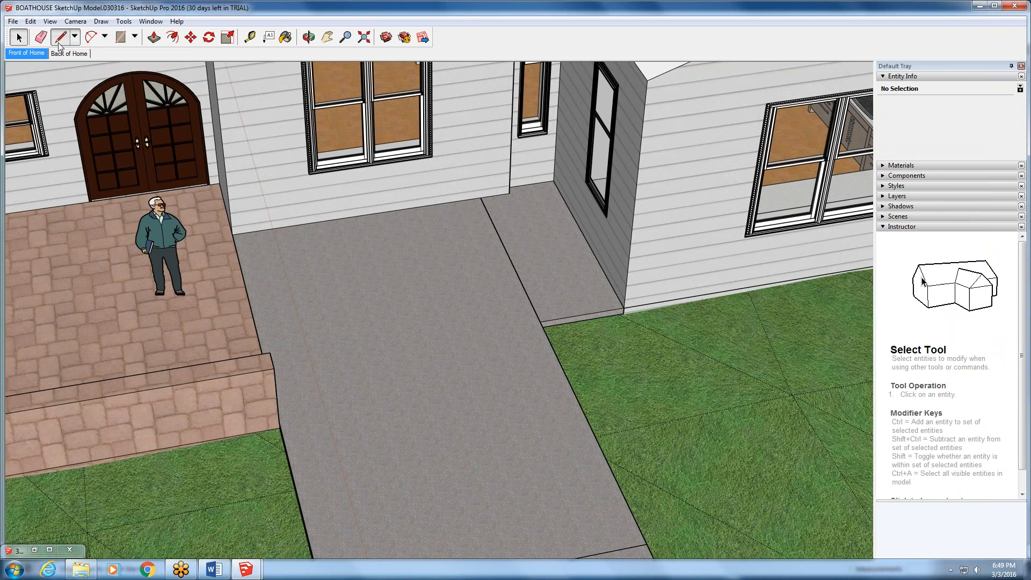
{"action": "left_click", "coordinate": [396, 447]}
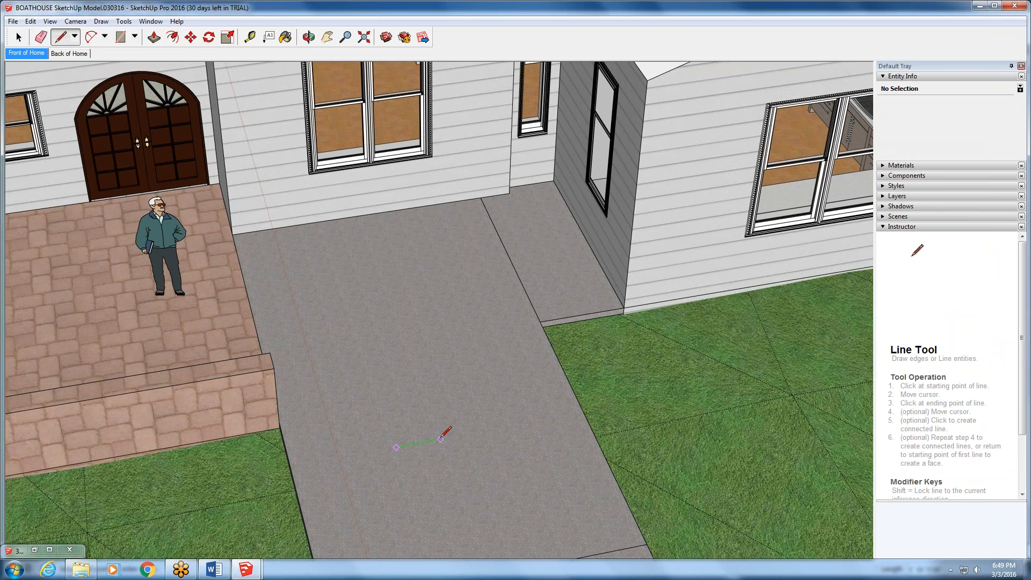
{"action": "left_click", "coordinate": [441, 439]}
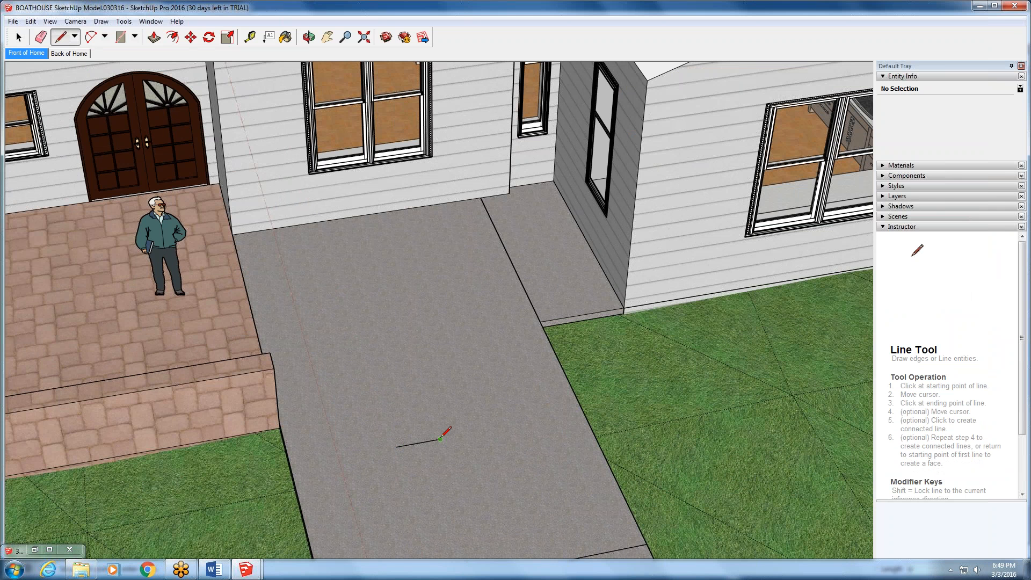
{"action": "key", "text": "Return"}
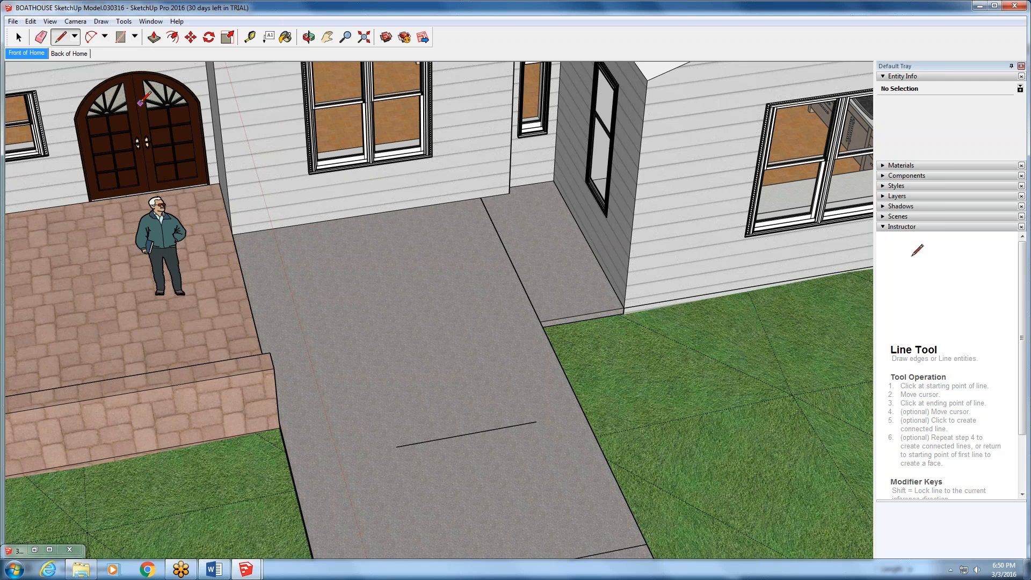
- Delete the line on the gray walkway and draw a rectangle of about 9 ft² in its place
{"action": "key", "text": "space"}
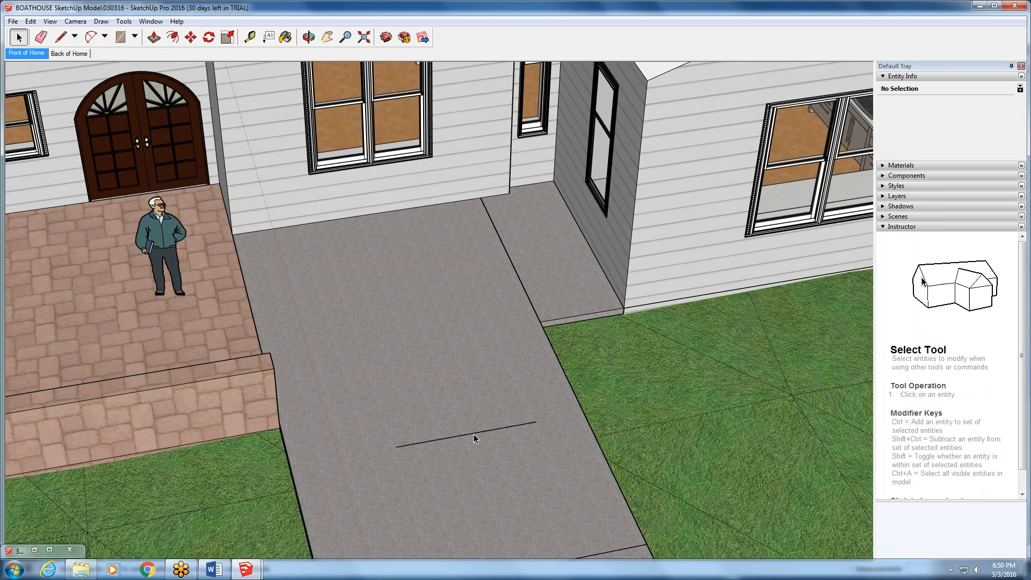
{"action": "key", "text": "Delete"}
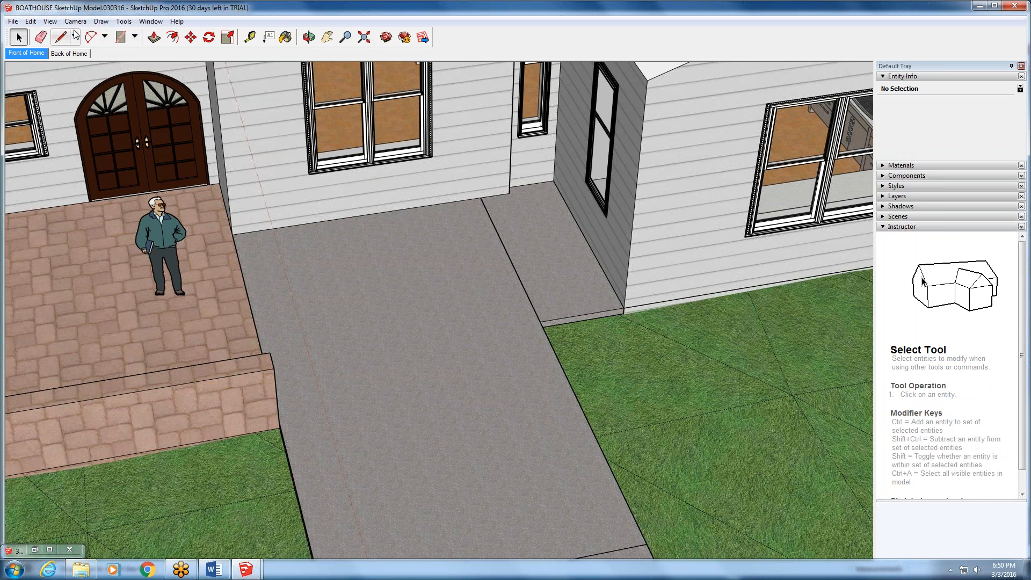
{"action": "left_click", "coordinate": [120, 37]}
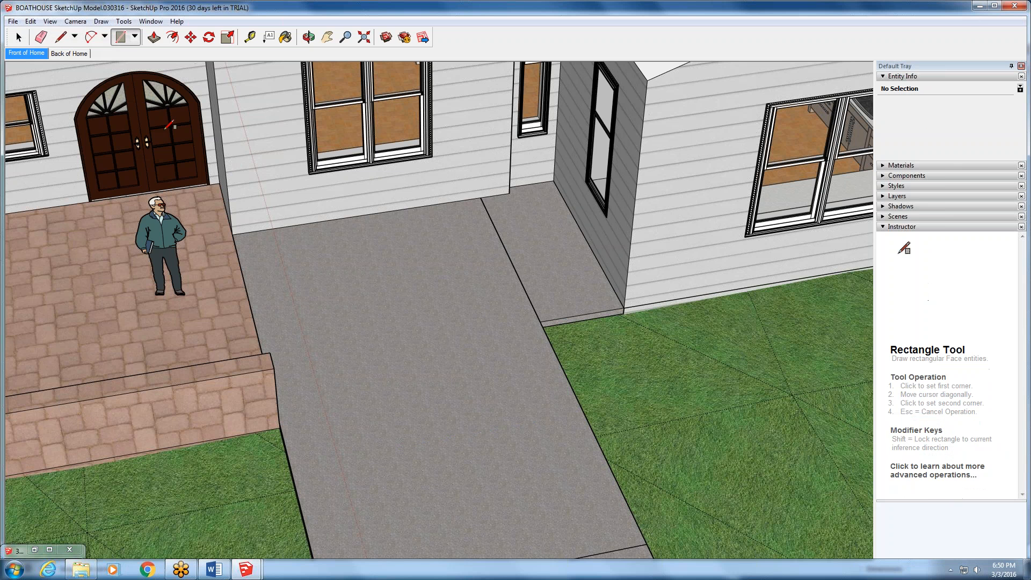
{"action": "left_click", "coordinate": [406, 463]}
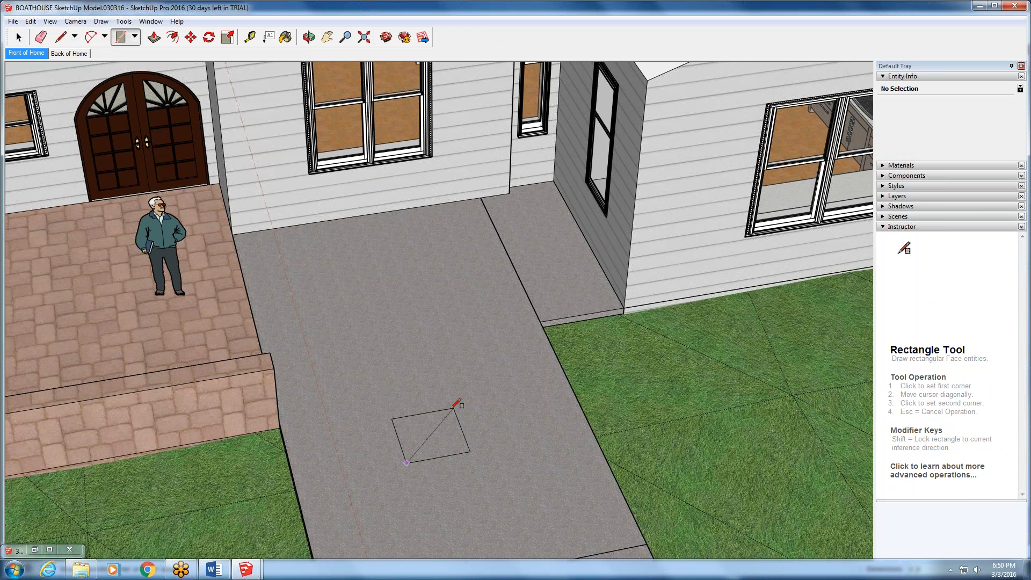
{"action": "left_click", "coordinate": [460, 402]}
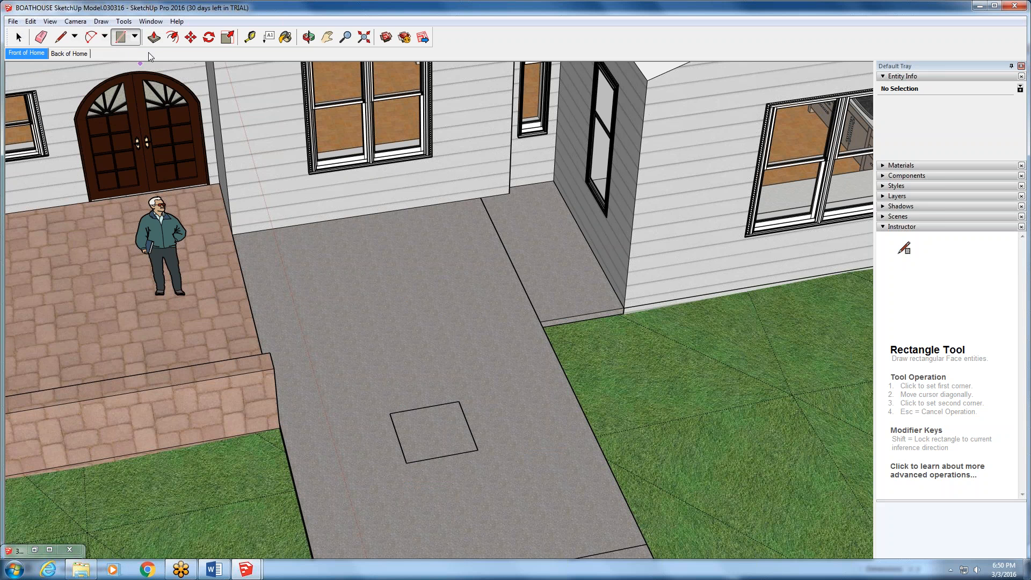
- Push/Pull the walkway rectangle up into a box of about 41 ft³ and make the whole box a group
{"action": "left_click", "coordinate": [153, 38]}
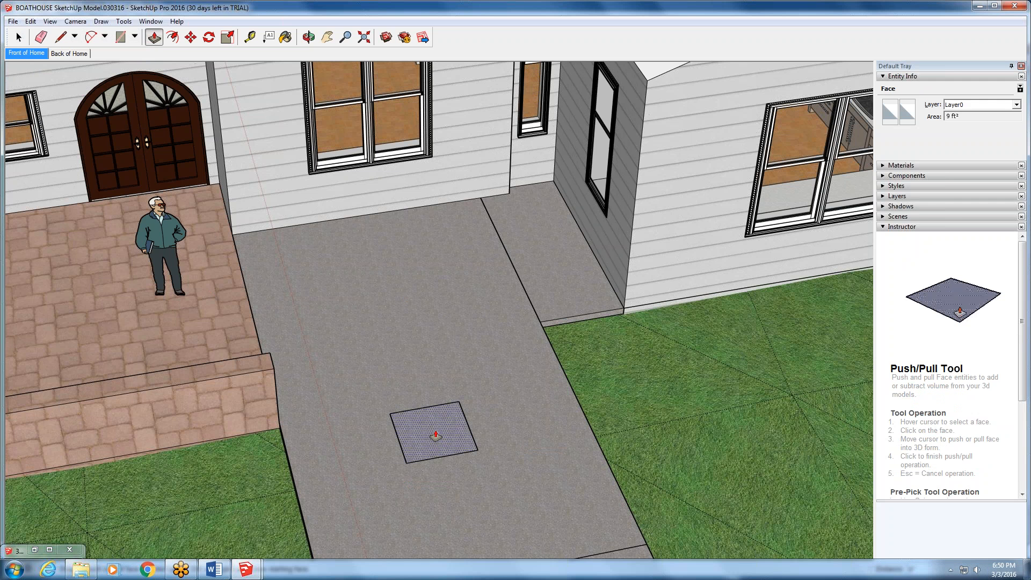
{"action": "left_click_drag", "start_coordinate": [435, 436], "coordinate": [434, 365]}
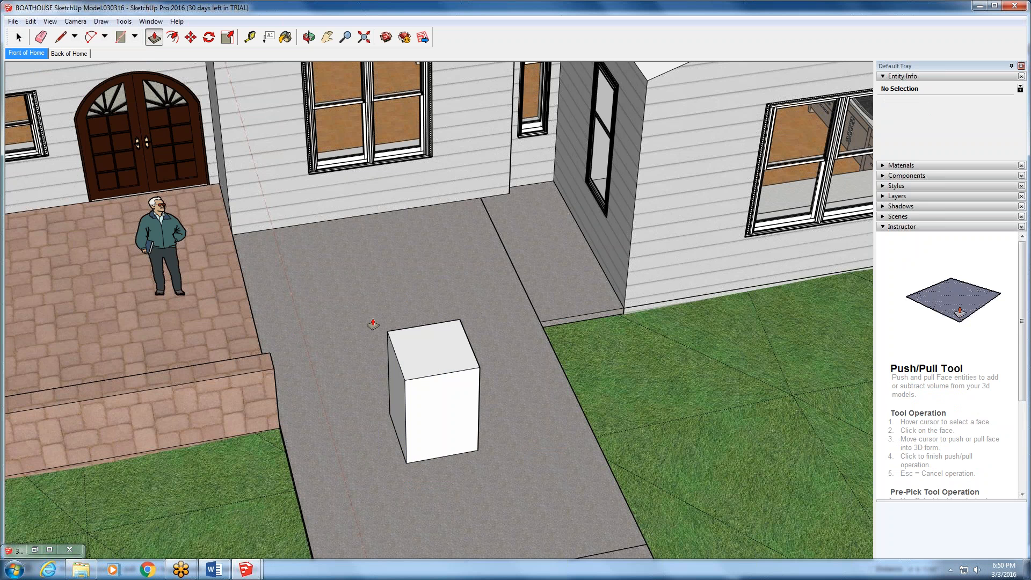
{"action": "left_click", "coordinate": [18, 38]}
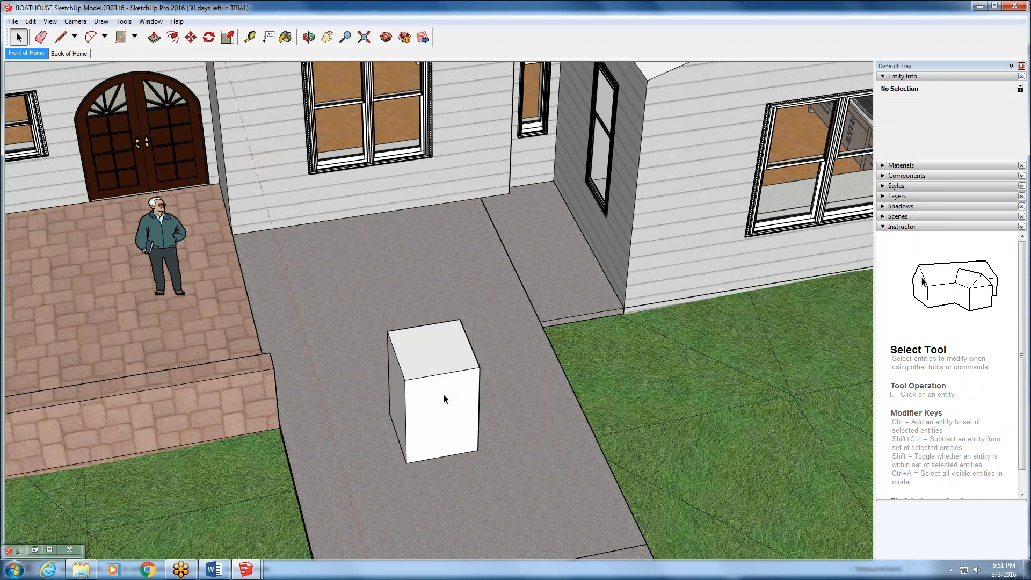
{"action": "triple_click", "coordinate": [445, 399]}
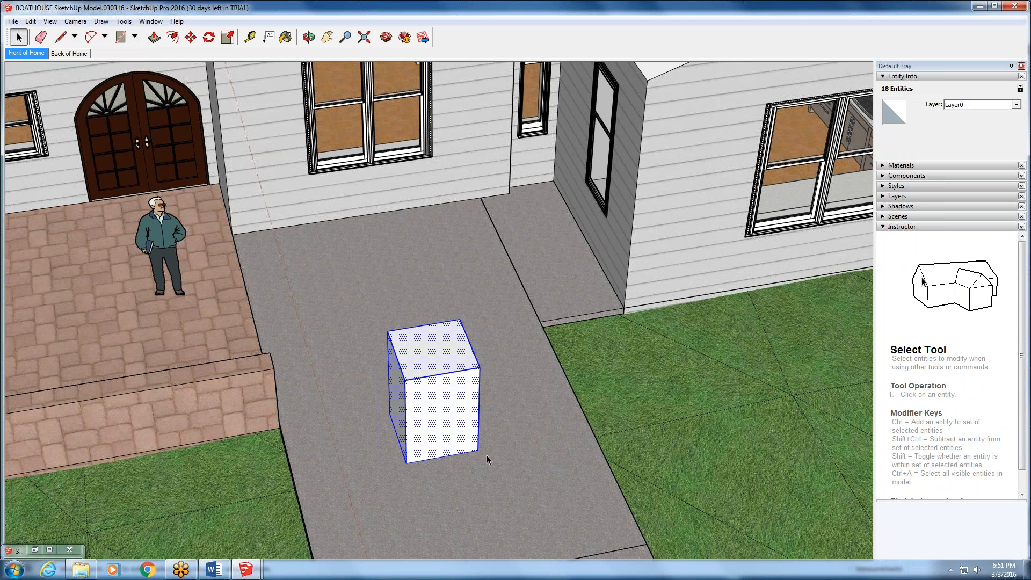
{"action": "right_click", "coordinate": [451, 401]}
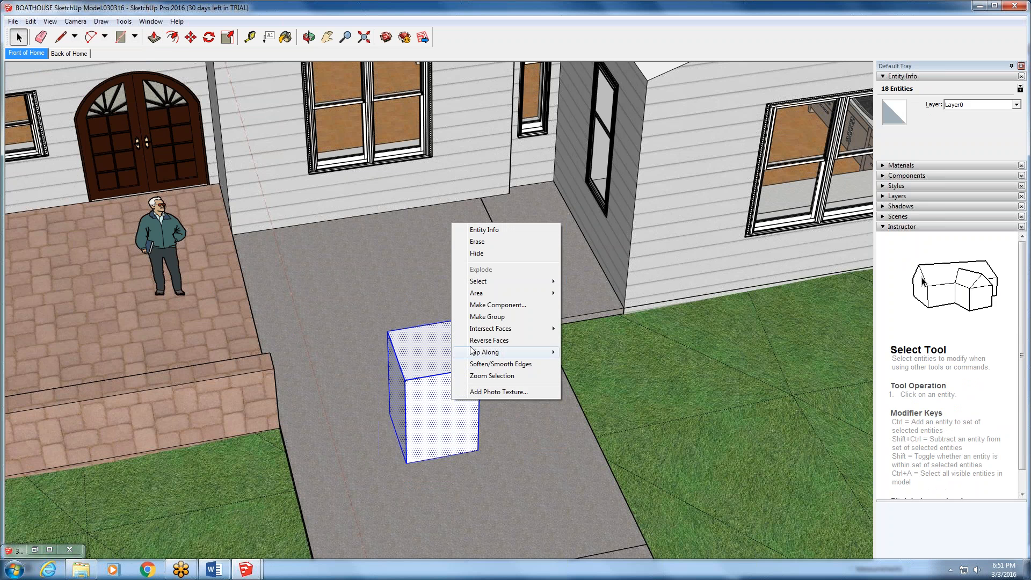
{"action": "left_click", "coordinate": [487, 316]}
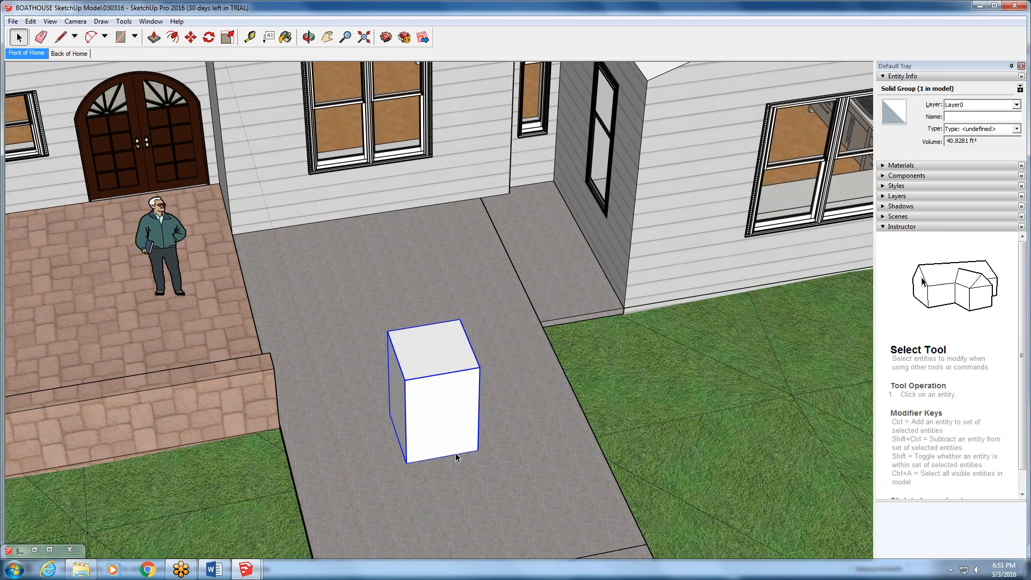
- Open the box group for editing, close it again, and select the whole group
{"action": "double_click", "coordinate": [420, 397]}
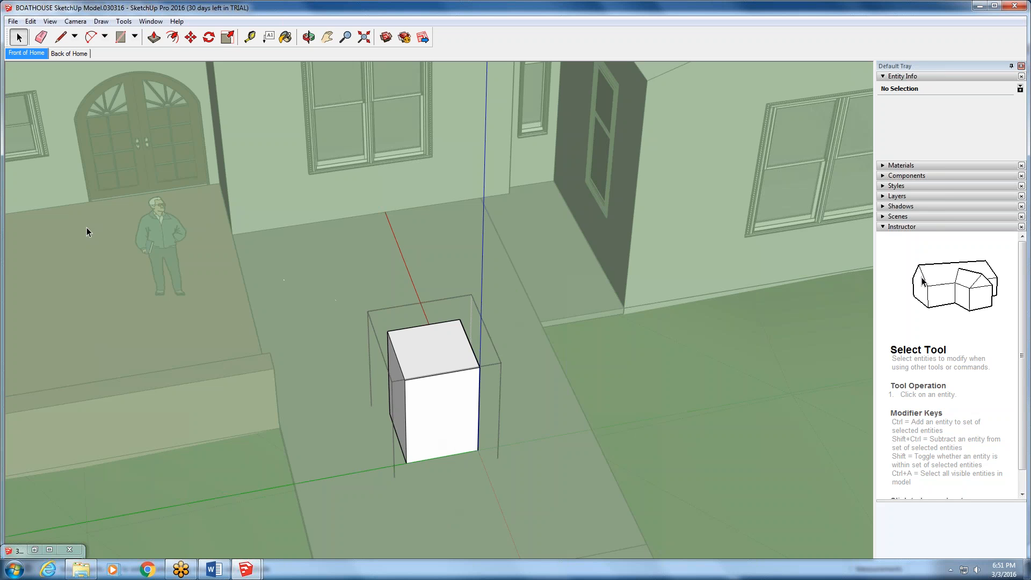
{"action": "left_click", "coordinate": [31, 22]}
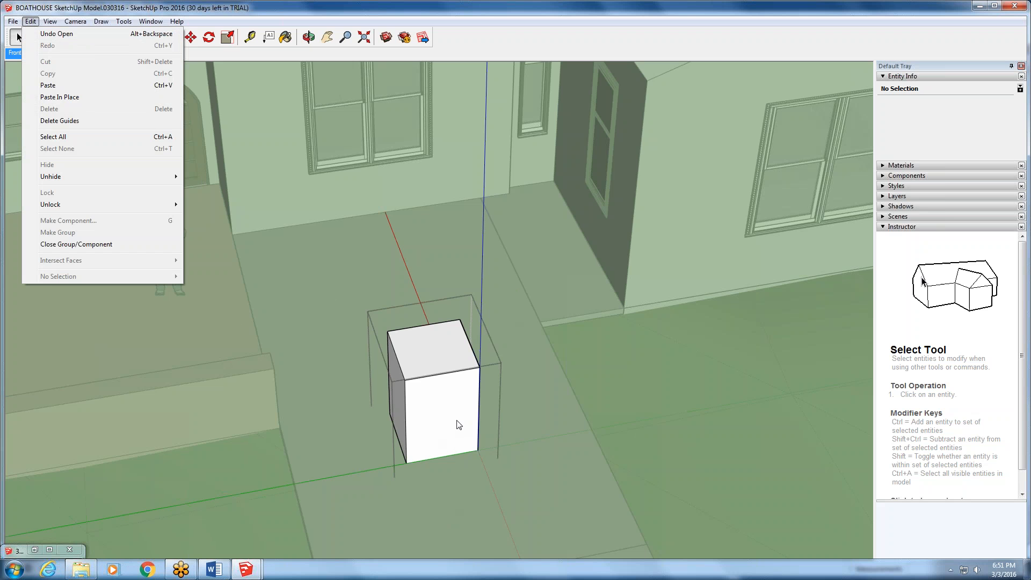
{"action": "key", "text": "Escape"}
{"action": "left_click", "coordinate": [525, 379]}
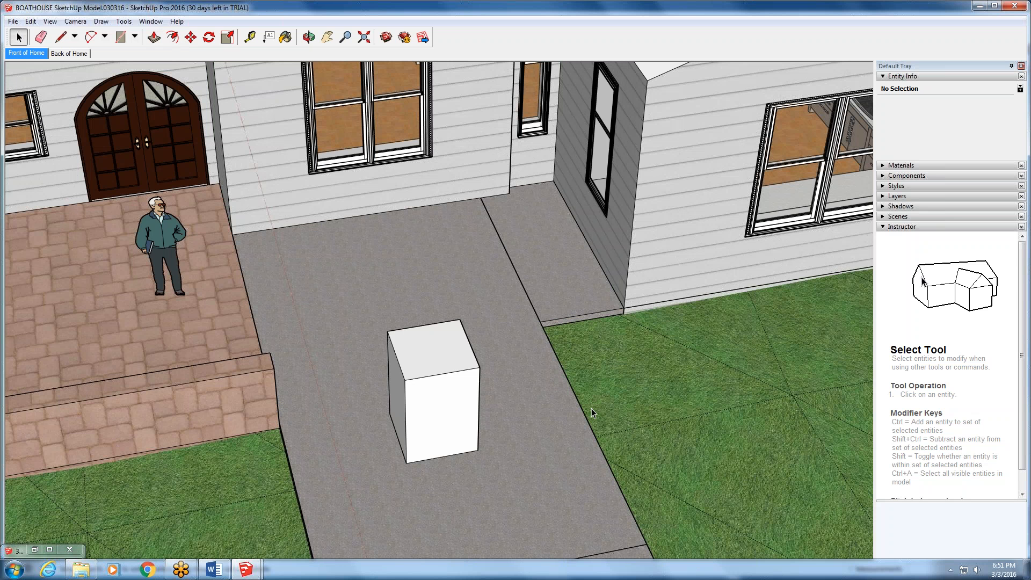
{"action": "left_click", "coordinate": [429, 409]}
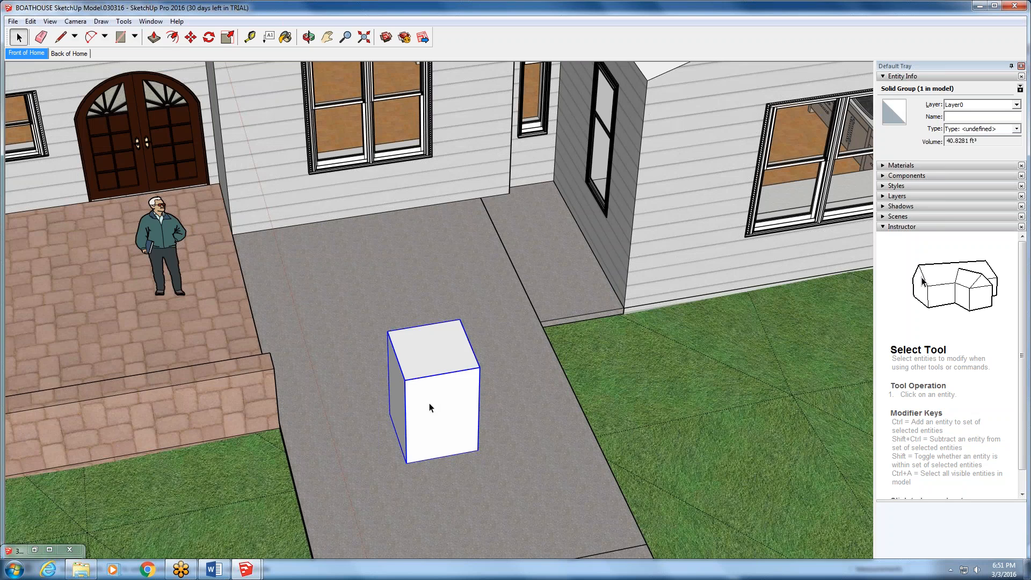
{"action": "scroll", "coordinate": [430, 408], "scroll_direction": "down", "scroll_amount": 4}
{"action": "scroll", "coordinate": [430, 408], "scroll_direction": "down", "scroll_amount": 2}
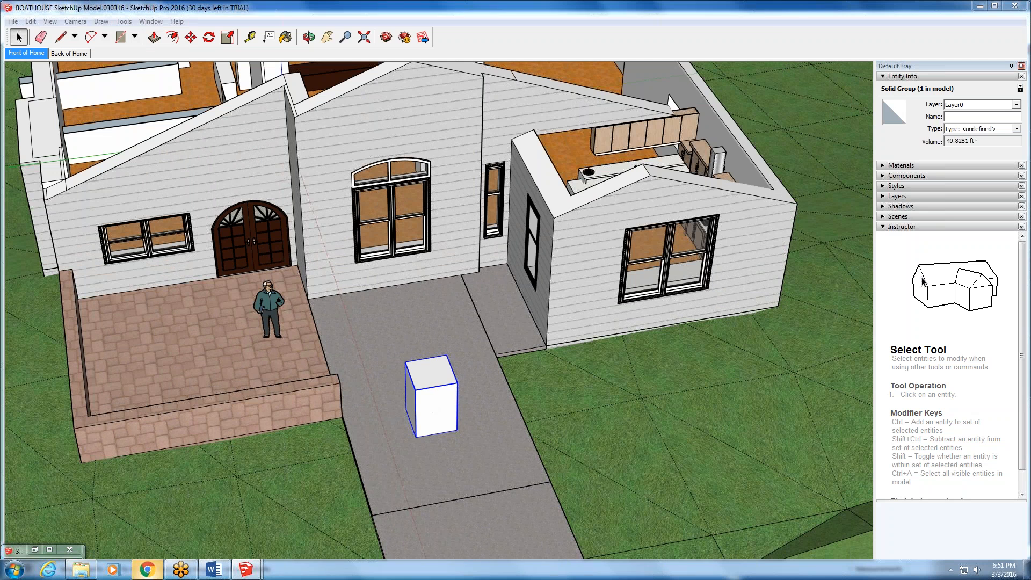
- Switch to Chrome, open Blackboard from the Ivy Tech site, and log in with the account username and password
{"action": "left_click", "coordinate": [147, 570]}
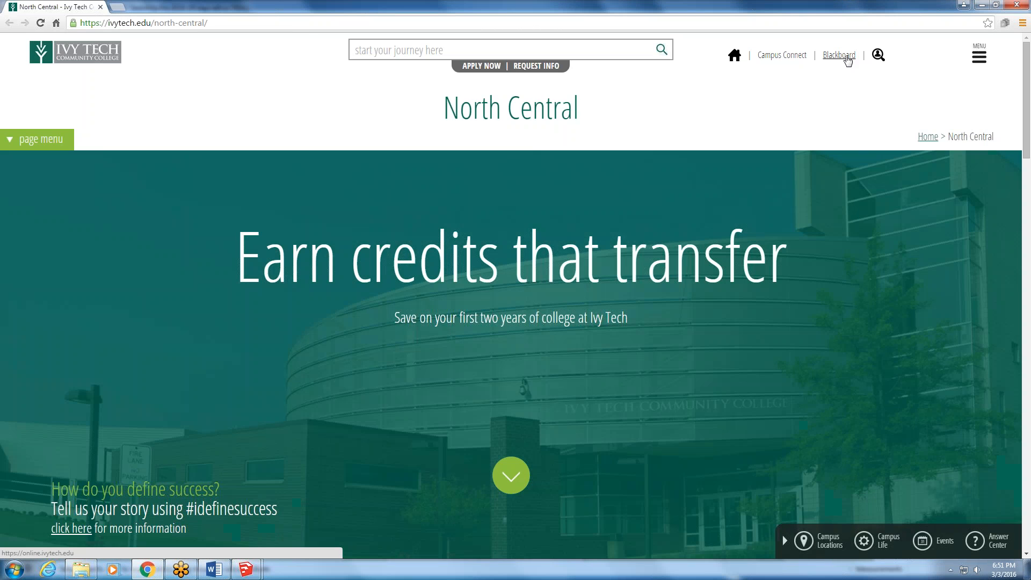
{"action": "left_click", "coordinate": [839, 56]}
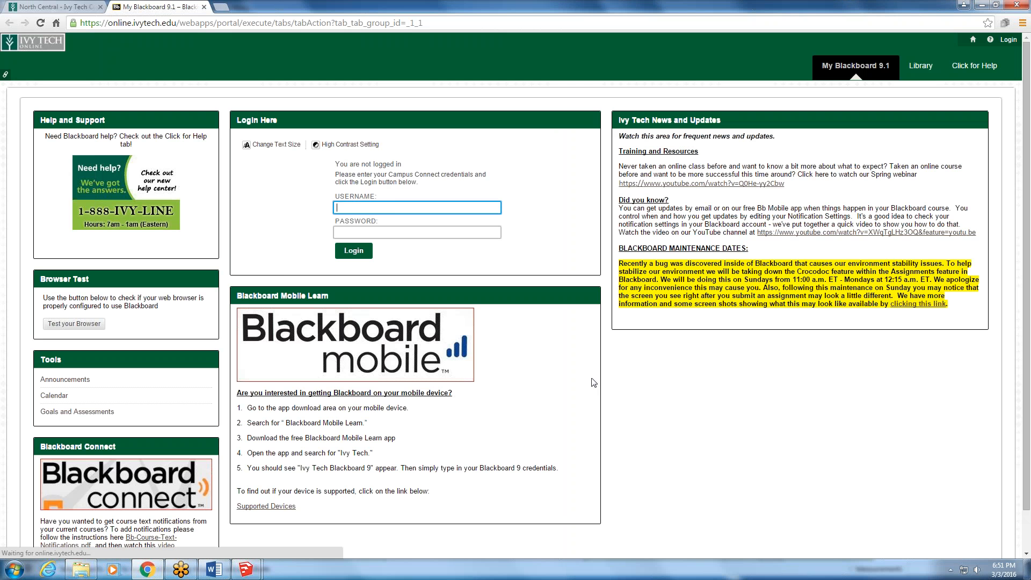
{"action": "type", "text": "ad"}
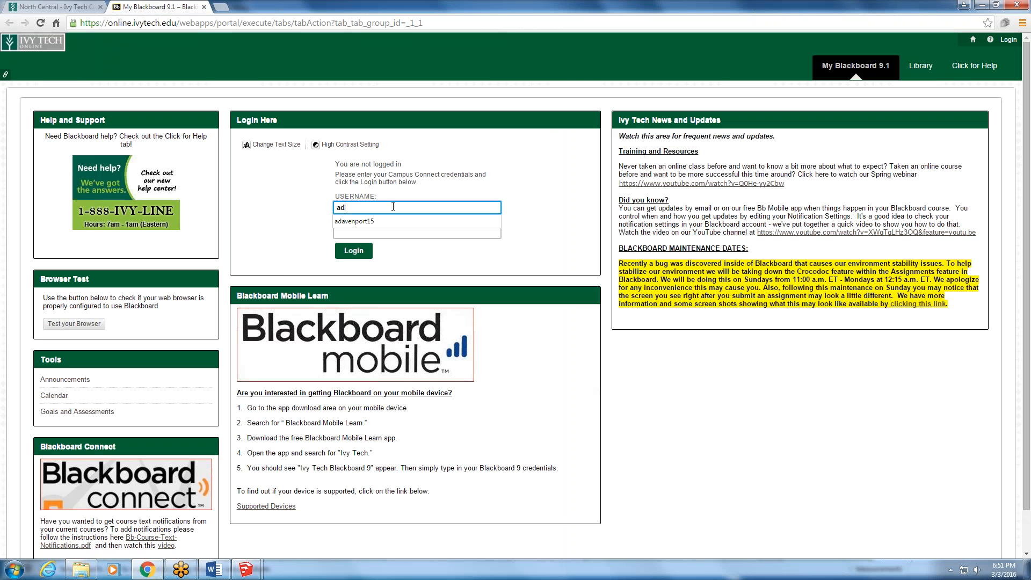
{"action": "type", "text": "avenport15"}
{"action": "left_click", "coordinate": [401, 235]}
{"action": "type", "text": "••••••••••"}
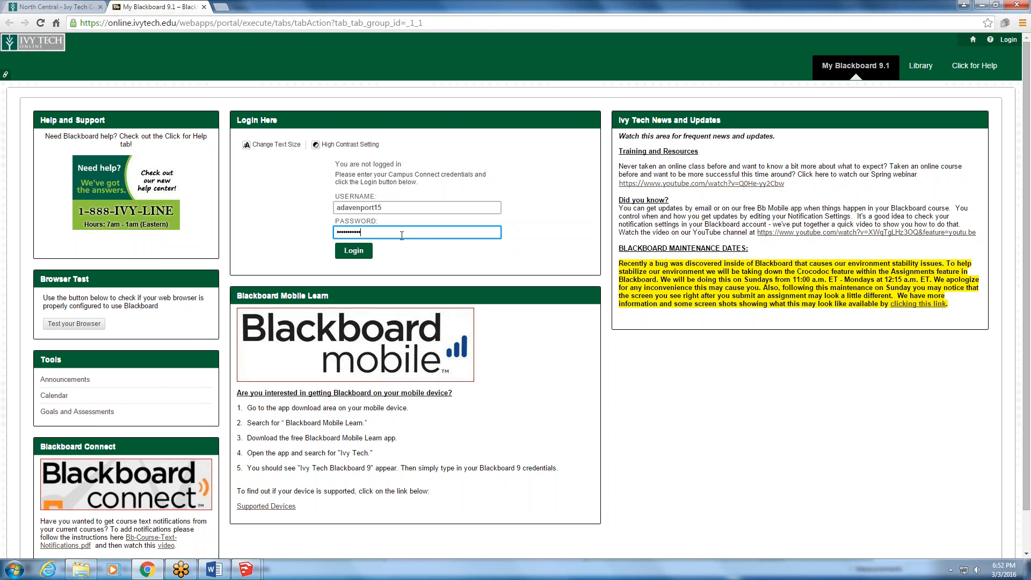
{"action": "type", "text": "•••"}
{"action": "key", "text": "Return"}
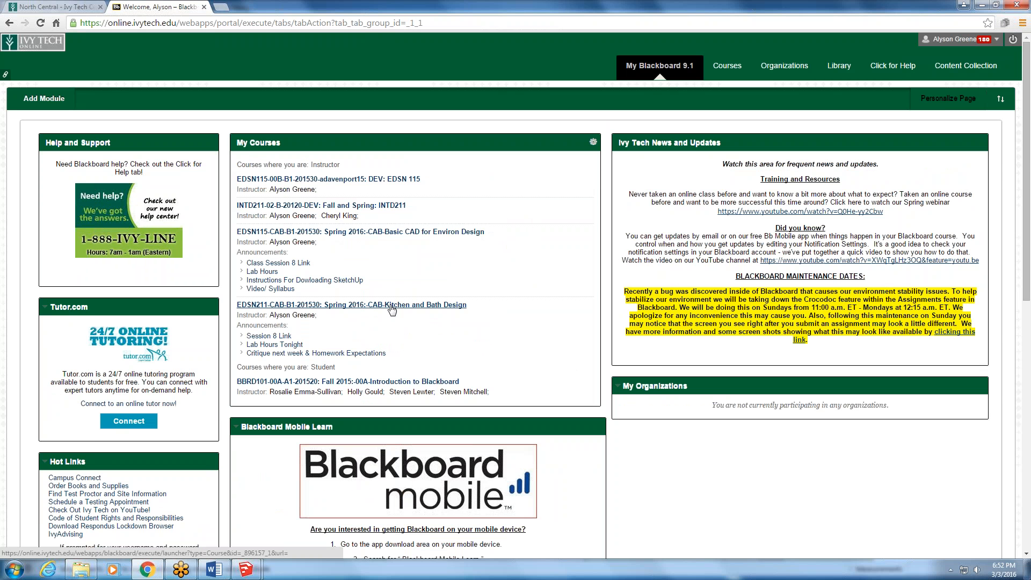
- Open the Session 8- Schedule, Sketchup Introduction folder in the Spring 2016 Basic CAD for Environ Design course's class sessions
{"action": "left_click", "coordinate": [409, 232]}
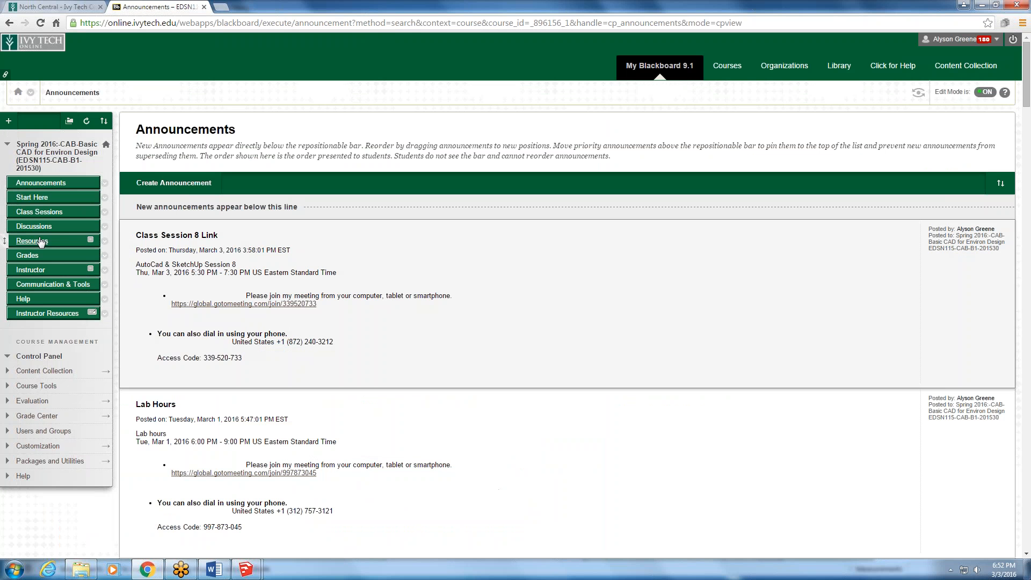
{"action": "left_click", "coordinate": [40, 212]}
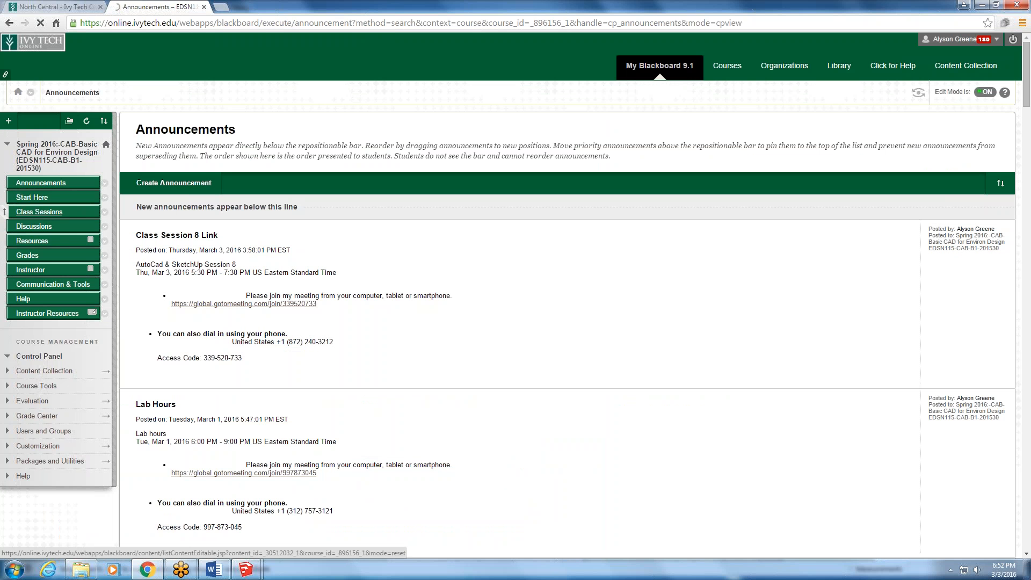
{"action": "scroll", "coordinate": [257, 462], "scroll_direction": "down", "scroll_amount": 1}
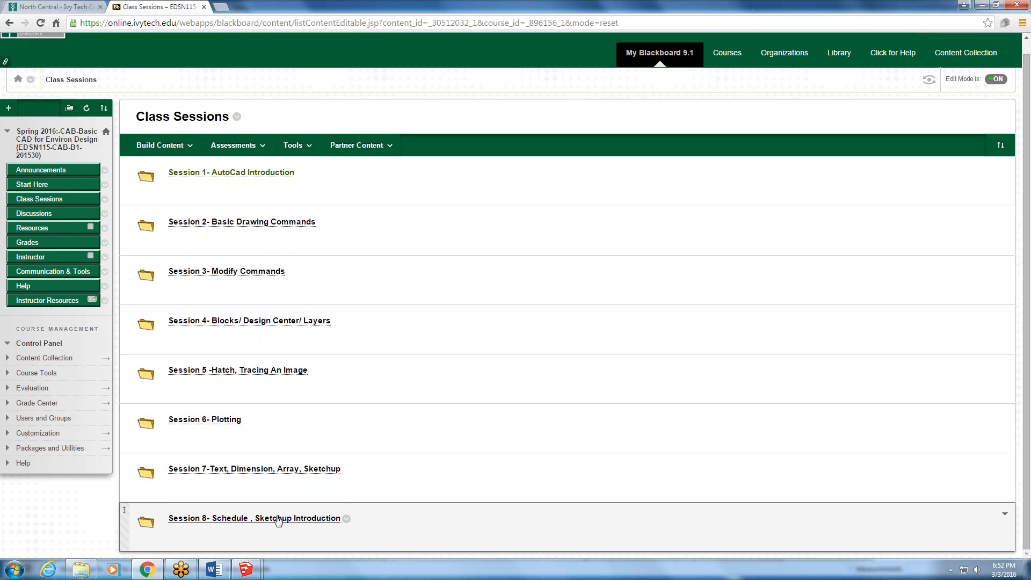
{"action": "left_click", "coordinate": [278, 519]}
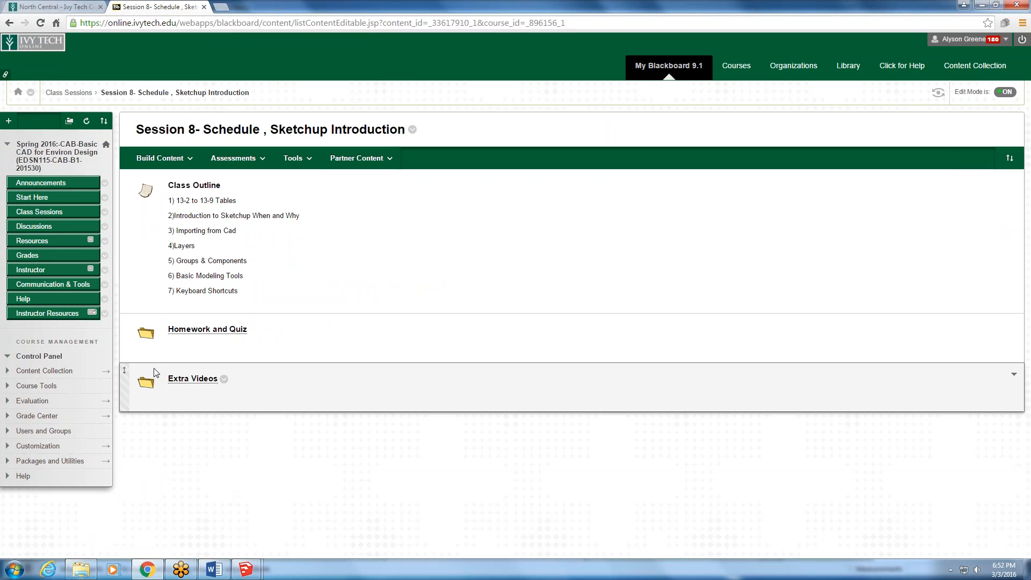
- Open Corner Room With Dimensions.pdf from Homework and Quiz, view it at 67% zoom, and restore the browser to a smaller window
{"action": "left_click", "coordinate": [183, 330]}
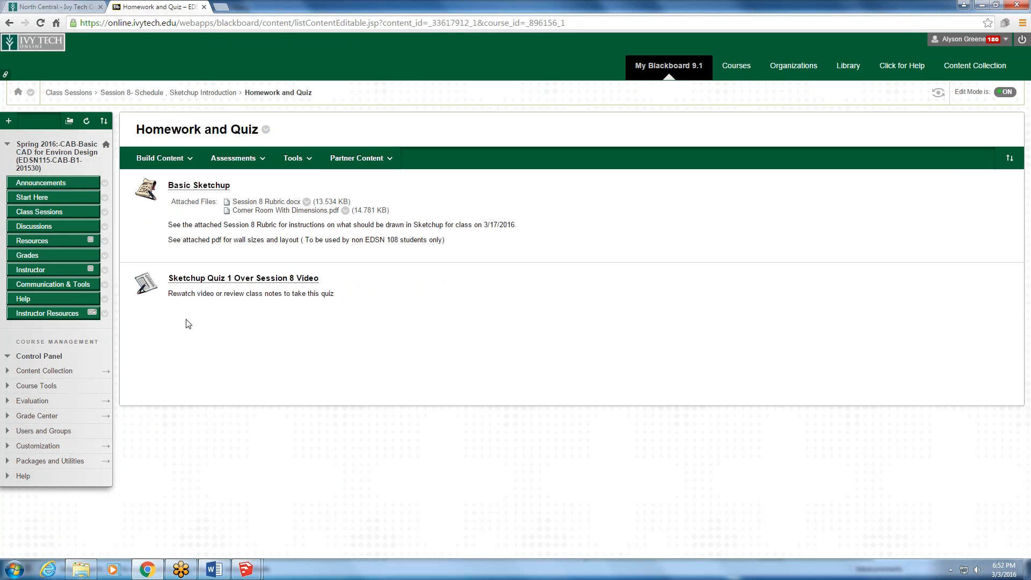
{"action": "left_click", "coordinate": [268, 211]}
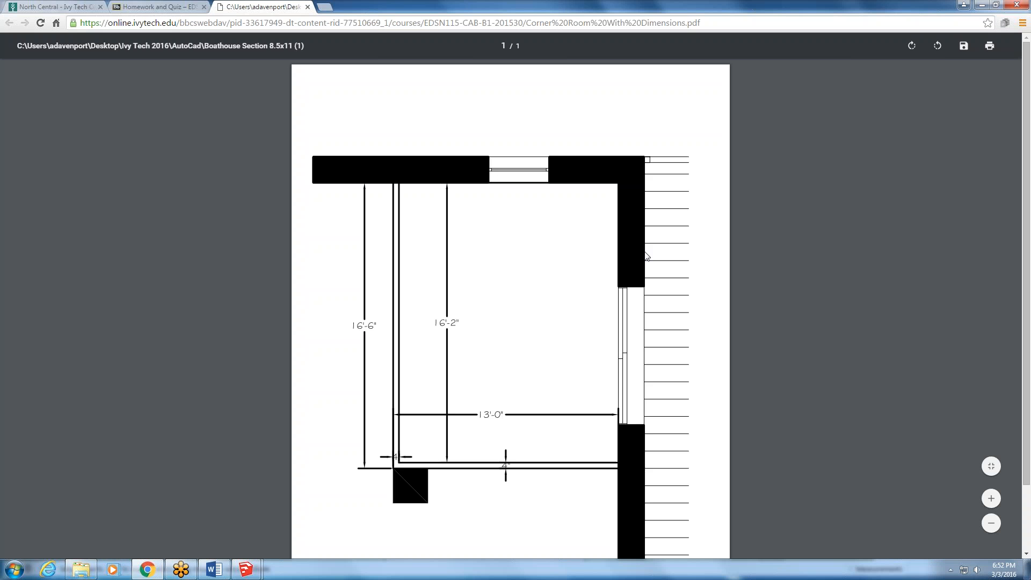
{"action": "scroll", "coordinate": [646, 256], "scroll_direction": "down", "scroll_amount": 4, "text": "ctrl"}
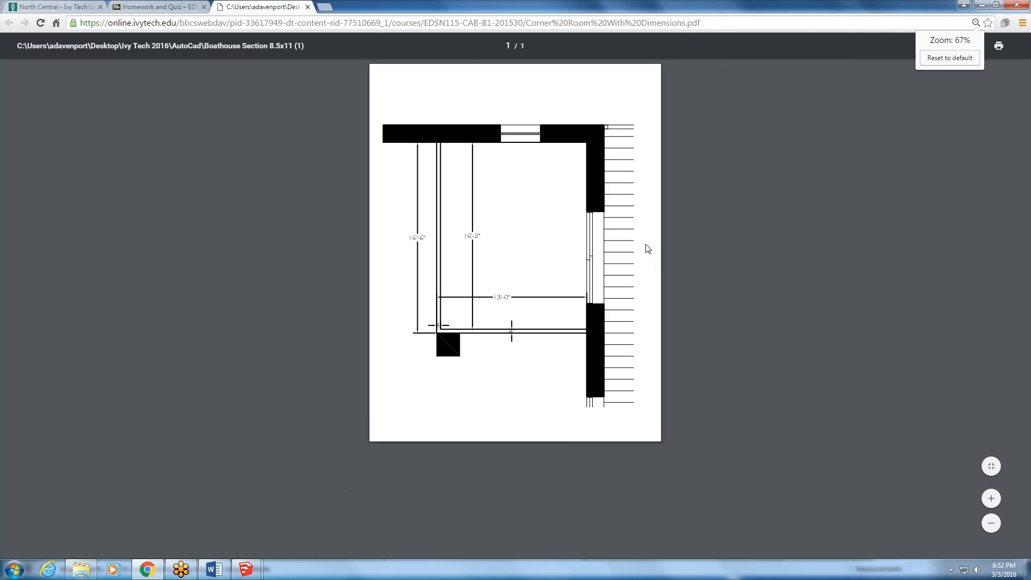
{"action": "double_click", "coordinate": [795, 10]}
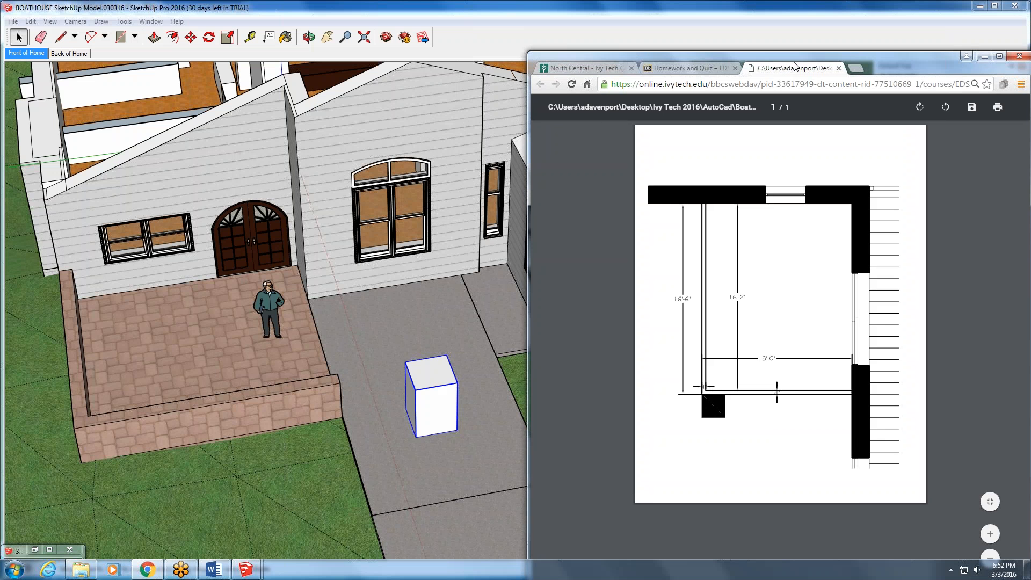
- Switch back to the BOATHOUSE model in SketchUp and examine the interior rooms with the low partition walls from above
{"action": "left_click", "coordinate": [263, 371]}
{"action": "scroll", "coordinate": [334, 324], "scroll_direction": "down", "scroll_amount": 5}
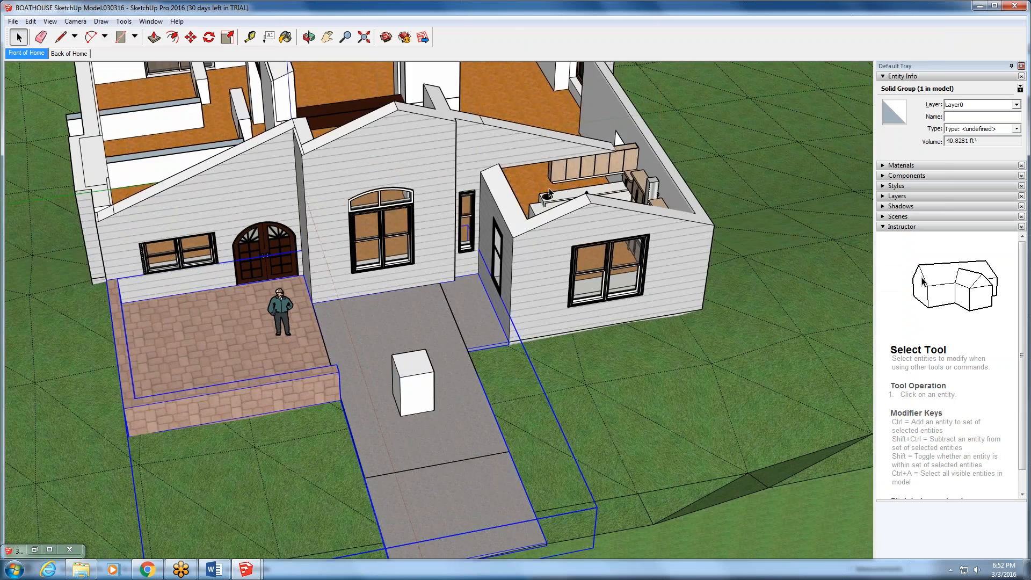
{"action": "mouse_move", "coordinate": [334, 325]}
{"action": "middle_mouse_down"}
{"action": "mouse_move", "coordinate": [102, 257]}
{"action": "mouse_move", "coordinate": [56, 211]}
{"action": "middle_mouse_up"}
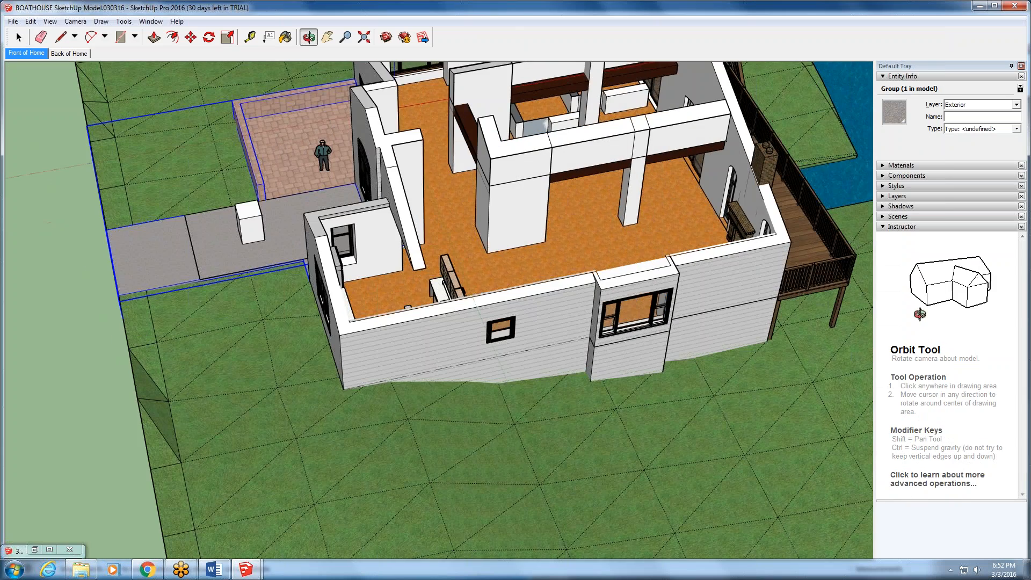
{"action": "left_click", "coordinate": [329, 42]}
{"action": "left_click_drag", "start_coordinate": [652, 177], "coordinate": [563, 348]}
{"action": "middle_click_drag", "start_coordinate": [618, 440], "coordinate": [651, 405]}
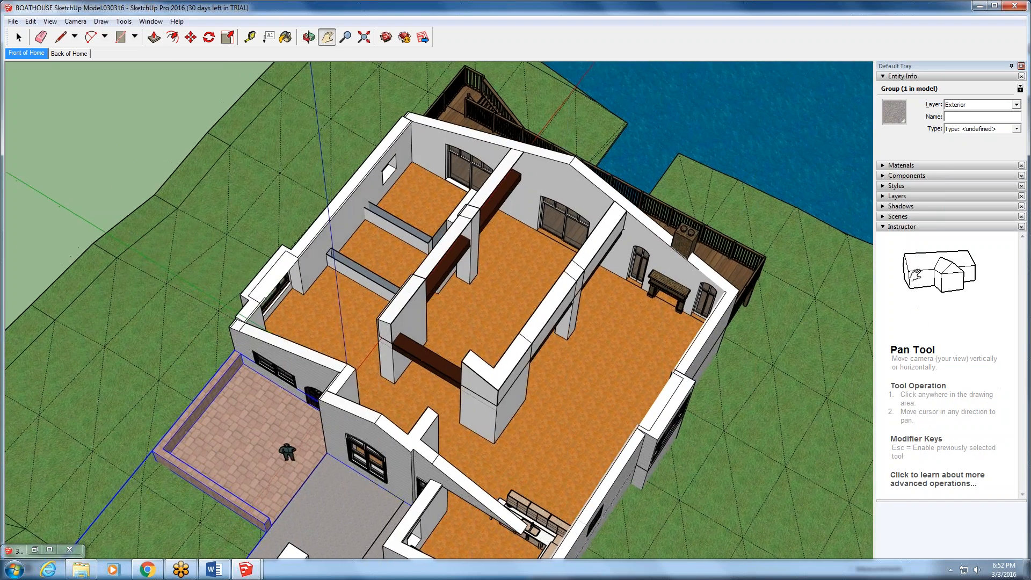
{"action": "scroll", "coordinate": [365, 265], "scroll_direction": "up", "scroll_amount": 5}
{"action": "middle_click_drag", "start_coordinate": [364, 266], "coordinate": [436, 328]}
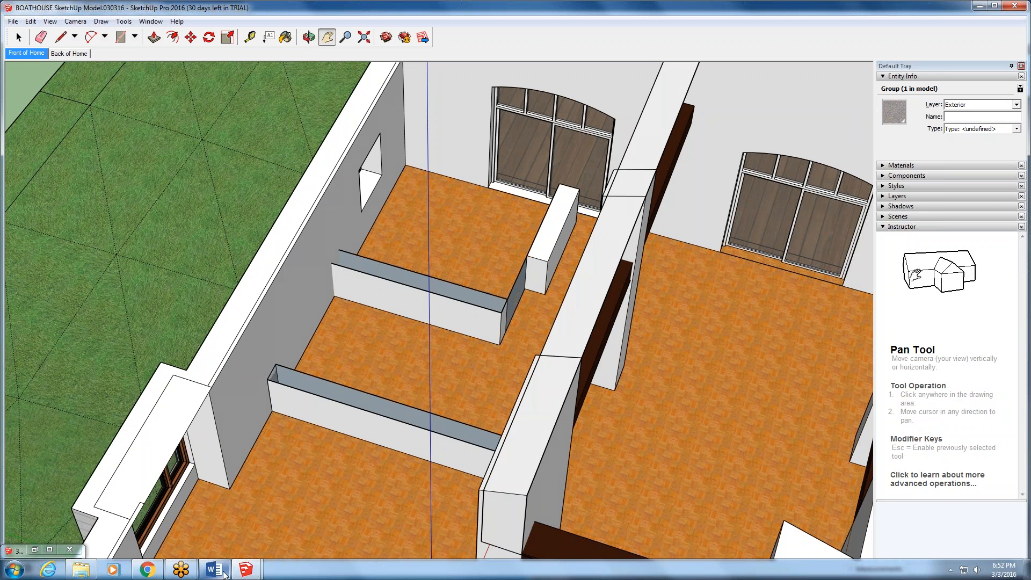
{"action": "middle_click_drag", "start_coordinate": [553, 341], "coordinate": [558, 337]}
{"action": "middle_click_drag", "start_coordinate": [569, 180], "coordinate": [489, 178]}
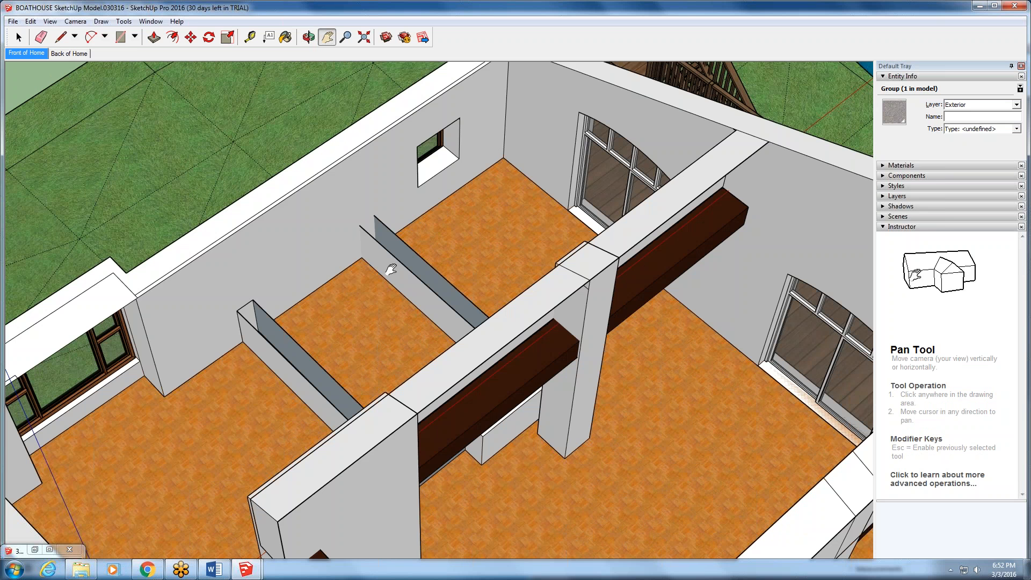
- Show the corner room PDF in Chrome, close all Internet Explorer tabs, and return to the BOATHOUSE model in SketchUp
{"action": "mouse_move", "coordinate": [252, 571]}
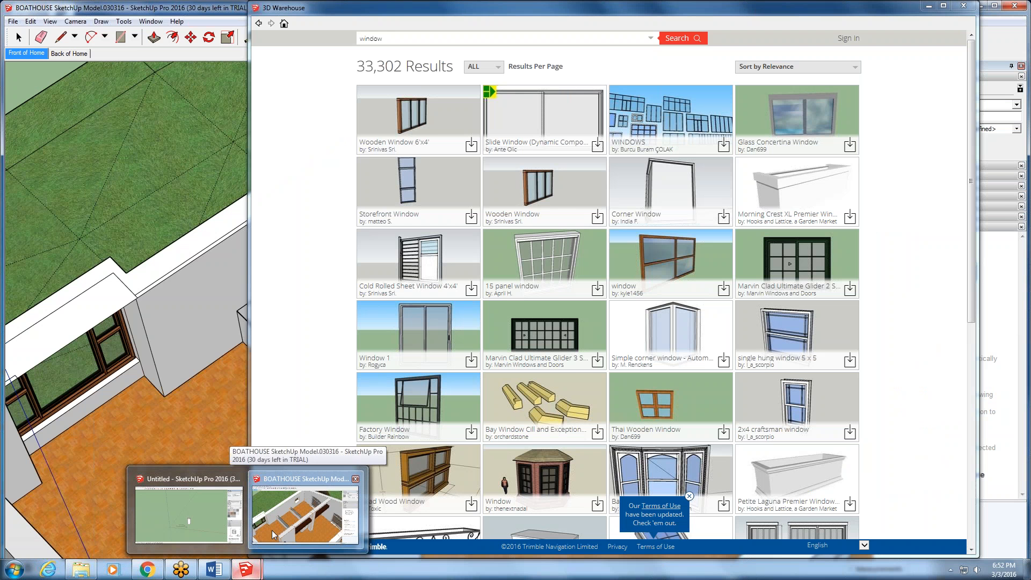
{"action": "left_click", "coordinate": [302, 518]}
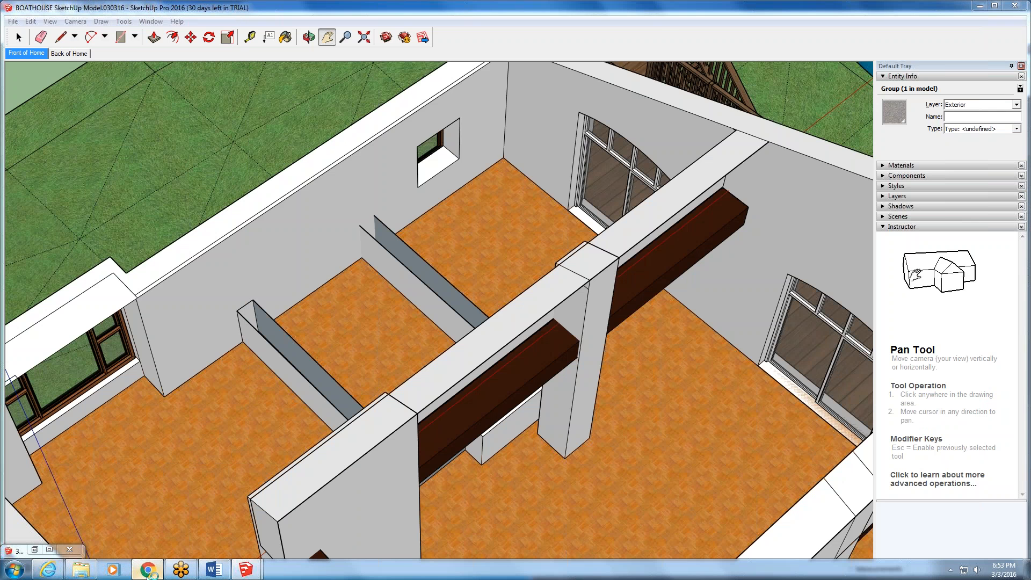
{"action": "left_click", "coordinate": [151, 571]}
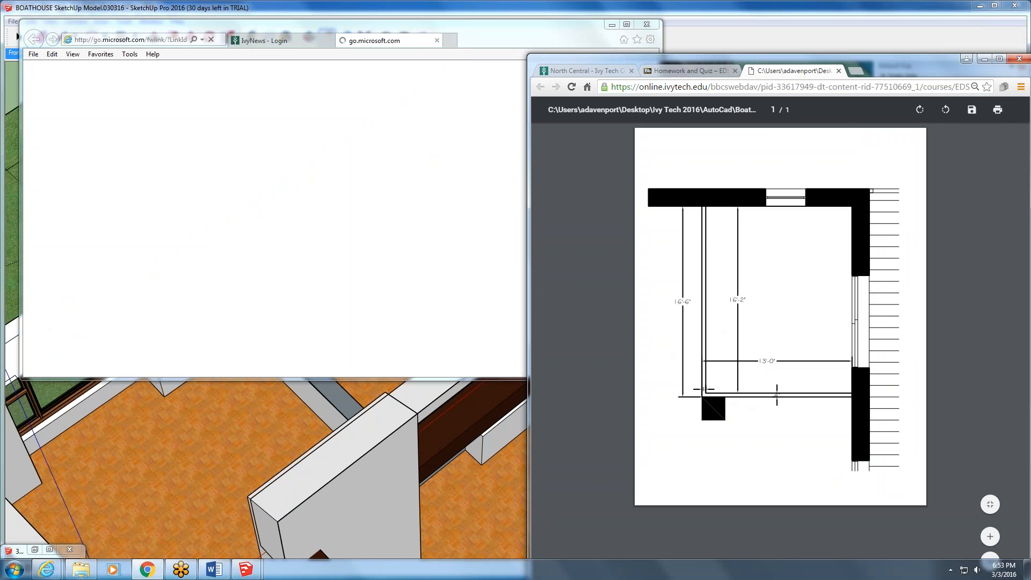
{"action": "left_click", "coordinate": [646, 25]}
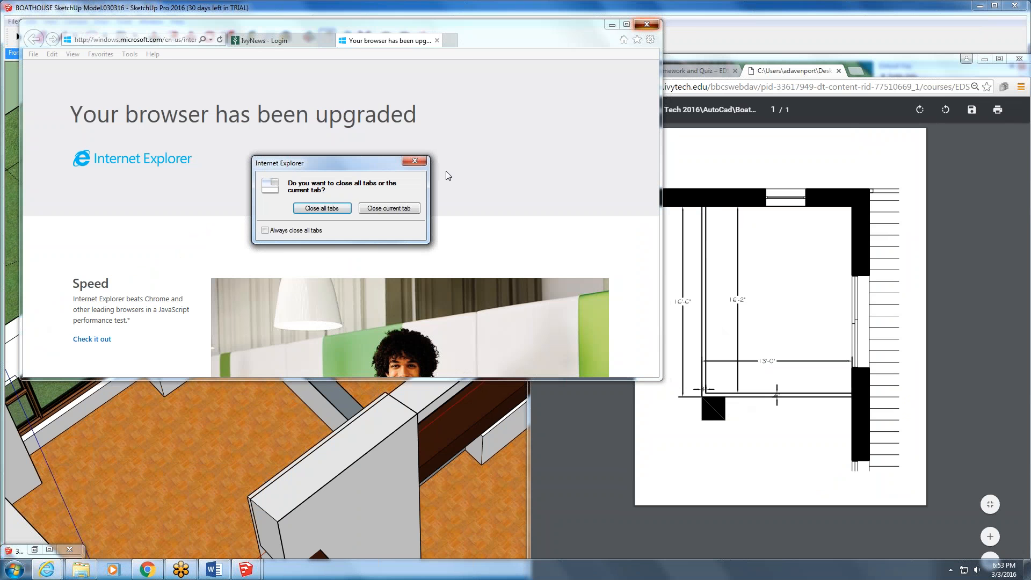
{"action": "left_click", "coordinate": [325, 209]}
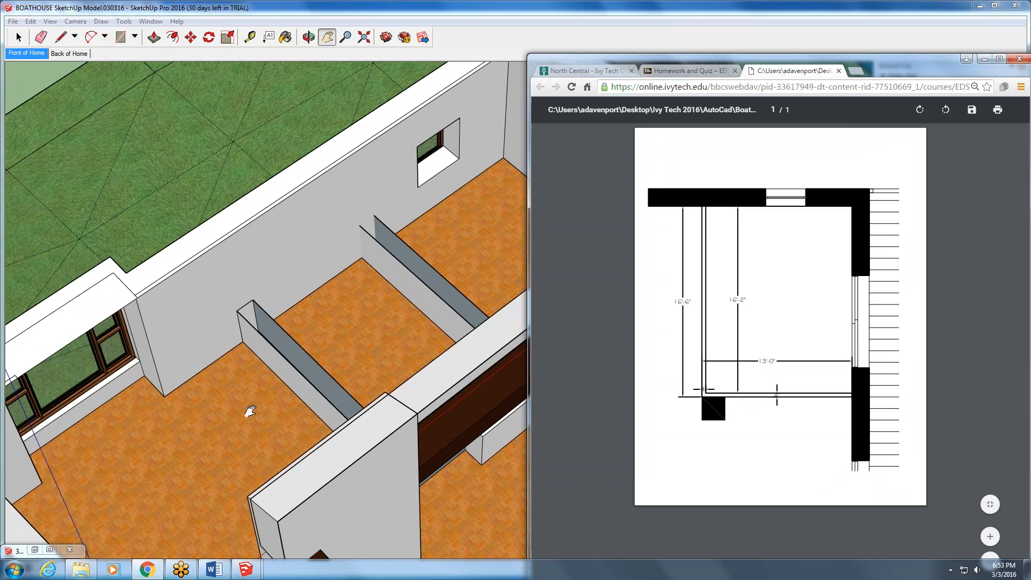
{"action": "left_click", "coordinate": [172, 118]}
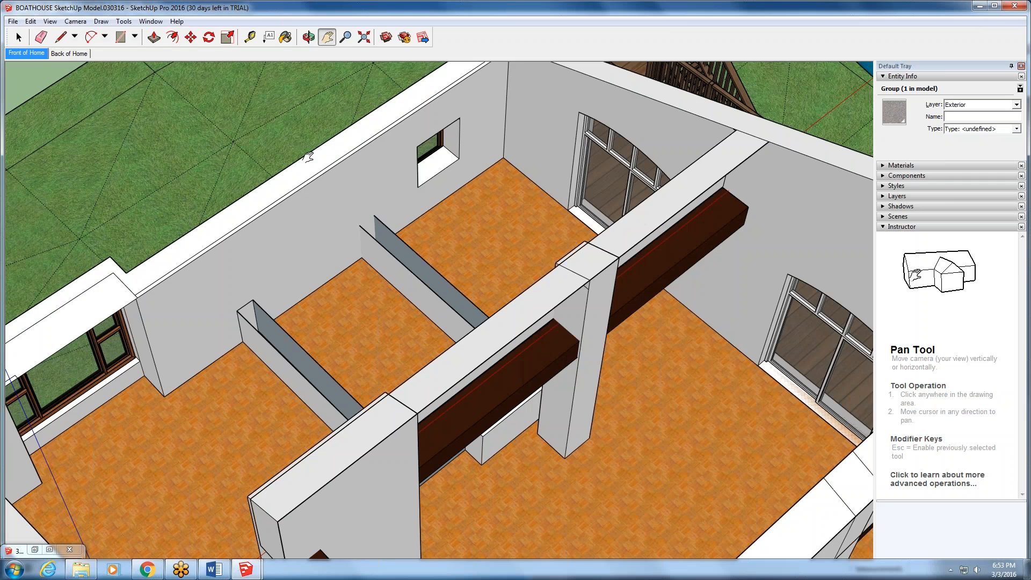
- Draw a closed L-shaped wall outline with the Line tool on the driveway beside the white box
{"action": "scroll", "coordinate": [362, 143], "scroll_direction": "down", "scroll_amount": 4}
{"action": "scroll", "coordinate": [352, 166], "scroll_direction": "down", "scroll_amount": 2}
{"action": "key", "text": "space"}
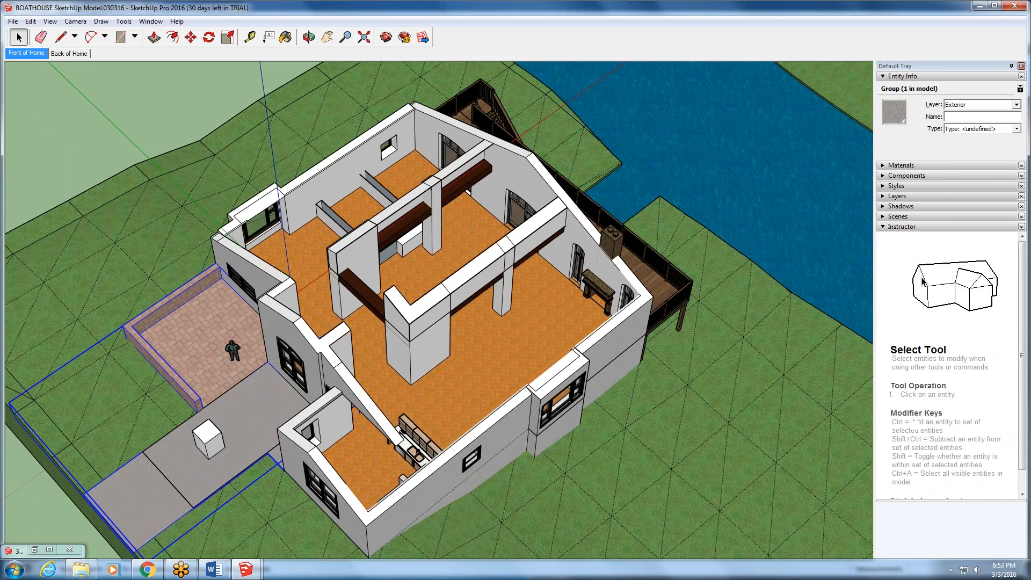
{"action": "left_click", "coordinate": [60, 36]}
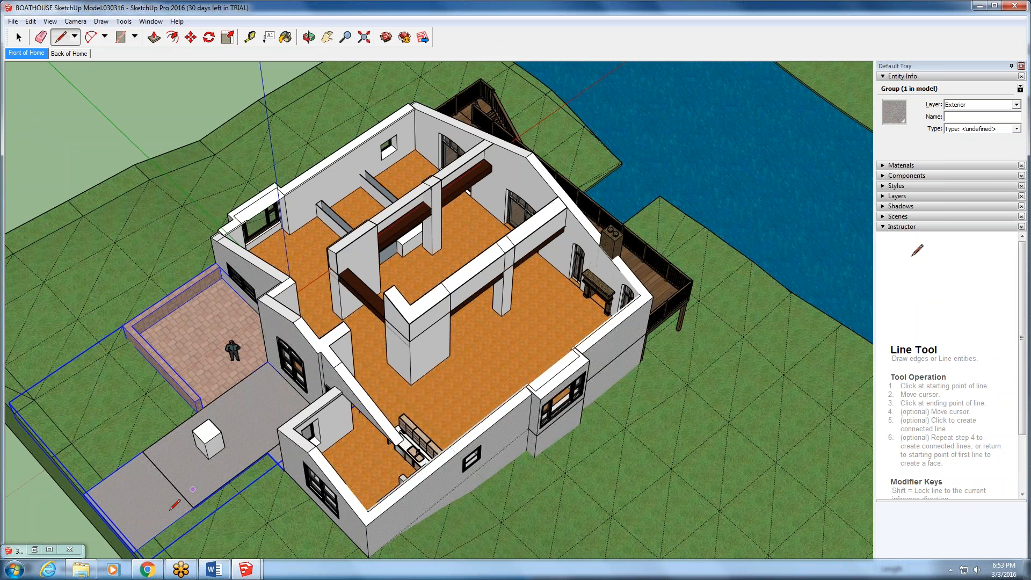
{"action": "scroll", "coordinate": [170, 509], "scroll_direction": "up", "scroll_amount": 1}
{"action": "scroll", "coordinate": [170, 509], "scroll_direction": "up", "scroll_amount": 2}
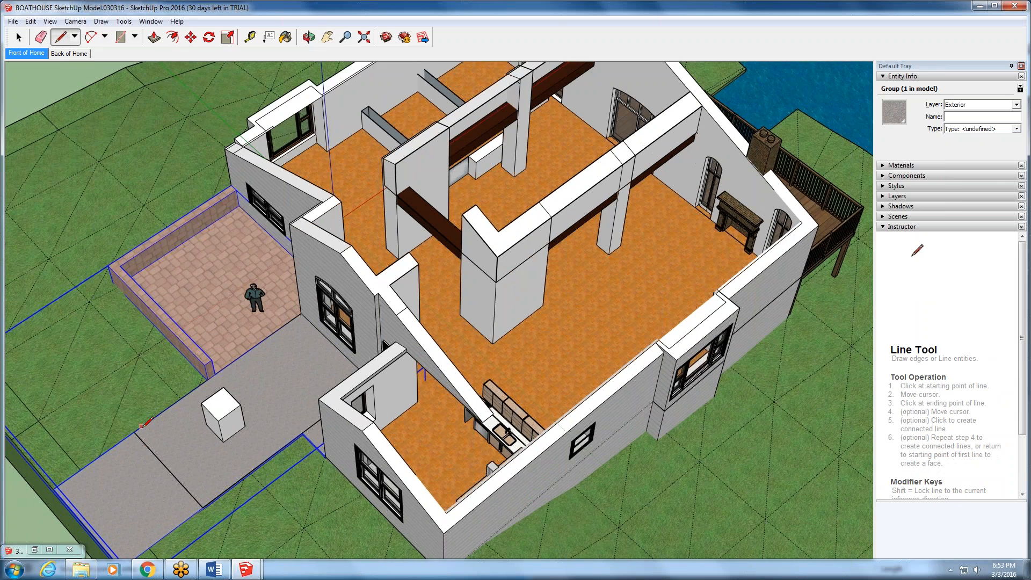
{"action": "left_click", "coordinate": [183, 472]}
{"action": "left_click", "coordinate": [213, 459]}
{"action": "left_click", "coordinate": [189, 478]}
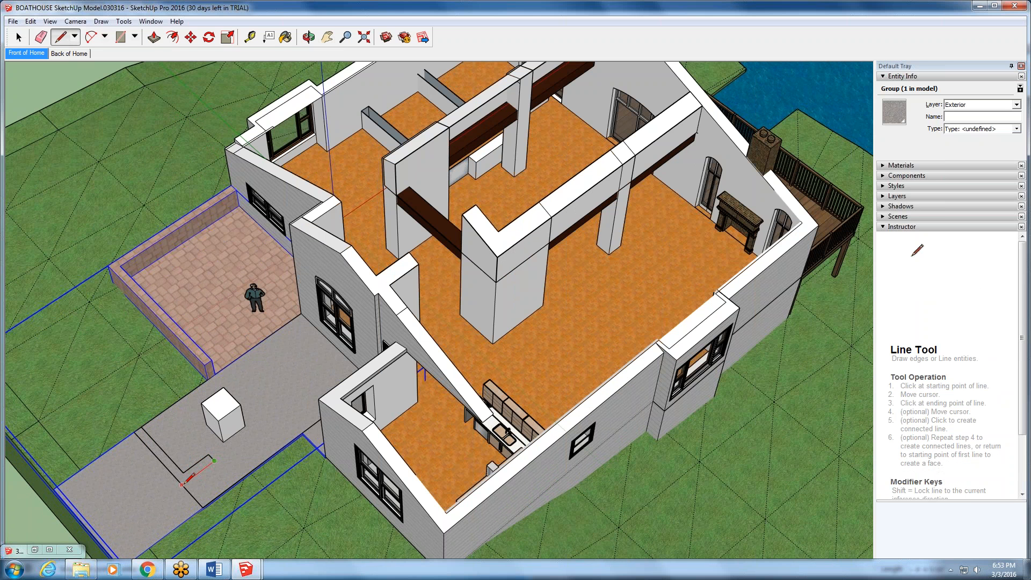
- Select the large face surrounding the L-shaped outline on the driveway and delete it
{"action": "scroll", "coordinate": [127, 467], "scroll_direction": "up", "scroll_amount": 2}
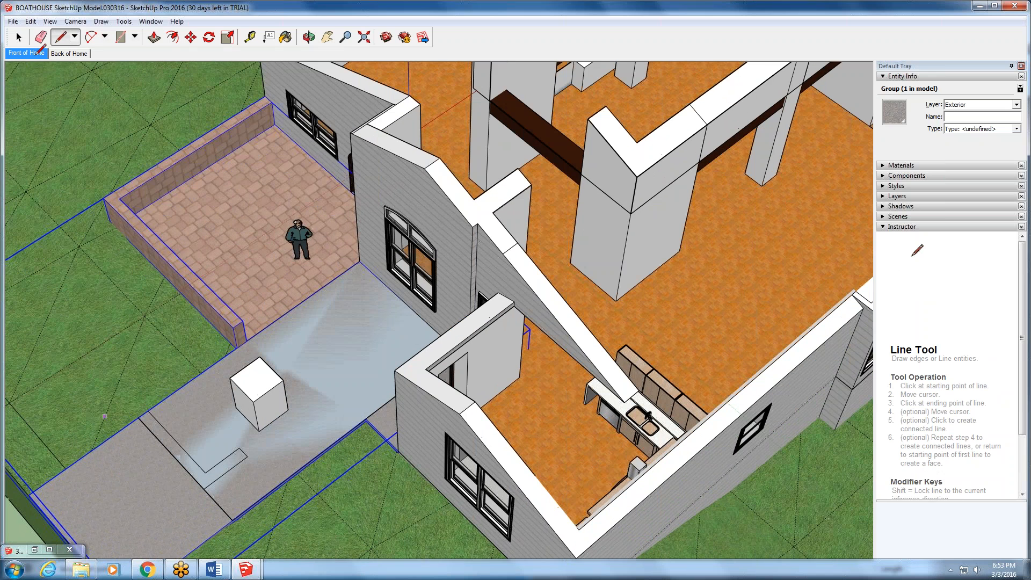
{"action": "key", "text": "space"}
{"action": "double_click", "coordinate": [204, 414]}
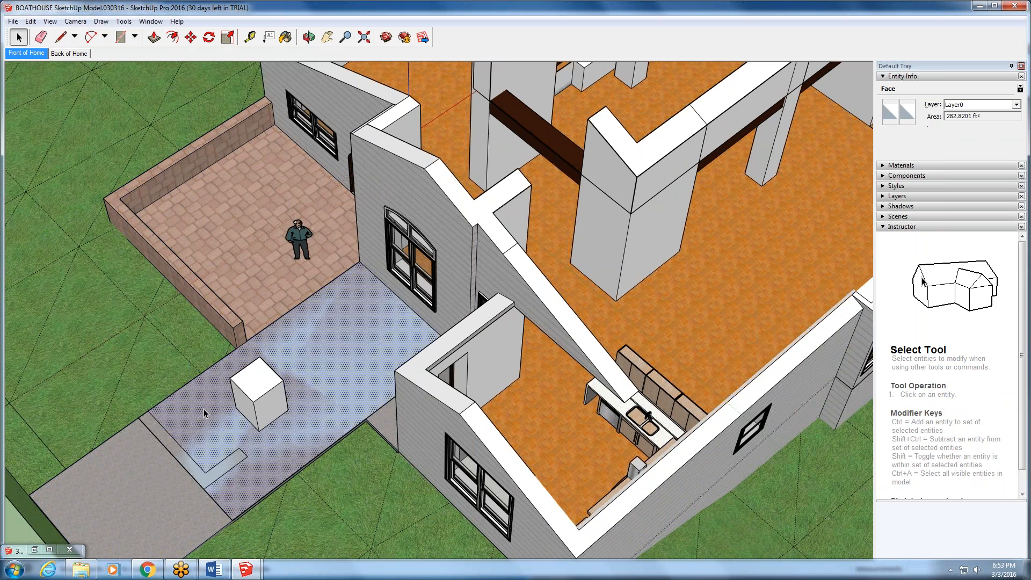
{"action": "key", "text": "Delete"}
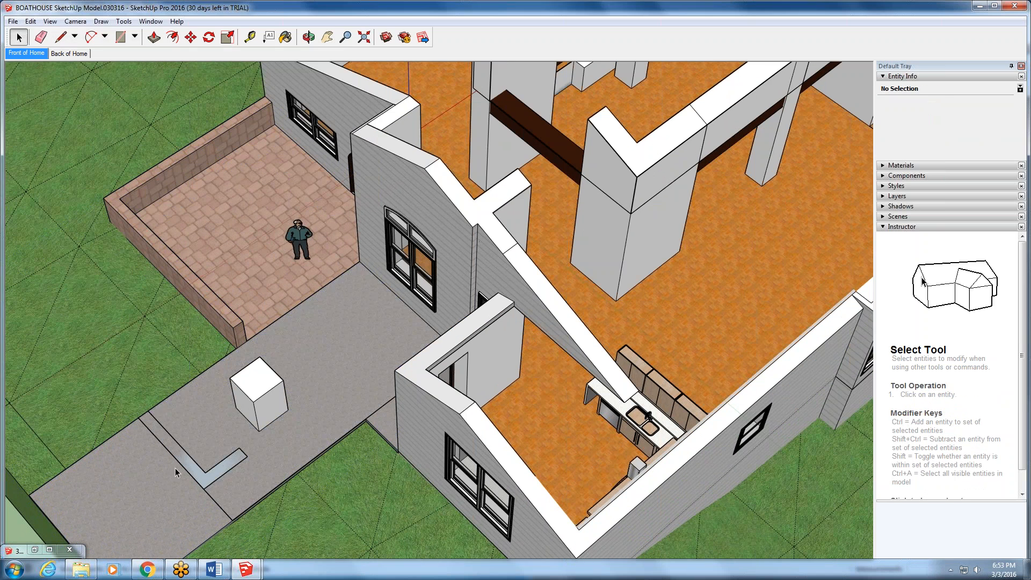
- Try to push/pull the L-shaped face on the driveway up into a tall corner wall
{"action": "left_click", "coordinate": [154, 38]}
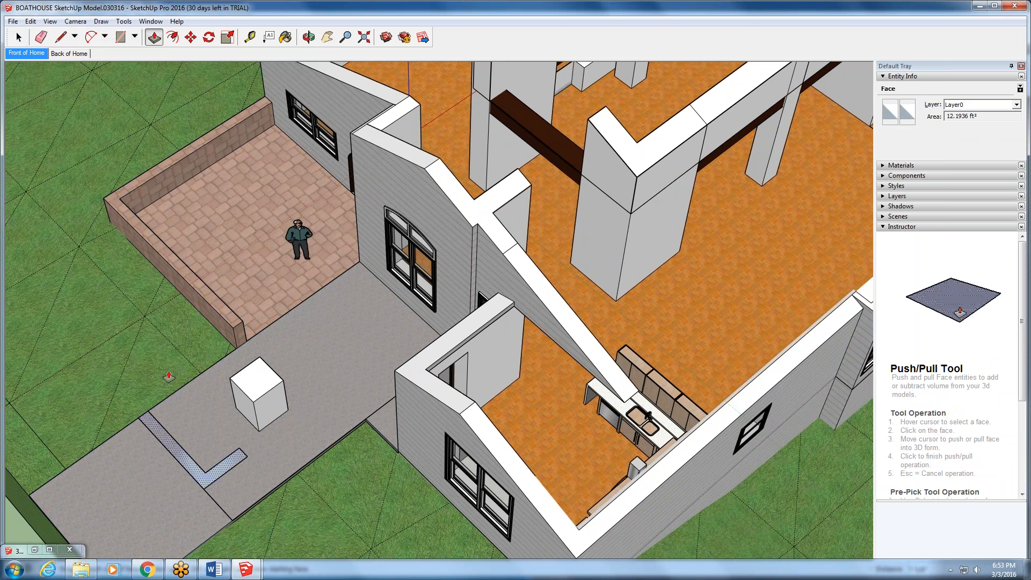
{"action": "left_click_drag", "start_coordinate": [173, 452], "coordinate": [170, 299]}
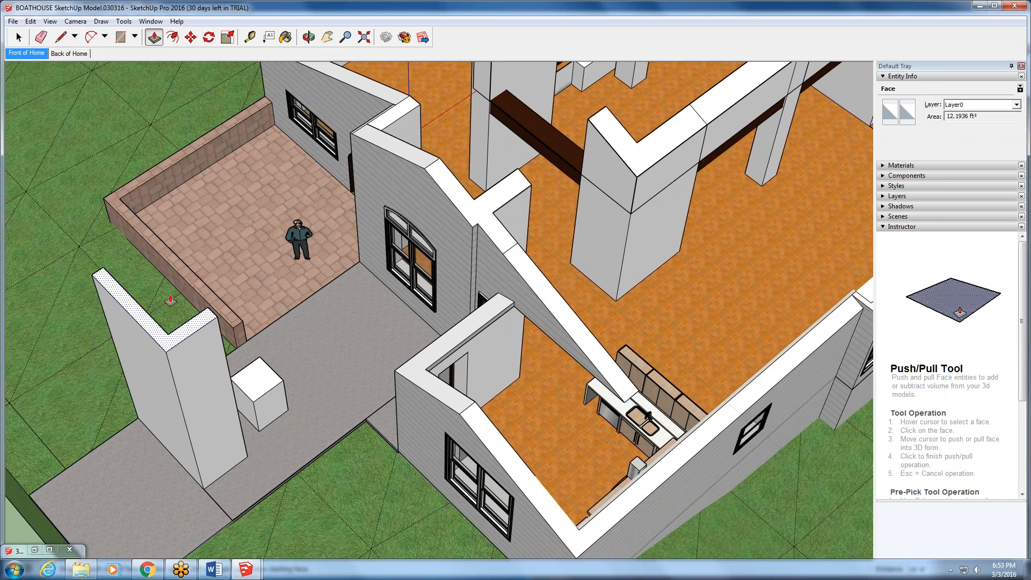
{"action": "key", "text": "Escape"}
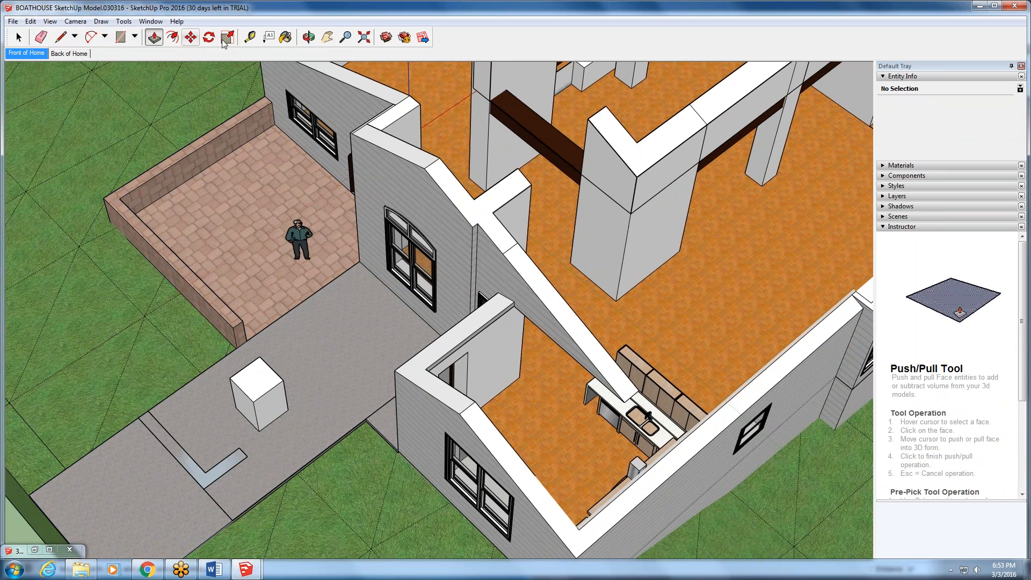
- Hide the Default Tray and display the Layers toolbar
{"action": "left_click", "coordinate": [328, 37]}
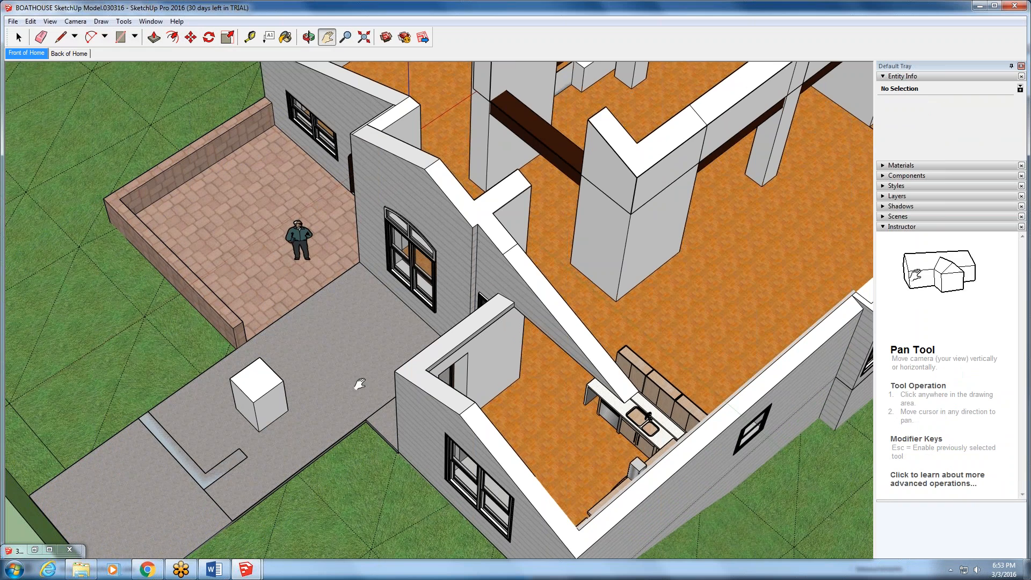
{"action": "left_click_drag", "start_coordinate": [360, 384], "coordinate": [395, 228]}
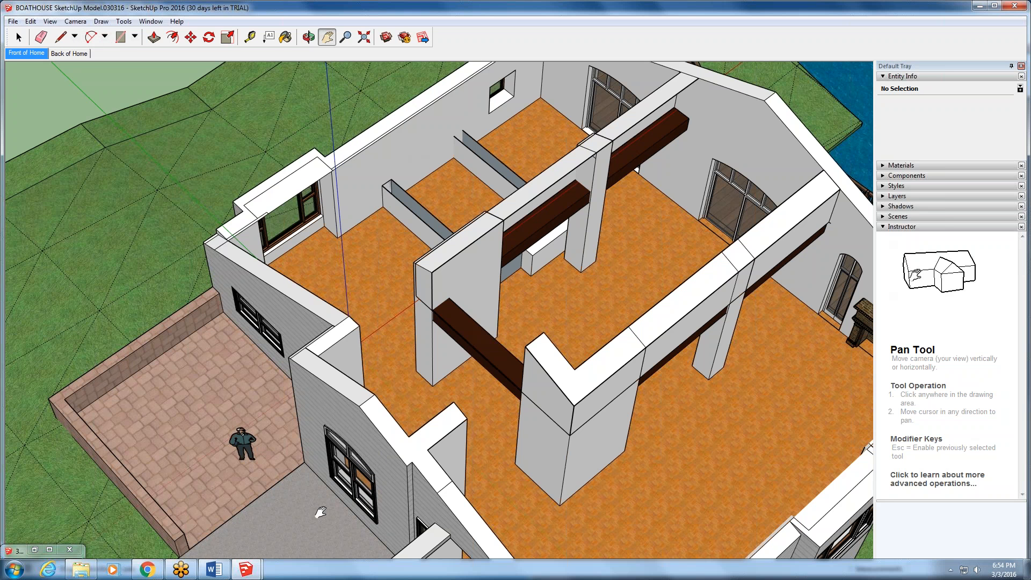
{"action": "scroll", "coordinate": [394, 374], "scroll_direction": "down", "scroll_amount": 4}
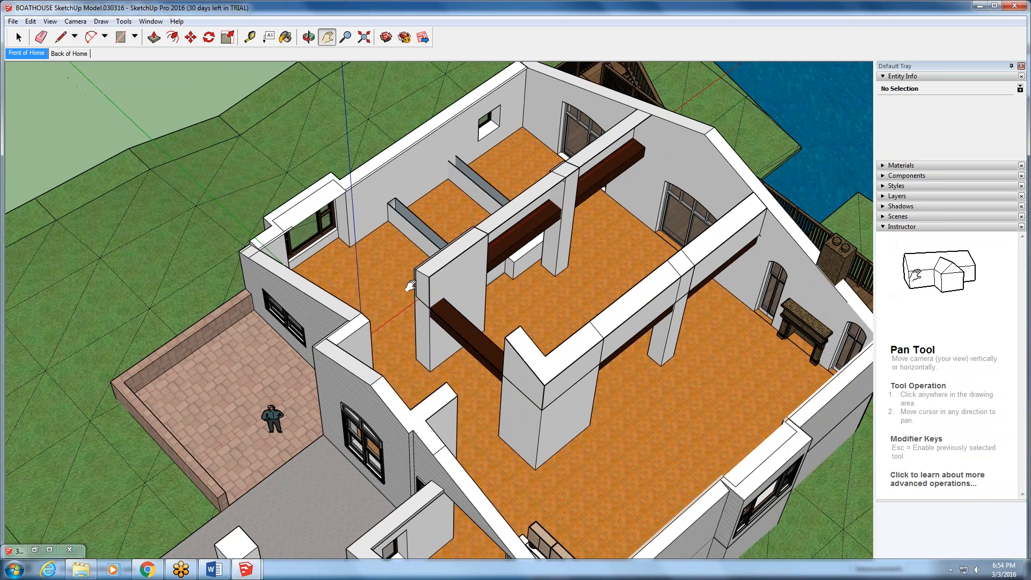
{"action": "scroll", "coordinate": [393, 374], "scroll_direction": "down", "scroll_amount": 1}
{"action": "middle_click_drag", "start_coordinate": [393, 374], "coordinate": [556, 294]}
{"action": "scroll", "coordinate": [556, 294], "scroll_direction": "up", "scroll_amount": 4}
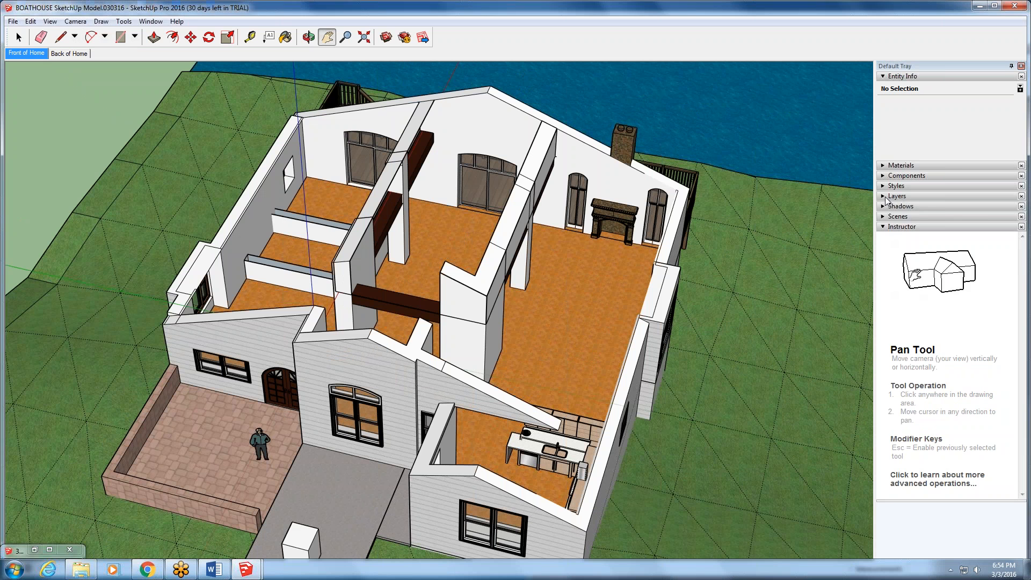
{"action": "left_click", "coordinate": [901, 197]}
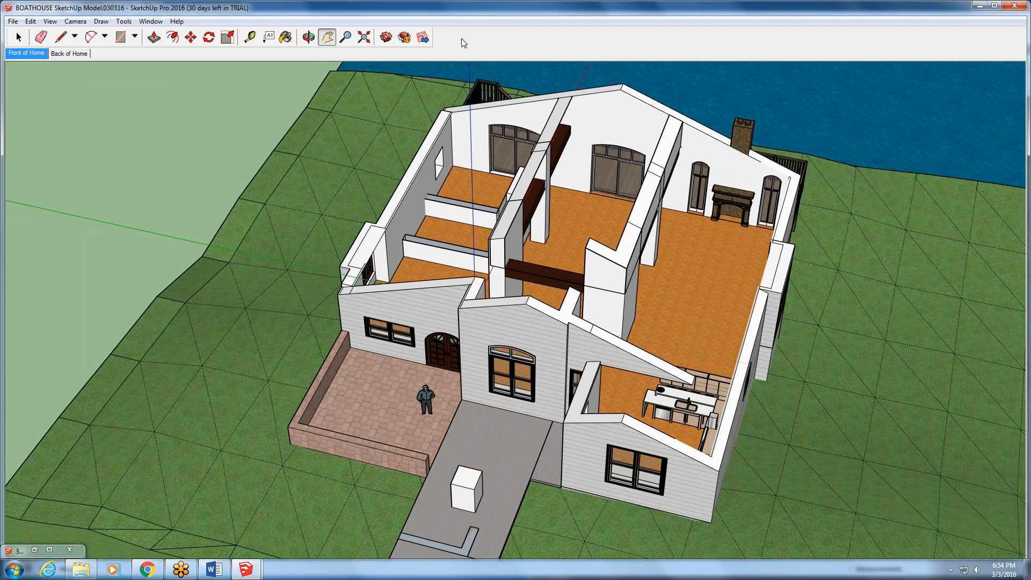
{"action": "right_click", "coordinate": [463, 40]}
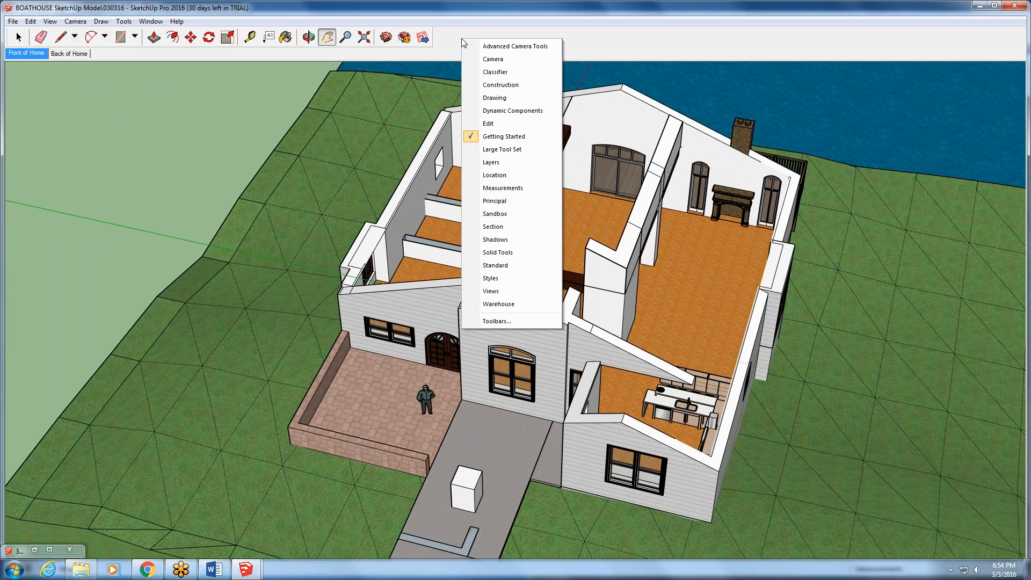
{"action": "left_click", "coordinate": [509, 162]}
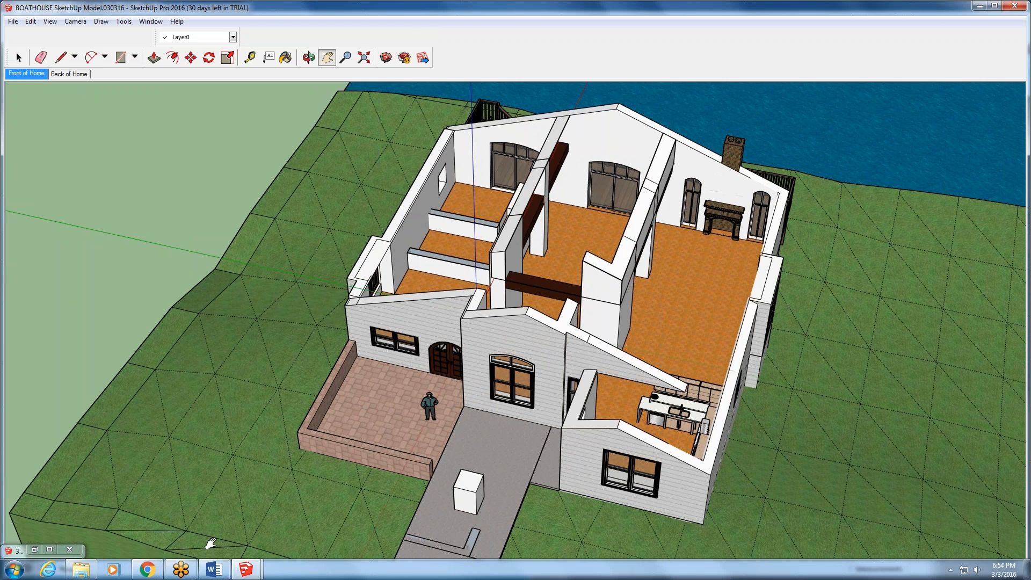
- Bring up the minimized 3D Warehouse window and minimize it again
{"action": "scroll", "coordinate": [211, 543], "scroll_direction": "down", "scroll_amount": 1}
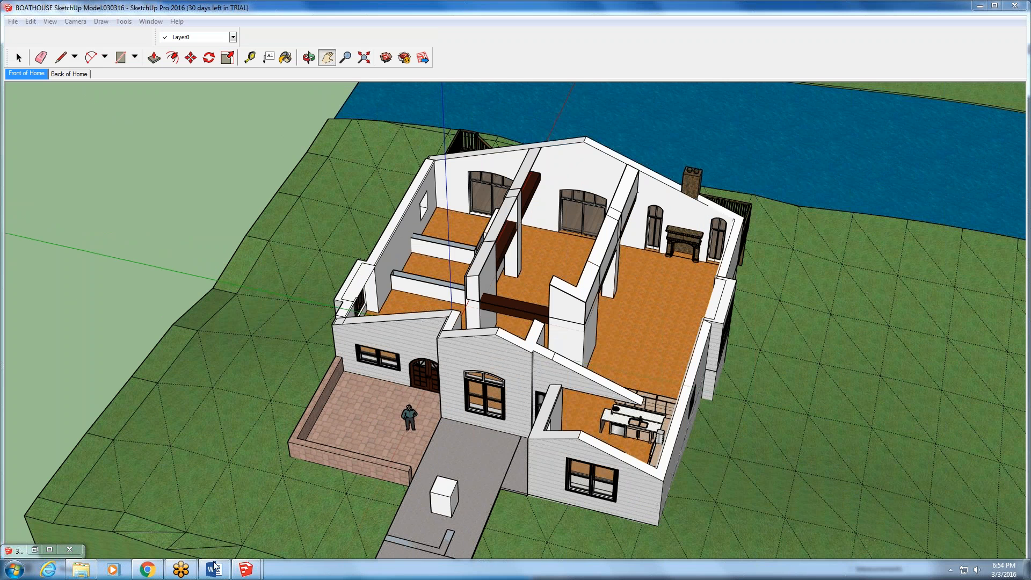
{"action": "left_click", "coordinate": [7, 552]}
{"action": "left_click", "coordinate": [92, 541]}
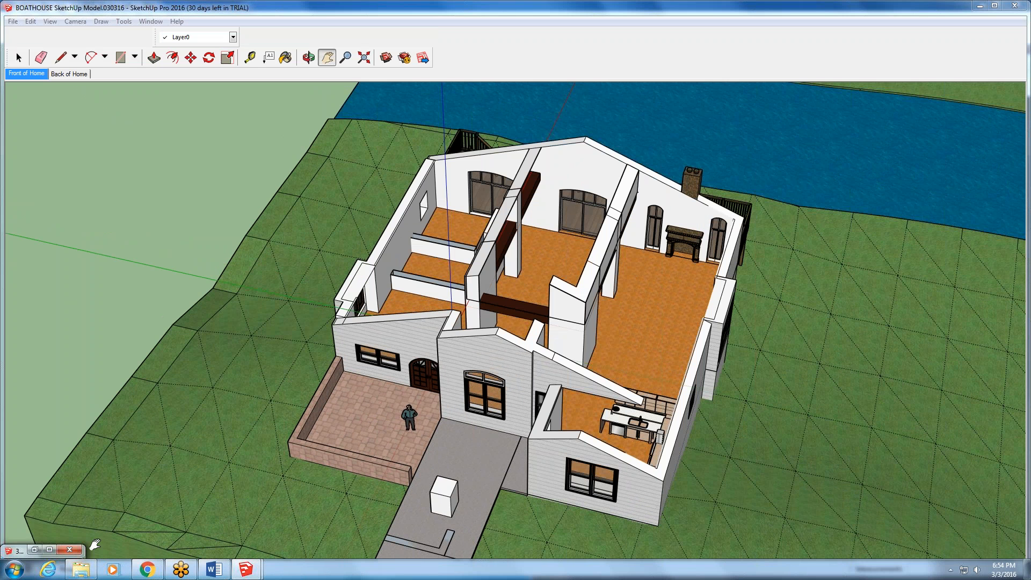
{"action": "left_click", "coordinate": [53, 549]}
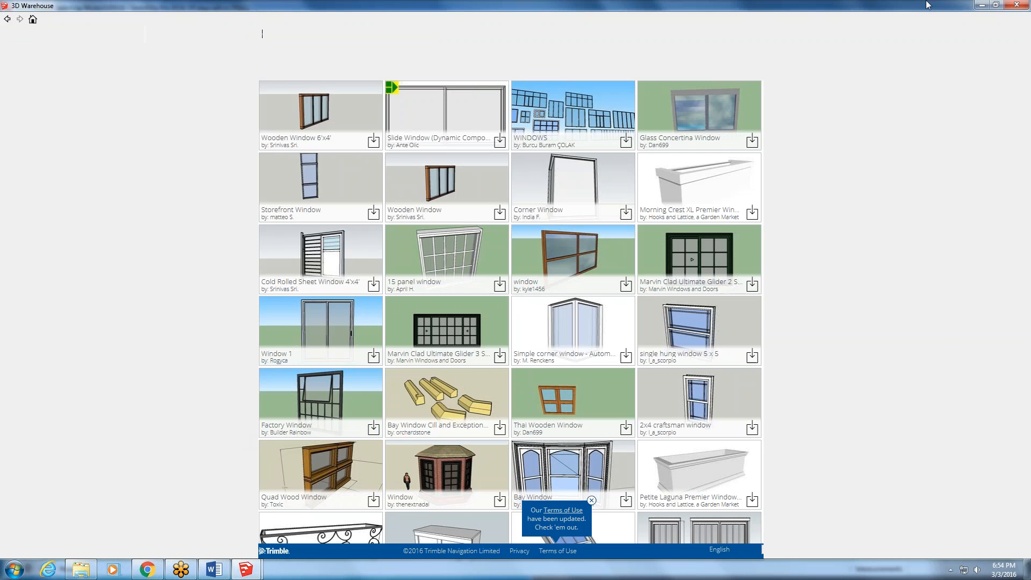
{"action": "left_click", "coordinate": [984, 6]}
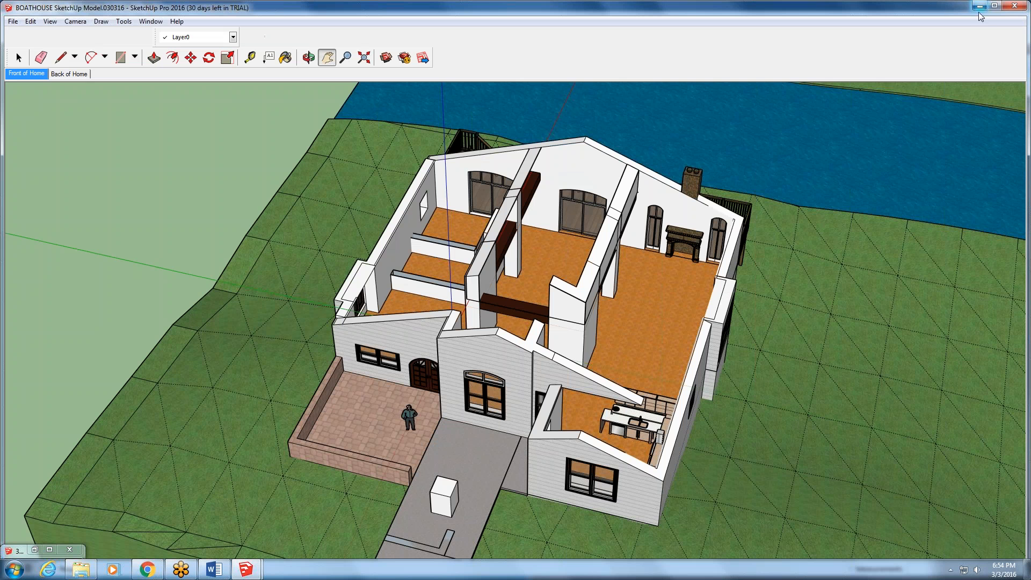
- Float the Layers toolbar over the river in the drawing area and choose Layer0 as the active layer
{"action": "right_click", "coordinate": [491, 53]}
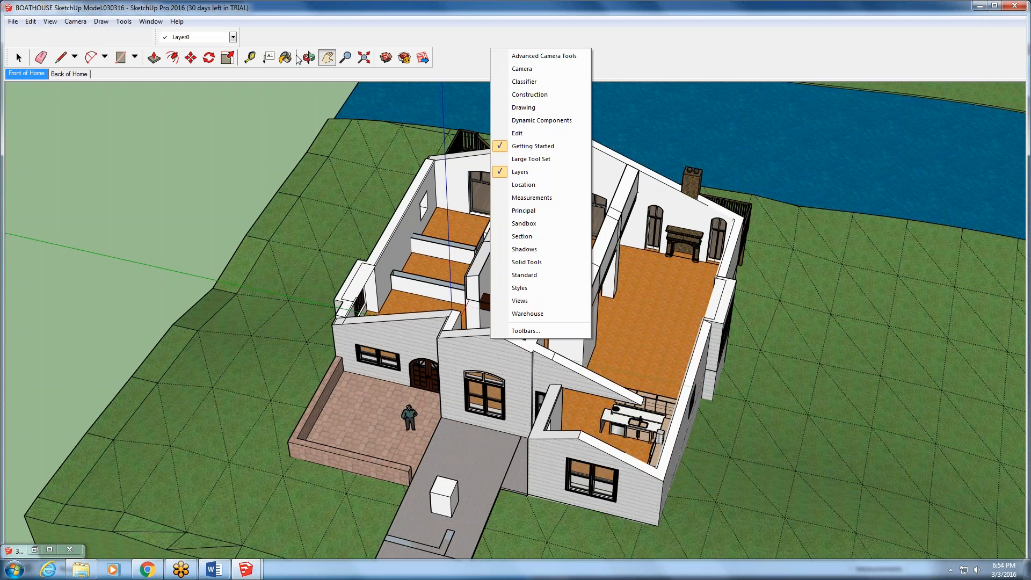
{"action": "left_click", "coordinate": [156, 41]}
{"action": "left_click_drag", "start_coordinate": [154, 37], "coordinate": [868, 157]}
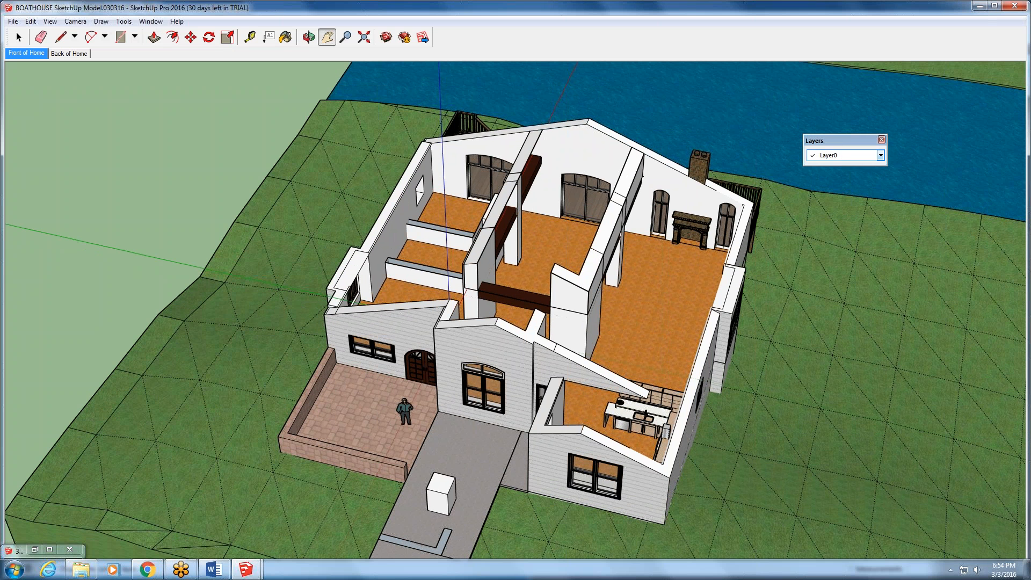
{"action": "left_click", "coordinate": [881, 155]}
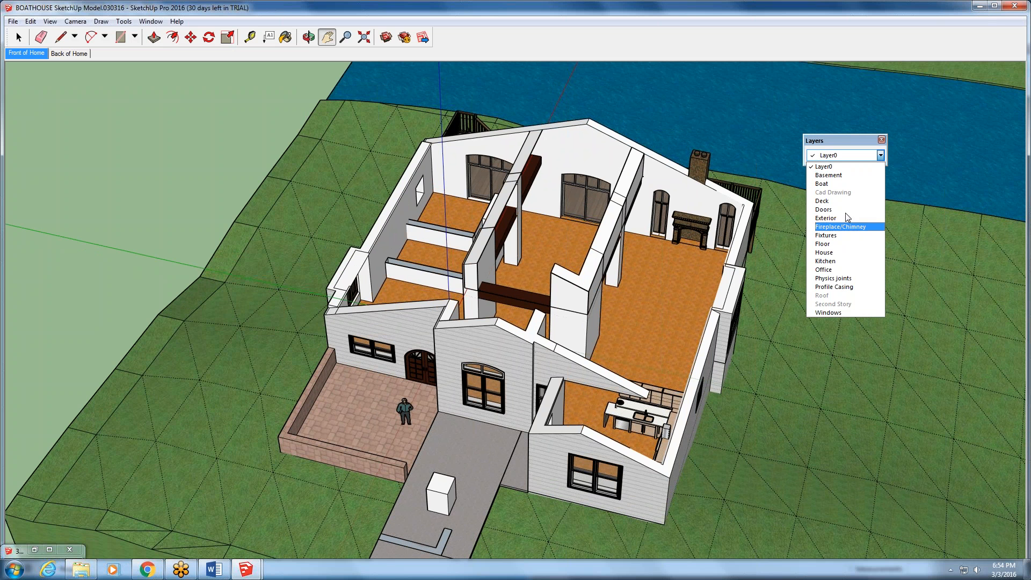
{"action": "left_click", "coordinate": [837, 167]}
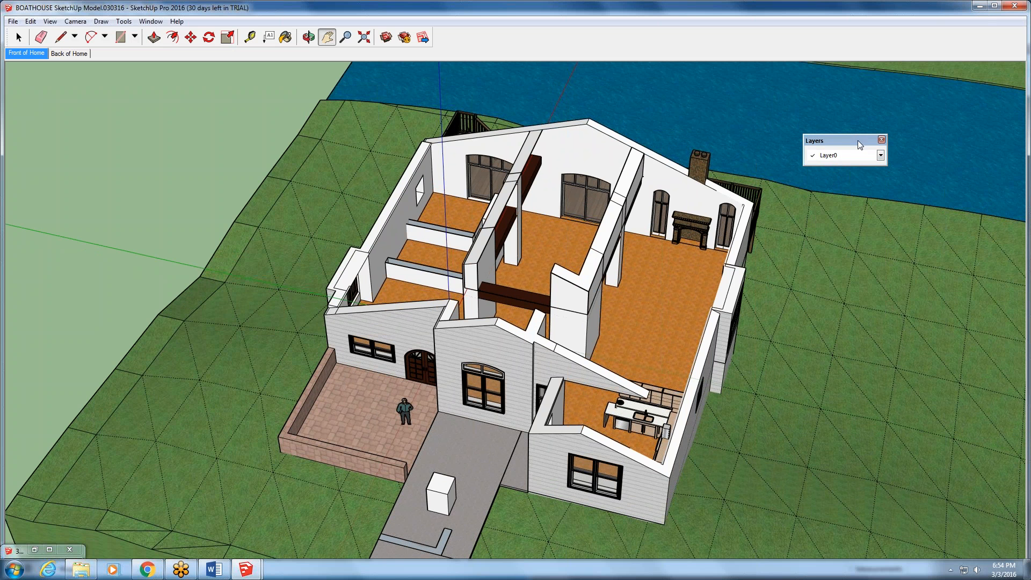
- Hide the floating Layers toolbar and display it again
{"action": "right_click", "coordinate": [825, 158]}
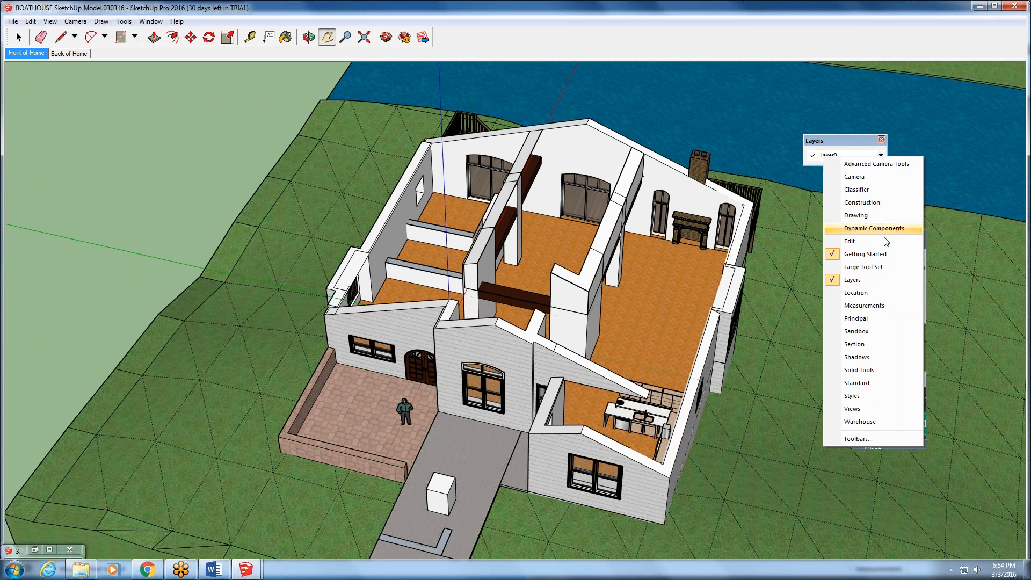
{"action": "left_click", "coordinate": [852, 280]}
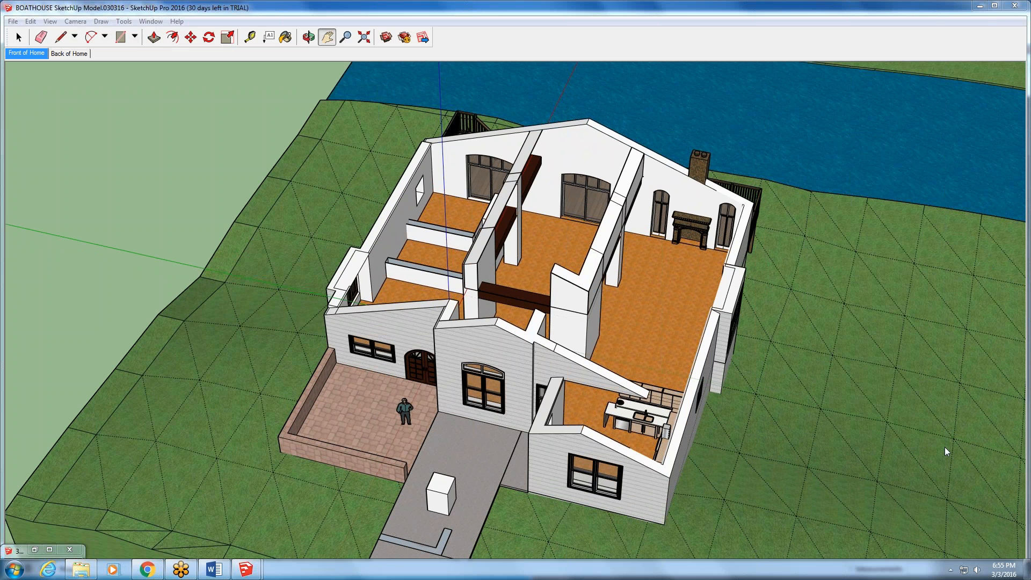
{"action": "right_click", "coordinate": [478, 34]}
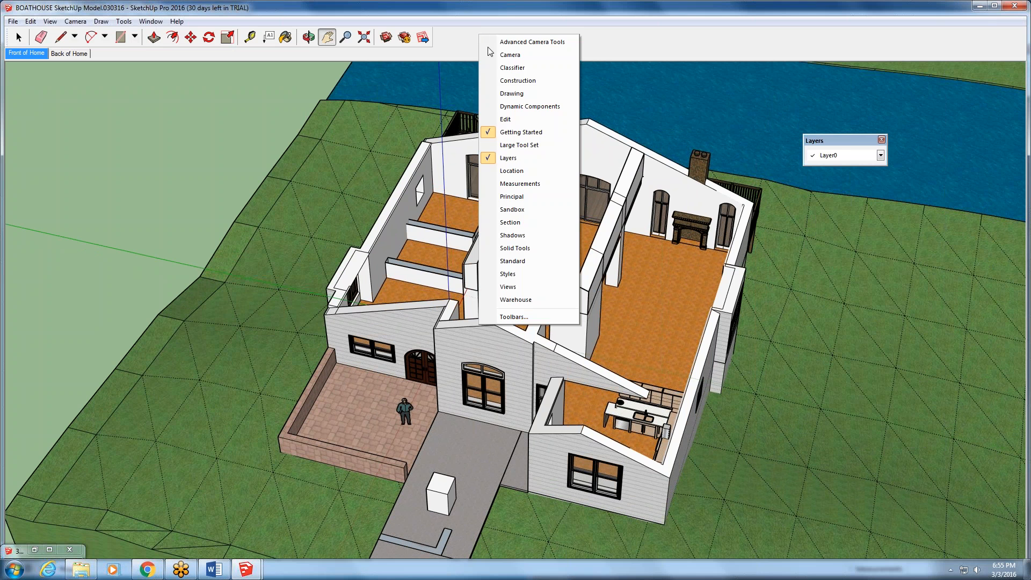
{"action": "left_click", "coordinate": [865, 164]}
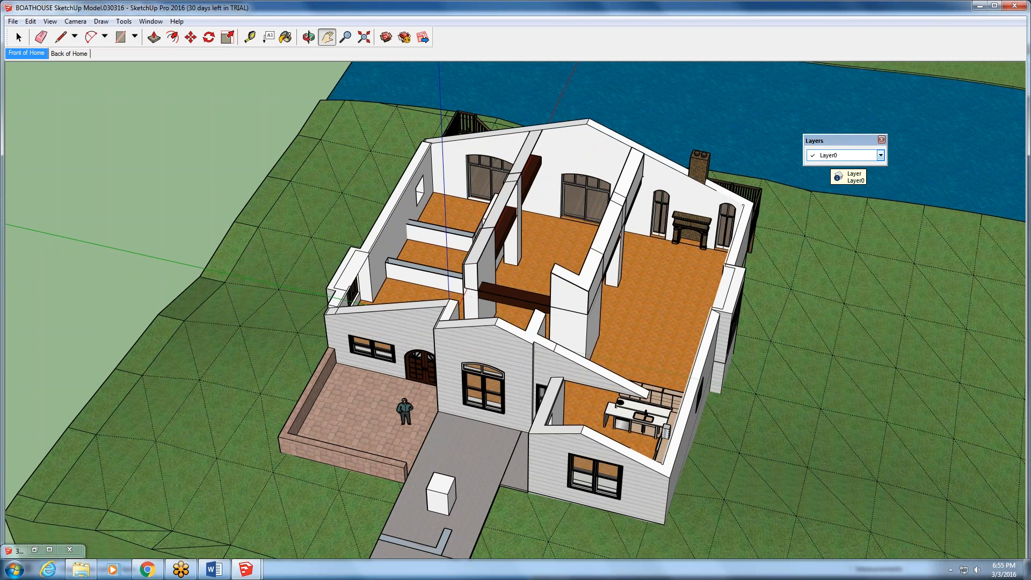
- Look through the complete list of available toolbars in the Toolbars dialog and close it without changes
{"action": "right_click", "coordinate": [832, 160]}
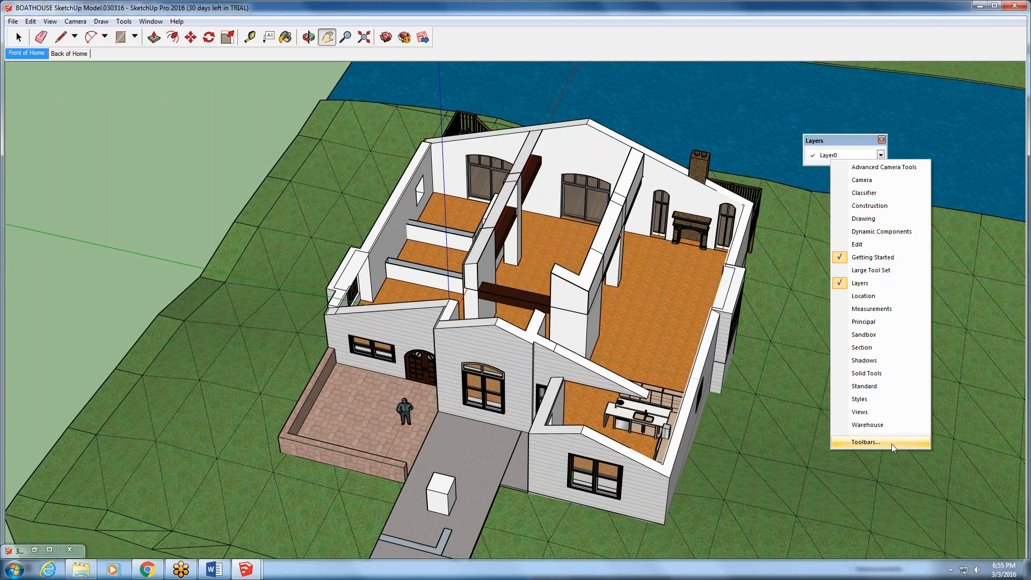
{"action": "left_click", "coordinate": [866, 442]}
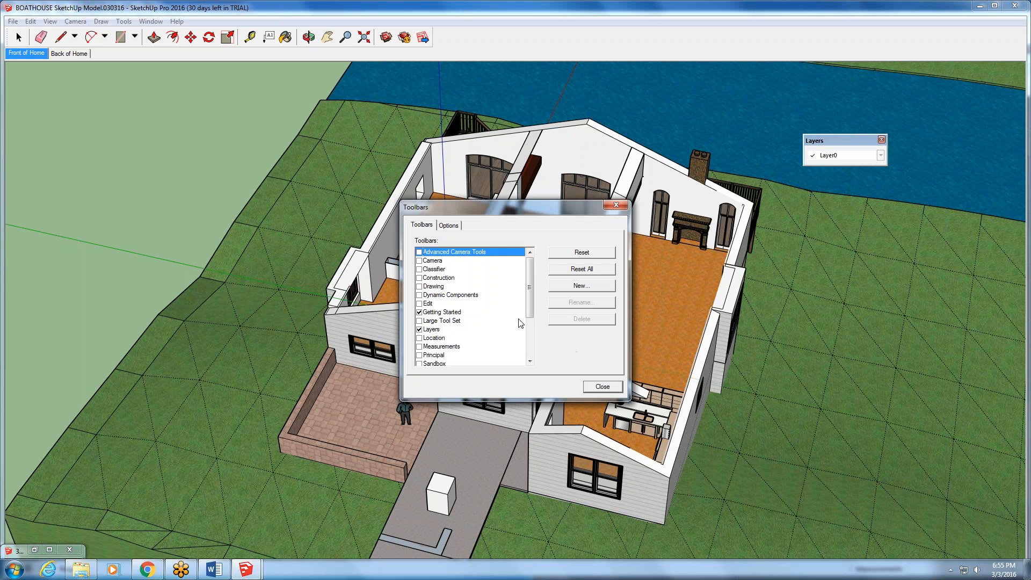
{"action": "left_click_drag", "start_coordinate": [529, 292], "coordinate": [531, 337]}
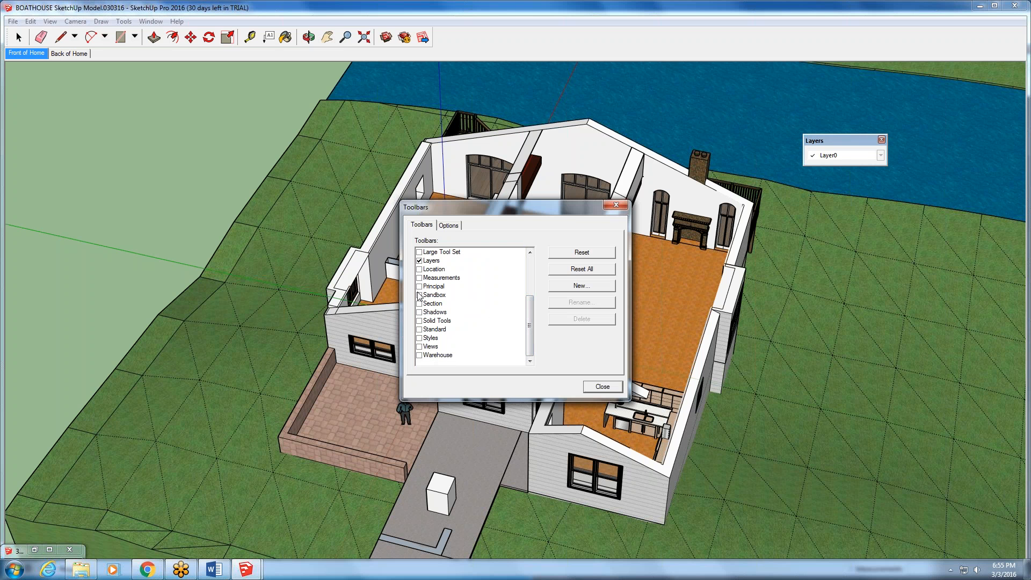
{"action": "left_click", "coordinate": [616, 205]}
- Toggle the floating Layers toolbar off and on again, and review the boathouse model's layers in its list
{"action": "right_click", "coordinate": [866, 160]}
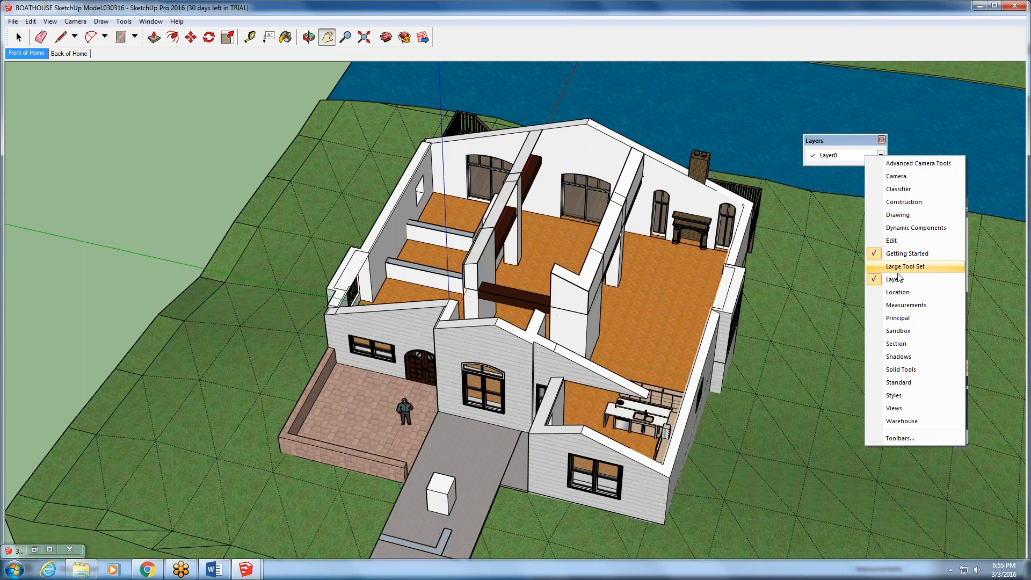
{"action": "left_click", "coordinate": [896, 280]}
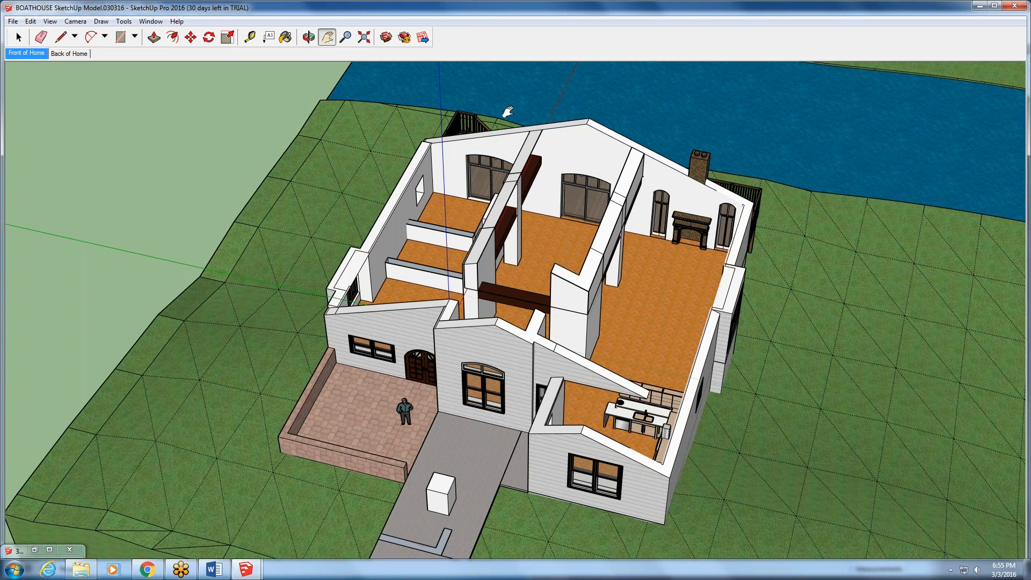
{"action": "right_click", "coordinate": [471, 30]}
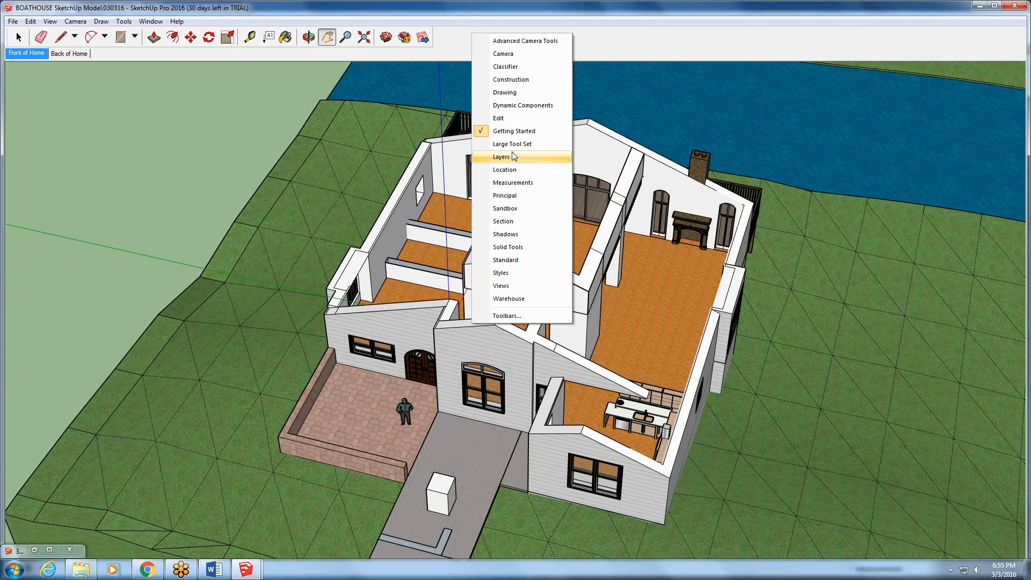
{"action": "left_click", "coordinate": [501, 157]}
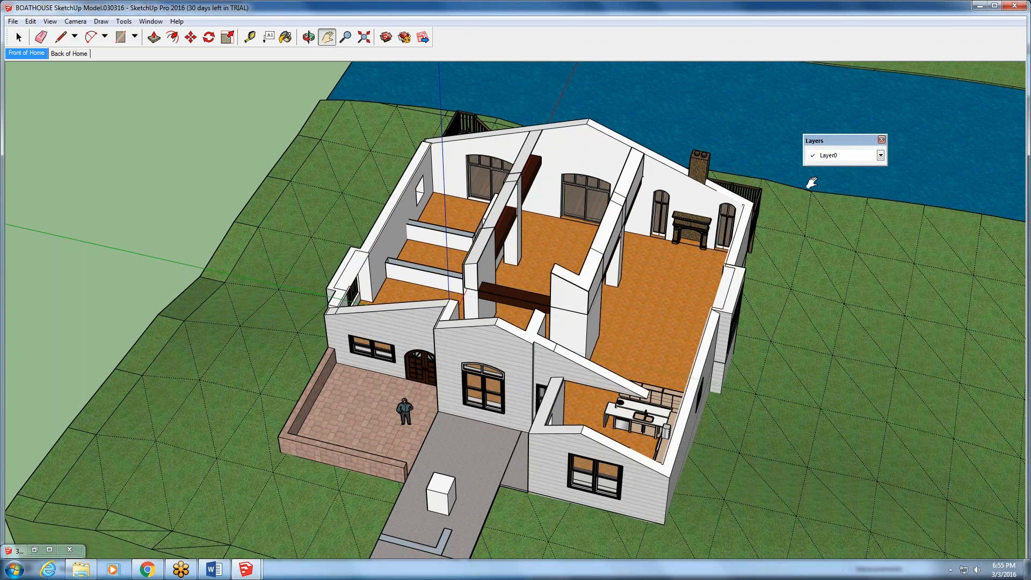
{"action": "left_click", "coordinate": [880, 155]}
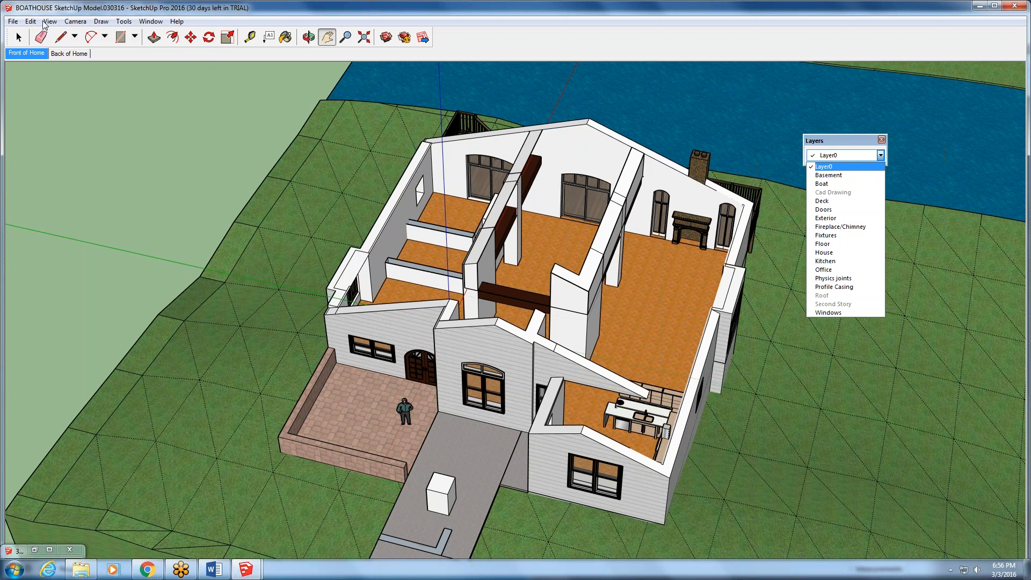
{"action": "left_click", "coordinate": [839, 146]}
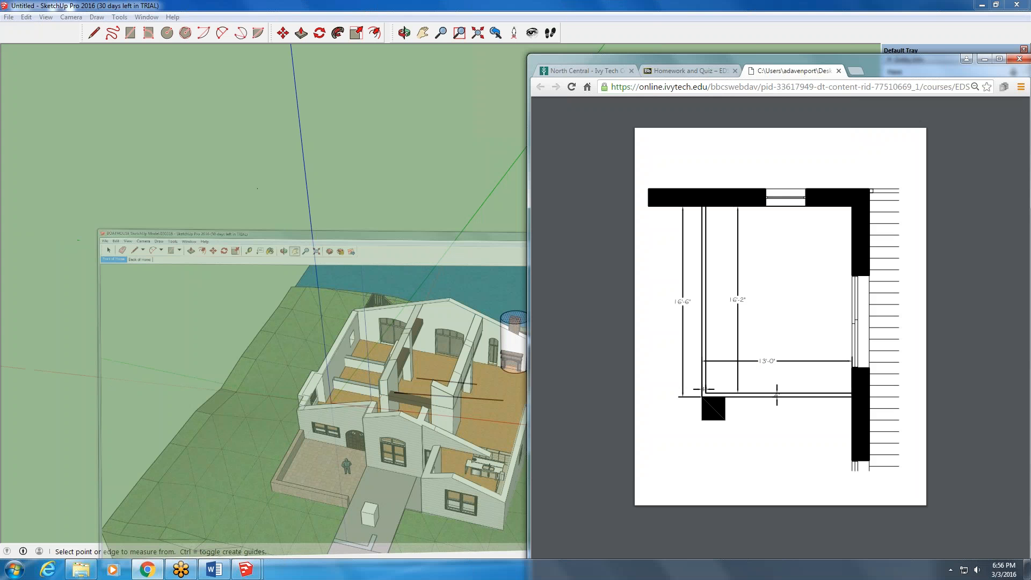
- Minimize the SketchUp Pro 2016 windows, search the computer for "sketch" and launch SketchUp 2013
{"action": "left_click", "coordinate": [980, 5]}
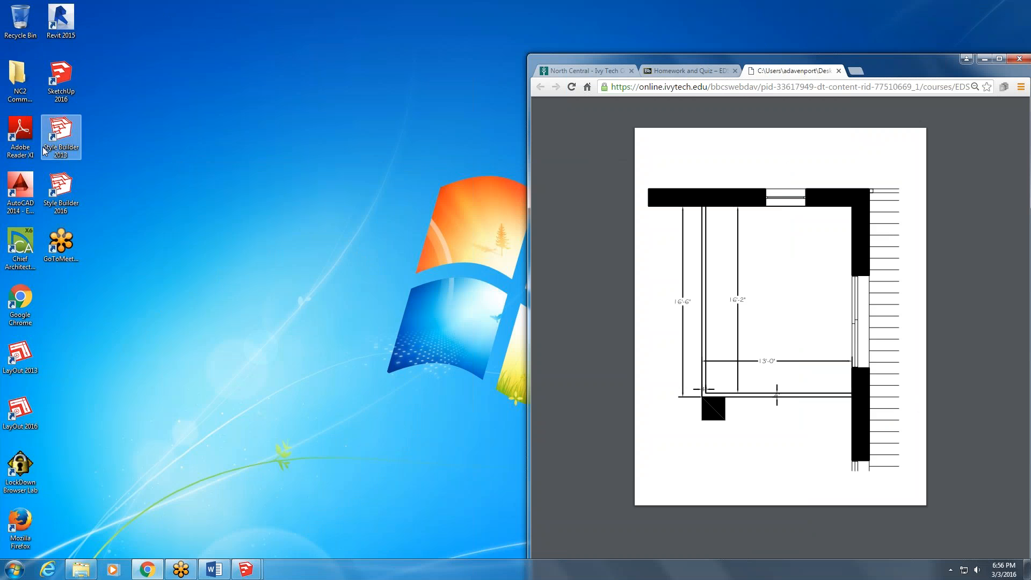
{"action": "left_click", "coordinate": [15, 568]}
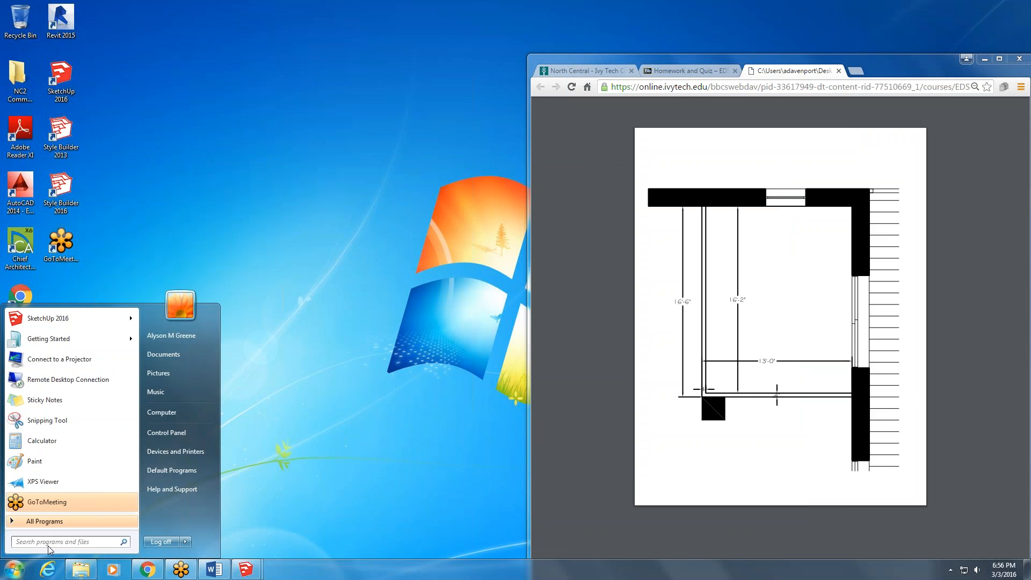
{"action": "type", "text": "sketch"}
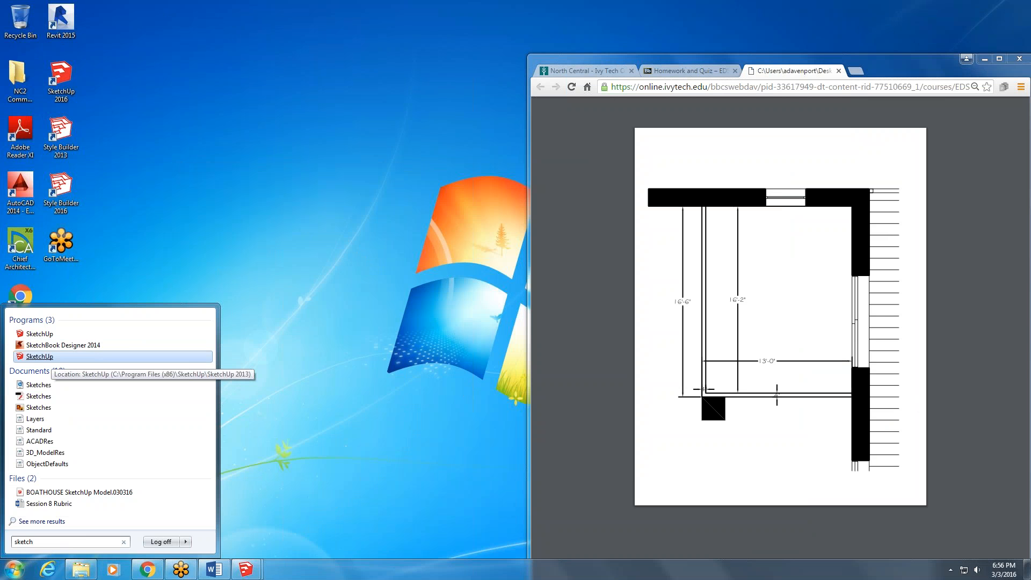
{"action": "left_click", "coordinate": [40, 356]}
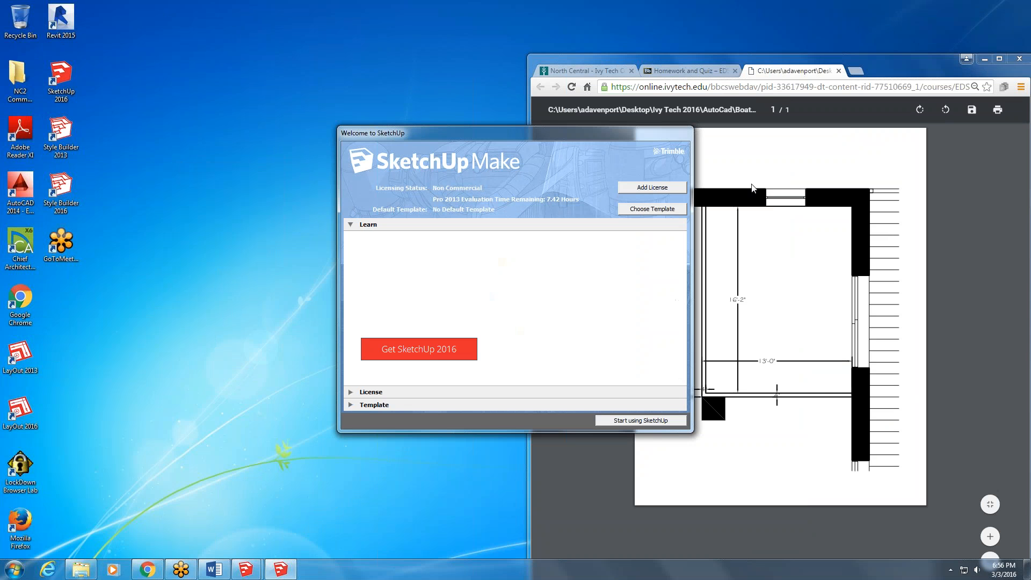
- Start a new SketchUp Make model after selecting a default template, and postpone the software update
{"action": "left_click", "coordinate": [660, 421]}
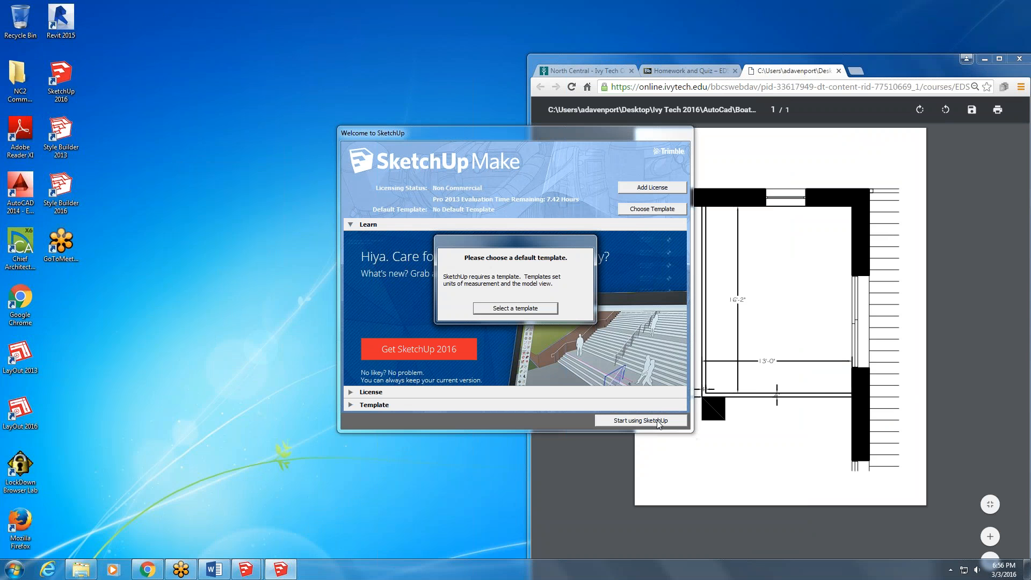
{"action": "left_click", "coordinate": [538, 307]}
{"action": "left_click", "coordinate": [625, 421]}
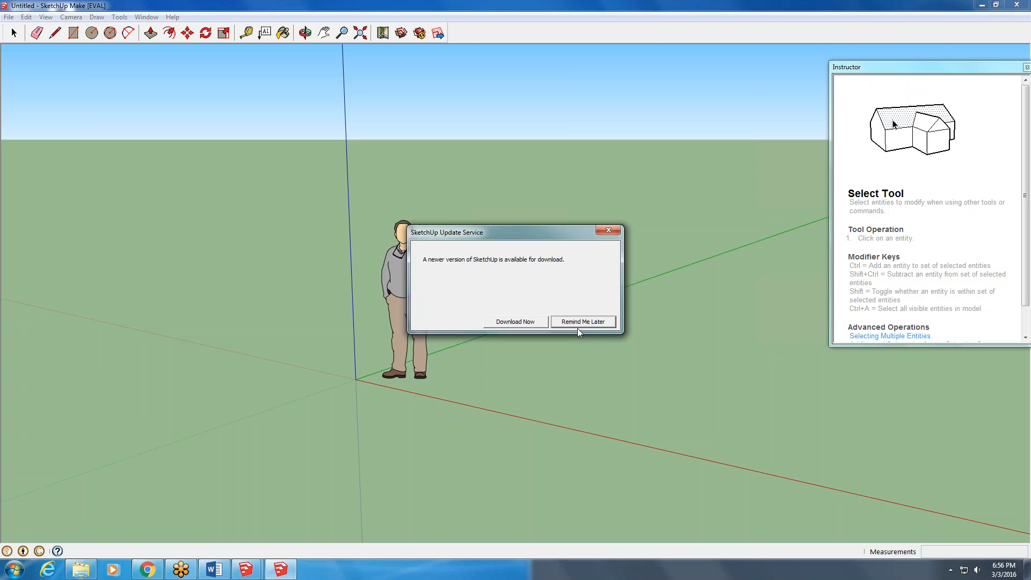
{"action": "left_click", "coordinate": [580, 322]}
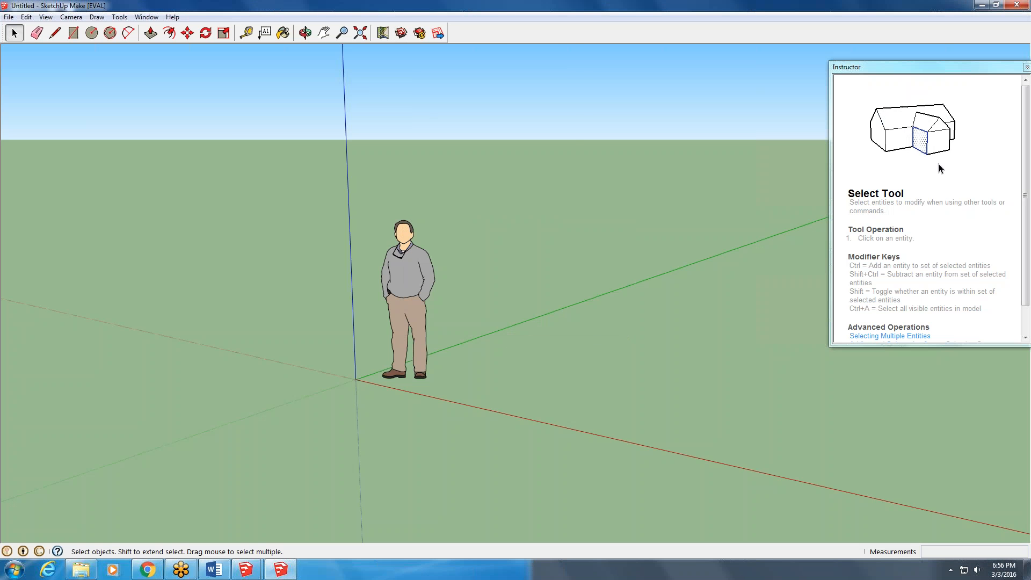
- Display the Layers toolbar in SketchUp Make and open the Layer Manager from it
{"action": "right_click", "coordinate": [473, 39]}
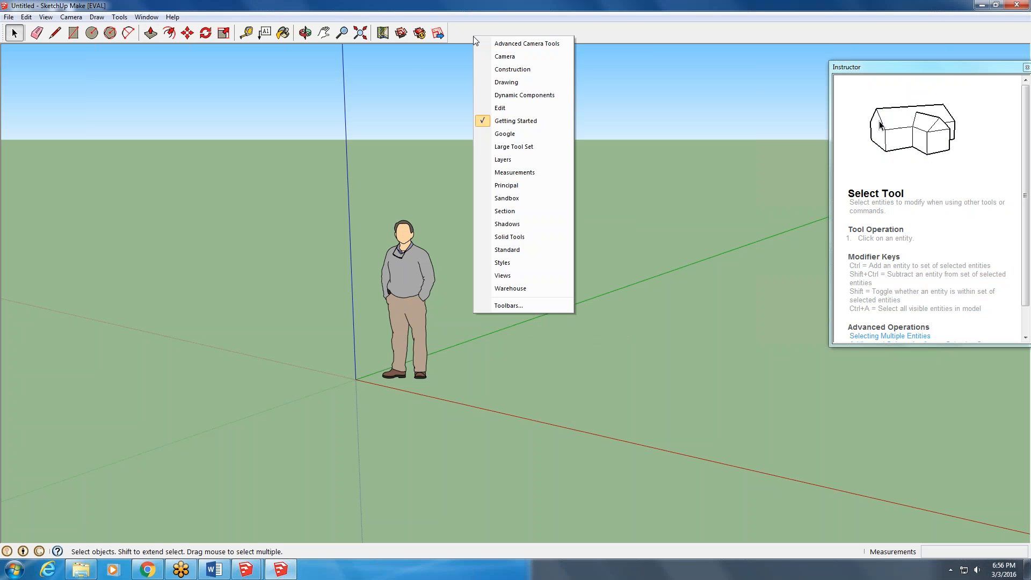
{"action": "left_click", "coordinate": [524, 160]}
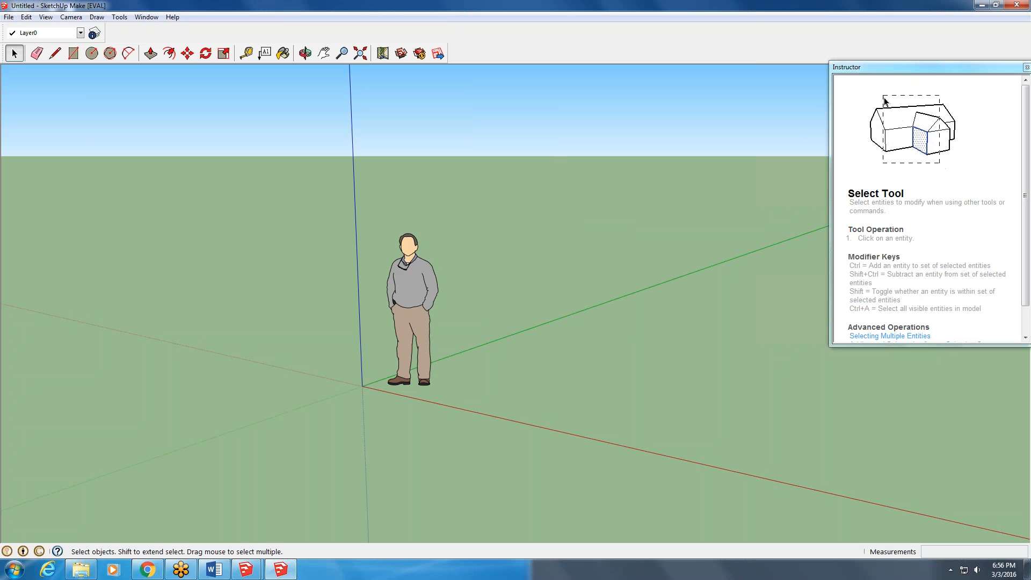
{"action": "left_click", "coordinate": [94, 34]}
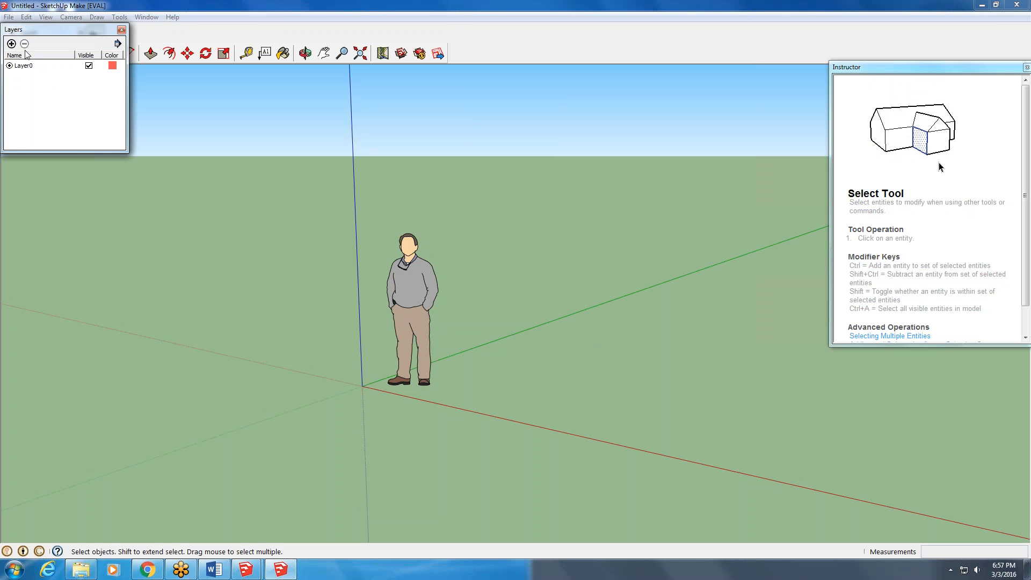
- Add a layer and delete it, add a layer again with its default name, and close the Layers window
{"action": "left_click", "coordinate": [11, 44]}
{"action": "left_click", "coordinate": [24, 43]}
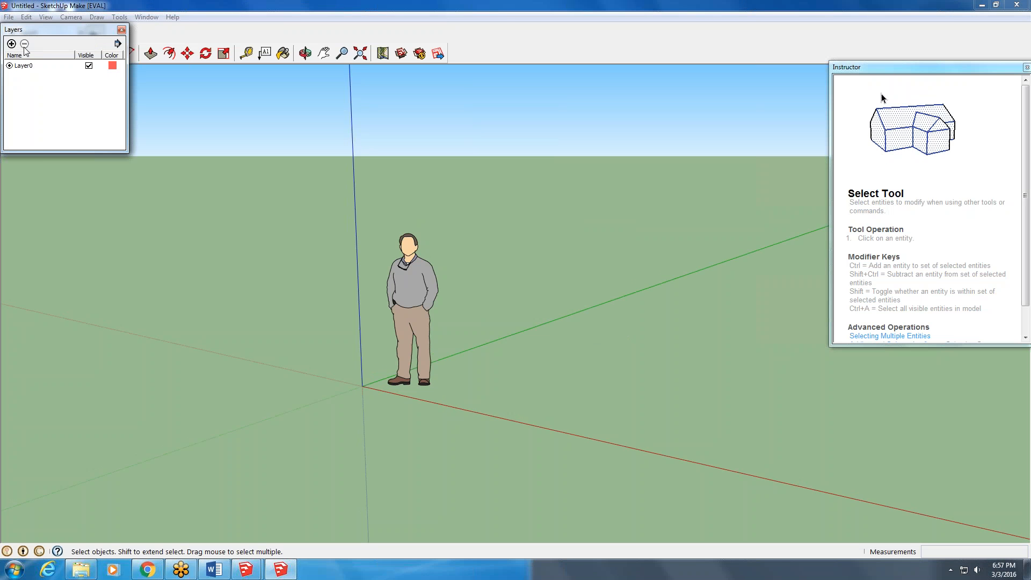
{"action": "left_click", "coordinate": [12, 43]}
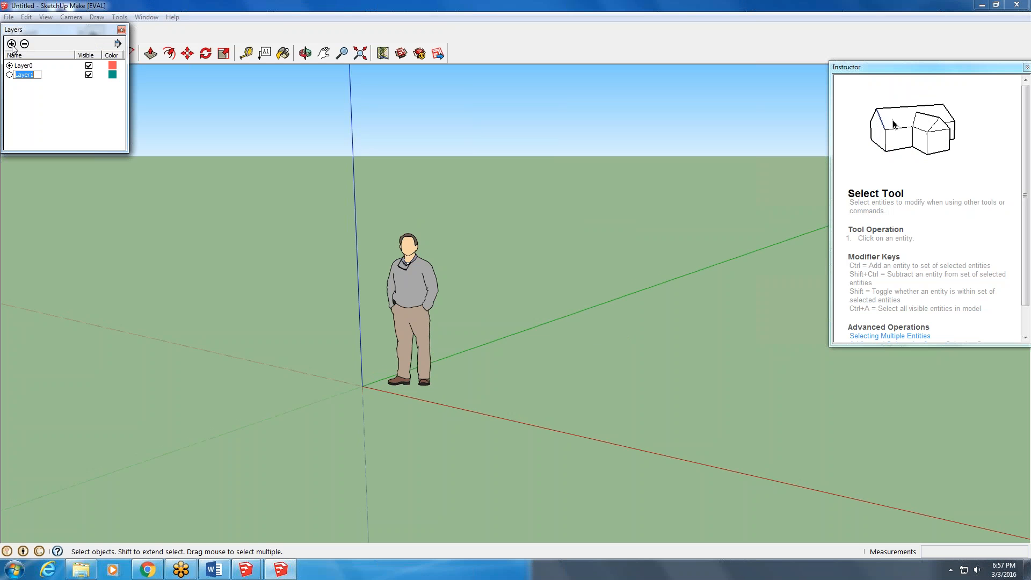
{"action": "left_click", "coordinate": [121, 30]}
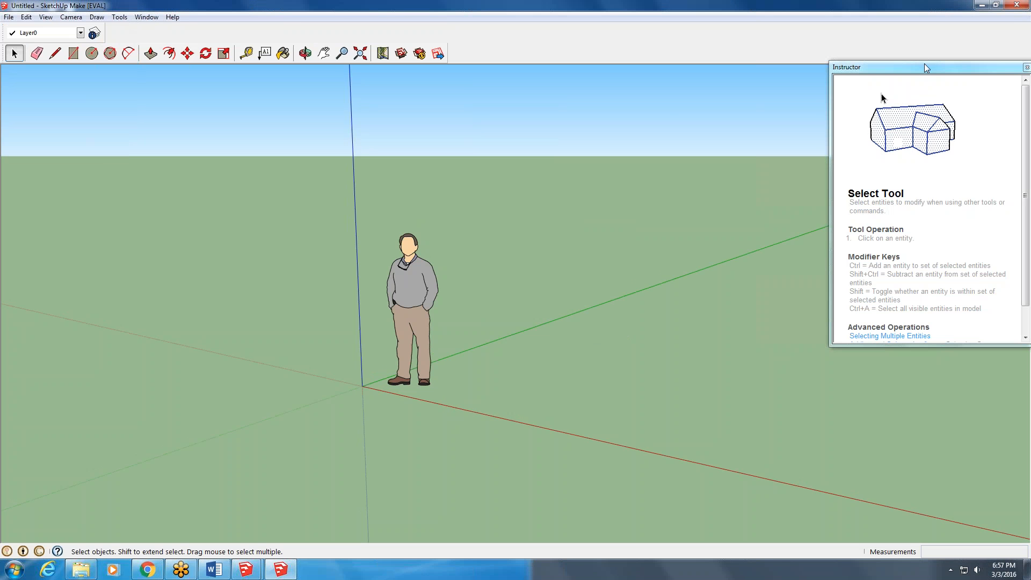
- Move the Instructor window further into the drawing area, close and reopen it, and read its Select Tool help to the end
{"action": "left_click_drag", "start_coordinate": [920, 70], "coordinate": [730, 122]}
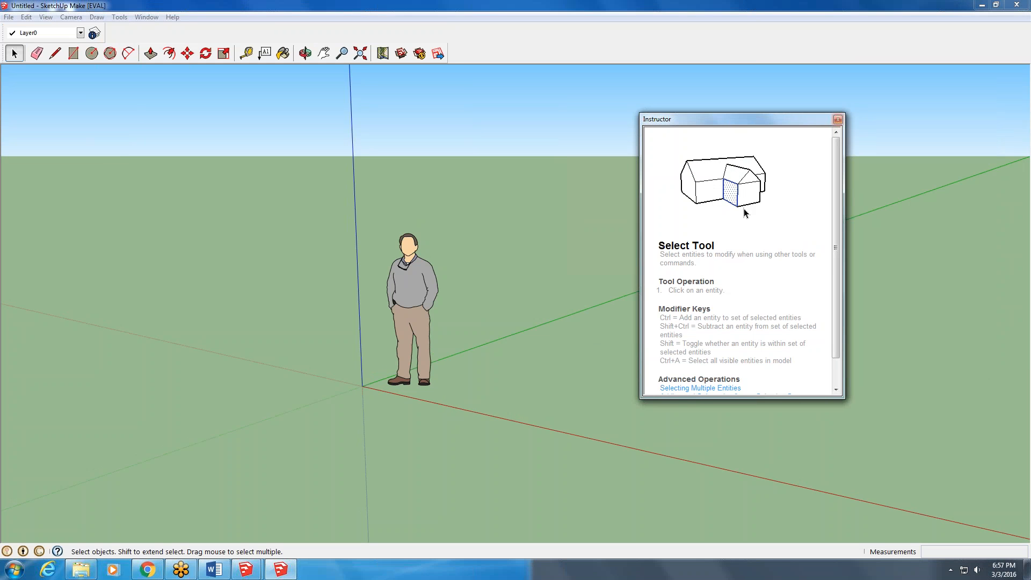
{"action": "left_click", "coordinate": [838, 119]}
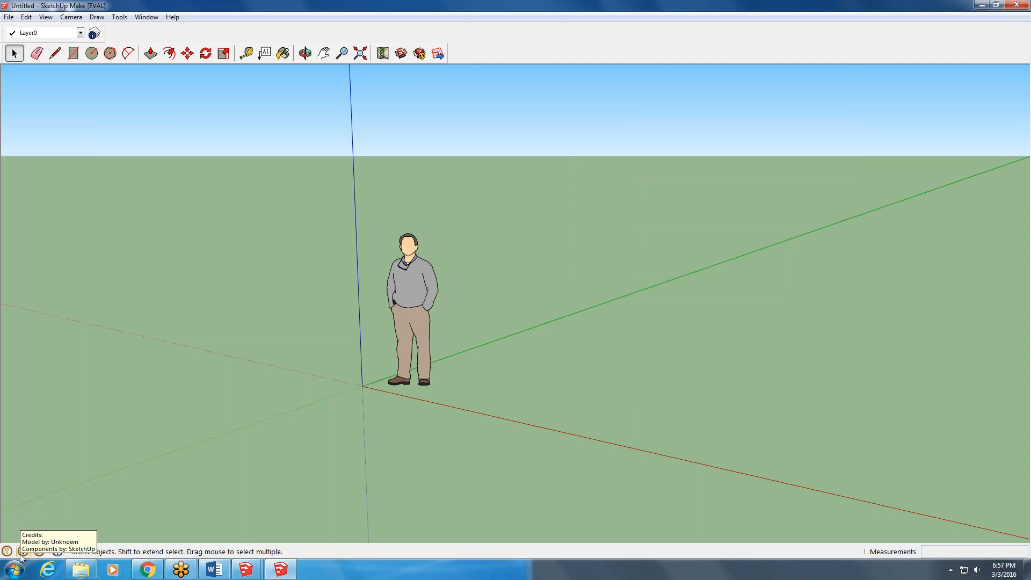
{"action": "left_click", "coordinate": [55, 554]}
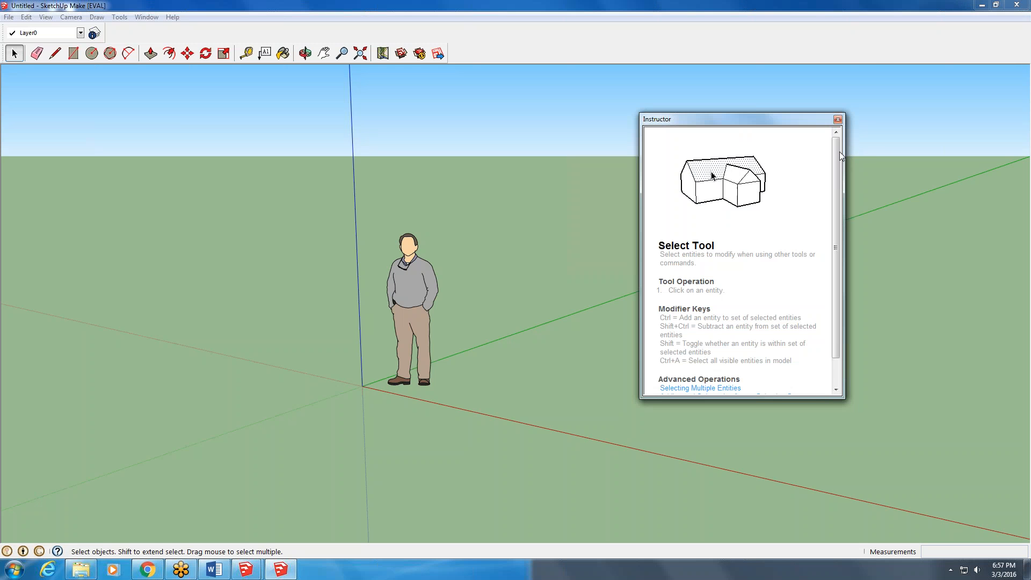
{"action": "left_click_drag", "start_coordinate": [840, 152], "coordinate": [842, 182]}
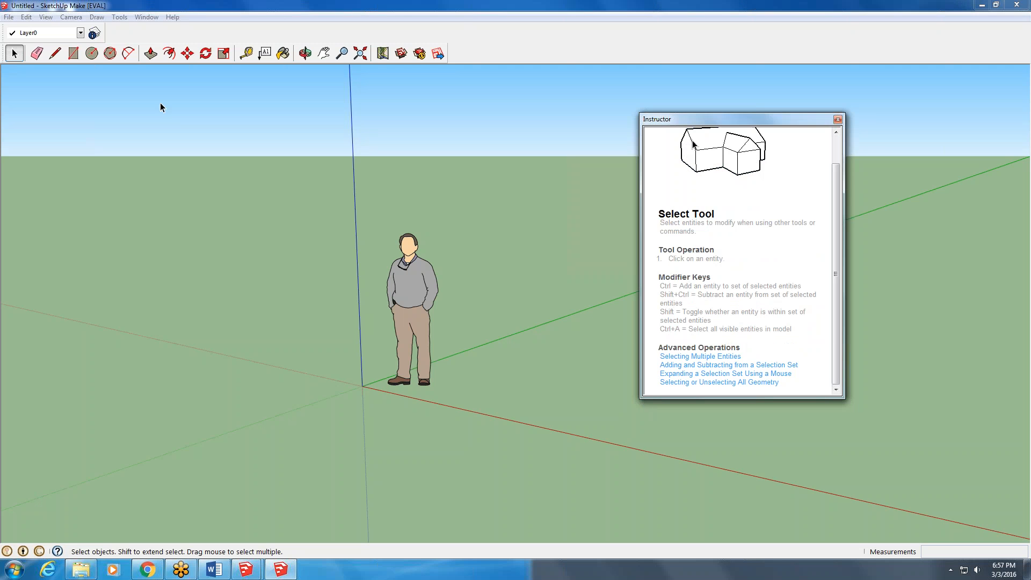
- Draw a rectangle about 2' 2" by 9' 2" on the ground beside the standing figure
{"action": "left_click", "coordinate": [74, 53]}
{"action": "left_click", "coordinate": [482, 396]}
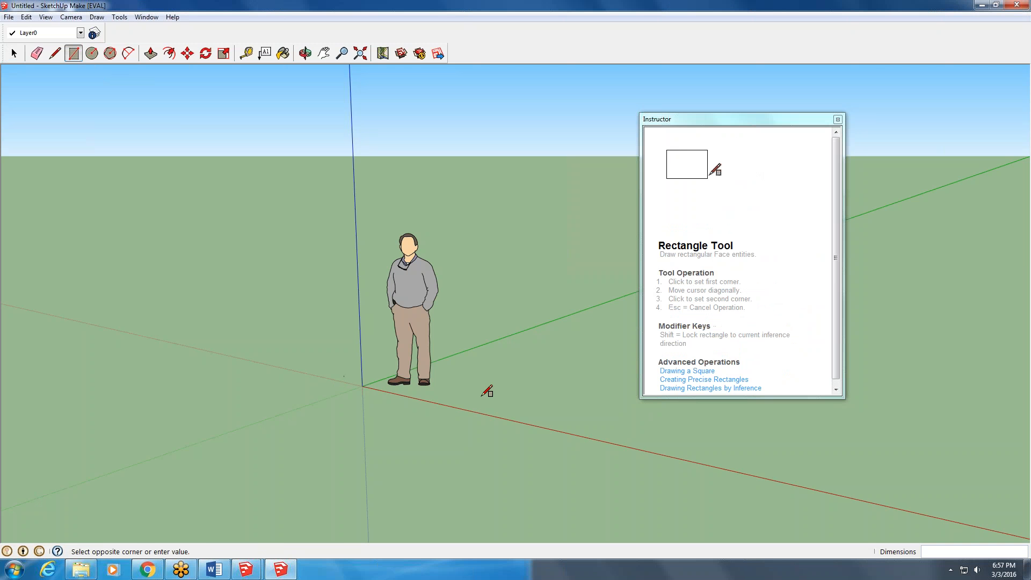
{"action": "left_click", "coordinate": [558, 337]}
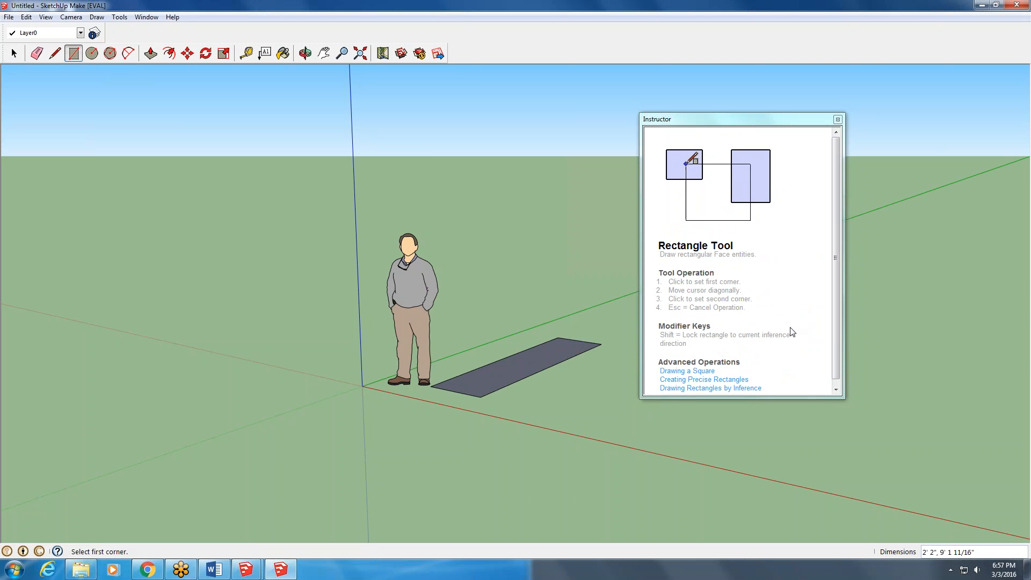
- Draw a four-segment zigzag line across the red axis in front of the rectangle, its last segment about 4' 8" long
{"action": "left_click", "coordinate": [55, 53]}
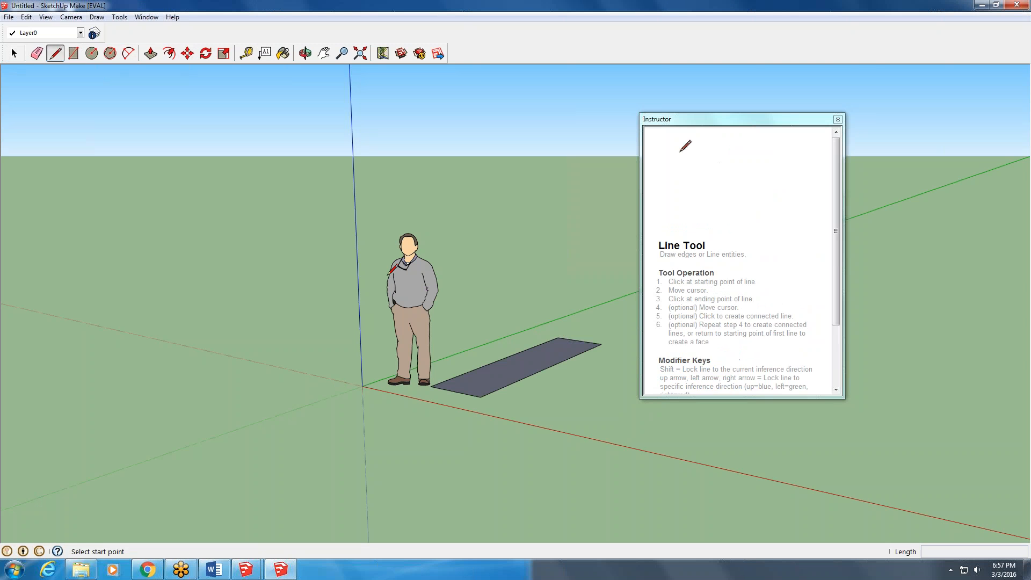
{"action": "left_click", "coordinate": [473, 461]}
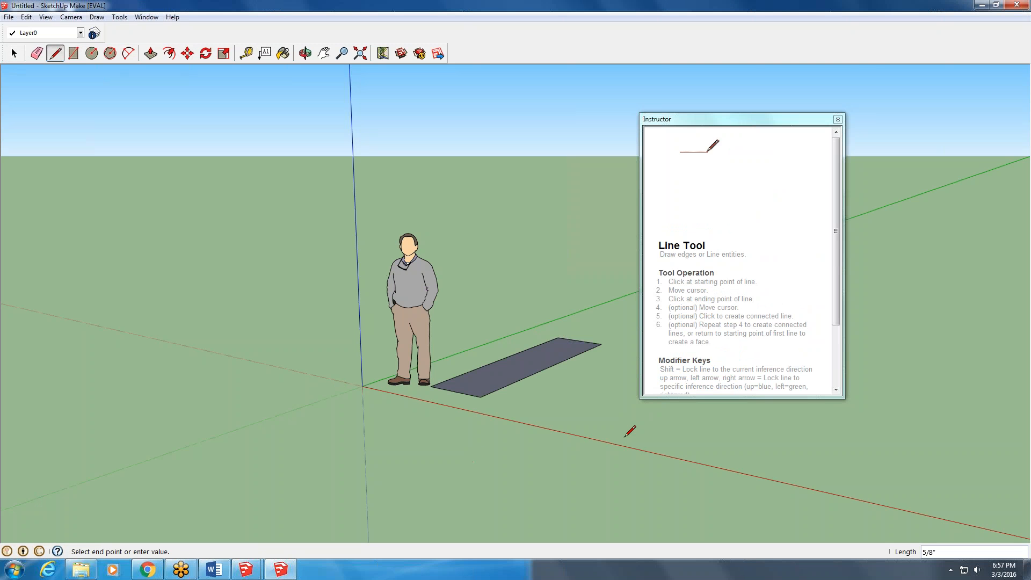
{"action": "left_click", "coordinate": [679, 473]}
{"action": "left_click", "coordinate": [778, 411]}
{"action": "double_click", "coordinate": [866, 477]}
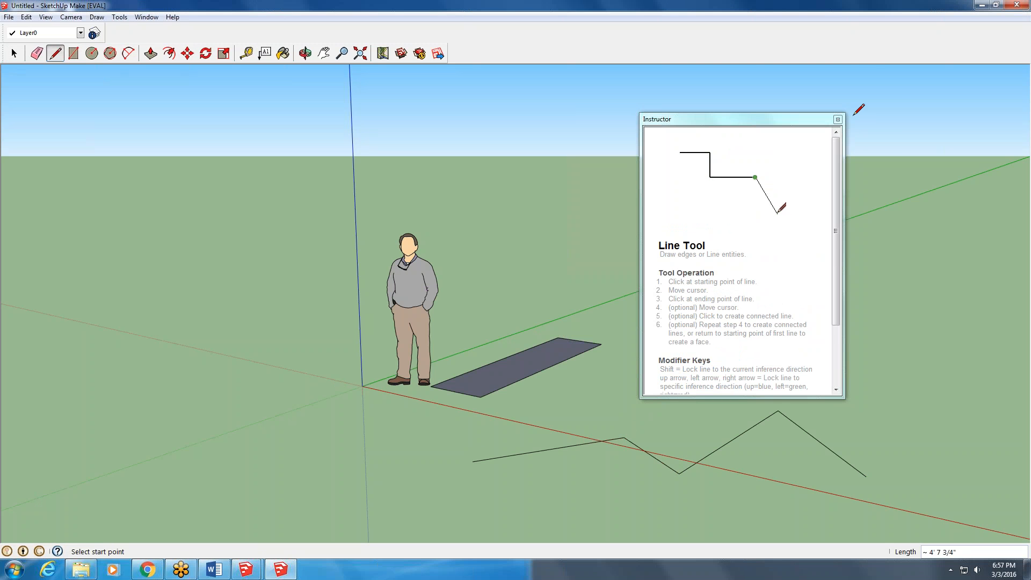
- Close the Instructor window, minimize and restore SketchUp Make, and switch to the untitled SketchUp Pro 2016 model
{"action": "left_click", "coordinate": [838, 119]}
{"action": "left_click", "coordinate": [980, 5]}
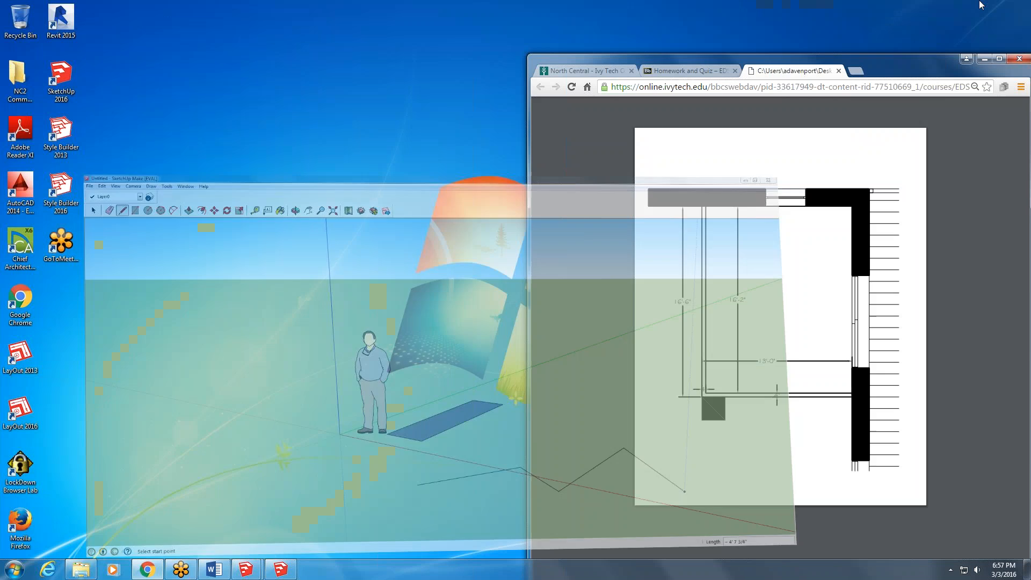
{"action": "left_click", "coordinate": [273, 576]}
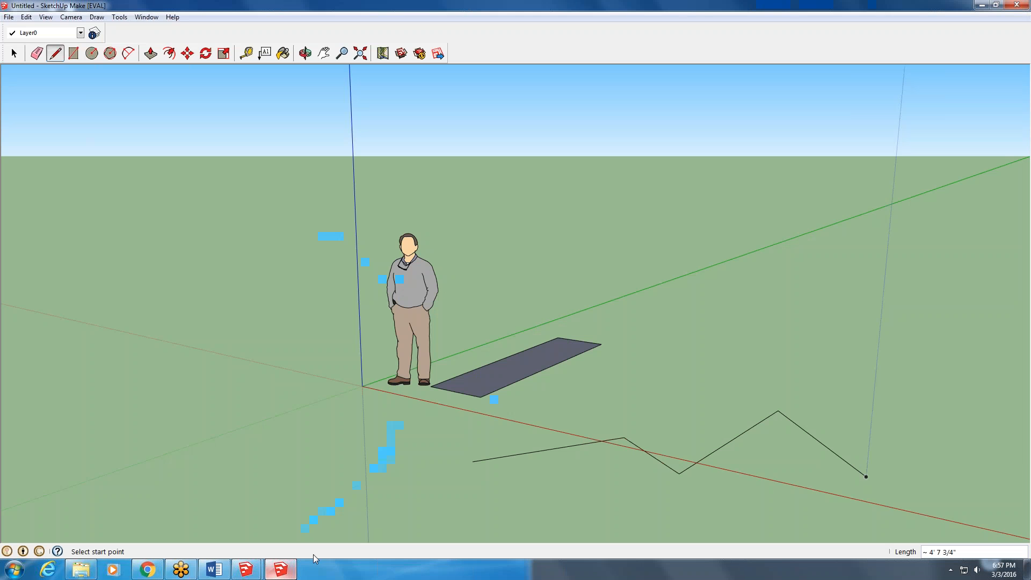
{"action": "mouse_move", "coordinate": [255, 570]}
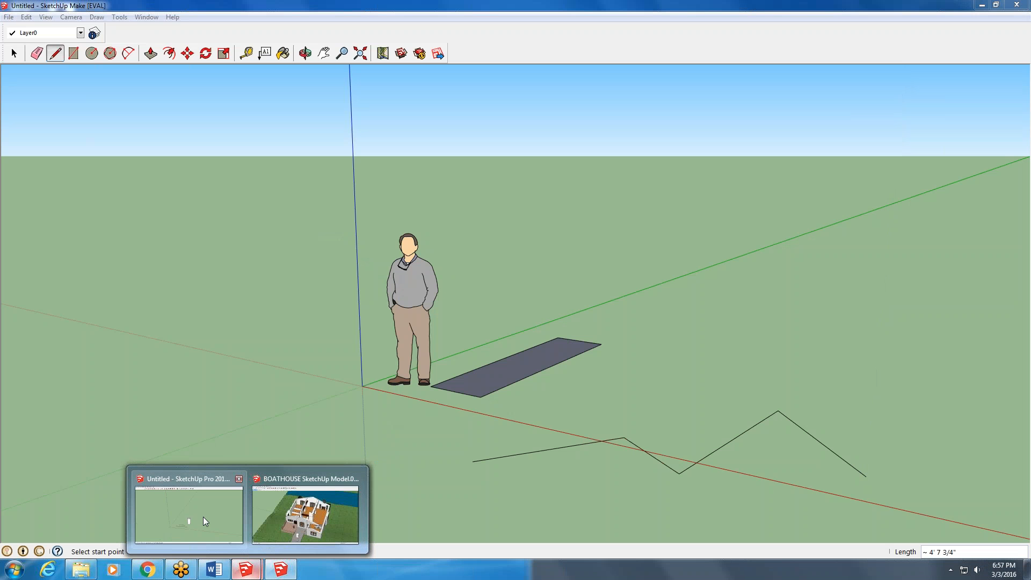
{"action": "left_click", "coordinate": [203, 517]}
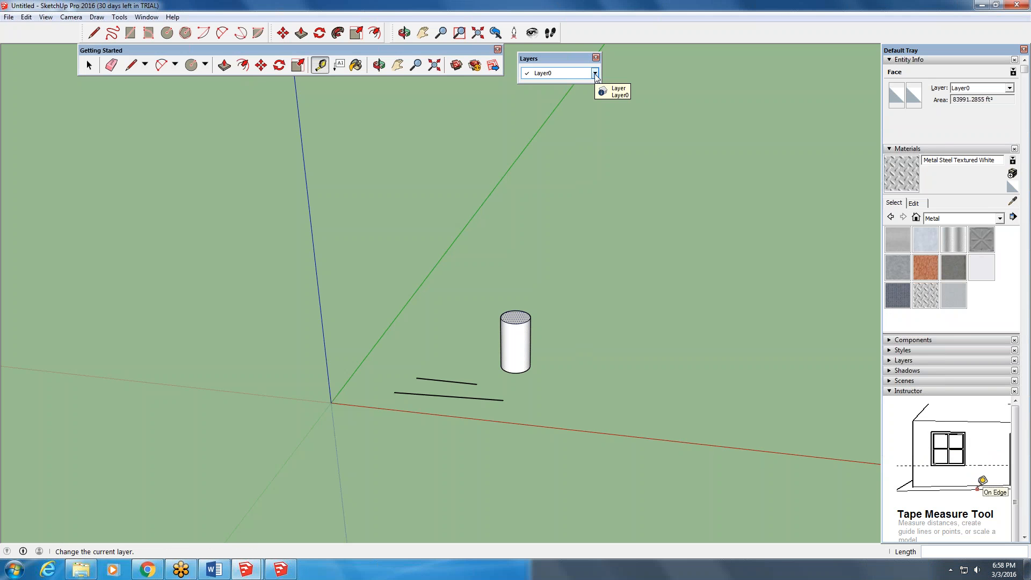
- Look through the complete list of available toolbars to its end and close it without changing anything
{"action": "right_click", "coordinate": [558, 75]}
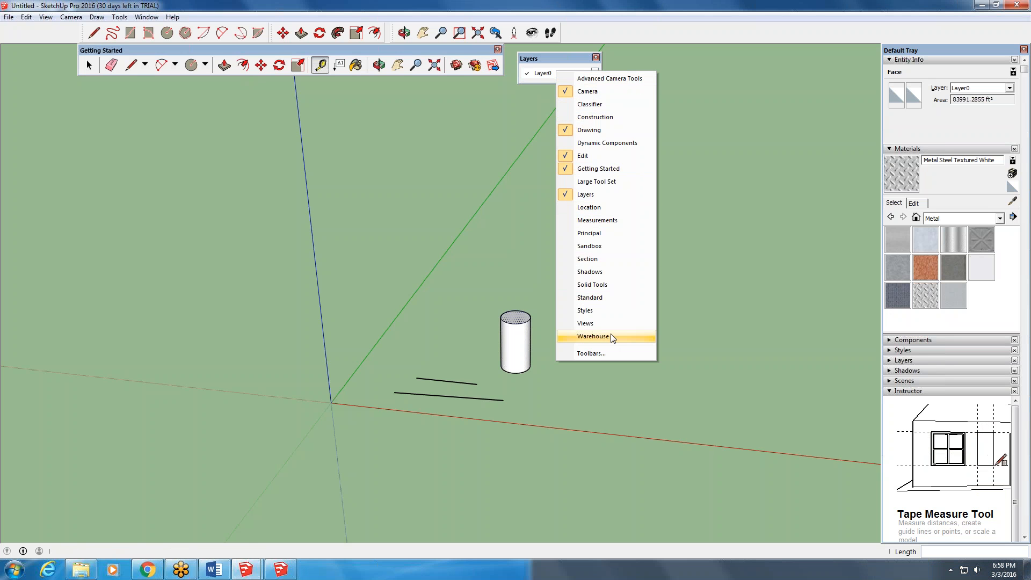
{"action": "left_click", "coordinate": [597, 354]}
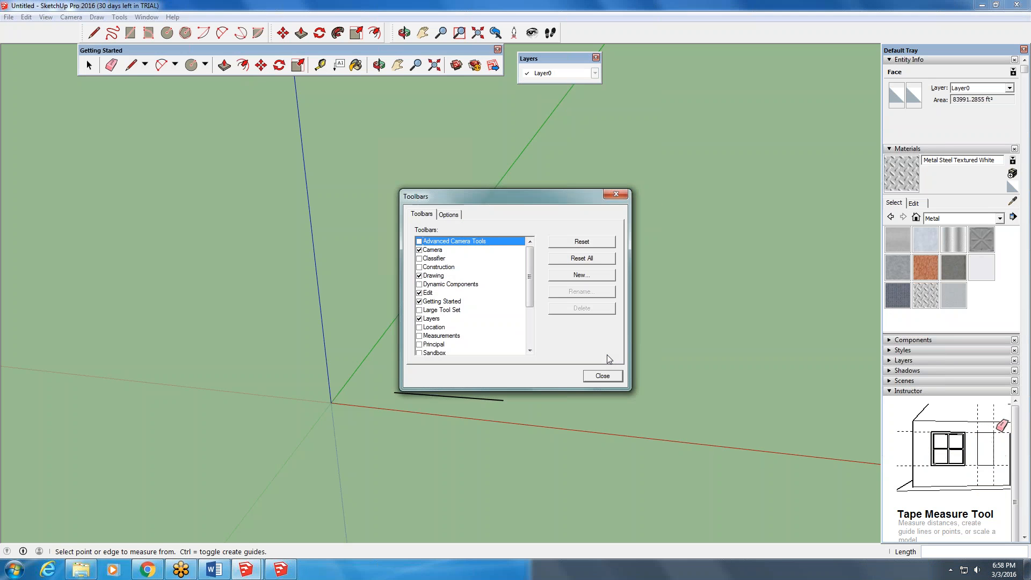
{"action": "scroll", "coordinate": [532, 291], "scroll_direction": "down", "scroll_amount": 3}
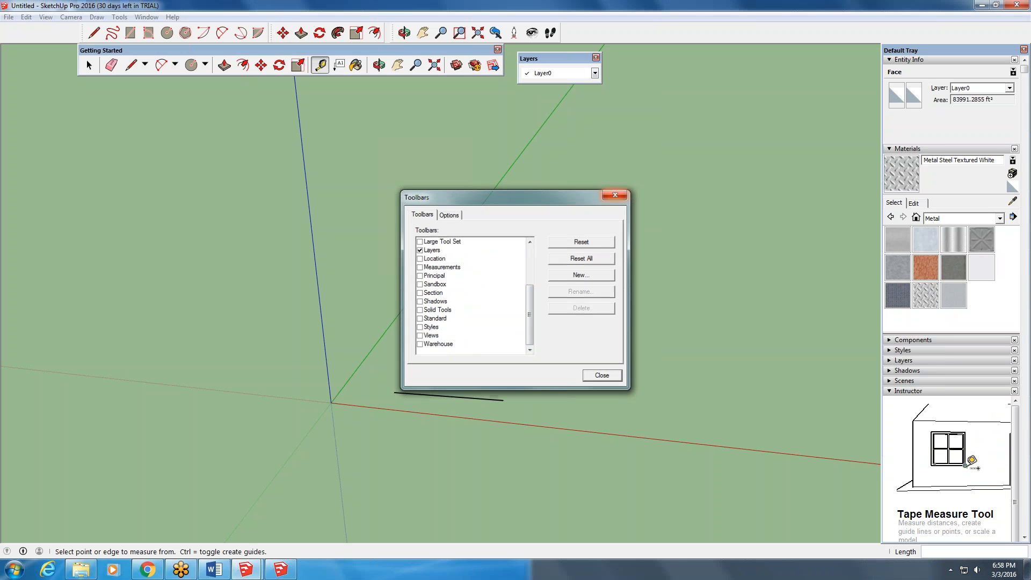
{"action": "left_click", "coordinate": [623, 194]}
- Remove the Layers panel from the Default Tray and add it back
{"action": "left_click", "coordinate": [147, 17]}
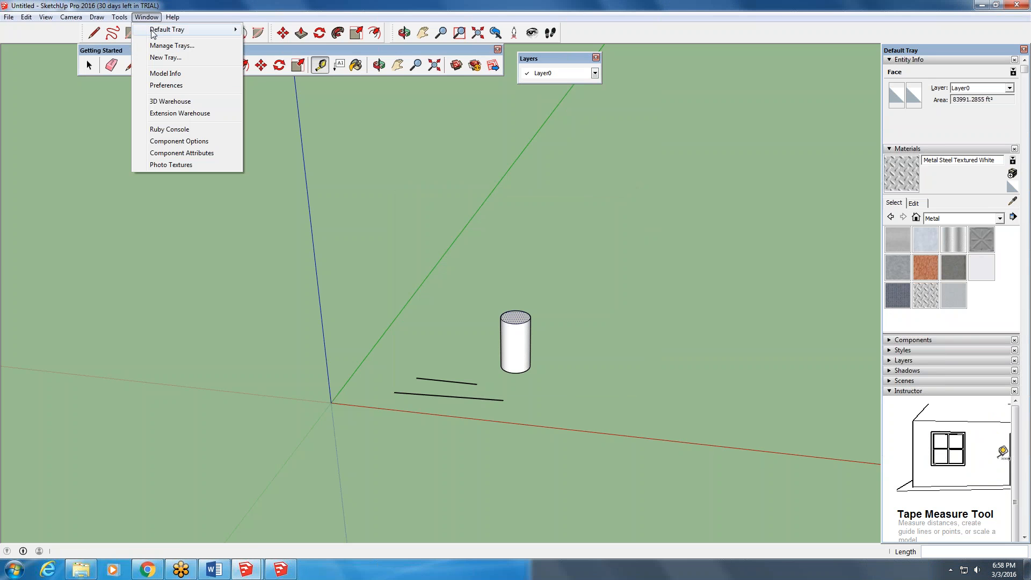
{"action": "mouse_move", "coordinate": [161, 29]}
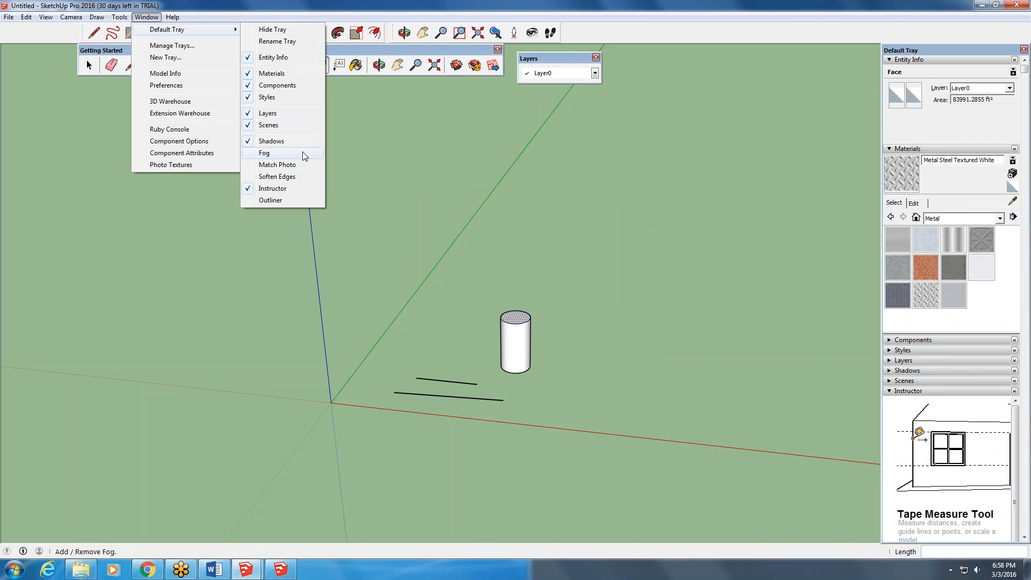
{"action": "left_click", "coordinate": [267, 114]}
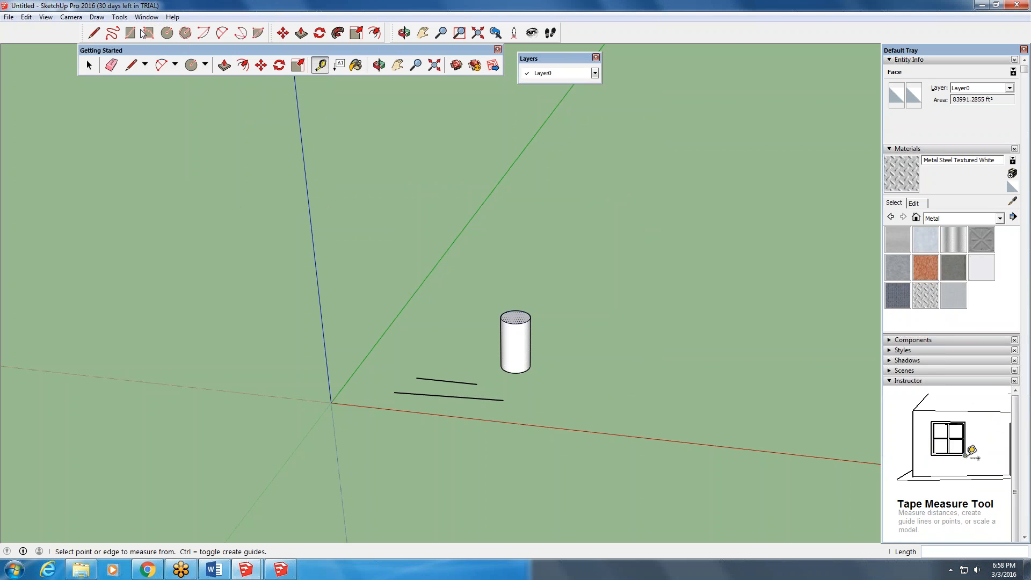
{"action": "left_click", "coordinate": [146, 16]}
{"action": "mouse_move", "coordinate": [173, 22]}
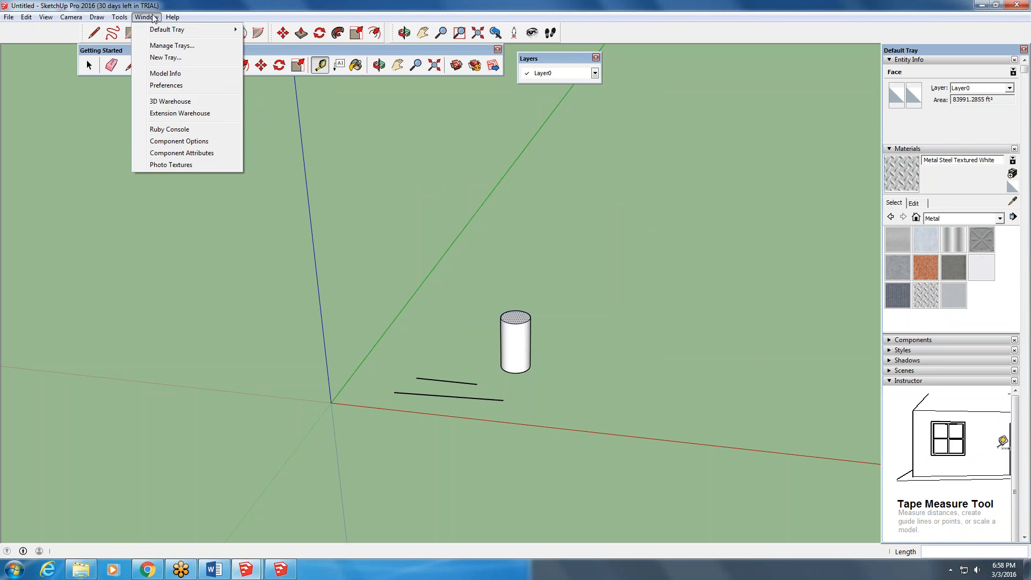
{"action": "left_click", "coordinate": [268, 113]}
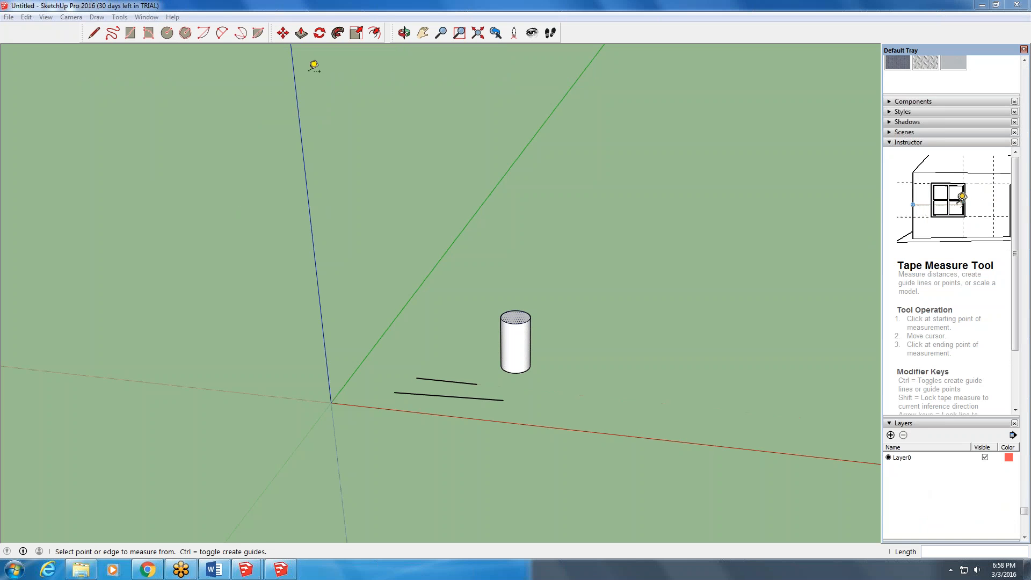
- Add a new layer with its default name and delete it again
{"action": "left_click", "coordinate": [147, 17]}
{"action": "mouse_move", "coordinate": [162, 31]}
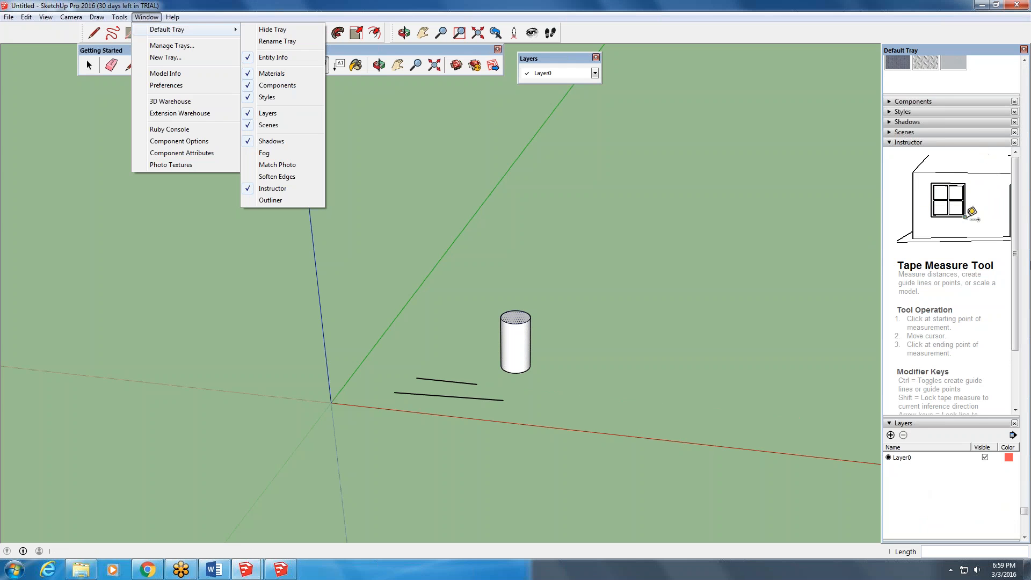
{"action": "left_click", "coordinate": [890, 435]}
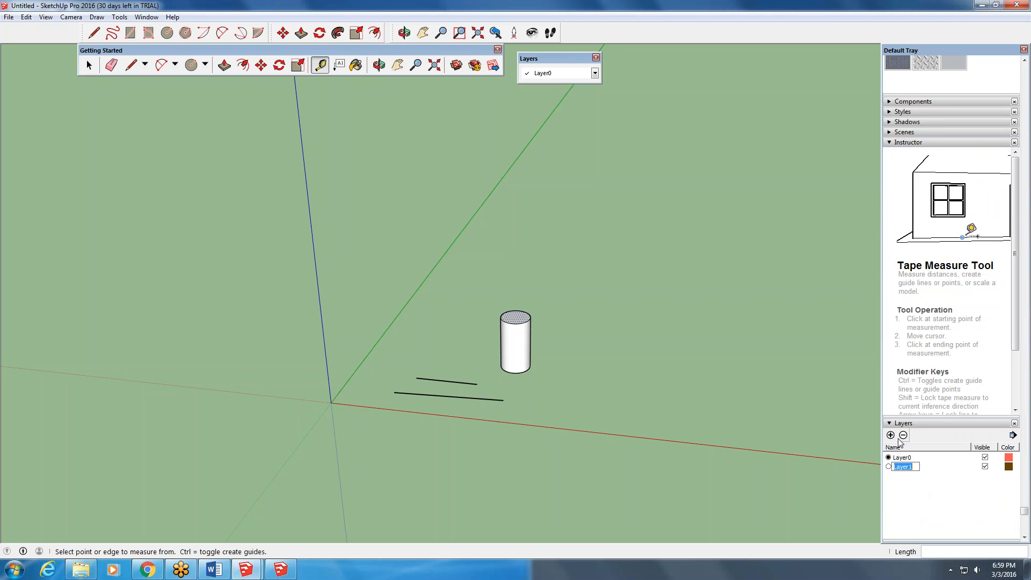
{"action": "left_click", "coordinate": [903, 435]}
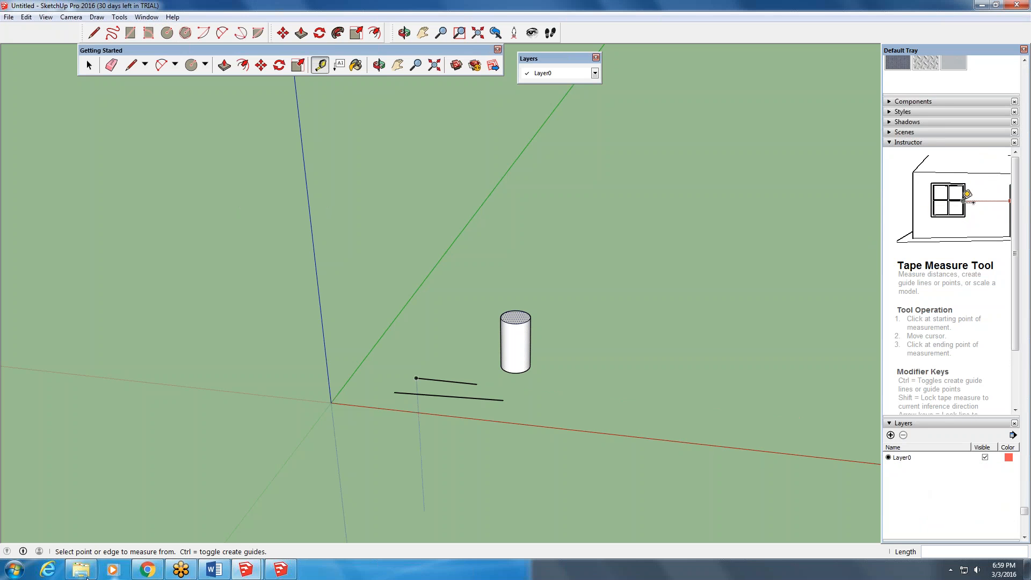
- Switch to the course's Homework and Quiz page in Chrome, open Session 8 Rubric.docx, and move the browser window out of the way
{"action": "left_click", "coordinate": [147, 569]}
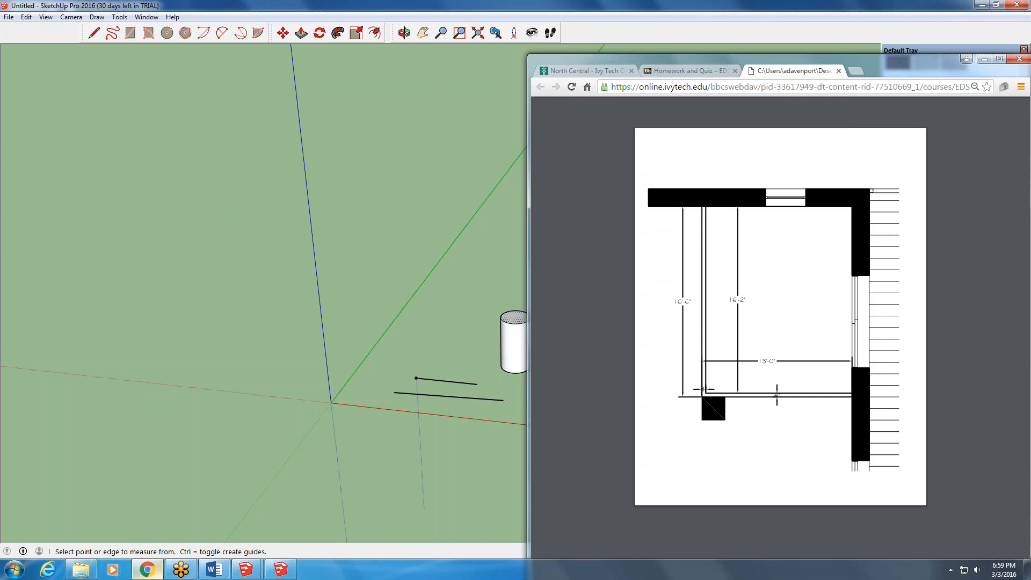
{"action": "left_click", "coordinate": [704, 74]}
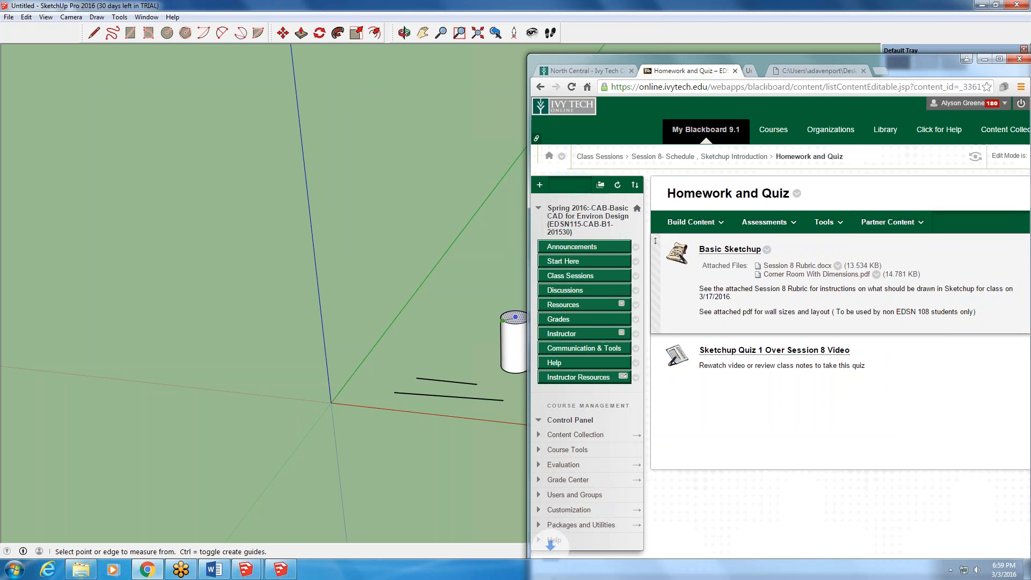
{"action": "mouse_move", "coordinate": [897, 68]}
{"action": "left_mouse_down"}
{"action": "mouse_move", "coordinate": [848, 73]}
{"action": "mouse_move", "coordinate": [571, 48]}
{"action": "left_mouse_up"}
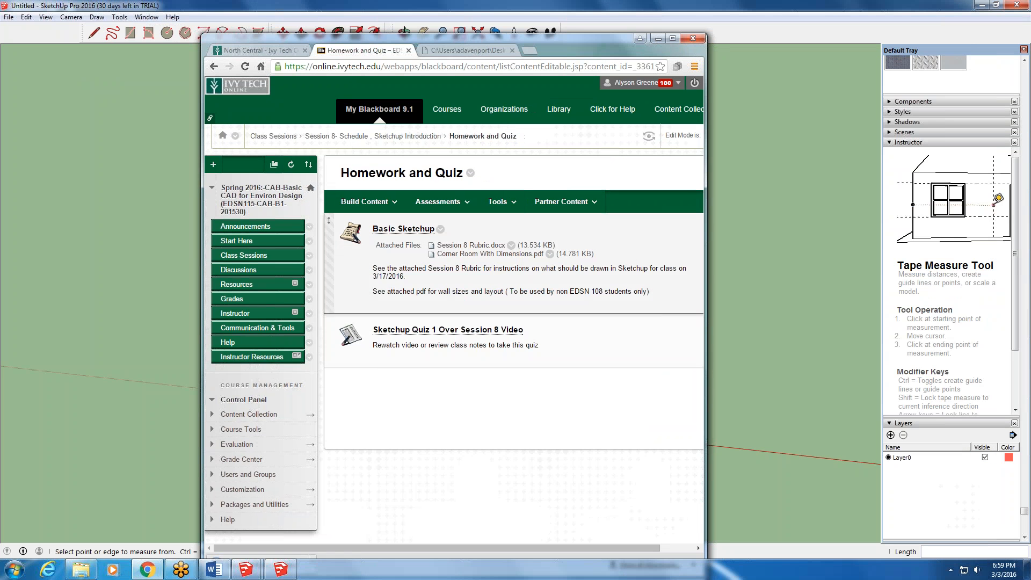
{"action": "left_click", "coordinate": [462, 247]}
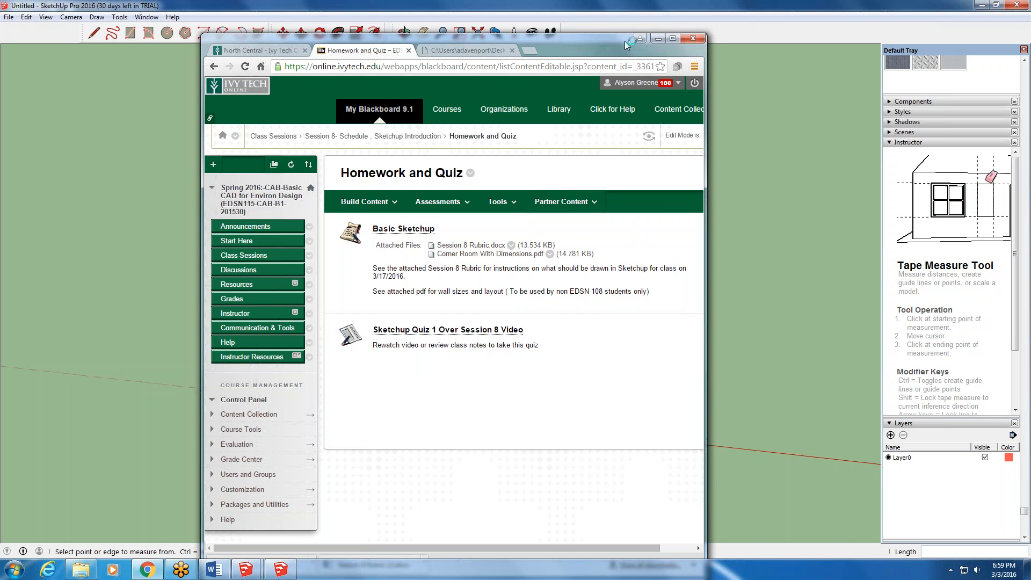
{"action": "left_click_drag", "start_coordinate": [617, 38], "coordinate": [481, 530]}
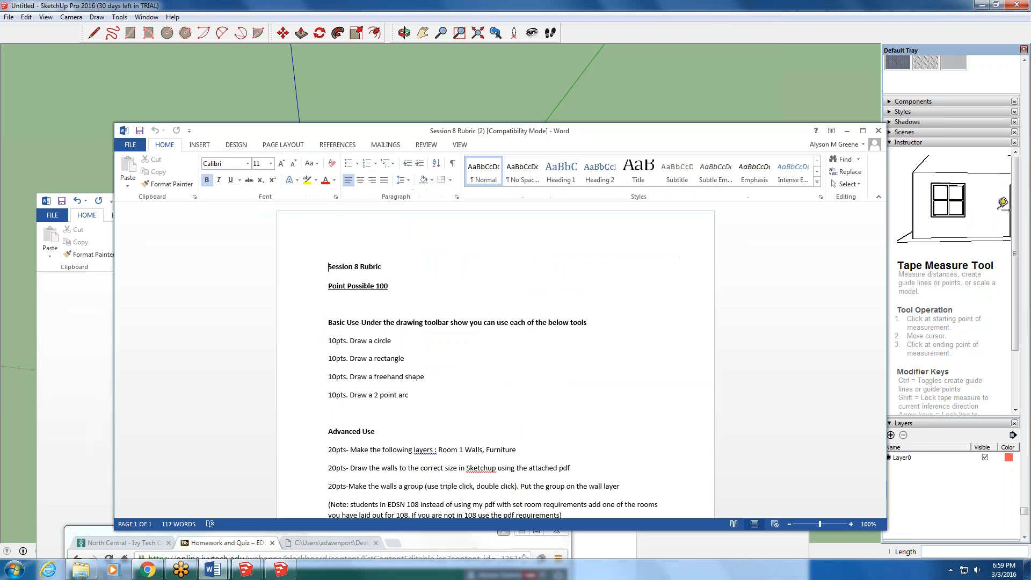
- Return to the SketchUp Pro 2016 model and draw a circle of about 1061' radius beside the blue axis, opposite the cylinder
{"action": "left_click", "coordinate": [167, 36]}
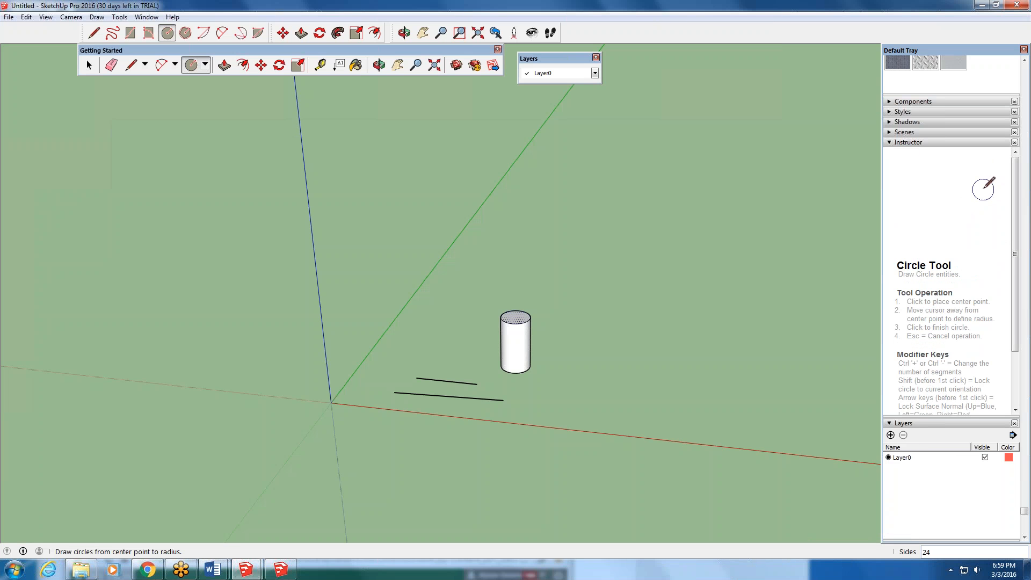
{"action": "left_click", "coordinate": [231, 331]}
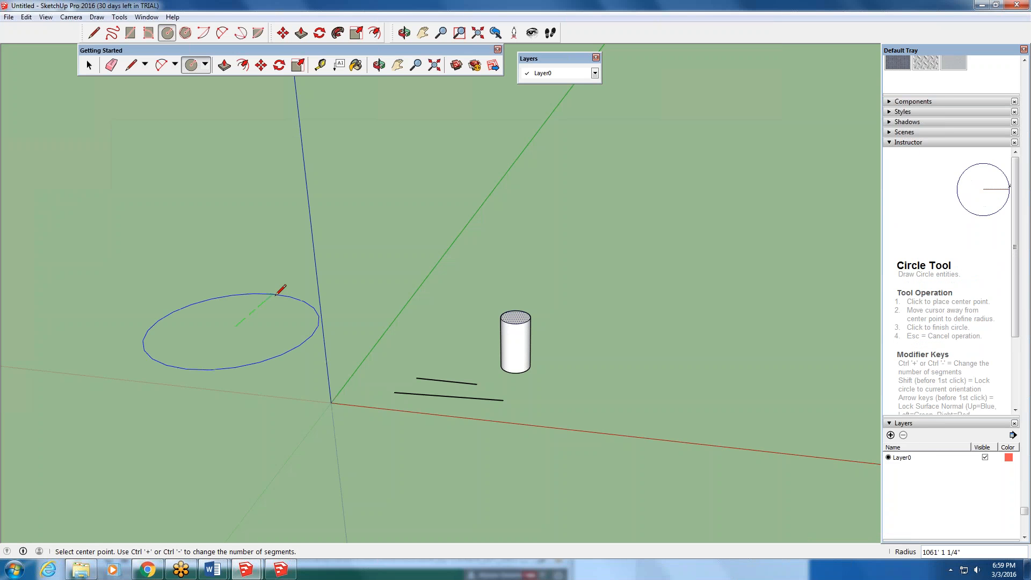
{"action": "left_click", "coordinate": [278, 297]}
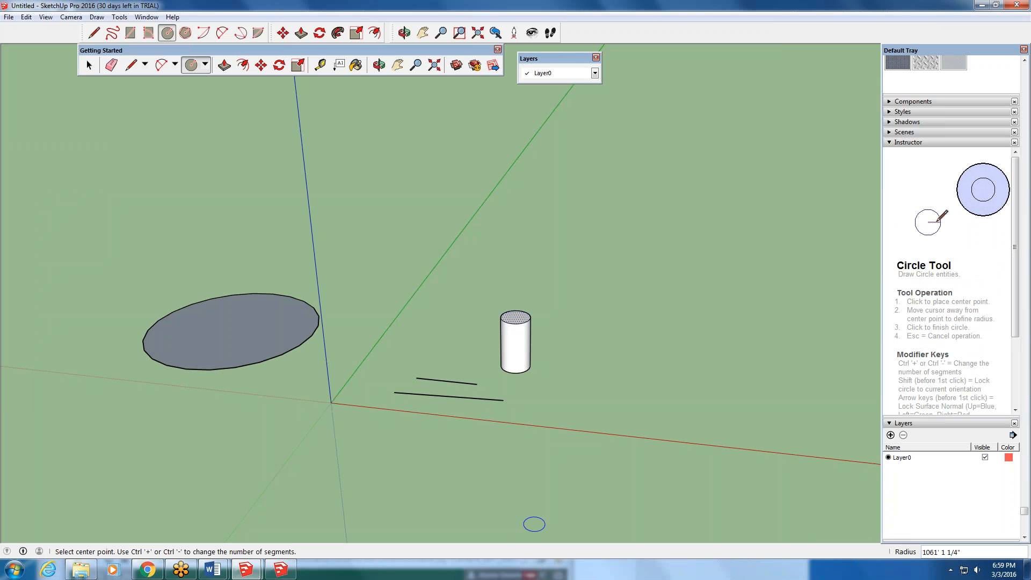
- Switch to the Session 8 Rubric in Word and read its basic and advanced drawing requirements
{"action": "left_click", "coordinate": [213, 569]}
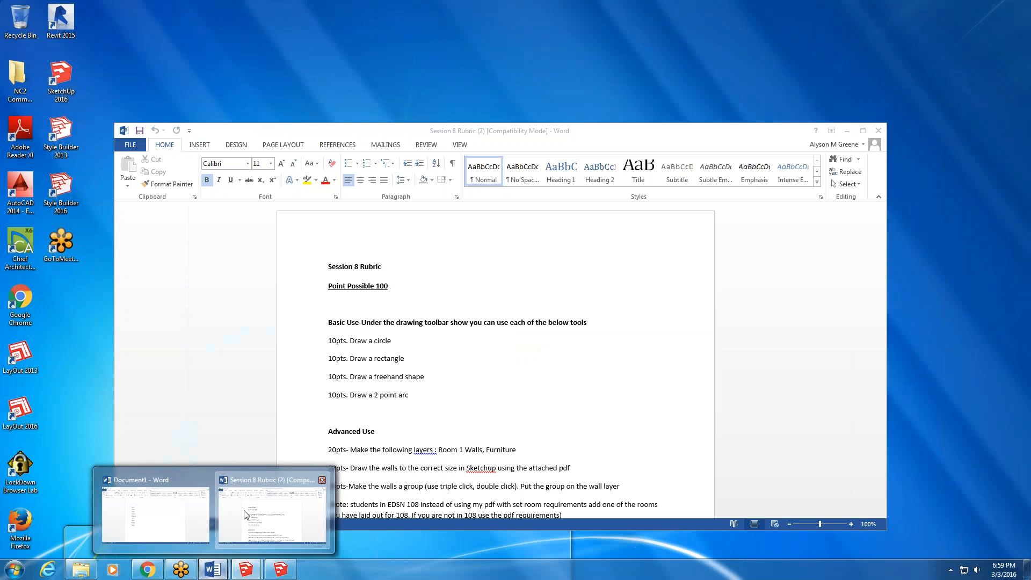
{"action": "left_click", "coordinate": [246, 515]}
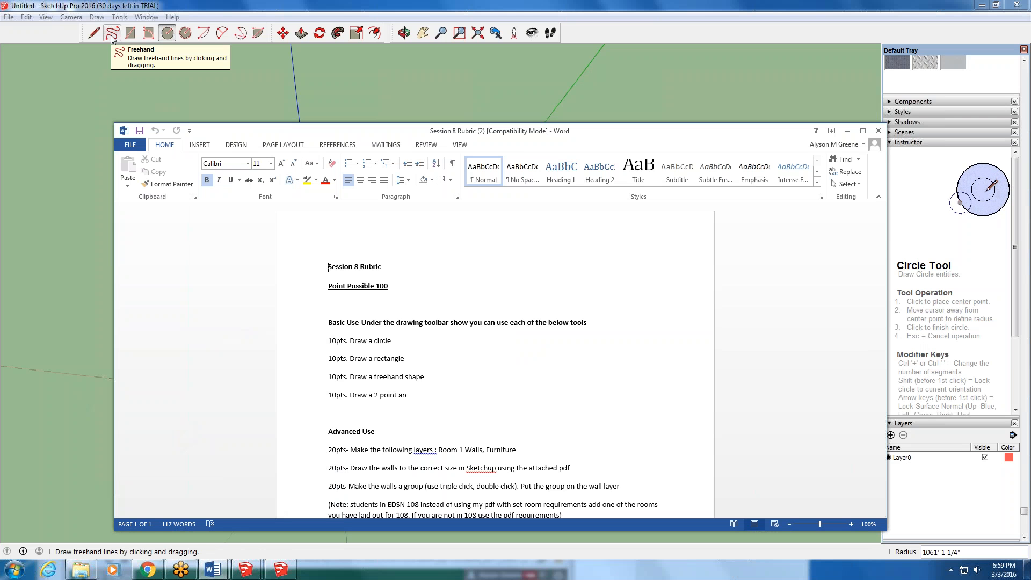
{"action": "left_click", "coordinate": [344, 412]}
{"action": "left_click", "coordinate": [339, 417]}
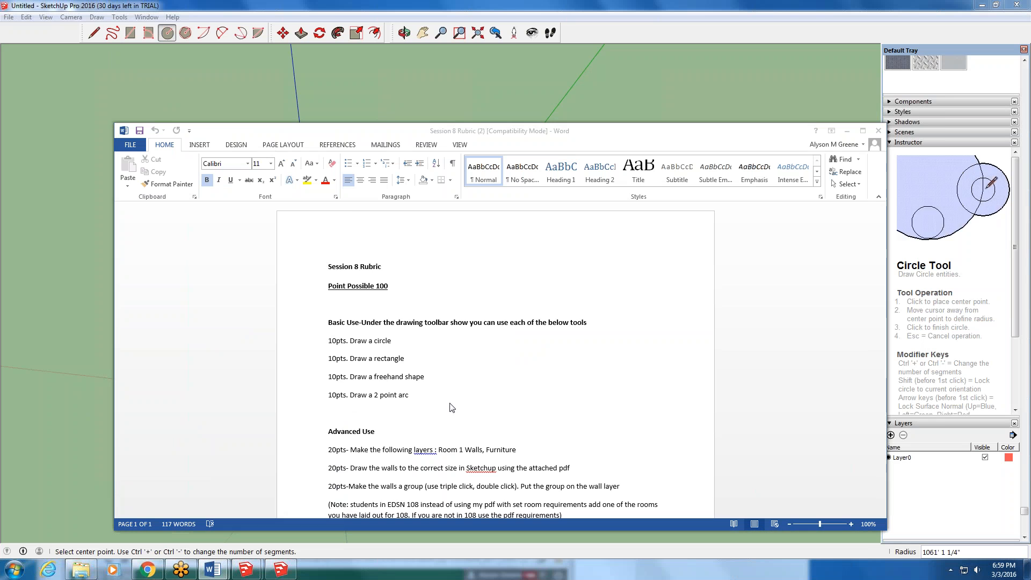
{"action": "scroll", "coordinate": [448, 453], "scroll_direction": "down", "scroll_amount": 2}
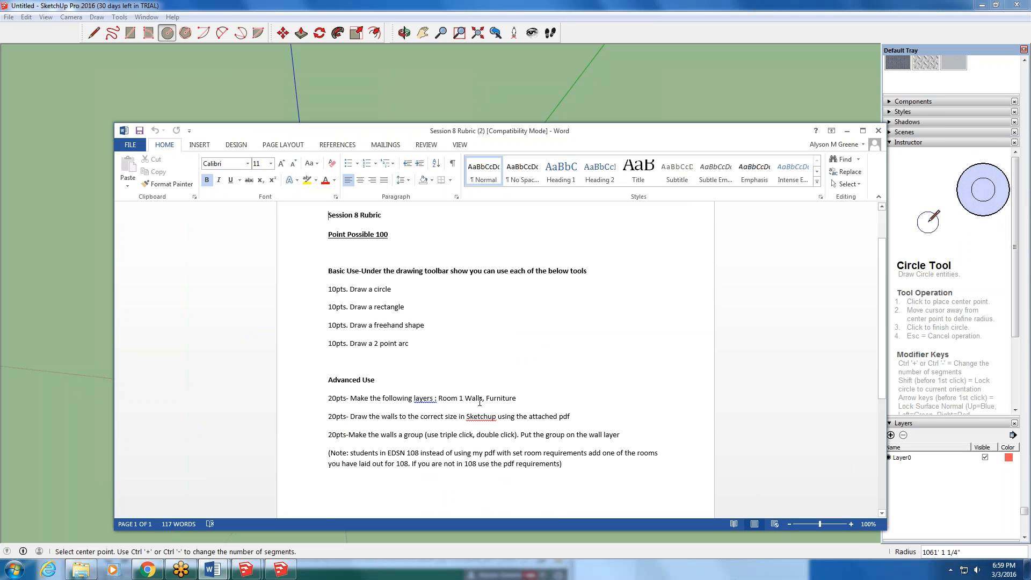
- Switch back to SketchUp and add a new layer named Room 1 Walls
{"action": "left_click", "coordinate": [916, 478]}
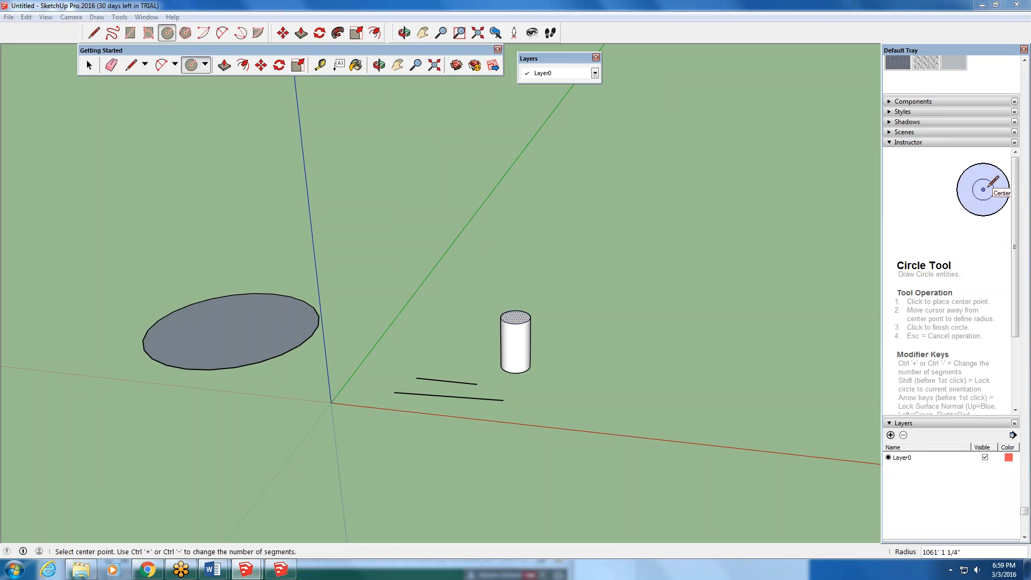
{"action": "left_click", "coordinate": [890, 435]}
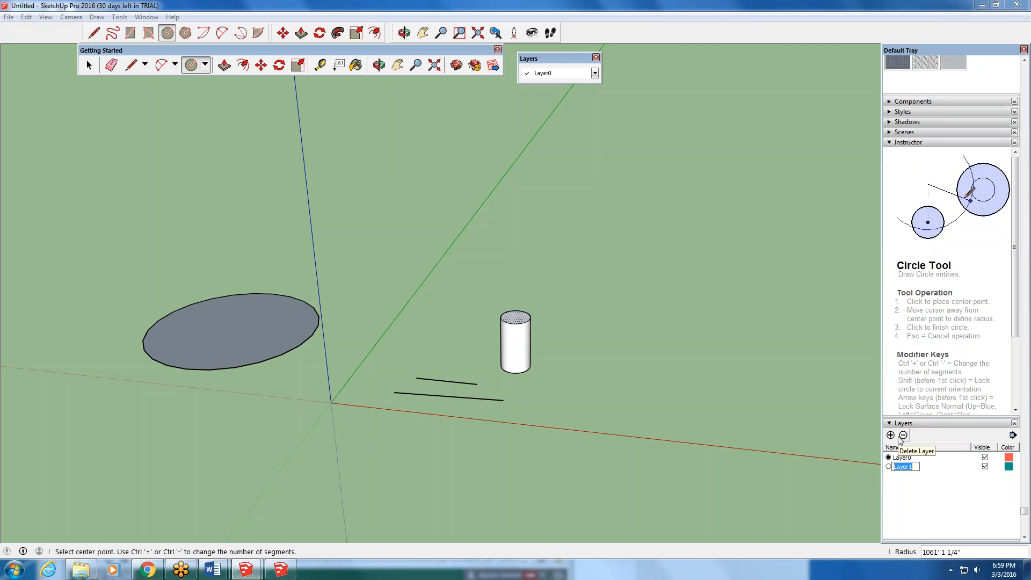
{"action": "type", "text": "Room 1"}
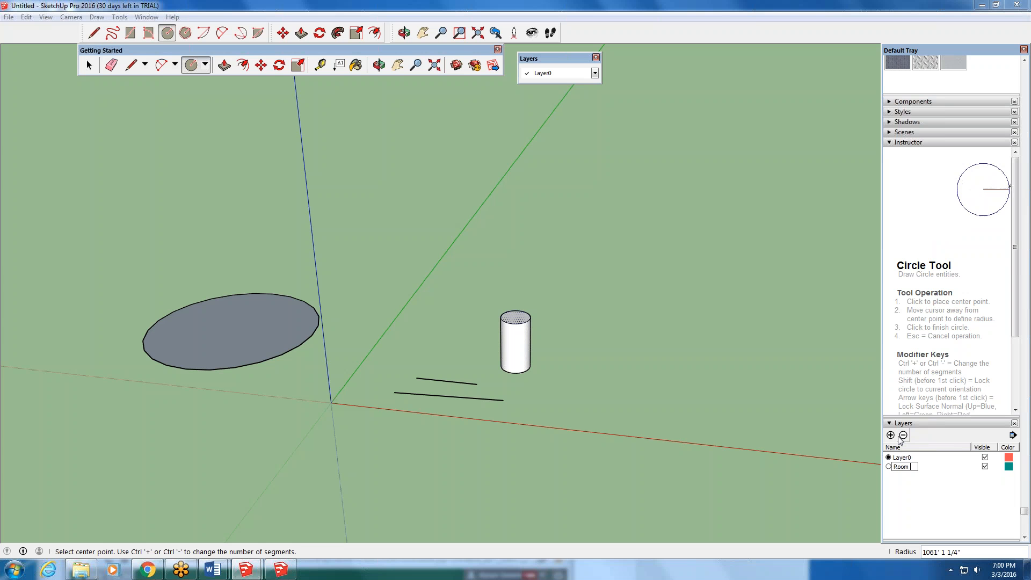
{"action": "type", "text": " Walls"}
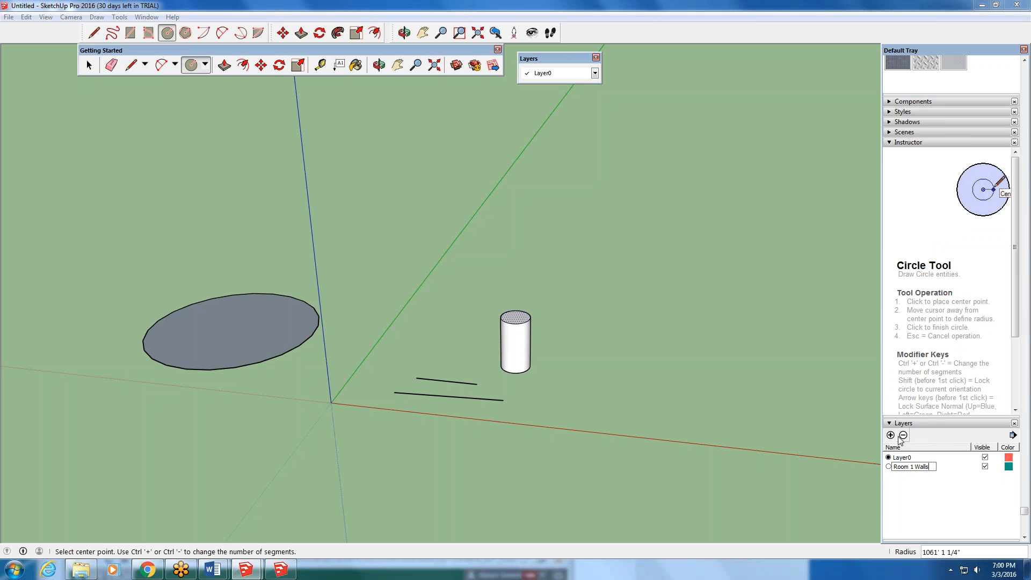
{"action": "key", "text": "Return"}
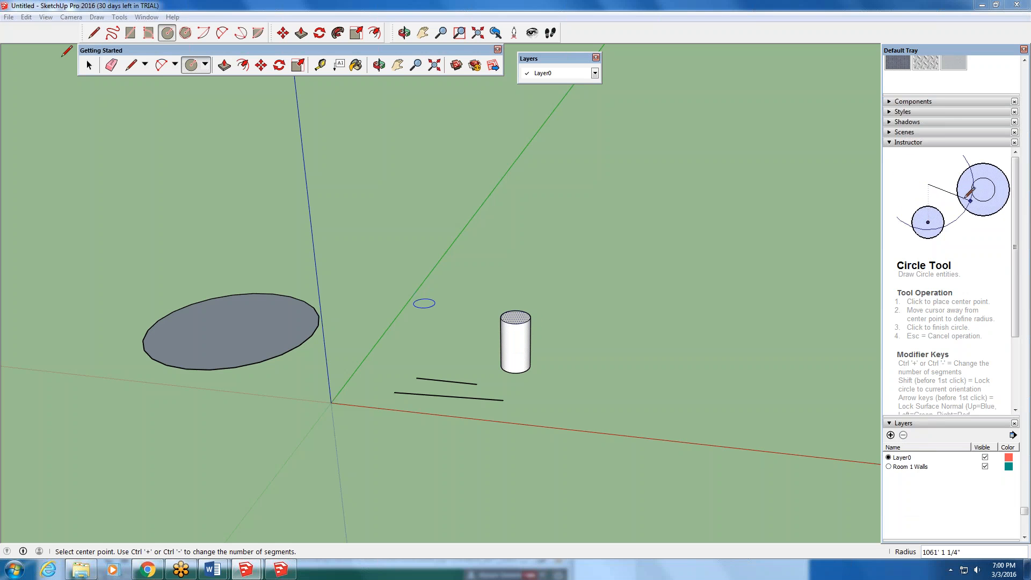
- Select the whole cylinder with all its connected faces and edges and make it a group
{"action": "left_click", "coordinate": [89, 64]}
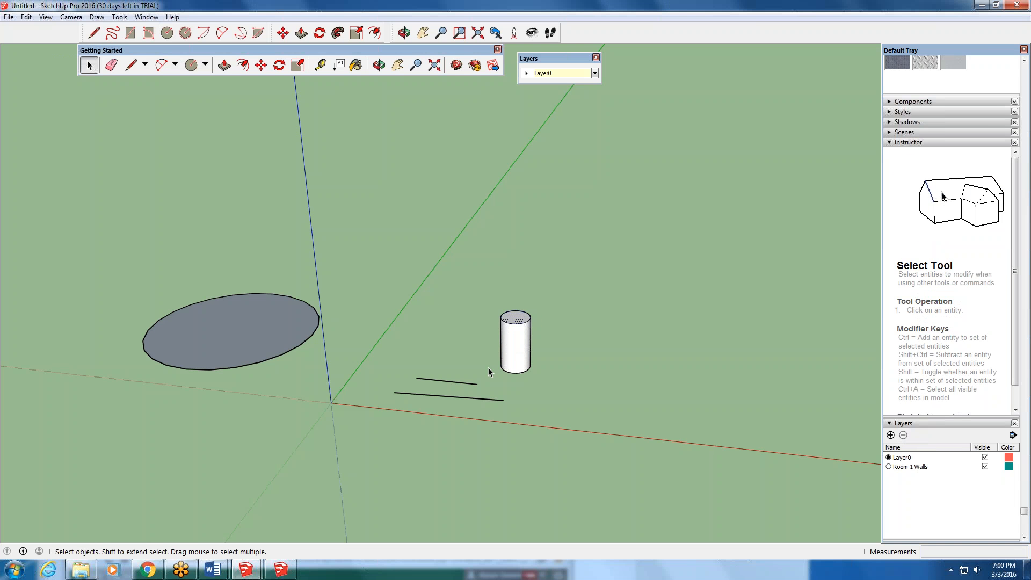
{"action": "triple_click", "coordinate": [520, 339]}
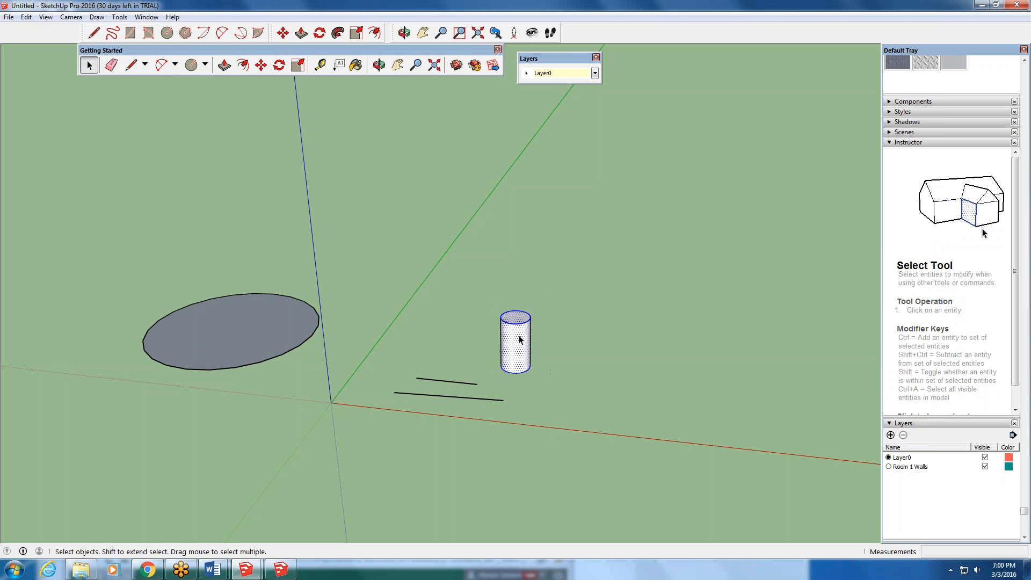
{"action": "right_click", "coordinate": [520, 339]}
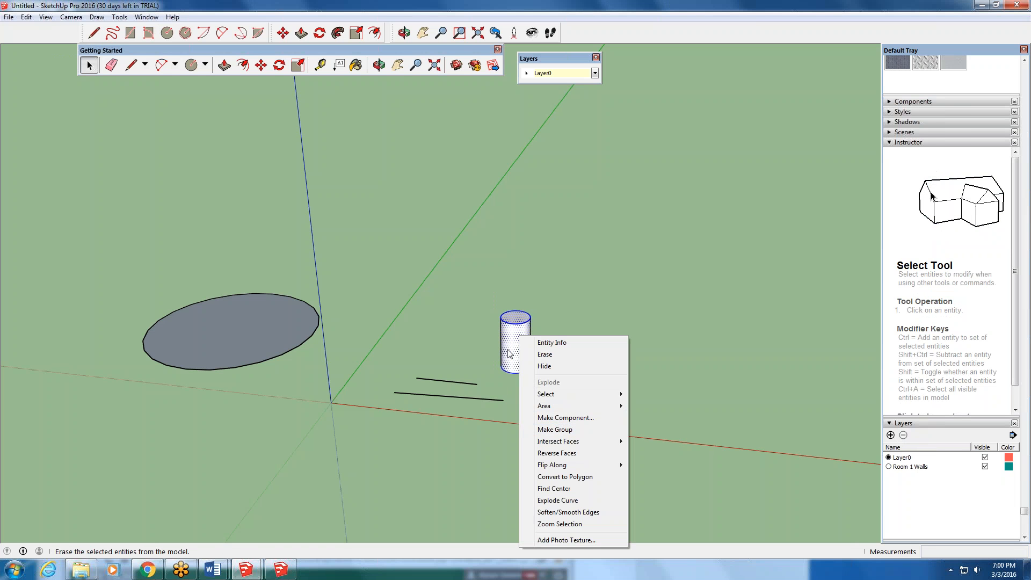
{"action": "left_click", "coordinate": [556, 430]}
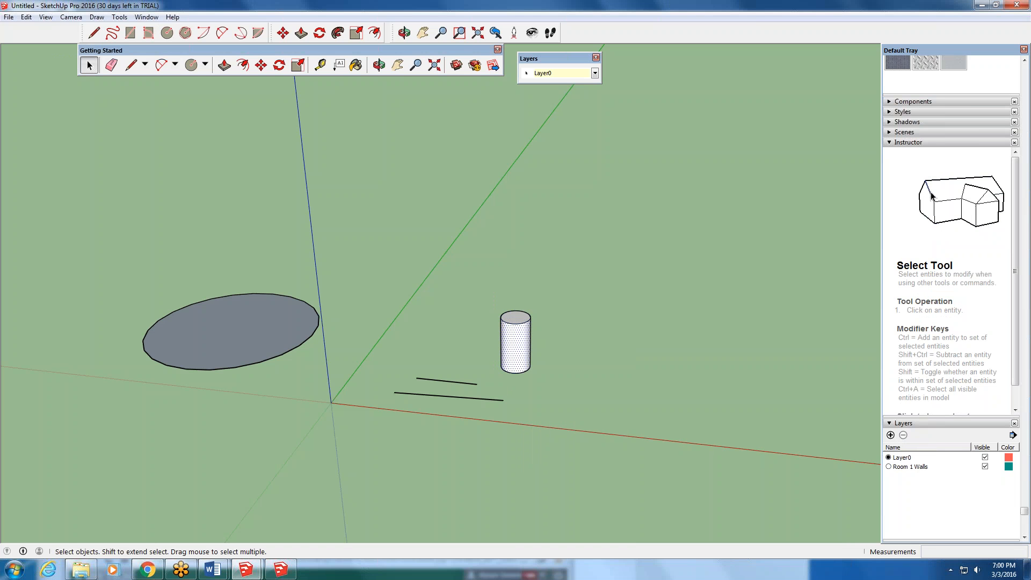
{"action": "left_click", "coordinate": [579, 338]}
{"action": "left_click", "coordinate": [519, 352]}
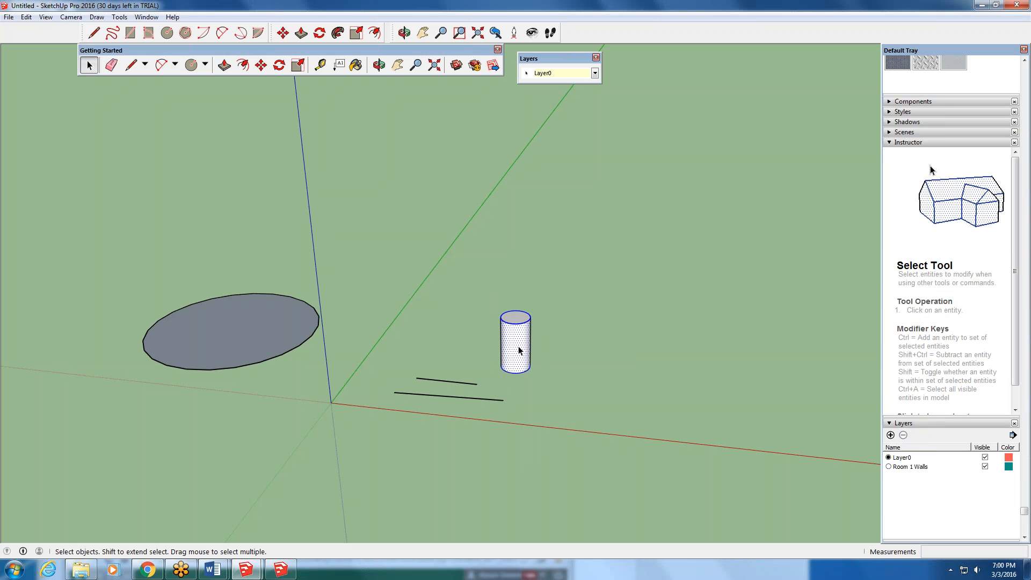
{"action": "triple_click", "coordinate": [518, 352]}
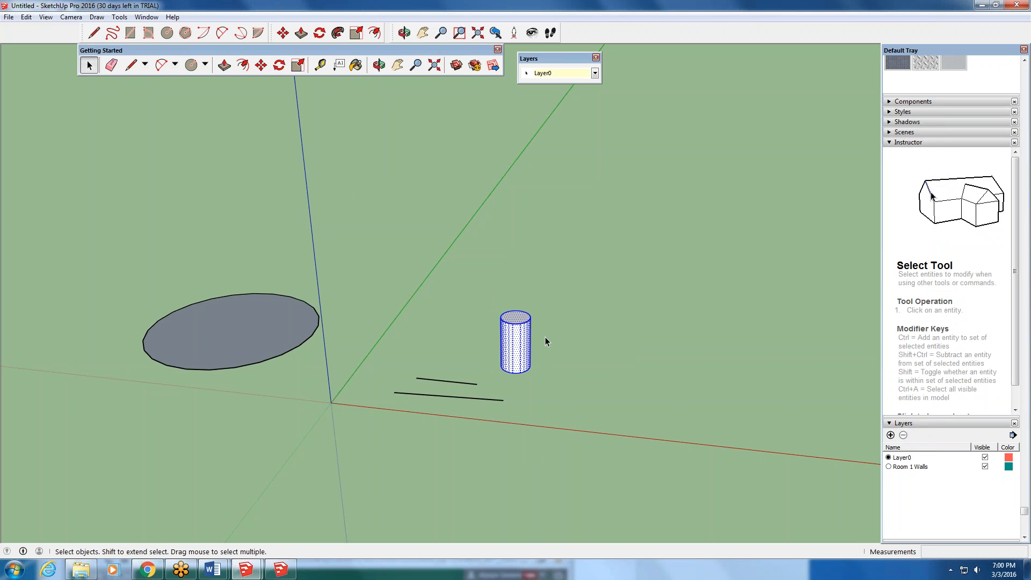
{"action": "right_click", "coordinate": [524, 324]}
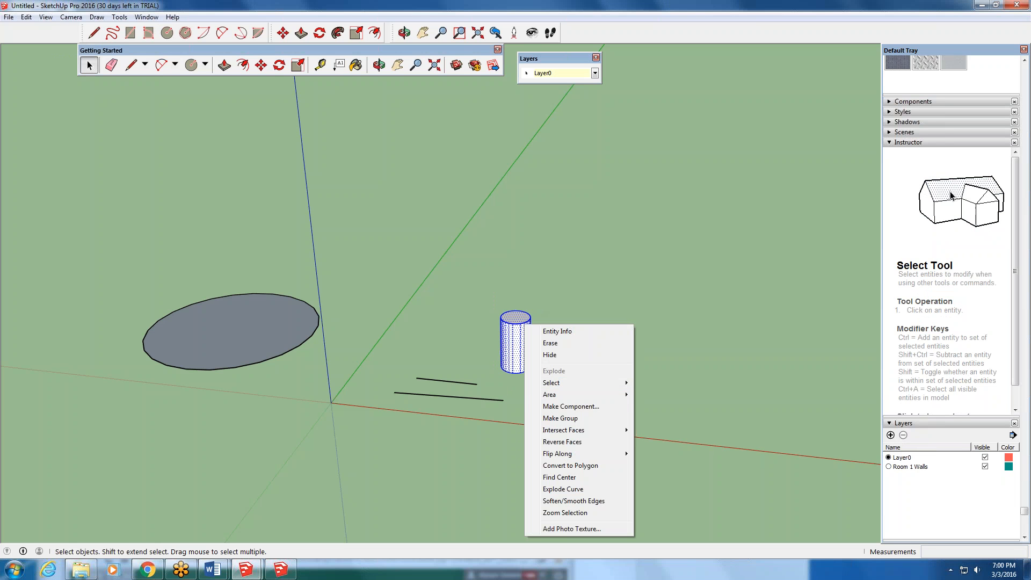
{"action": "left_click", "coordinate": [559, 418]}
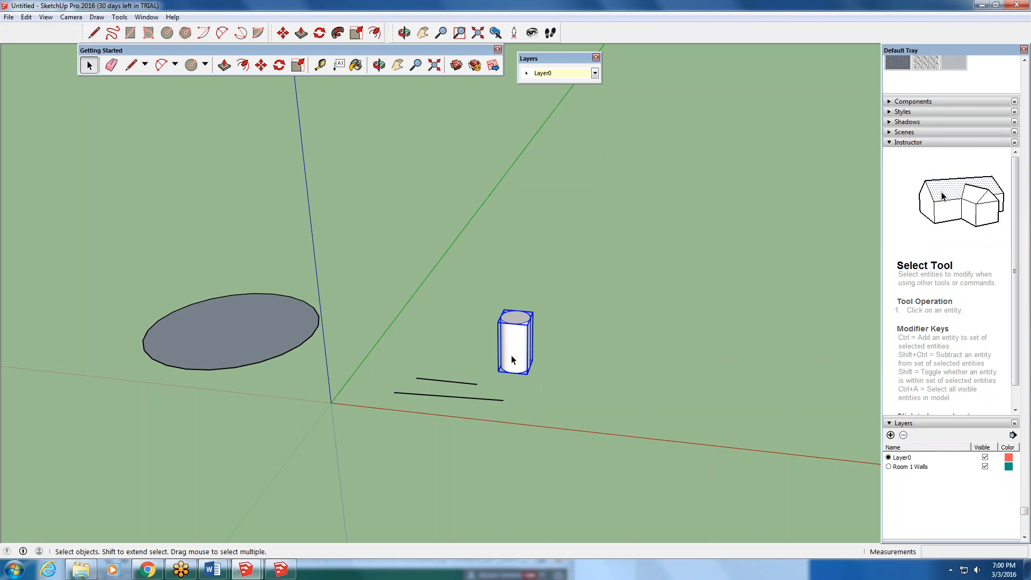
- Show the cylinder group's entity info and look over the Instructor's help for the Select tool
{"action": "right_click", "coordinate": [524, 334]}
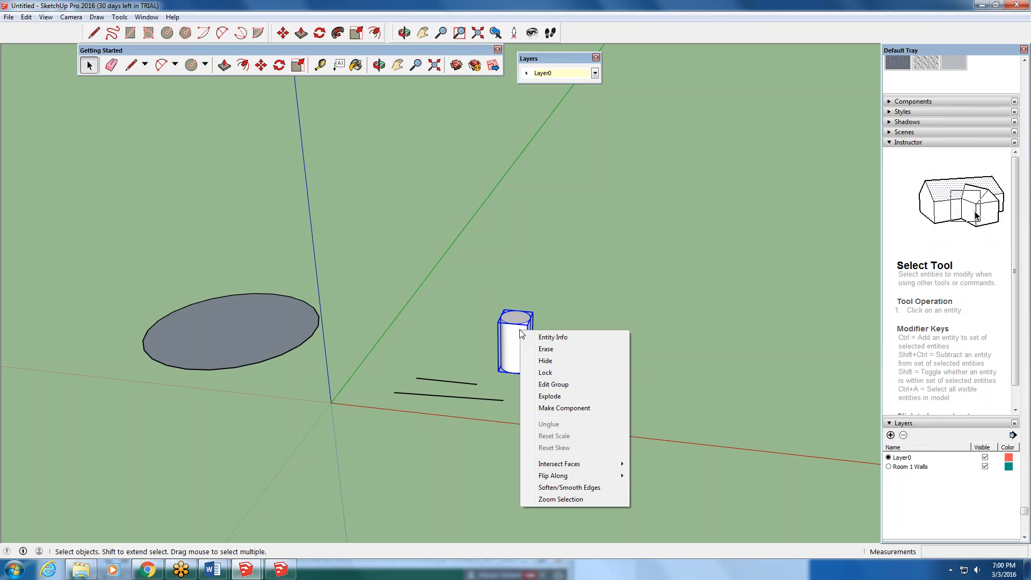
{"action": "left_click", "coordinate": [564, 340]}
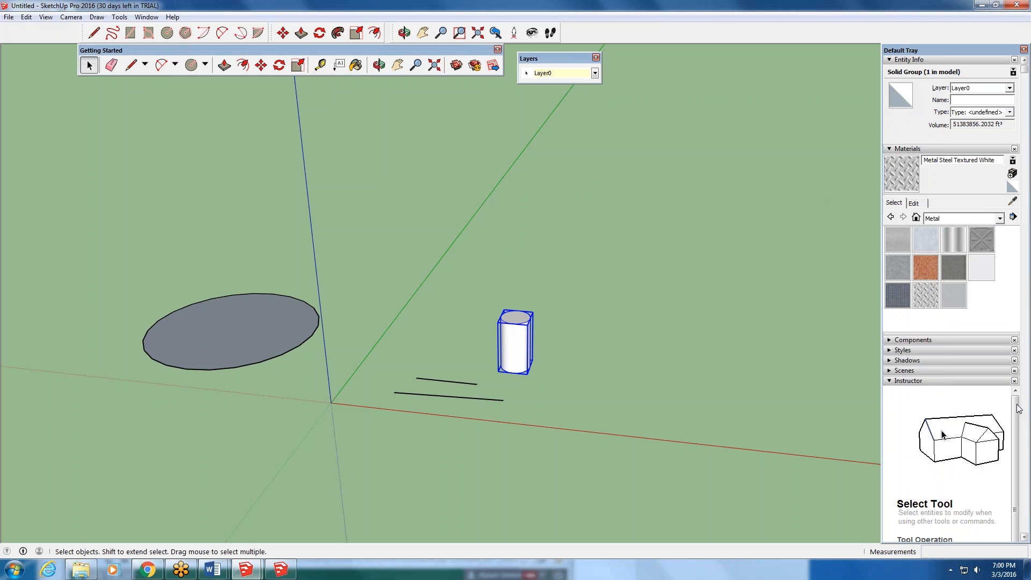
{"action": "scroll", "coordinate": [988, 488], "scroll_direction": "down", "scroll_amount": 1}
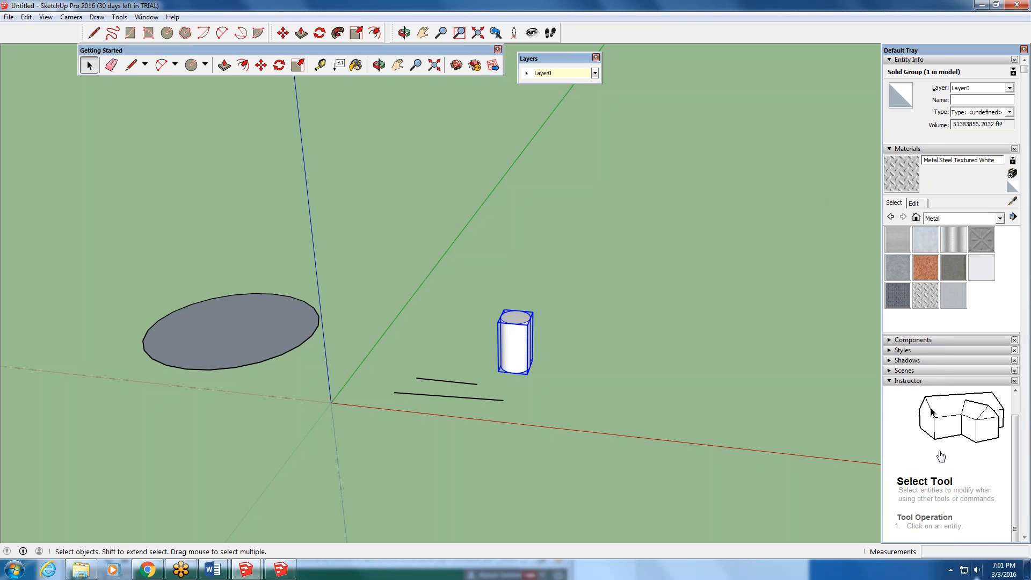
{"action": "left_click", "coordinate": [892, 381]}
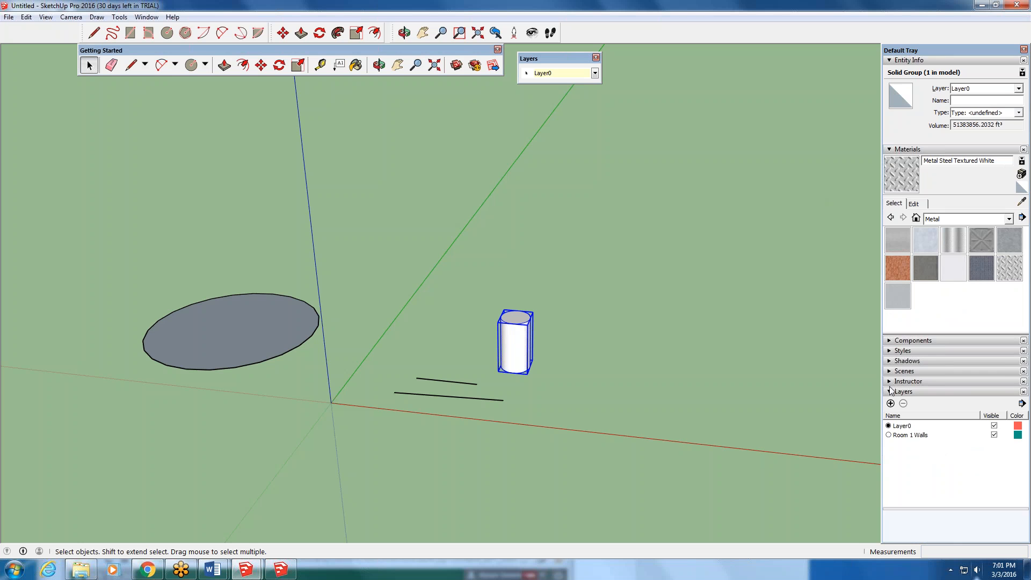
{"action": "left_click", "coordinate": [892, 382]}
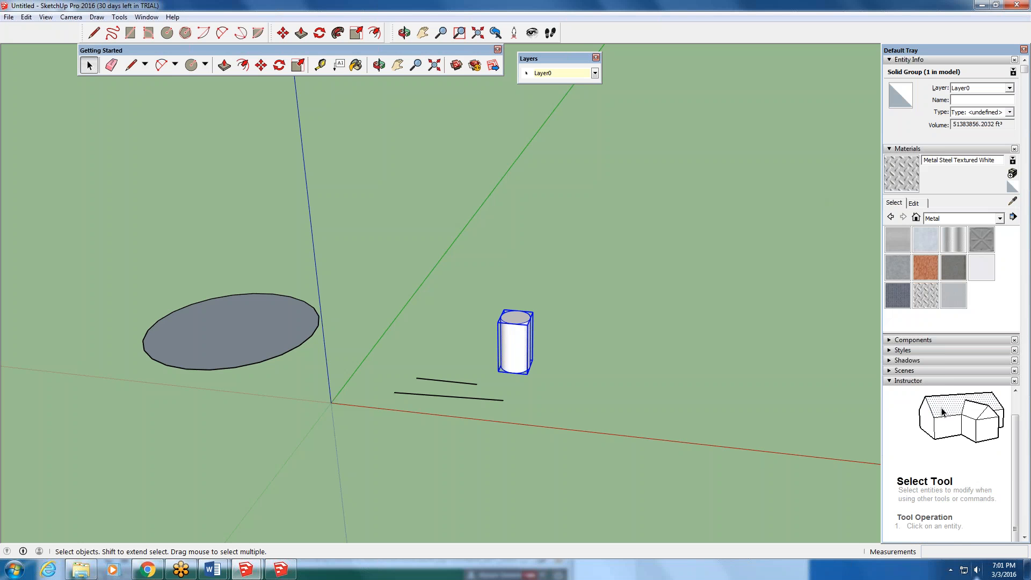
- Draw a two-point arc with a bulge of about 936' on the ground beside the cylinder, and read its Instructor help
{"action": "left_click", "coordinate": [161, 65]}
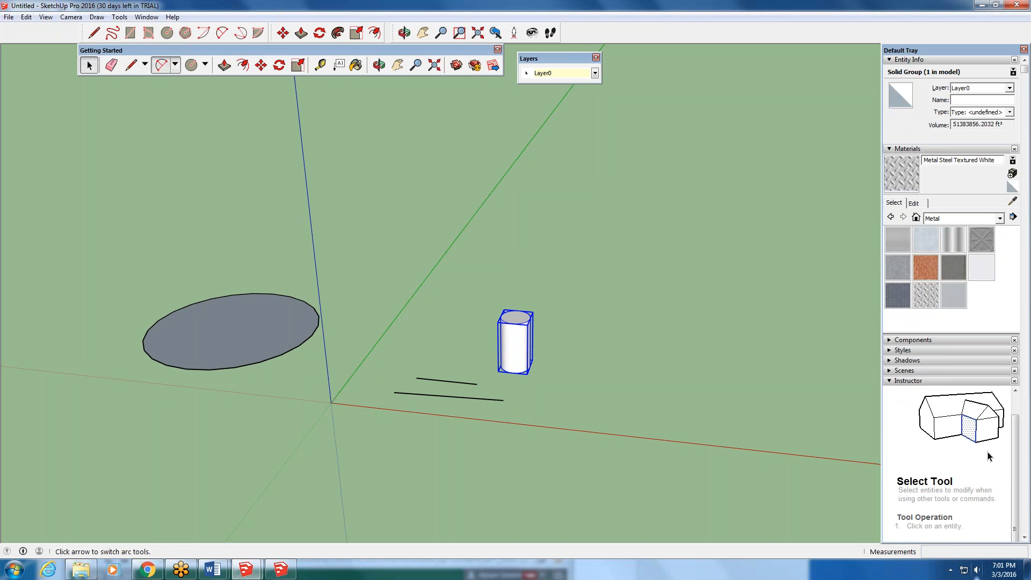
{"action": "left_click", "coordinate": [583, 393]}
{"action": "left_click", "coordinate": [638, 336]}
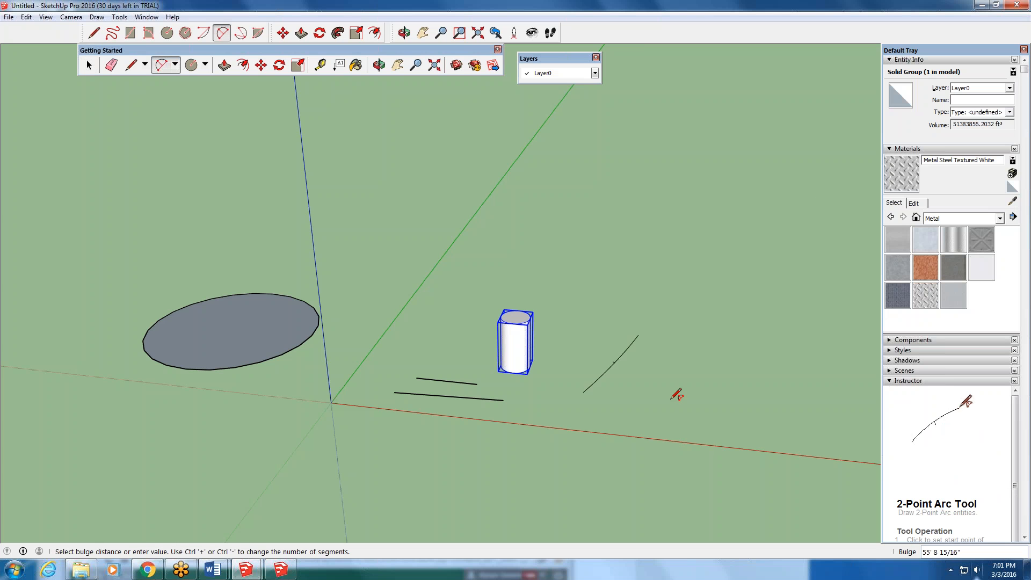
{"action": "left_click", "coordinate": [693, 373]}
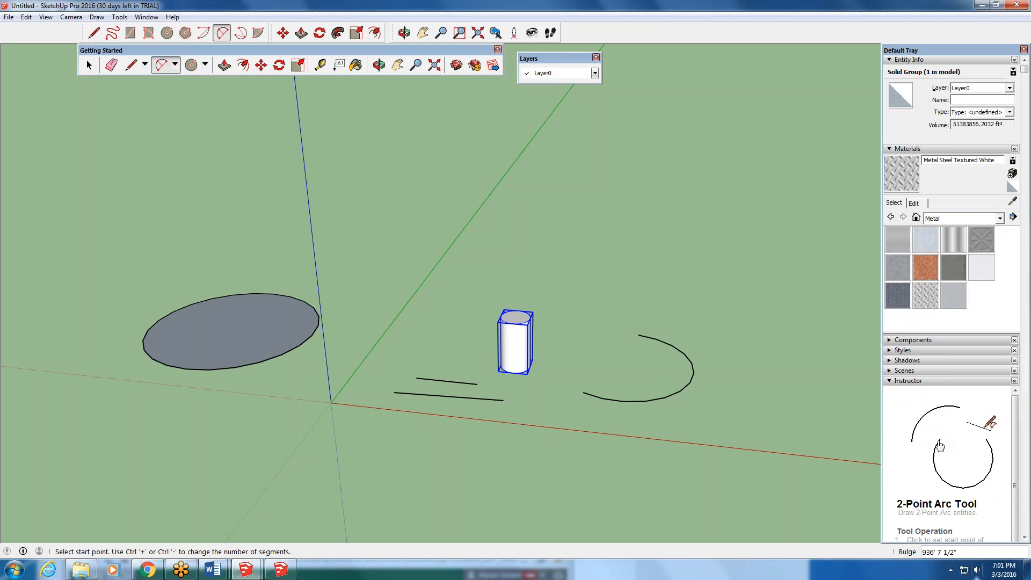
{"action": "left_click_drag", "start_coordinate": [1017, 418], "coordinate": [1026, 497]}
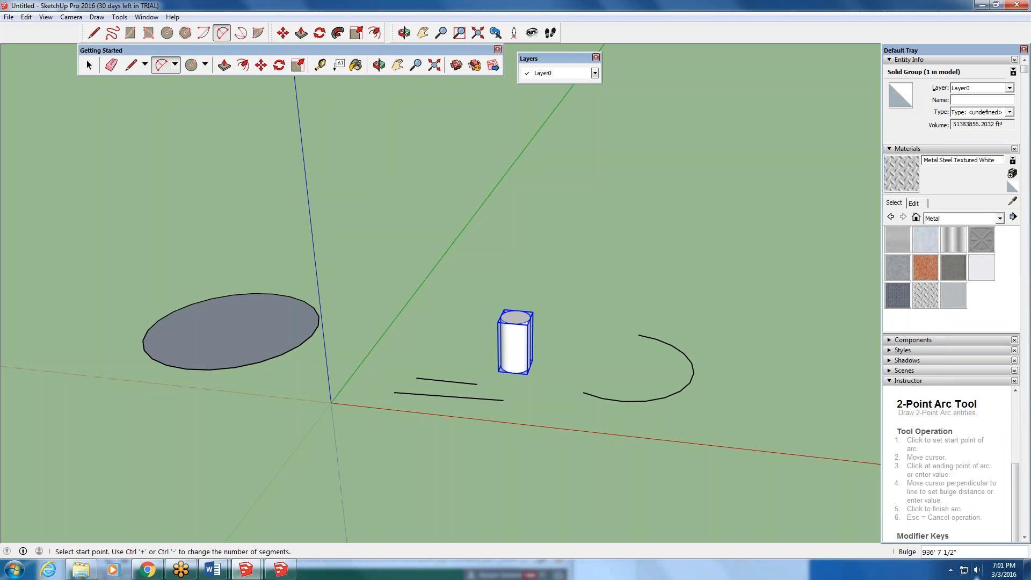
{"action": "left_click_drag", "start_coordinate": [1015, 473], "coordinate": [1019, 406]}
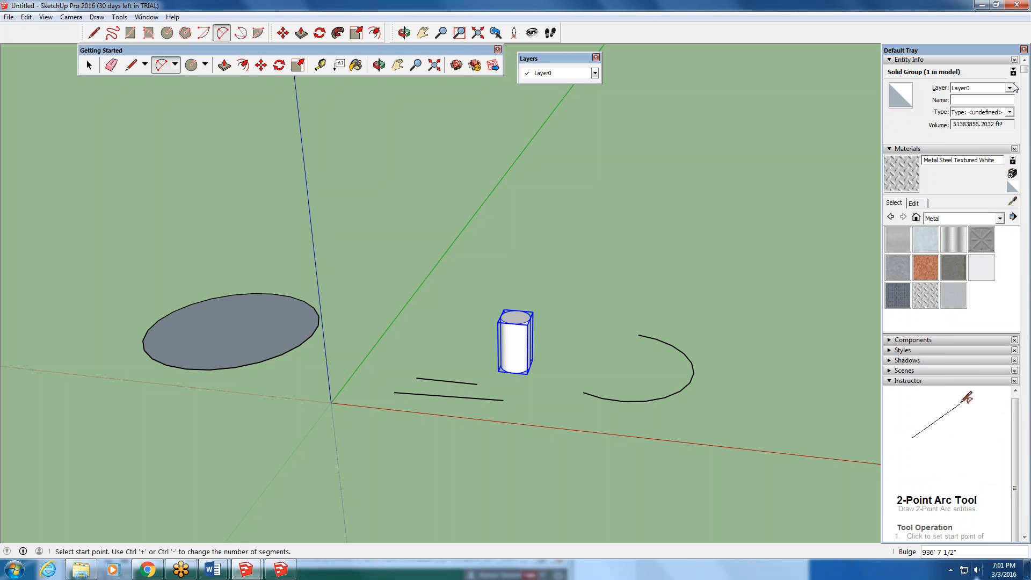
- Assign the cylinder group to the Room 1 Walls layer through its entity info
{"action": "right_click", "coordinate": [510, 324]}
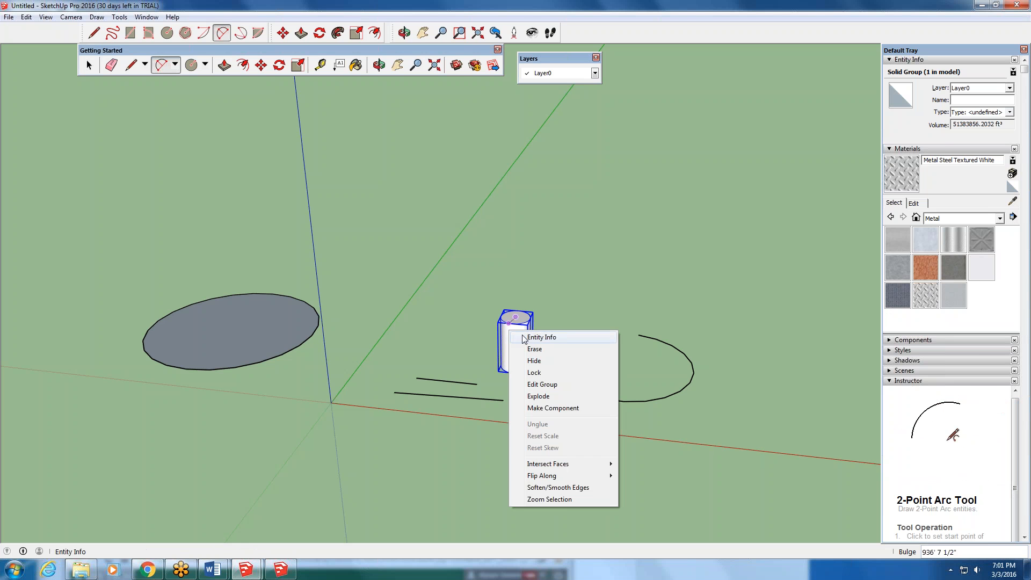
{"action": "left_click", "coordinate": [520, 336]}
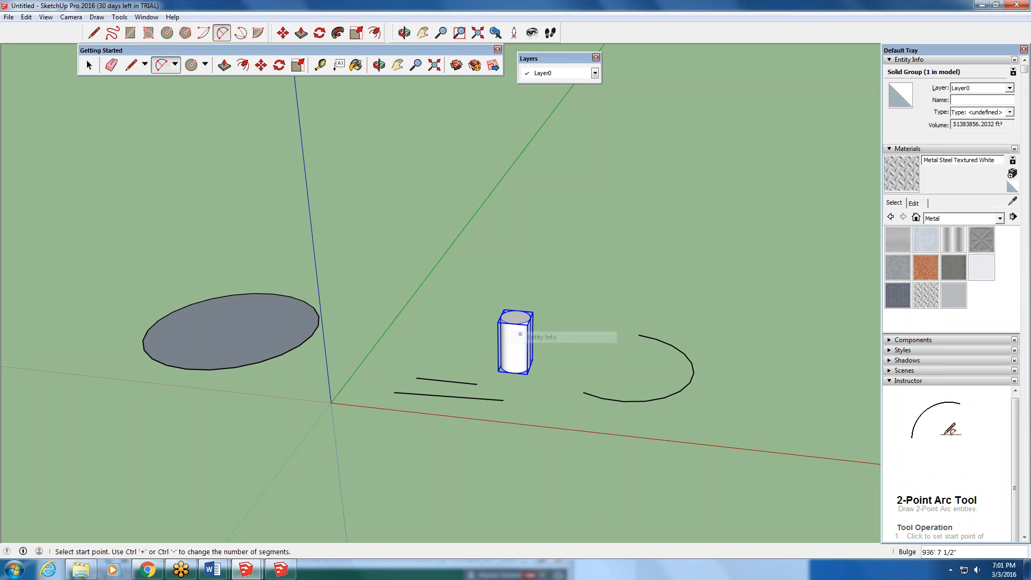
{"action": "left_click", "coordinate": [1009, 87]}
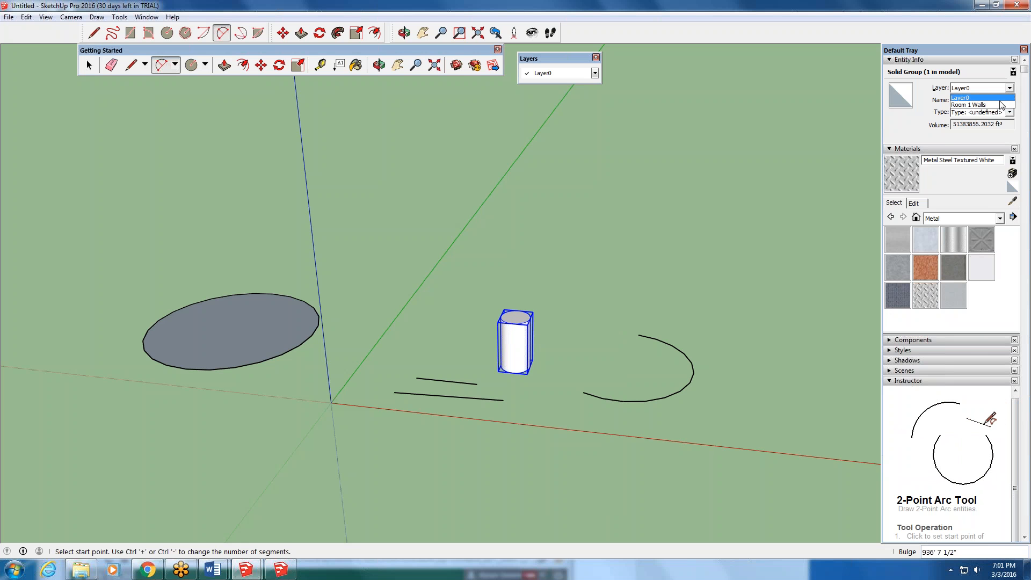
{"action": "left_click", "coordinate": [977, 105]}
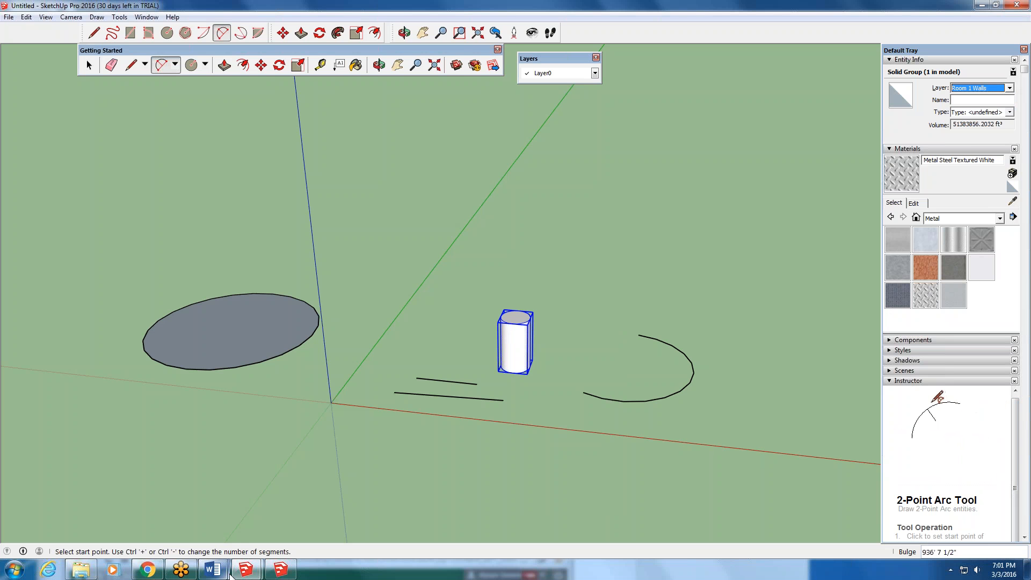
- Switch to the BOATHOUSE SketchUp model, minimize the 3D Warehouse window covering it, and activate the Select tool
{"action": "mouse_move", "coordinate": [196, 575]}
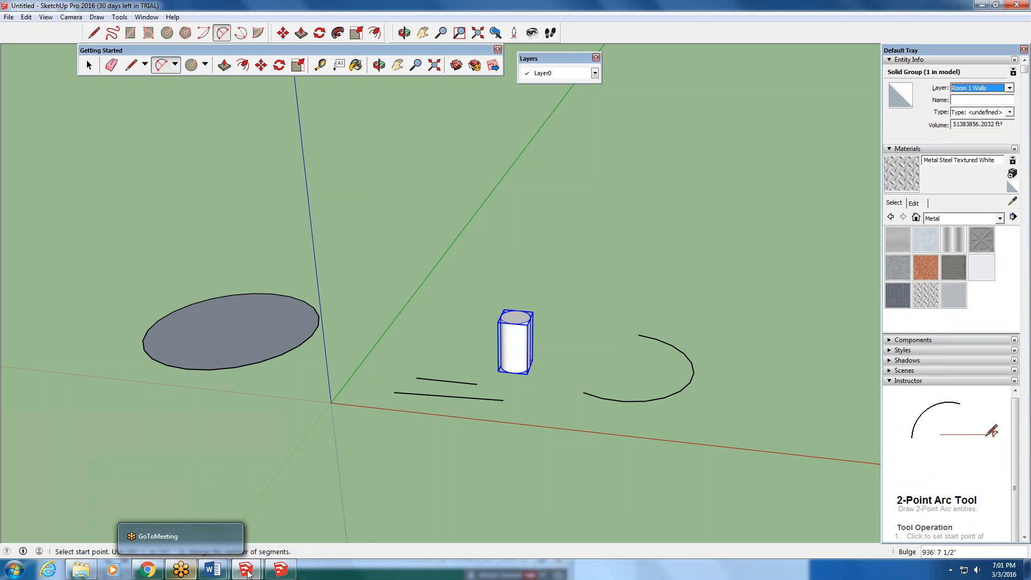
{"action": "mouse_move", "coordinate": [251, 574]}
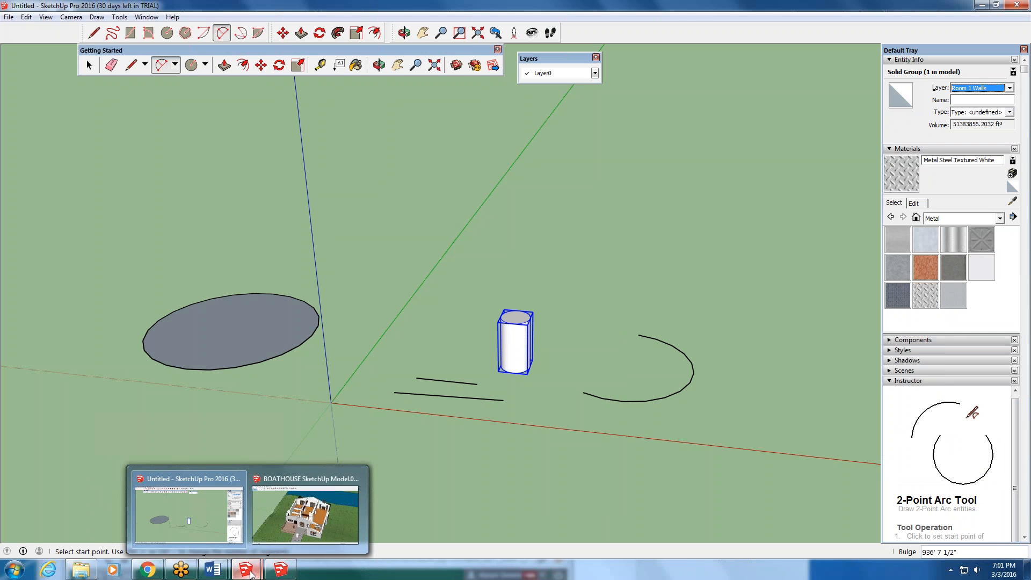
{"action": "mouse_move", "coordinate": [279, 532]}
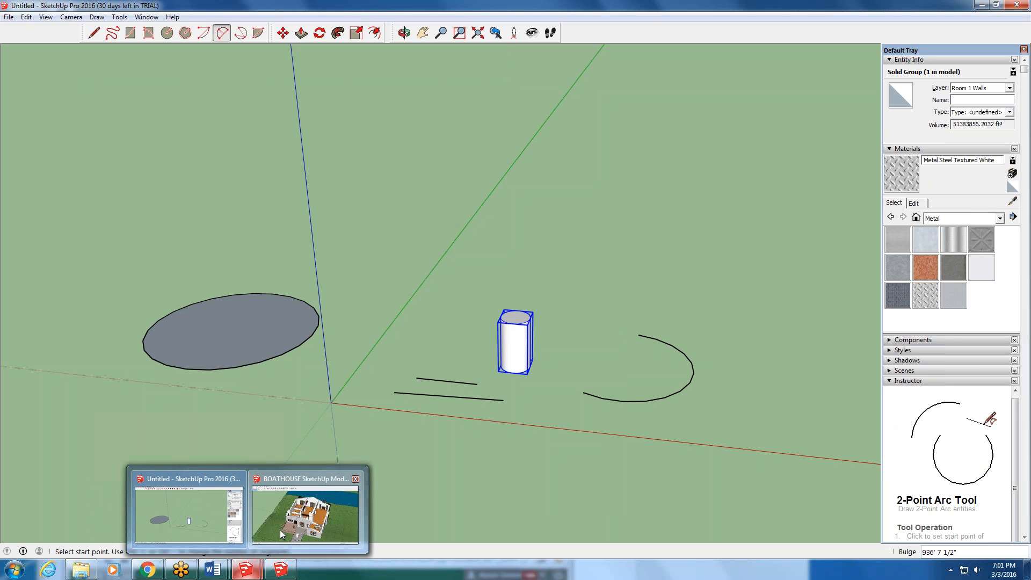
{"action": "left_click", "coordinate": [279, 530]}
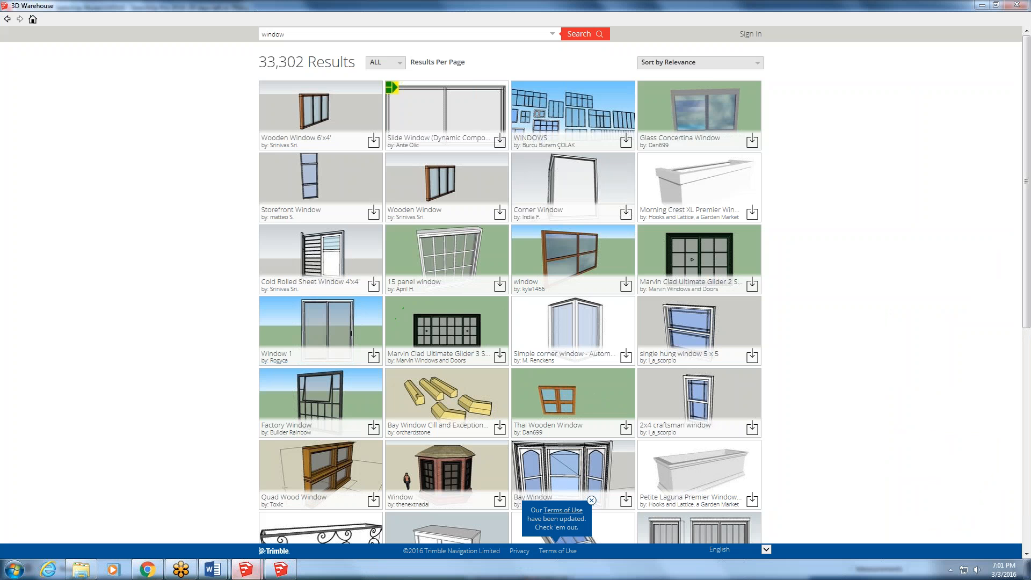
{"action": "left_click", "coordinate": [987, 5]}
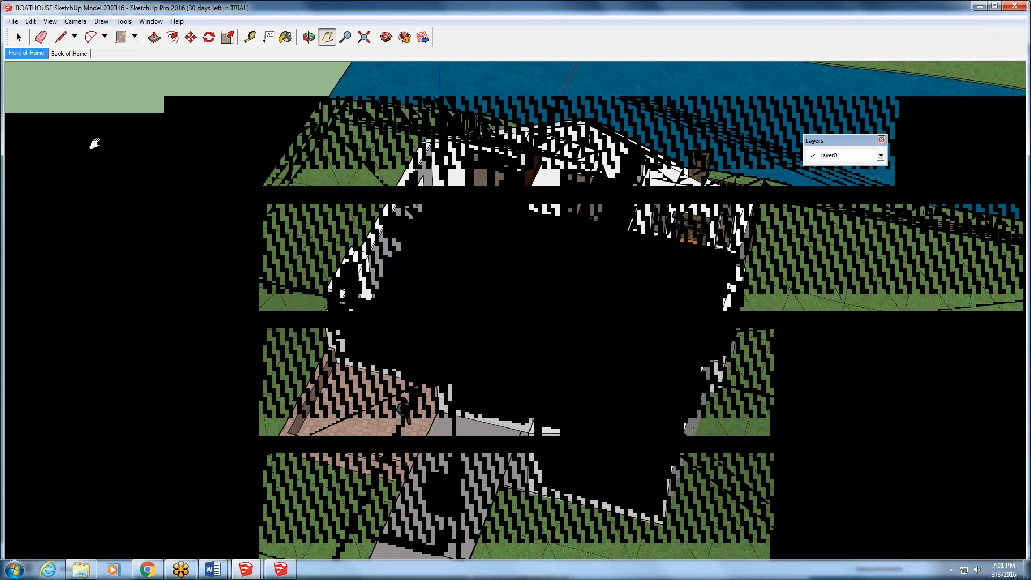
{"action": "left_click", "coordinate": [19, 36]}
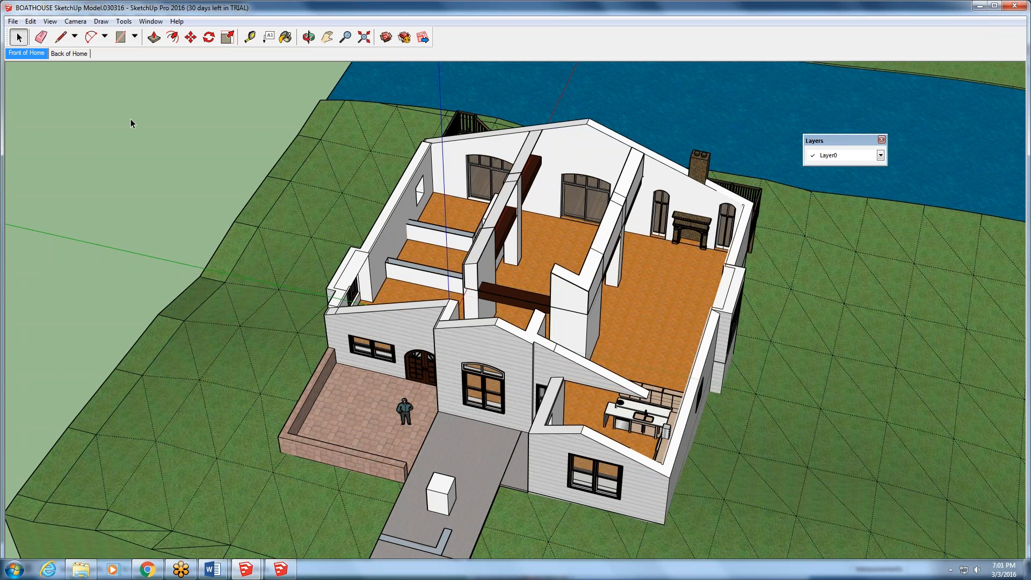
- Close the floating Layers toolbar in the boathouse model and show the Default Tray
{"action": "scroll", "coordinate": [571, 383], "scroll_direction": "up", "scroll_amount": 2}
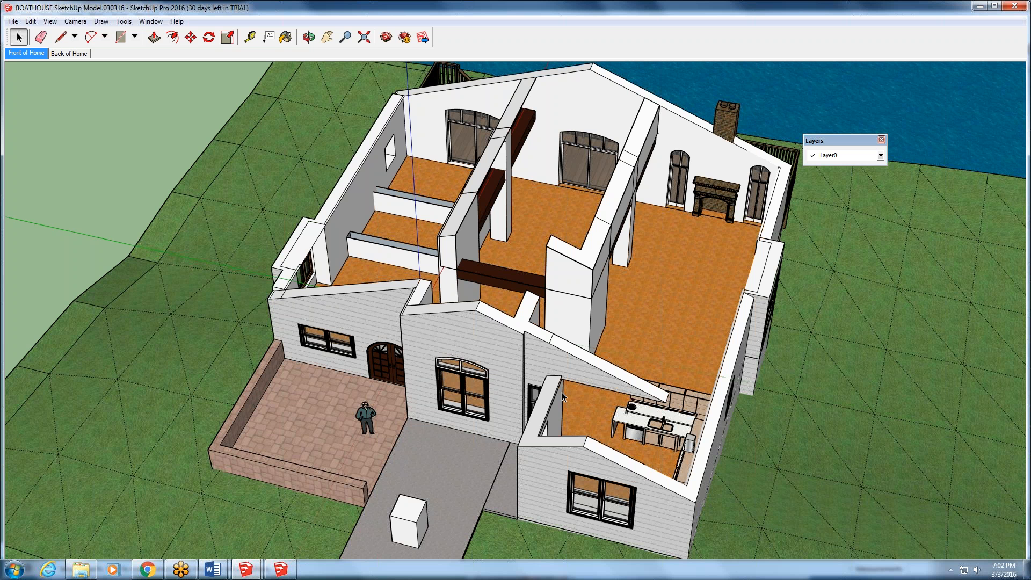
{"action": "middle_click_drag", "start_coordinate": [527, 456], "coordinate": [754, 271]}
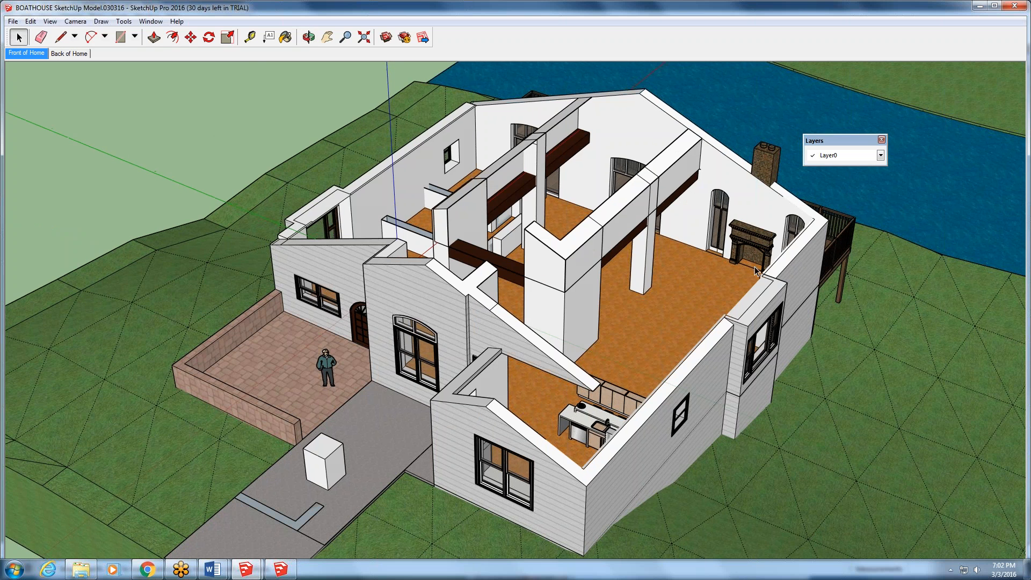
{"action": "left_click", "coordinate": [881, 140]}
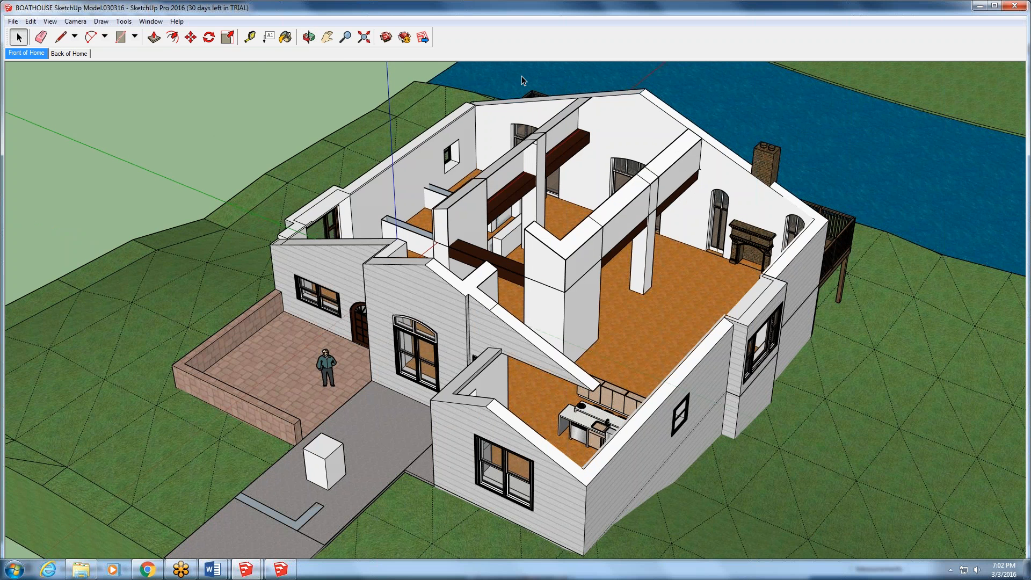
{"action": "left_click", "coordinate": [152, 21]}
{"action": "mouse_move", "coordinate": [172, 33]}
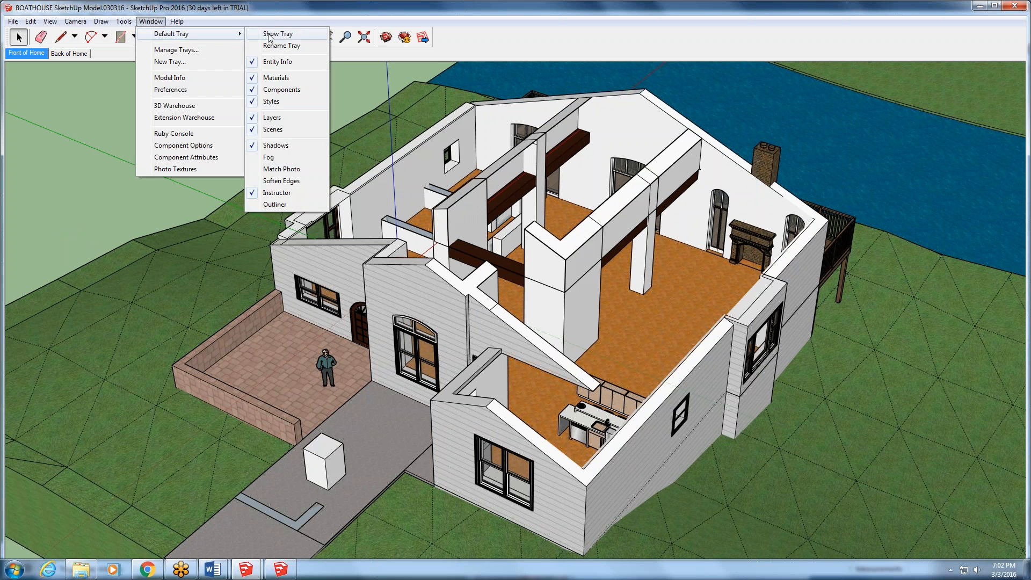
{"action": "left_click", "coordinate": [266, 34]}
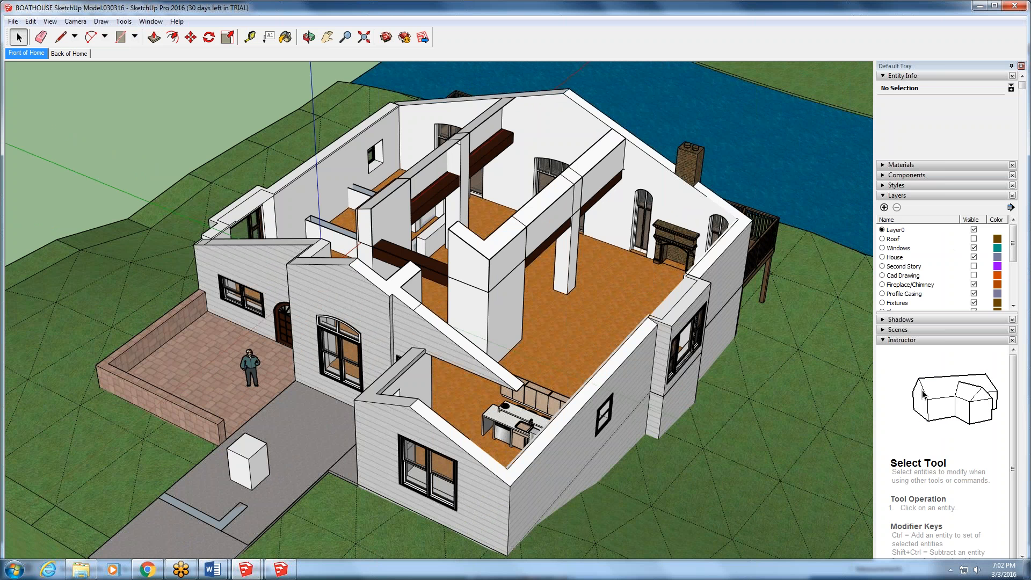
- Move the white box group from the driveway into the house, onto the floor of the room with the small side window
{"action": "left_click", "coordinate": [255, 471]}
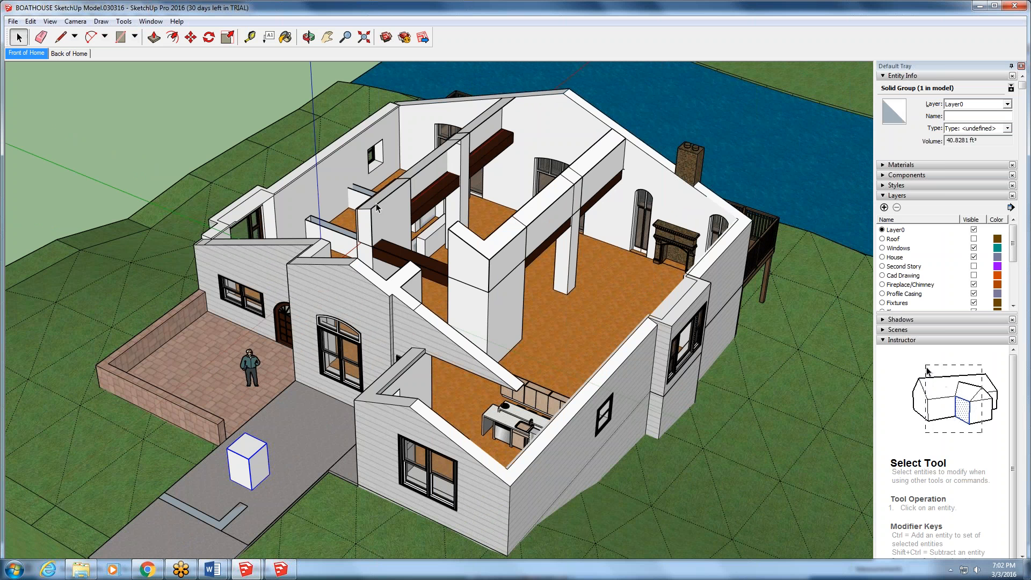
{"action": "left_click", "coordinate": [191, 37]}
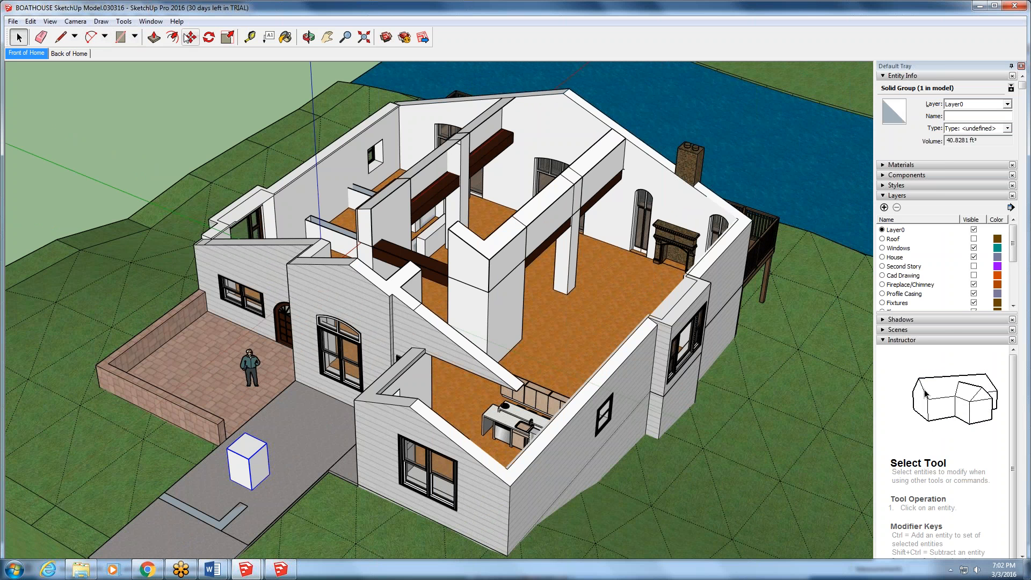
{"action": "left_click", "coordinate": [258, 455]}
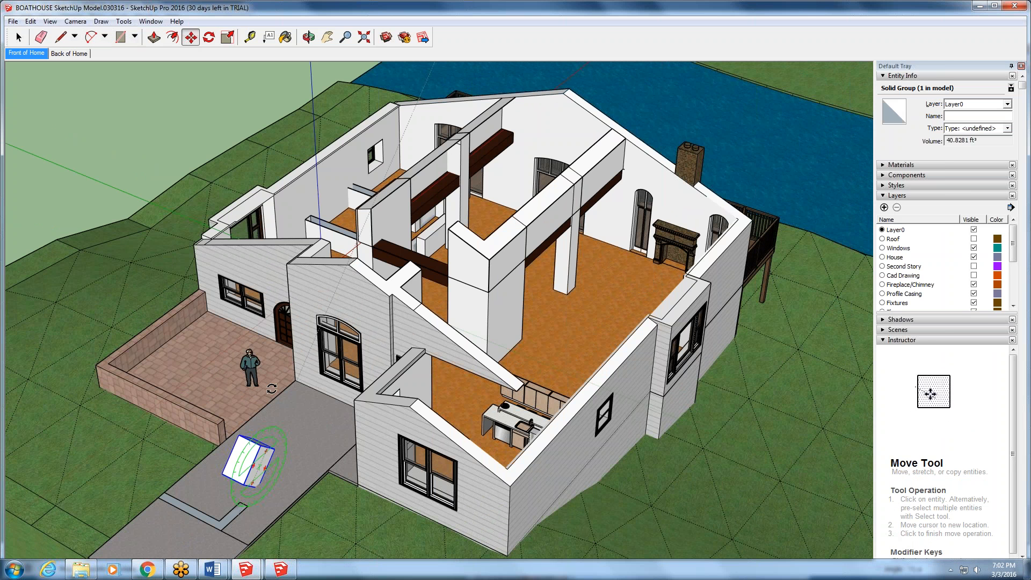
{"action": "left_click", "coordinate": [258, 453]}
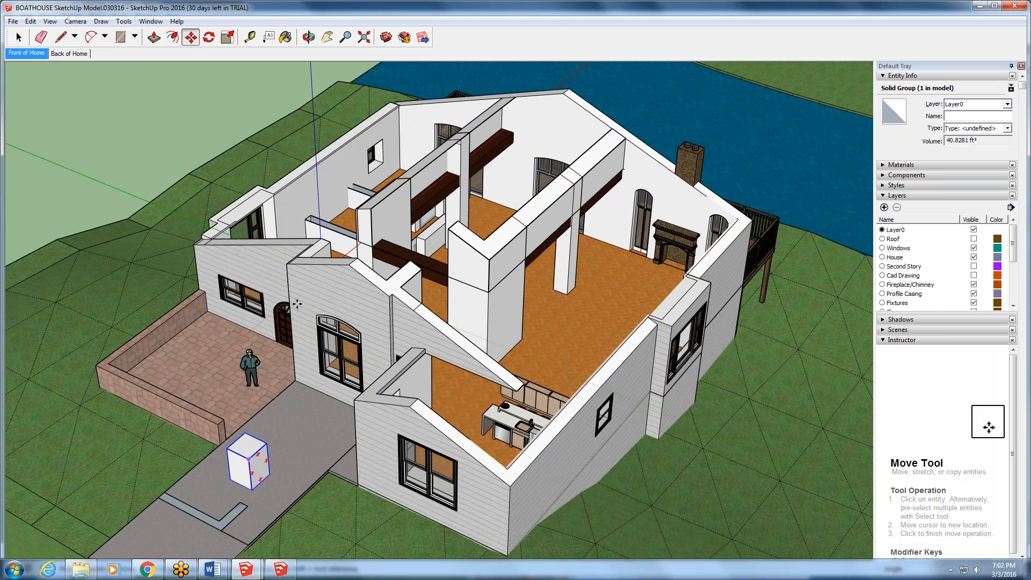
{"action": "scroll", "coordinate": [382, 150], "scroll_direction": "up", "scroll_amount": 2}
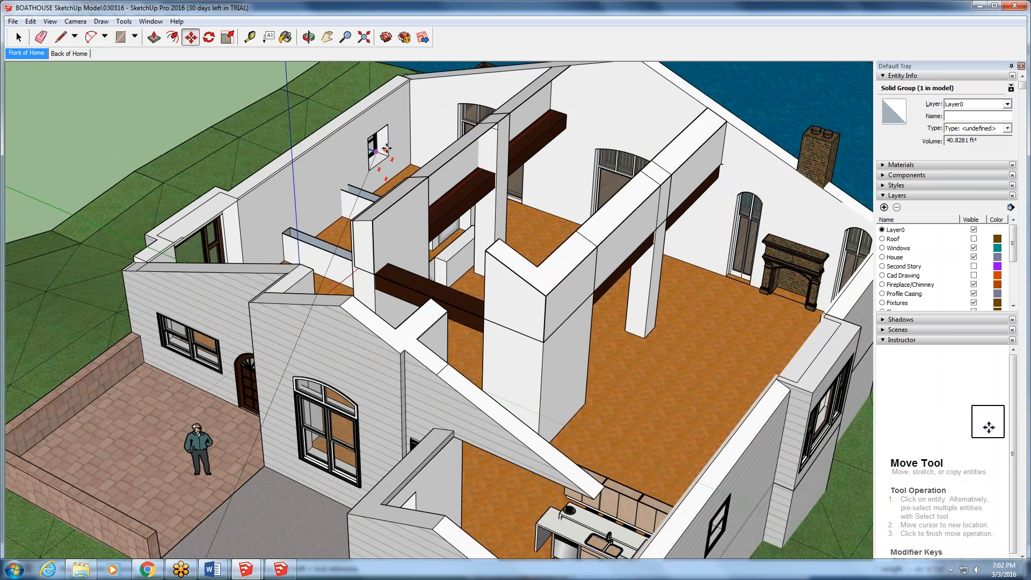
{"action": "scroll", "coordinate": [434, 170], "scroll_direction": "up", "scroll_amount": 2}
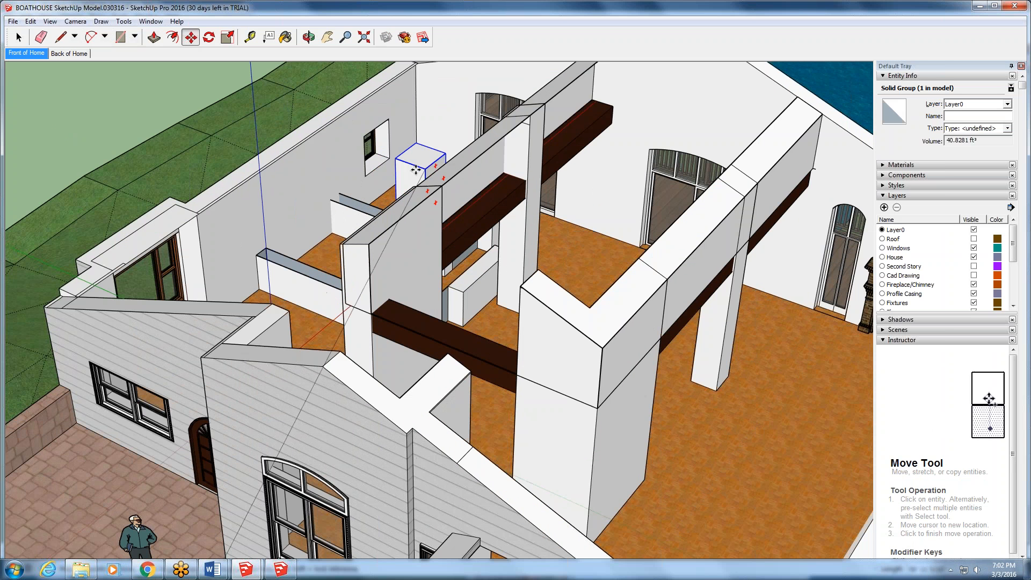
{"action": "left_click", "coordinate": [407, 169]}
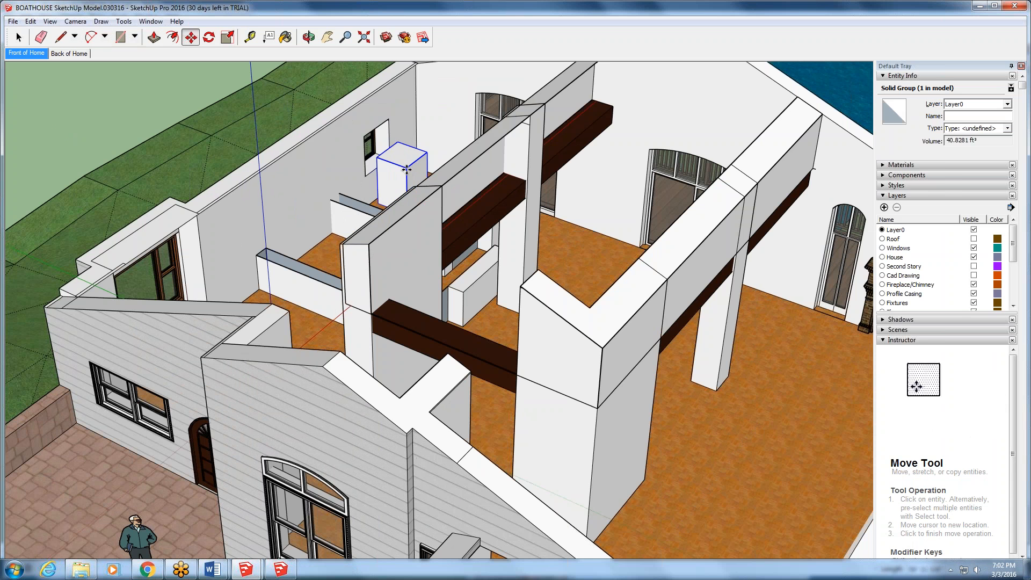
{"action": "middle_click_drag", "start_coordinate": [405, 170], "coordinate": [472, 200]}
{"action": "scroll", "coordinate": [319, 160], "scroll_direction": "up", "scroll_amount": 2}
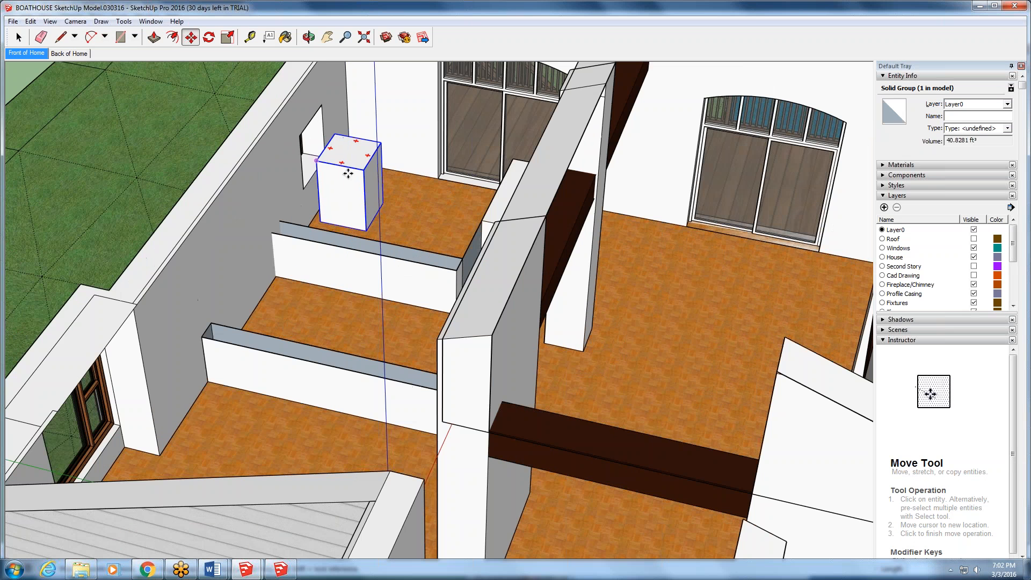
{"action": "scroll", "coordinate": [351, 274], "scroll_direction": "up", "scroll_amount": 3}
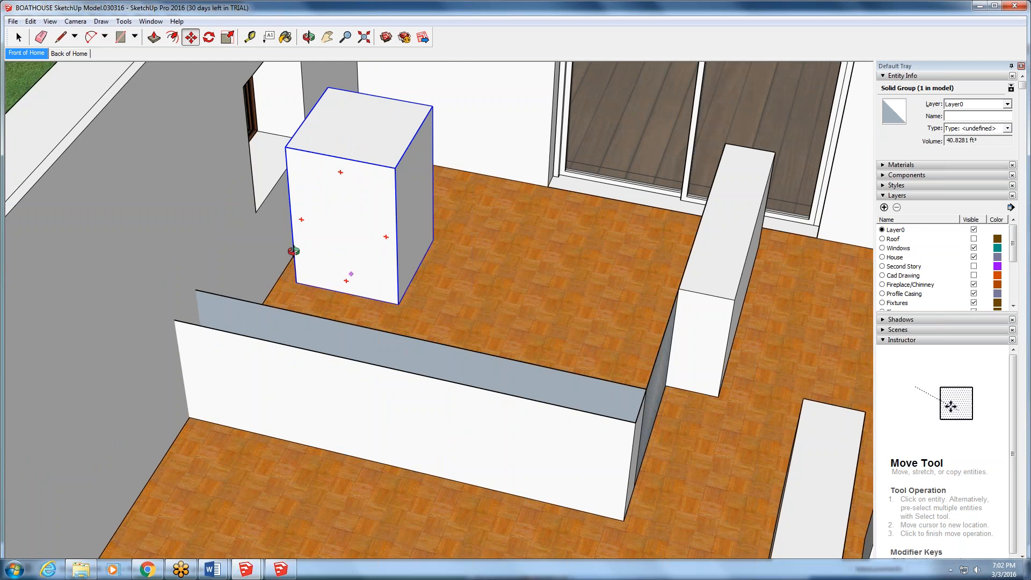
{"action": "middle_click_drag", "start_coordinate": [293, 251], "coordinate": [345, 263]}
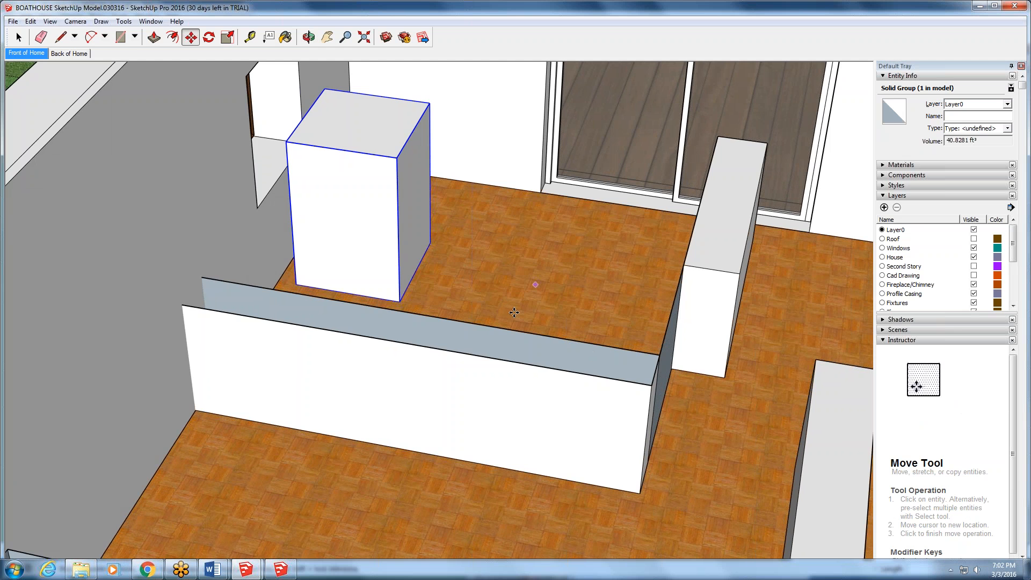
- Move the white box group onto the room's floor, beside the small side window and close to the low partition wall
{"action": "scroll", "coordinate": [364, 257], "scroll_direction": "down", "scroll_amount": 3}
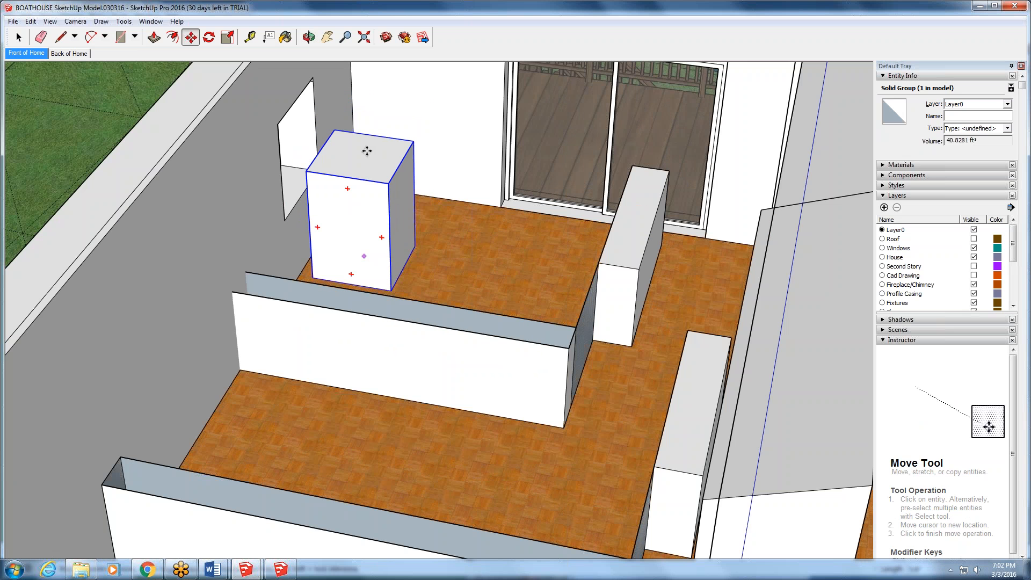
{"action": "left_click", "coordinate": [354, 205]}
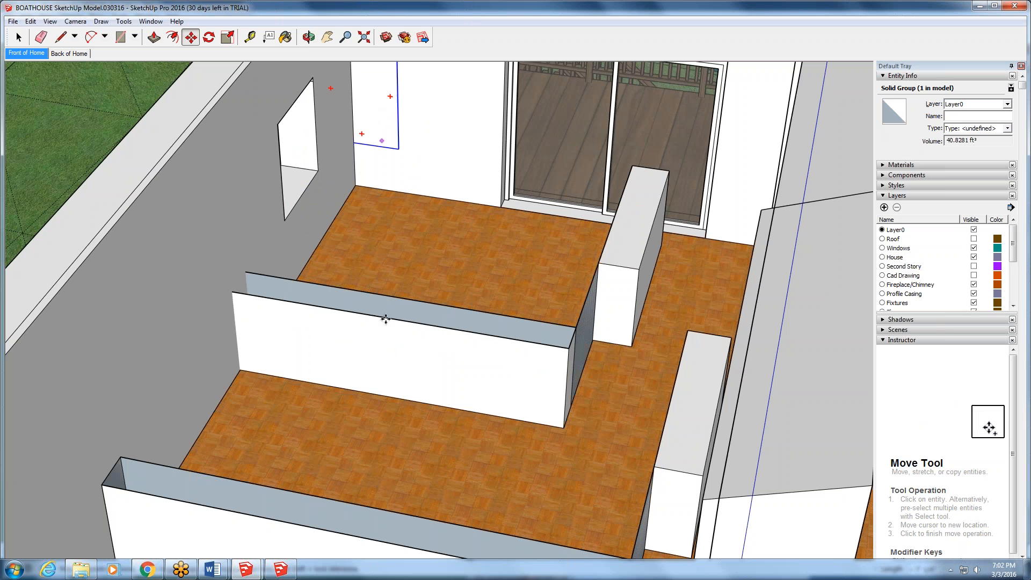
{"action": "key", "text": "o"}
{"action": "left_click_drag", "start_coordinate": [455, 150], "coordinate": [384, 366]}
{"action": "middle_click_drag", "start_coordinate": [383, 366], "coordinate": [415, 254]}
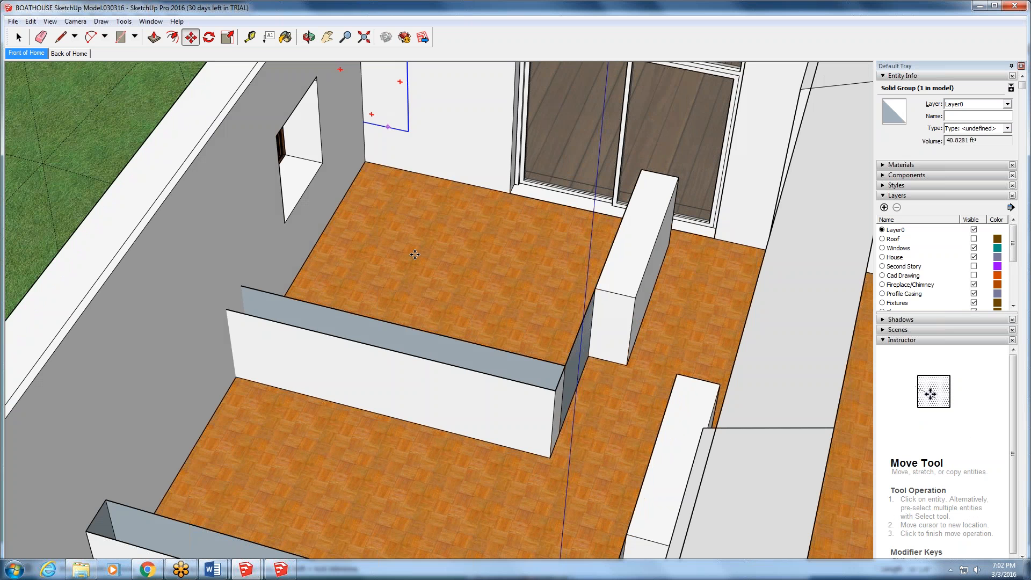
{"action": "left_click", "coordinate": [408, 320]}
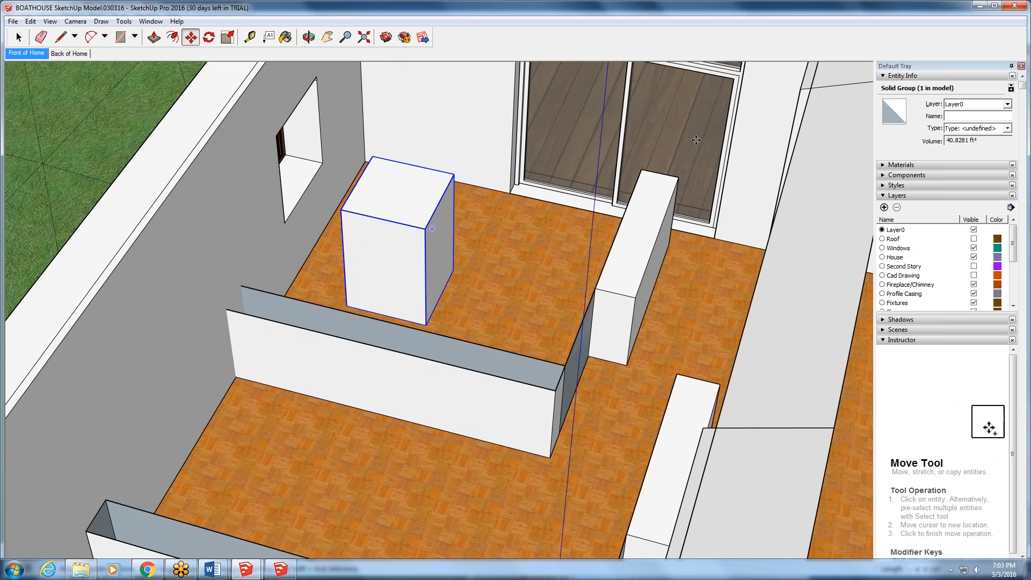
- Assign the white box group to the Kitchen layer, then compare its entity info with the neighbouring partition wall component
{"action": "left_click", "coordinate": [1007, 105]}
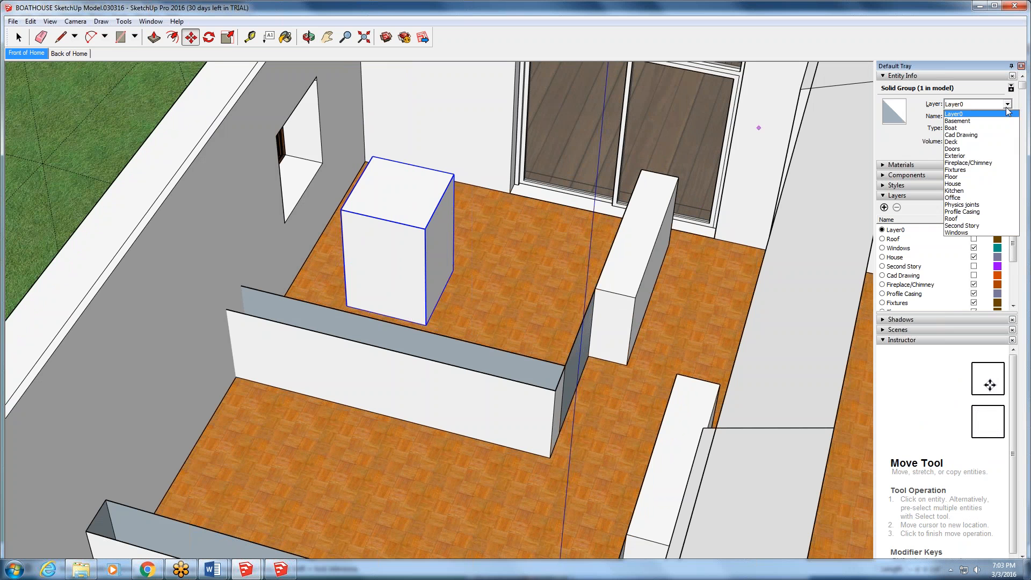
{"action": "left_click", "coordinate": [992, 191]}
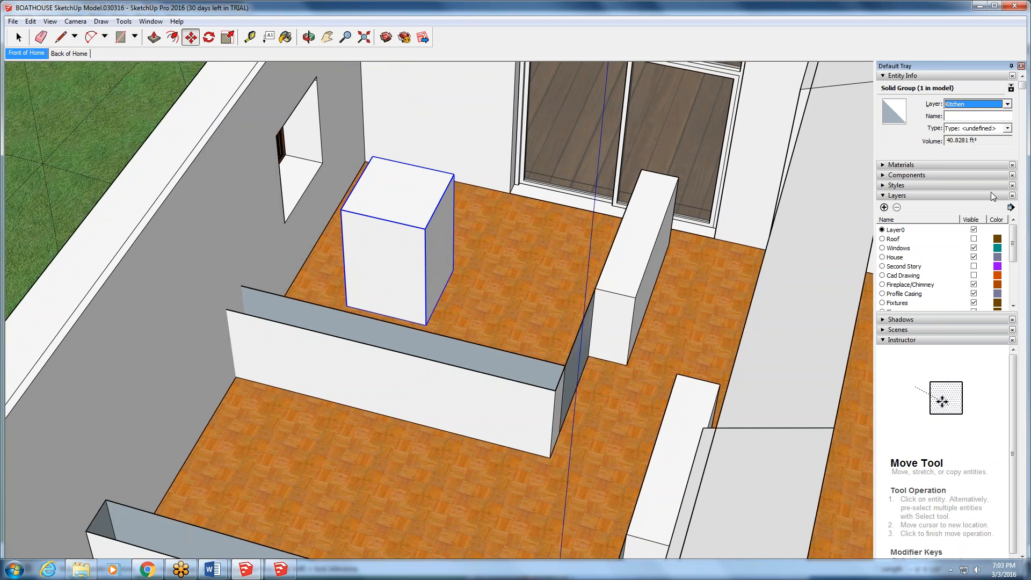
{"action": "left_click", "coordinate": [18, 37]}
{"action": "left_click", "coordinate": [301, 353]}
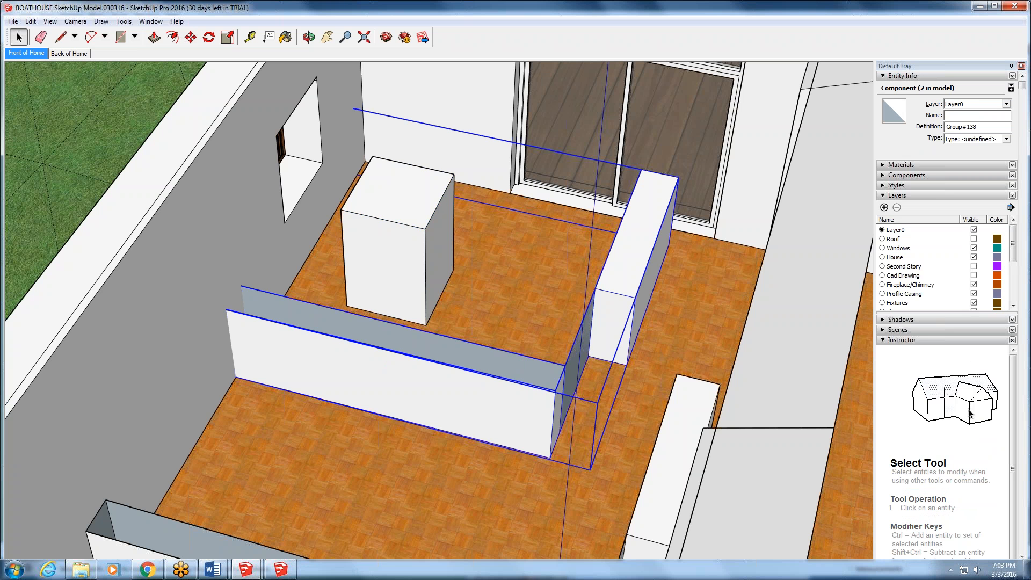
{"action": "left_click", "coordinate": [407, 238]}
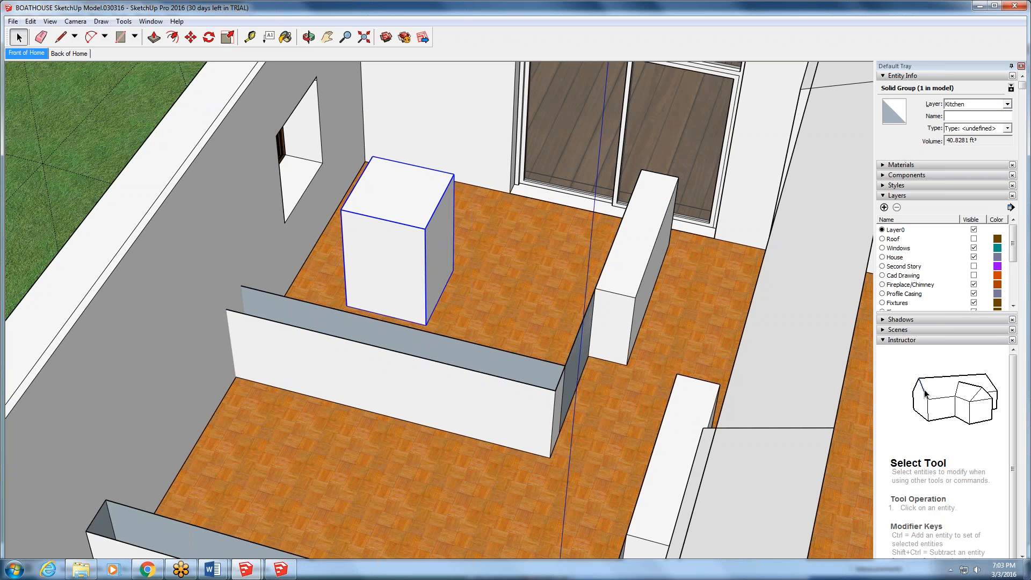
- Switch to the Session 8 Rubric in Word, review its basic and advanced requirements, and minimize the document
{"action": "mouse_move", "coordinate": [213, 569]}
{"action": "left_click", "coordinate": [250, 524]}
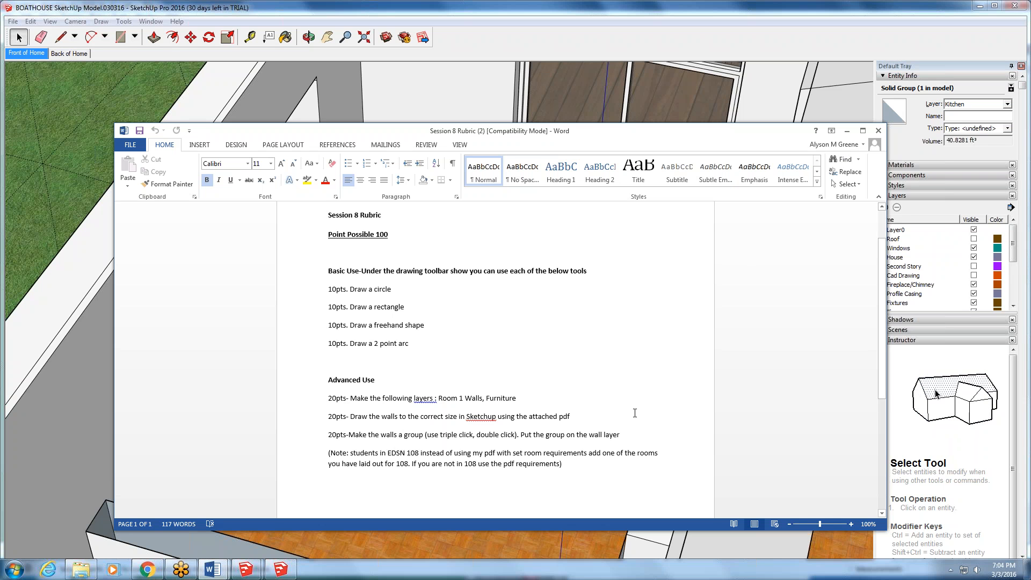
{"action": "mouse_move", "coordinate": [588, 134]}
{"action": "left_mouse_down"}
{"action": "mouse_move", "coordinate": [502, 434]}
{"action": "mouse_move", "coordinate": [478, 428]}
{"action": "left_mouse_up"}
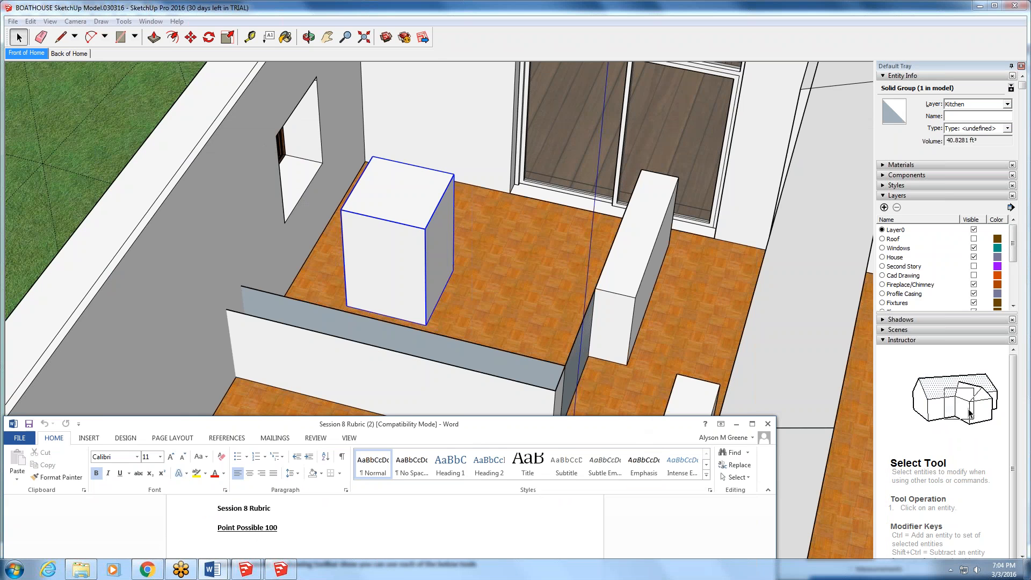
{"action": "left_click_drag", "start_coordinate": [517, 425], "coordinate": [601, 111]}
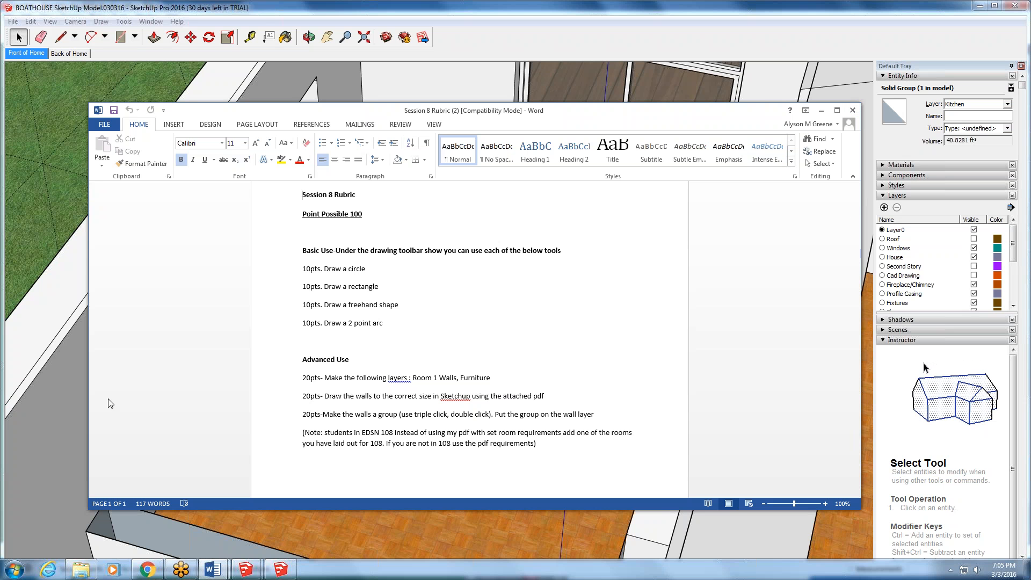
{"action": "left_click", "coordinate": [821, 110]}
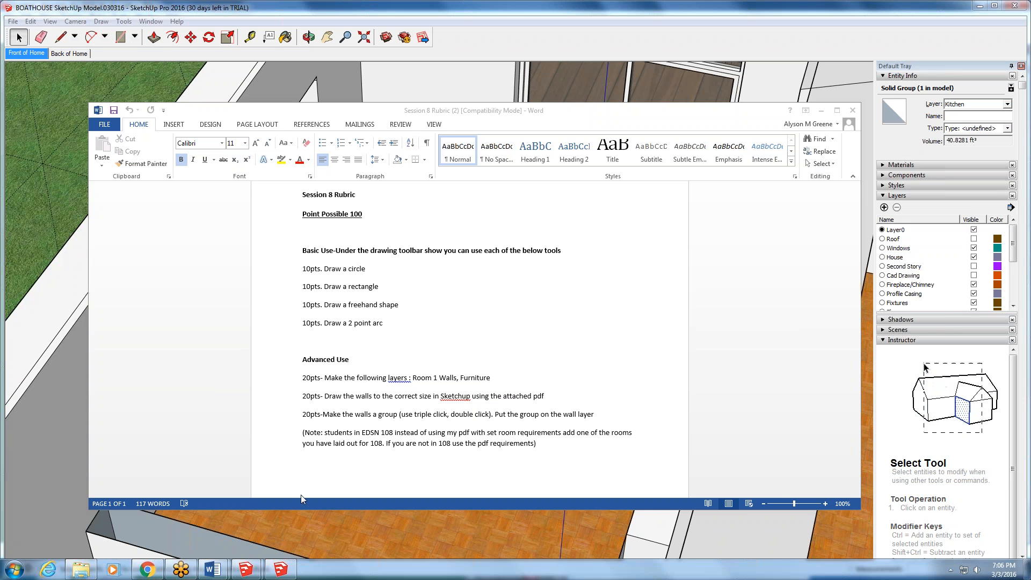
{"action": "left_click", "coordinate": [821, 111]}
- Select the Exterior group containing the patio's low wall at the front of the house, and close the Default Tray
{"action": "scroll", "coordinate": [549, 126], "scroll_direction": "down", "scroll_amount": 5}
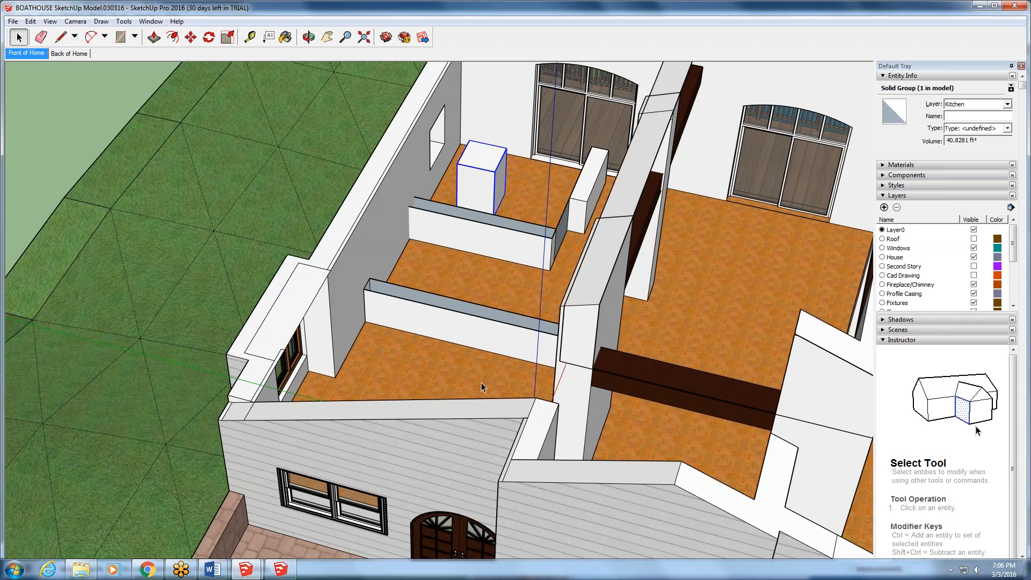
{"action": "middle_click_drag", "start_coordinate": [481, 382], "coordinate": [340, 384]}
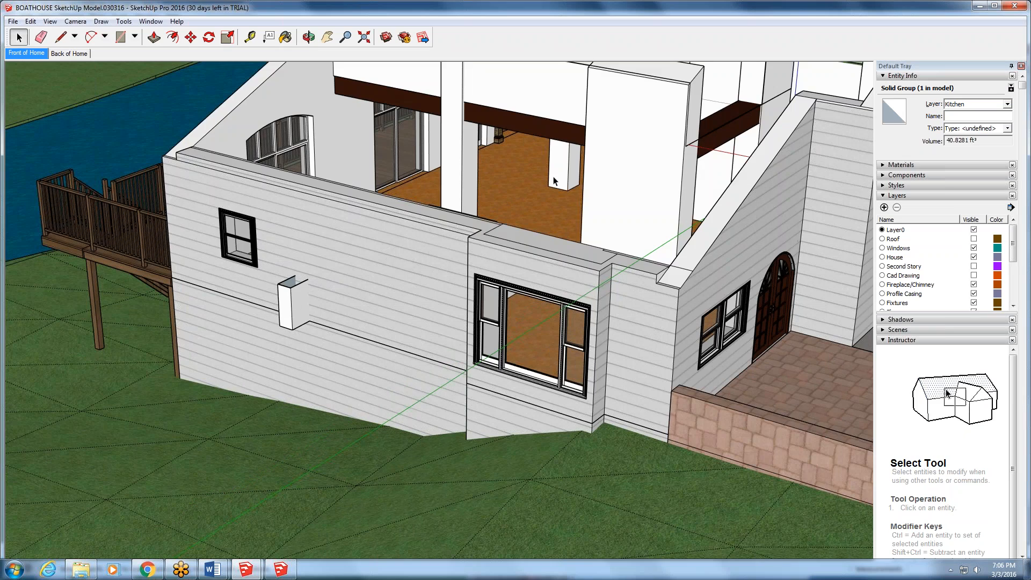
{"action": "middle_click_drag", "start_coordinate": [462, 230], "coordinate": [618, 161]}
{"action": "mouse_move", "coordinate": [537, 156]}
{"action": "middle_mouse_down"}
{"action": "mouse_move", "coordinate": [483, 204]}
{"action": "mouse_move", "coordinate": [57, 246]}
{"action": "mouse_move", "coordinate": [27, 207]}
{"action": "middle_mouse_up"}
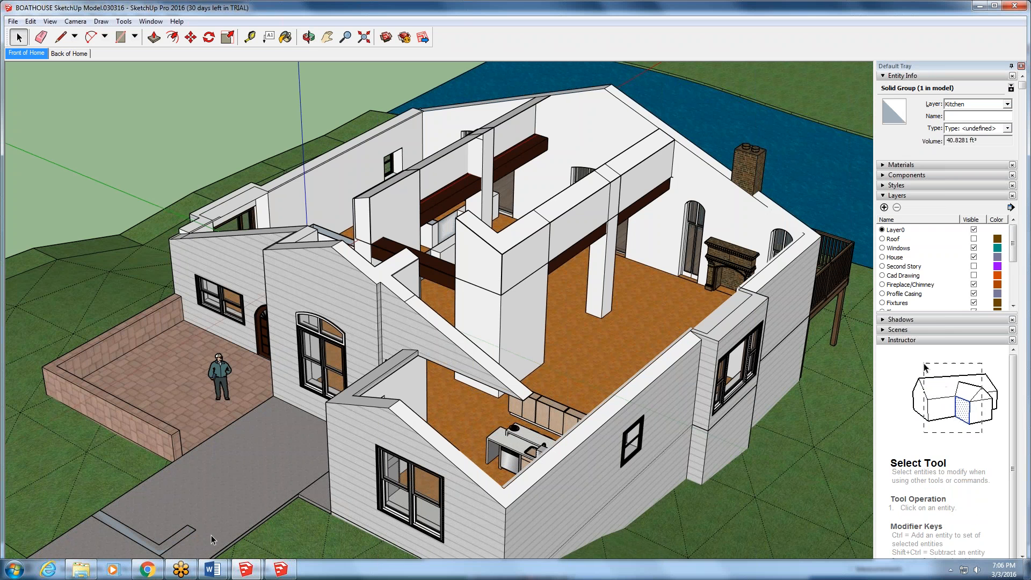
{"action": "left_click", "coordinate": [120, 353]}
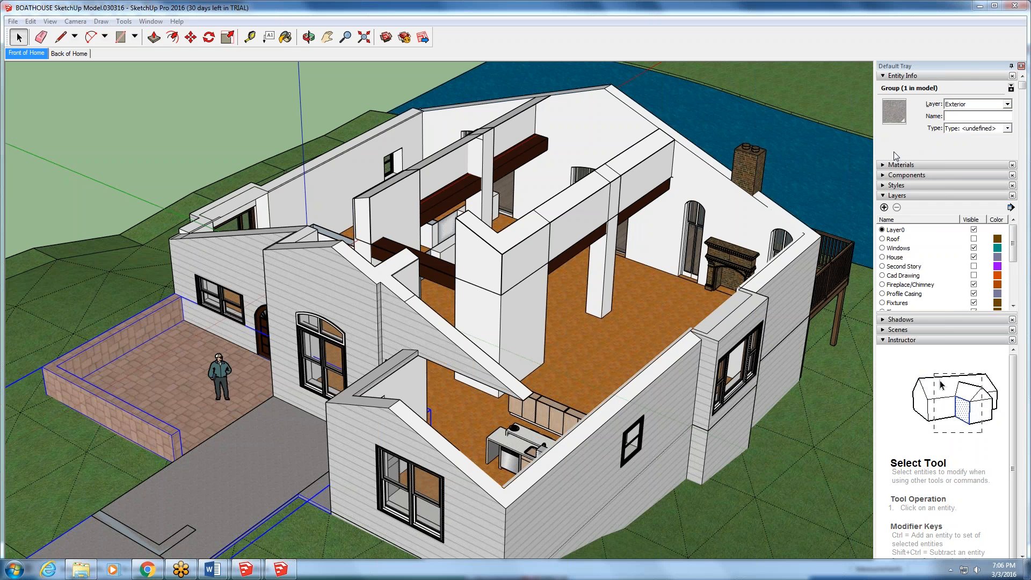
{"action": "left_click", "coordinate": [1021, 65]}
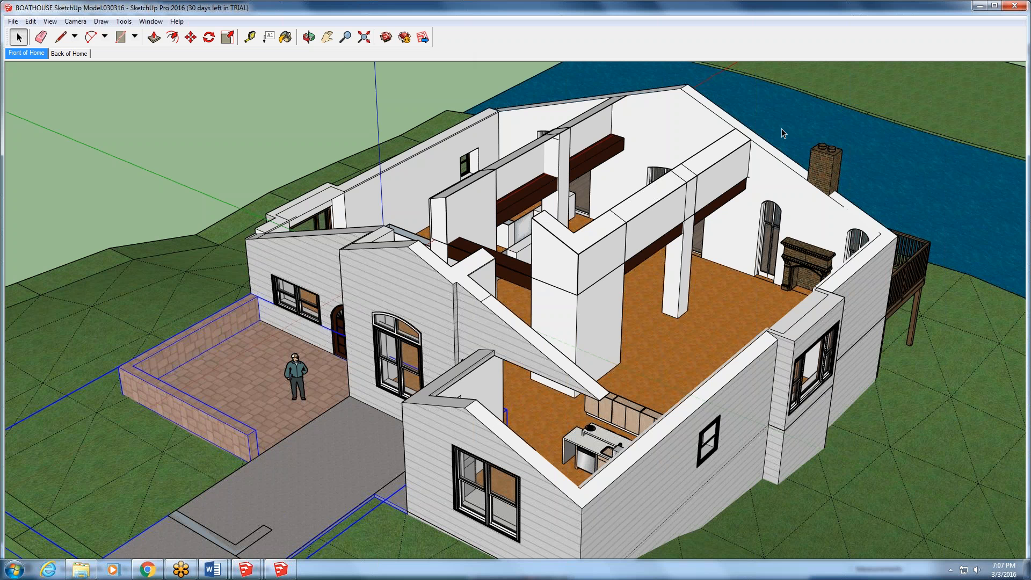
- Show the floating Layers toolbar and review its list of layers, keeping Layer0 as the active layer
{"action": "left_click", "coordinate": [155, 22]}
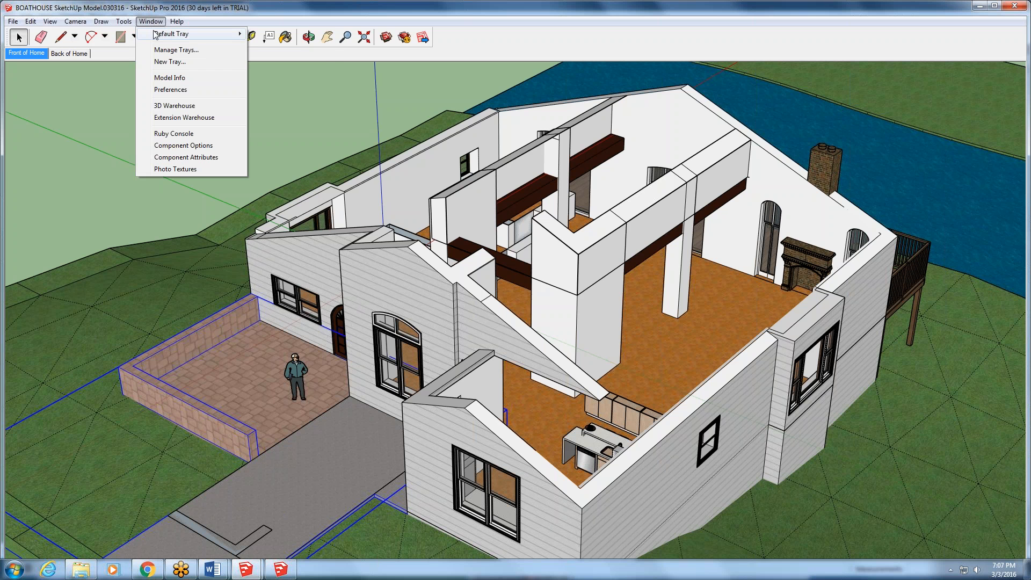
{"action": "mouse_move", "coordinate": [155, 35]}
{"action": "right_click", "coordinate": [464, 35]}
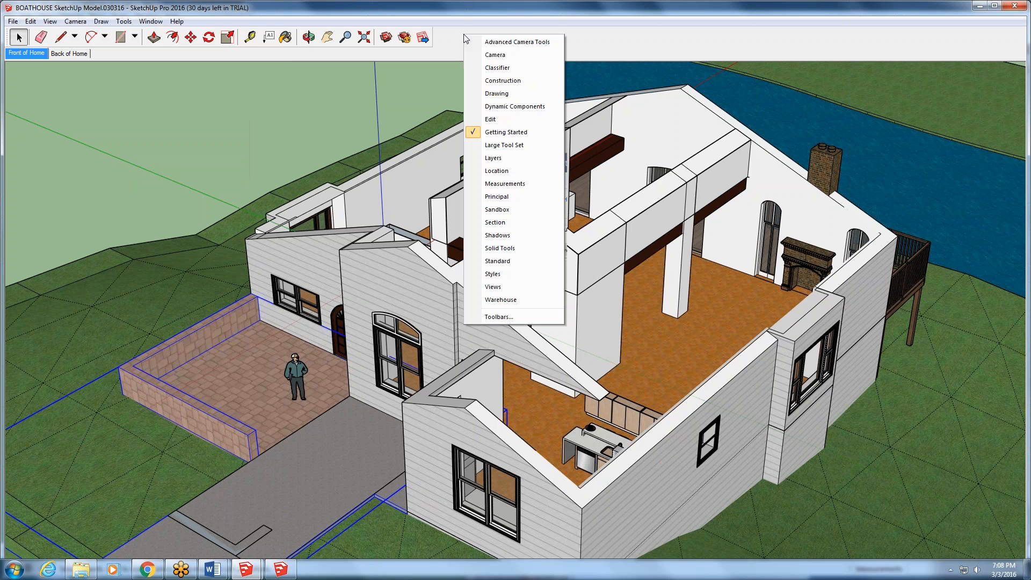
{"action": "left_click", "coordinate": [490, 158]}
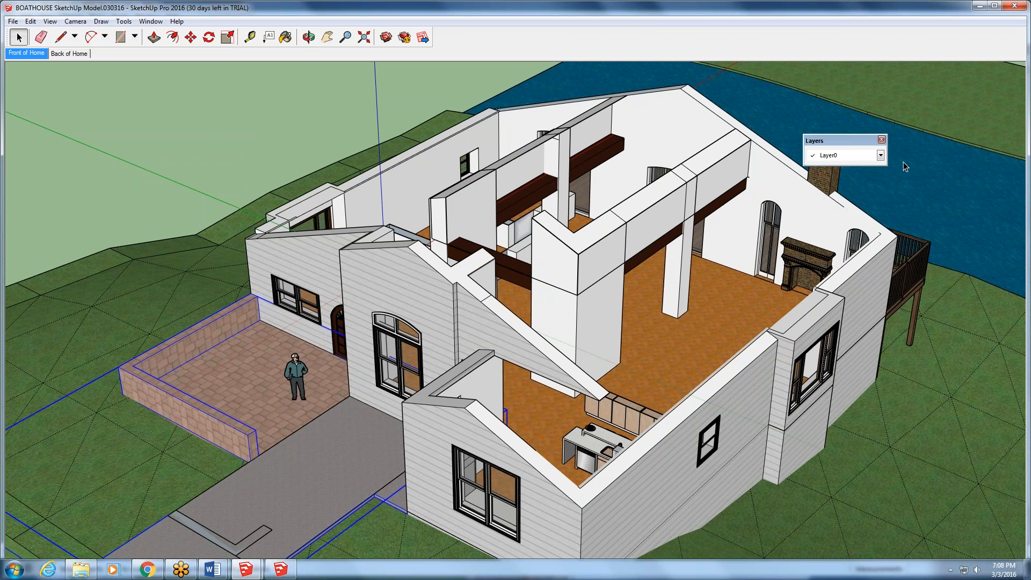
{"action": "left_click", "coordinate": [86, 570]}
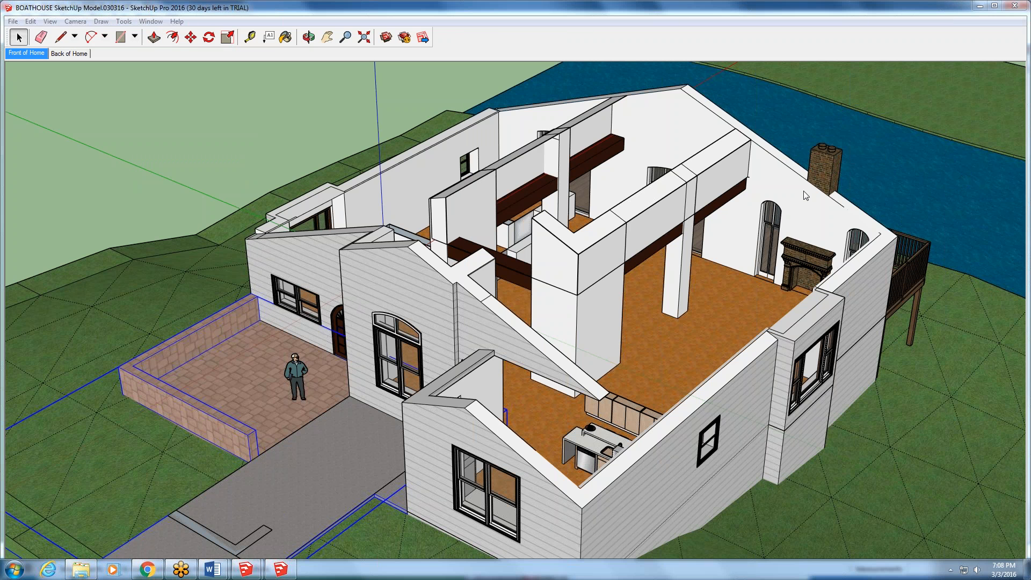
{"action": "right_click", "coordinate": [549, 46]}
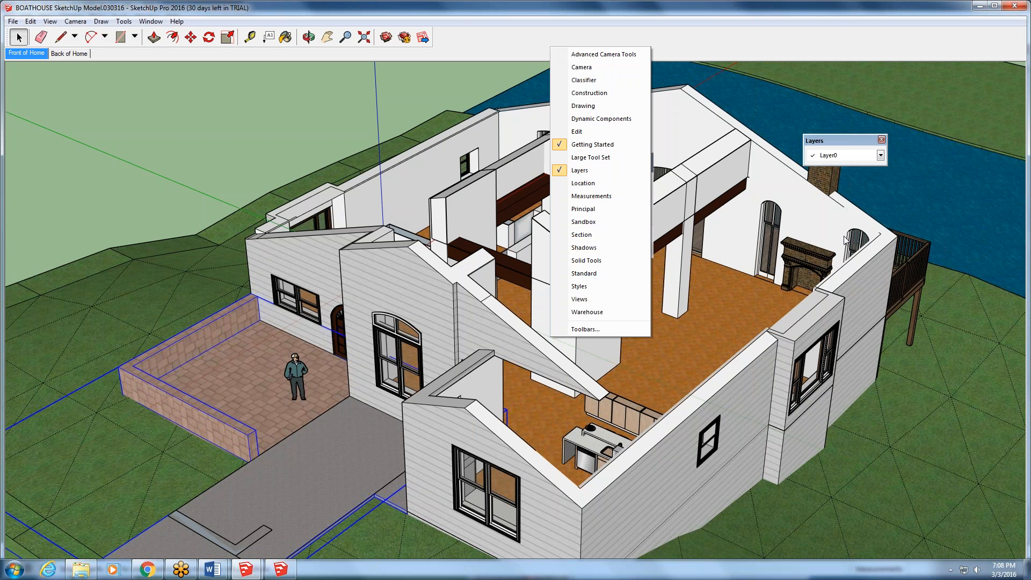
{"action": "left_click", "coordinate": [880, 155]}
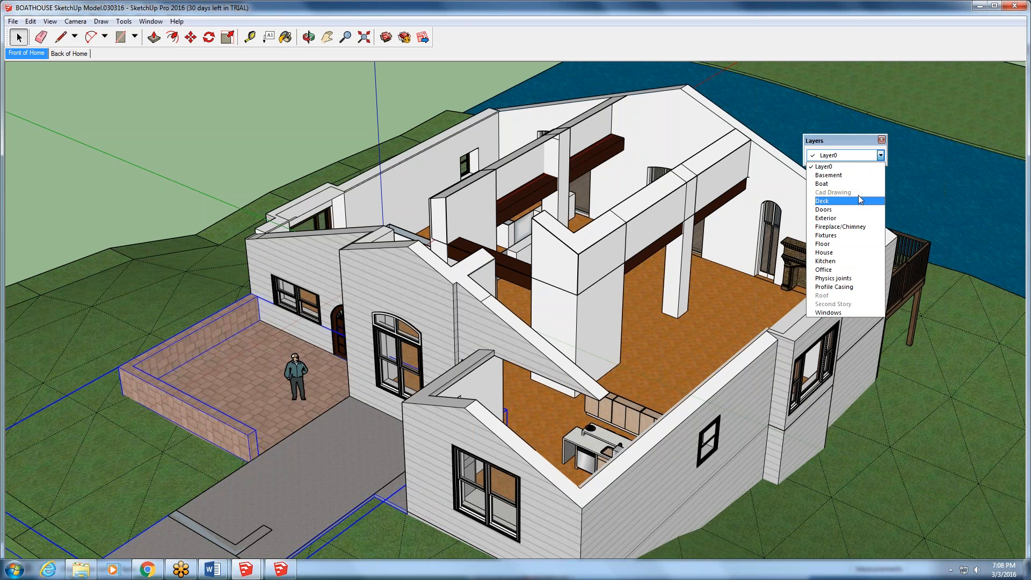
{"action": "left_click", "coordinate": [845, 154]}
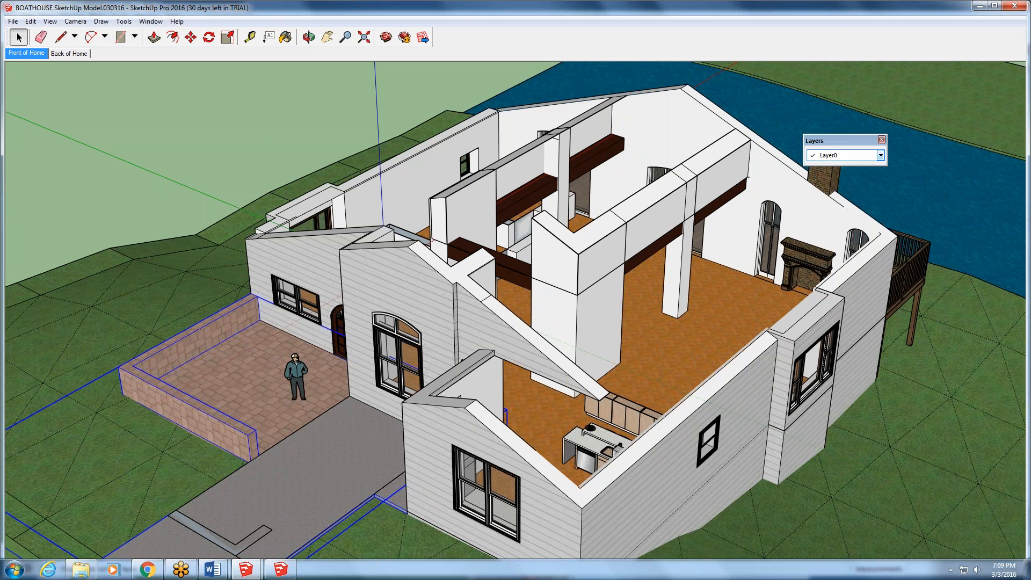
- Switch to the untitled SketchUp Make model and open its Layers manager
{"action": "left_click", "coordinate": [258, 572]}
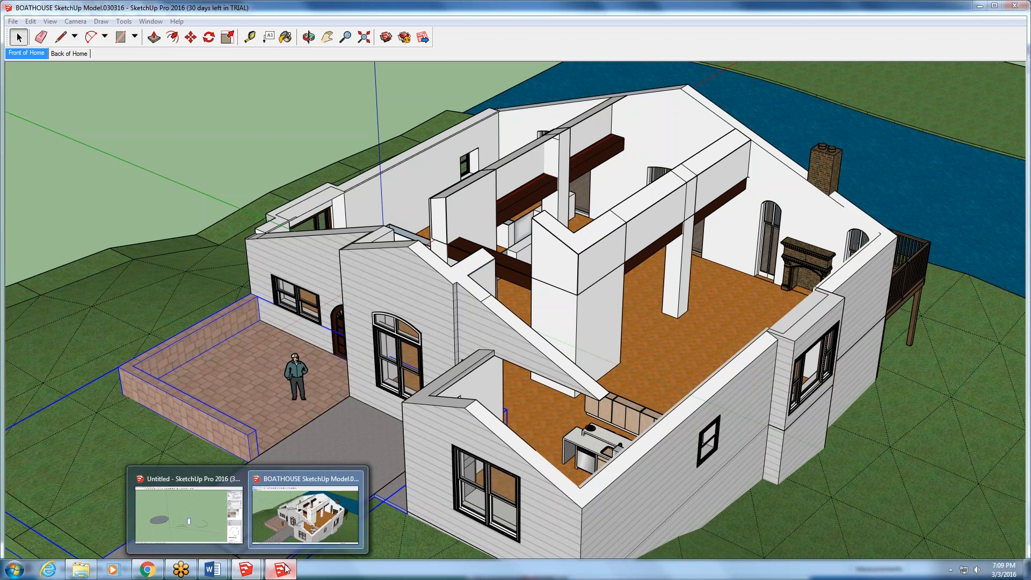
{"action": "left_click", "coordinate": [287, 568]}
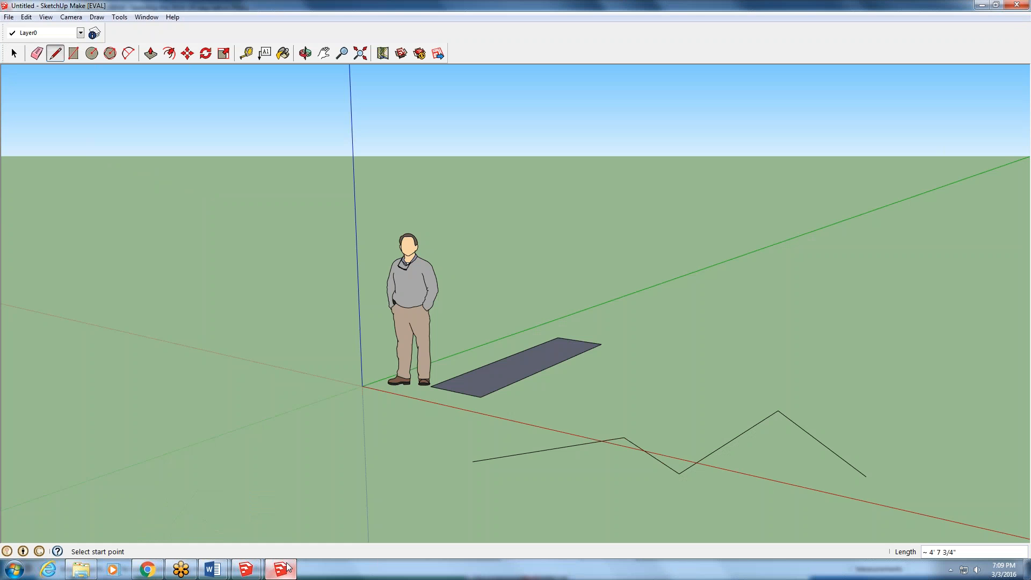
{"action": "left_click", "coordinate": [94, 33]}
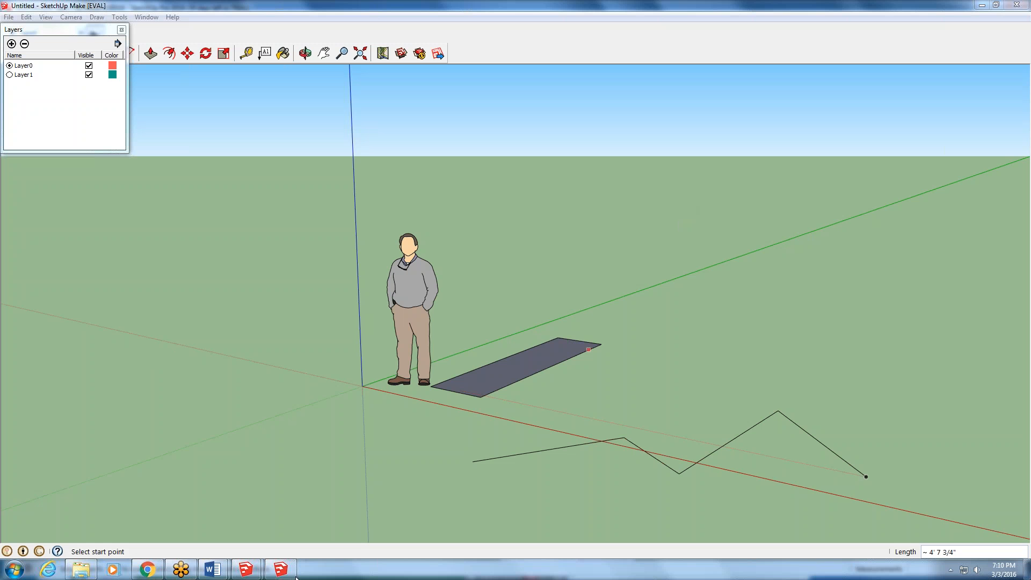
- Switch to the Homework and Quiz course page in Chrome, move the window up into view, and close it
{"action": "mouse_move", "coordinate": [146, 573]}
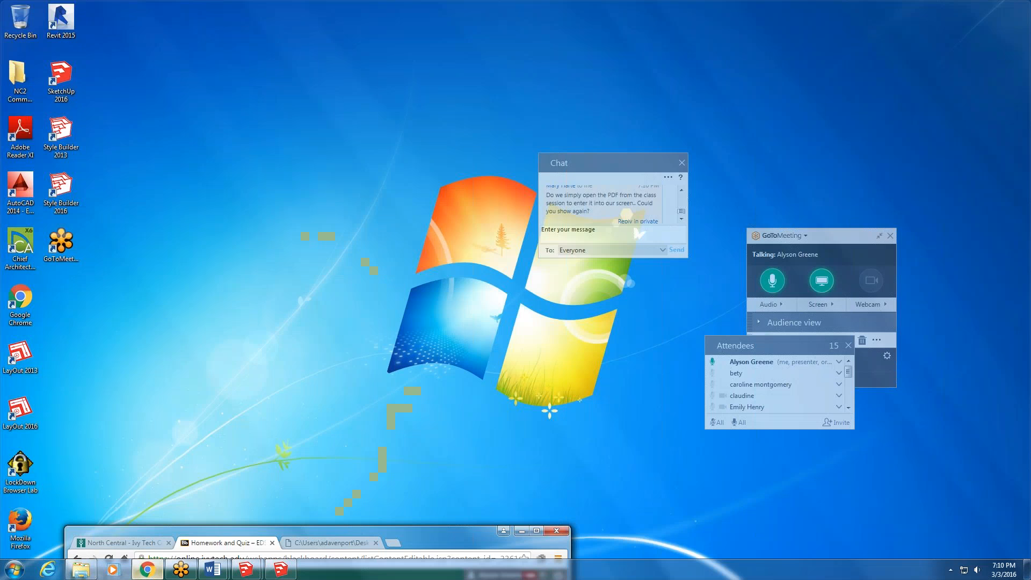
{"action": "left_click", "coordinate": [155, 513]}
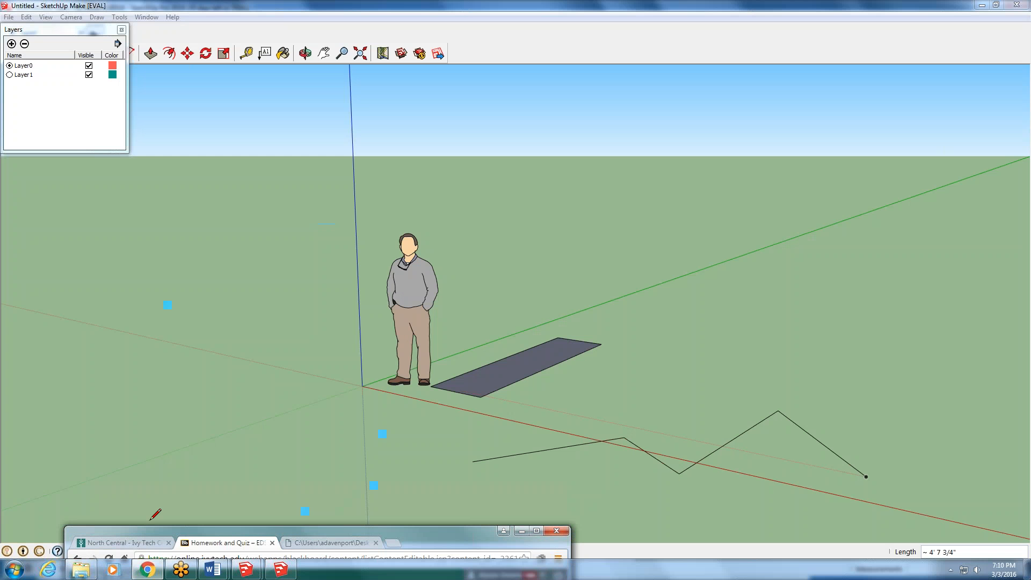
{"action": "left_click", "coordinate": [154, 568]}
{"action": "left_click", "coordinate": [155, 568]}
{"action": "mouse_move", "coordinate": [244, 547]}
{"action": "left_mouse_down"}
{"action": "mouse_move", "coordinate": [310, 237]}
{"action": "mouse_move", "coordinate": [367, 235]}
{"action": "left_mouse_up"}
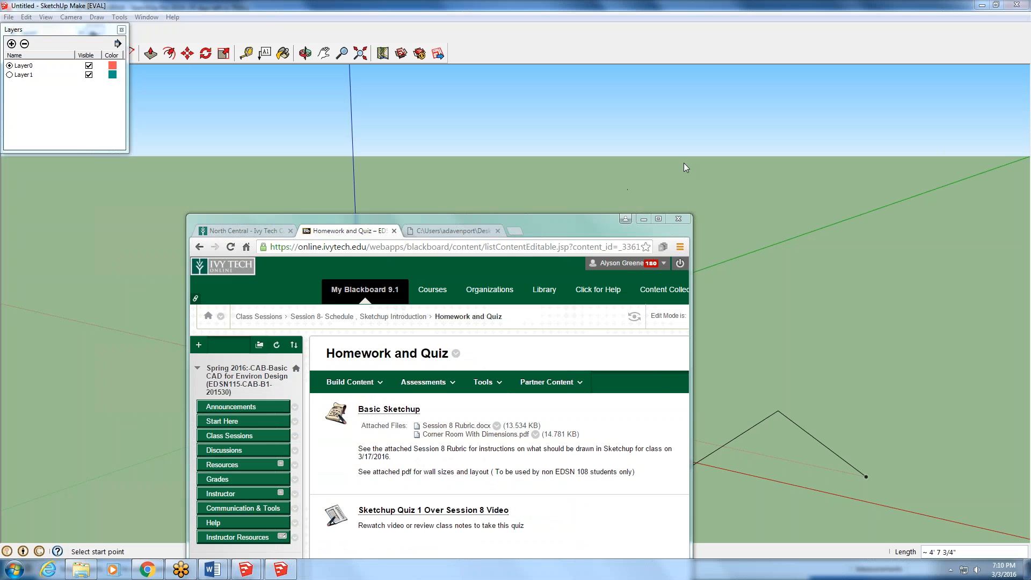
{"action": "left_click", "coordinate": [666, 211]}
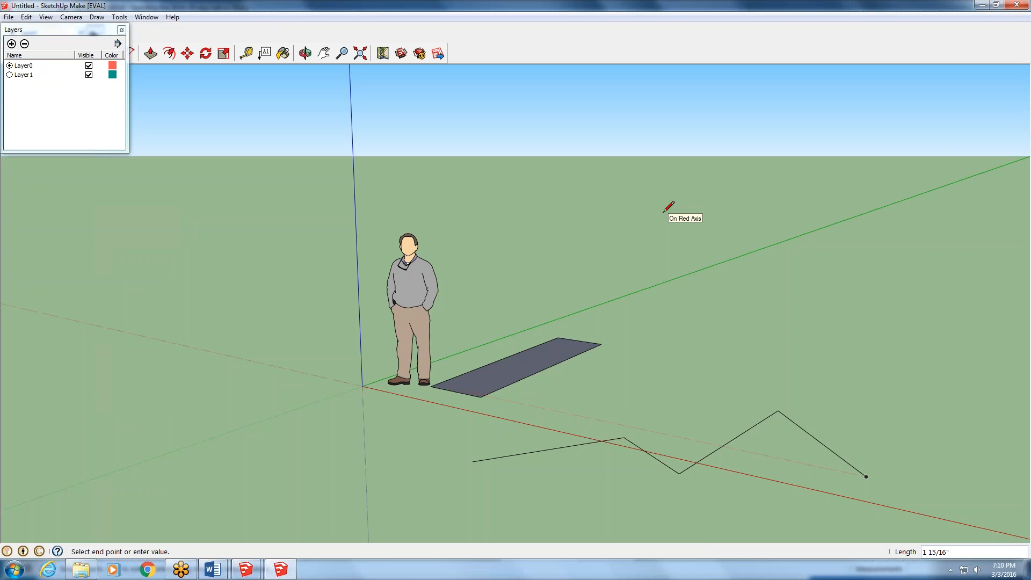
- Switch to Chrome, open the Blackboard login page, and log in with the instructor's username and account password
{"action": "left_click", "coordinate": [148, 570]}
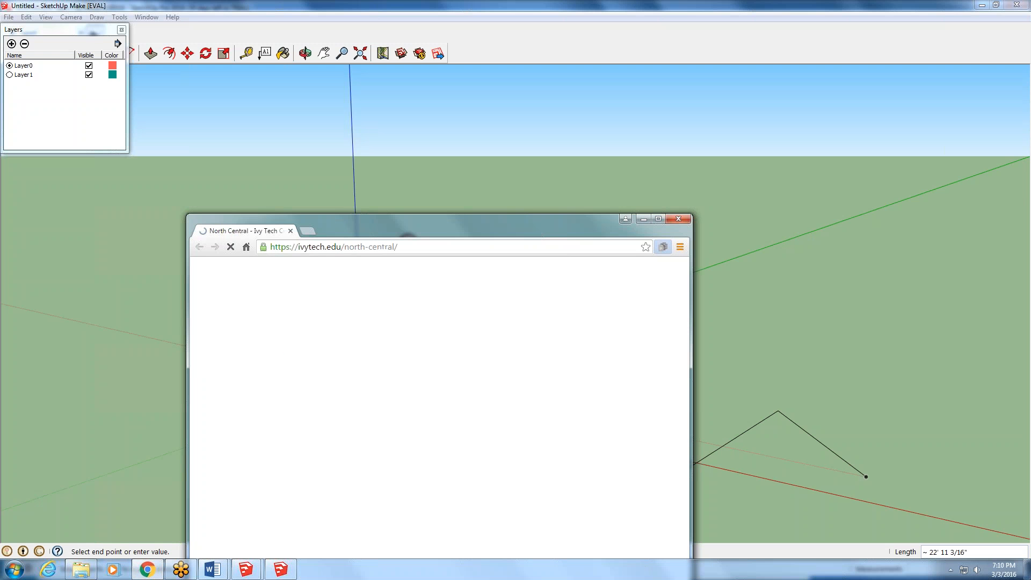
{"action": "left_click", "coordinate": [577, 290]}
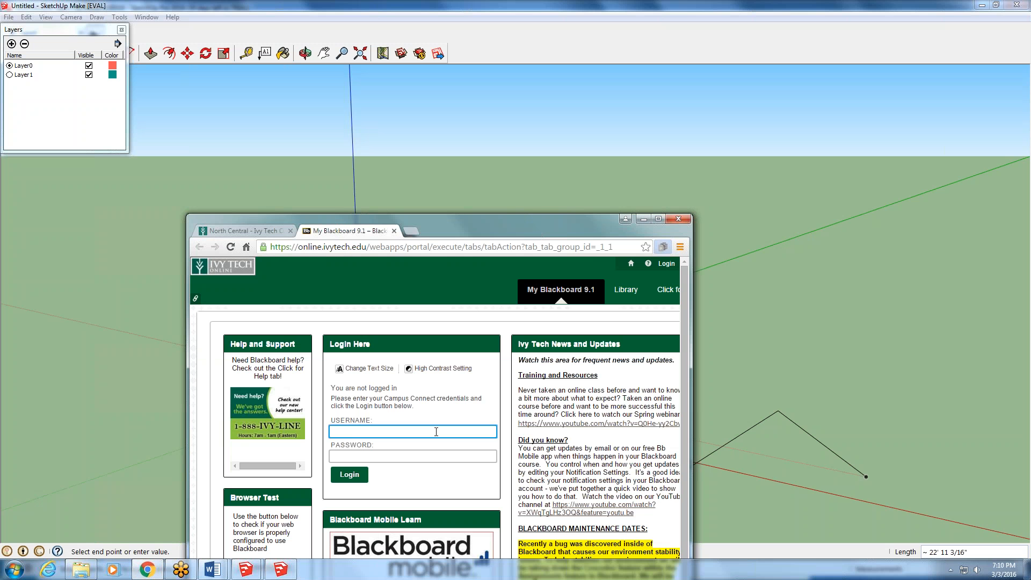
{"action": "type", "text": "adavenport1"}
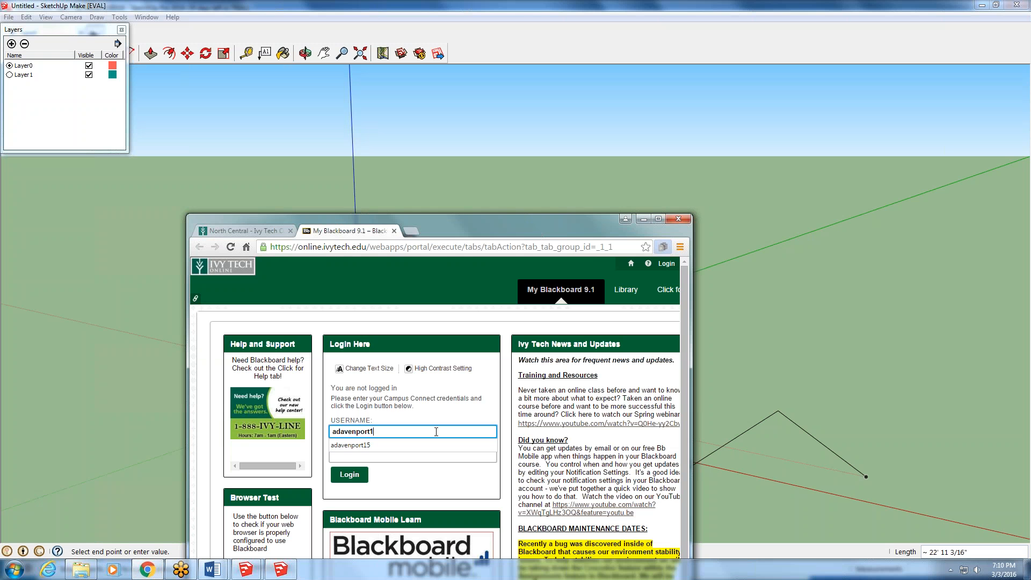
{"action": "type", "text": "5"}
{"action": "left_click", "coordinate": [421, 458]}
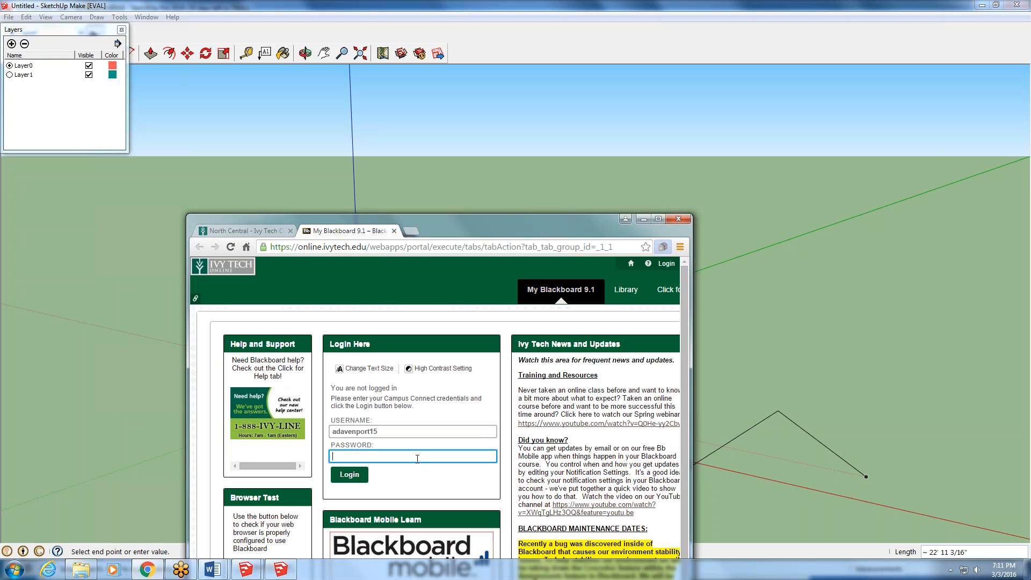
{"action": "type", "text": "••••••••"}
{"action": "key", "text": "Return"}
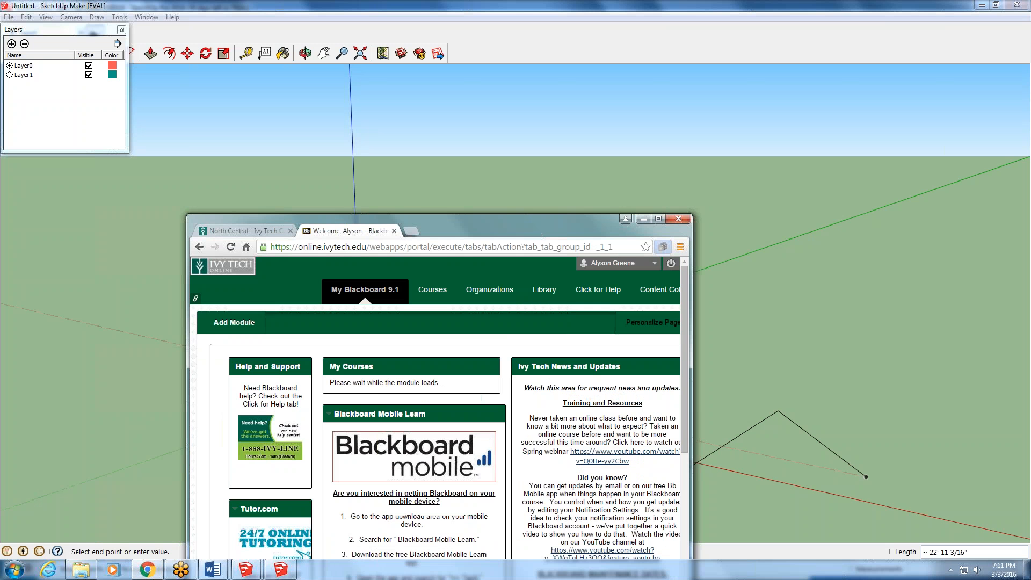
- Move the browser window up into view and open the Session 8 Homework and Quiz page of the Spring 2016 Basic CAD for Environ Design course
{"action": "left_click_drag", "start_coordinate": [529, 233], "coordinate": [480, 41]}
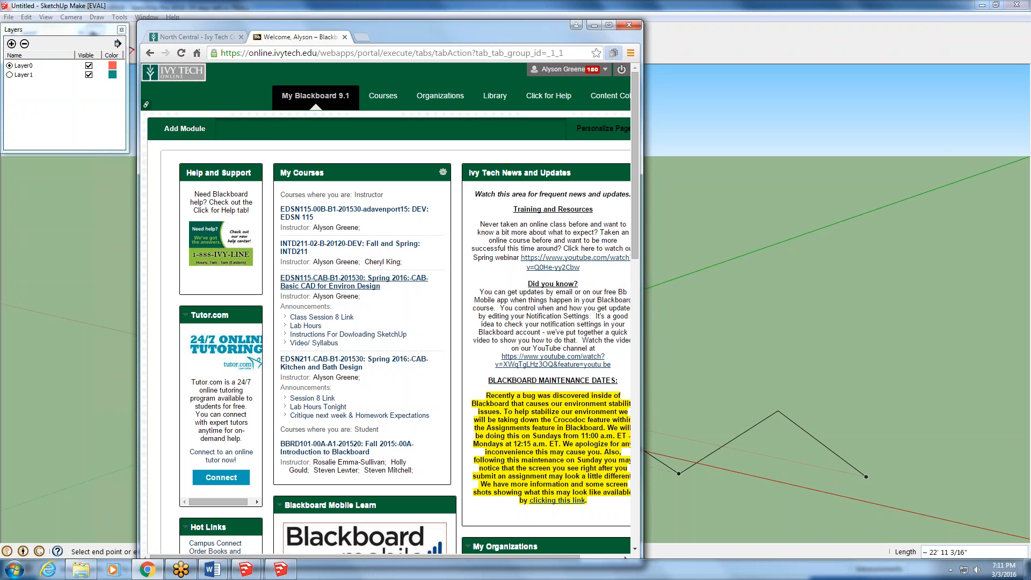
{"action": "left_click", "coordinate": [386, 283]}
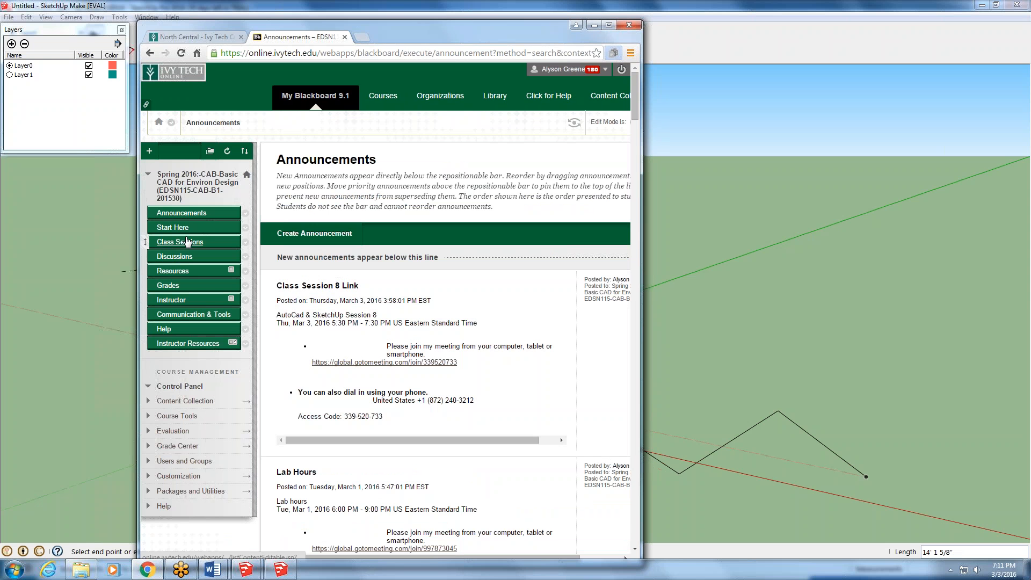
{"action": "left_click", "coordinate": [146, 242]}
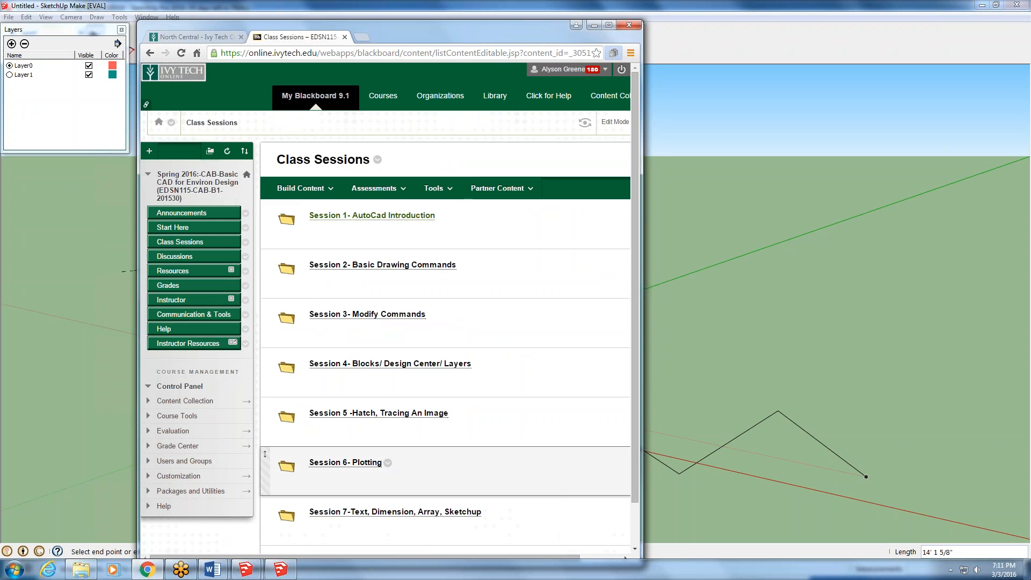
{"action": "left_click", "coordinate": [413, 513]}
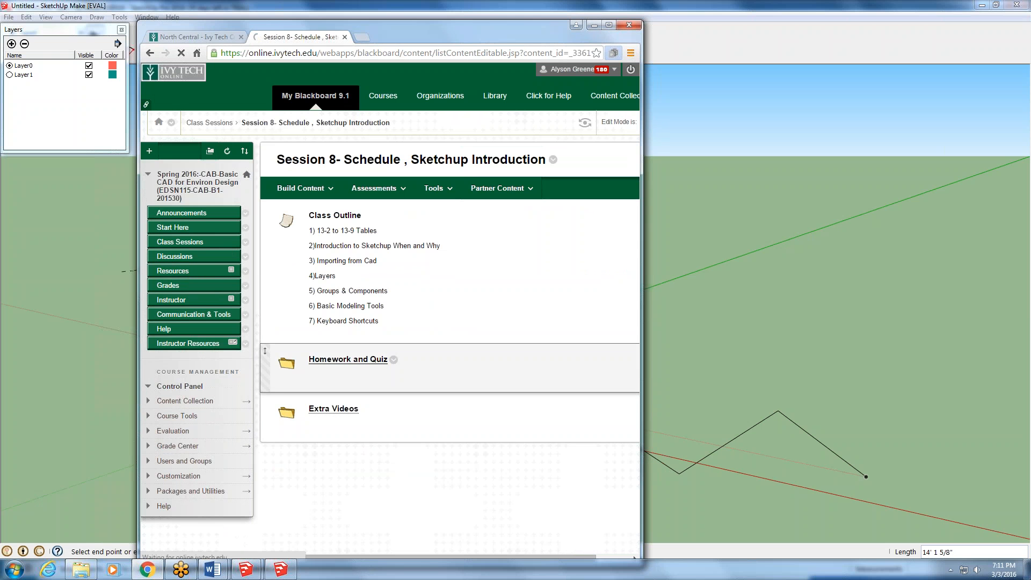
{"action": "left_click", "coordinate": [366, 359]}
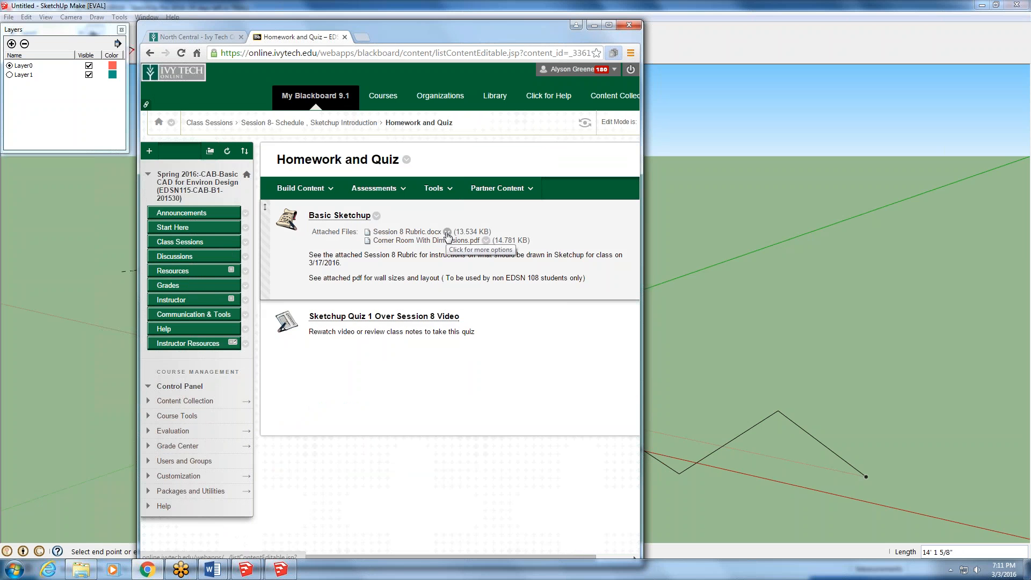
- Open the attached Corner Room With Dimensions.pdf to review the wall sizes and layout, and minimize the browser
{"action": "left_click", "coordinate": [485, 241]}
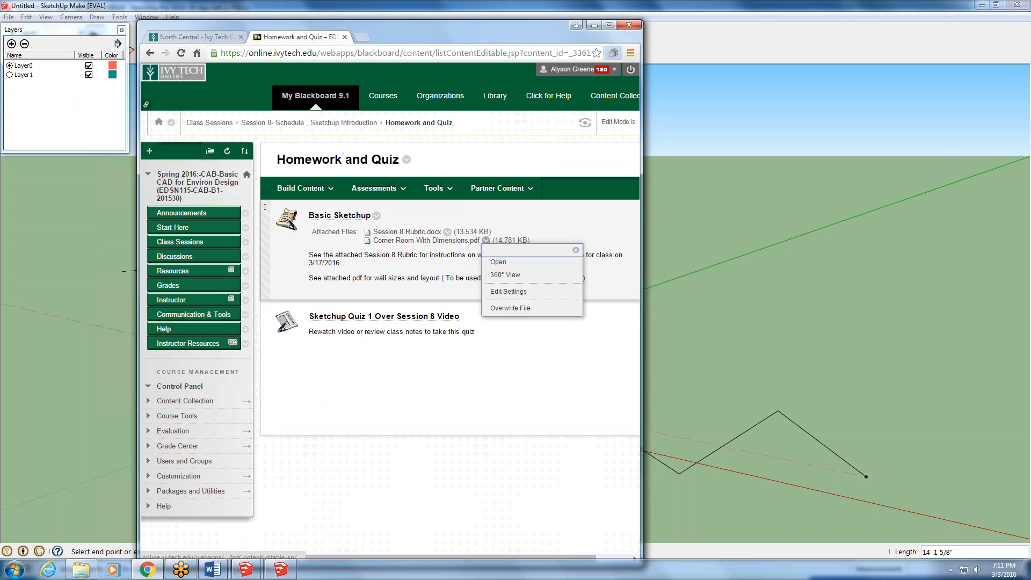
{"action": "left_click", "coordinate": [498, 262]}
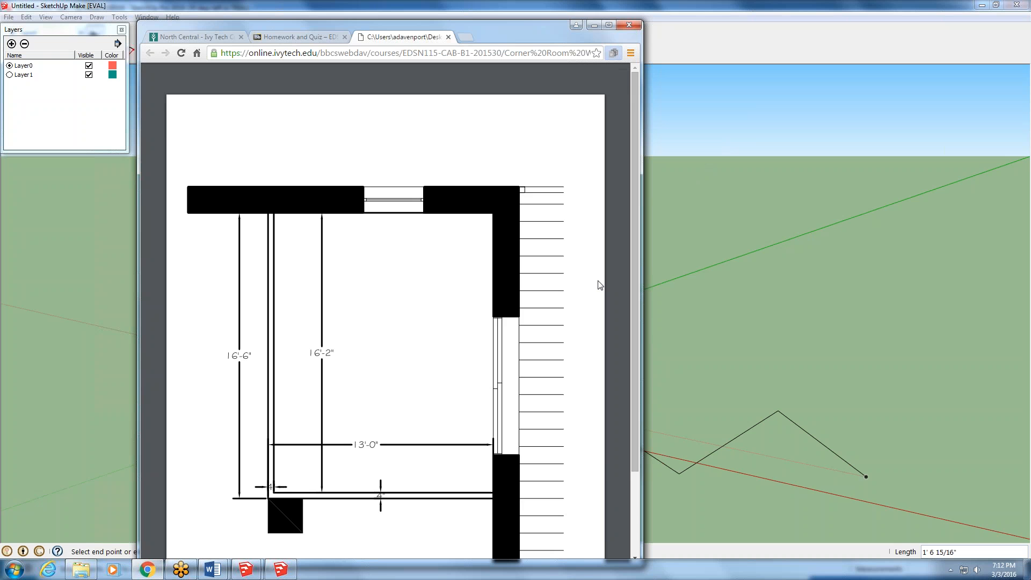
{"action": "left_click", "coordinate": [594, 26]}
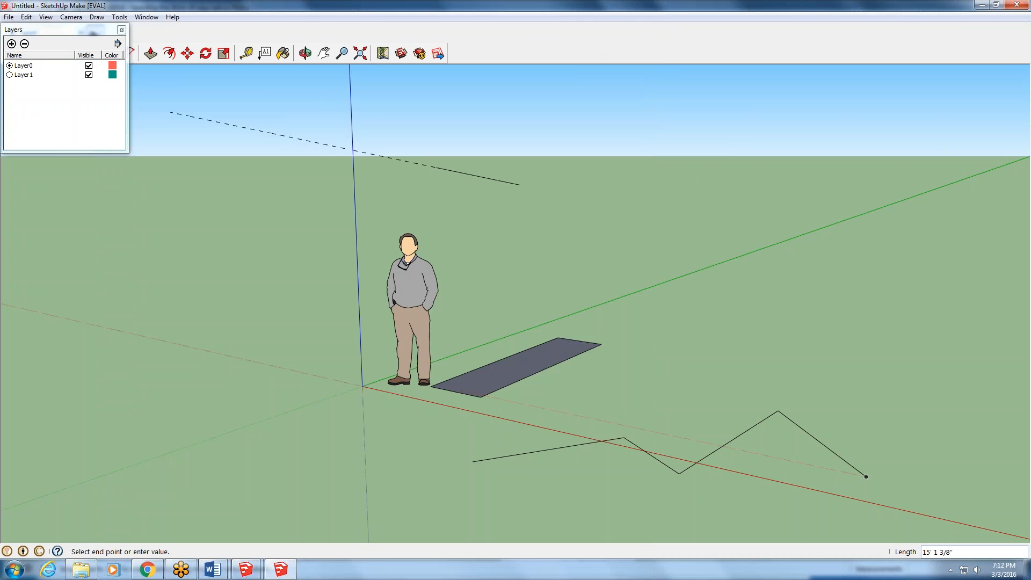
- Cancel the line in progress, close the Layers manager, and close all open SketchUp models, discarding the untitled SketchUp Make drawing's changes
{"action": "key", "text": "Escape"}
{"action": "left_click", "coordinate": [120, 30]}
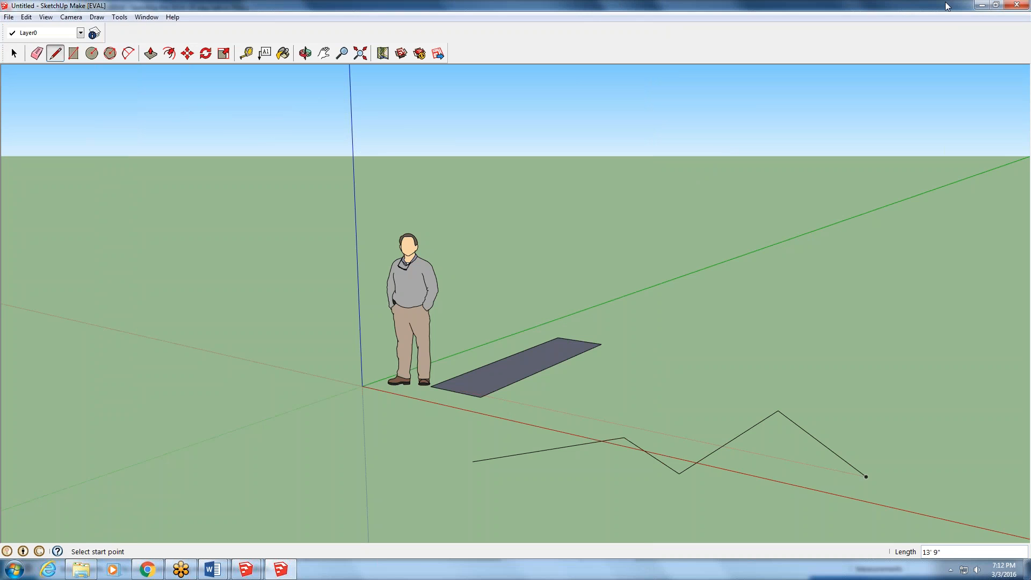
{"action": "left_click", "coordinate": [1023, 4]}
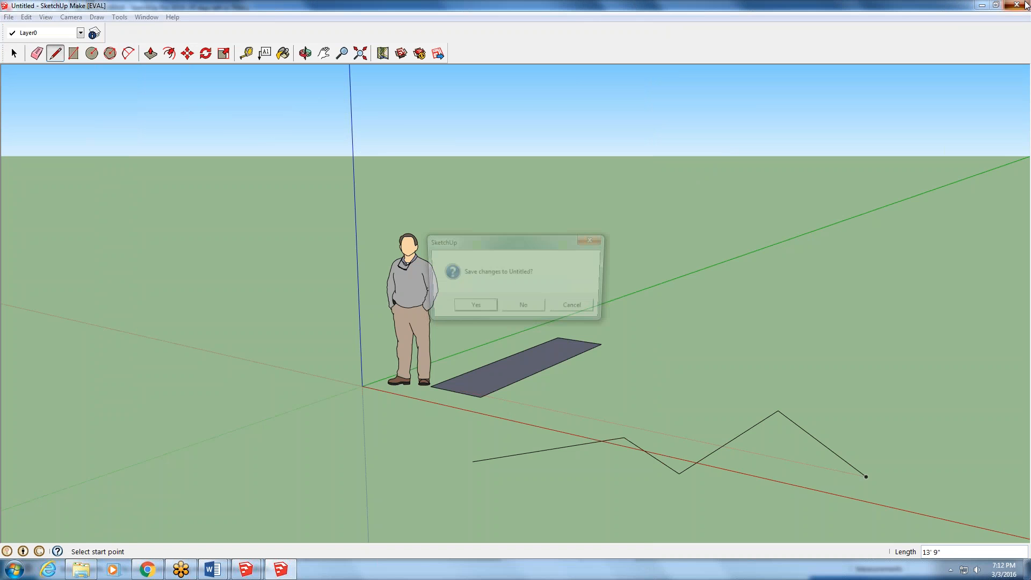
{"action": "left_click", "coordinate": [525, 311]}
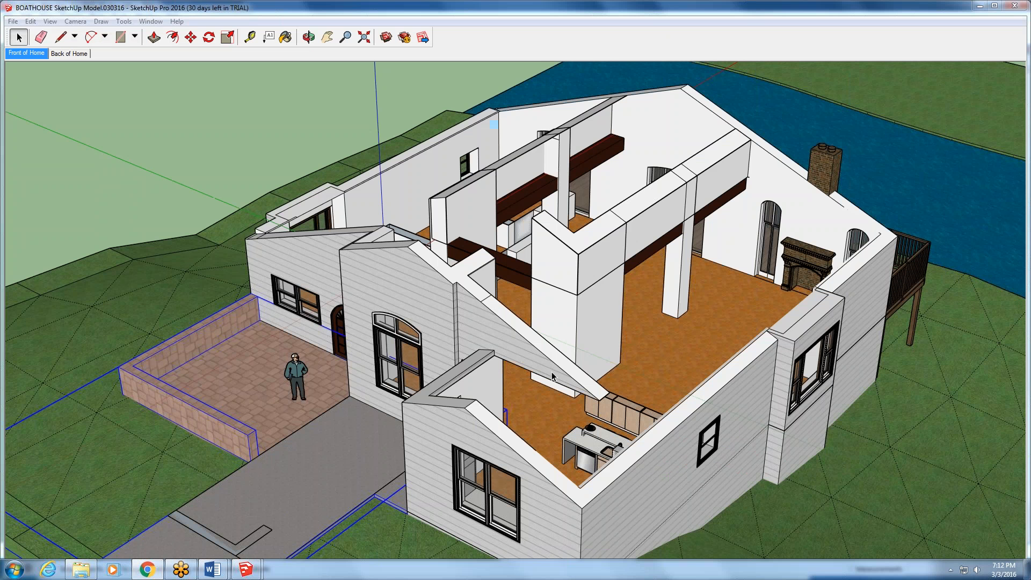
{"action": "left_click", "coordinate": [1014, 7]}
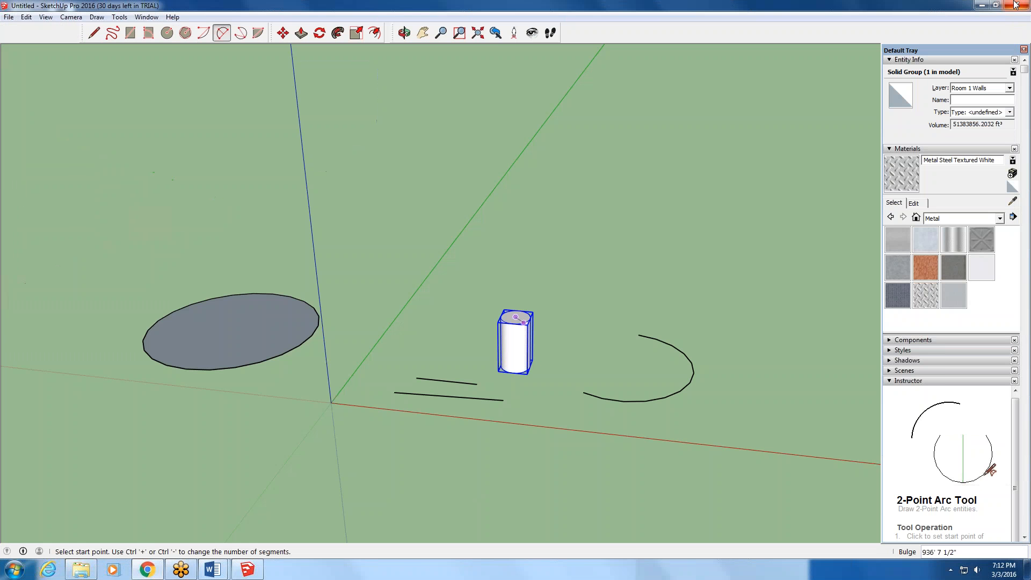
{"action": "left_click", "coordinate": [1016, 6]}
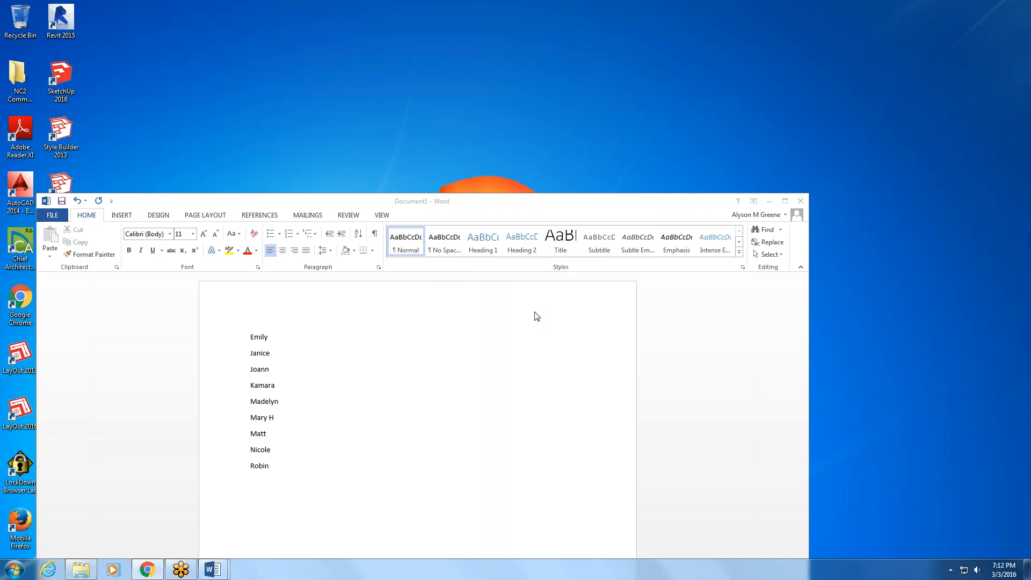
- Switch to Chrome, return to the Homework and Quiz page, and open the Basic Sketchup assignment for editing
{"action": "left_click", "coordinate": [145, 570]}
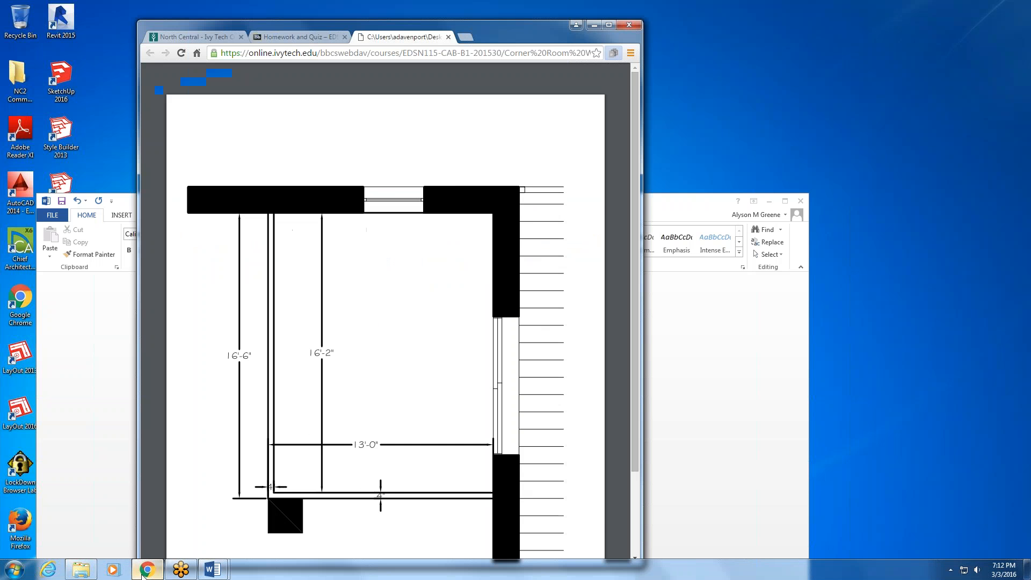
{"action": "left_click", "coordinate": [298, 37]}
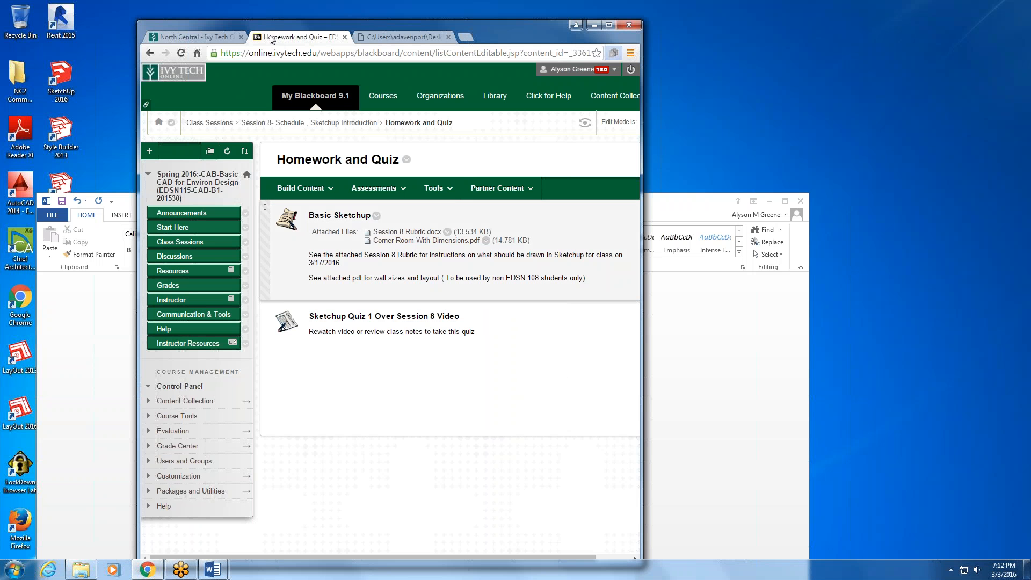
{"action": "left_click", "coordinate": [375, 187]}
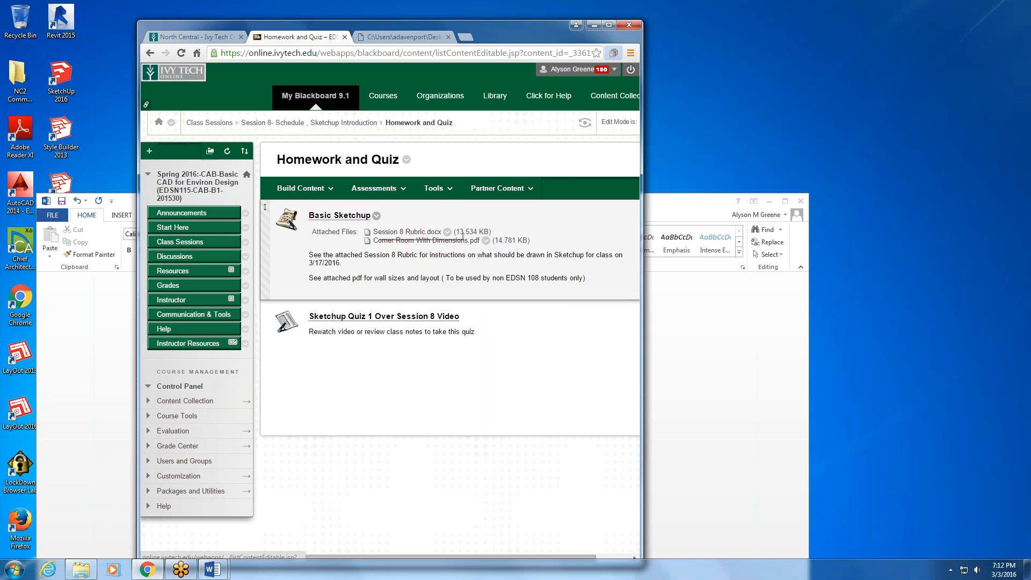
{"action": "left_click", "coordinate": [376, 216]}
{"action": "left_click", "coordinate": [385, 240]}
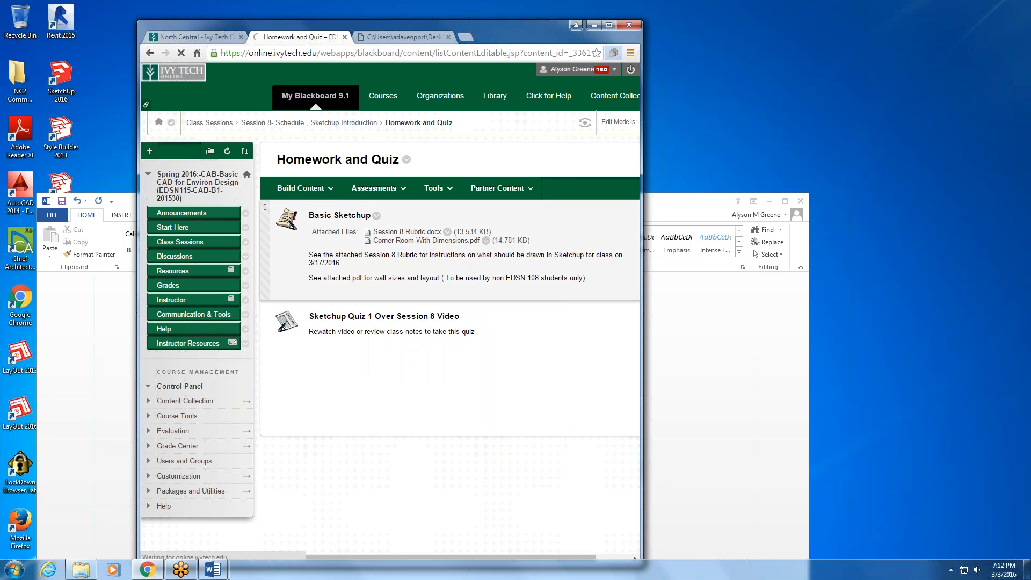
{"action": "scroll", "coordinate": [483, 369], "scroll_direction": "down", "scroll_amount": 10}
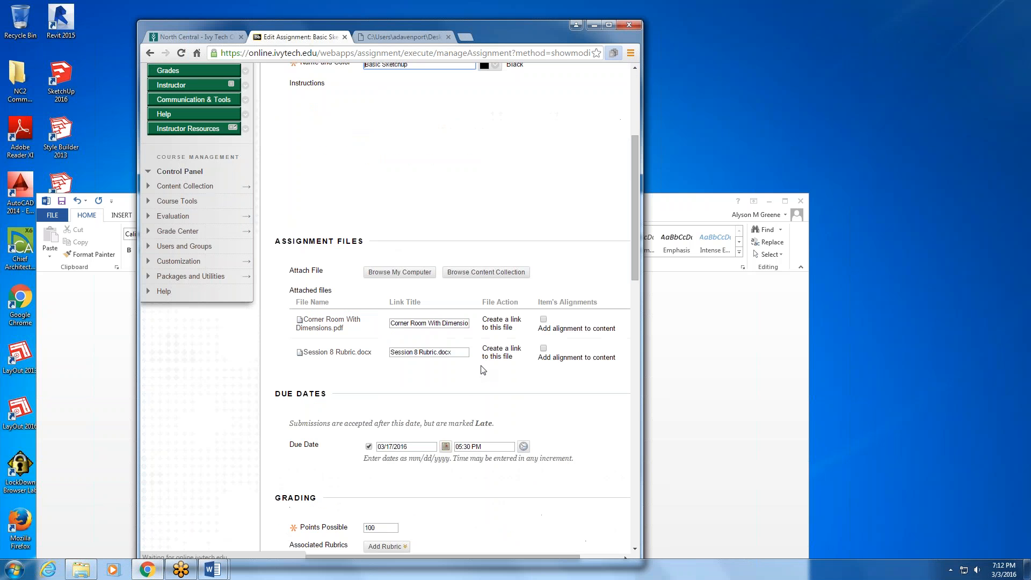
{"action": "scroll", "coordinate": [482, 369], "scroll_direction": "up", "scroll_amount": 7}
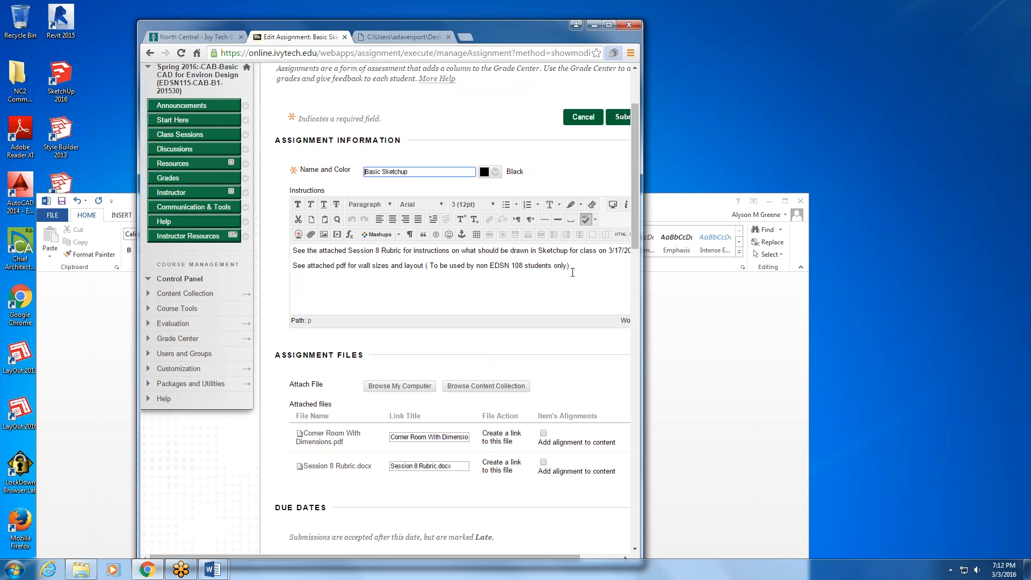
- Add the line "Note: wall height is 96"" to the assignment instructions, above the sentence about the attached pdf
{"action": "left_click", "coordinate": [296, 266]}
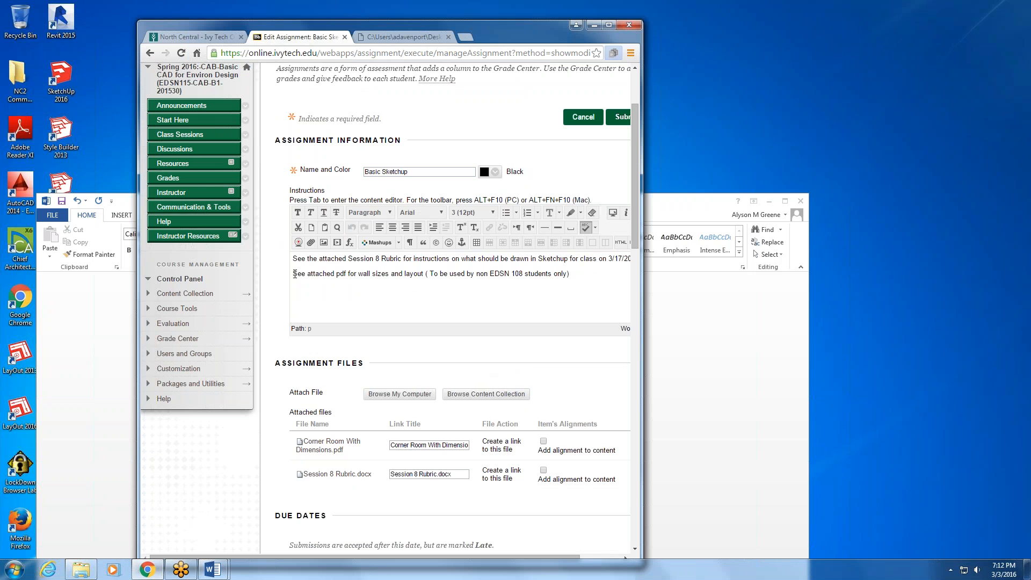
{"action": "key", "text": "Return"}
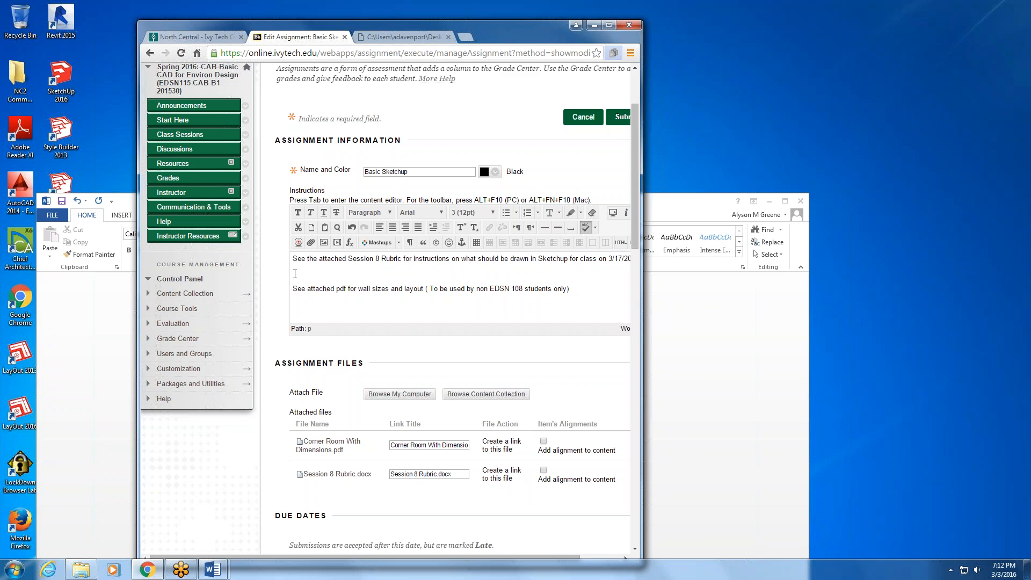
{"action": "type", "text": "Note: wall he"}
{"action": "type", "text": "ight is 96\""}
- Attach BOATHOUSE SketchUp Model.030316.skp from the IvyTech 2016 Session 8 folder on drive E: to the assignment and submit the changes
{"action": "left_click_drag", "start_coordinate": [633, 215], "coordinate": [633, 267]}
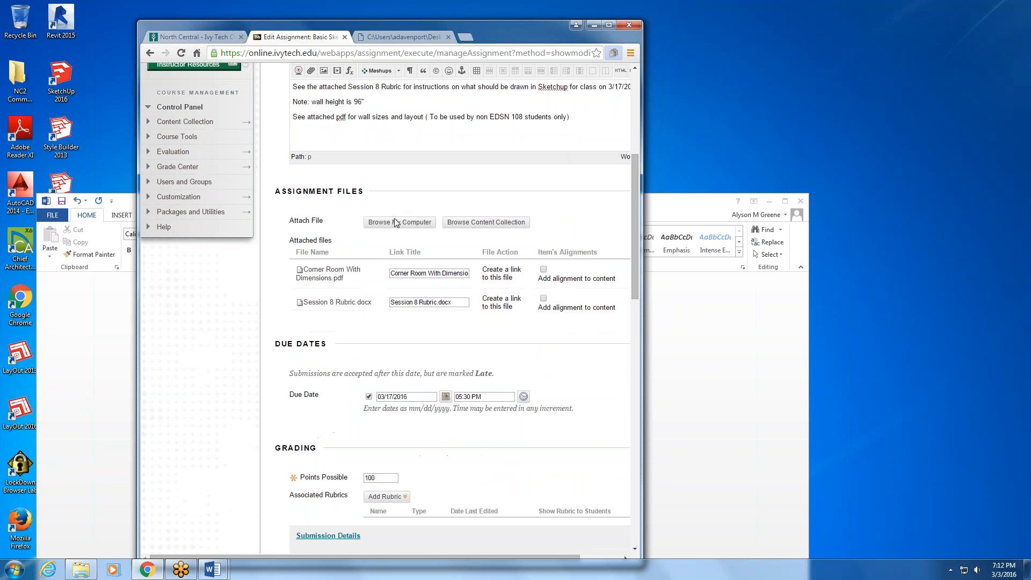
{"action": "left_click", "coordinate": [396, 223]}
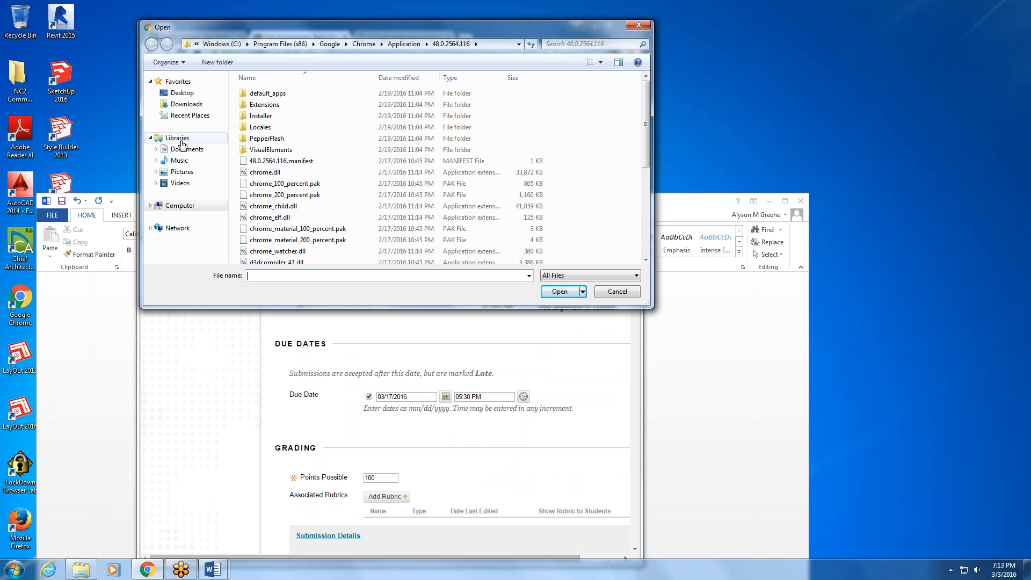
{"action": "left_click", "coordinate": [194, 208]}
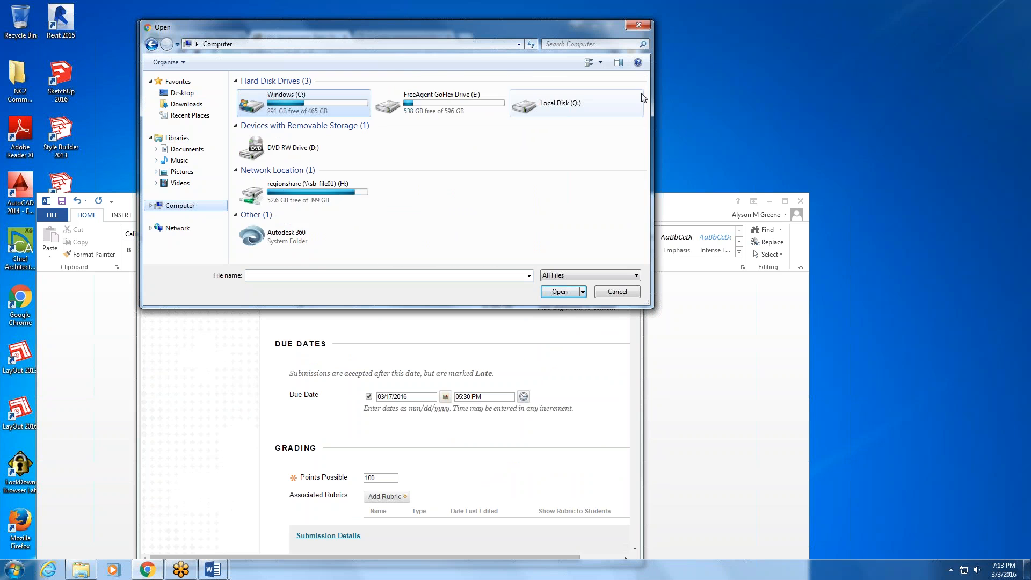
{"action": "double_click", "coordinate": [495, 105]}
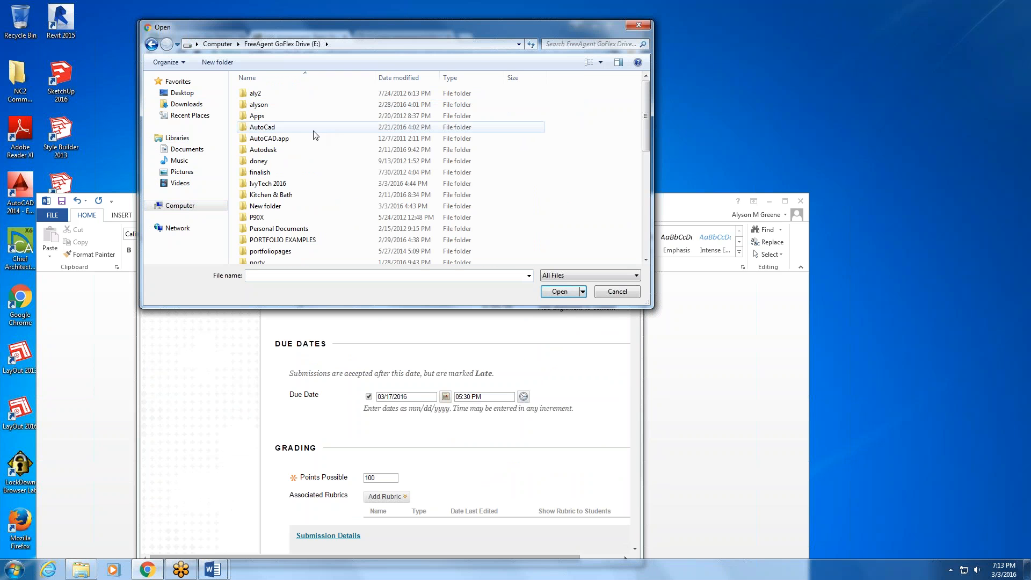
{"action": "double_click", "coordinate": [306, 183]}
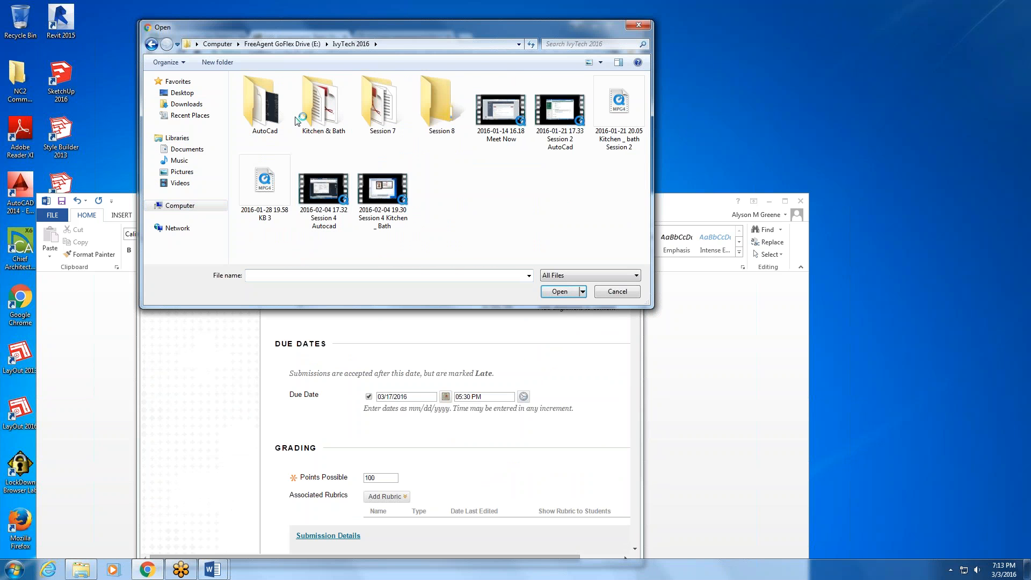
{"action": "double_click", "coordinate": [428, 113]}
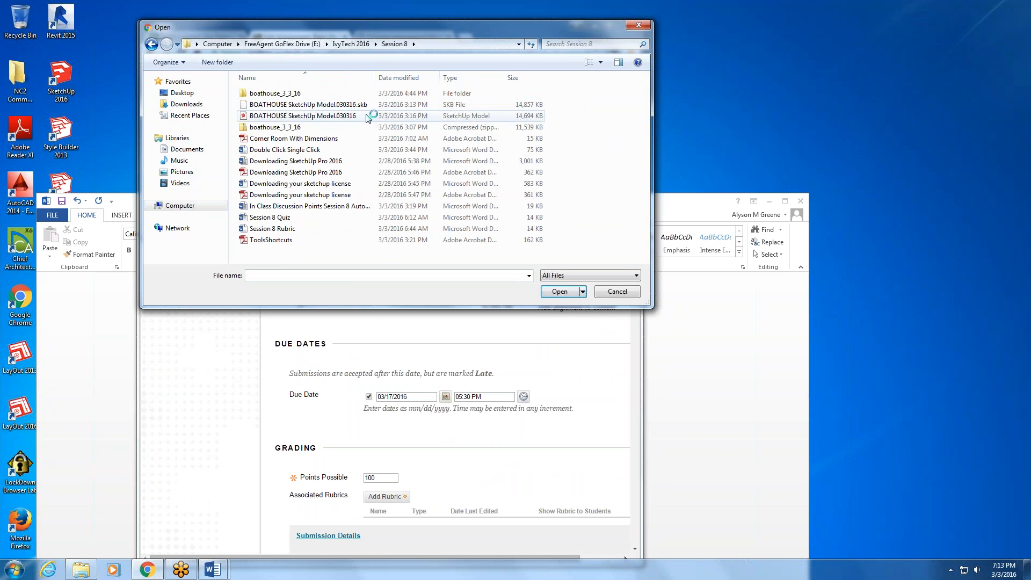
{"action": "left_click", "coordinate": [425, 116]}
{"action": "left_click", "coordinate": [559, 291]}
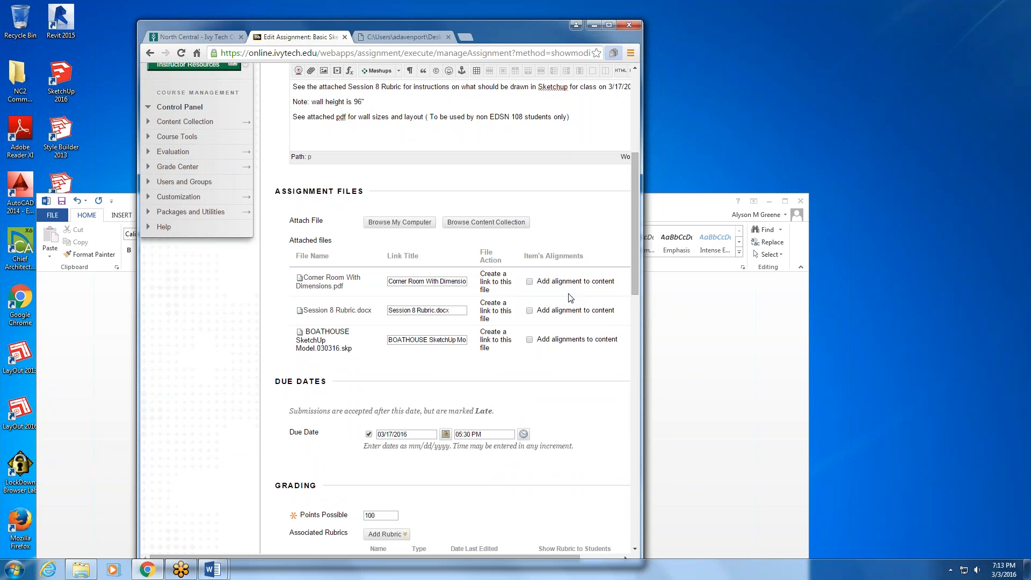
{"action": "left_click_drag", "start_coordinate": [633, 290], "coordinate": [630, 542]}
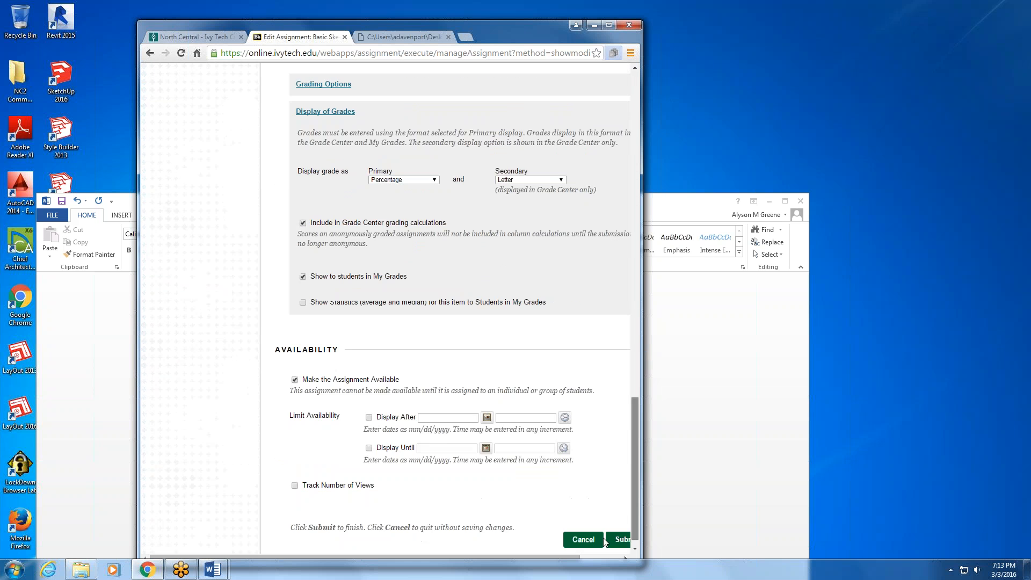
{"action": "left_click", "coordinate": [624, 529]}
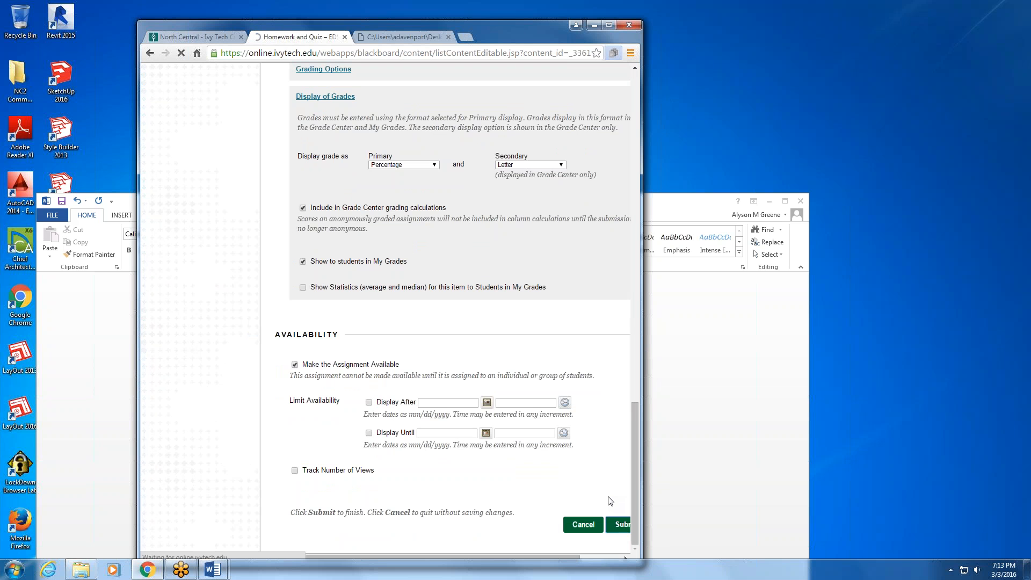
- Minimize the Word document and download the attached BOATHOUSE SketchUp Model.030316.skp from the Basic Sketchup assignment
{"action": "left_click", "coordinate": [681, 220]}
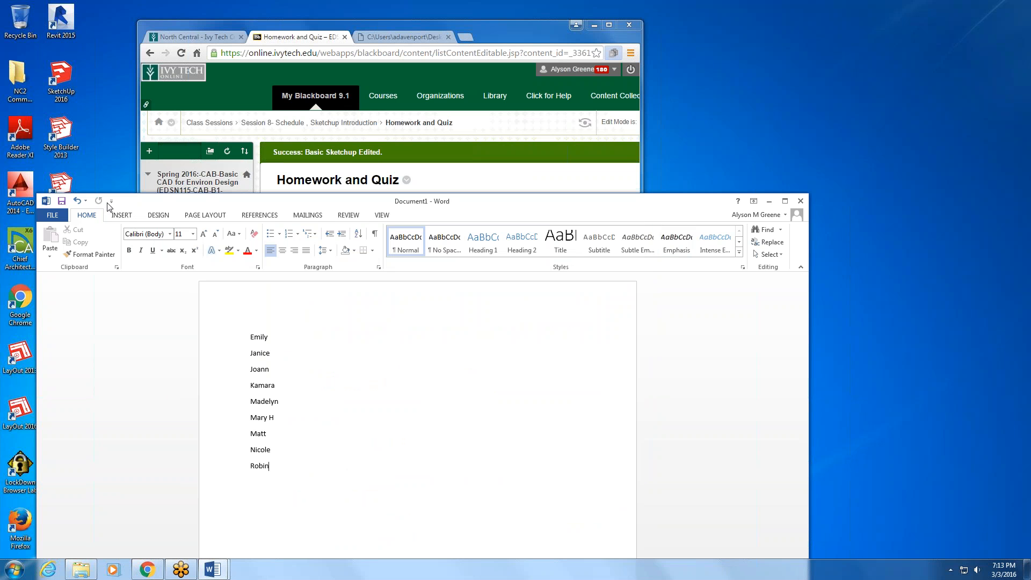
{"action": "left_click", "coordinate": [857, 168]}
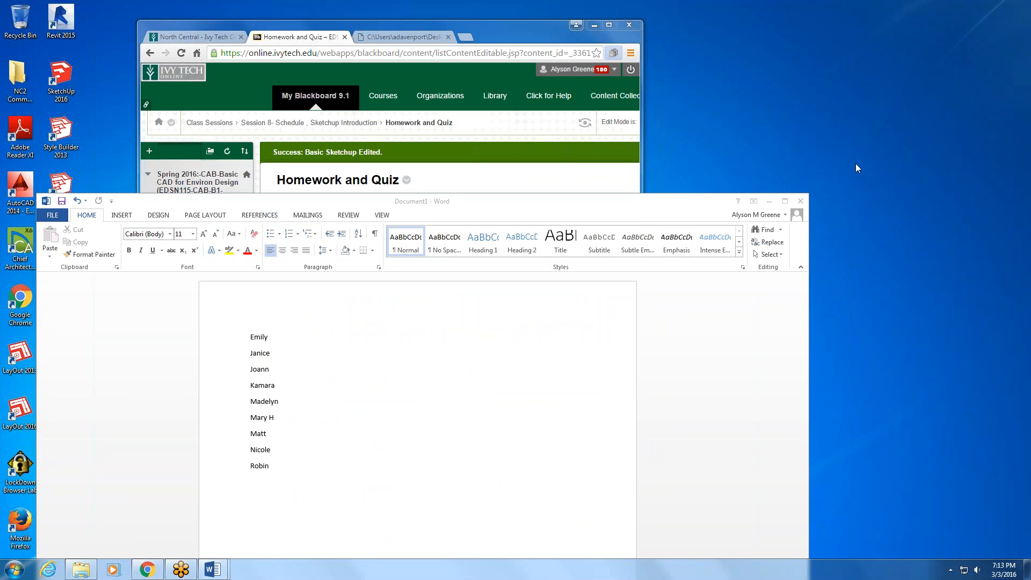
{"action": "left_click", "coordinate": [769, 200]}
{"action": "left_click", "coordinate": [513, 271]}
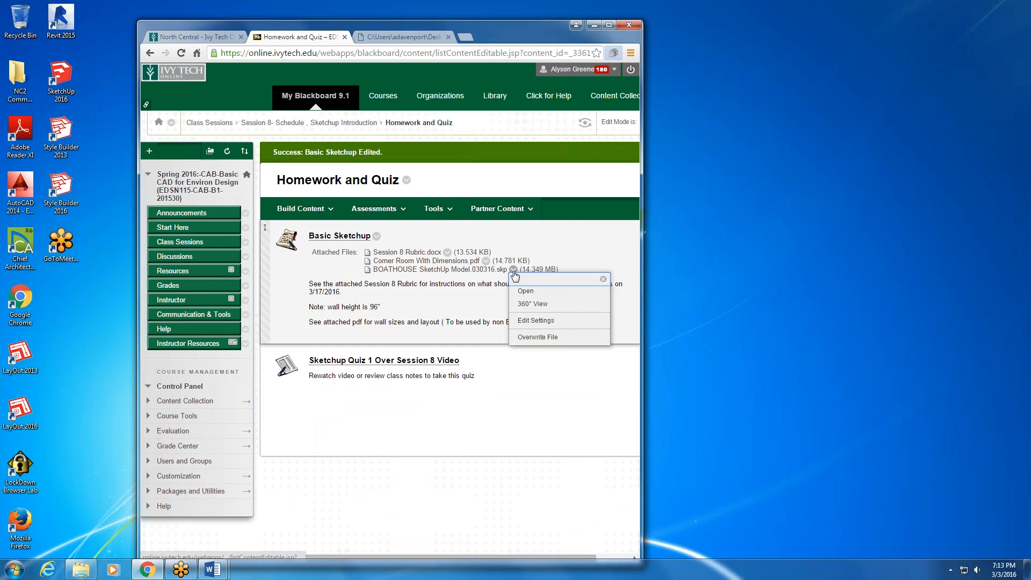
{"action": "left_click", "coordinate": [524, 286]}
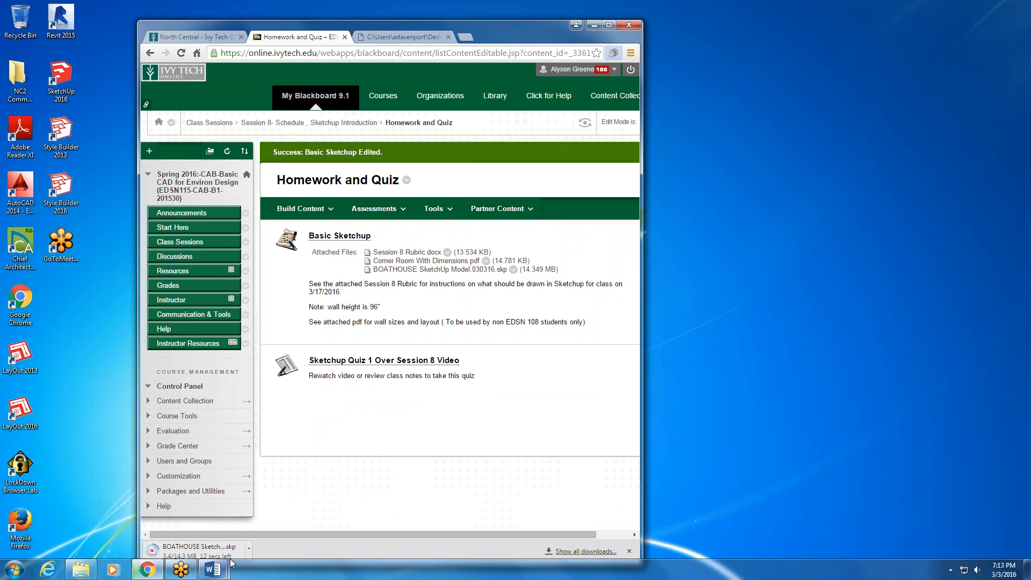
- Open the downloaded boathouse file in SketchUp Pro 2016, accept the file version notice, and zoom to the model's extents
{"action": "mouse_move", "coordinate": [231, 562]}
{"action": "left_click_drag", "start_coordinate": [520, 43], "coordinate": [529, 23]}
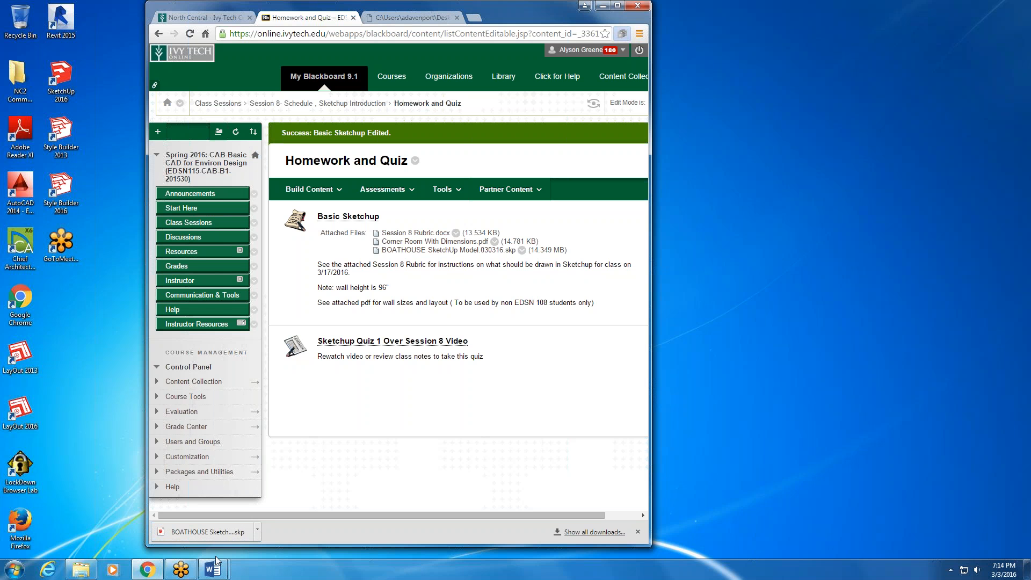
{"action": "left_click", "coordinate": [259, 537]}
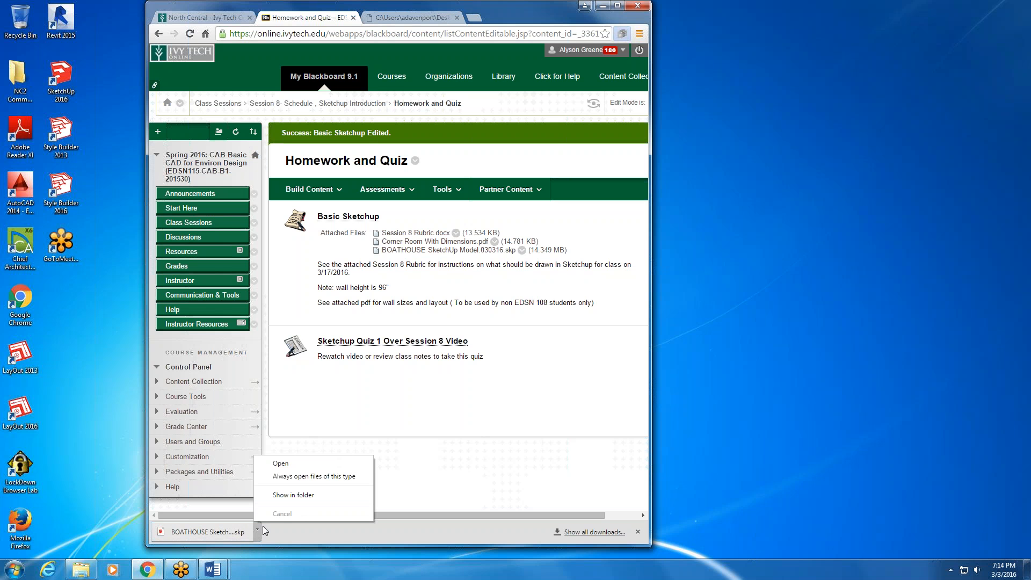
{"action": "left_click", "coordinate": [281, 465]}
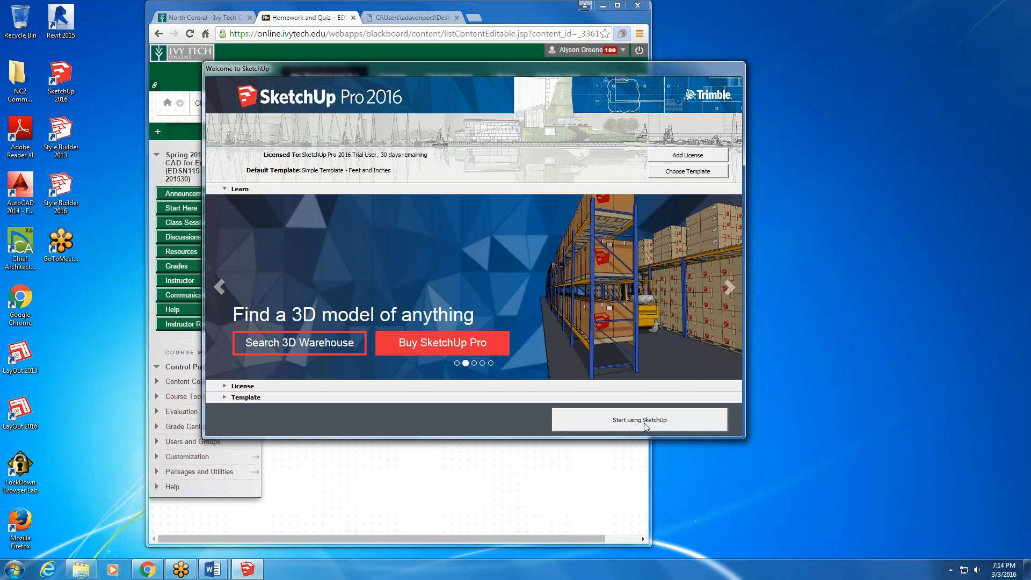
{"action": "left_click", "coordinate": [644, 422]}
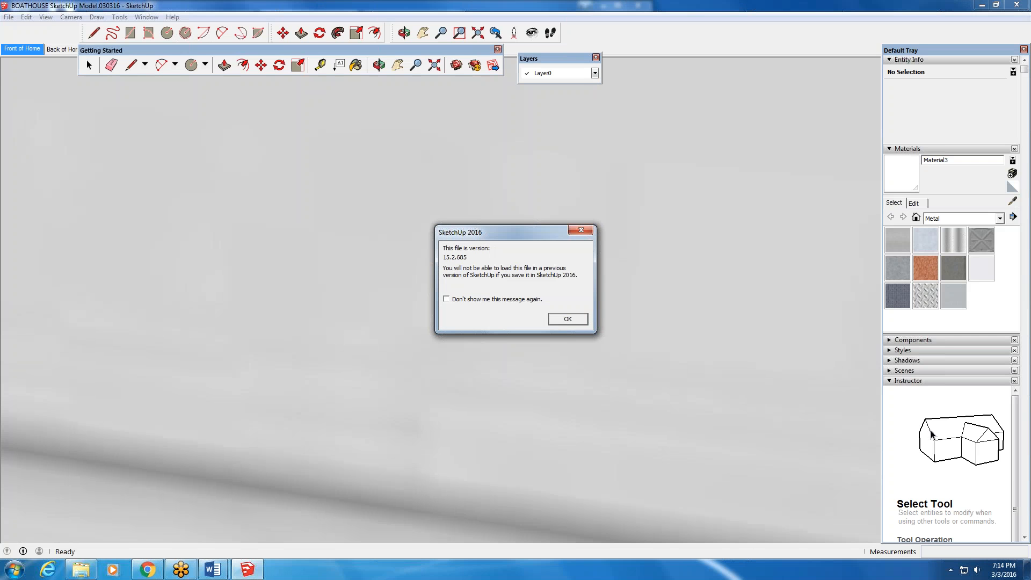
{"action": "left_click", "coordinate": [568, 319]}
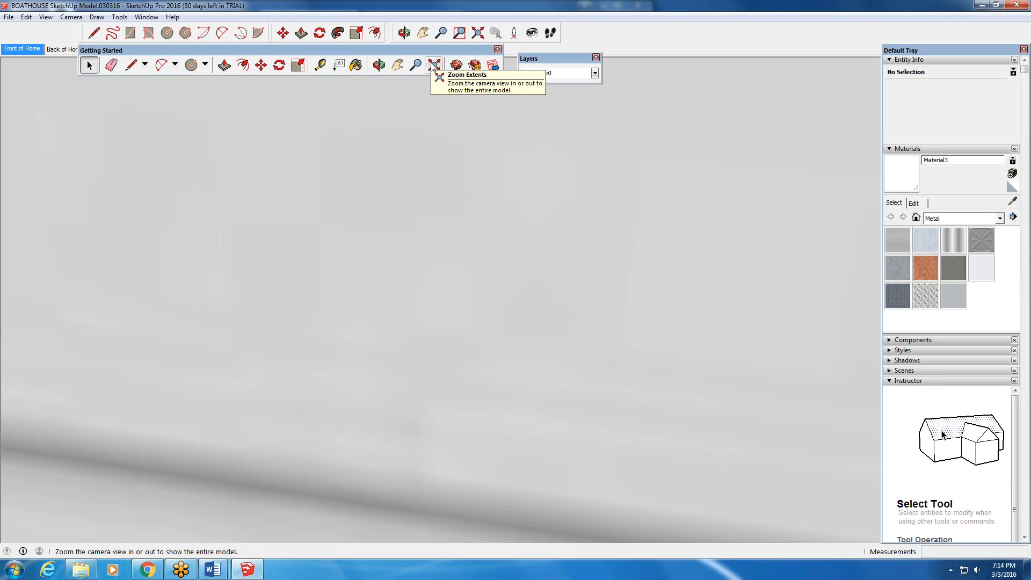
{"action": "left_click", "coordinate": [433, 66]}
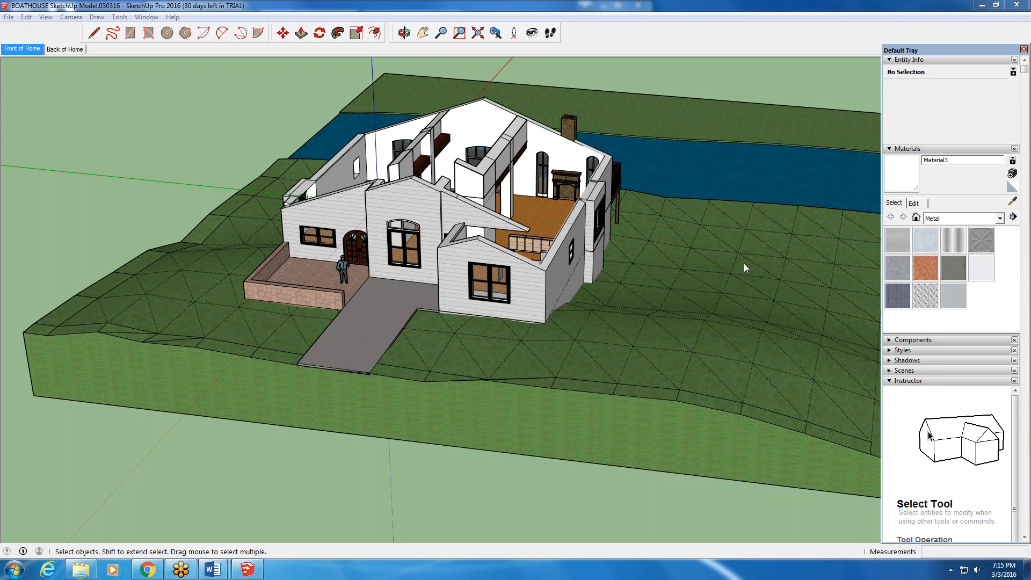
- Close the Default Tray, show it again, and view the list of panels it can contain
{"action": "left_click", "coordinate": [1024, 49]}
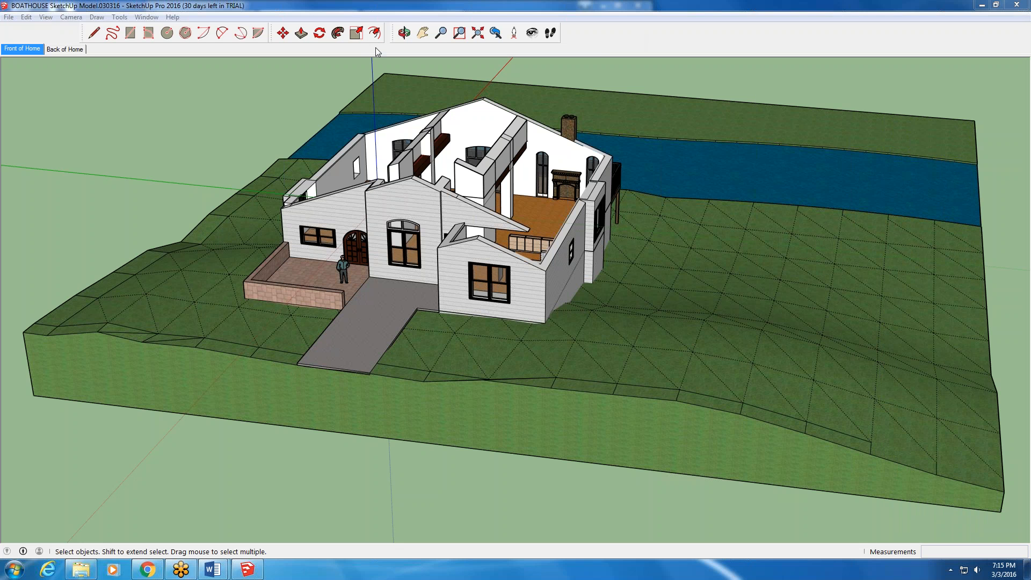
{"action": "left_click", "coordinate": [146, 18]}
{"action": "mouse_move", "coordinate": [177, 30]}
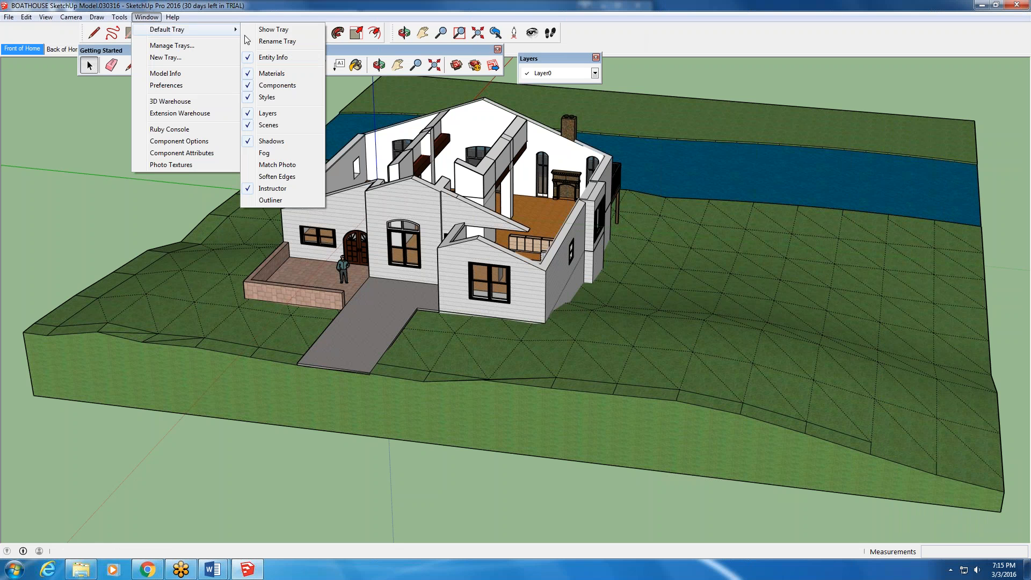
{"action": "left_click", "coordinate": [284, 35]}
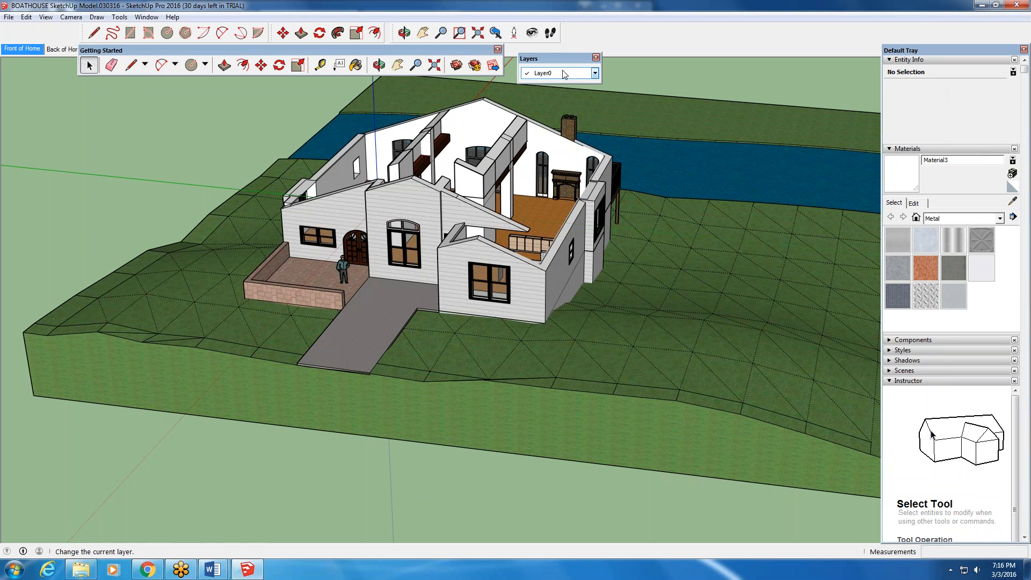
{"action": "left_click", "coordinate": [158, 17]}
{"action": "mouse_move", "coordinate": [226, 29]}
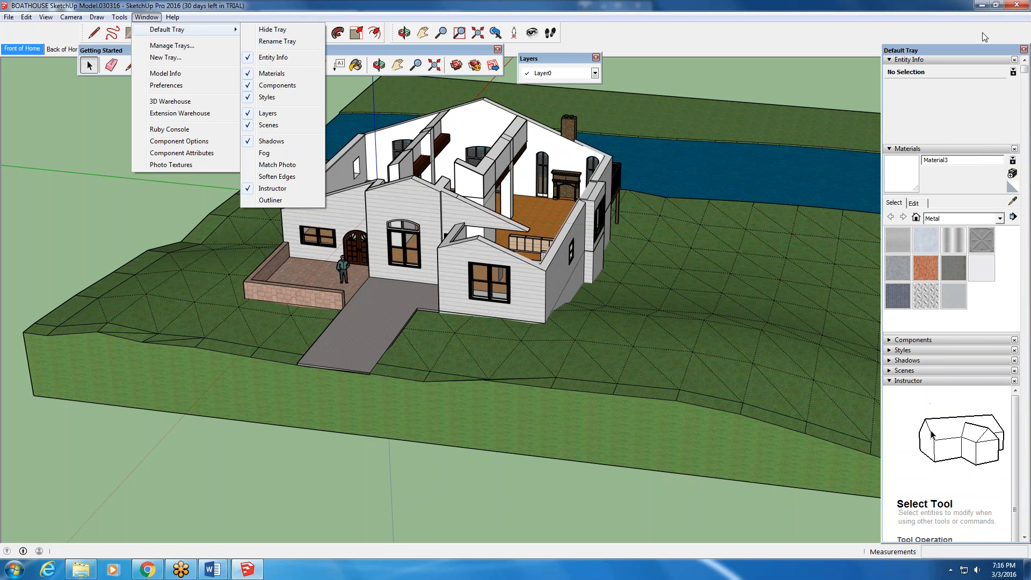
- Undock the Default Tray so it floats over the drawing area, then hide it and show it again
{"action": "left_click_drag", "start_coordinate": [967, 51], "coordinate": [881, 84]}
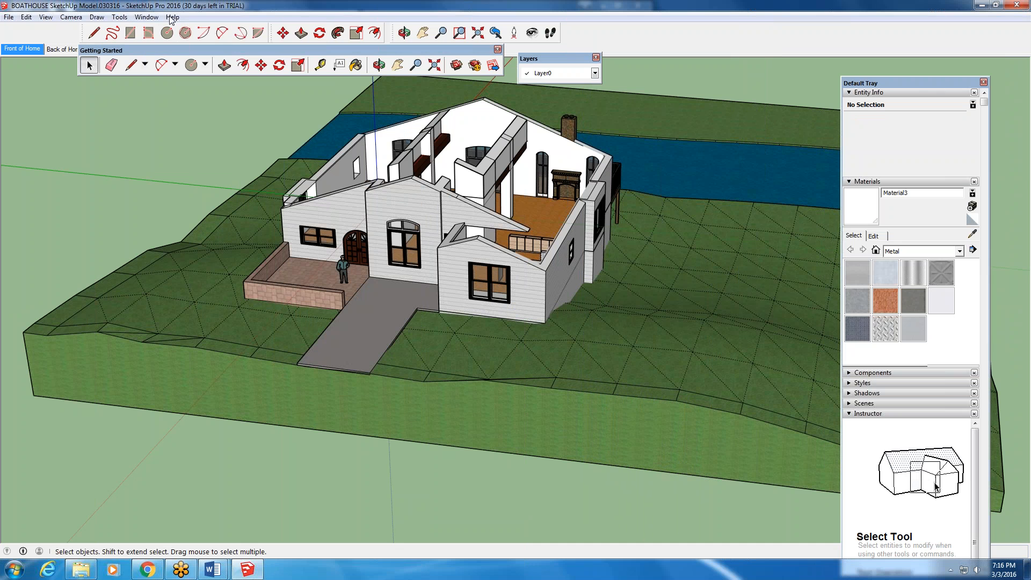
{"action": "left_click", "coordinate": [154, 18]}
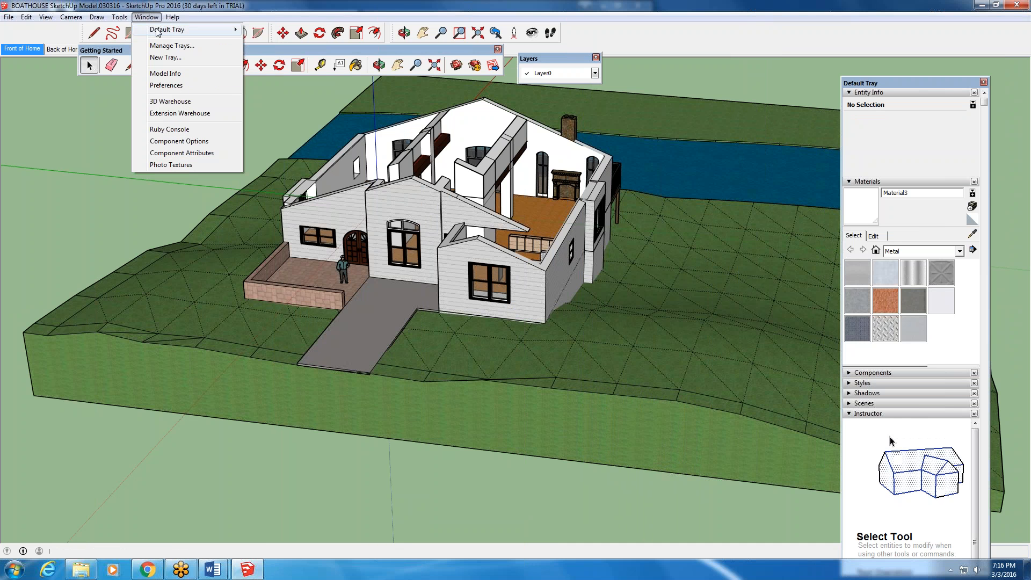
{"action": "left_click", "coordinate": [272, 30]}
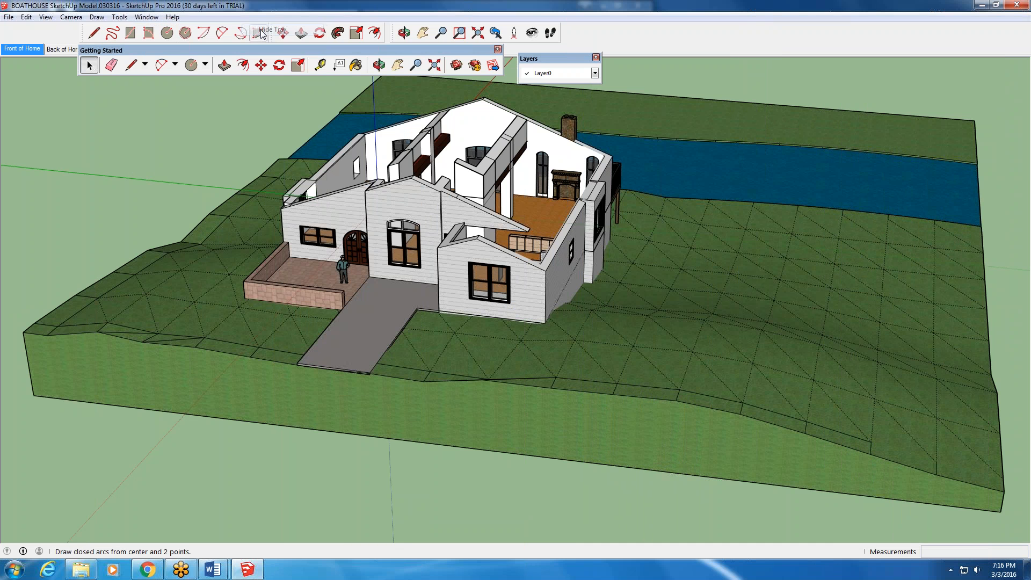
{"action": "left_click", "coordinate": [146, 17]}
{"action": "mouse_move", "coordinate": [160, 30]}
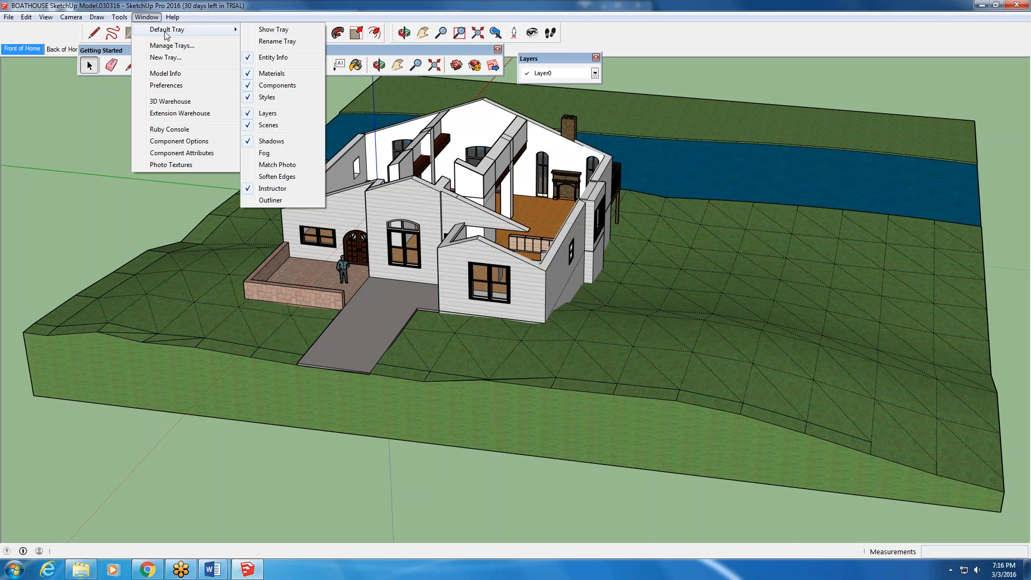
{"action": "left_click", "coordinate": [272, 30]}
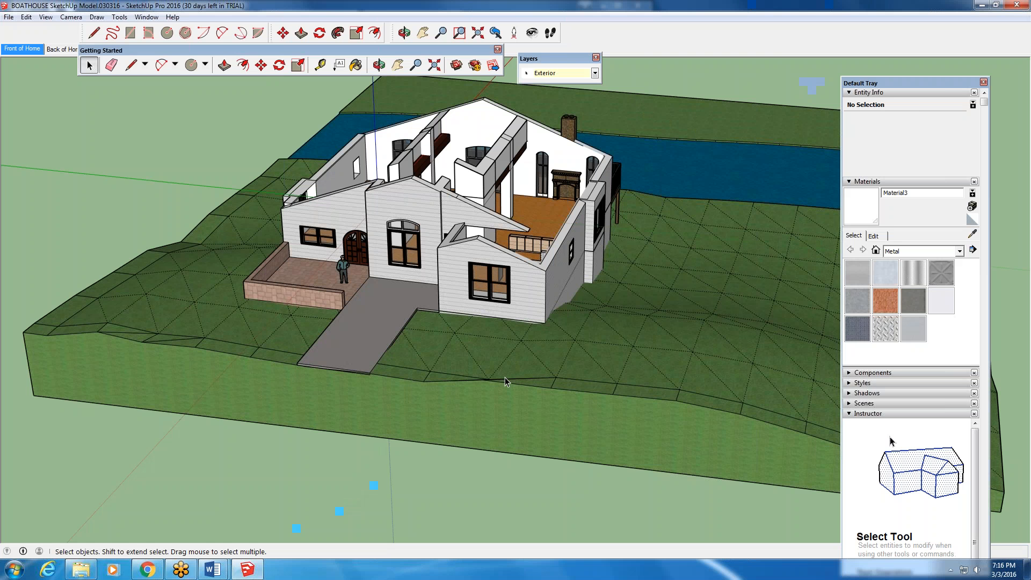
- Select the terrain component, view its layer choices, and expand its Entity Info details to include the hidden, locked and shadow options
{"action": "left_click", "coordinate": [504, 381]}
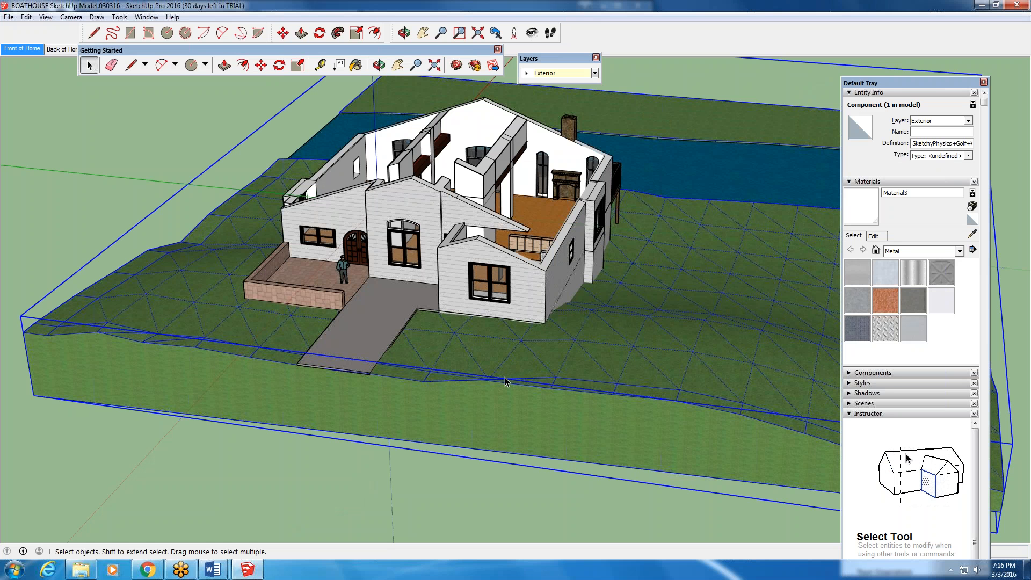
{"action": "left_click_drag", "start_coordinate": [906, 89], "coordinate": [943, 69]}
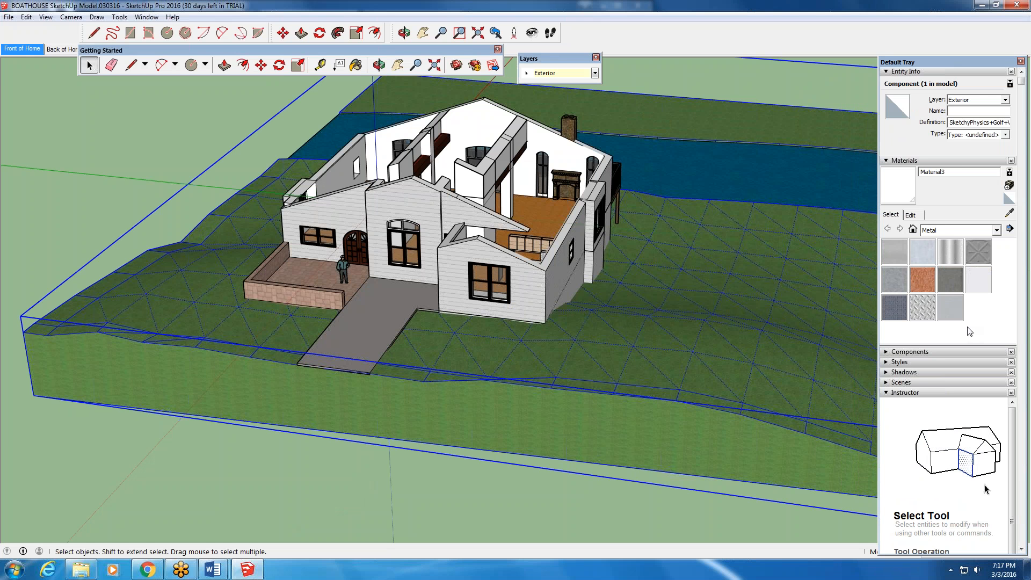
{"action": "left_click", "coordinate": [1007, 99]}
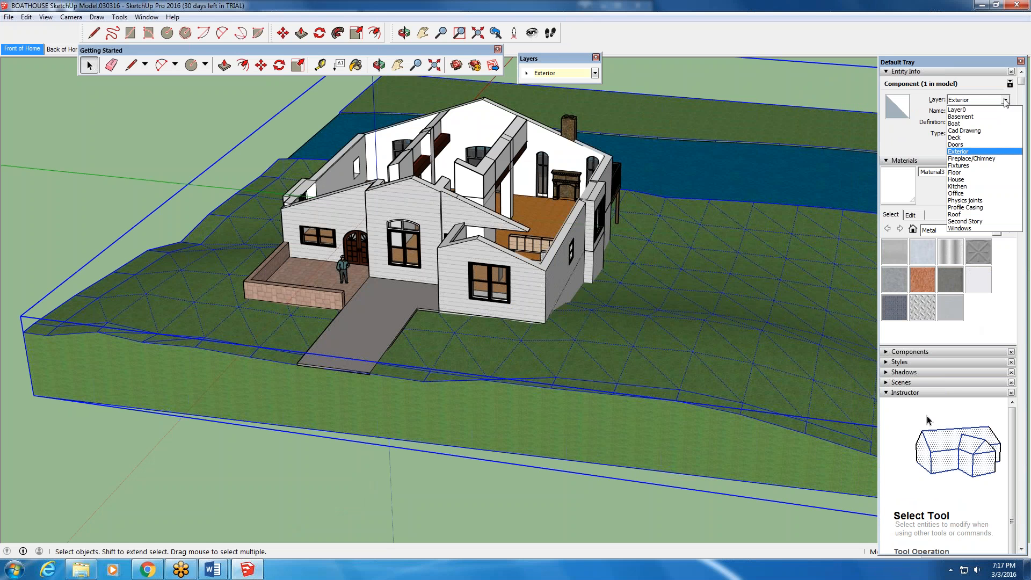
{"action": "left_click", "coordinate": [892, 142]}
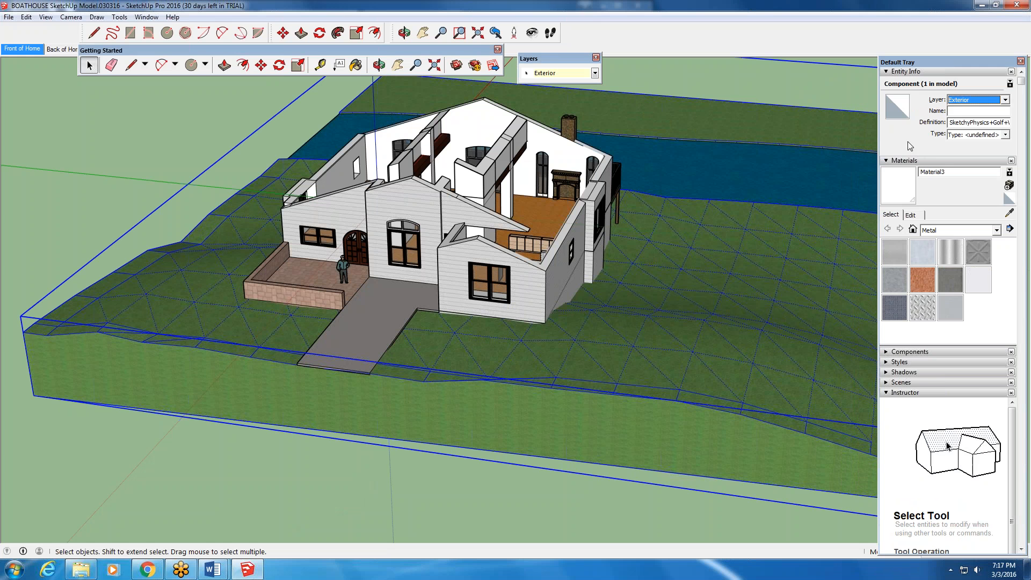
{"action": "left_click", "coordinate": [1010, 83]}
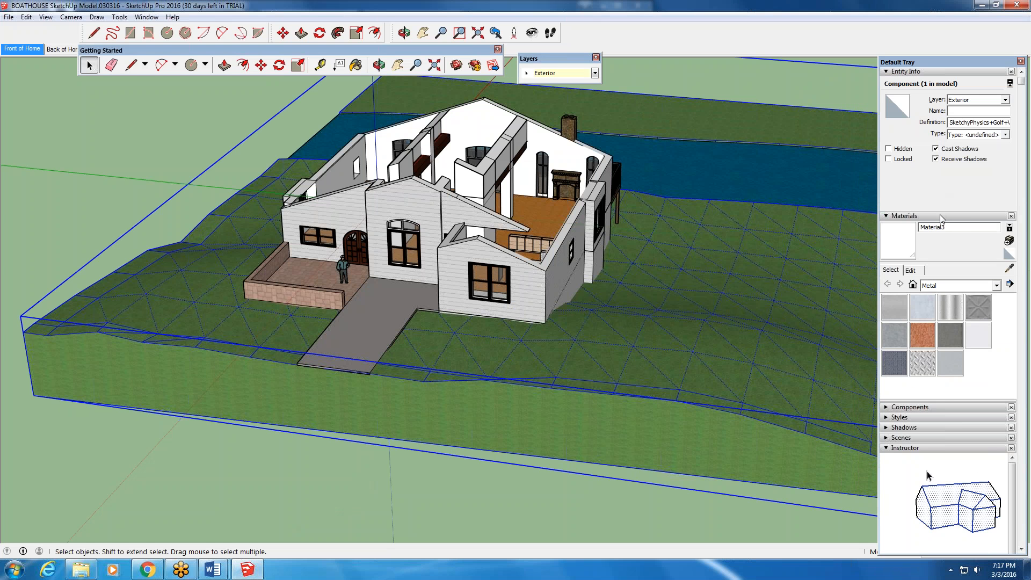
- Try to place the floating Layers toolbar in the Default Tray, and close the toolbar
{"action": "left_click_drag", "start_coordinate": [563, 56], "coordinate": [913, 152]}
{"action": "left_click", "coordinate": [875, 232]}
{"action": "left_click", "coordinate": [874, 232]}
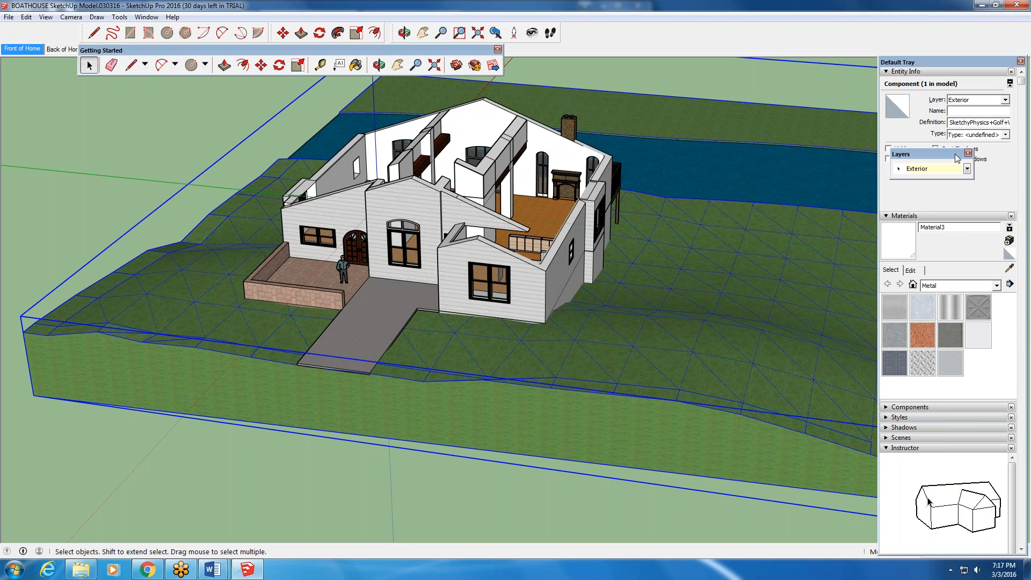
{"action": "left_click_drag", "start_coordinate": [959, 159], "coordinate": [1017, 170]}
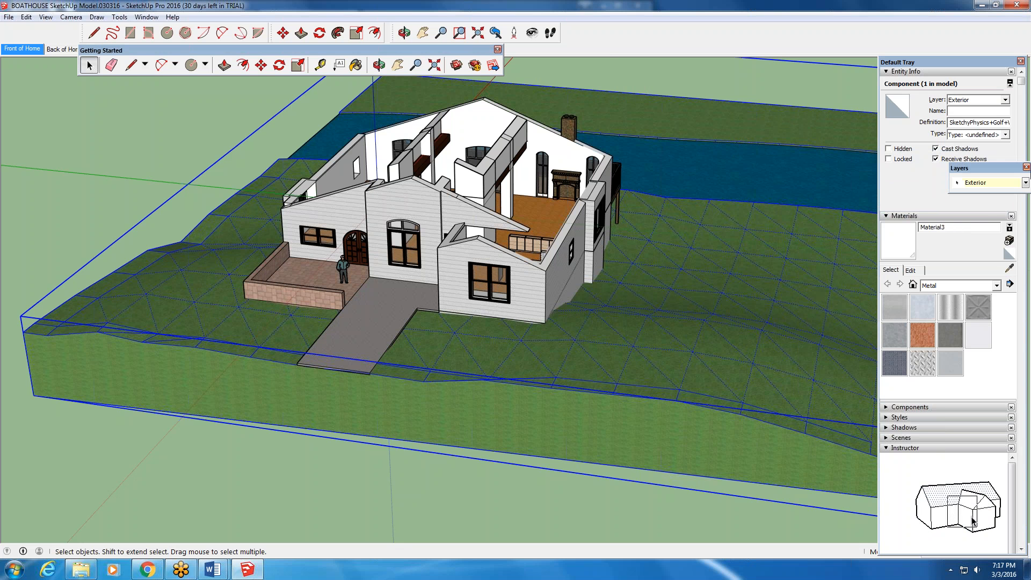
{"action": "left_click", "coordinate": [1026, 167]}
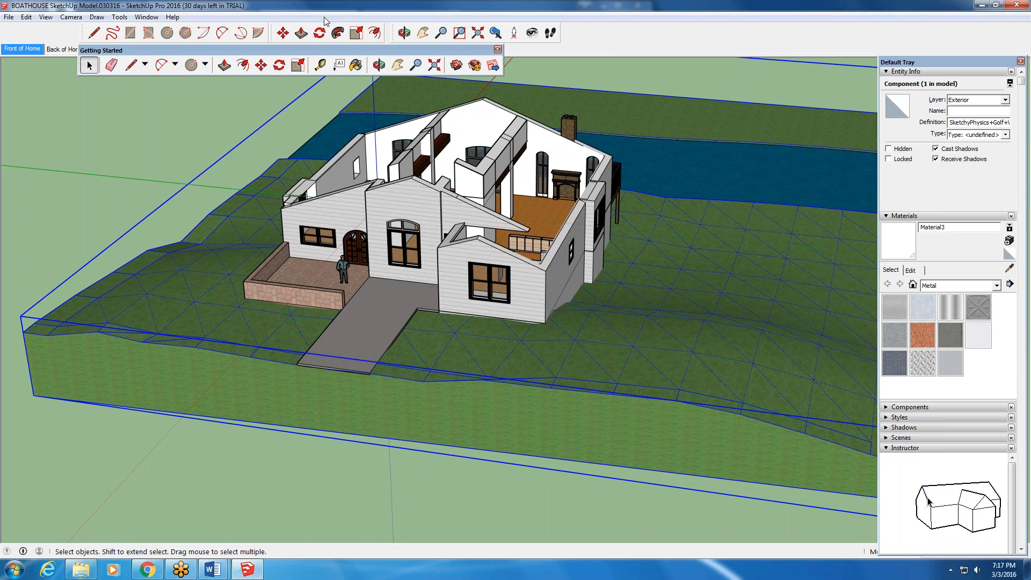
- Remove the Layers panel from the Default Tray, add it back, and check the tray's panel list
{"action": "left_click", "coordinate": [157, 18]}
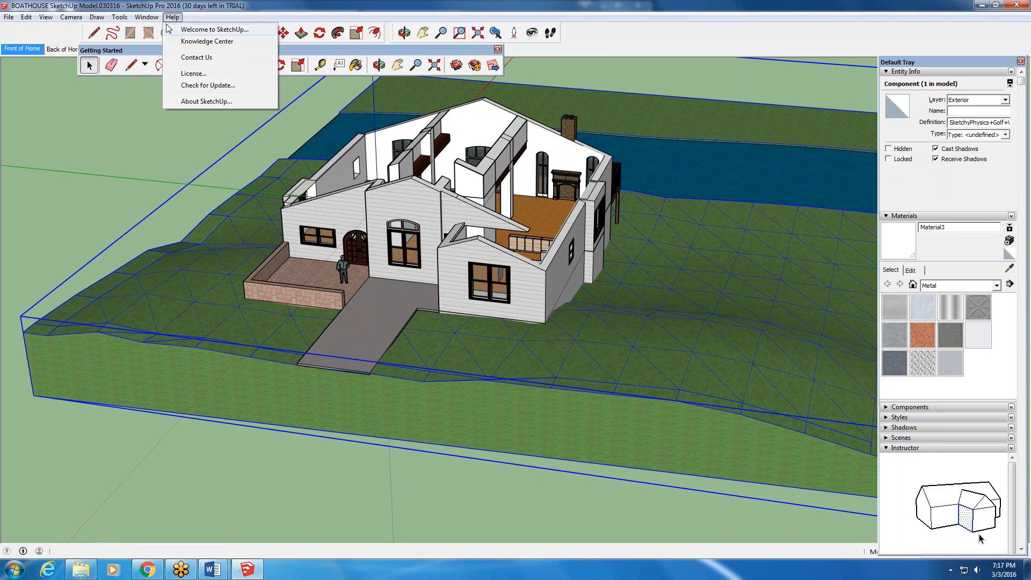
{"action": "mouse_move", "coordinate": [160, 29]}
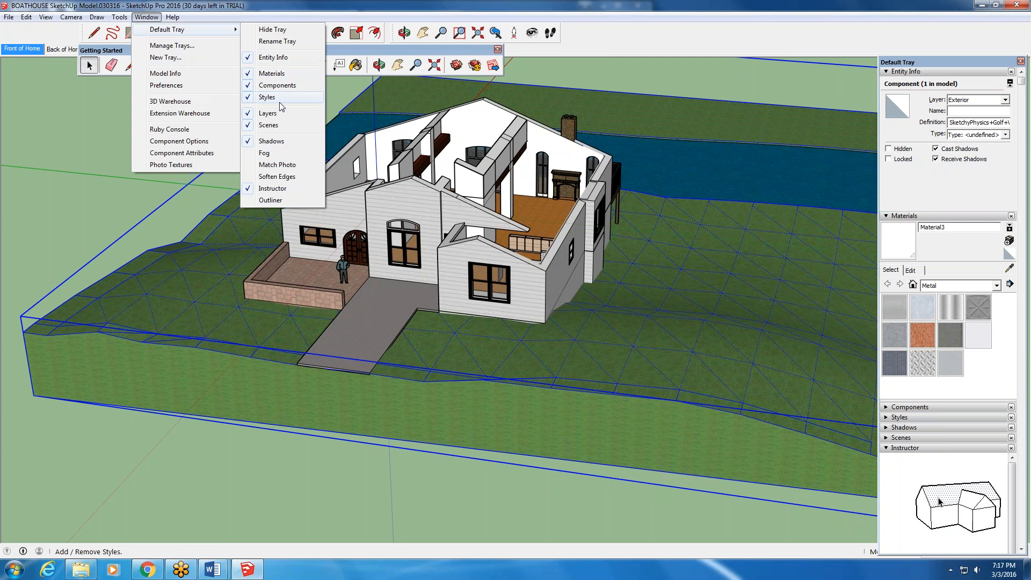
{"action": "left_click", "coordinate": [284, 115]}
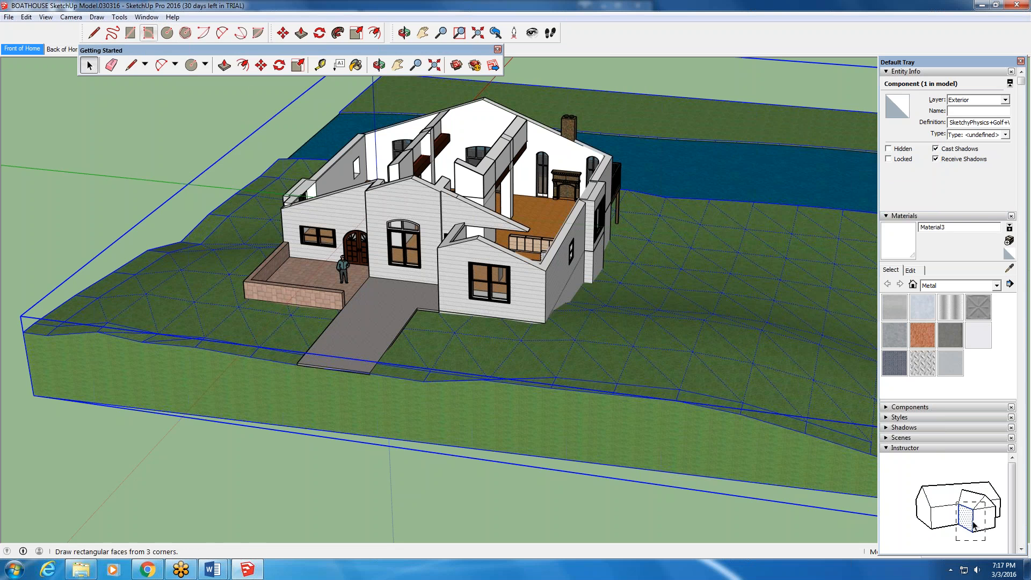
{"action": "left_click", "coordinate": [146, 16]}
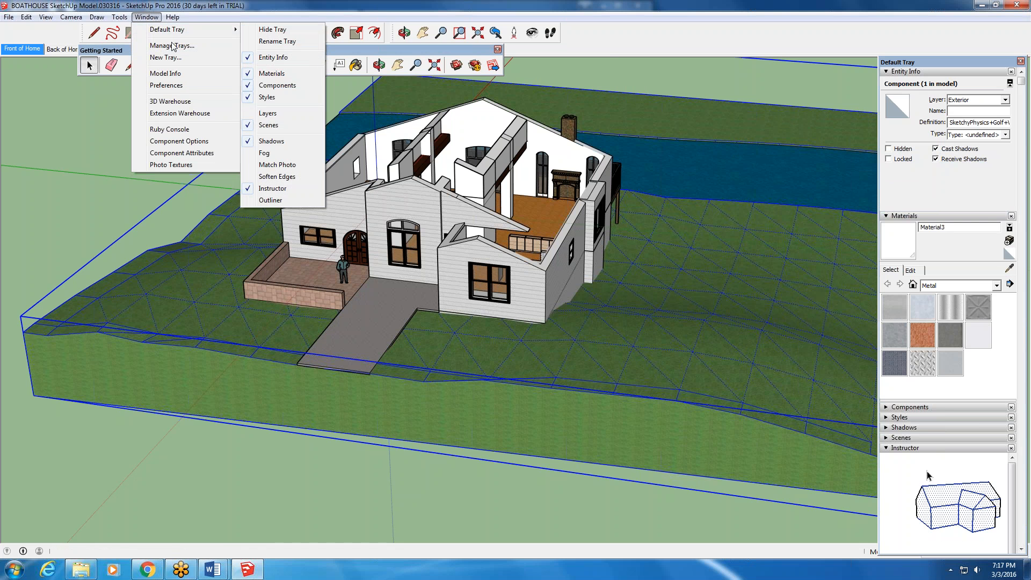
{"action": "left_click", "coordinate": [267, 113]}
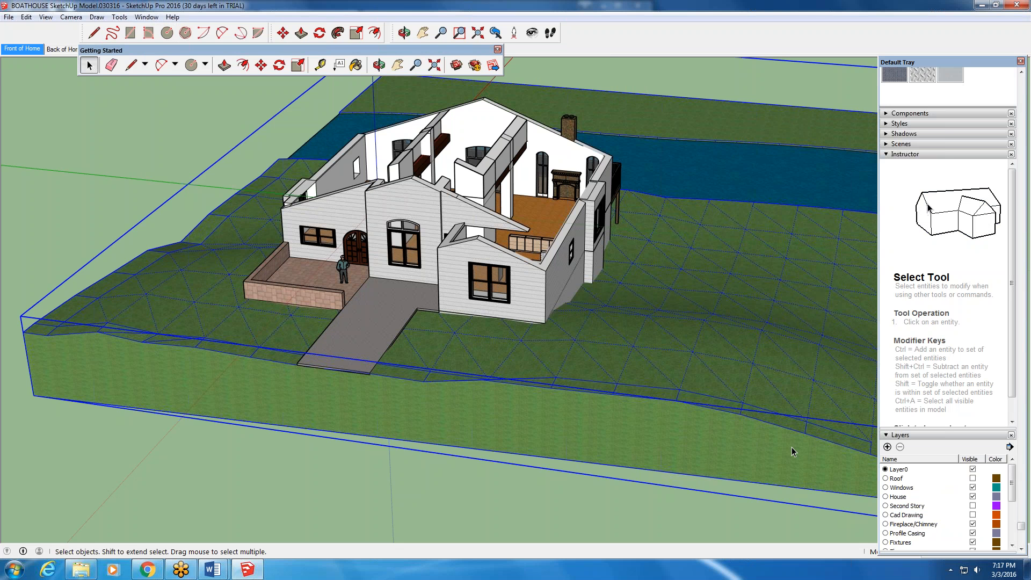
{"action": "left_click", "coordinate": [146, 16]}
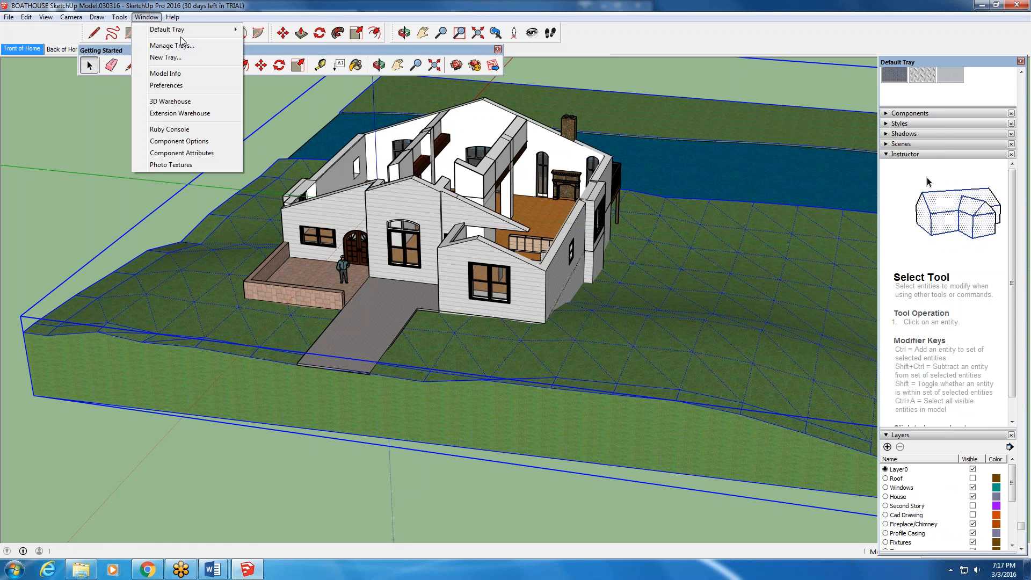
{"action": "mouse_move", "coordinate": [188, 36]}
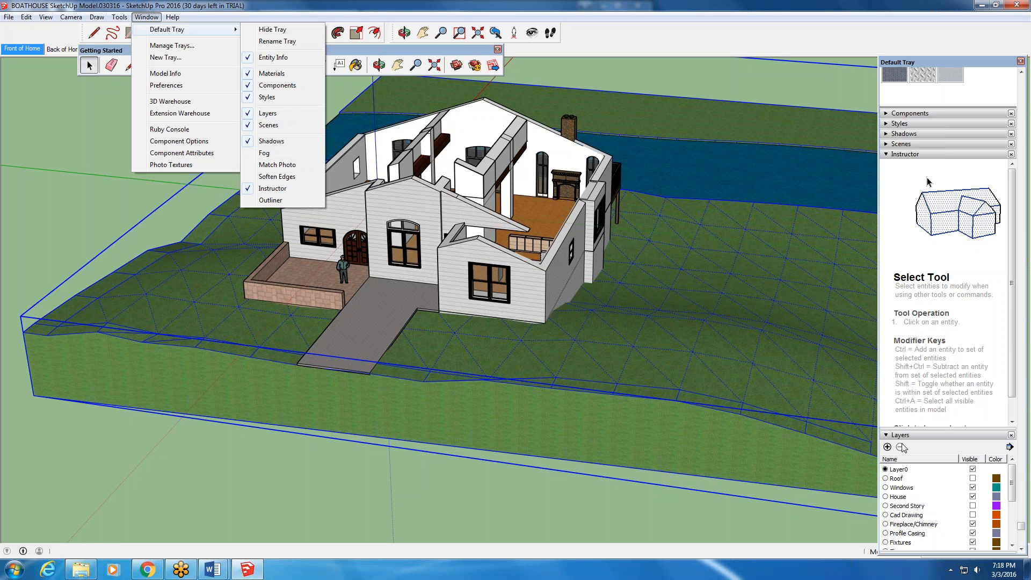
{"action": "left_click", "coordinate": [965, 446]}
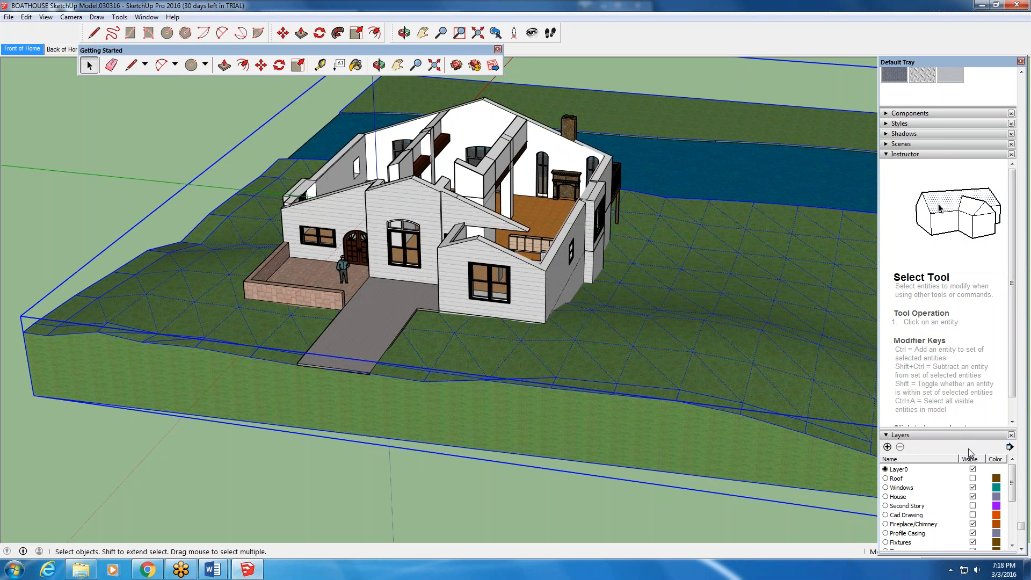